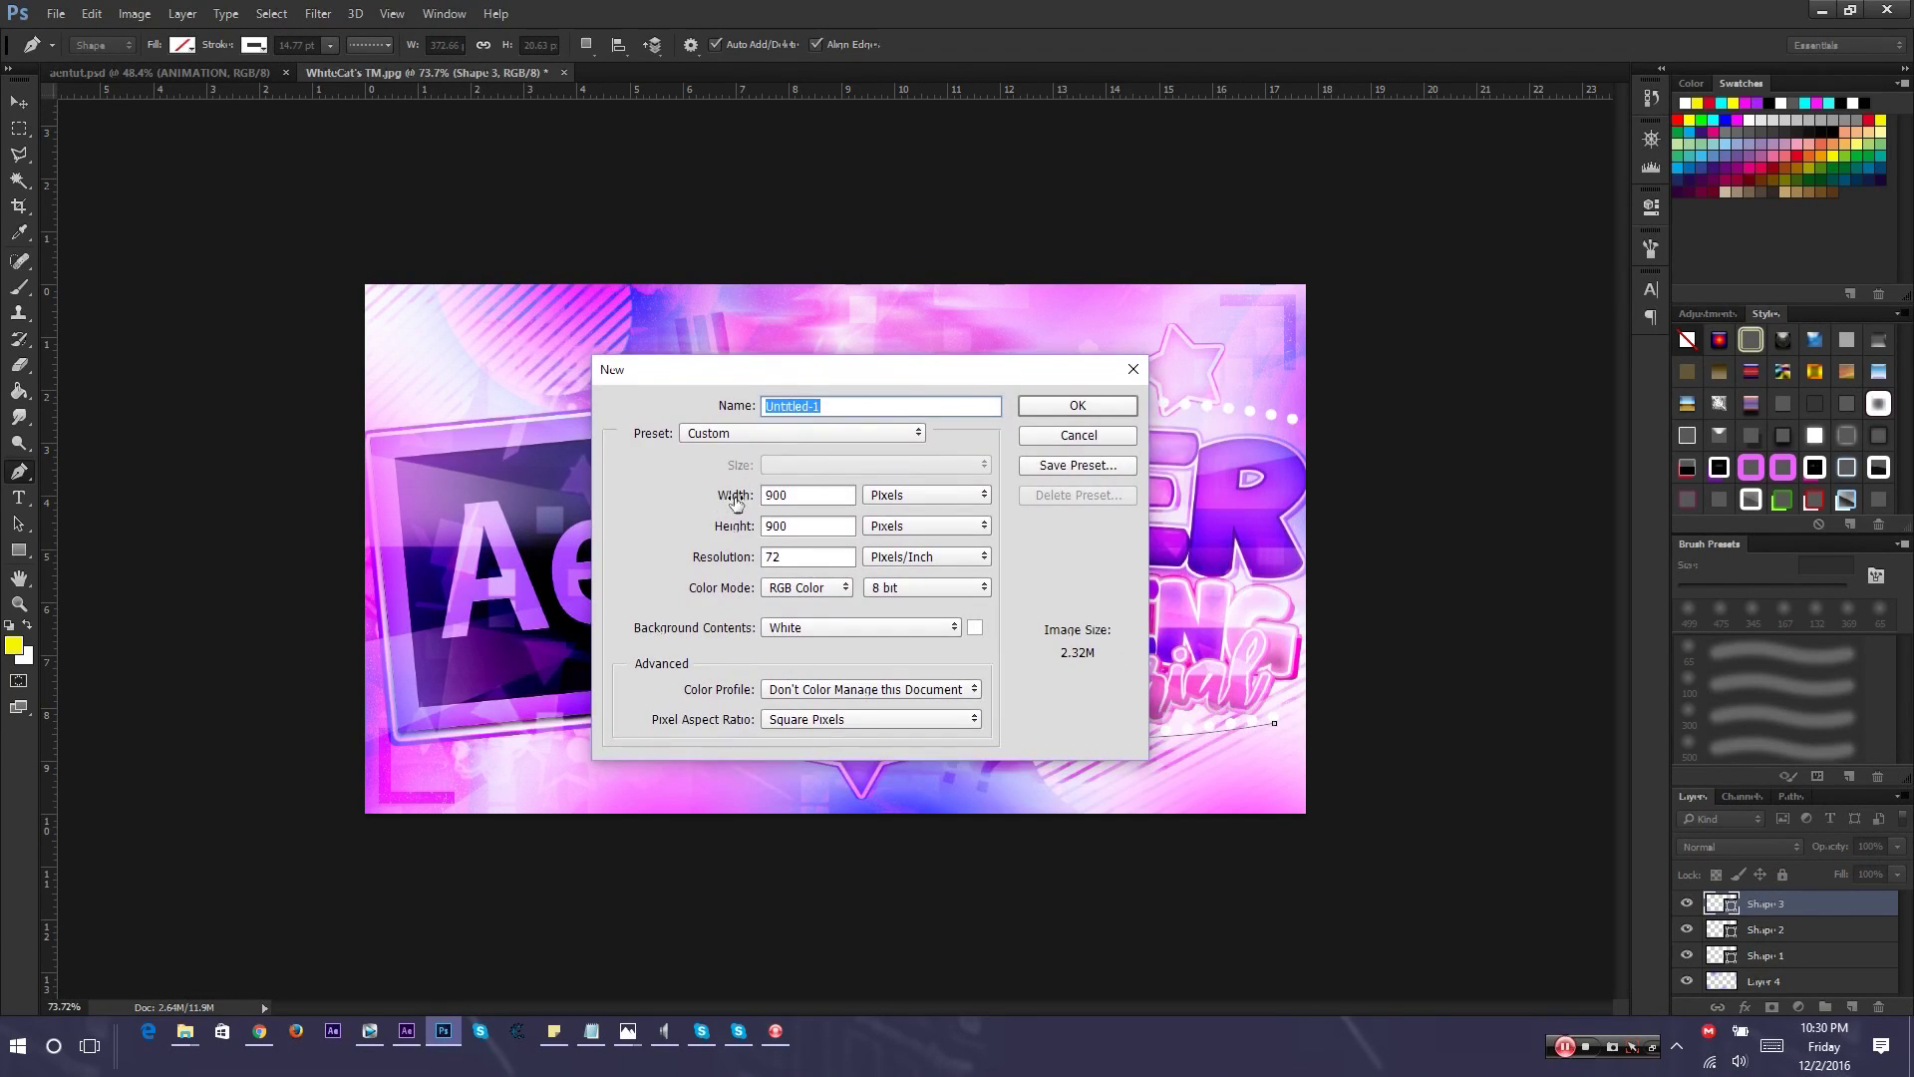
# Create a new document 1920 pixels wide and 1080 pixels high
pyautogui.moveTo(803, 495); pyautogui.dragTo(729, 489)
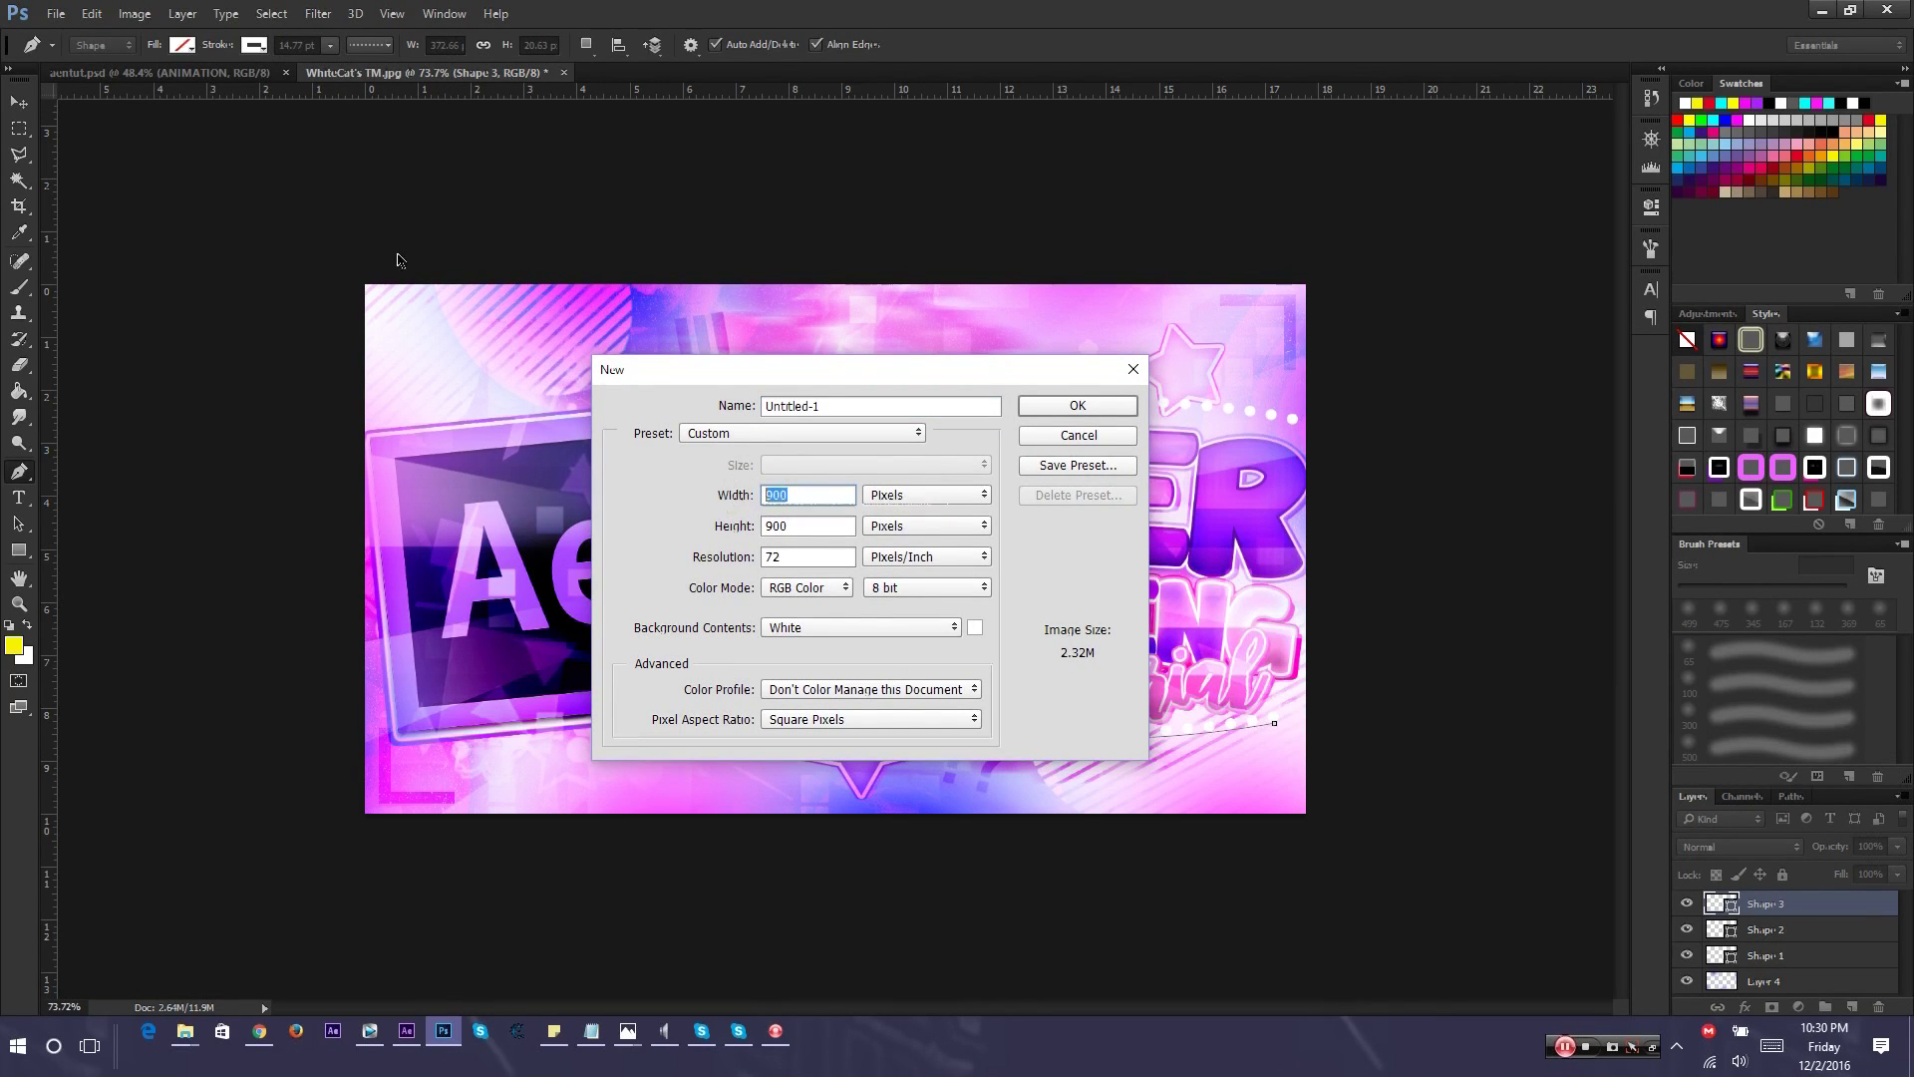
pyautogui.click(57, 13)
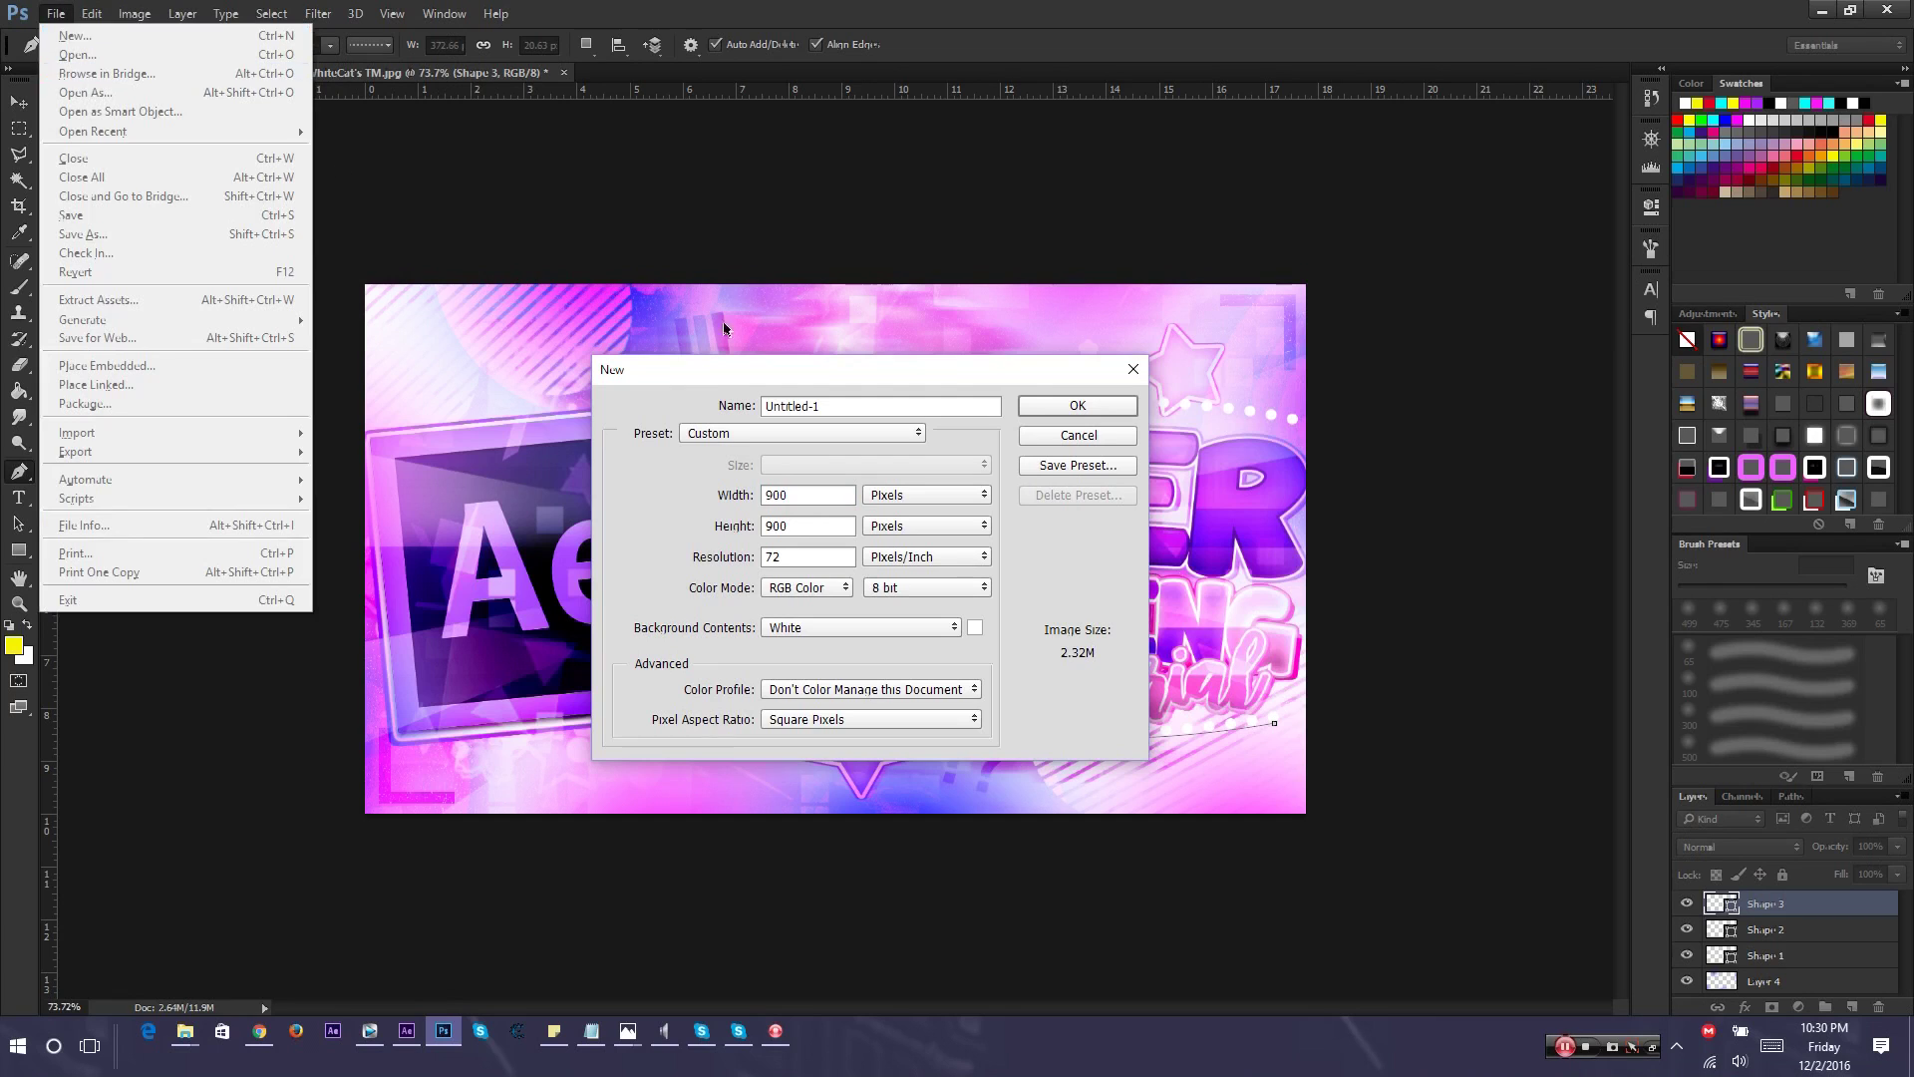
pyautogui.click(837, 475)
pyautogui.write('1920')
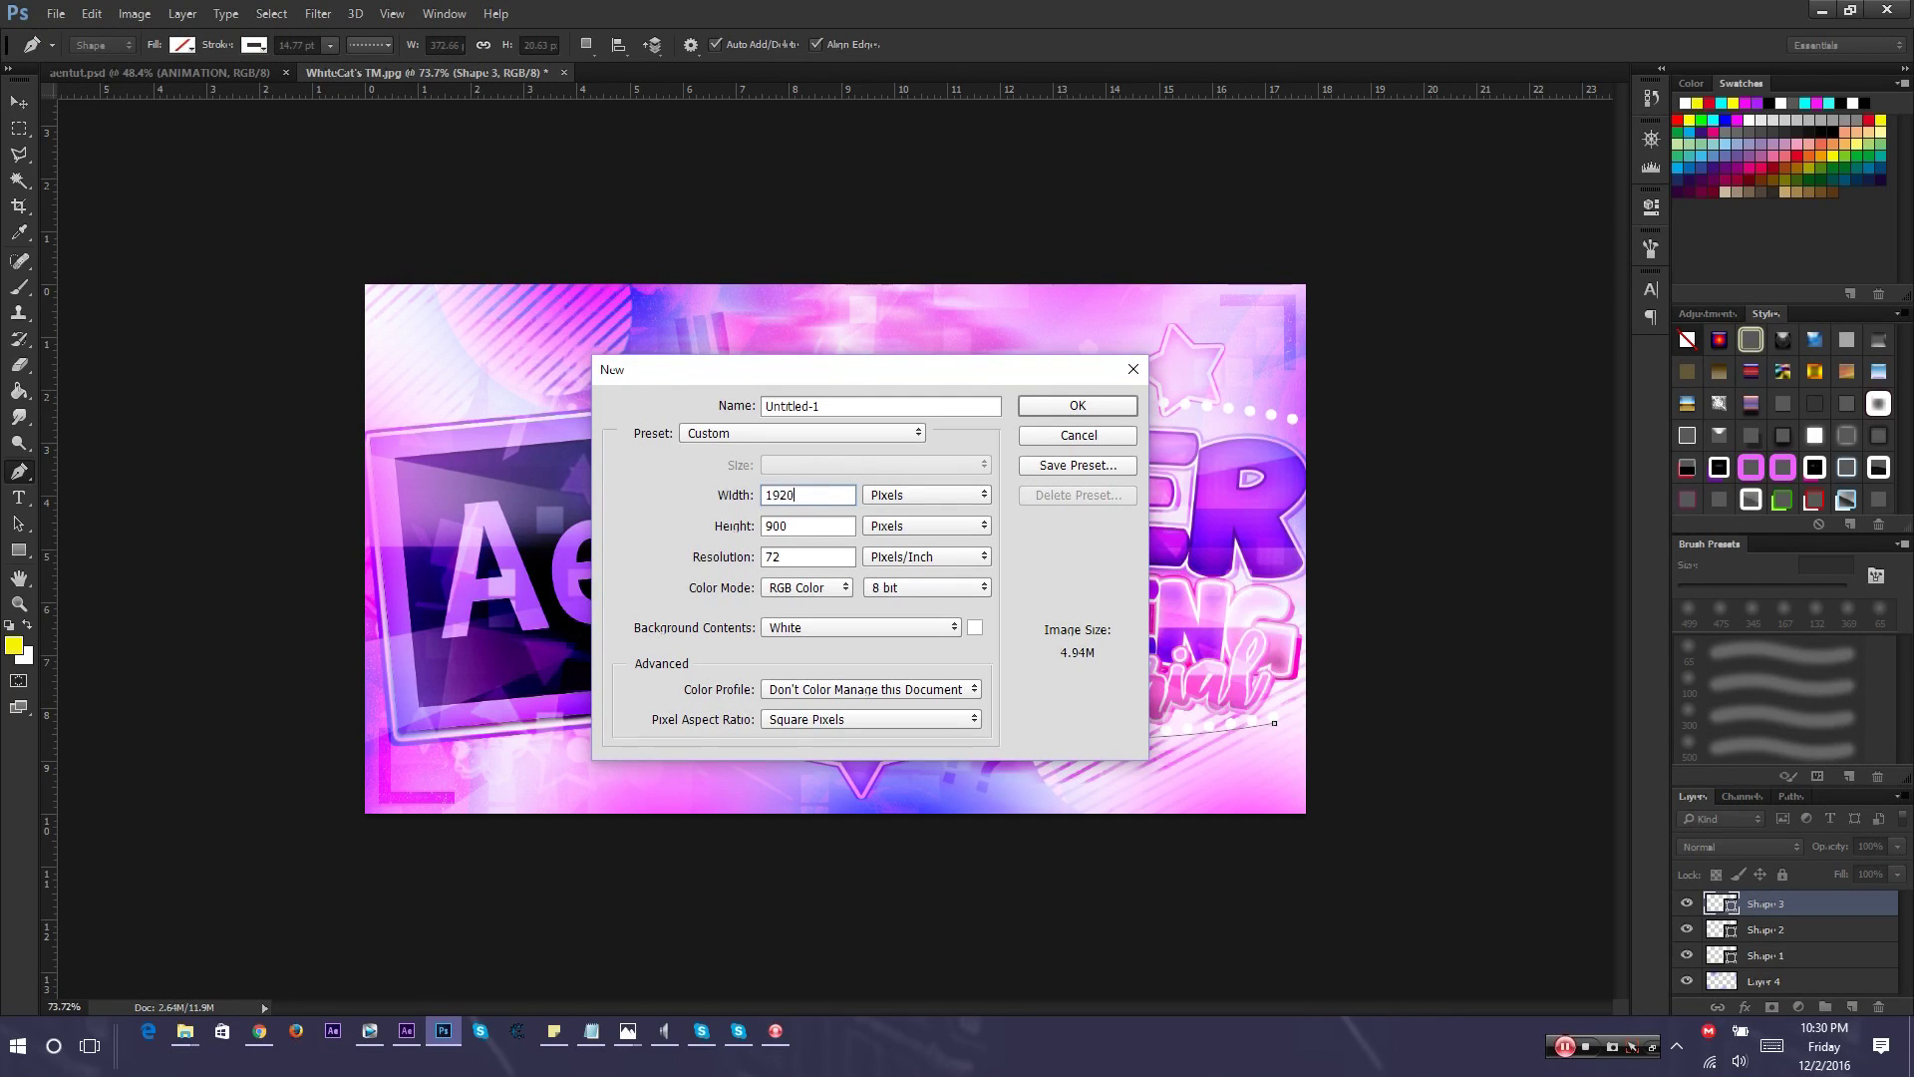
pyautogui.press('Tab')
pyautogui.write('1080')
pyautogui.press('Return')
pyautogui.scroll(-5, 677, 334)
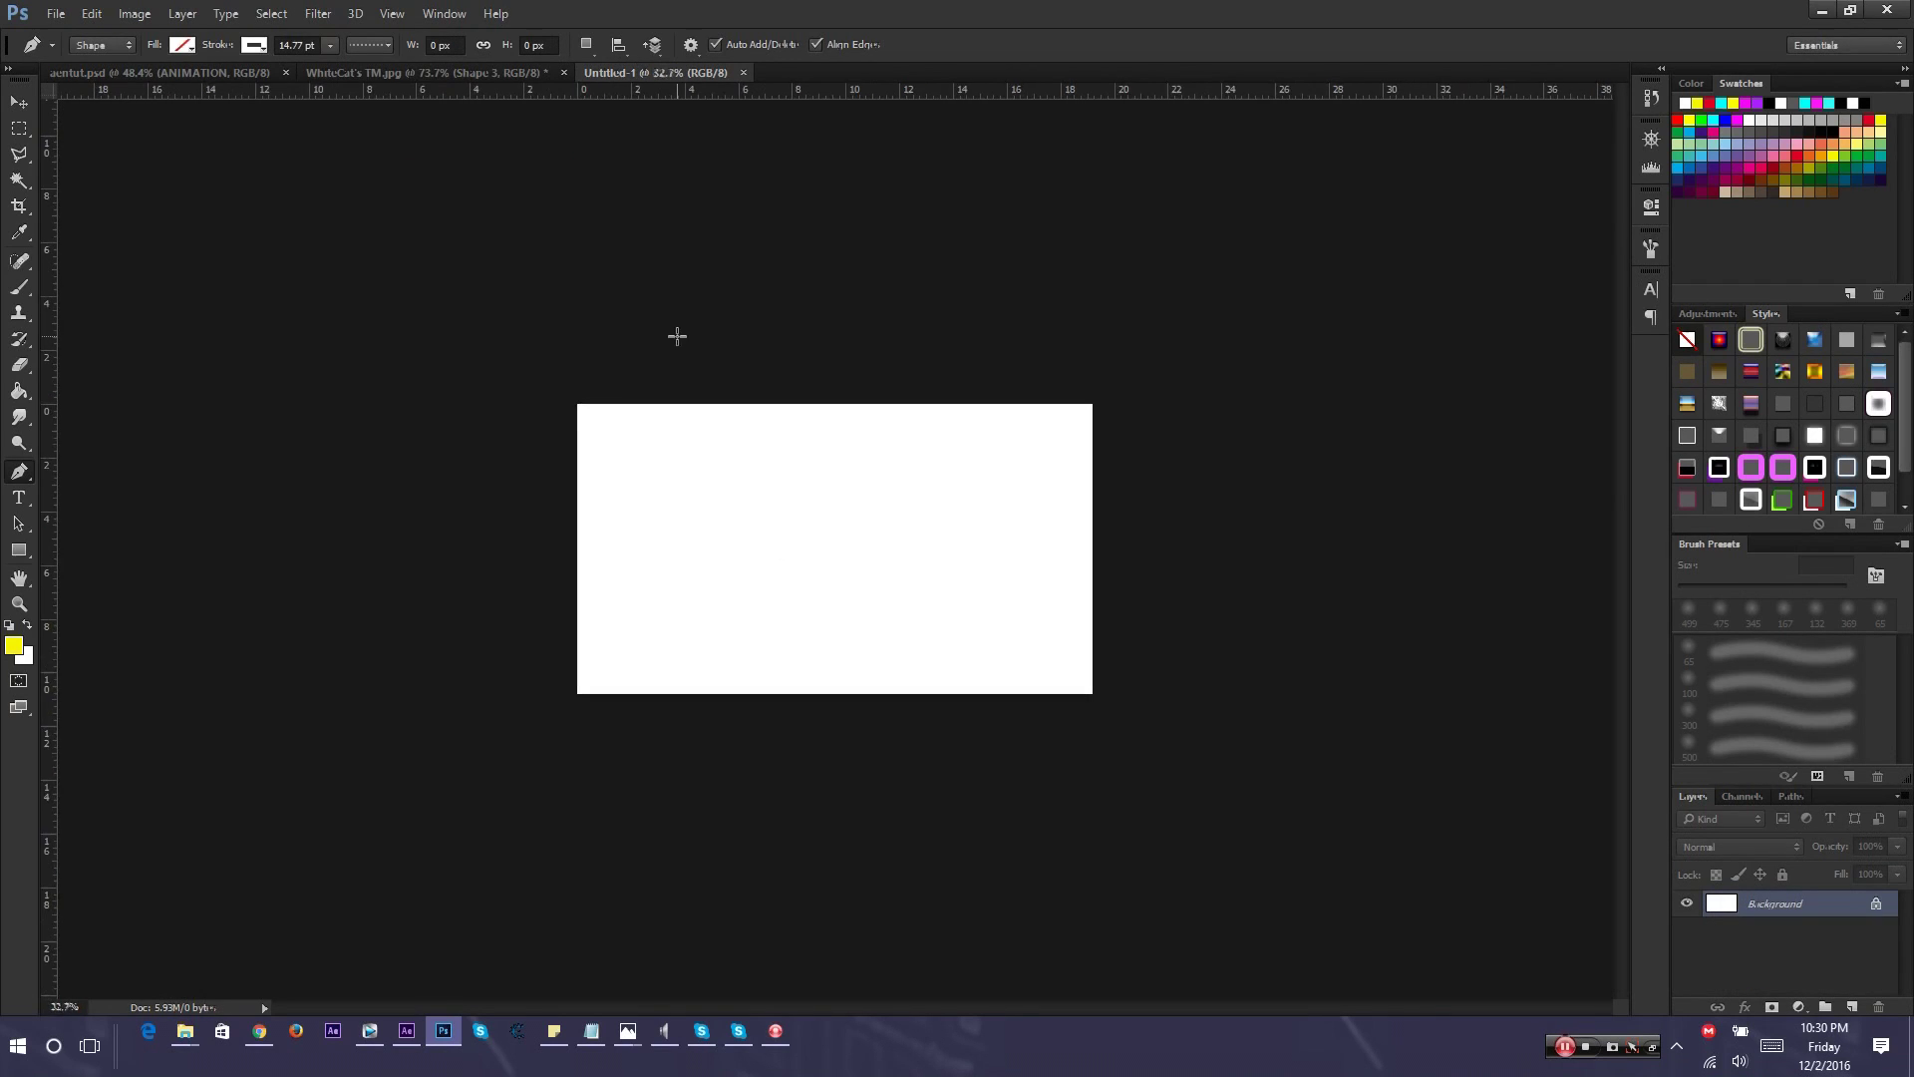
pyautogui.scroll(3, 676, 337)
pyautogui.scroll(-2, 676, 337)
pyautogui.scroll(5, 677, 337)
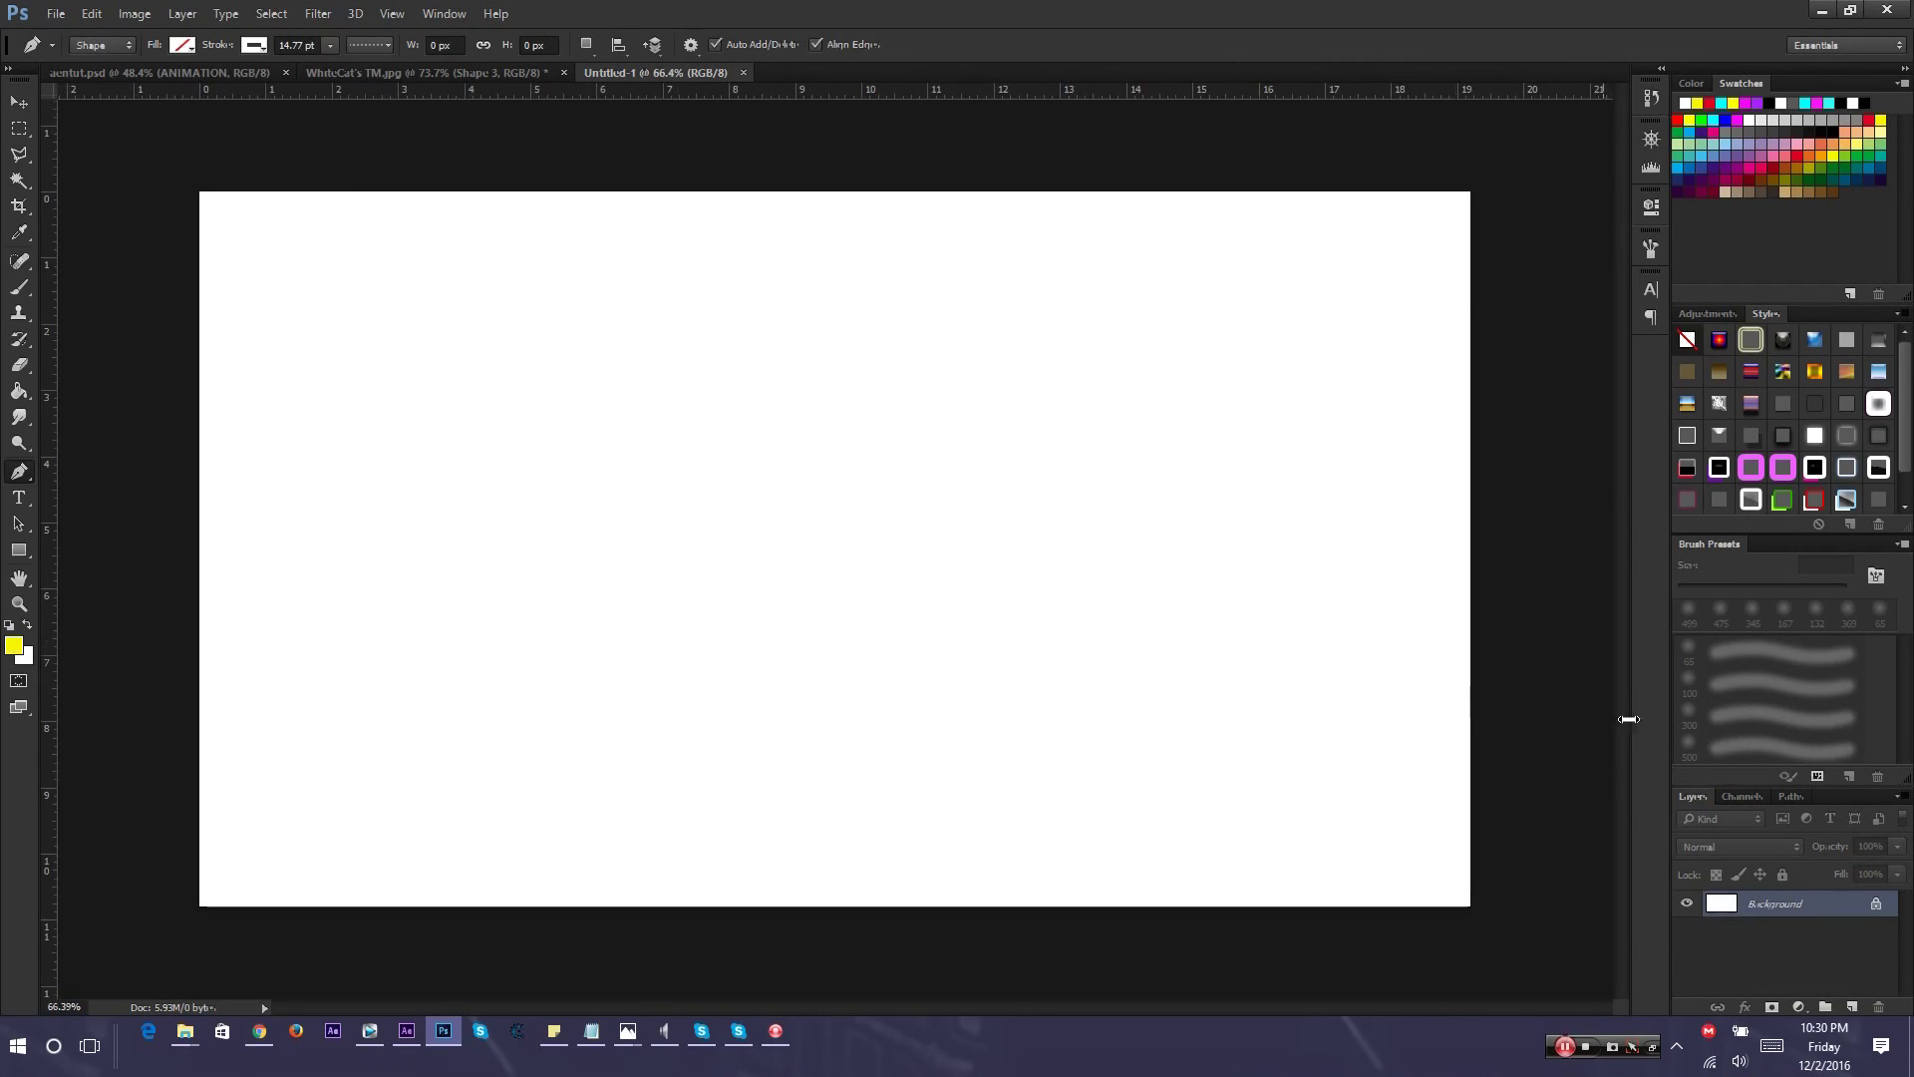
pyautogui.press('b')
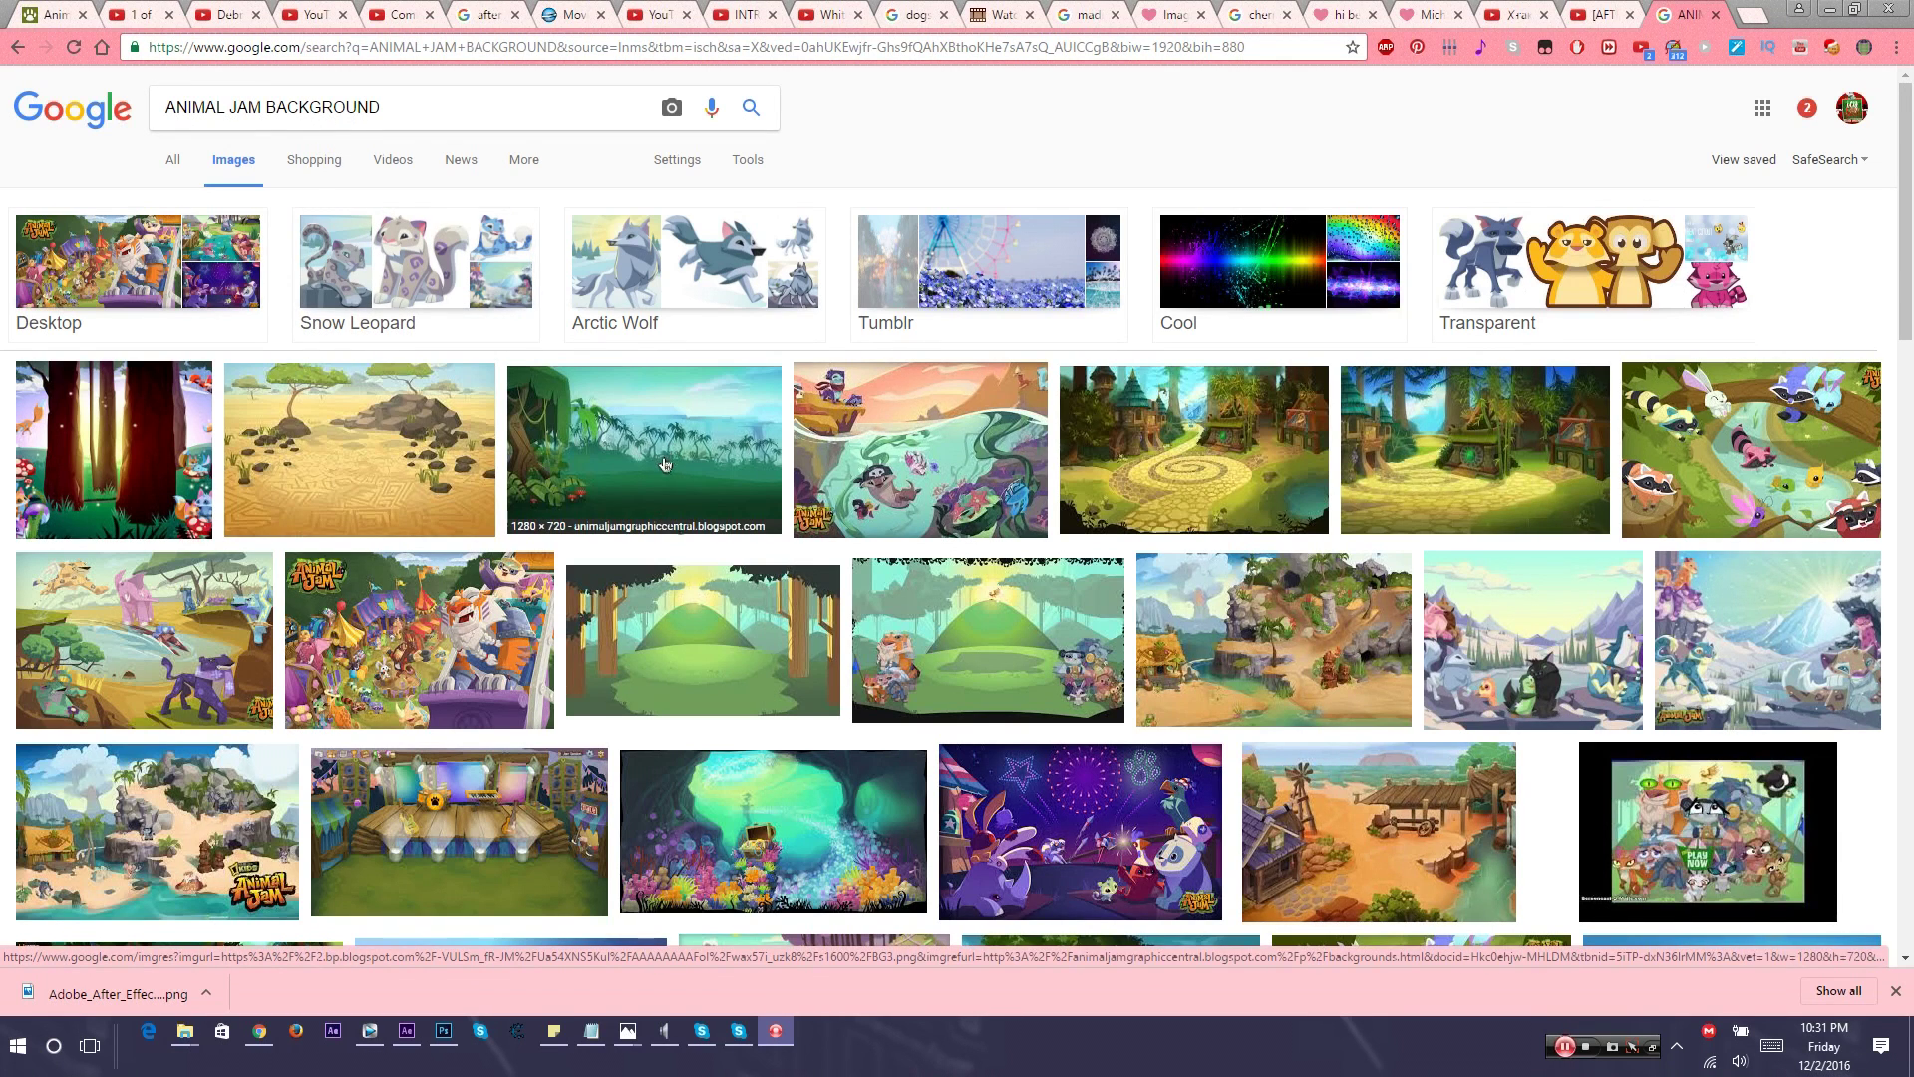
# Preview the underwater treasure chest picture in the Animal Jam background image results and copy the image
pyautogui.click(419, 638)
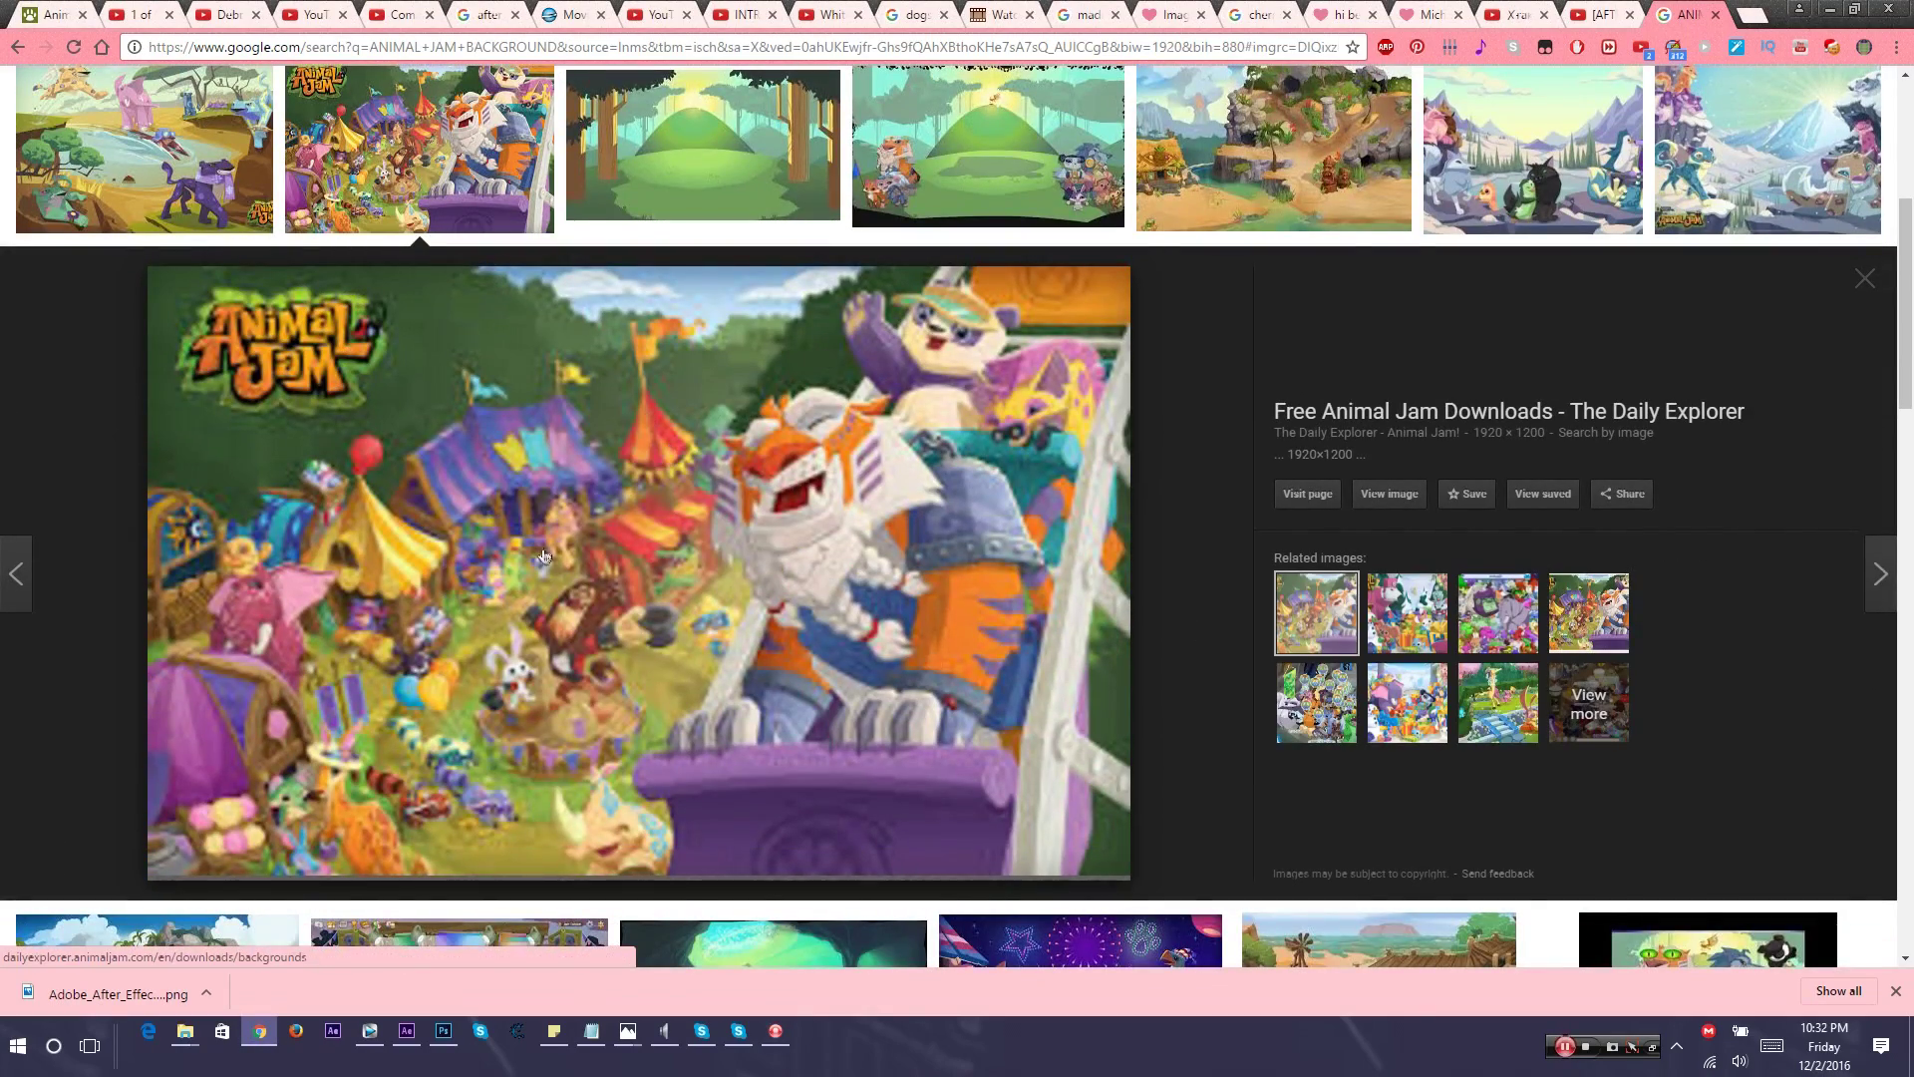
pyautogui.scroll(-4, 962, 683)
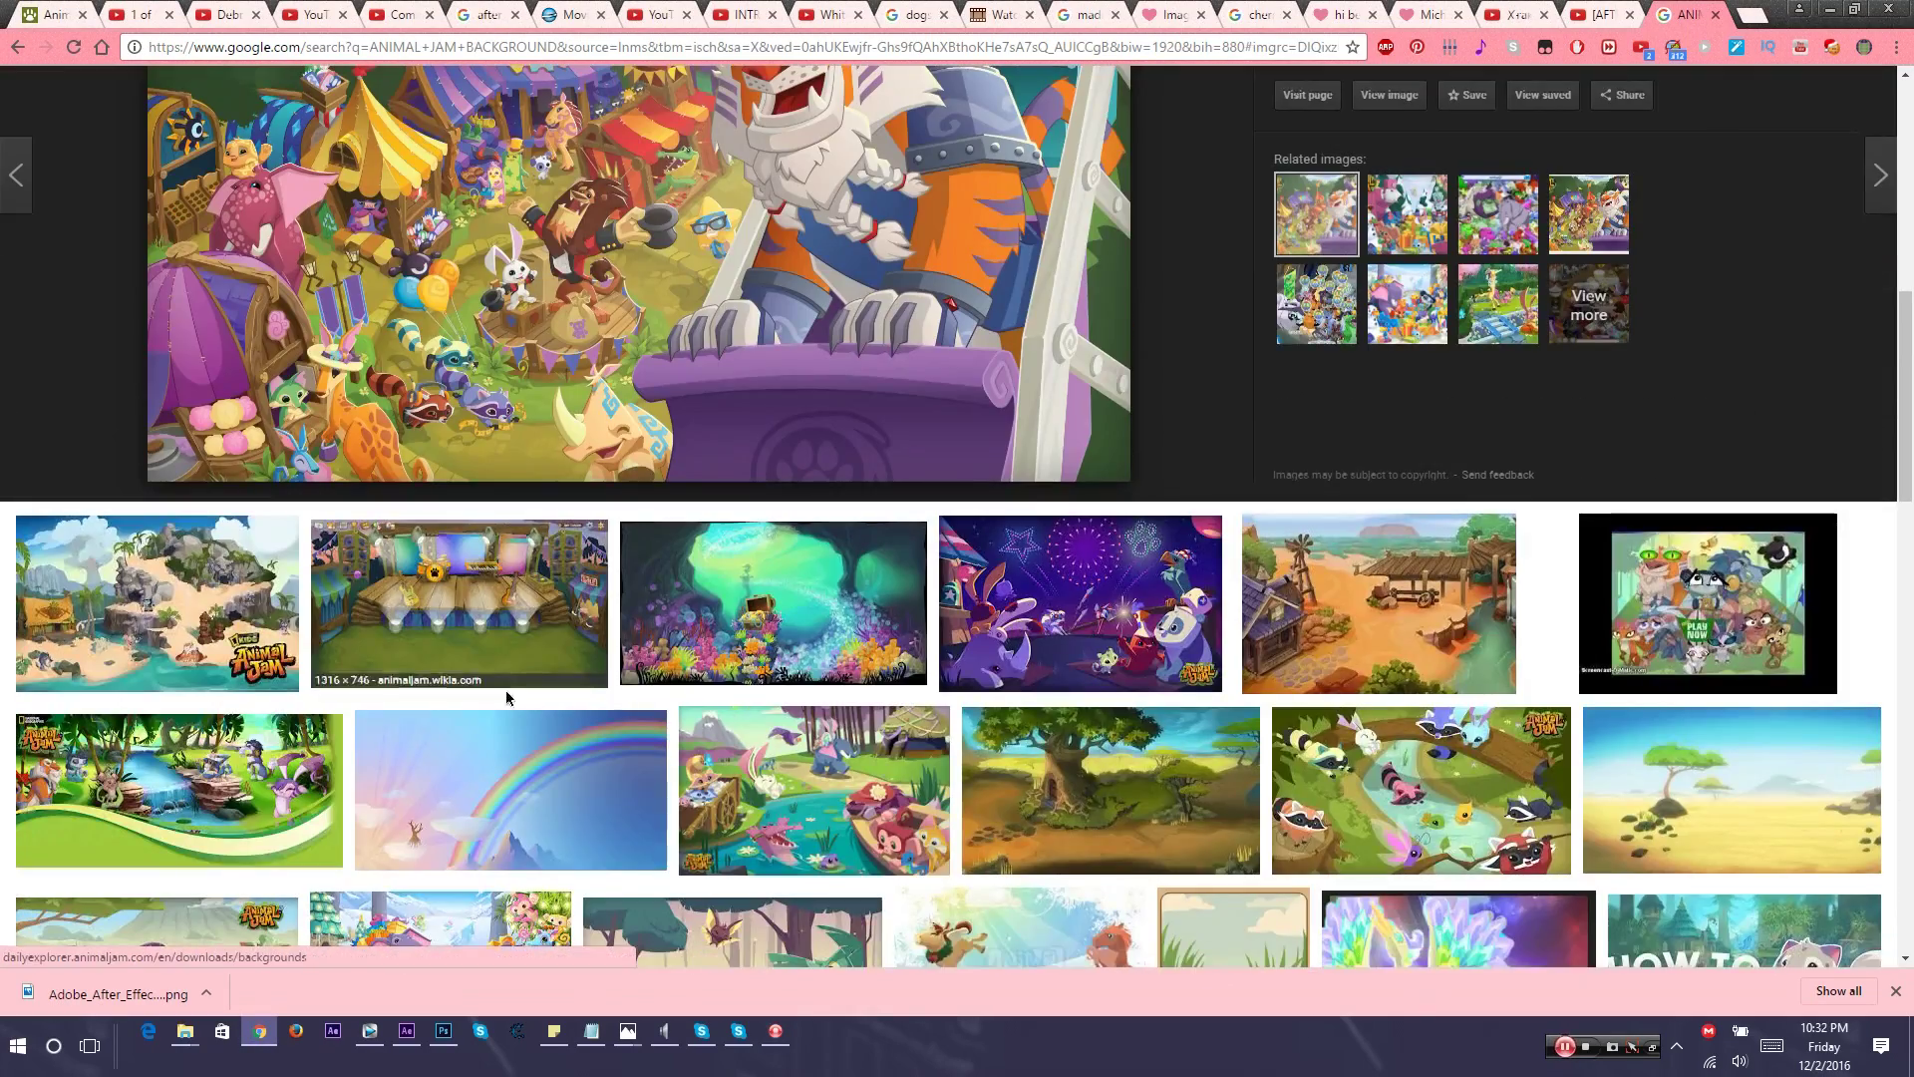
pyautogui.click(718, 621)
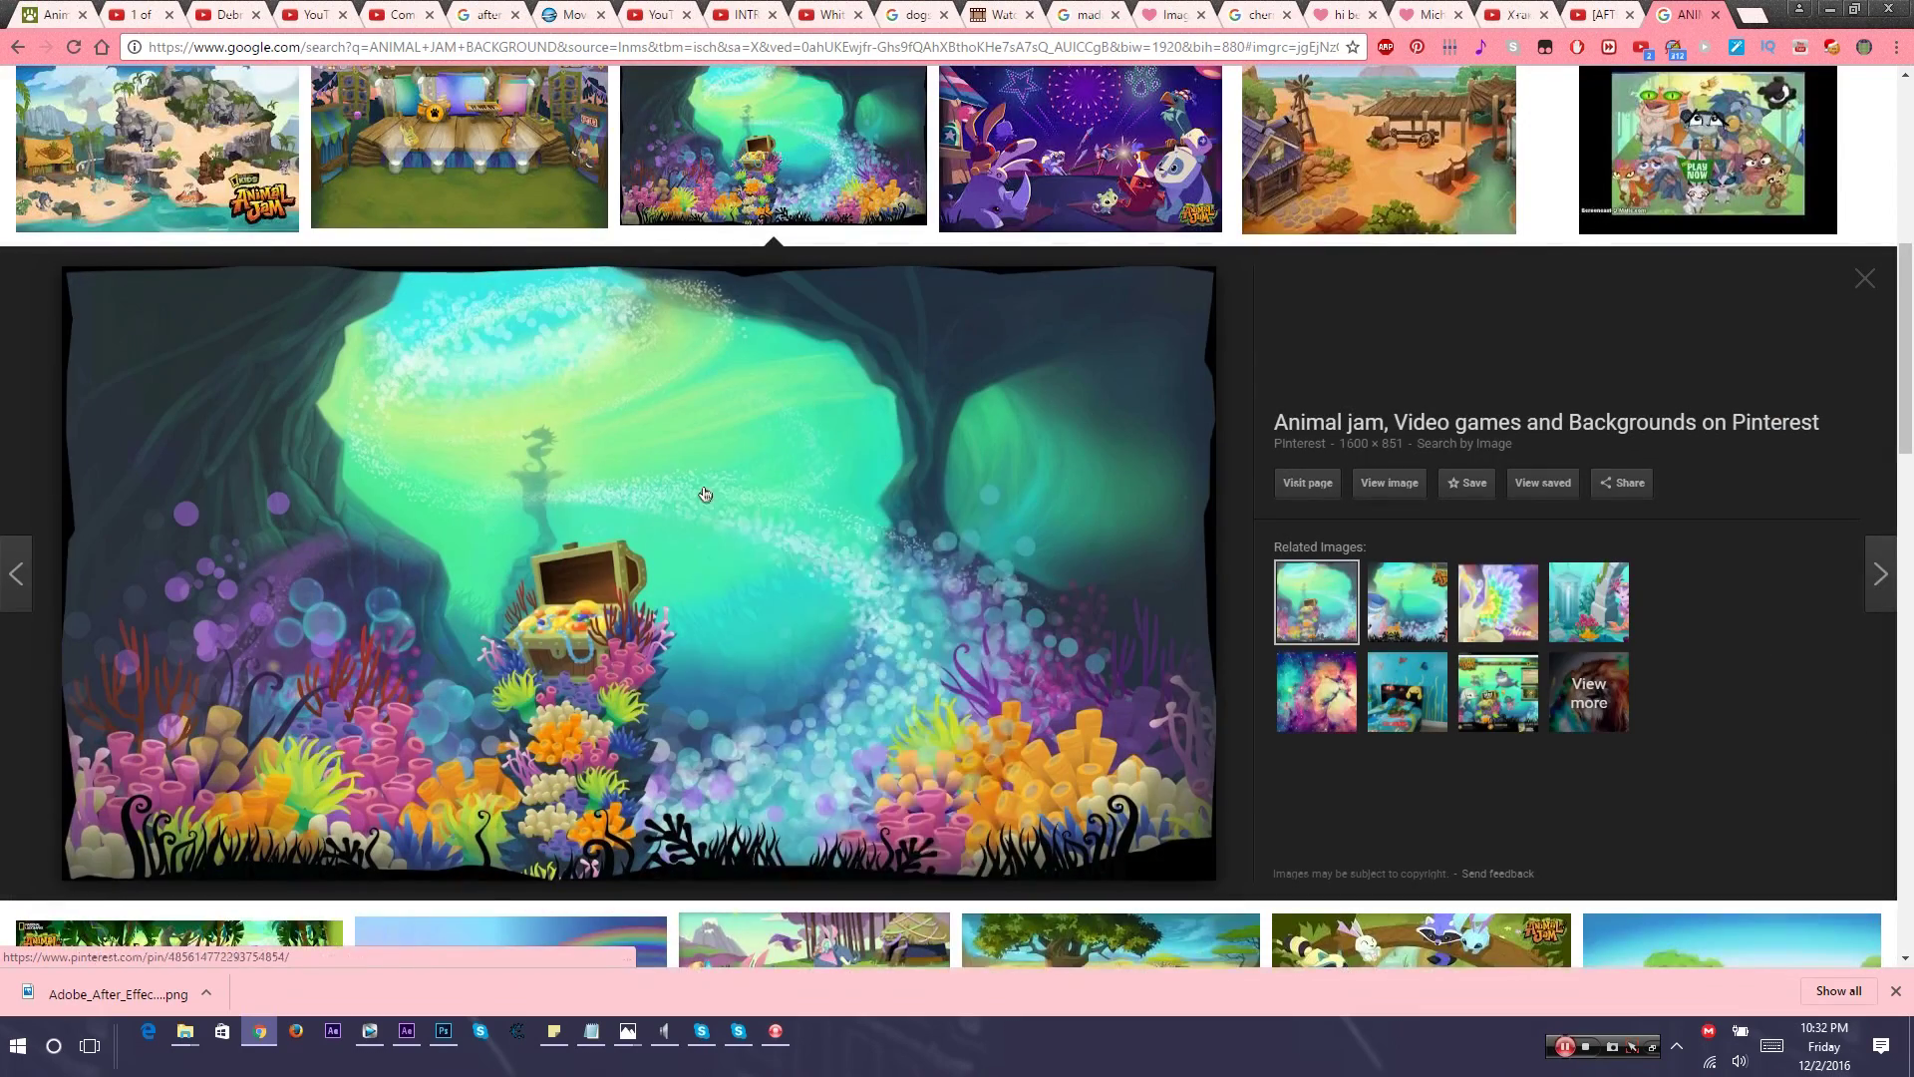
pyautogui.rightClick(705, 488)
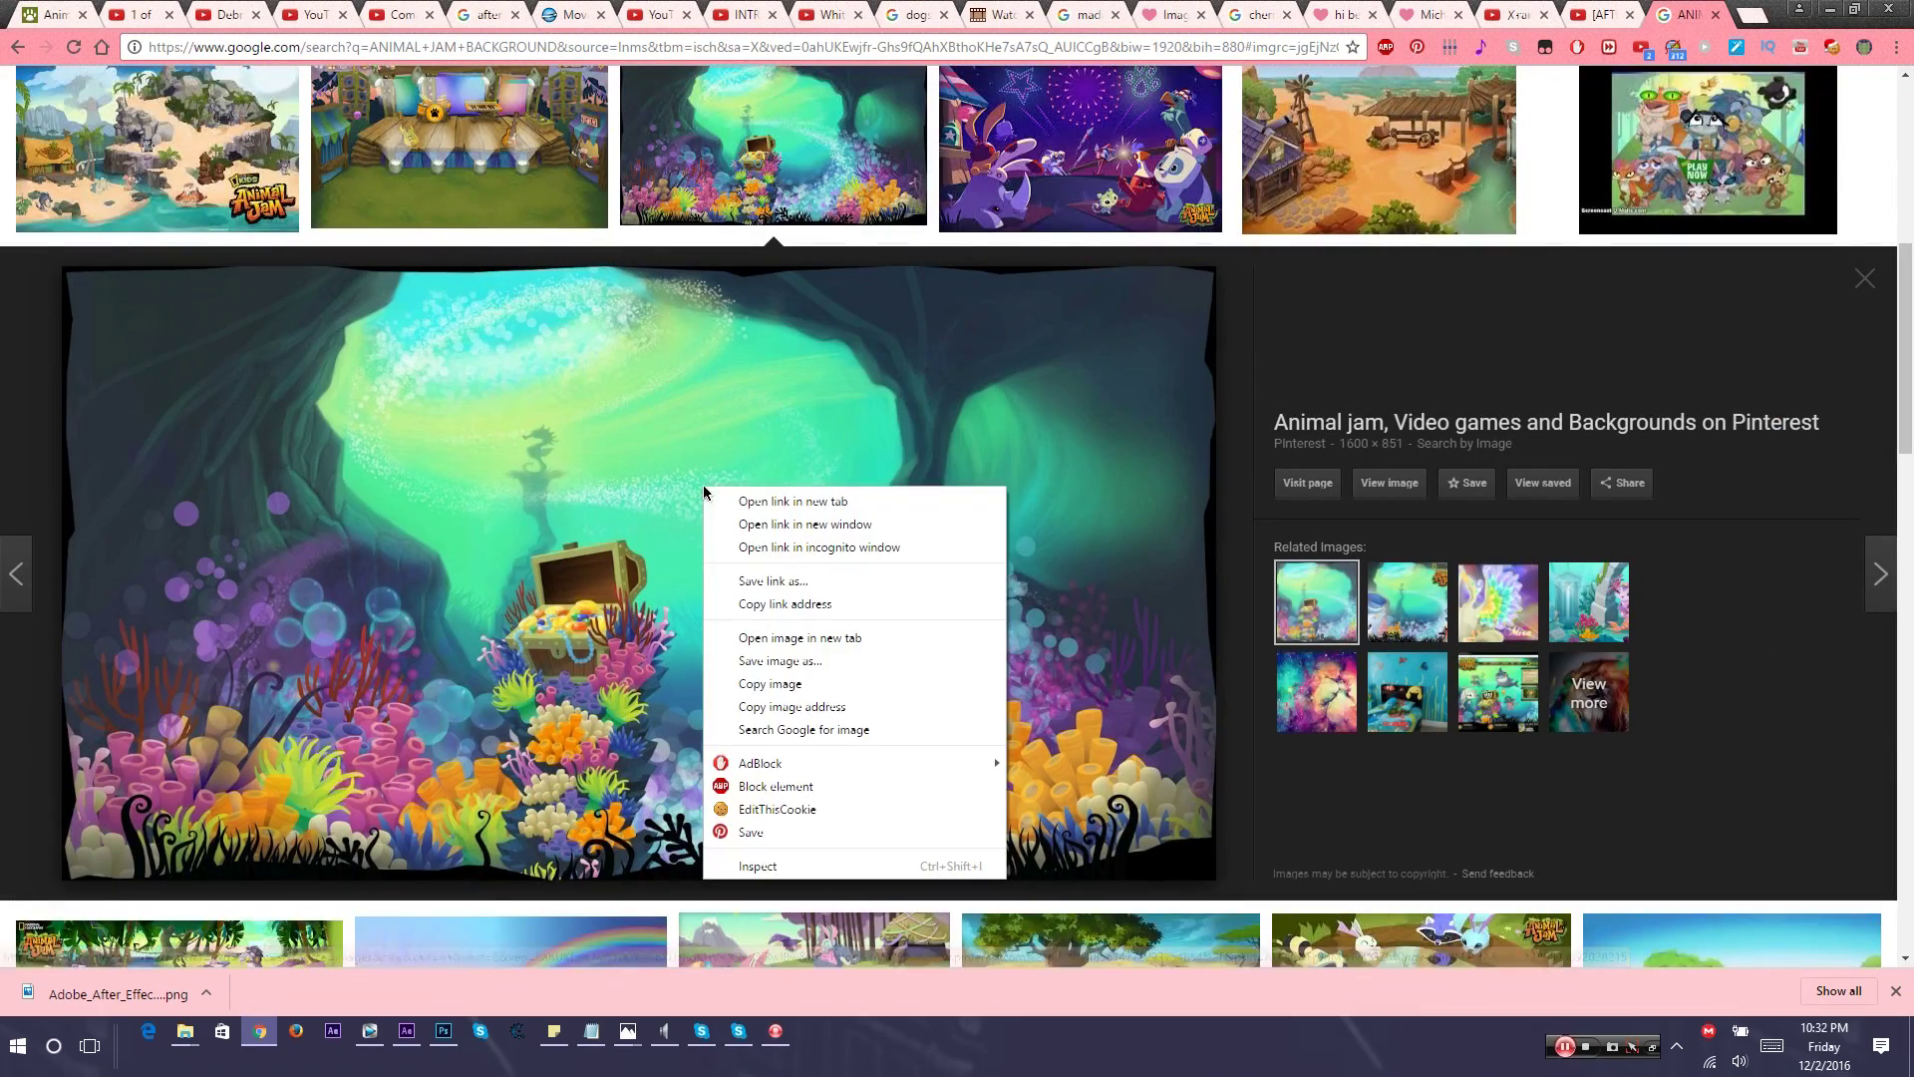
pyautogui.click(810, 680)
# Switch to Photoshop, paste the copied underwater picture as a layer and scale it to fill the canvas
pyautogui.hotkey('alt', 'Tab')
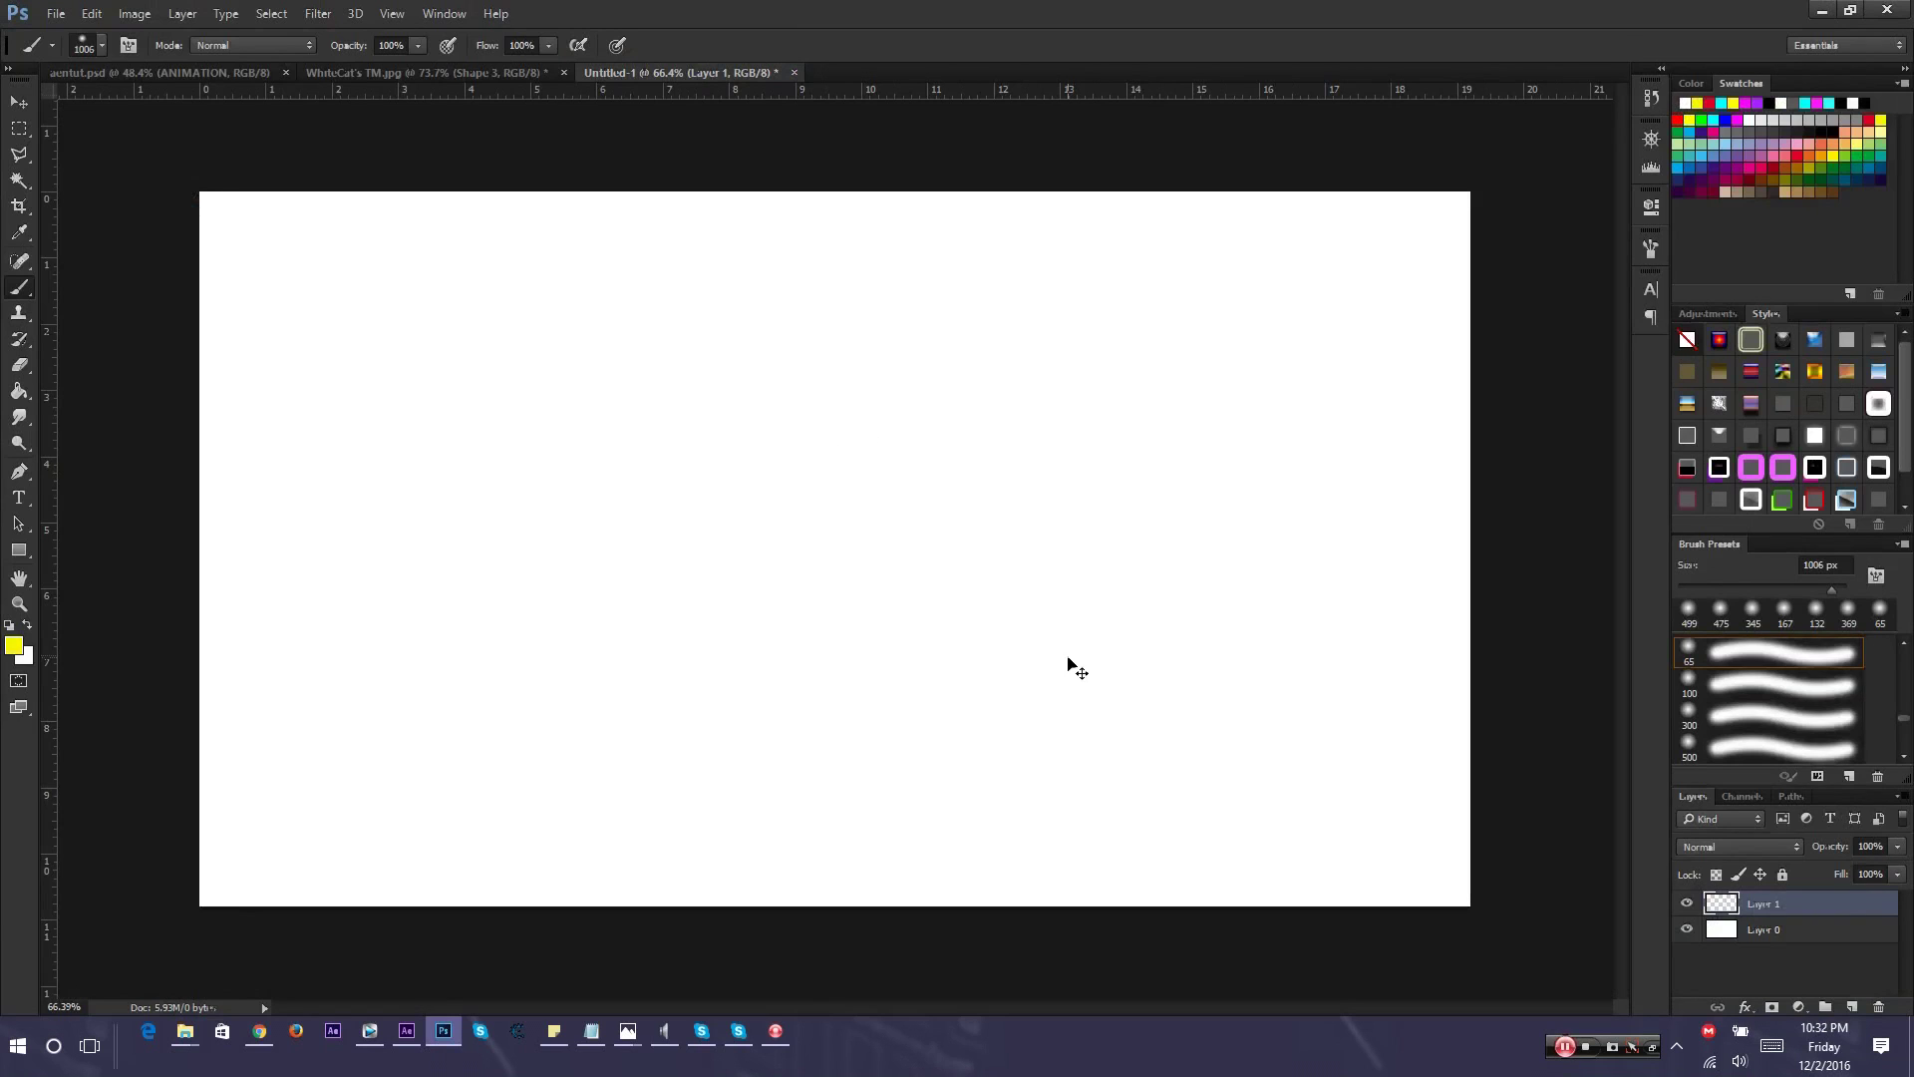
pyautogui.hotkey('ctrl', 'v')
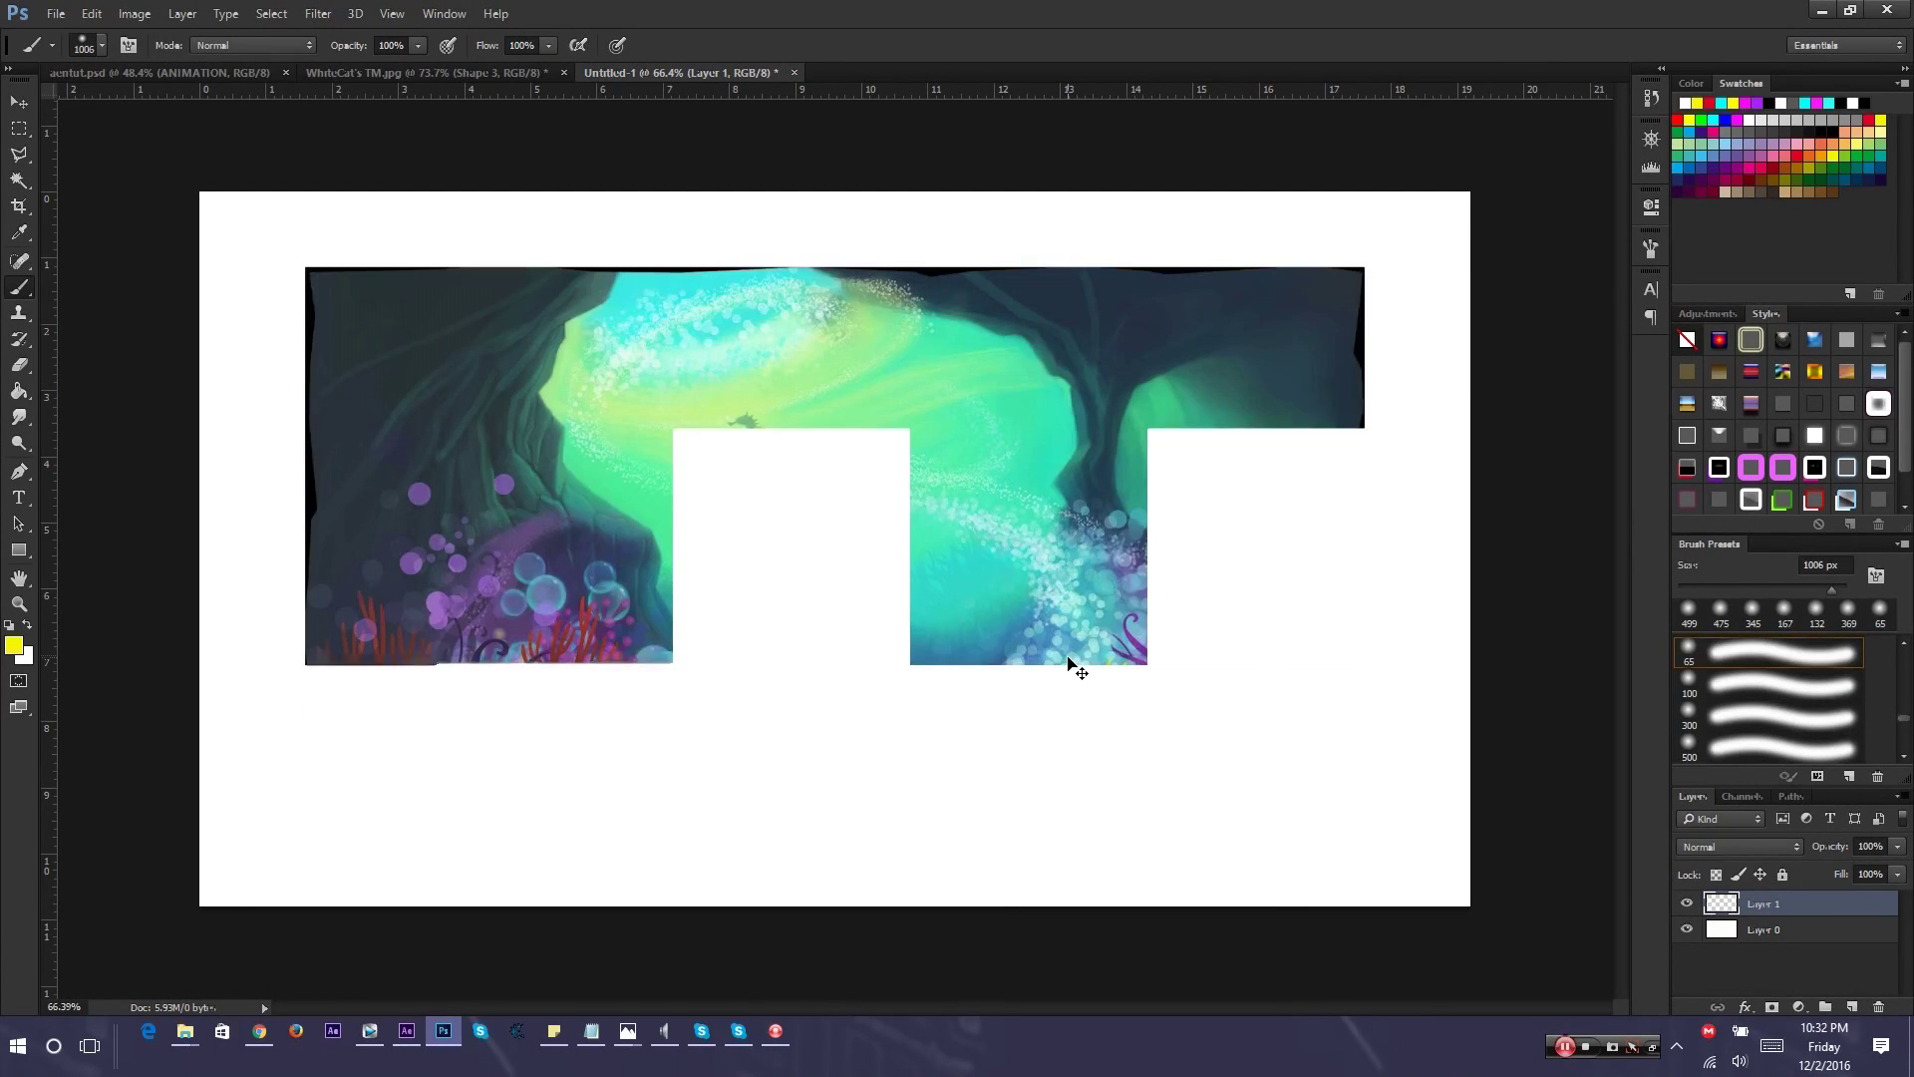
pyautogui.hotkey('ctrl', 't')
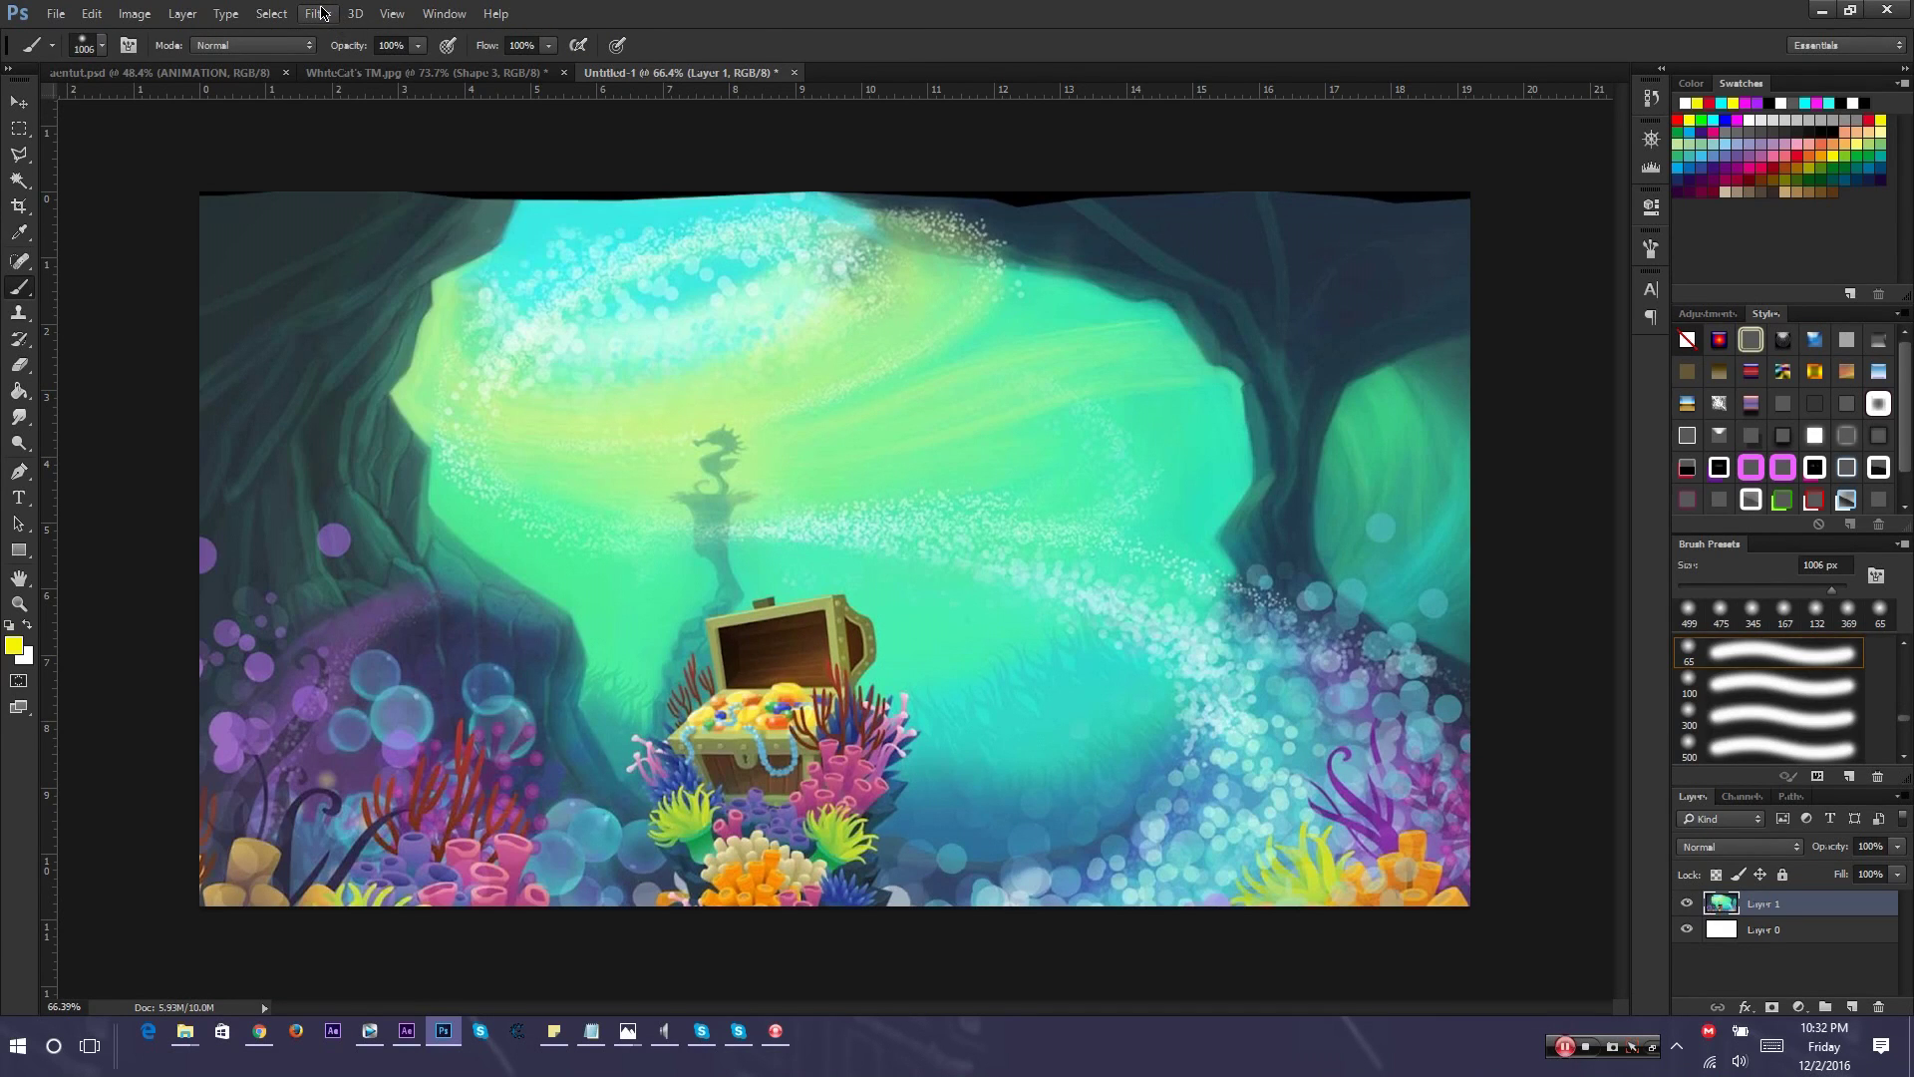
# Apply a Gaussian Blur with a radius of 5.5 pixels to the underwater background layer
pyautogui.click(319, 13)
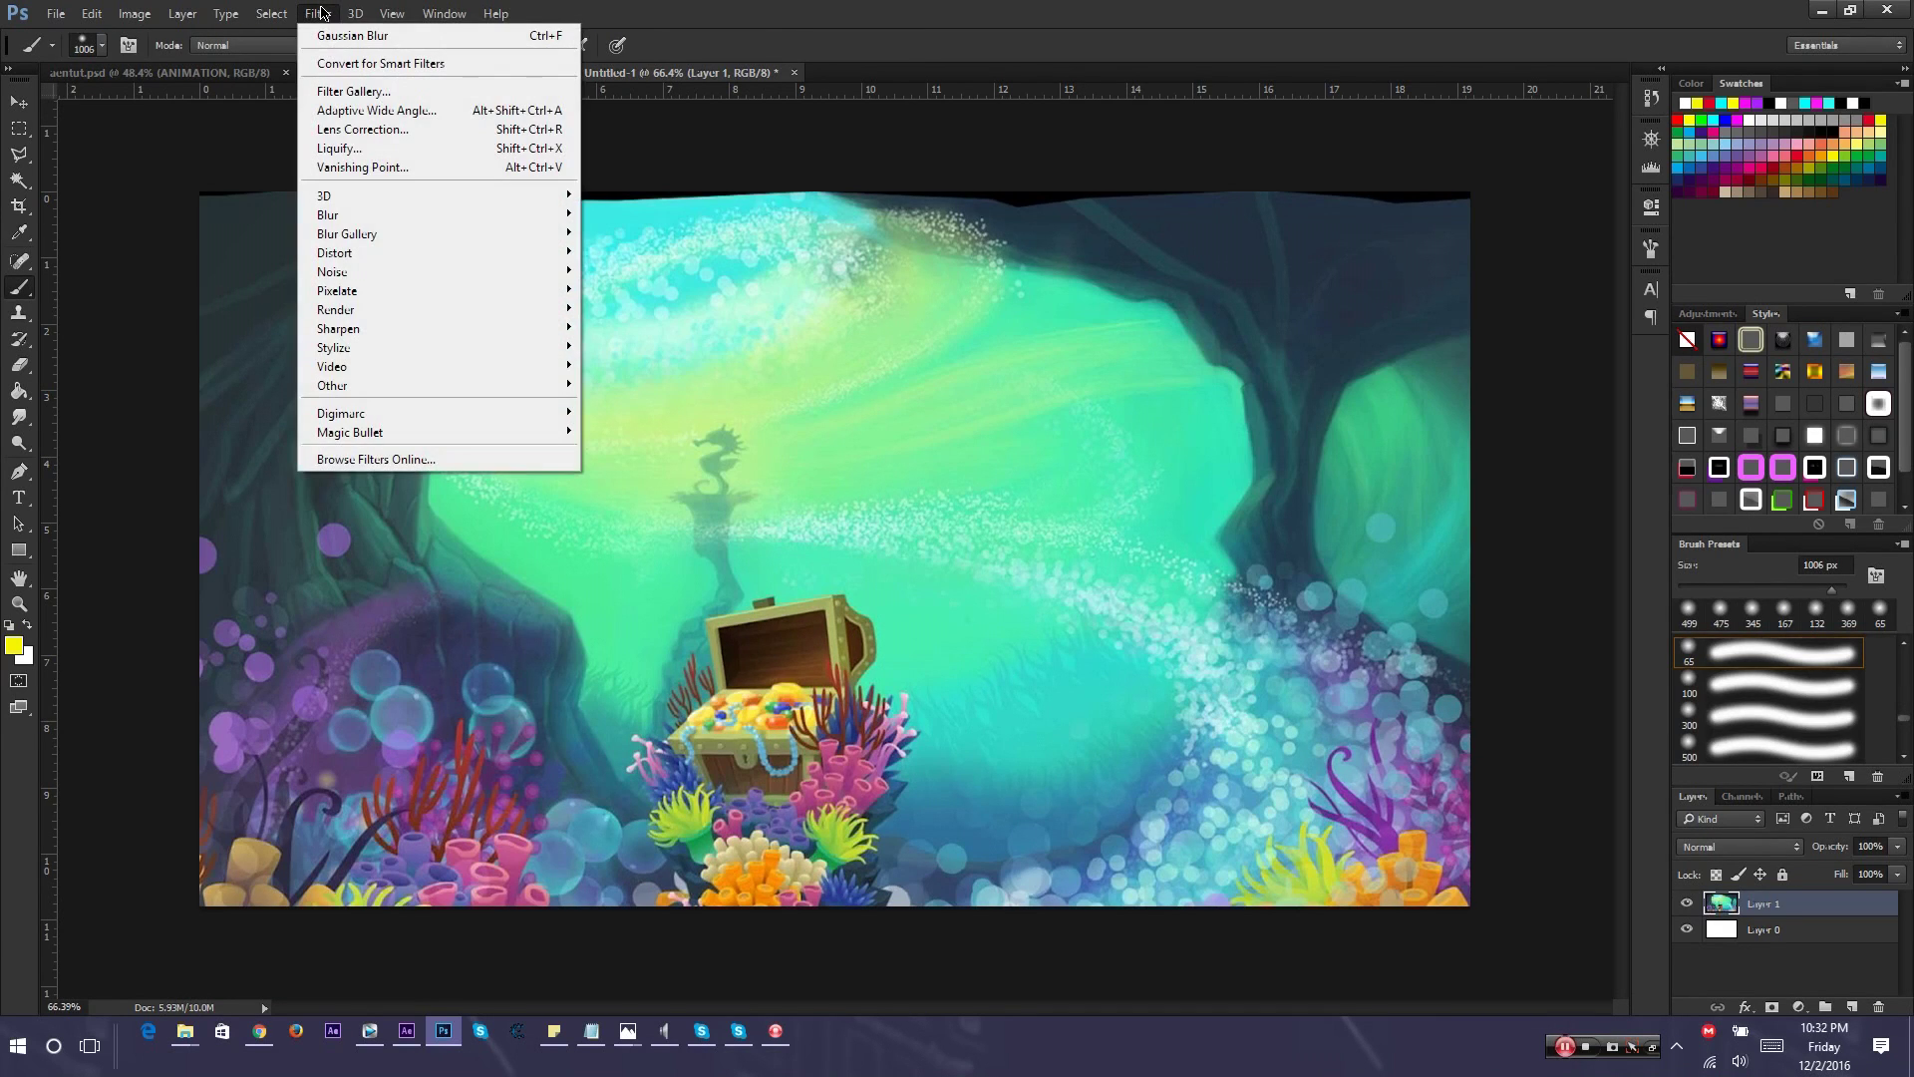
pyautogui.moveTo(339, 214)
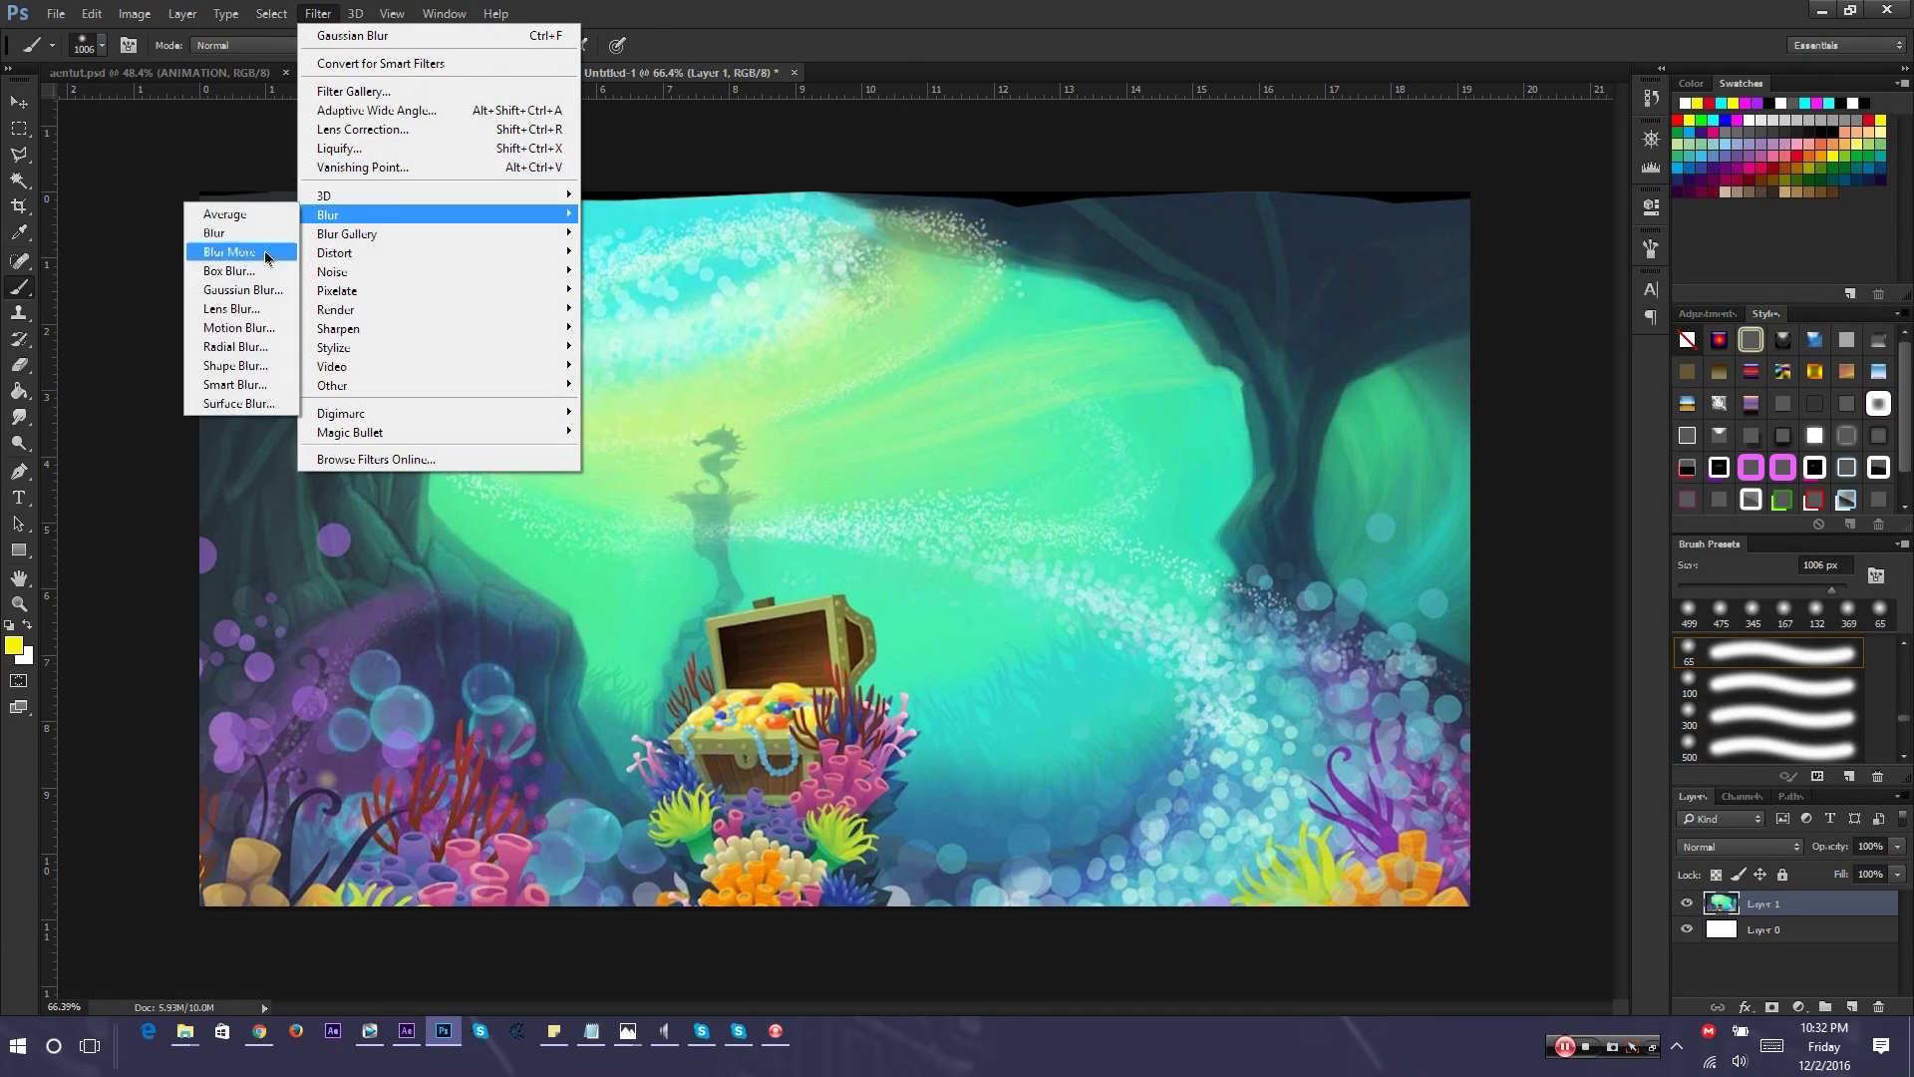
pyautogui.click(240, 291)
pyautogui.moveTo(1483, 885); pyautogui.dragTo(1500, 882)
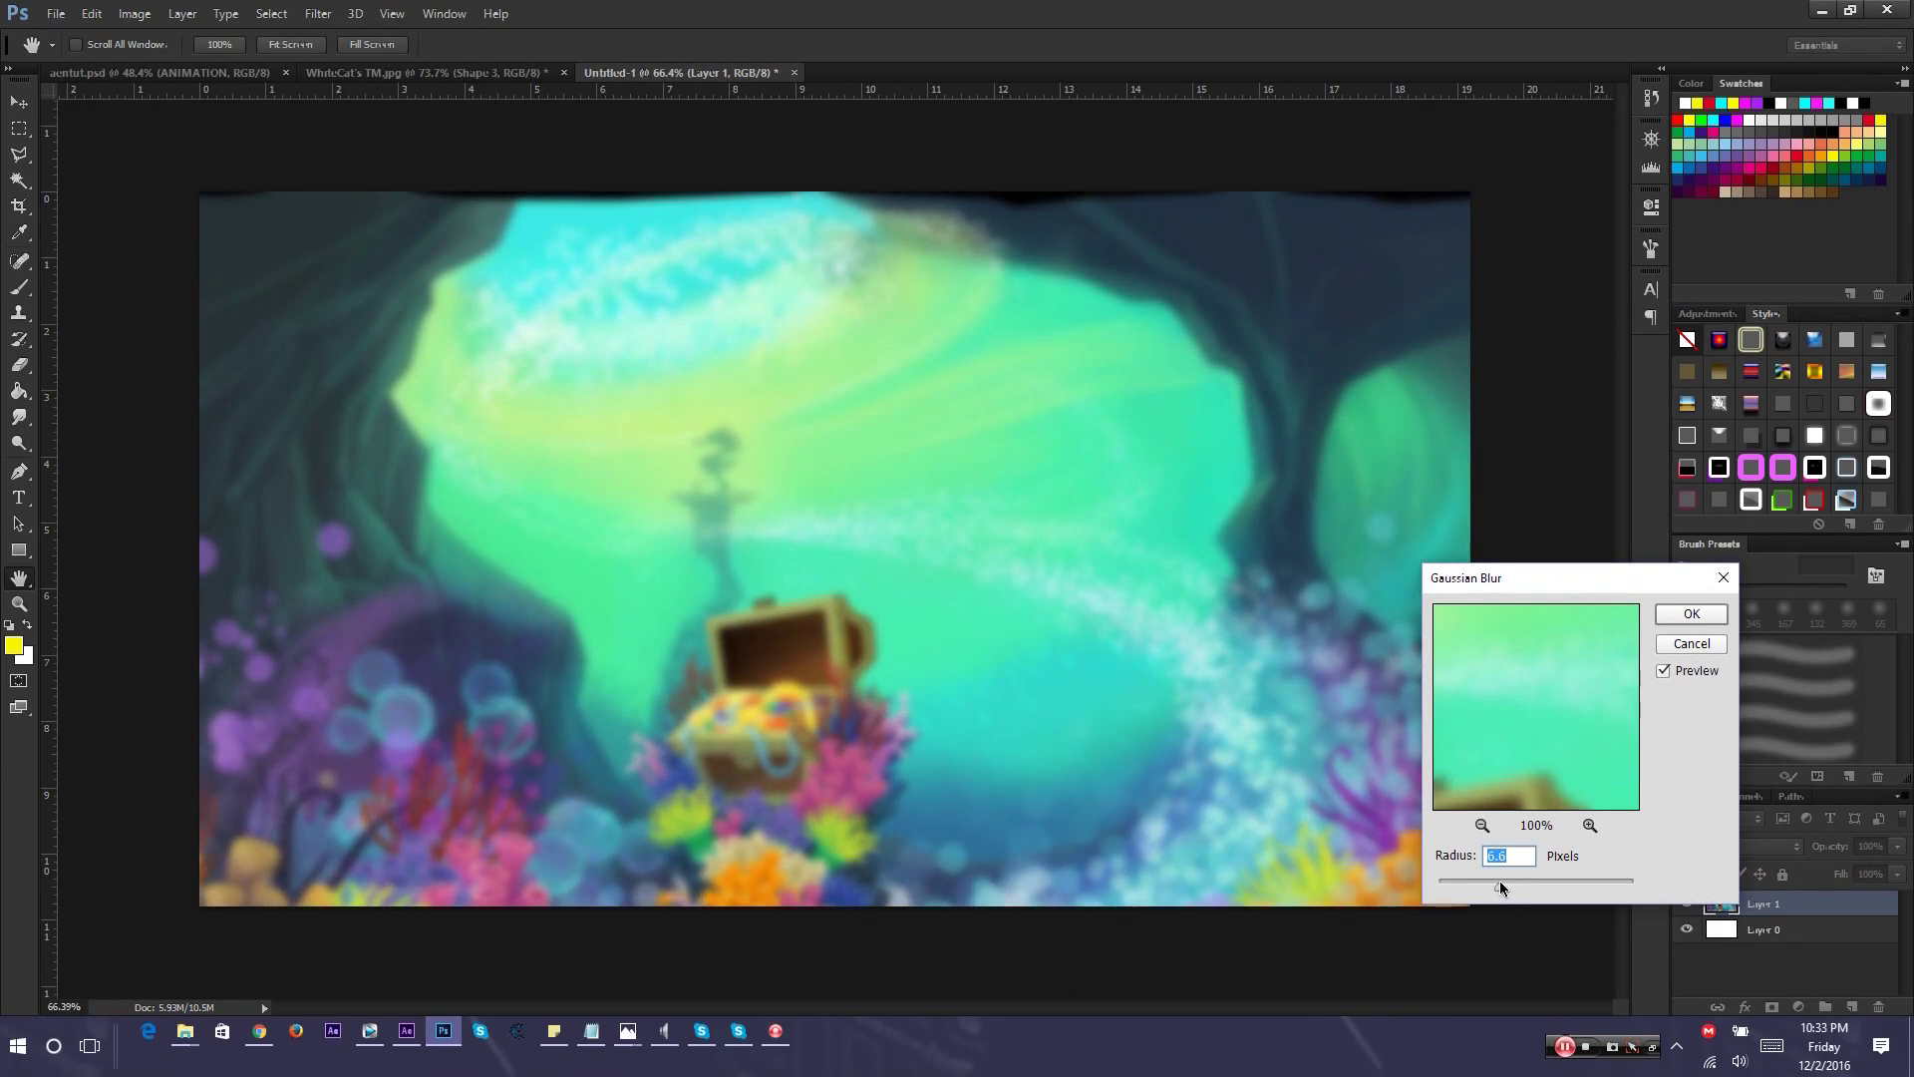
pyautogui.click(1568, 886)
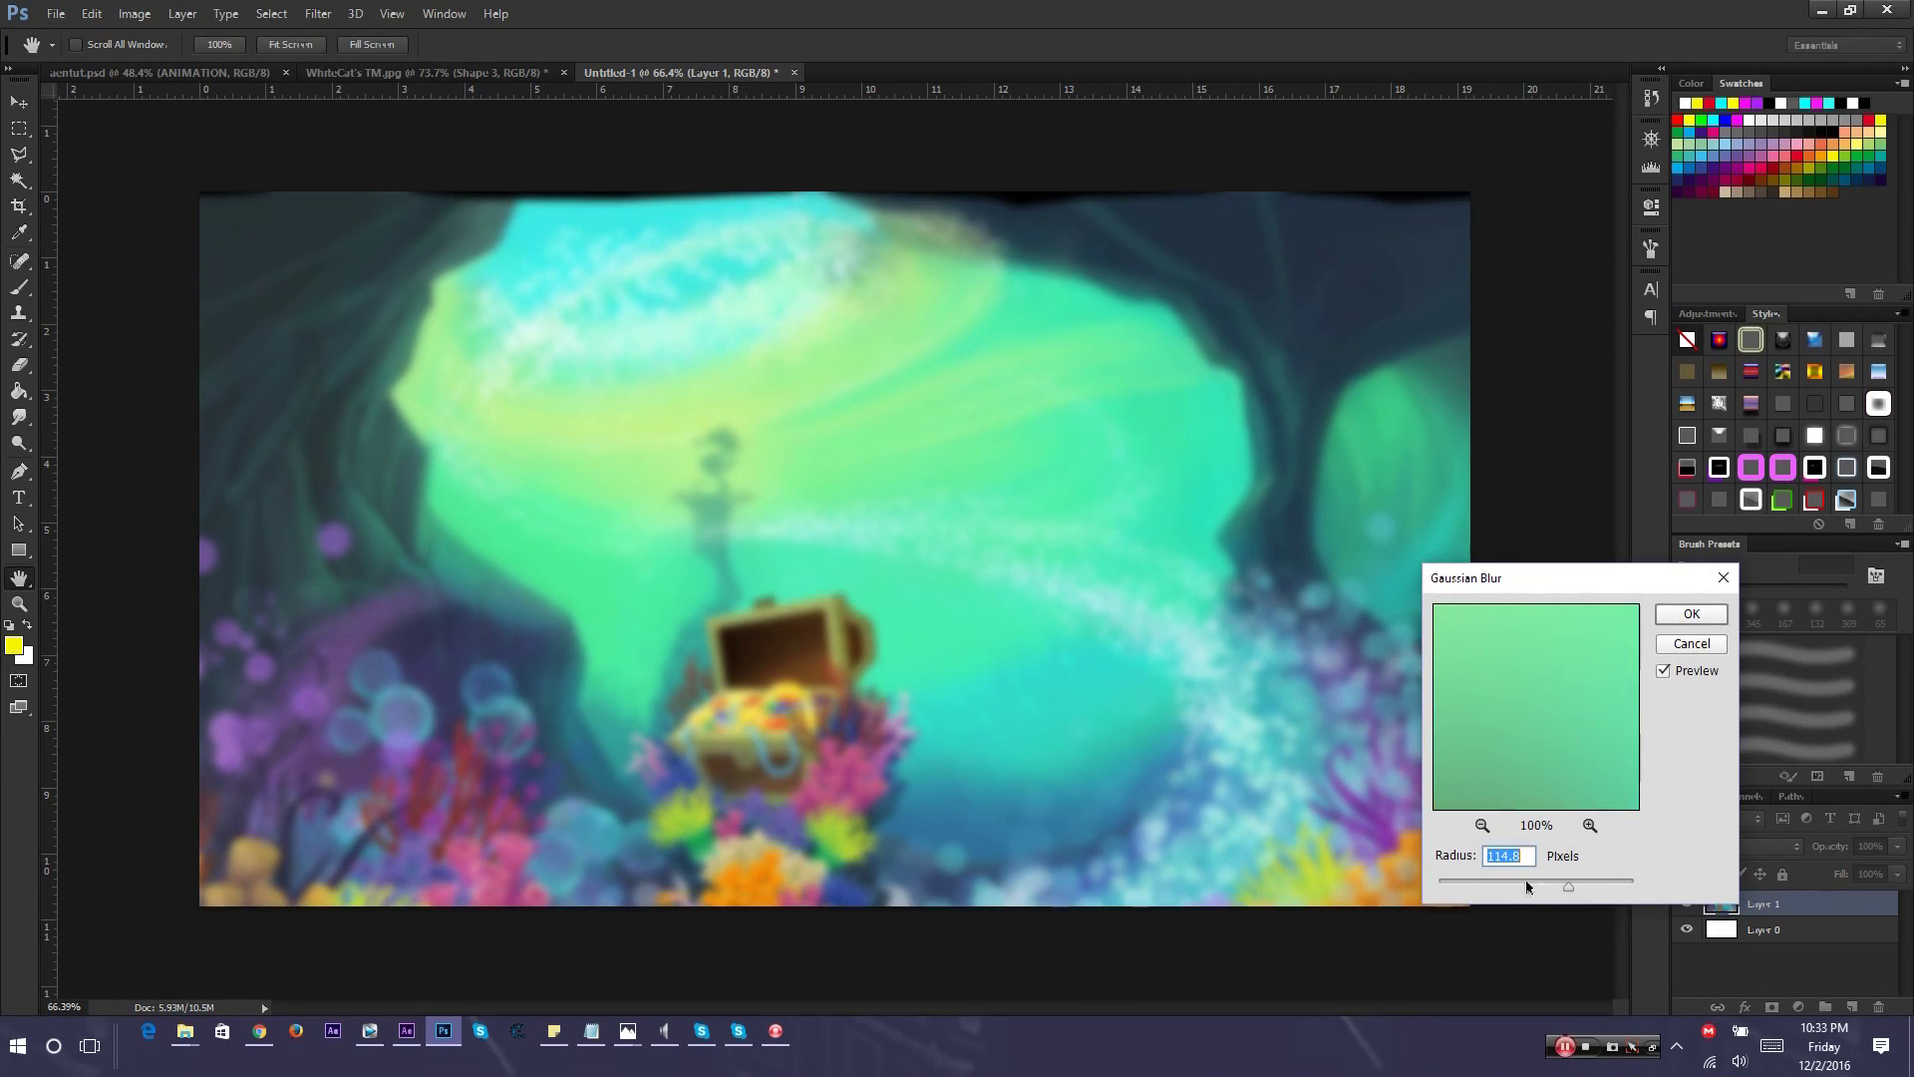
pyautogui.click(1480, 882)
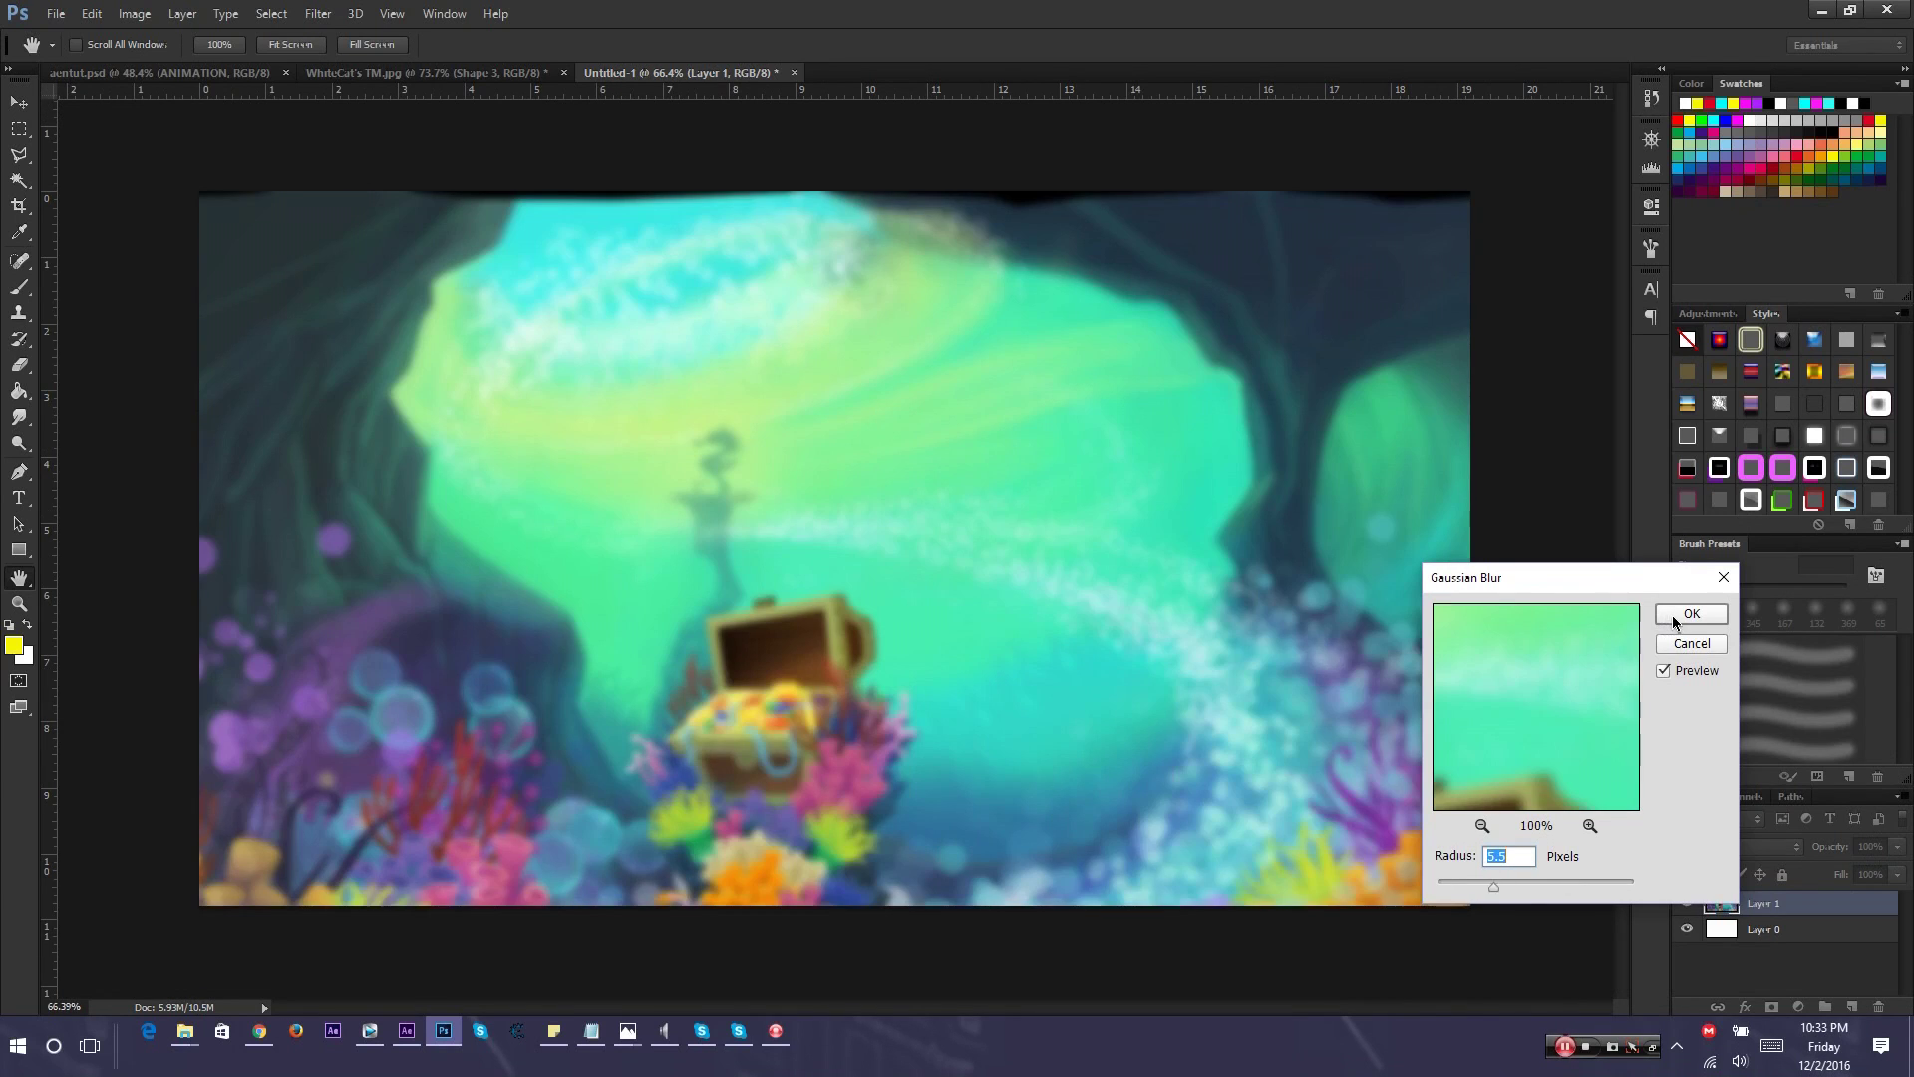
pyautogui.click(1691, 614)
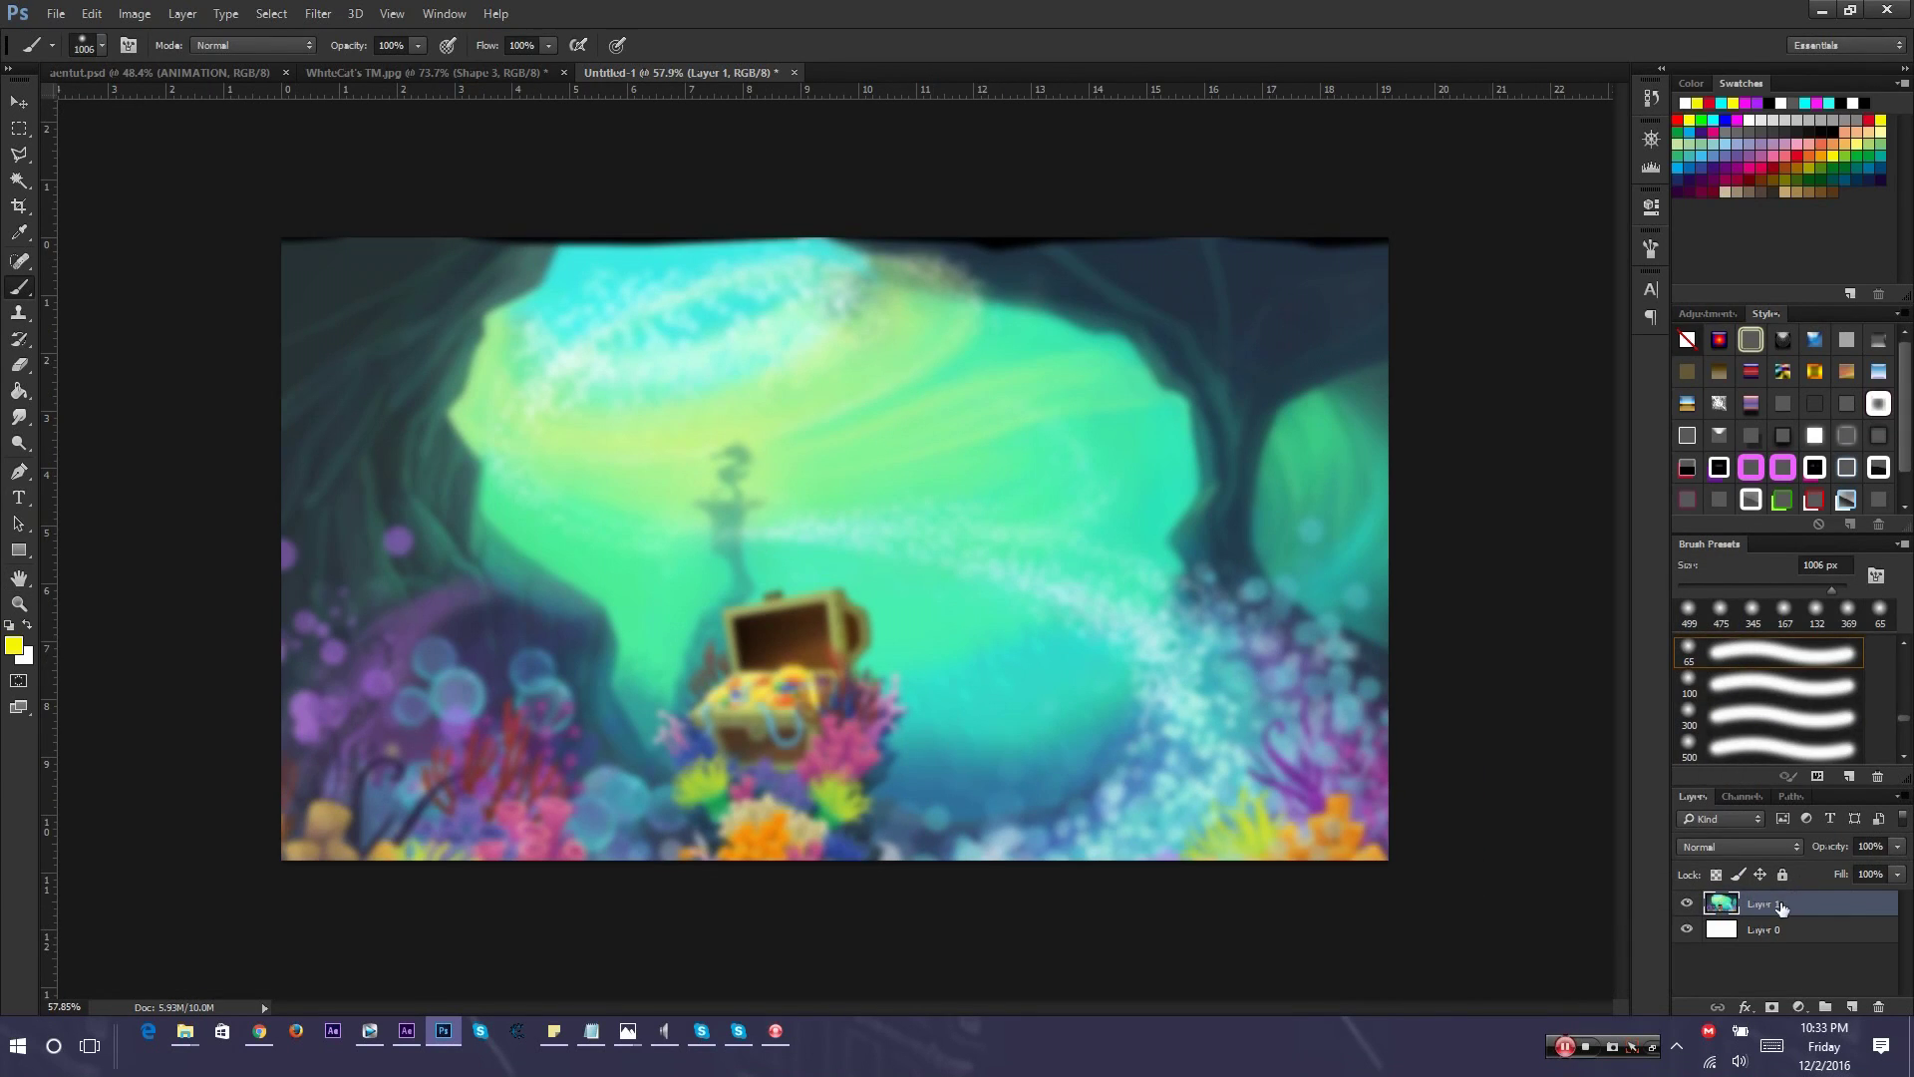
# Add the text THUMBNAIL on a new layer above the background and enlarge it to 211.78 pt
pyautogui.click(1852, 1008)
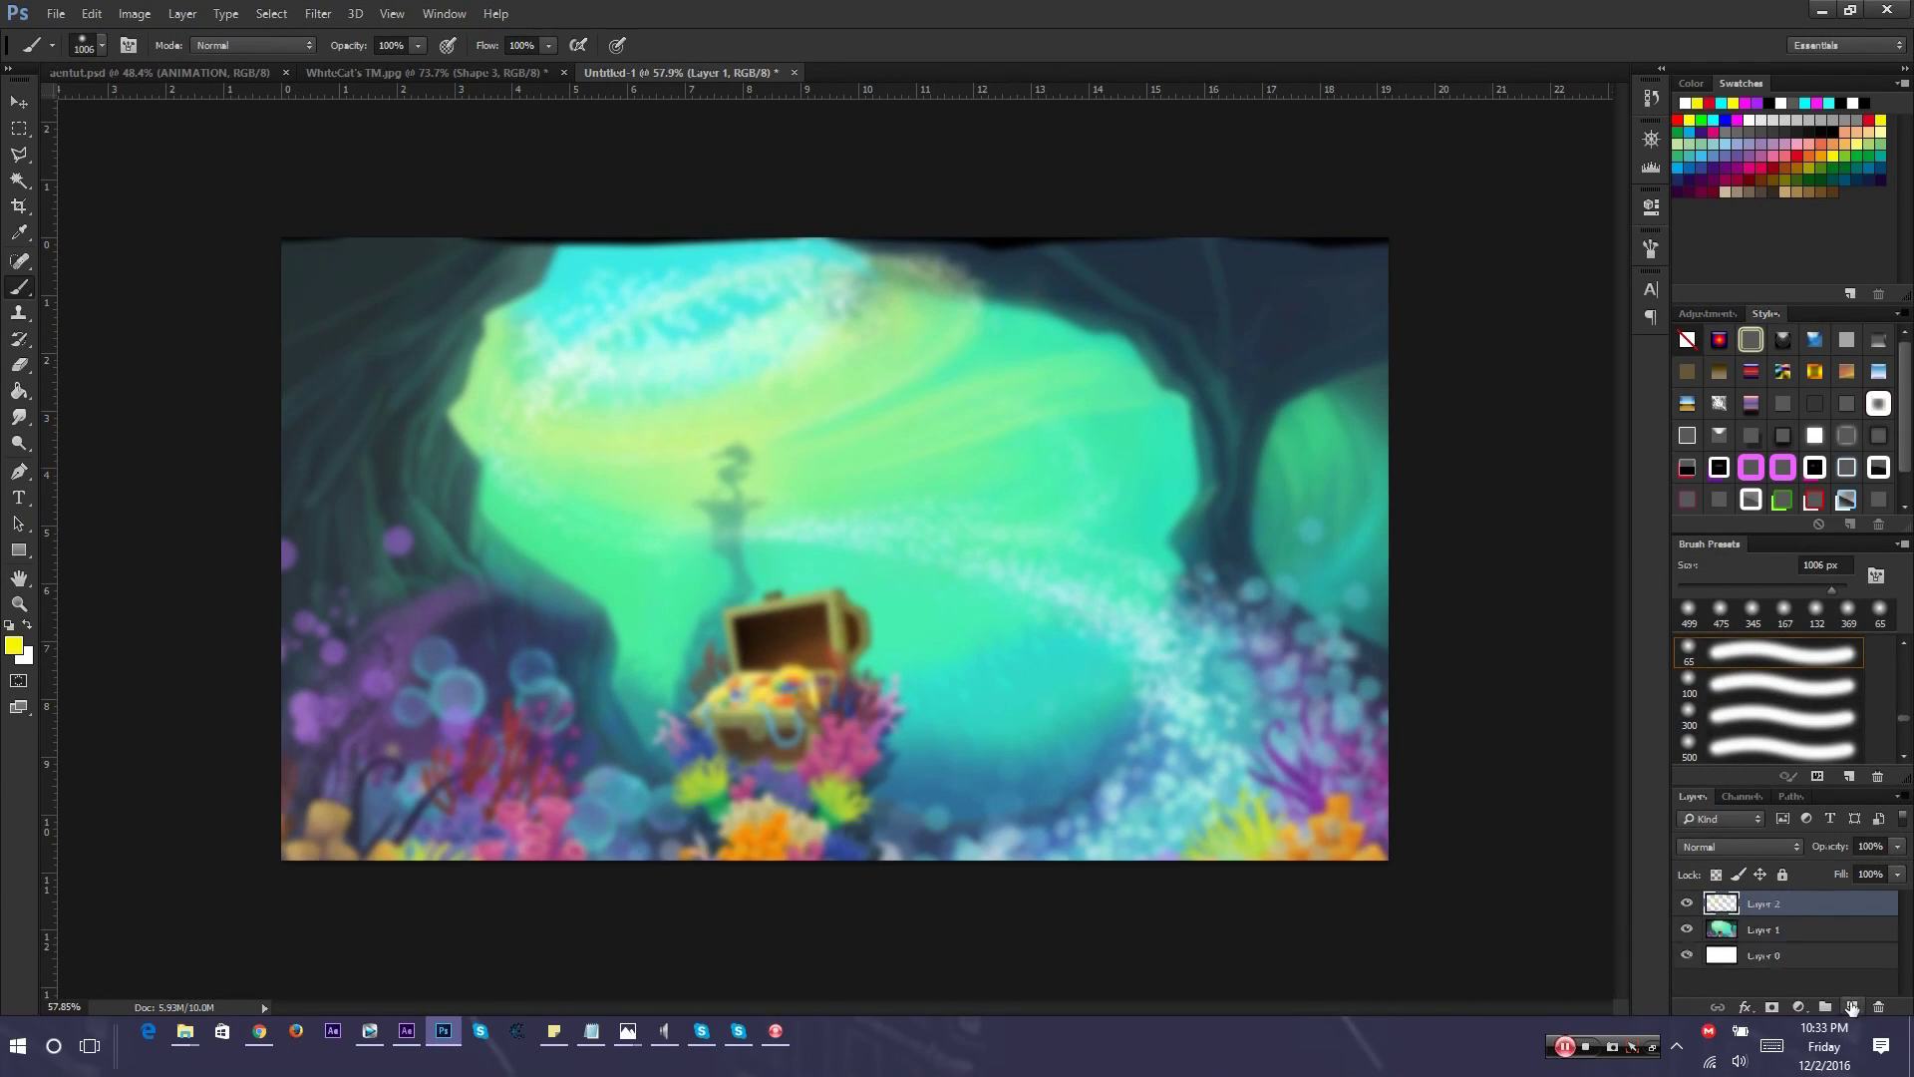
pyautogui.click(19, 498)
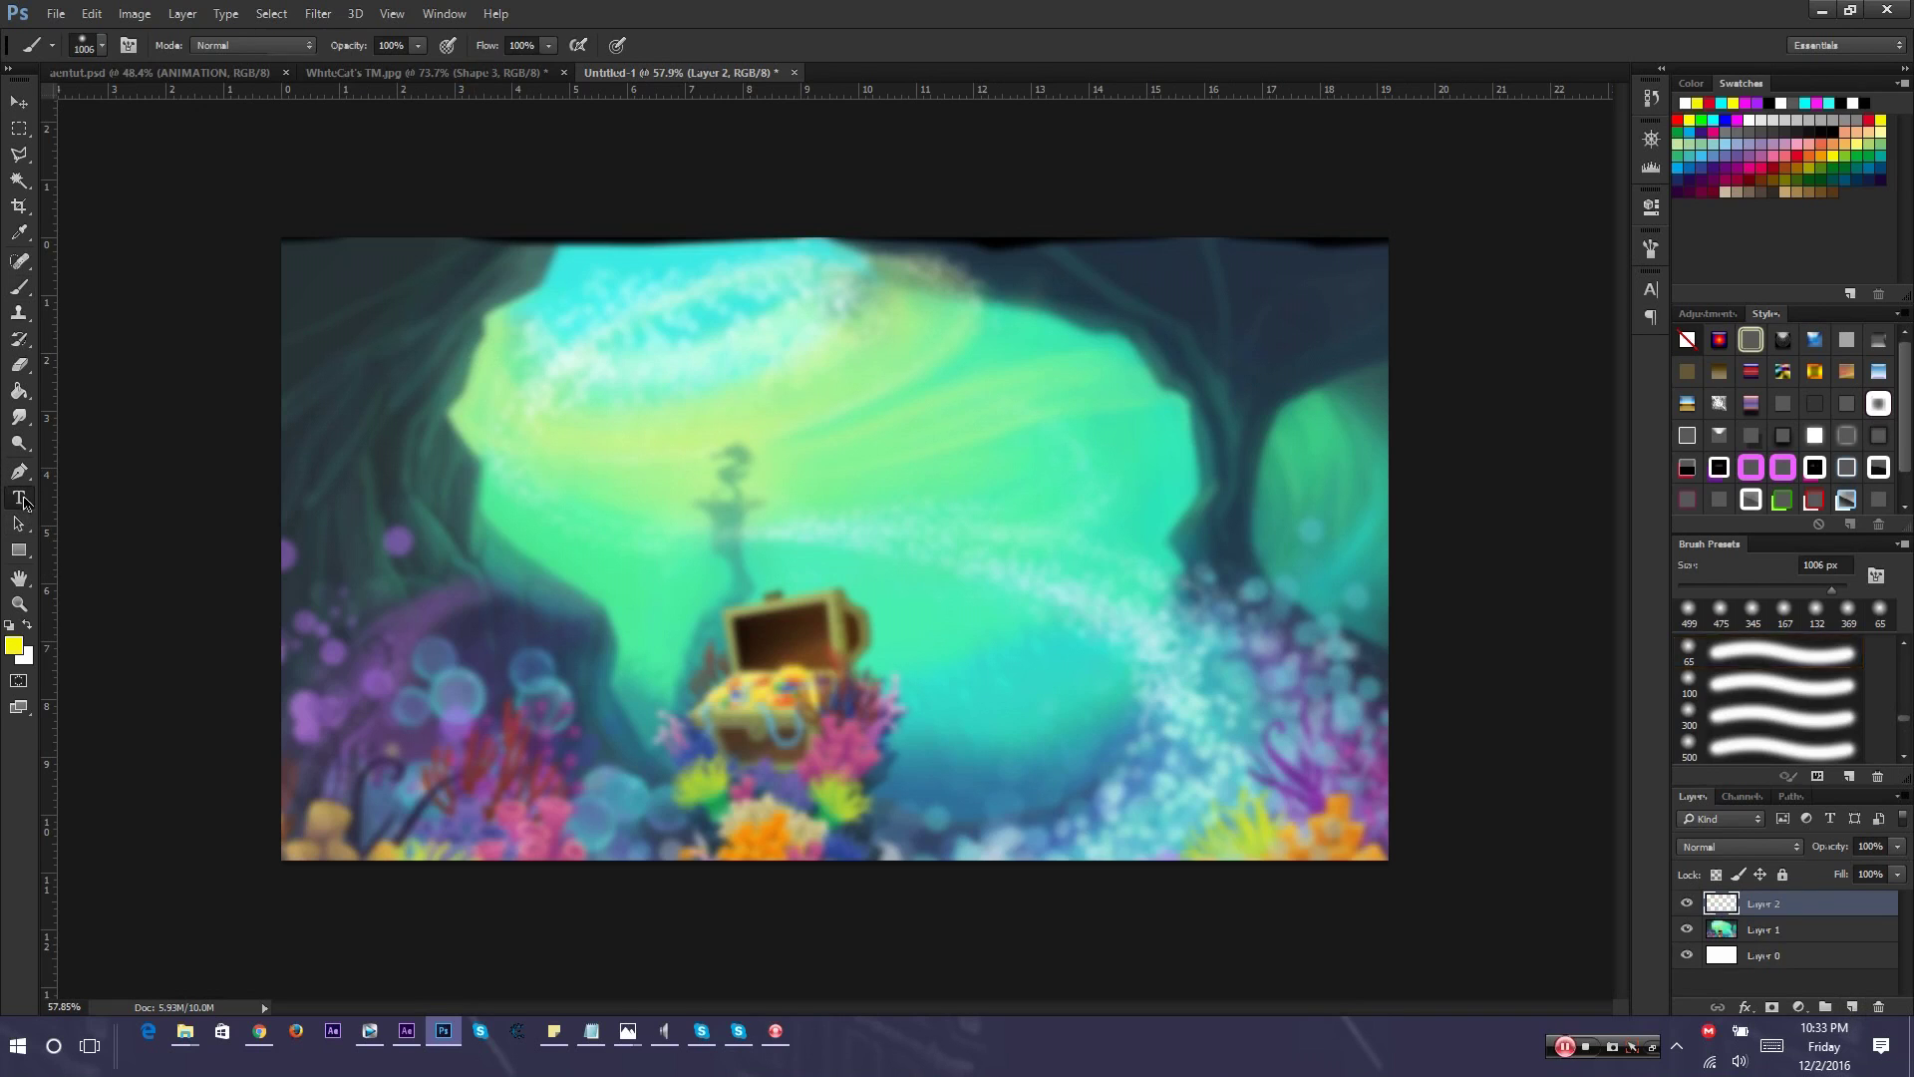
pyautogui.click(590, 484)
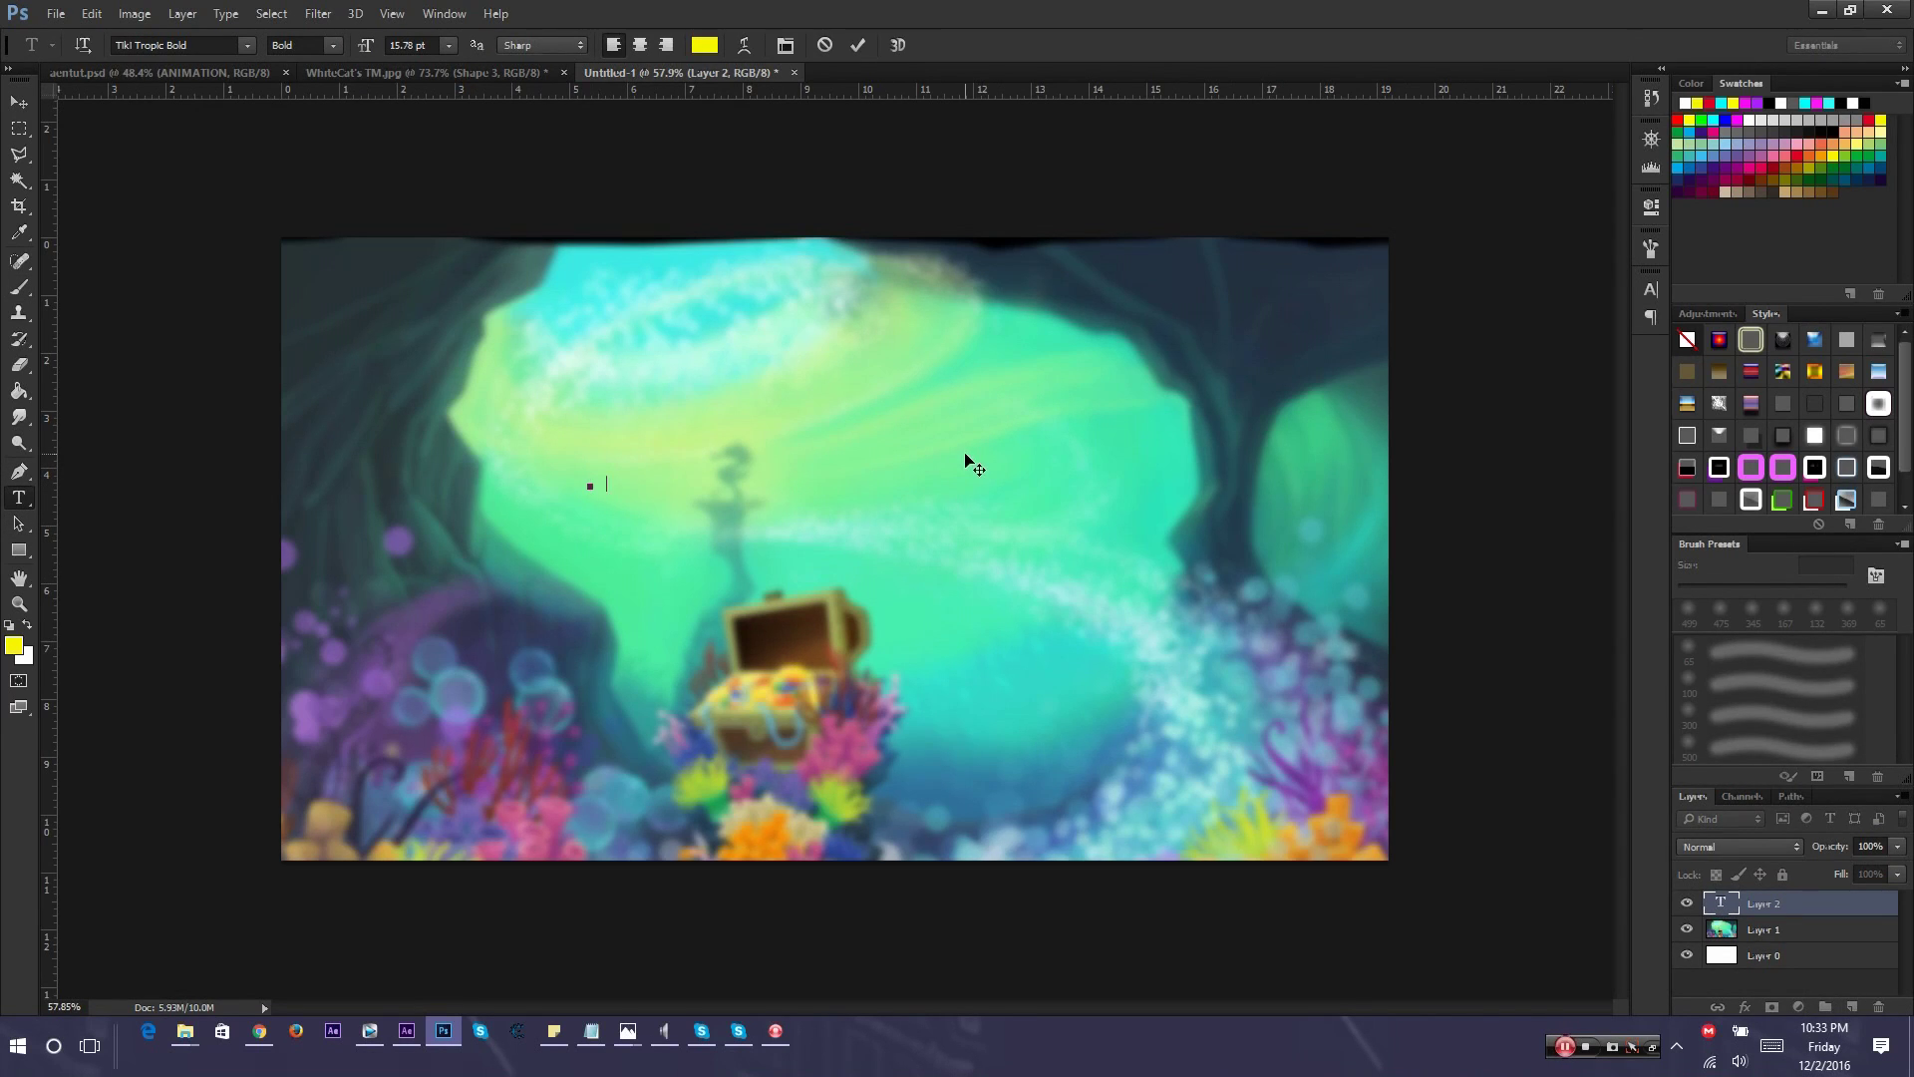
pyautogui.hotkey('ctrl', 'a')
pyautogui.moveTo(365, 42); pyautogui.dragTo(558, 52)
# Change the font of the THUMBNAIL text to the Regular style of the S187 typeface
pyautogui.click(192, 45)
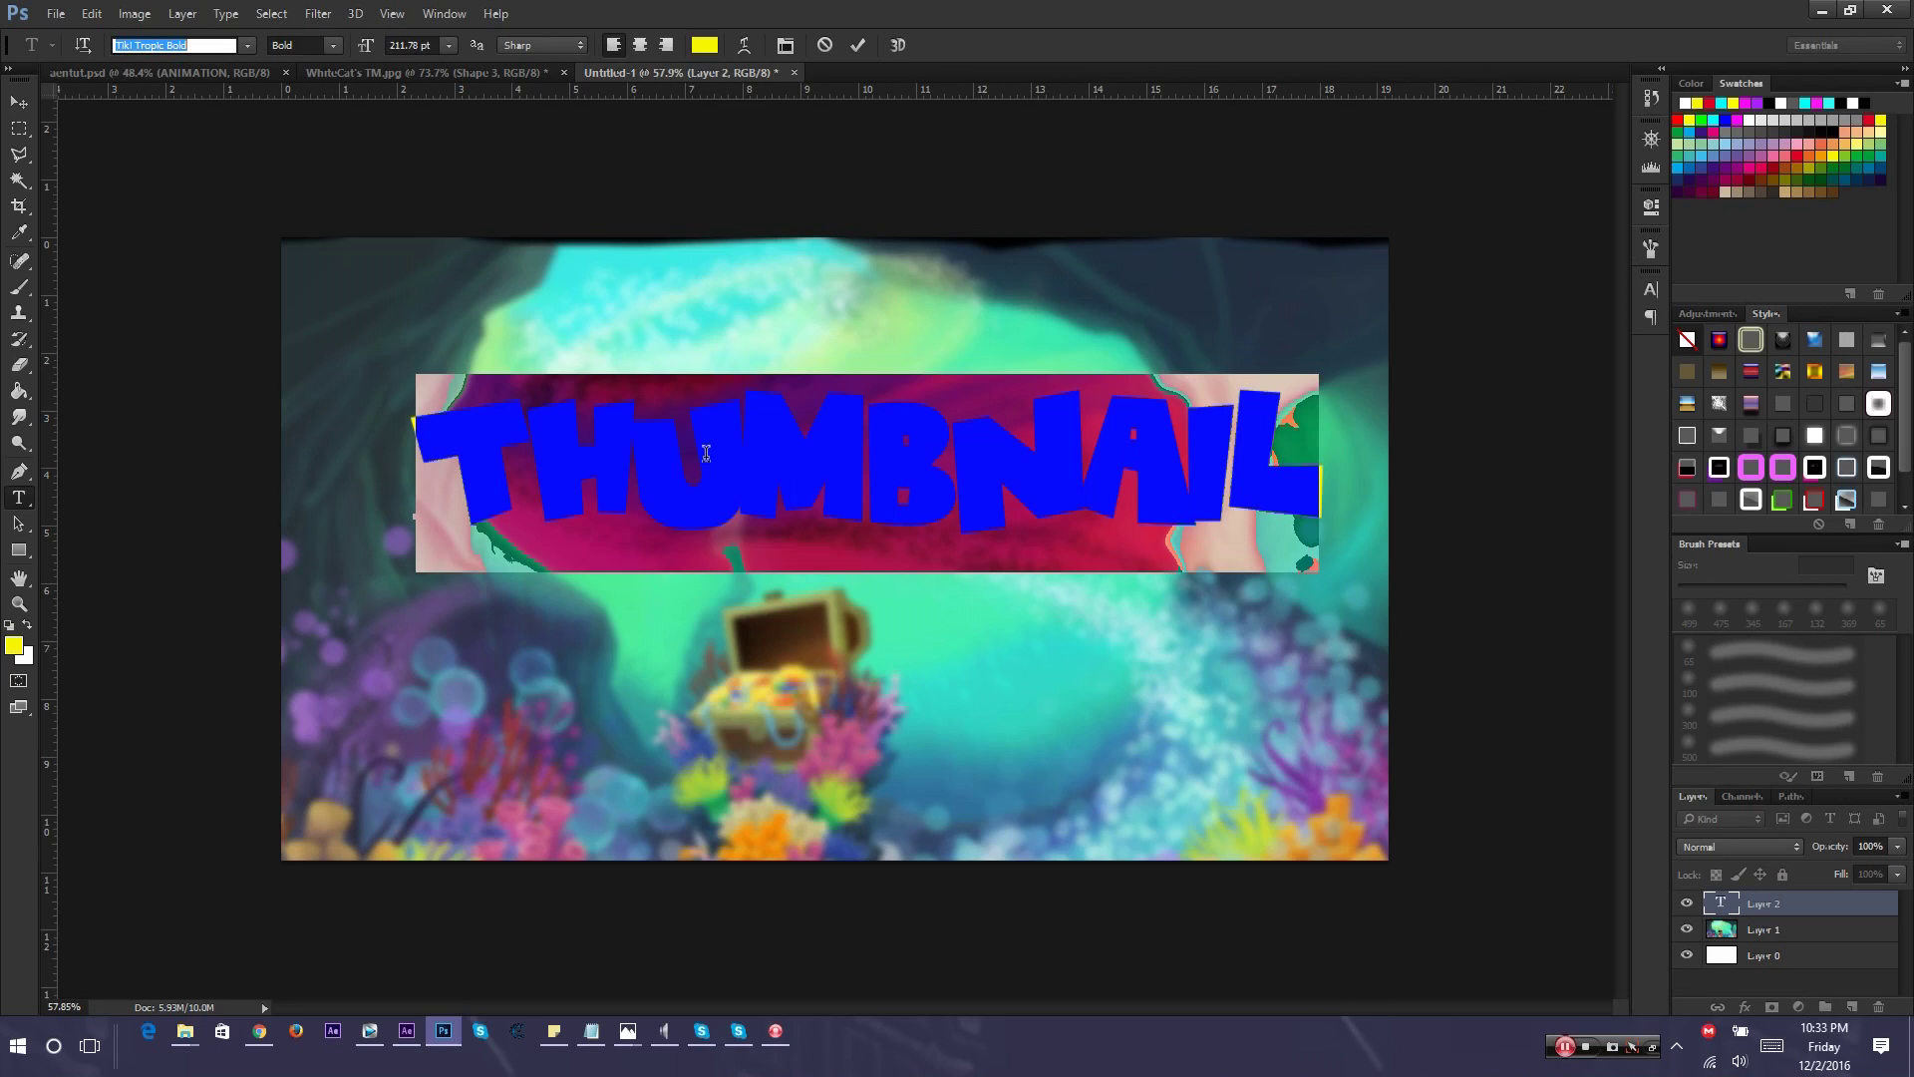
pyautogui.write('s187')
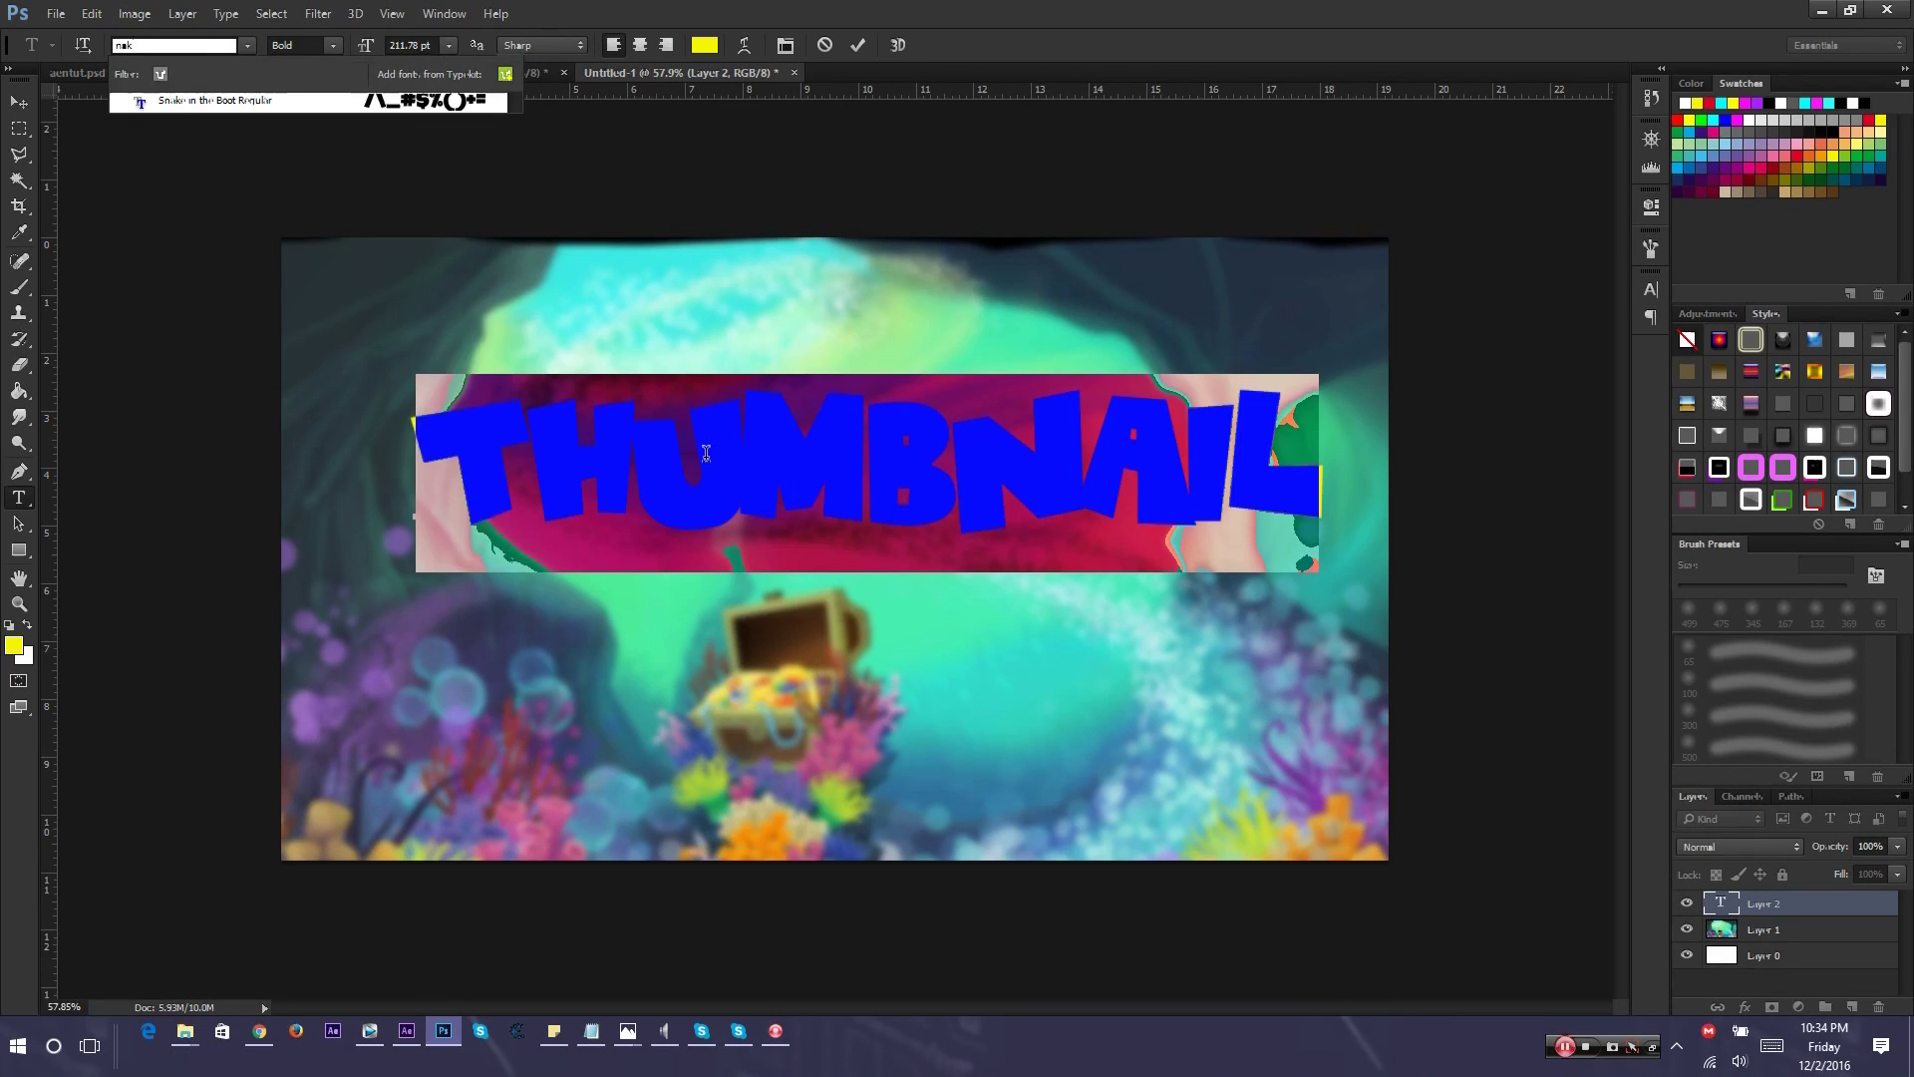
pyautogui.press('Down')
pyautogui.press('Return')
# Reduce the THUMBNAIL text to 123.78 pt, reposition it across the canvas above the treasure chest and commit it
pyautogui.click(723, 447)
pyautogui.hotkey('ctrl', 'a')
pyautogui.hotkey('ctrl', 'shift', ',')
pyautogui.hotkey('ctrl', 'shift', ',')
pyautogui.hotkey('ctrl', 'shift', ',')
pyautogui.hotkey('ctrl', 'shift', ',')
pyautogui.hotkey('ctrl', 'shift', ',')
pyautogui.hotkey('ctrl', 'shift', ',')
pyautogui.hotkey('ctrl', 'shift', ',')
pyautogui.hotkey('ctrl', 'shift', ',')
pyautogui.hotkey('ctrl', 'shift', ',')
pyautogui.hotkey('ctrl', 'shift', ',')
pyautogui.hotkey('ctrl', 'shift', ',')
pyautogui.hotkey('ctrl', 'shift', ',')
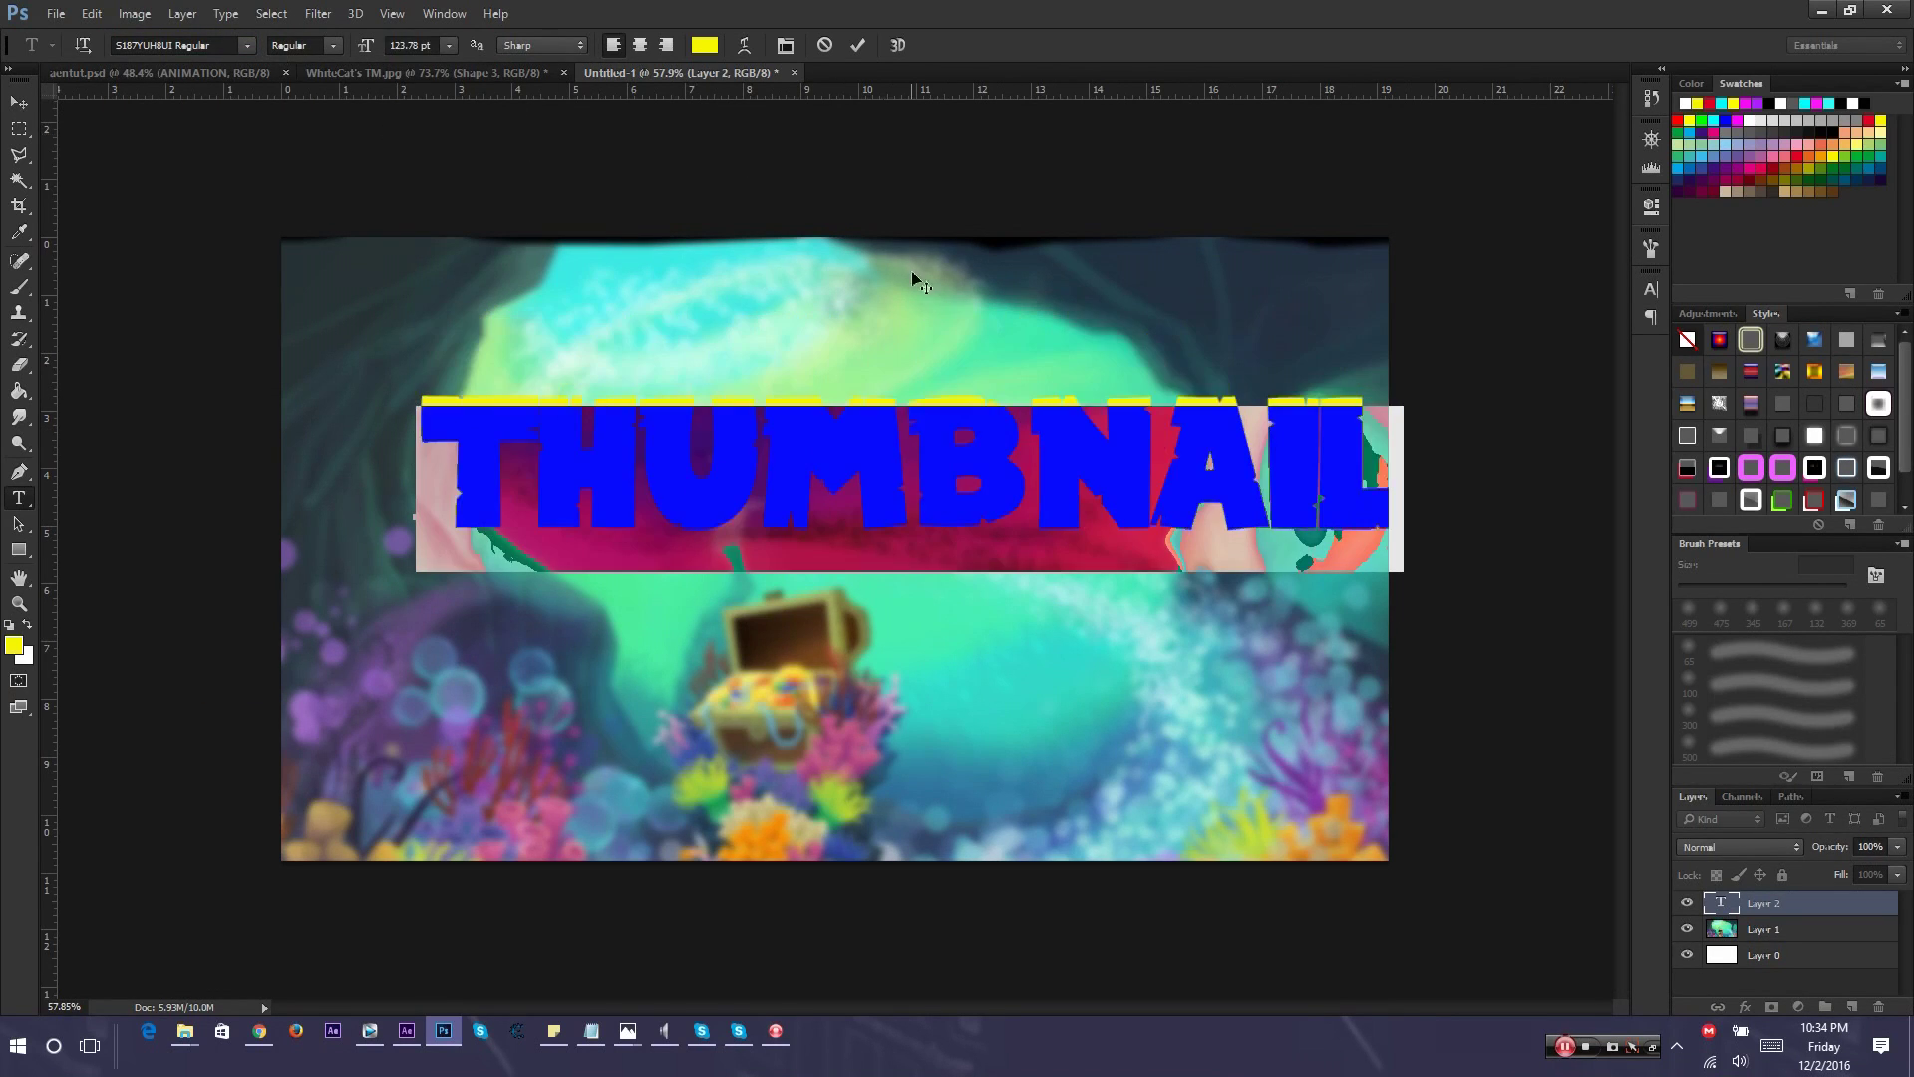
pyautogui.moveTo(912, 271); pyautogui.dragTo(858, 261)
pyautogui.click(994, 466)
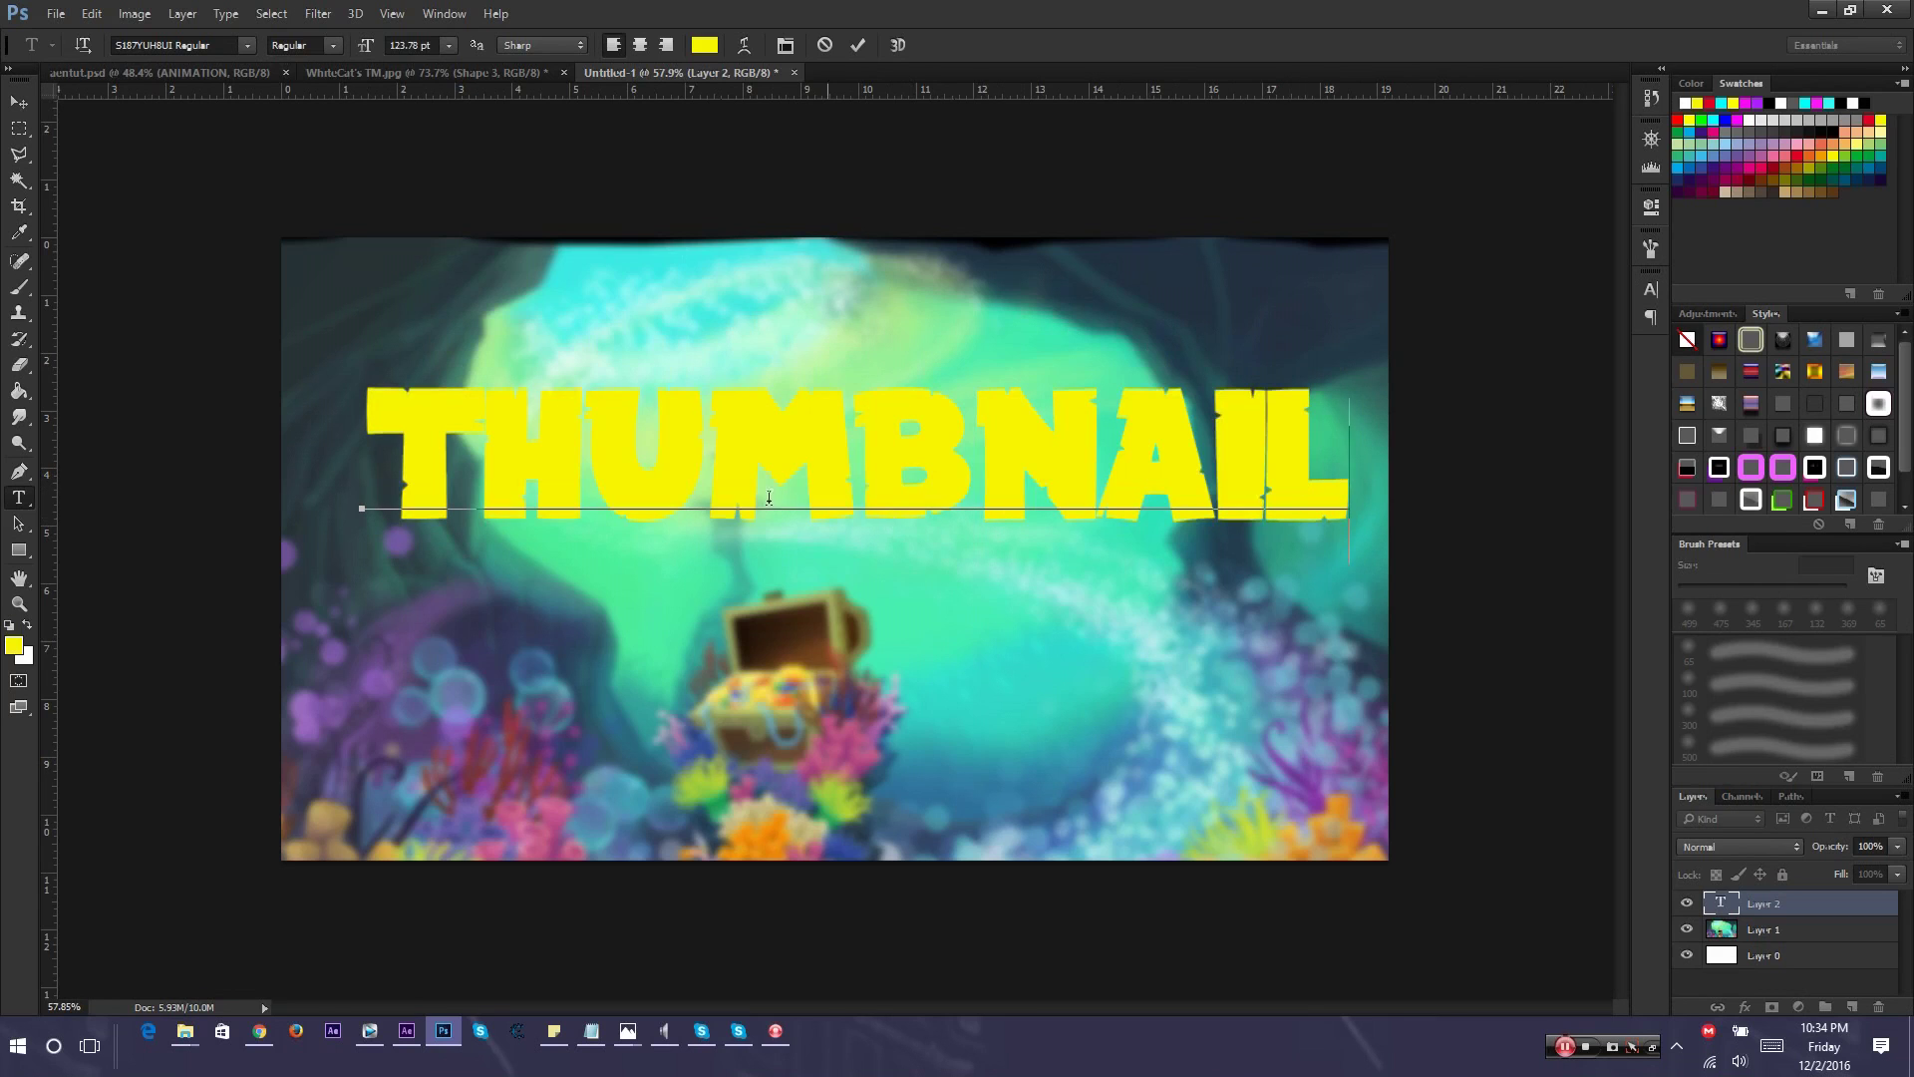
pyautogui.click(1828, 900)
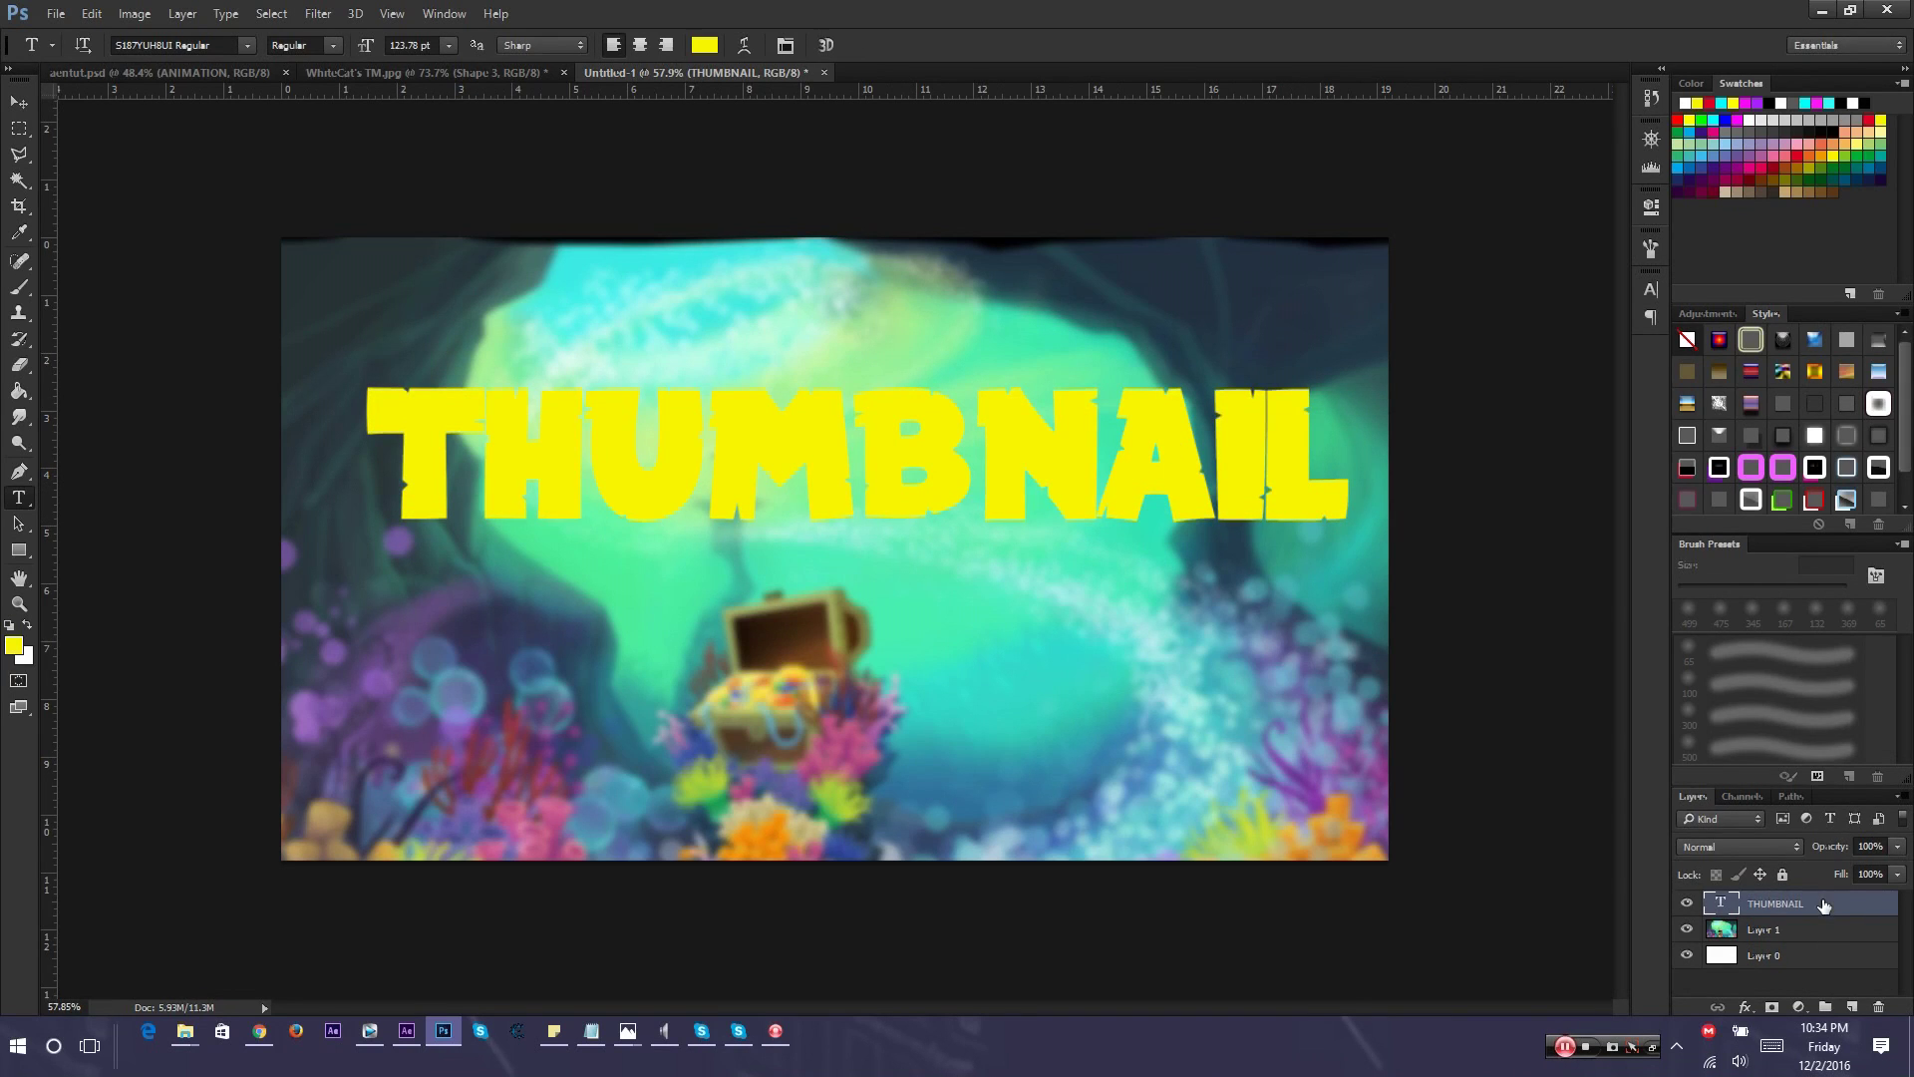
# Add a Stroke layer style to the THUMBNAIL text, set its position to Outside and increase its size
pyautogui.doubleClick(1823, 905)
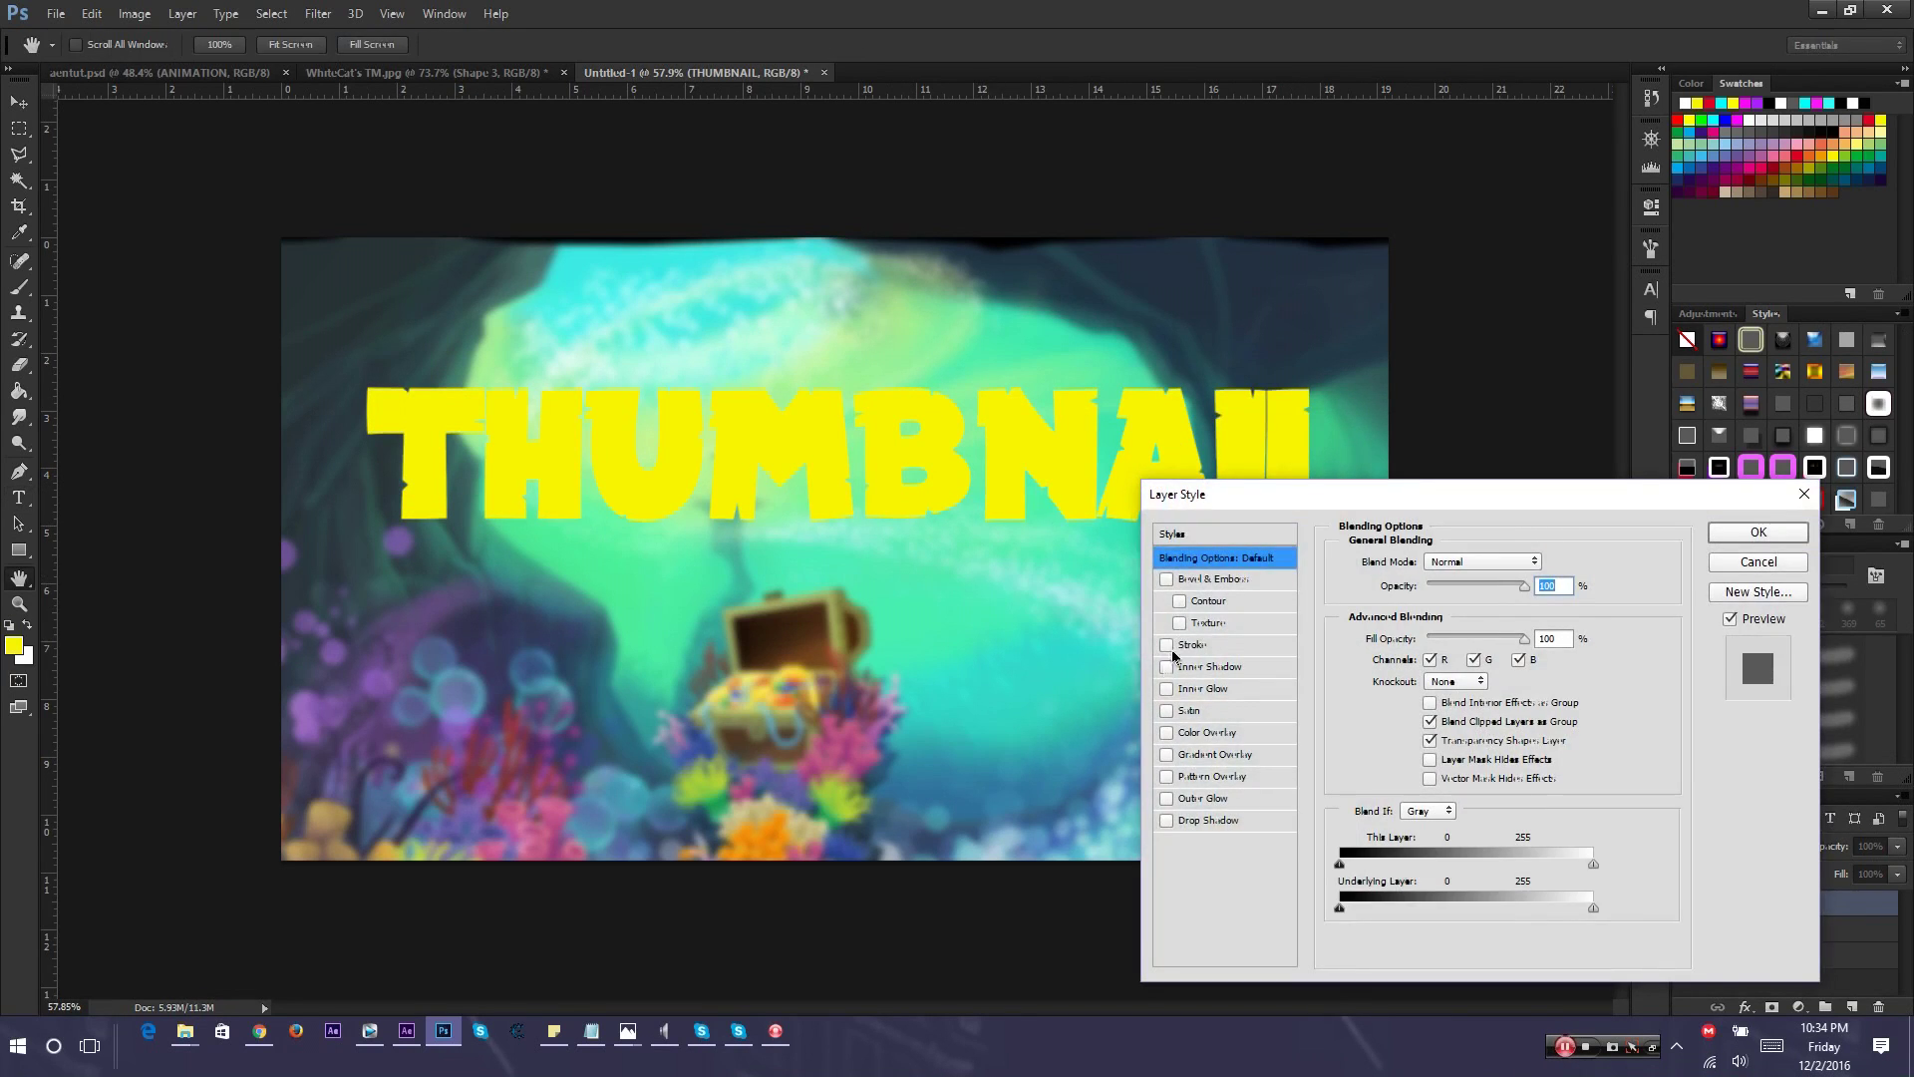
pyautogui.moveTo(1336, 494)
pyautogui.mouseDown()
pyautogui.moveTo(1314, 590)
pyautogui.moveTo(1346, 530)
pyautogui.mouseUp()
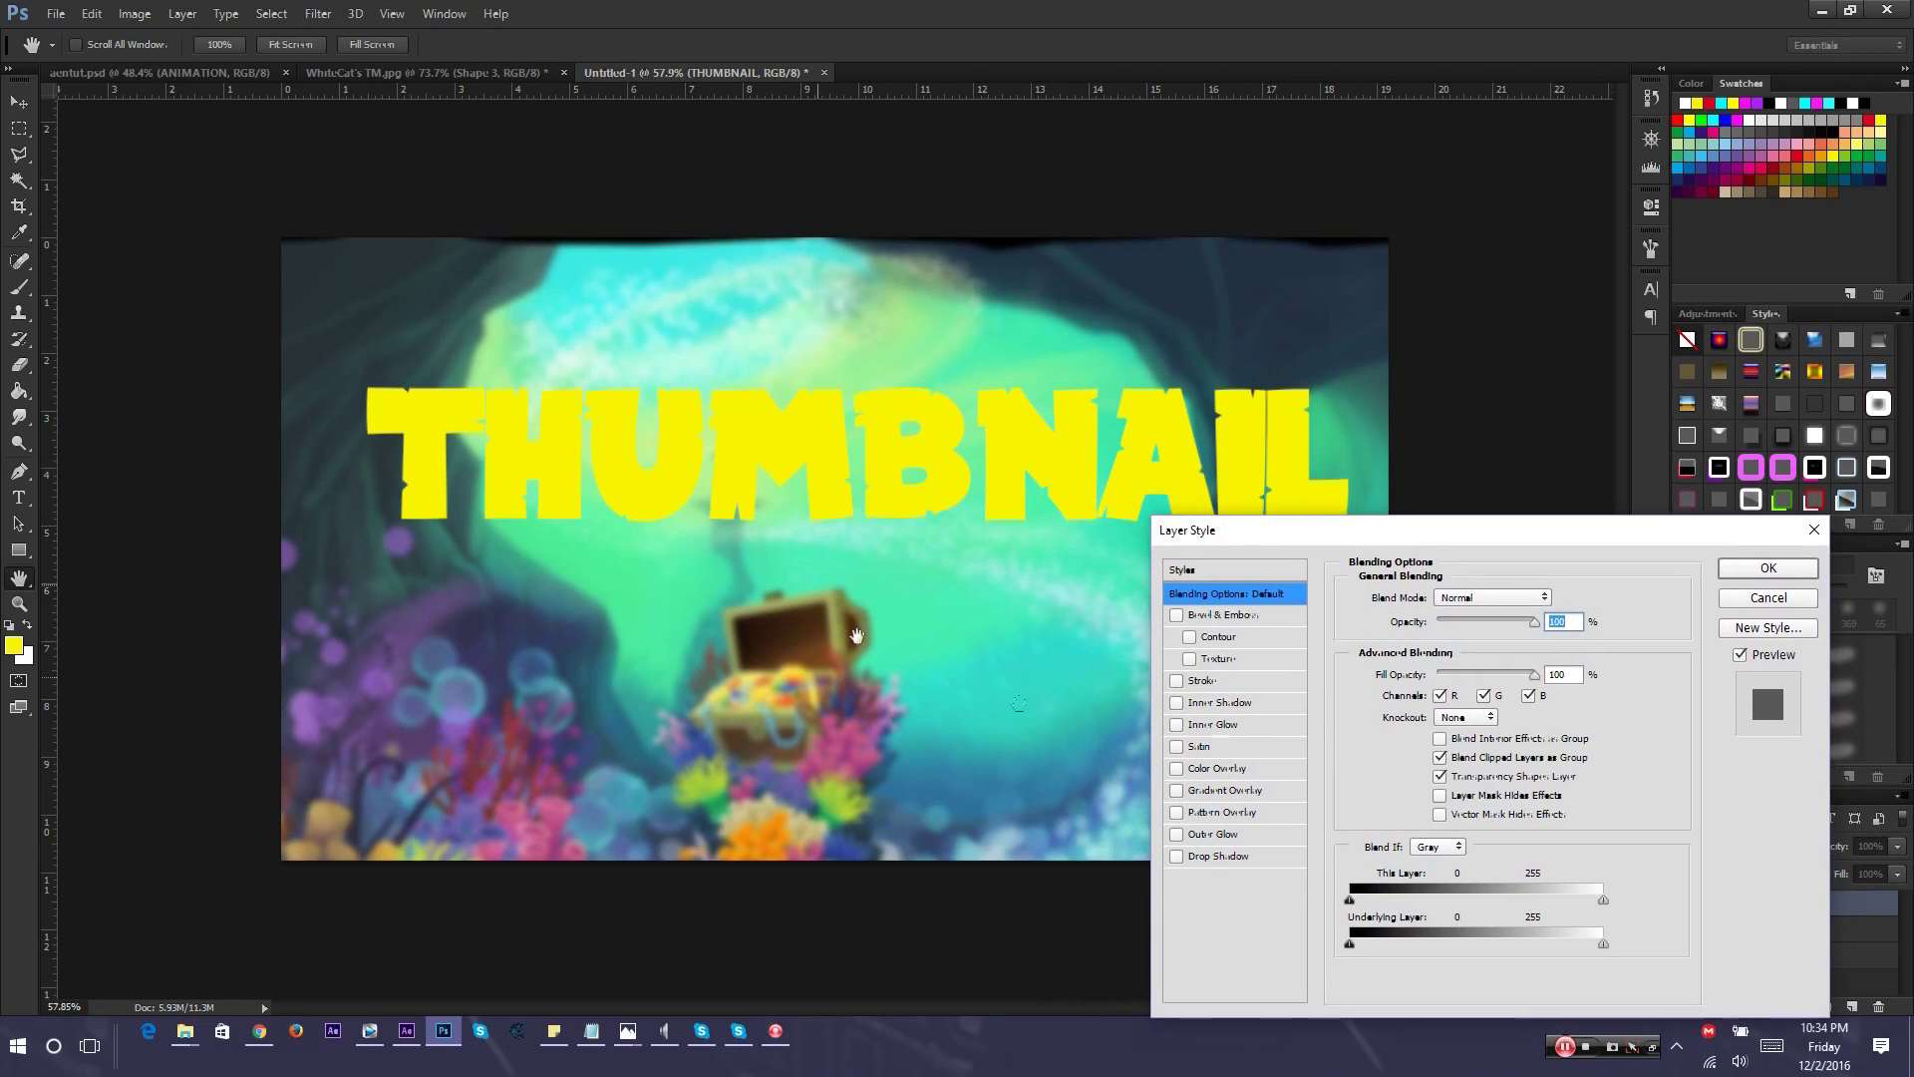
pyautogui.click(1178, 681)
pyautogui.click(1200, 684)
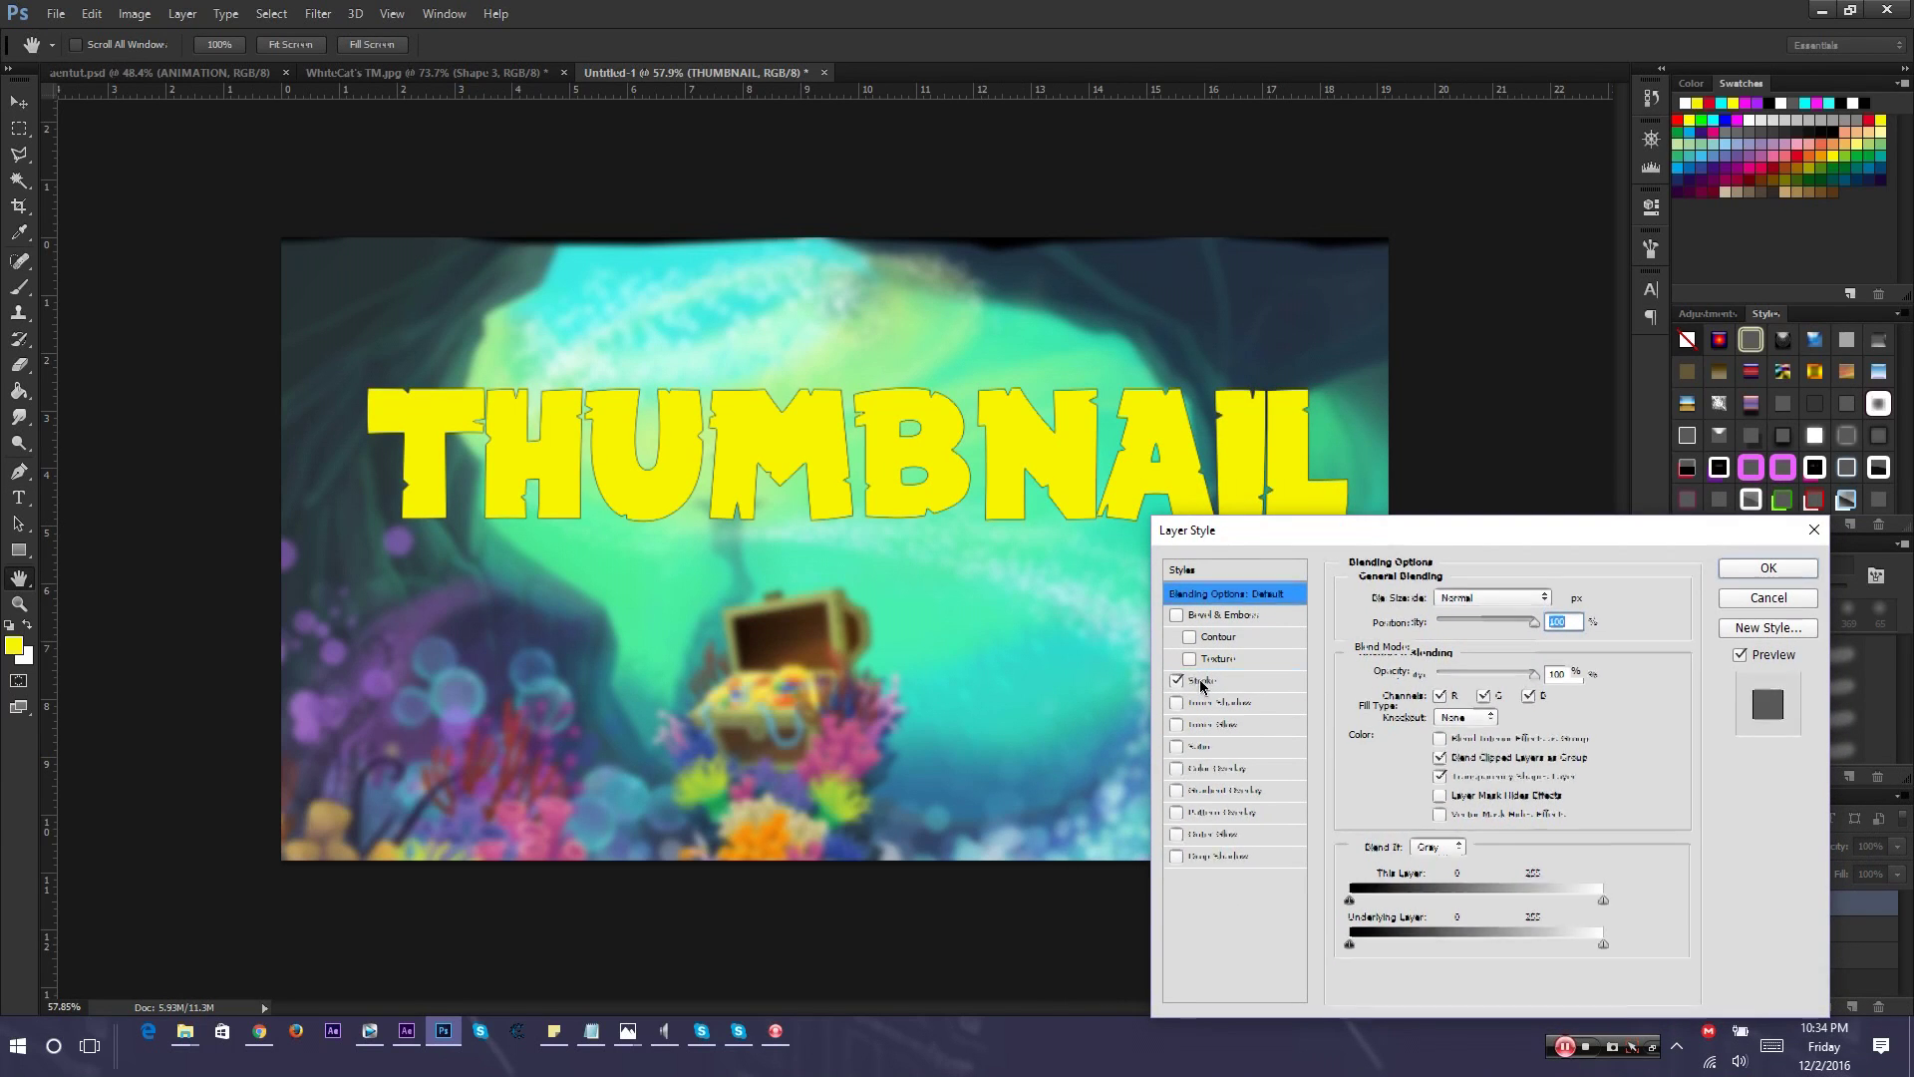
pyautogui.click(1448, 622)
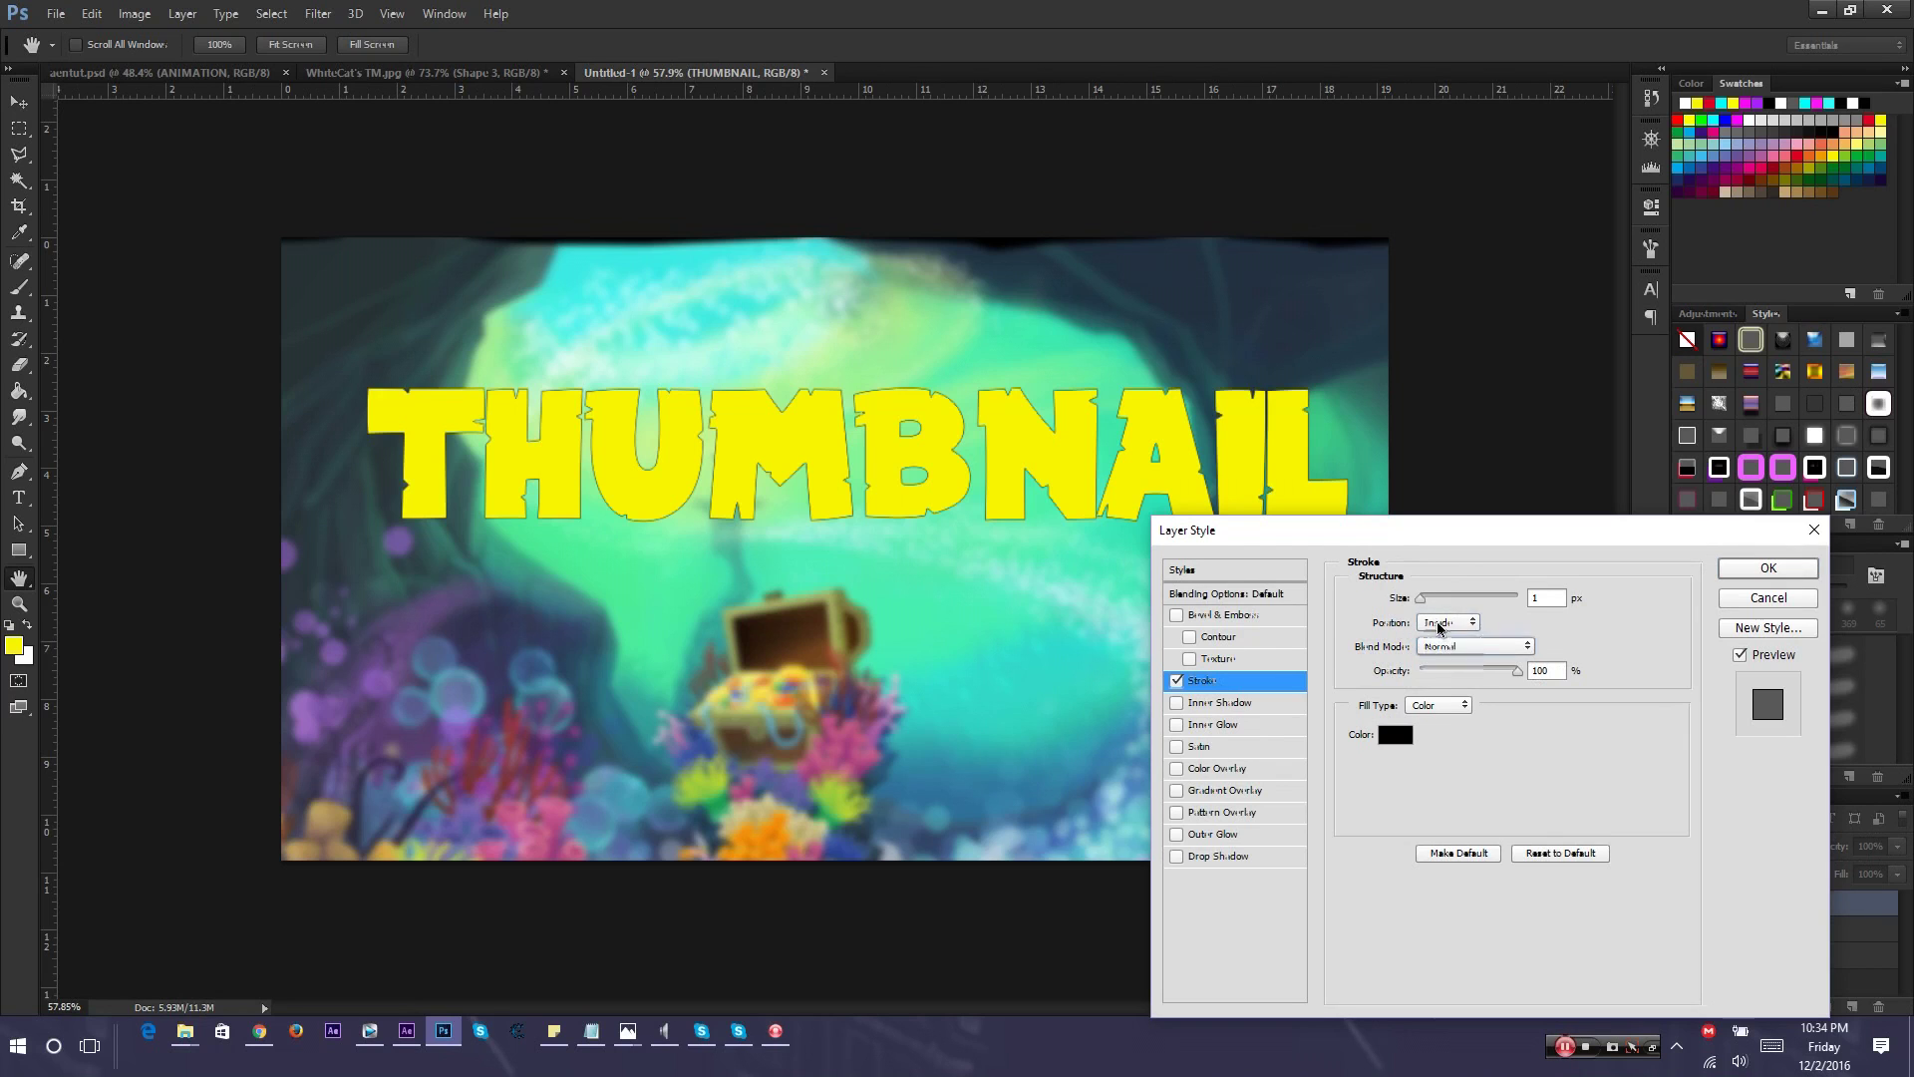
pyautogui.click(1445, 639)
pyautogui.moveTo(1418, 597); pyautogui.dragTo(1428, 602)
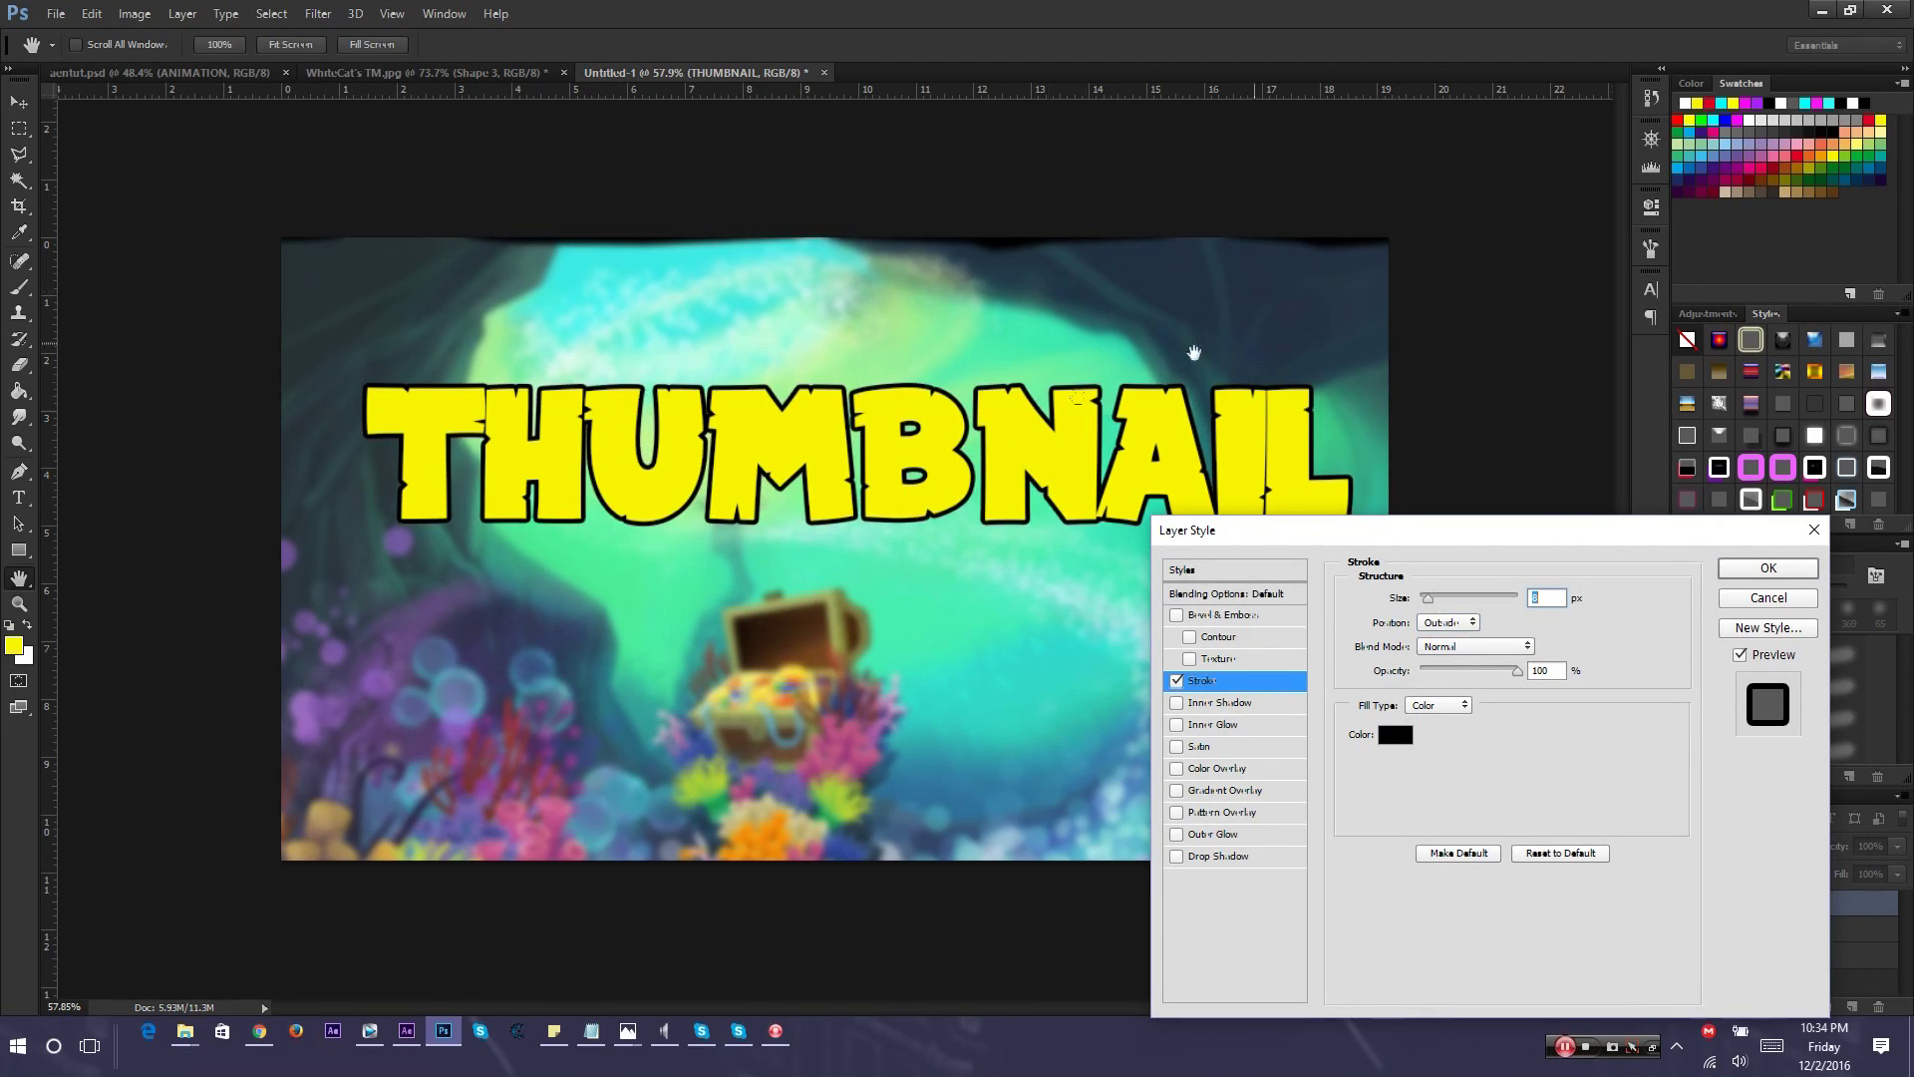
# Set the text's stroke color to white
pyautogui.click(1395, 735)
pyautogui.moveTo(838, 401); pyautogui.dragTo(578, 231)
pyautogui.press('Return')
# Add a Gradient Overlay to the THUMBNAIL text, keep its Gray, White gradient and set the blend mode to Color Burn
pyautogui.moveTo(1468, 530); pyautogui.dragTo(1461, 718)
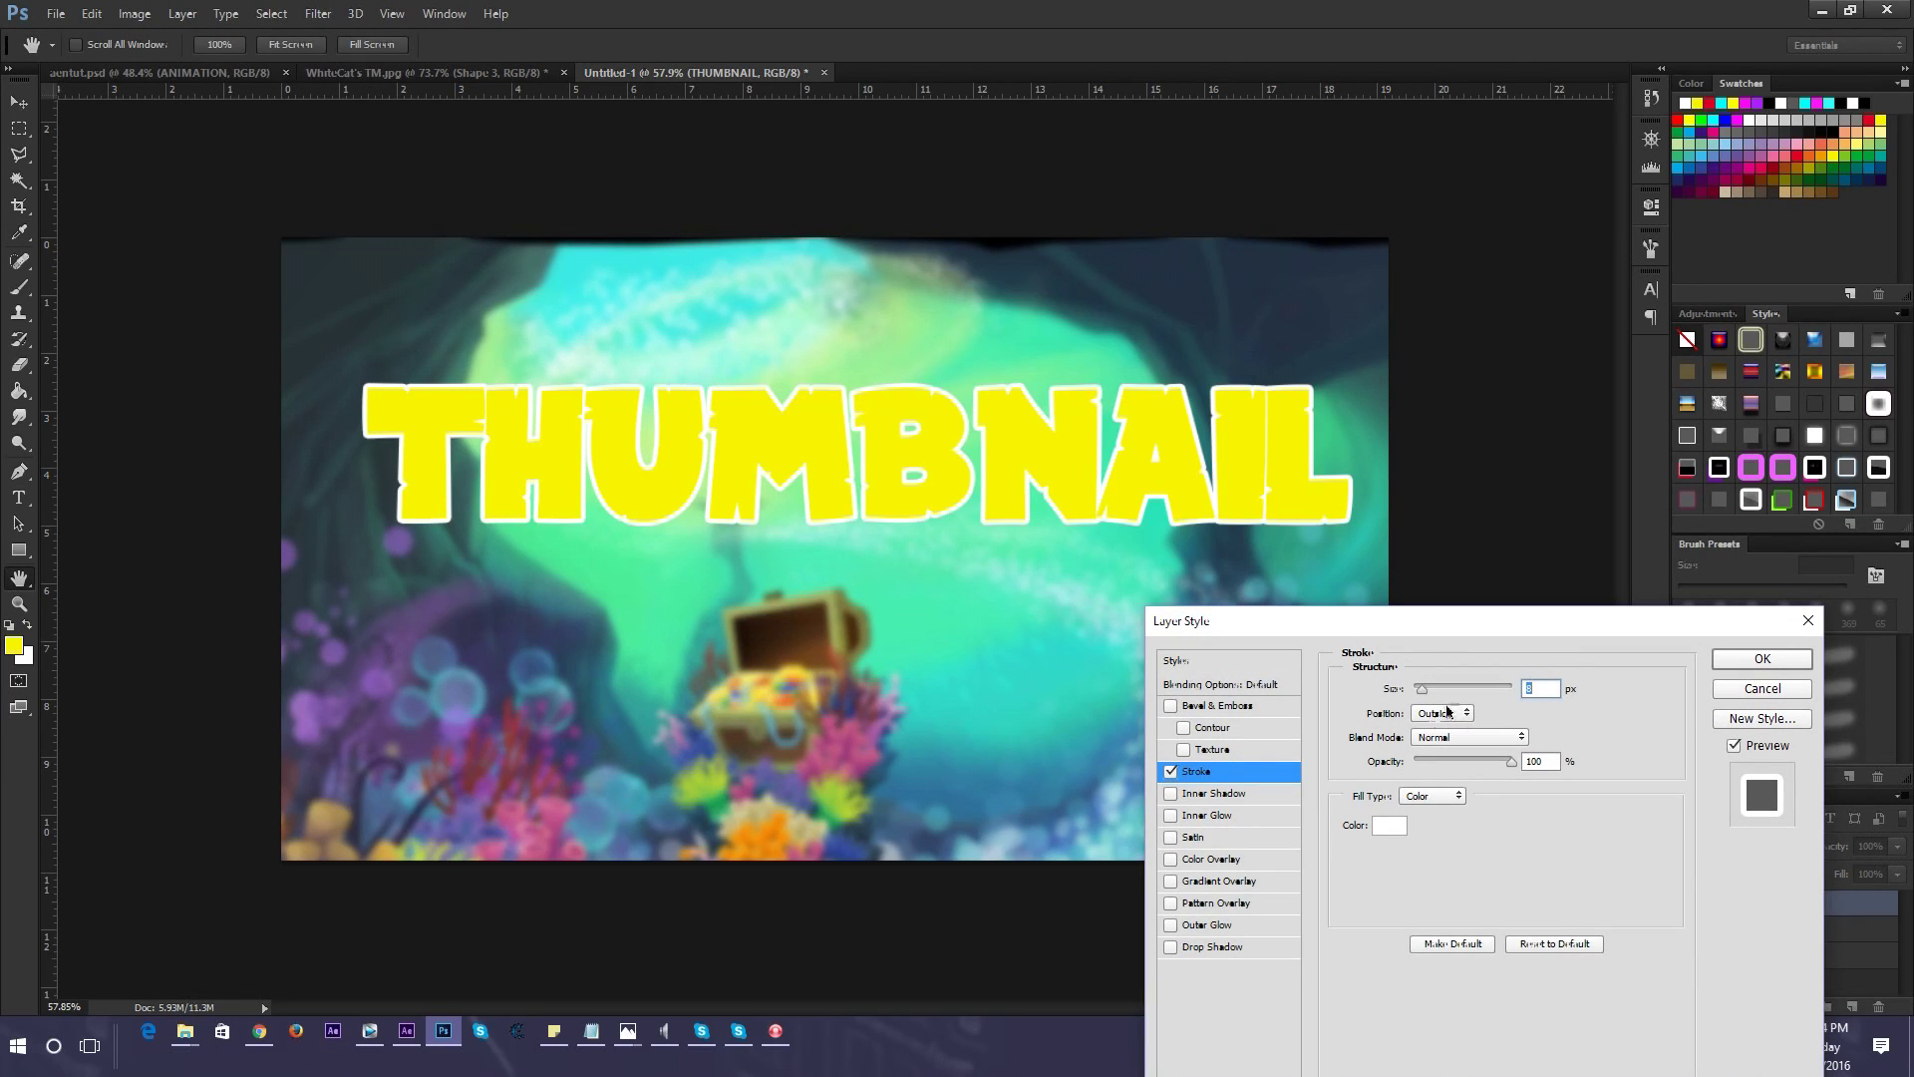
pyautogui.click(1207, 881)
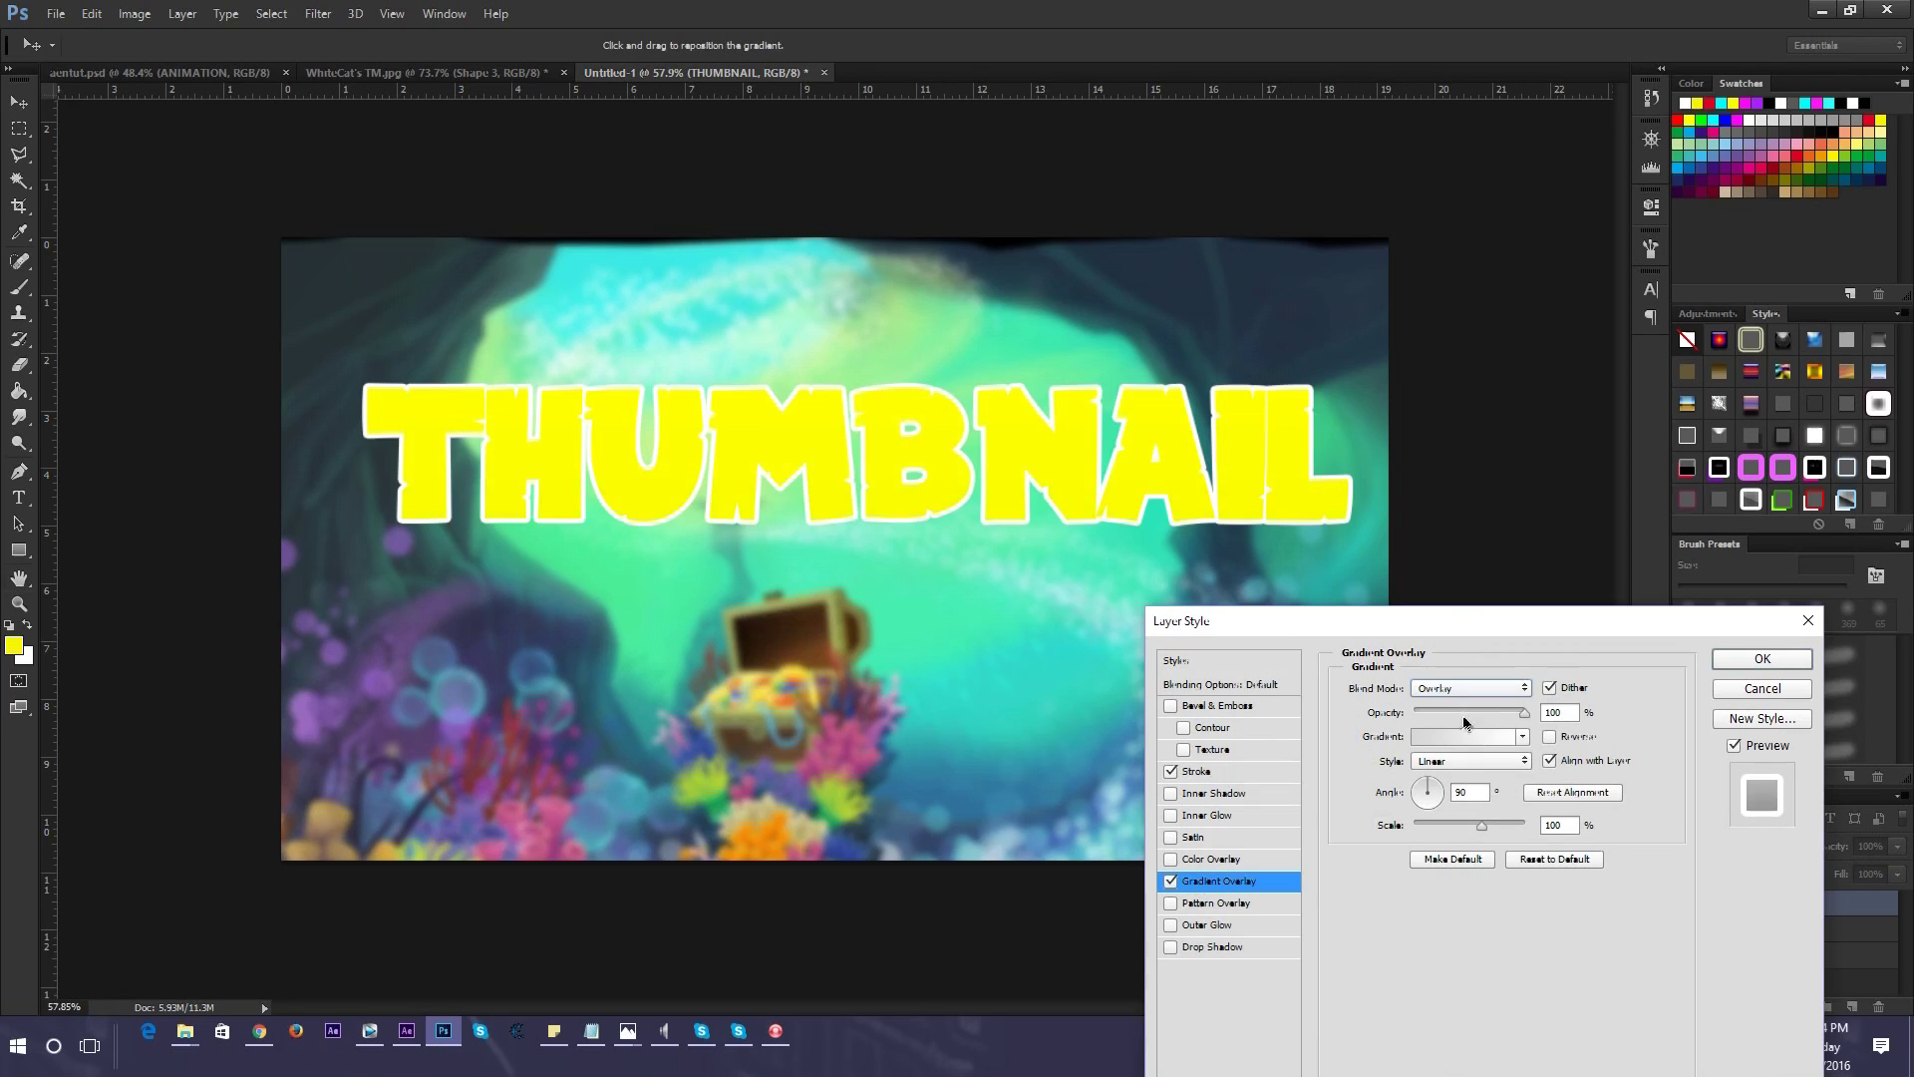
pyautogui.click(1455, 735)
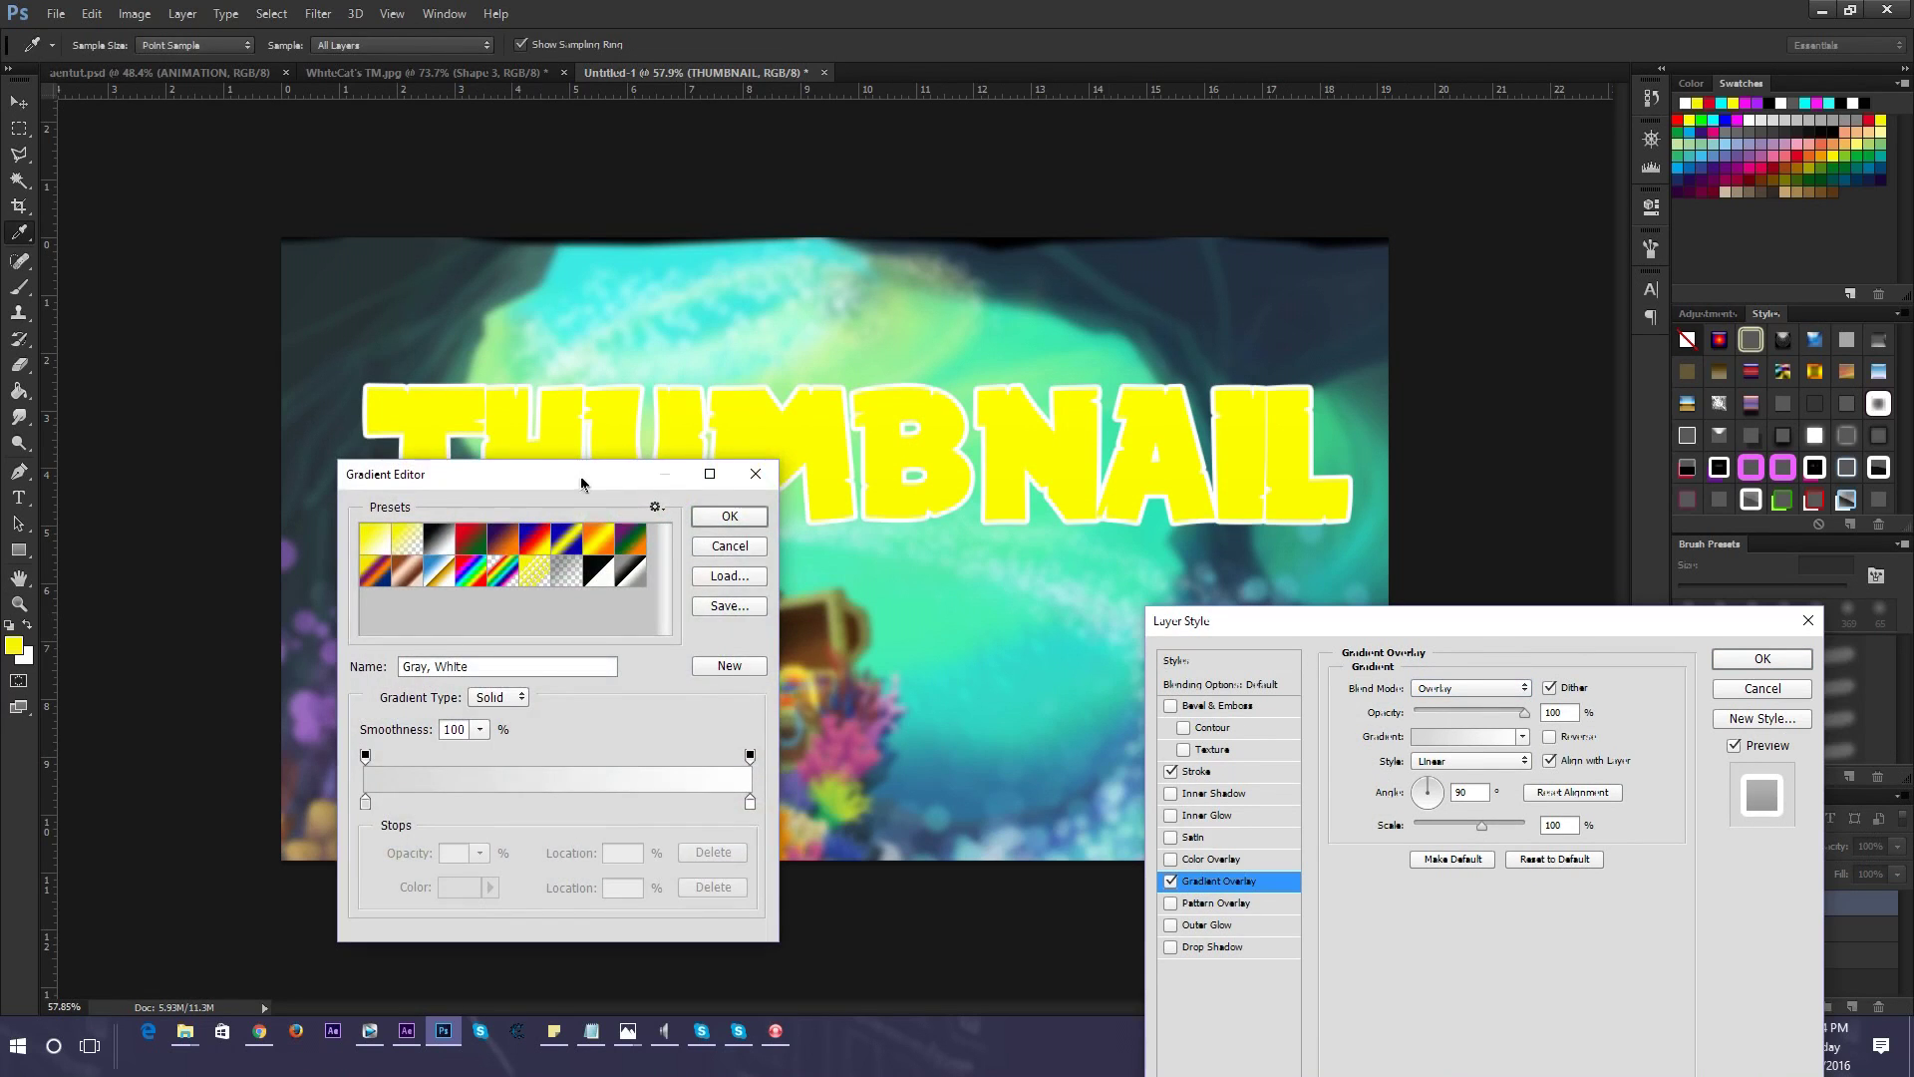
pyautogui.moveTo(583, 483); pyautogui.dragTo(980, 574)
pyautogui.click(1129, 605)
pyautogui.click(1471, 688)
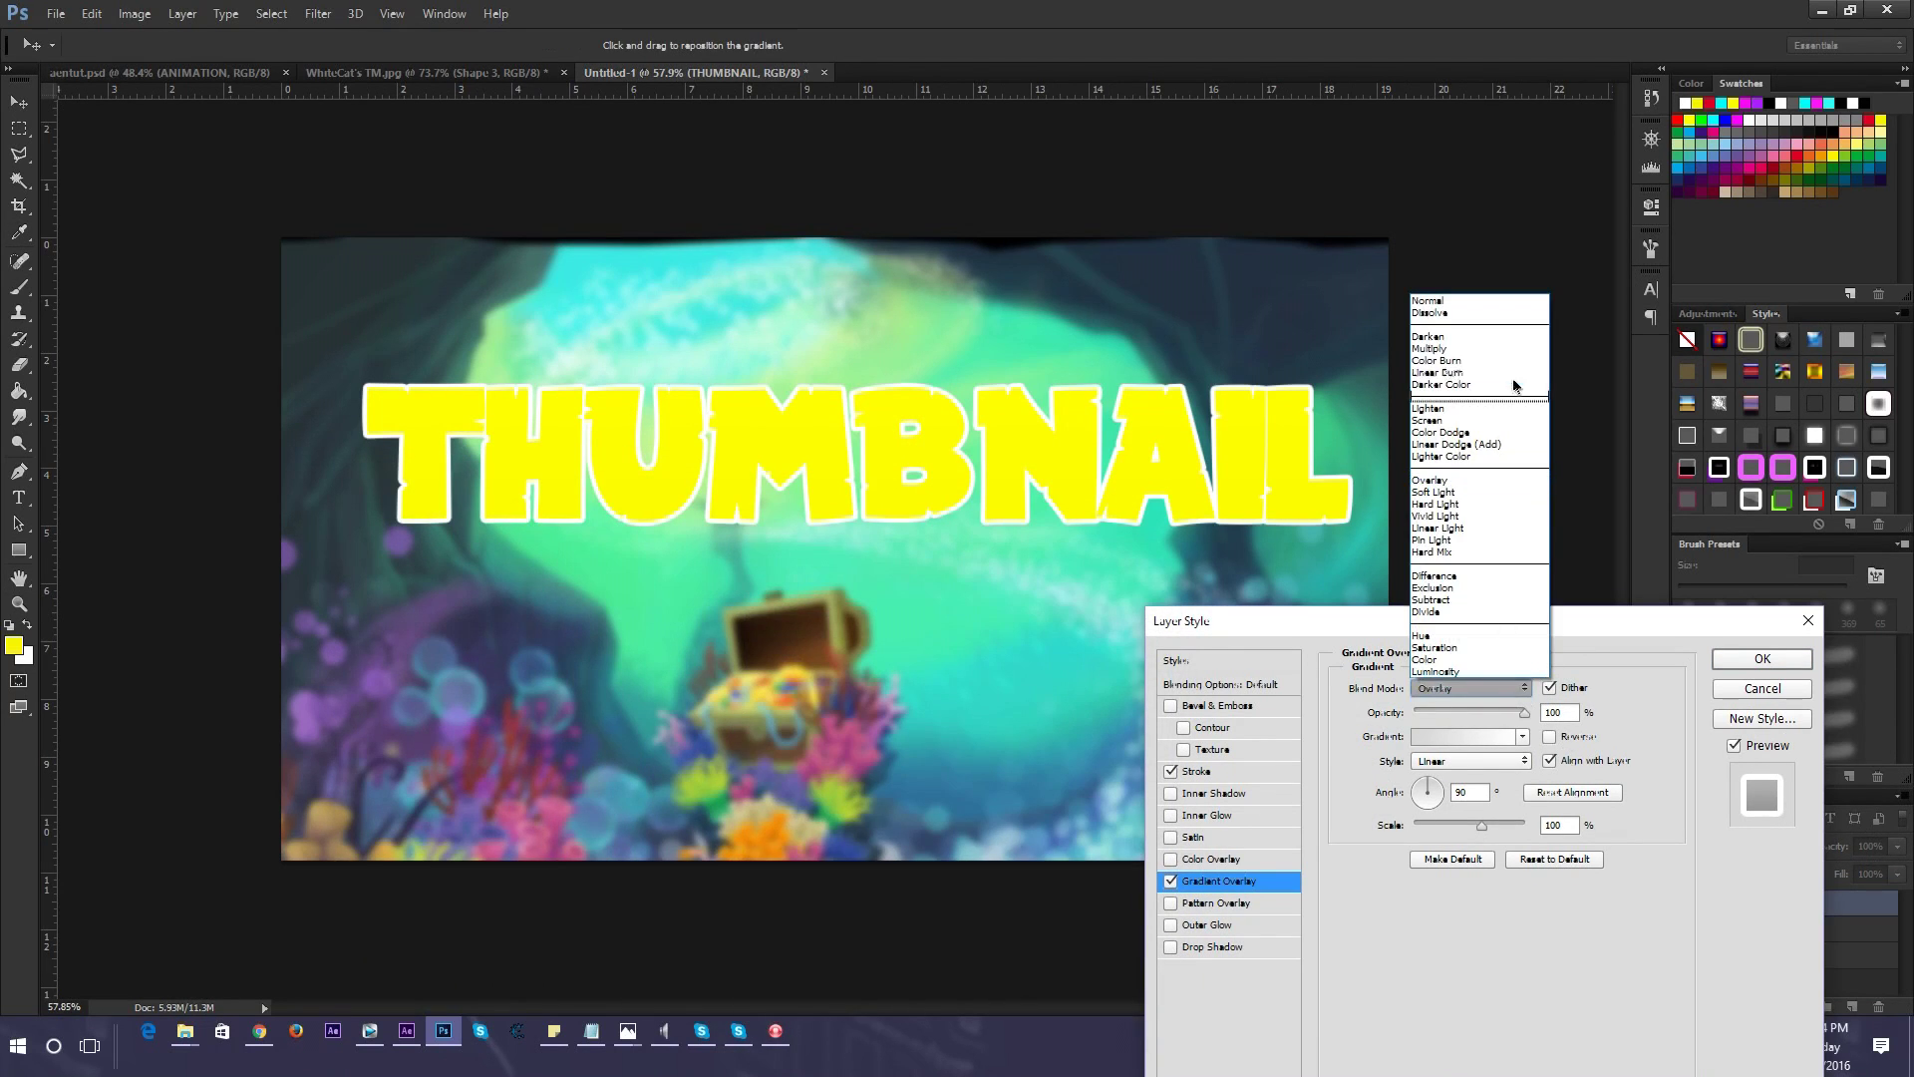
pyautogui.click(1463, 374)
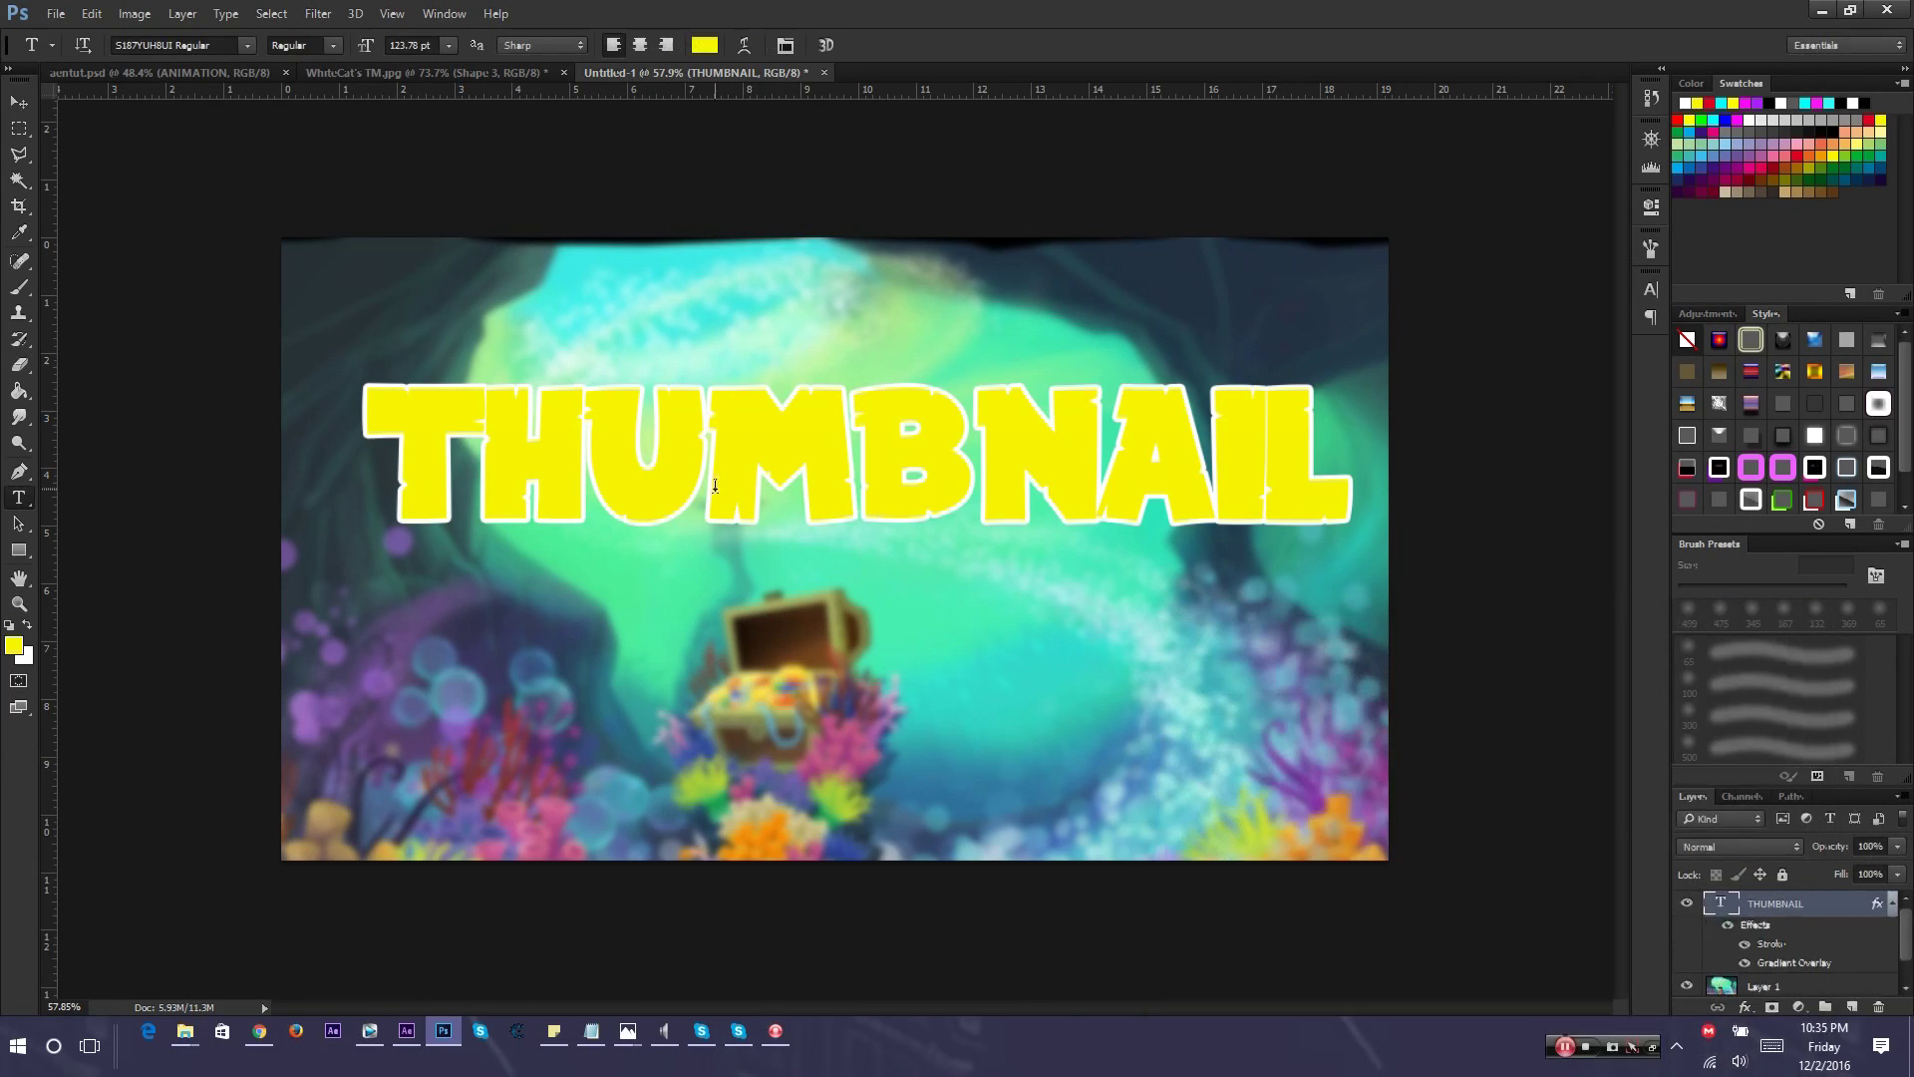
# Select all of the THUMBNAIL text and change its fill color from yellow to bright blue
pyautogui.click(764, 437)
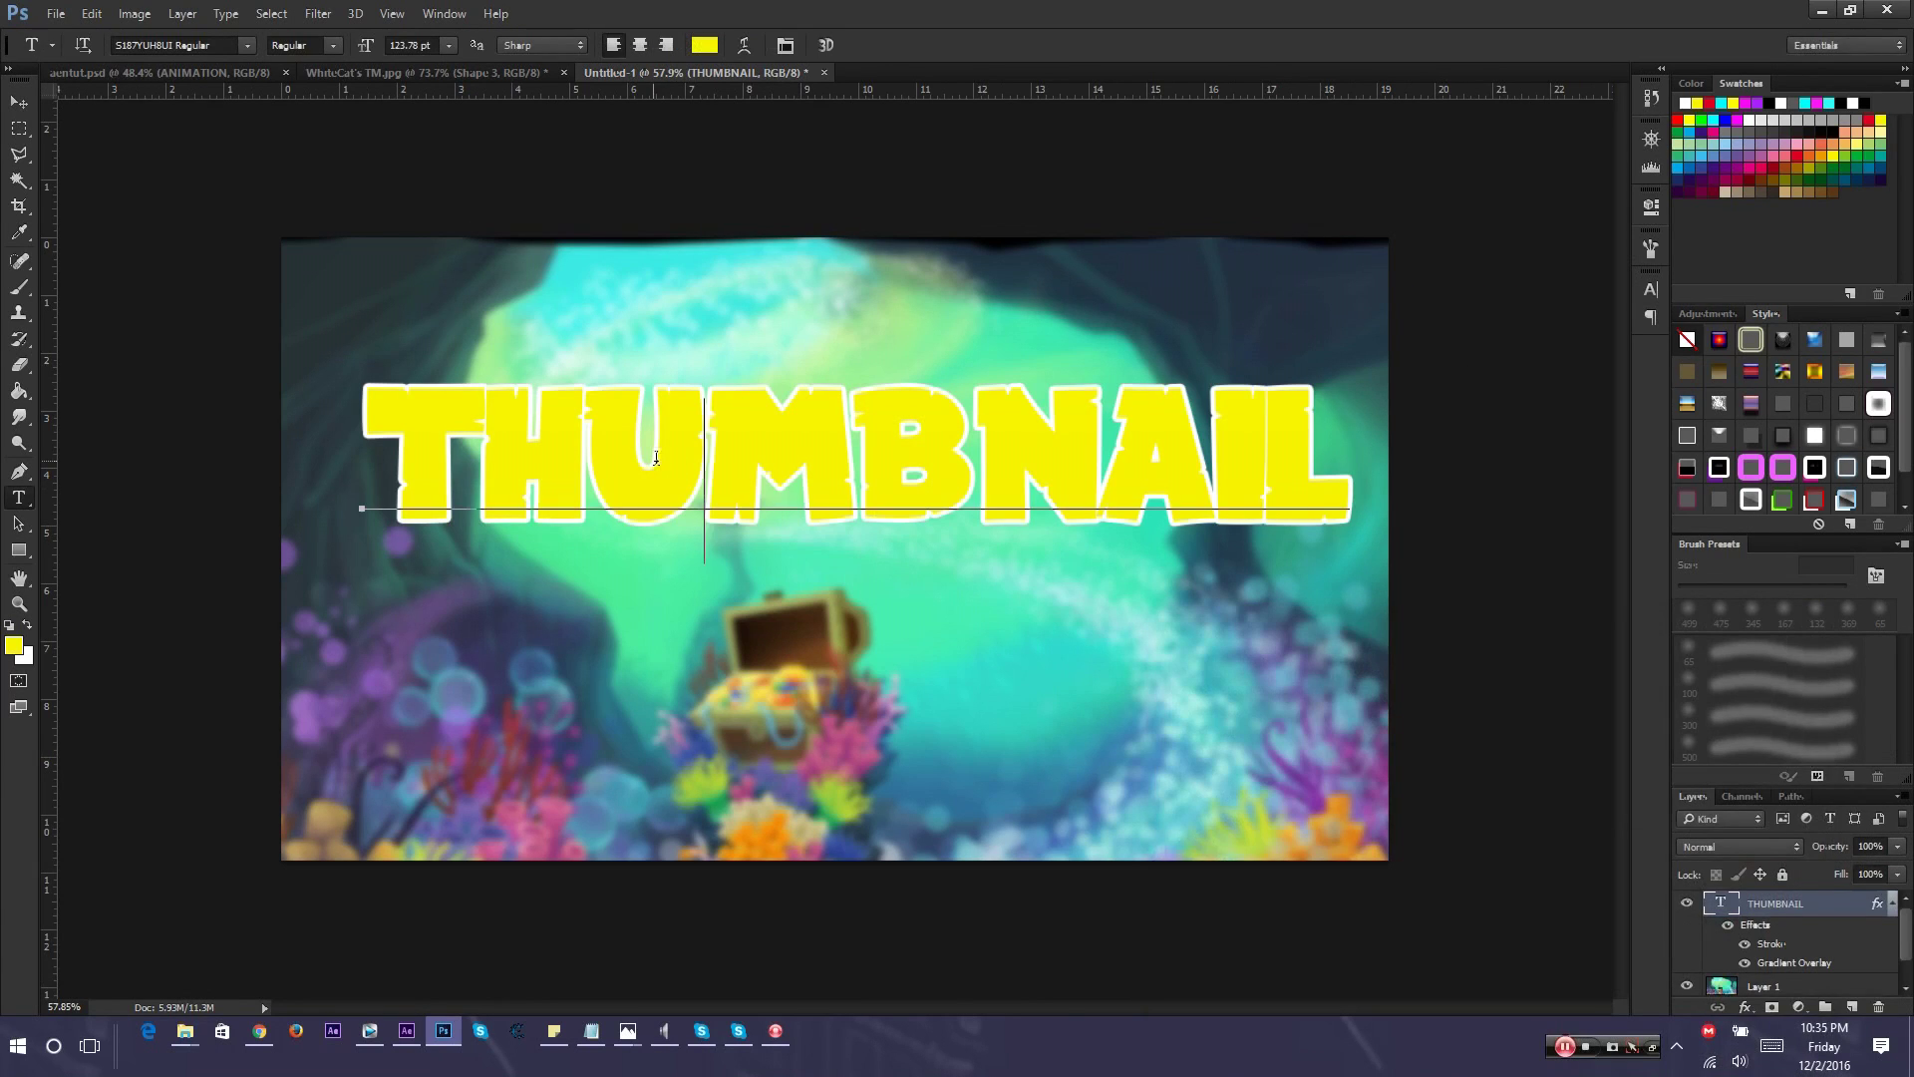
pyautogui.hotkey('ctrl', 'a')
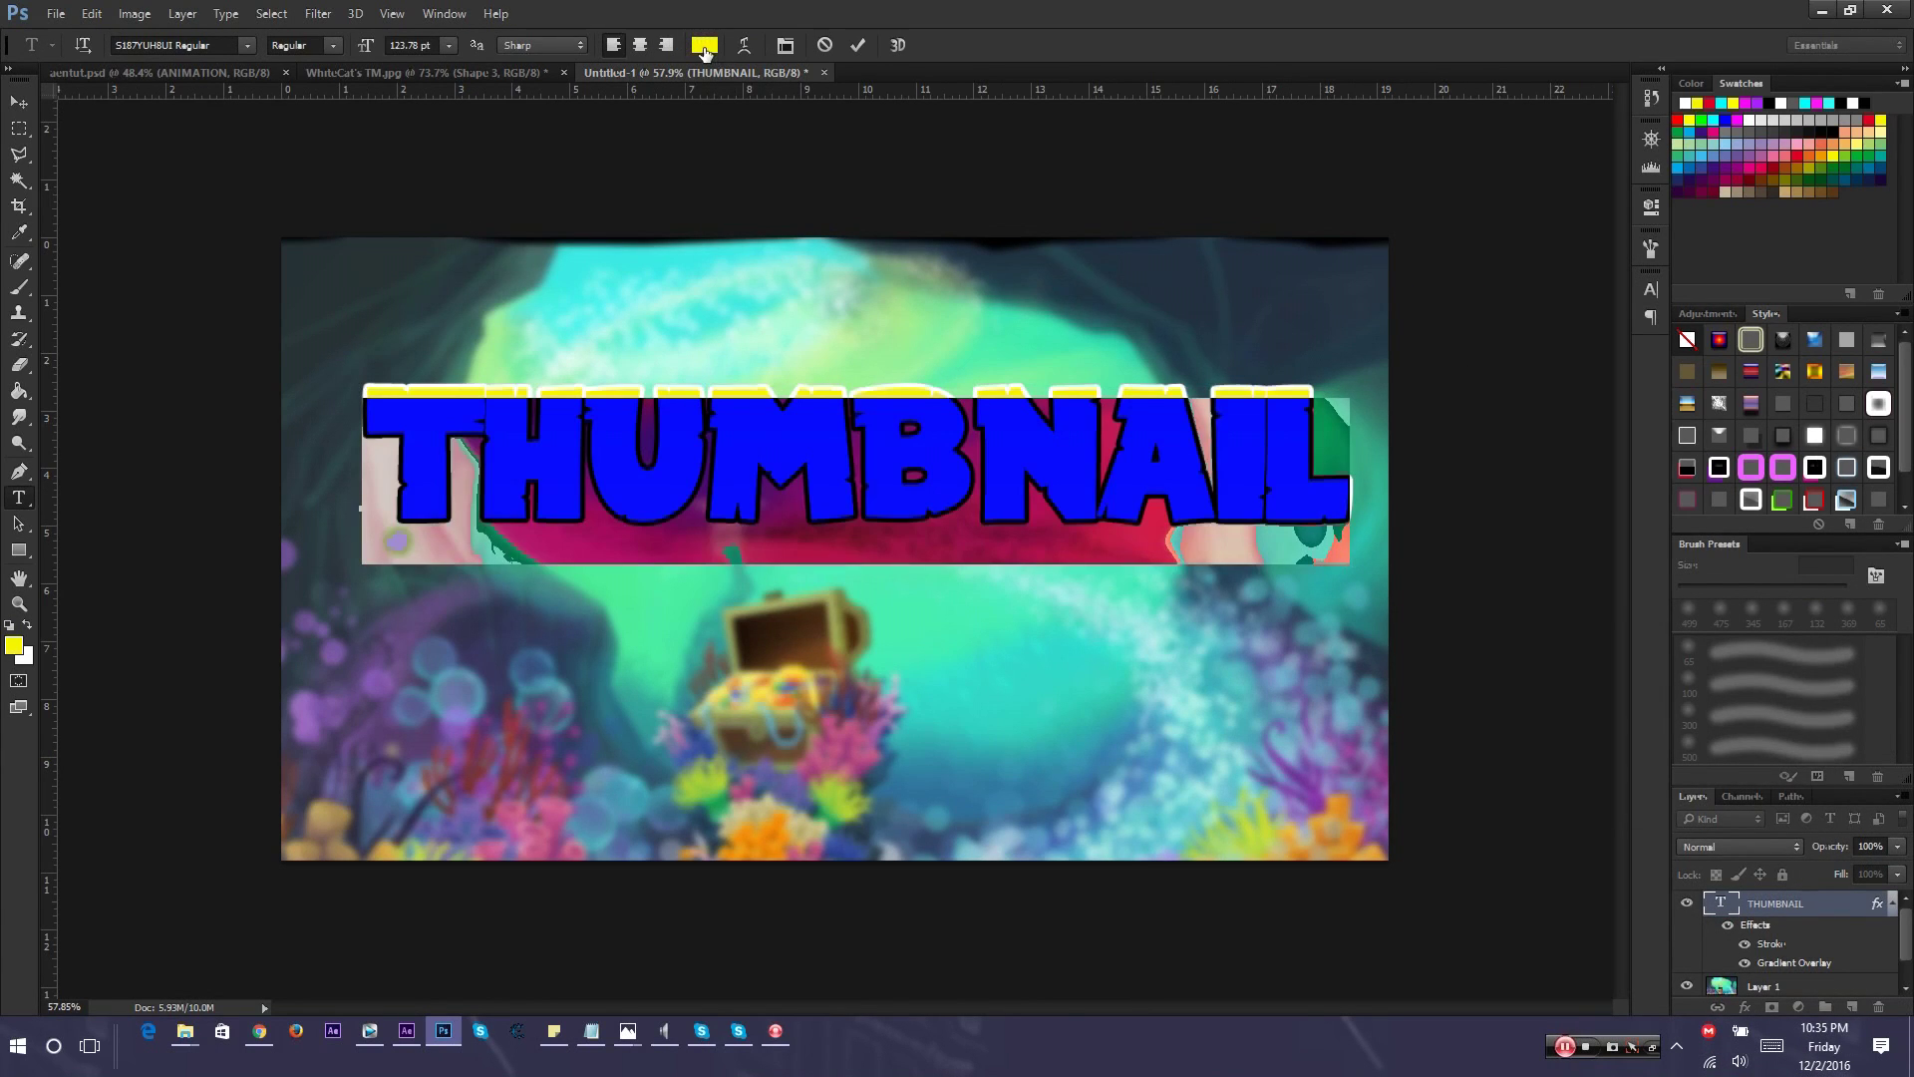
pyautogui.click(704, 45)
pyautogui.moveTo(901, 237); pyautogui.dragTo(1010, 682)
pyautogui.moveTo(1082, 845); pyautogui.dragTo(1083, 826)
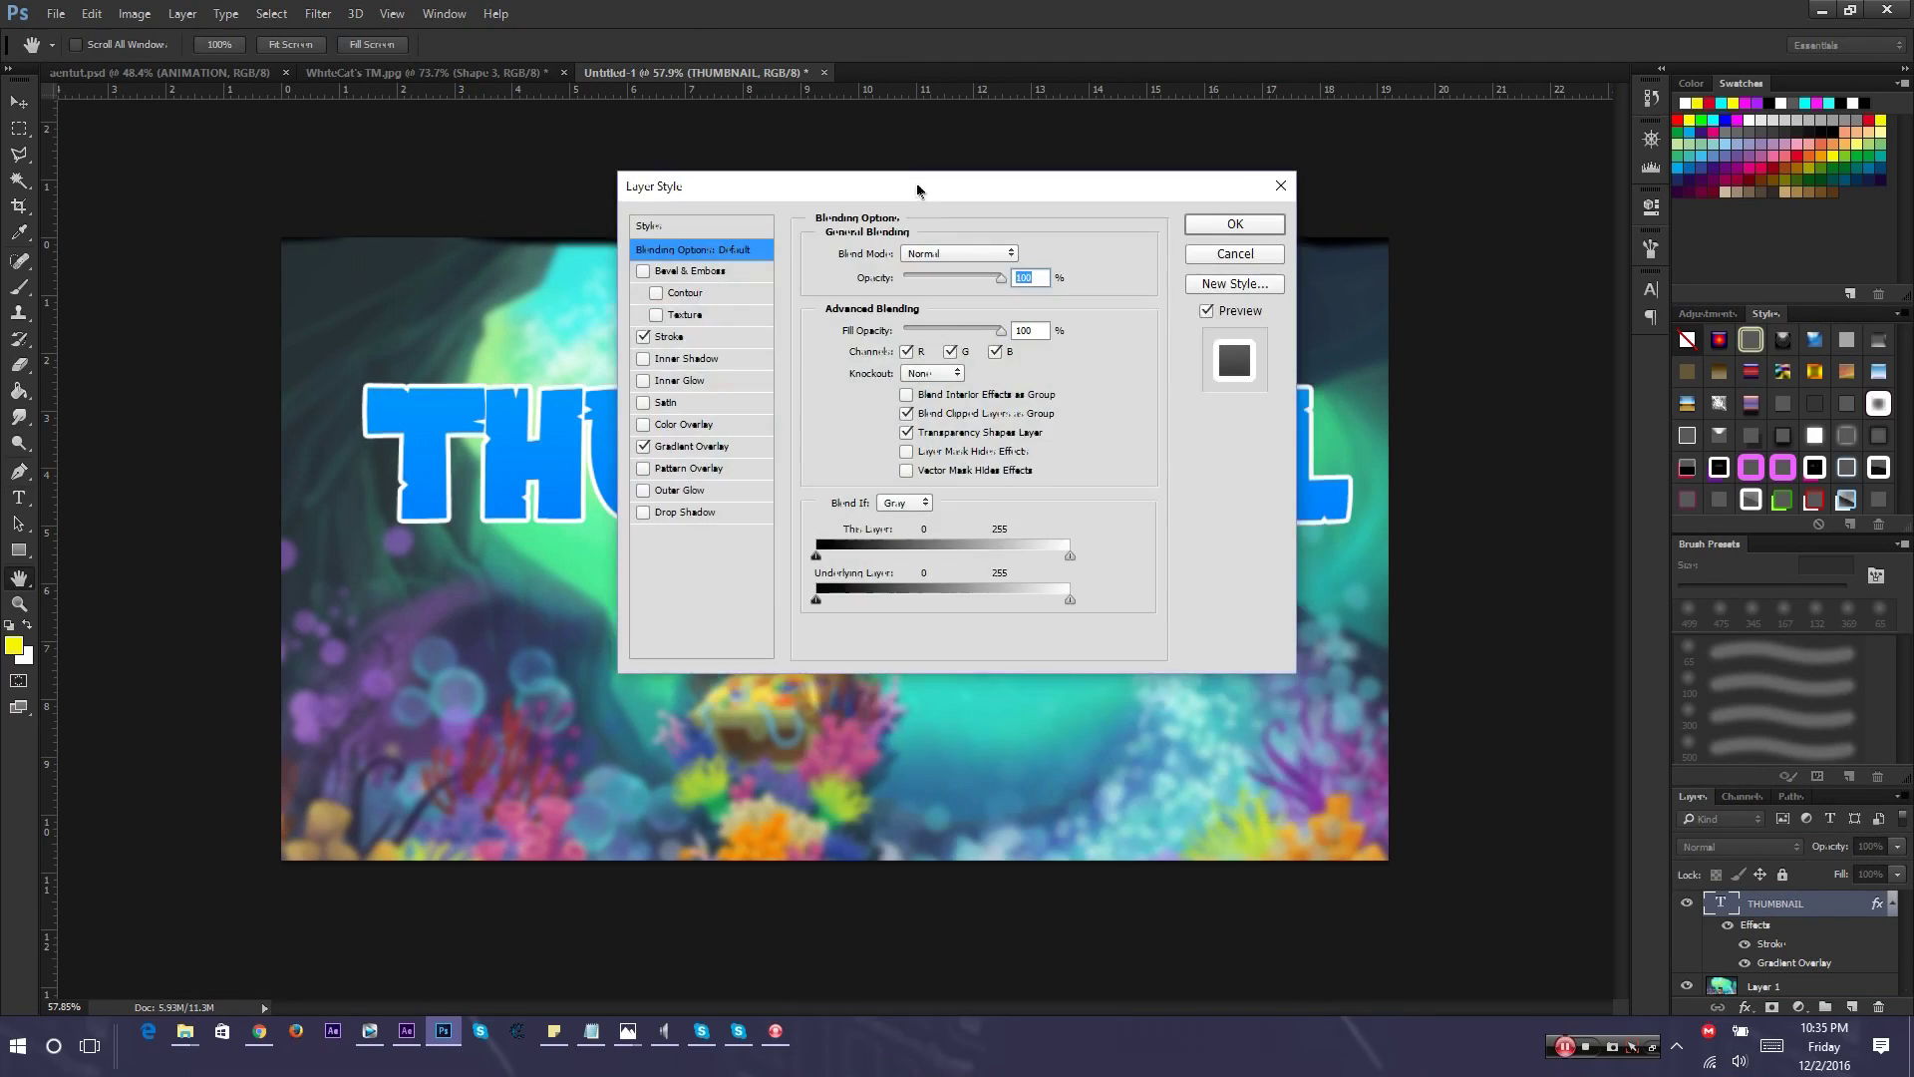
# Switch the text's Gradient Overlay to the Black, White gradient preset
pyautogui.moveTo(890, 184)
pyautogui.mouseDown()
pyautogui.moveTo(1498, 462)
pyautogui.moveTo(1029, 364)
pyautogui.mouseUp()
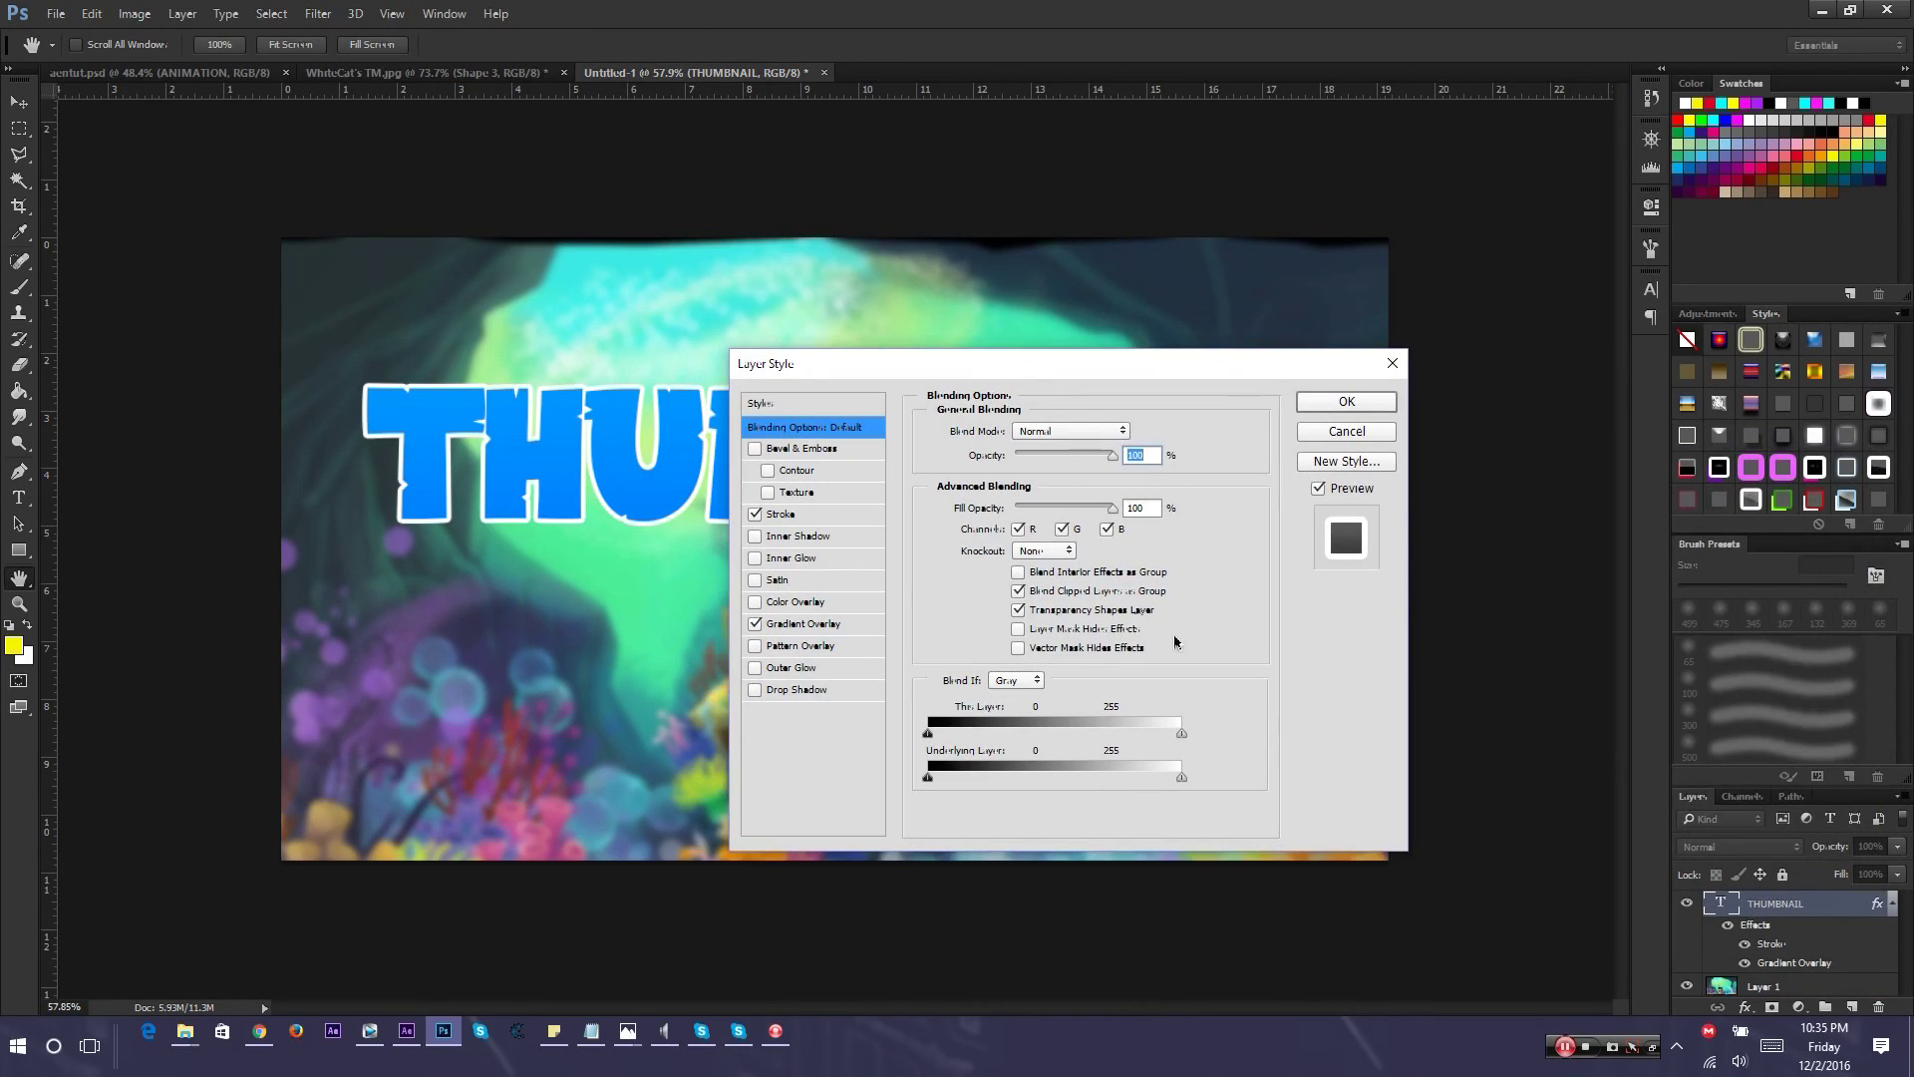
pyautogui.click(802, 623)
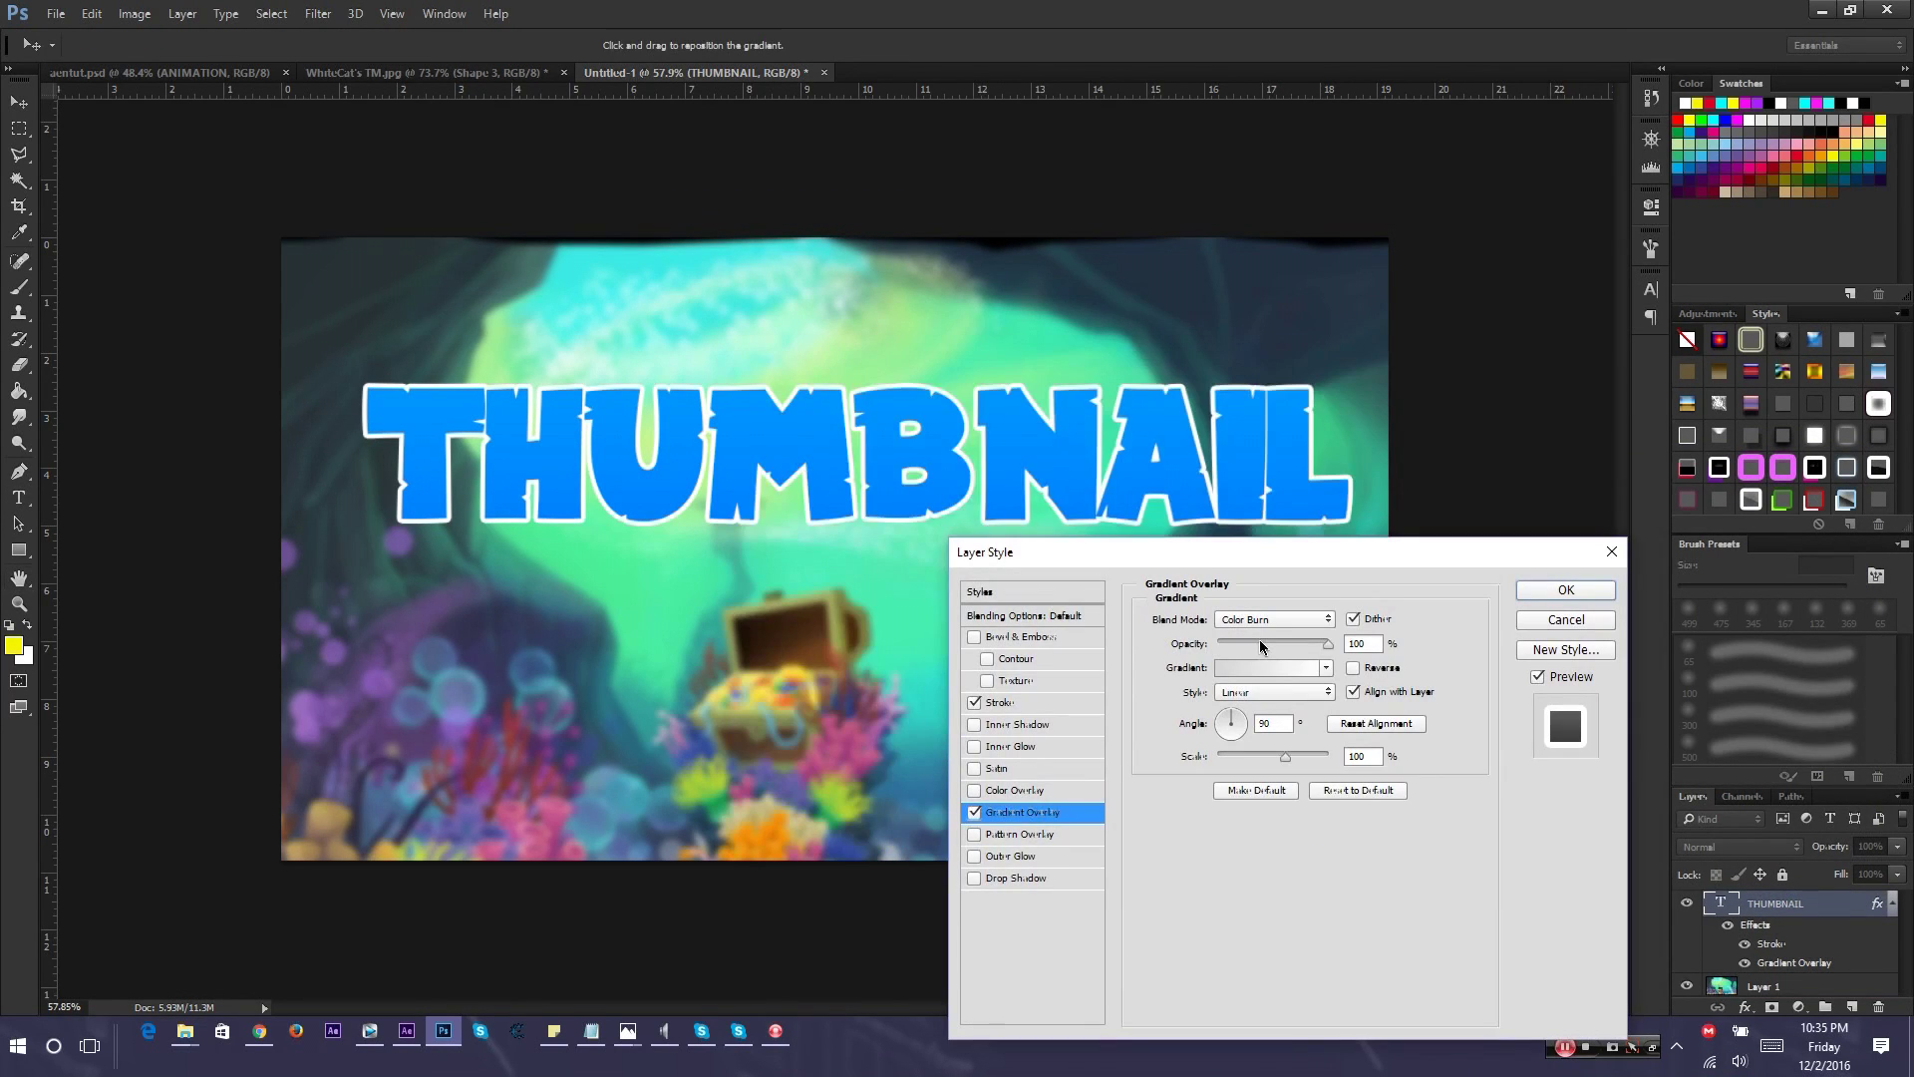
pyautogui.click(1258, 666)
pyautogui.click(839, 257)
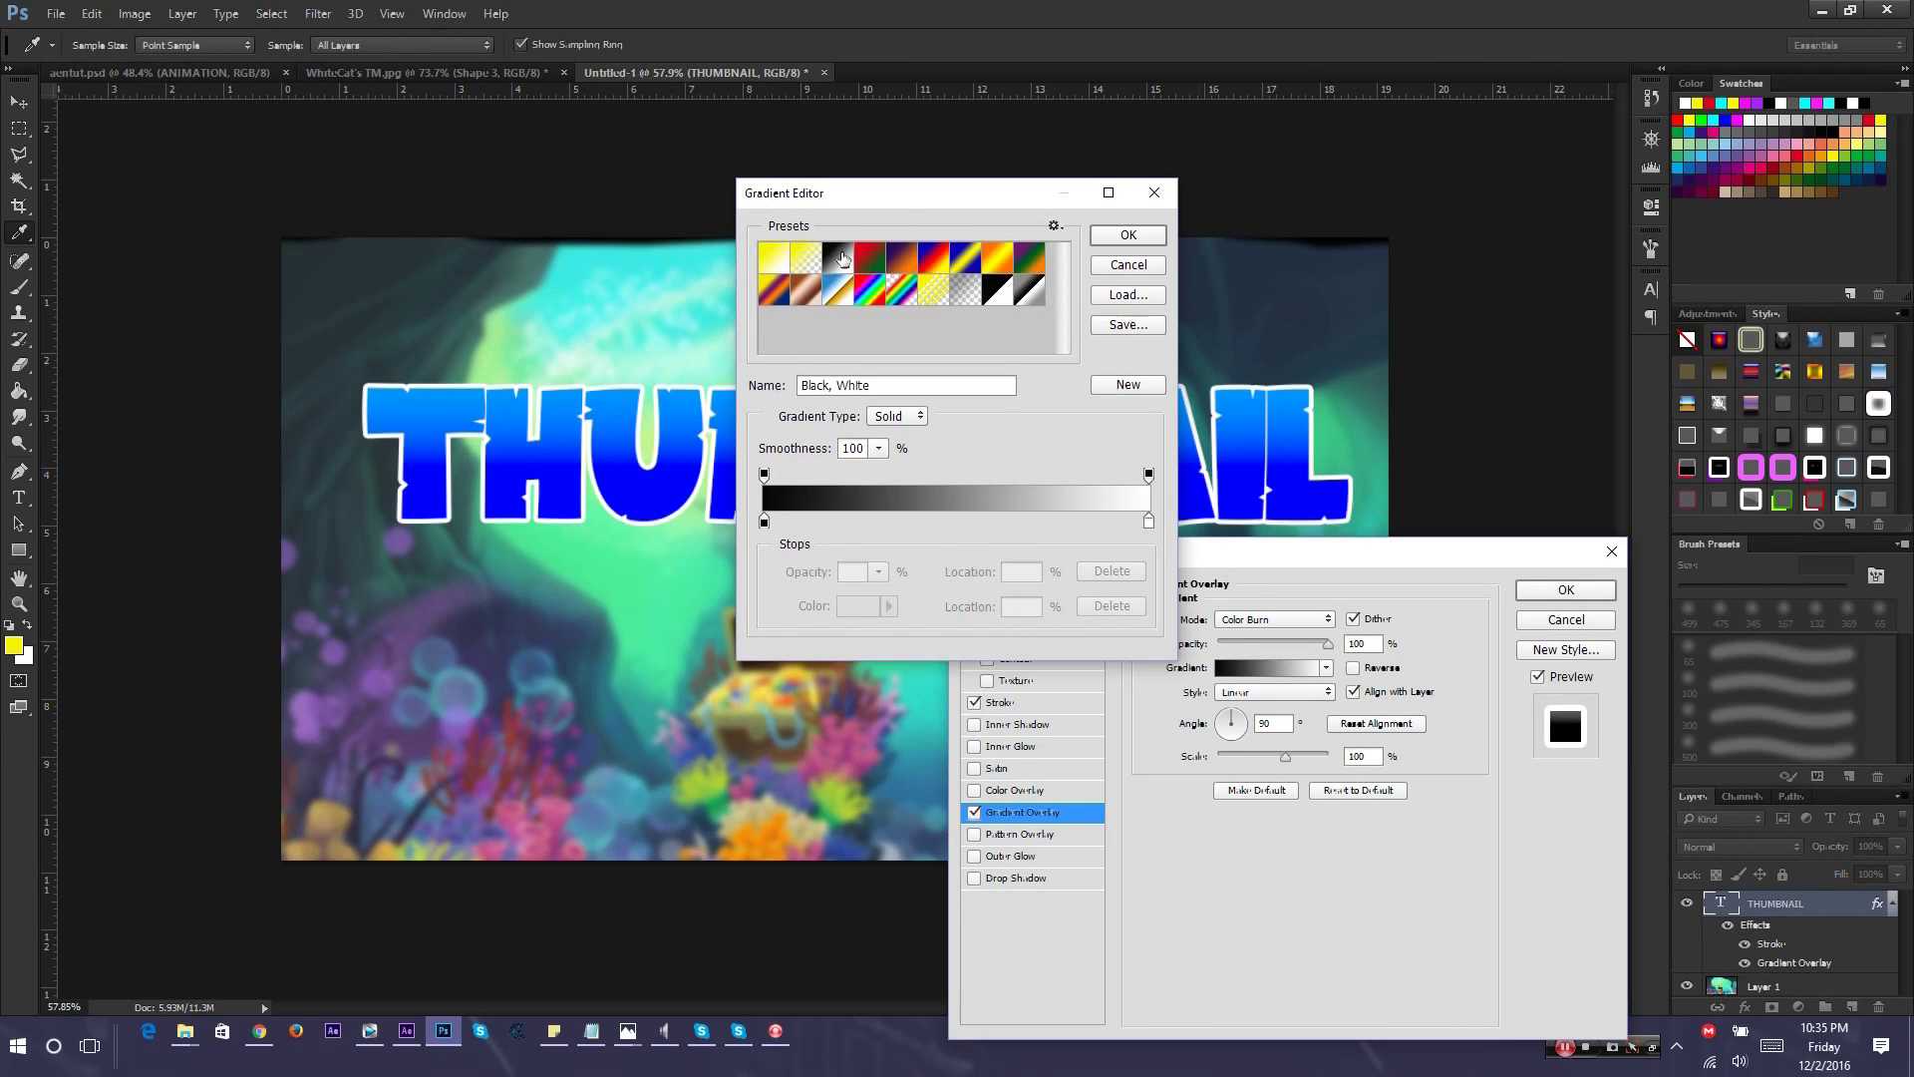
pyautogui.click(1127, 234)
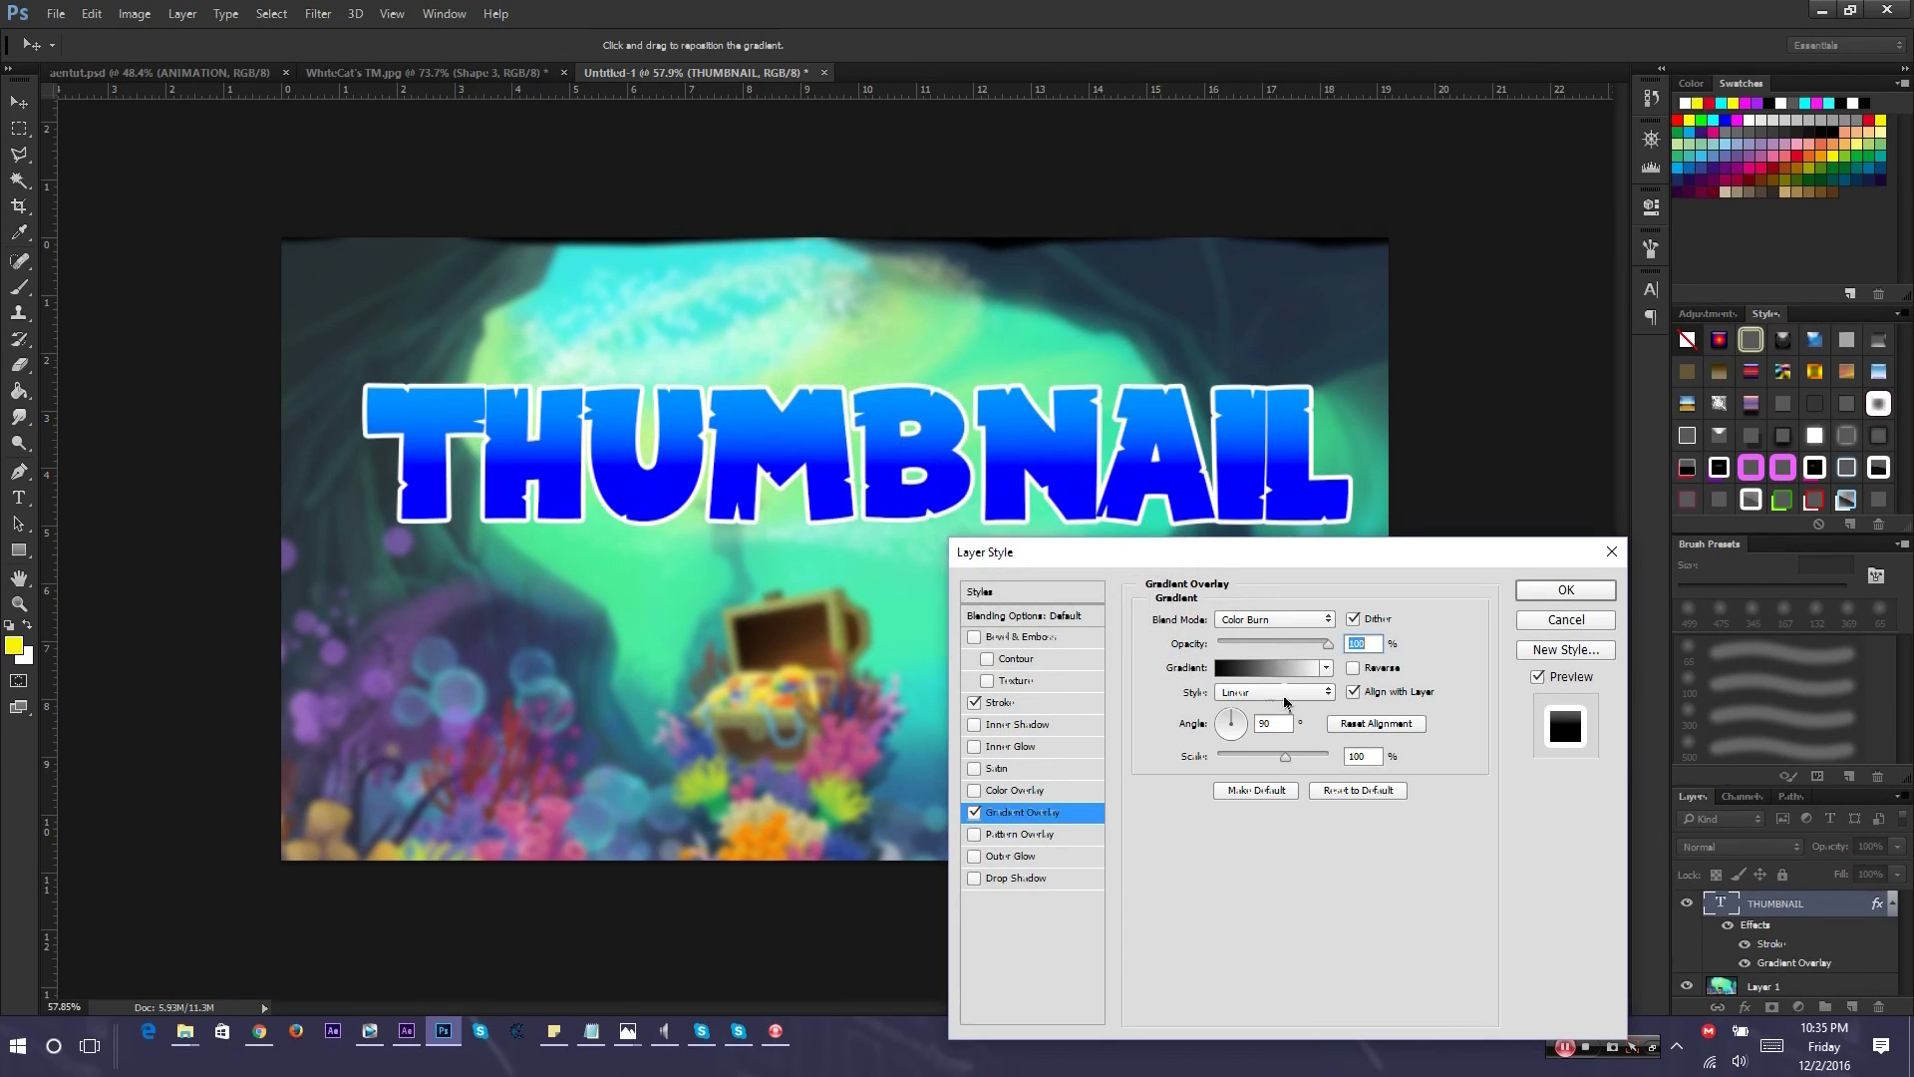
# Bring the gradient's black and white stops together at about 47% for a hard split and tilt the gradient angle slightly
pyautogui.click(1255, 668)
pyautogui.moveTo(764, 521); pyautogui.dragTo(928, 522)
pyautogui.moveTo(1148, 521); pyautogui.dragTo(945, 528)
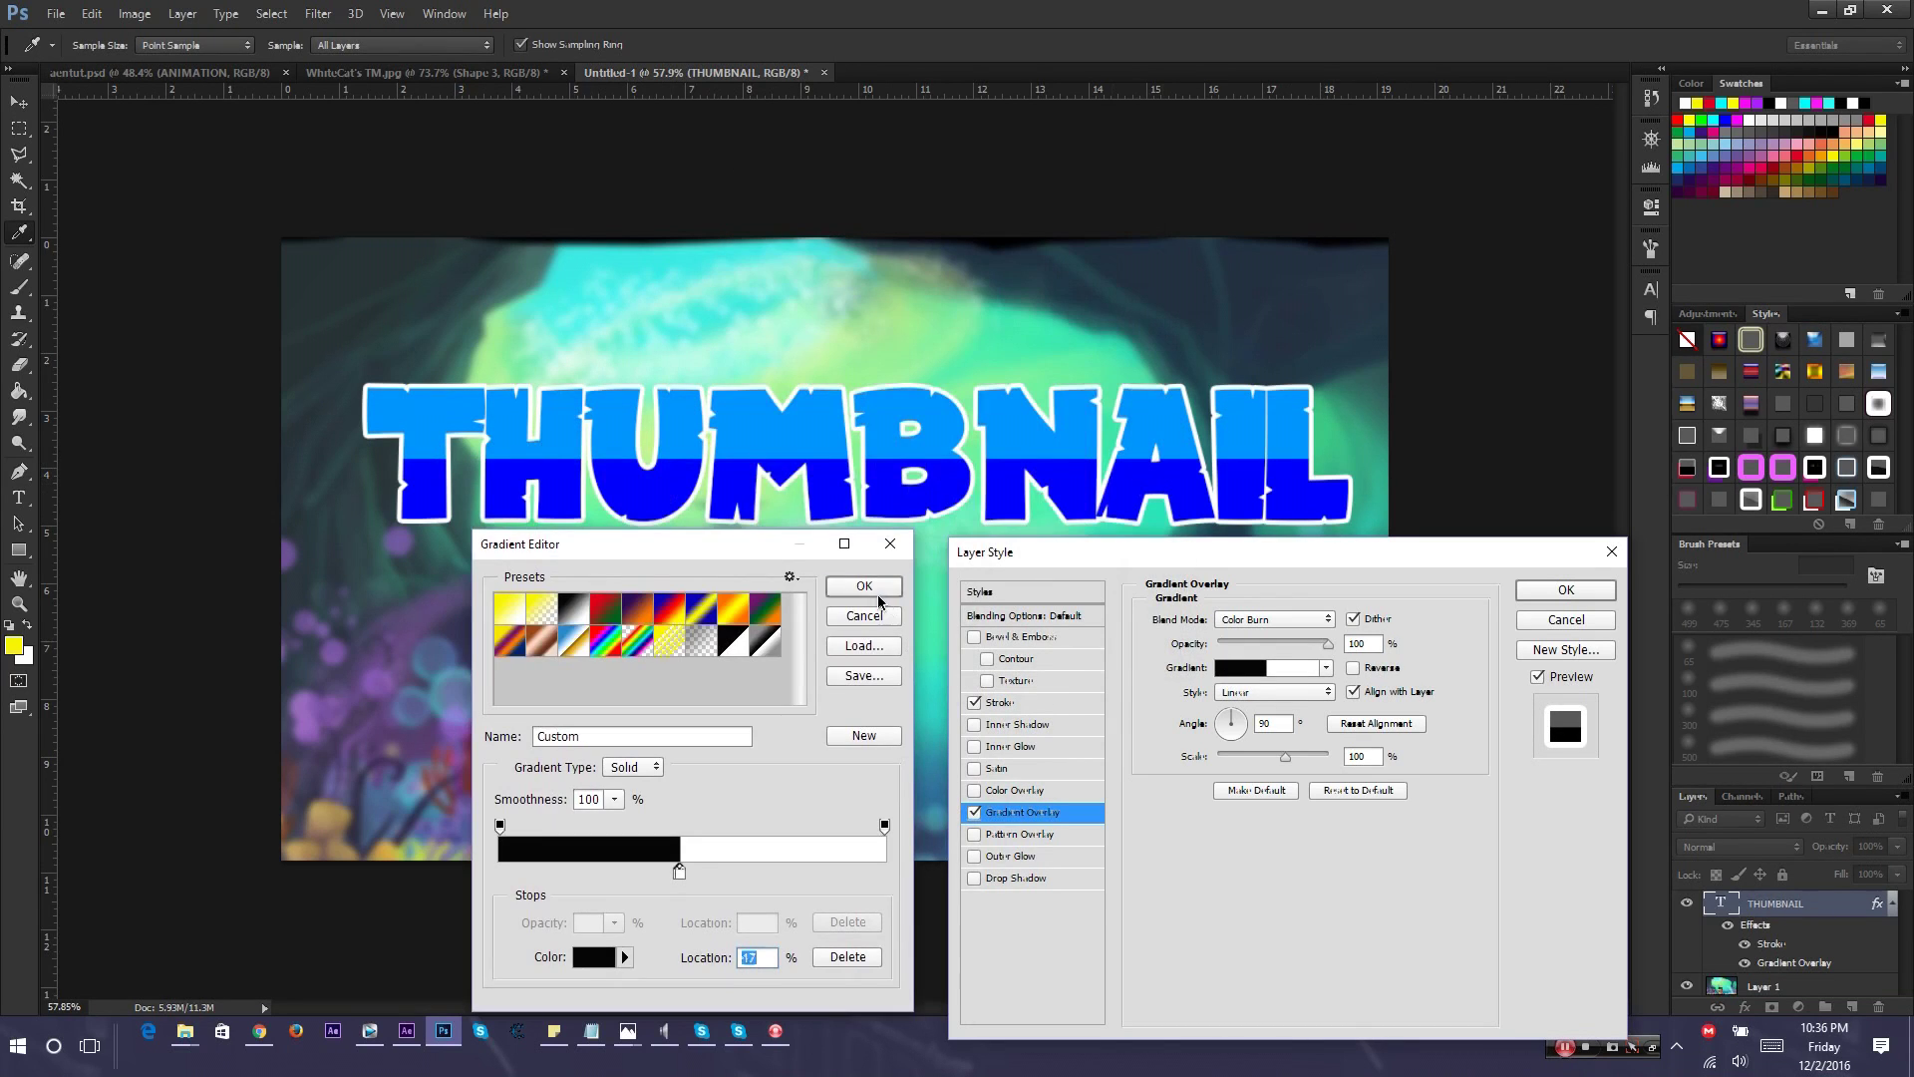
pyautogui.click(877, 594)
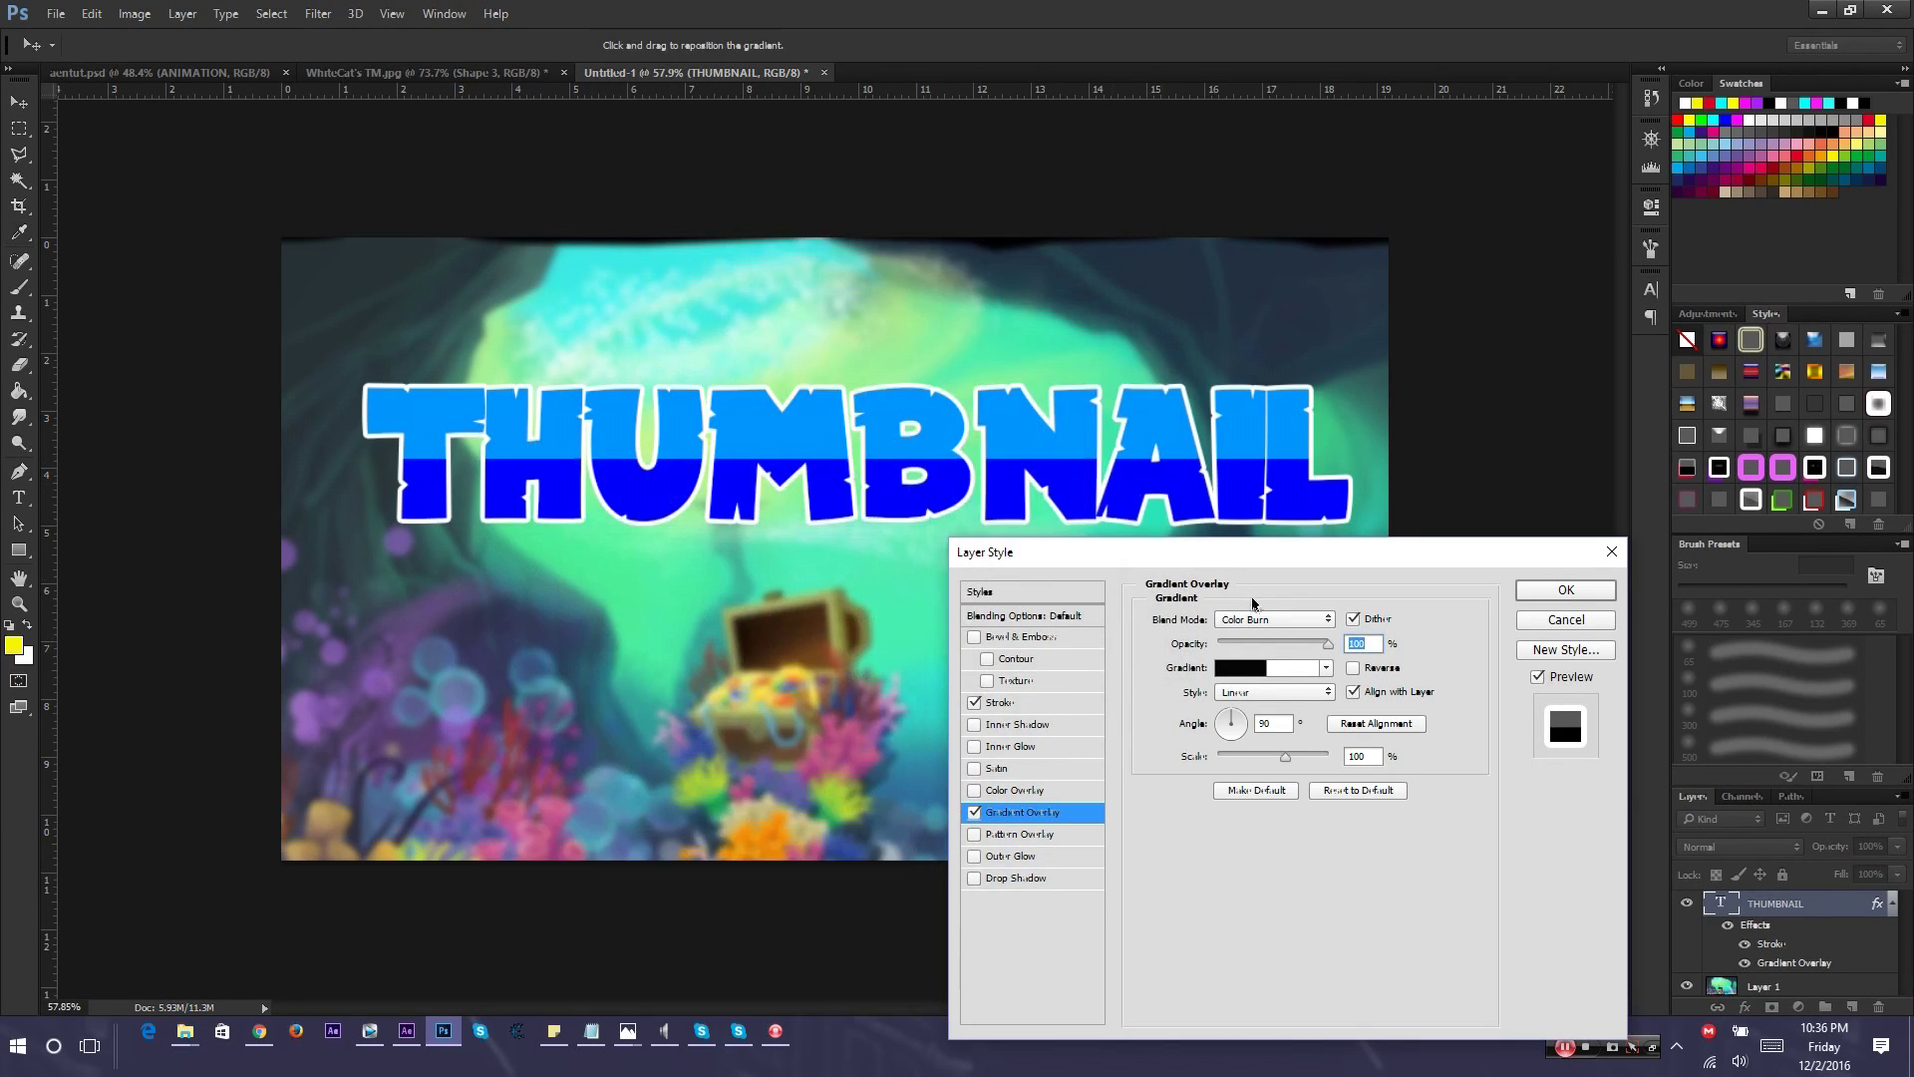
pyautogui.click(1232, 712)
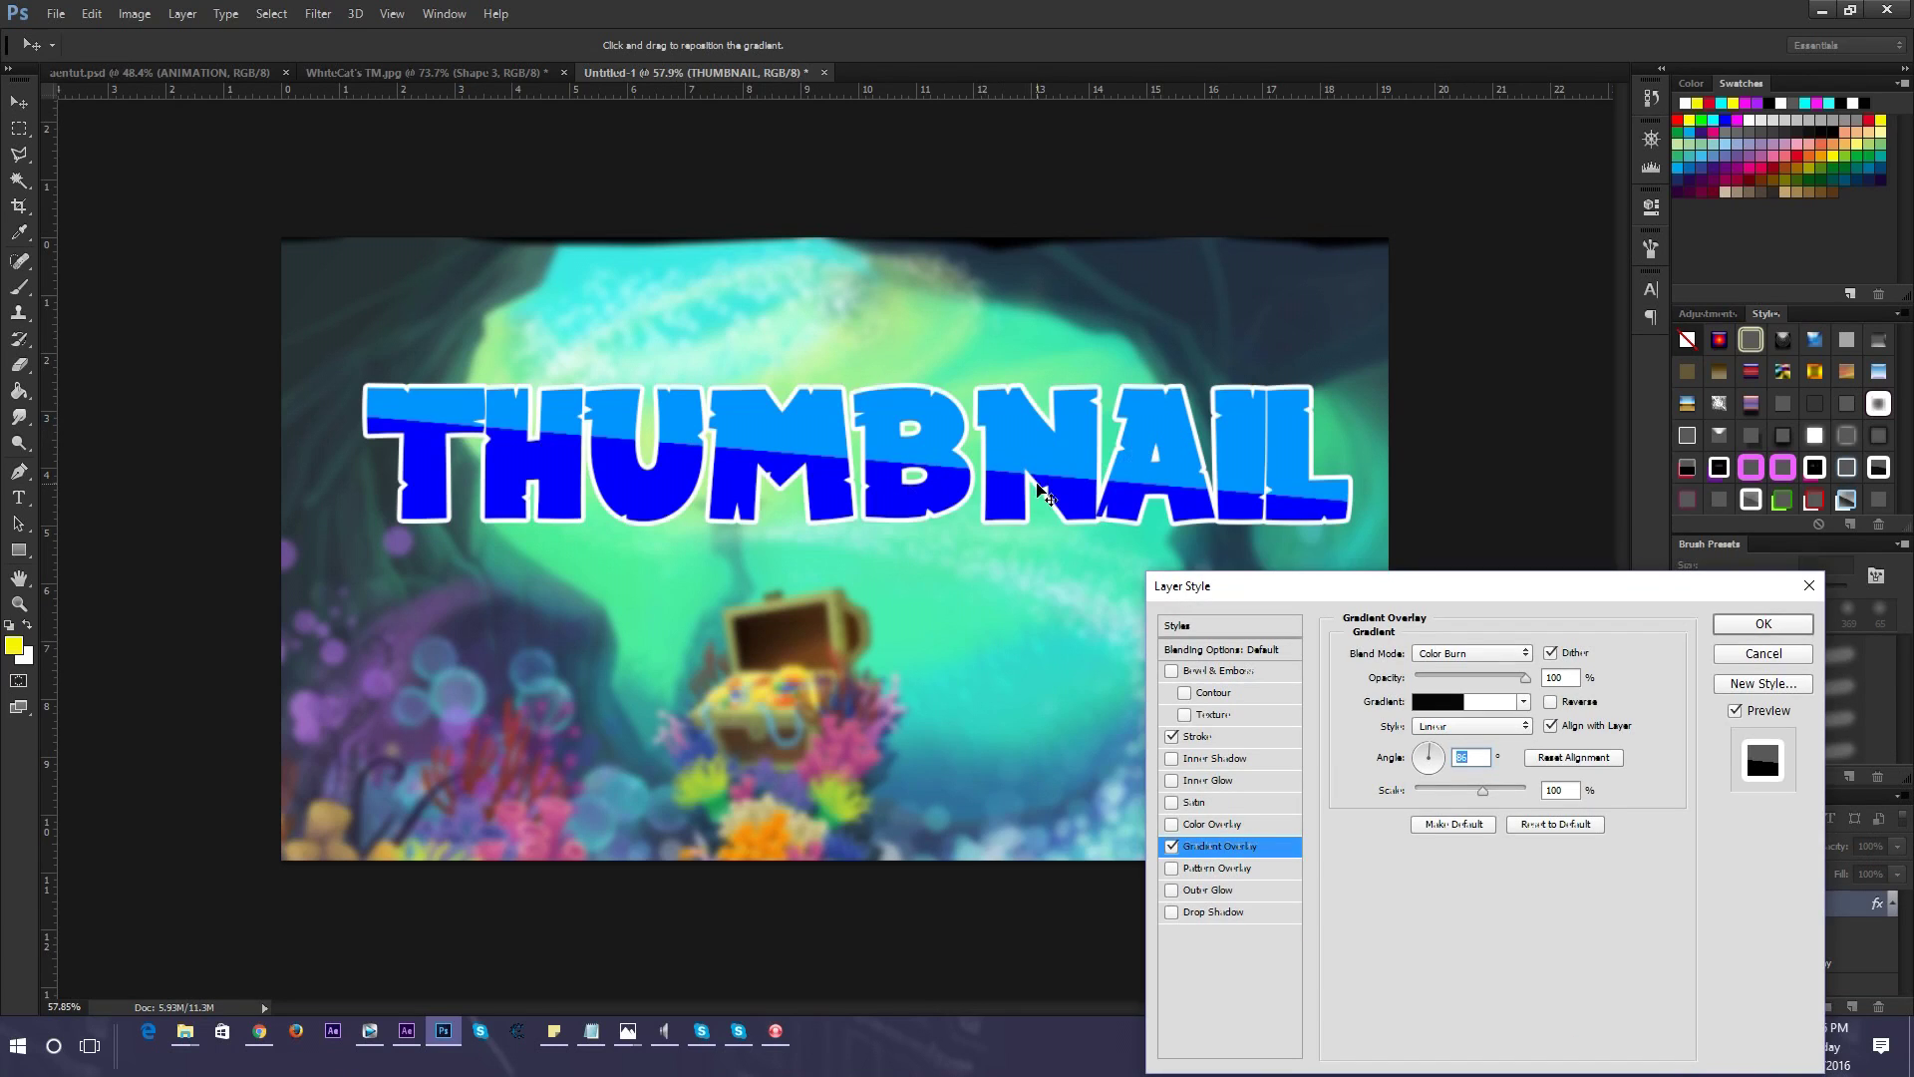
# Add a white Inner Glow to the text with 49% opacity and a size of 76 px
pyautogui.click(1181, 781)
pyautogui.moveTo(1449, 678); pyautogui.dragTo(1463, 676)
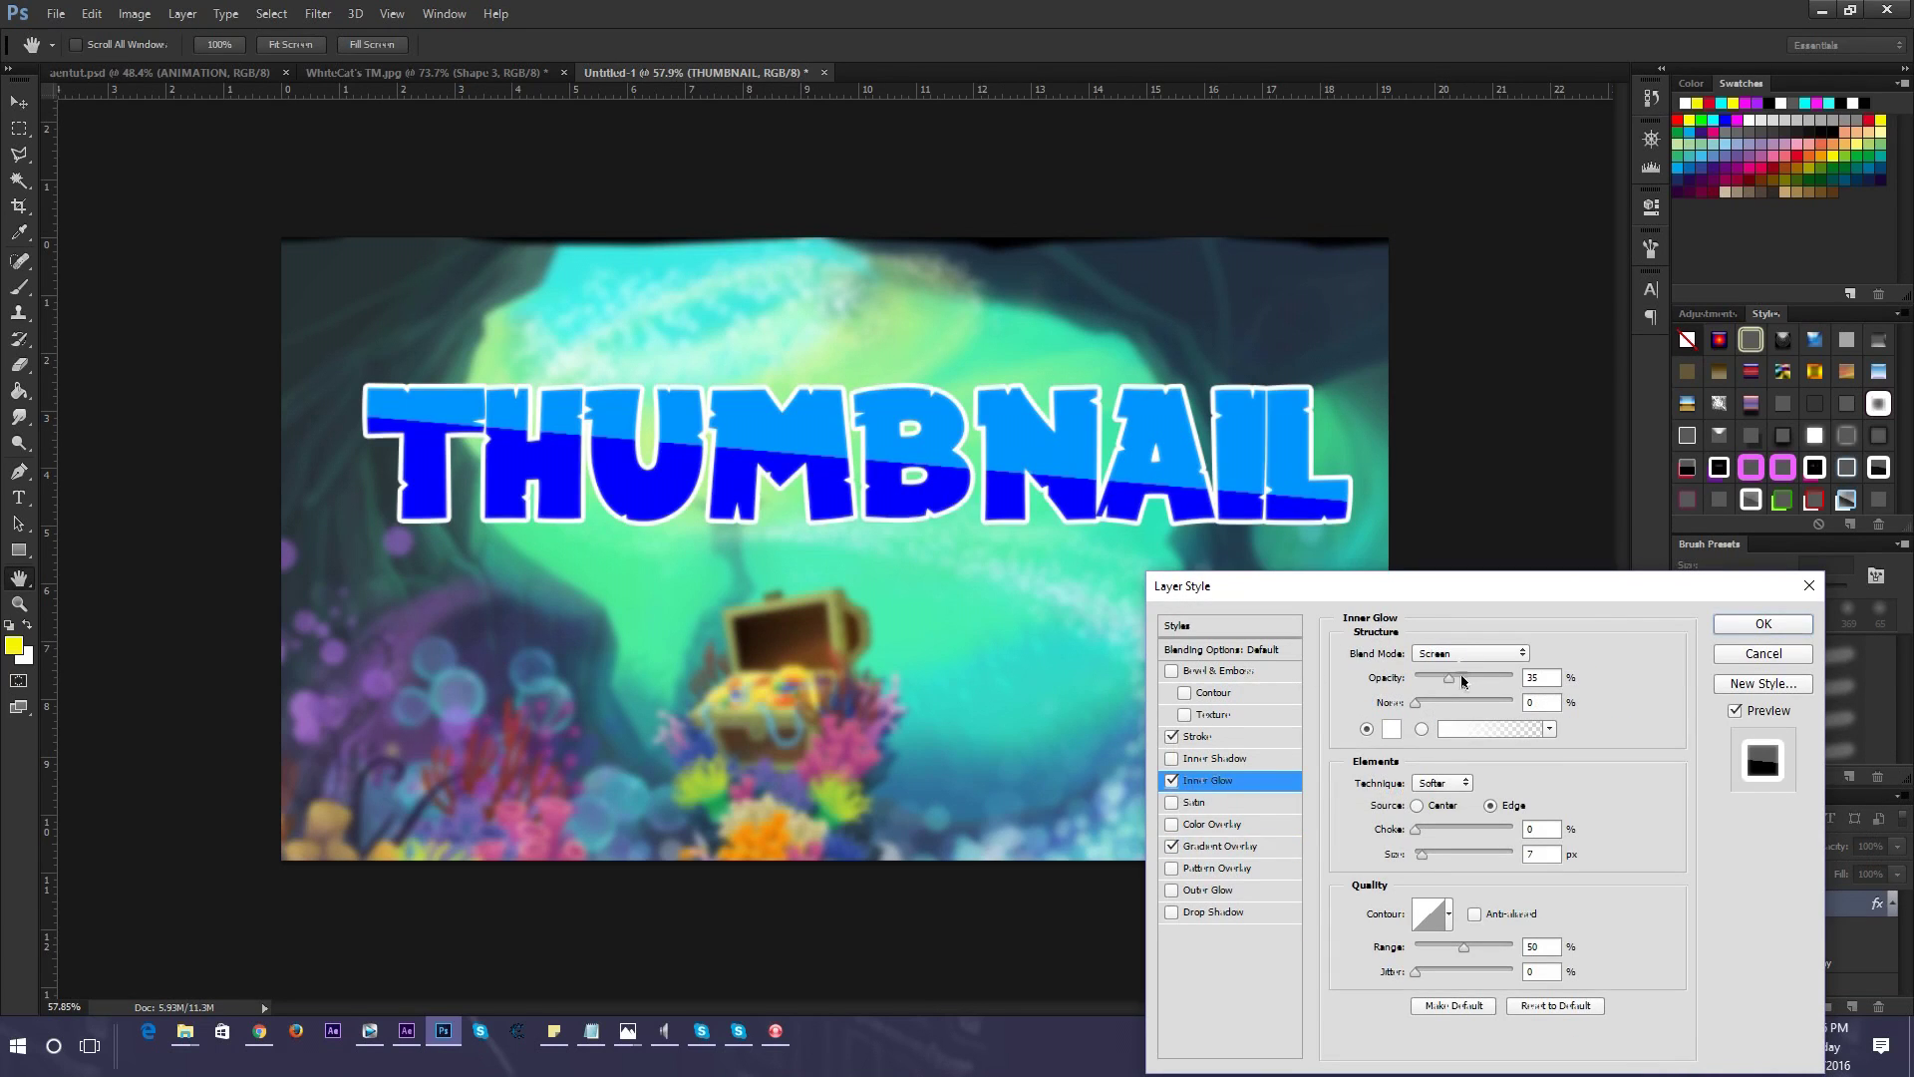
pyautogui.moveTo(1419, 854); pyautogui.dragTo(1450, 845)
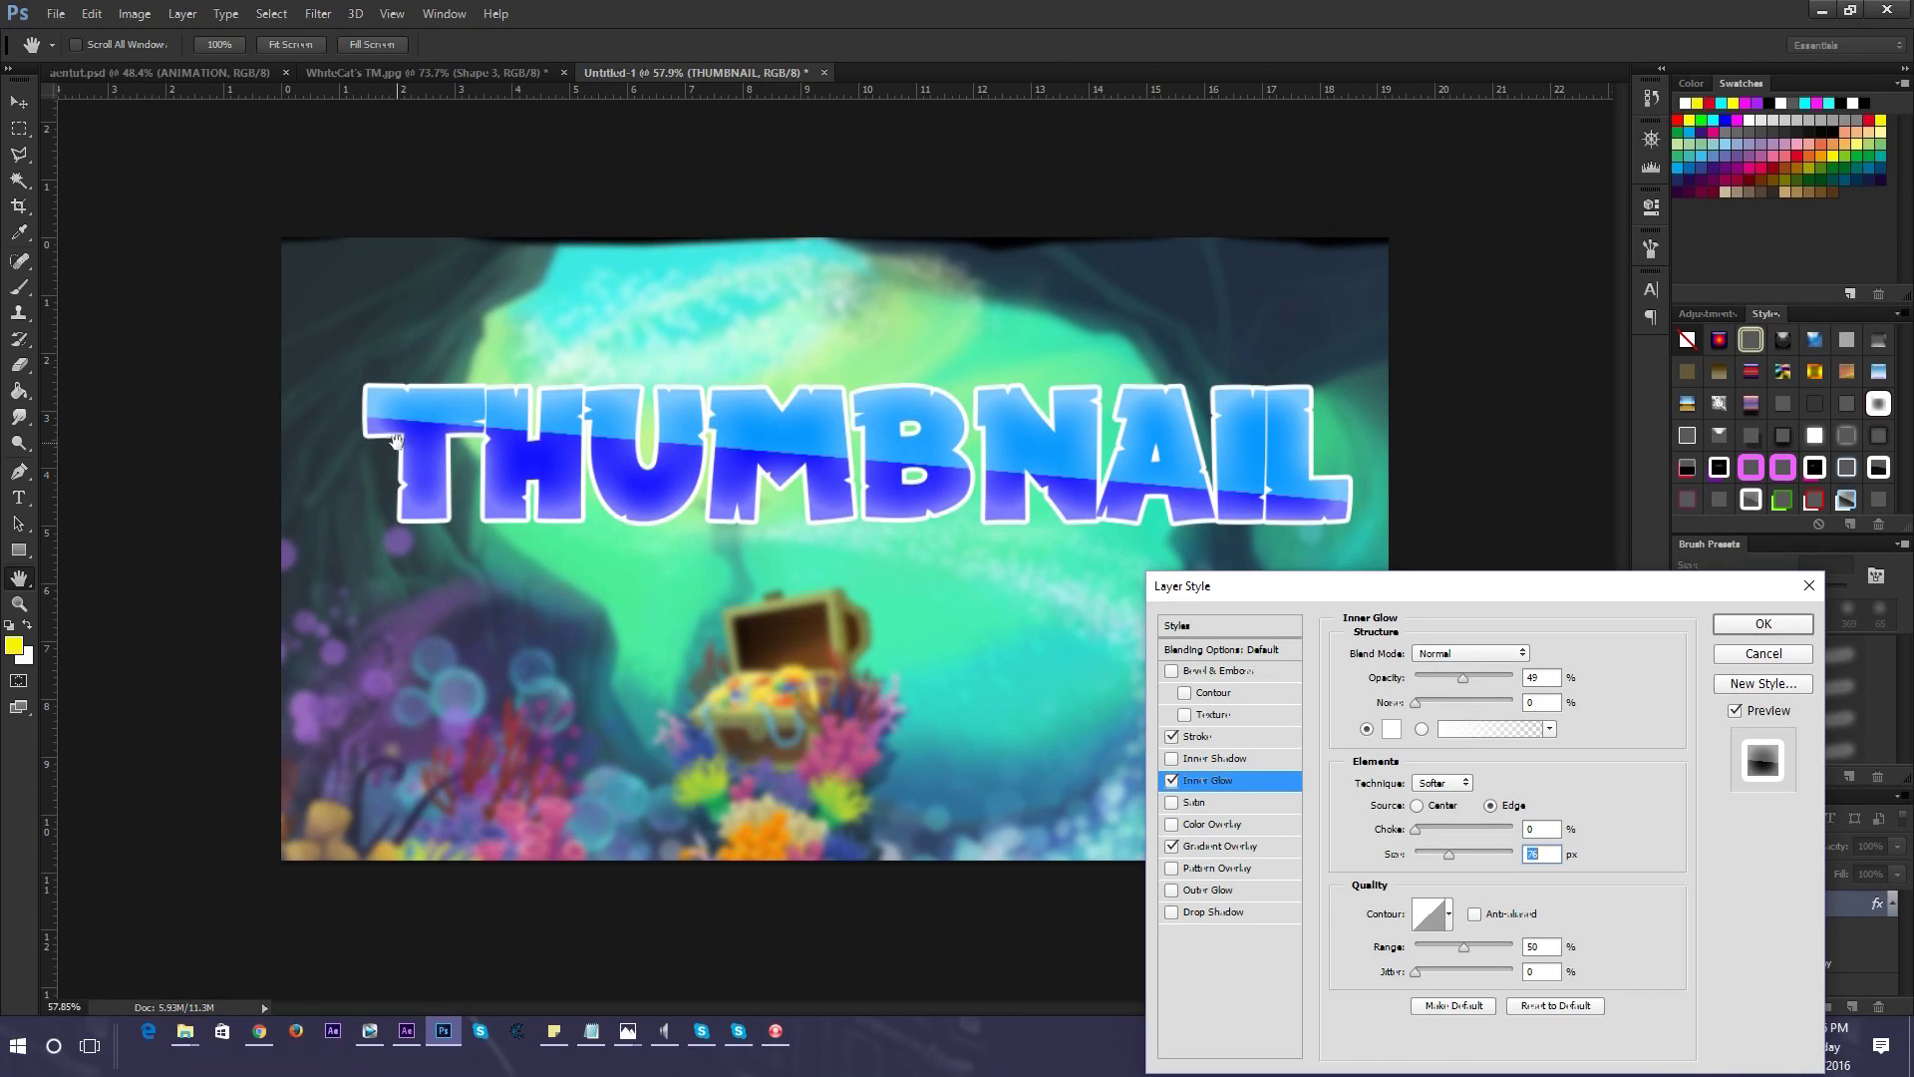
# Try several blend modes for the inner glow, settle on Overlay and raise its opacity to about 83%
pyautogui.click(1436, 656)
pyautogui.click(1487, 806)
pyautogui.click(1466, 659)
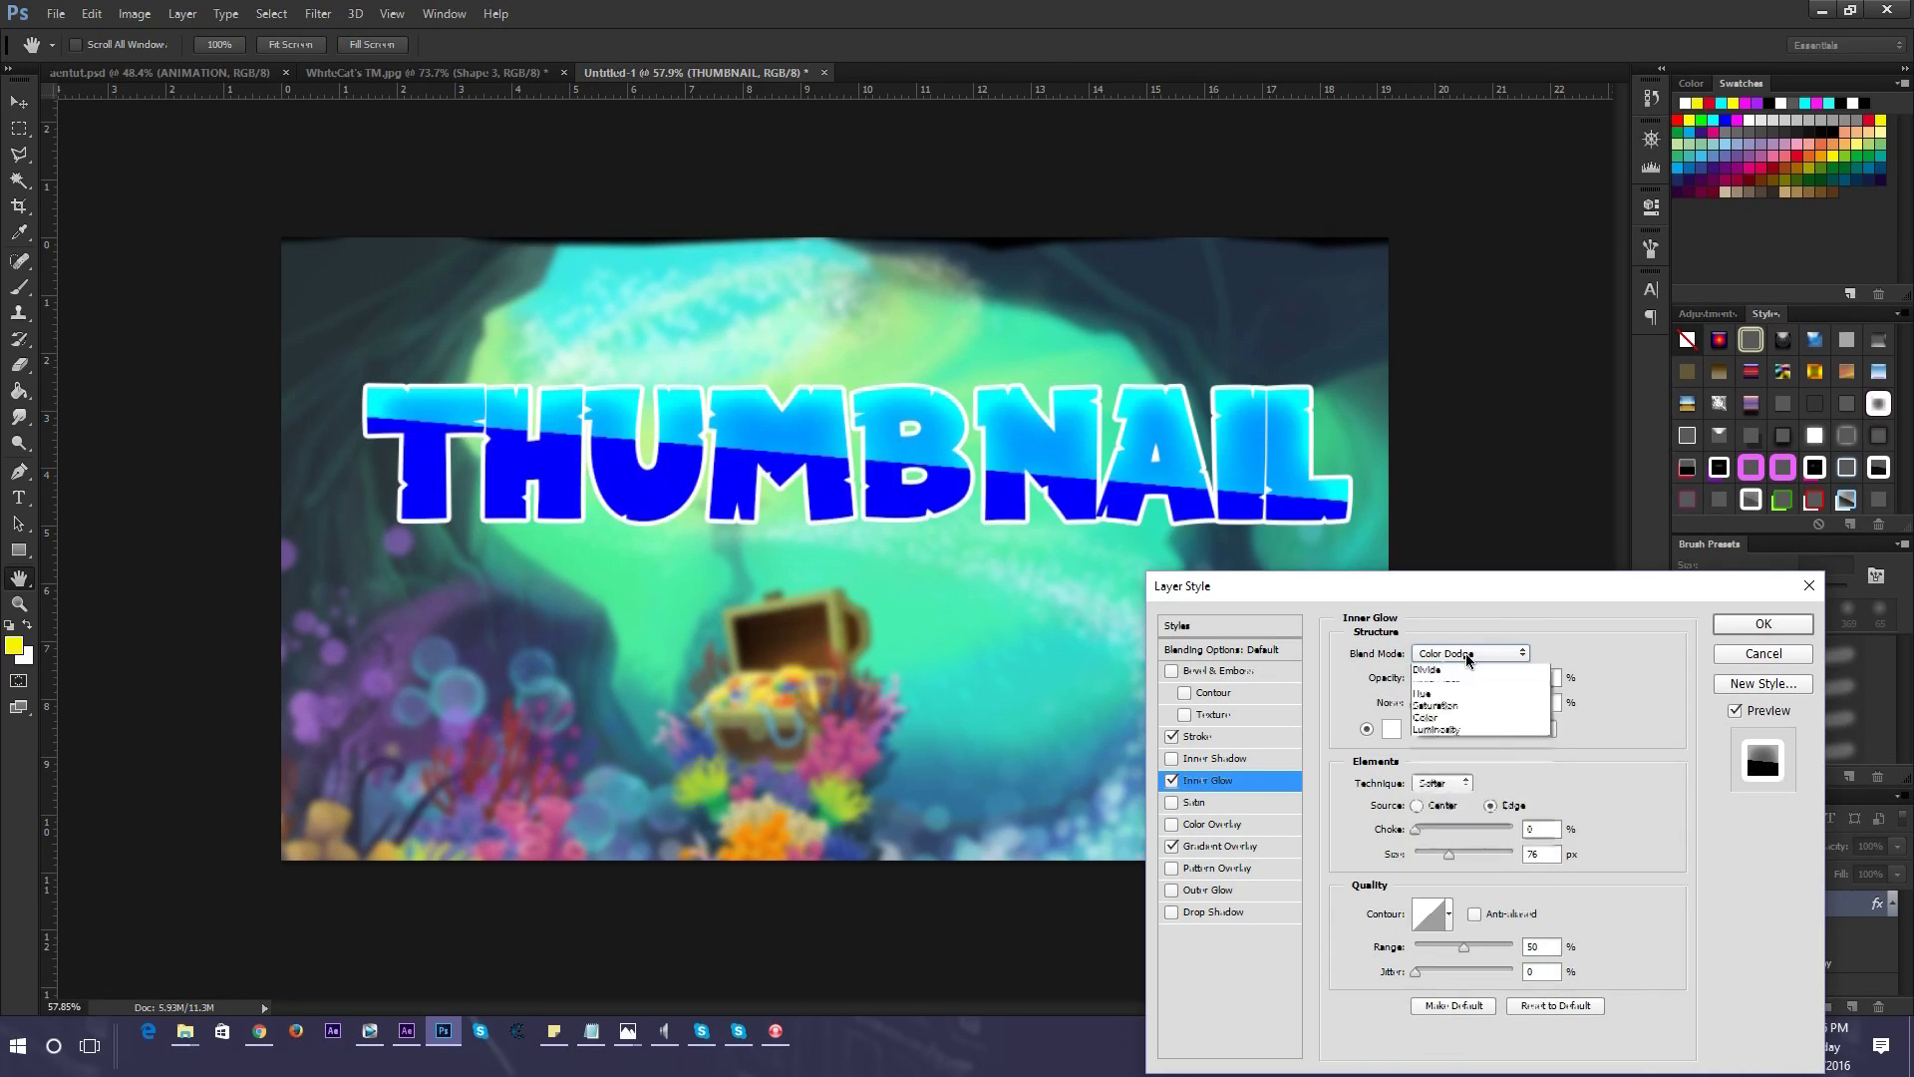
pyautogui.click(1478, 812)
pyautogui.click(1466, 661)
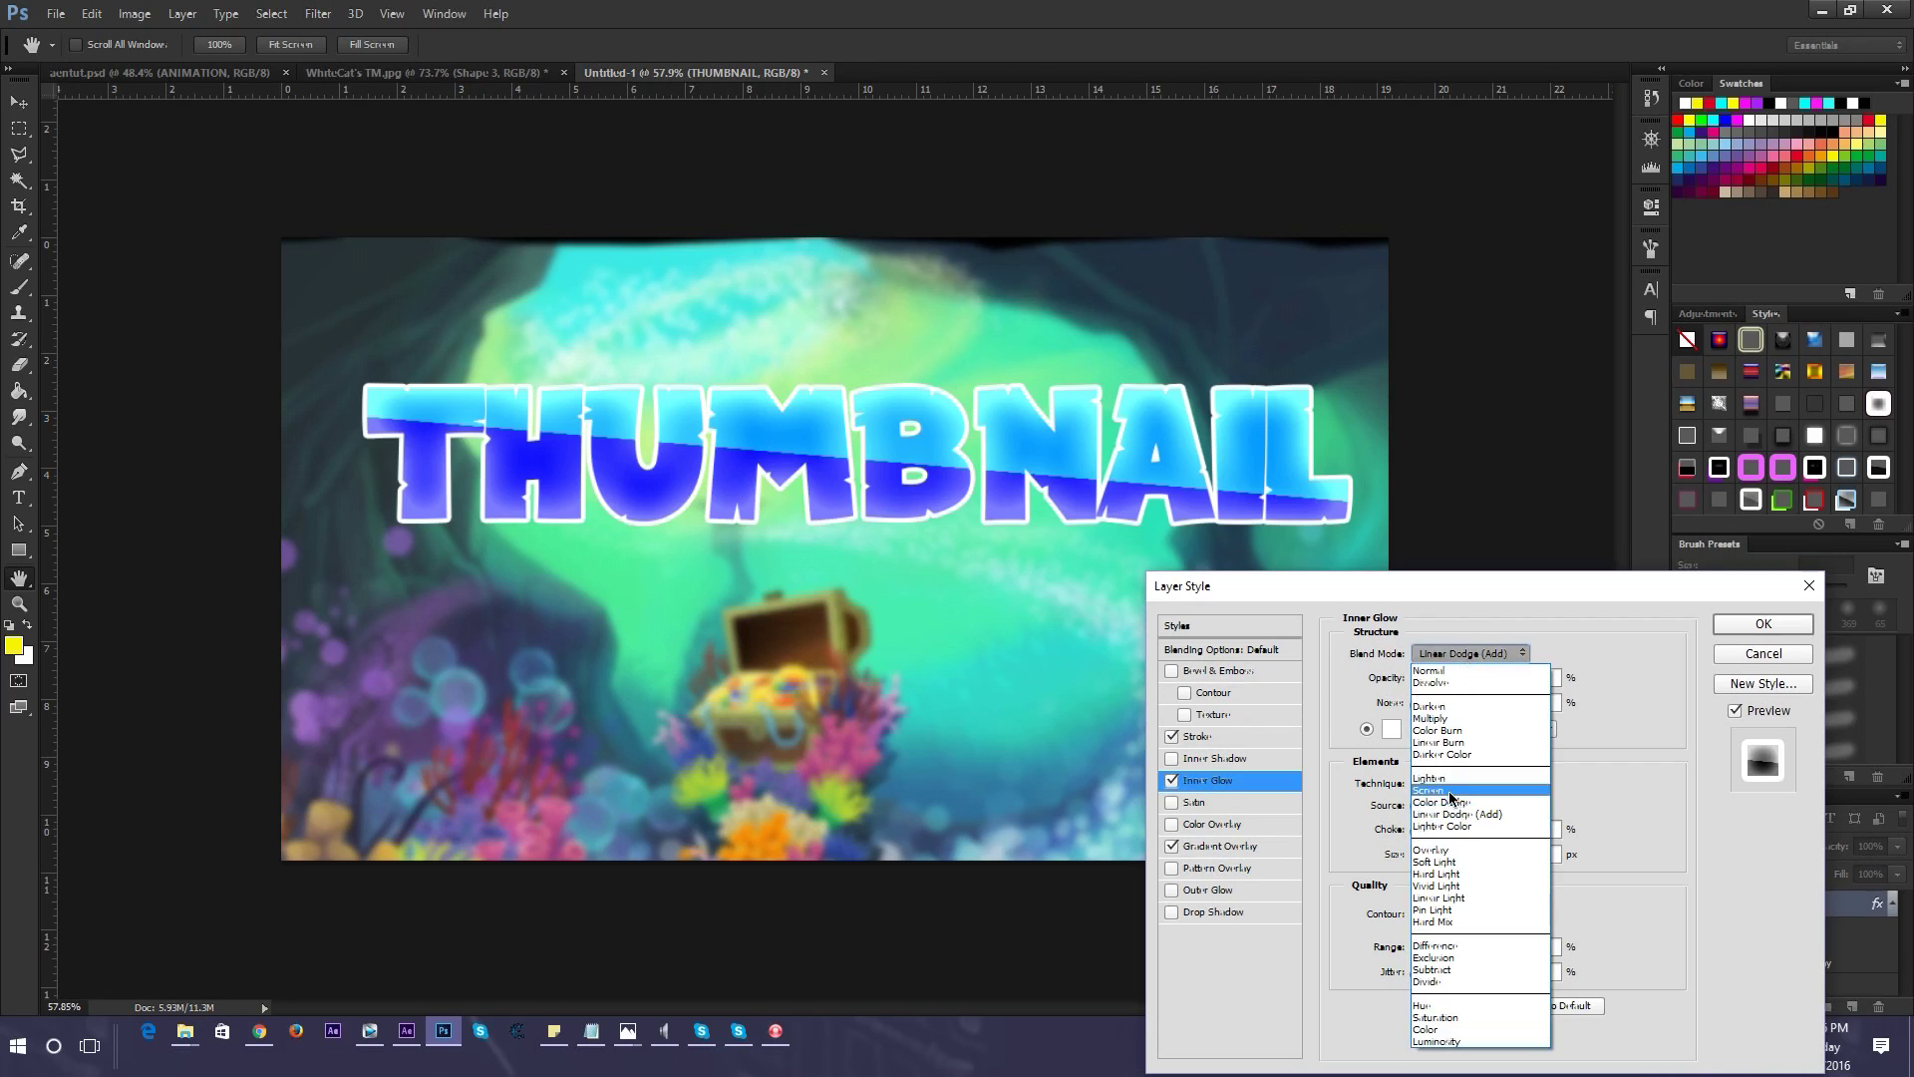
pyautogui.click(1448, 830)
pyautogui.moveTo(1533, 689); pyautogui.dragTo(1524, 688)
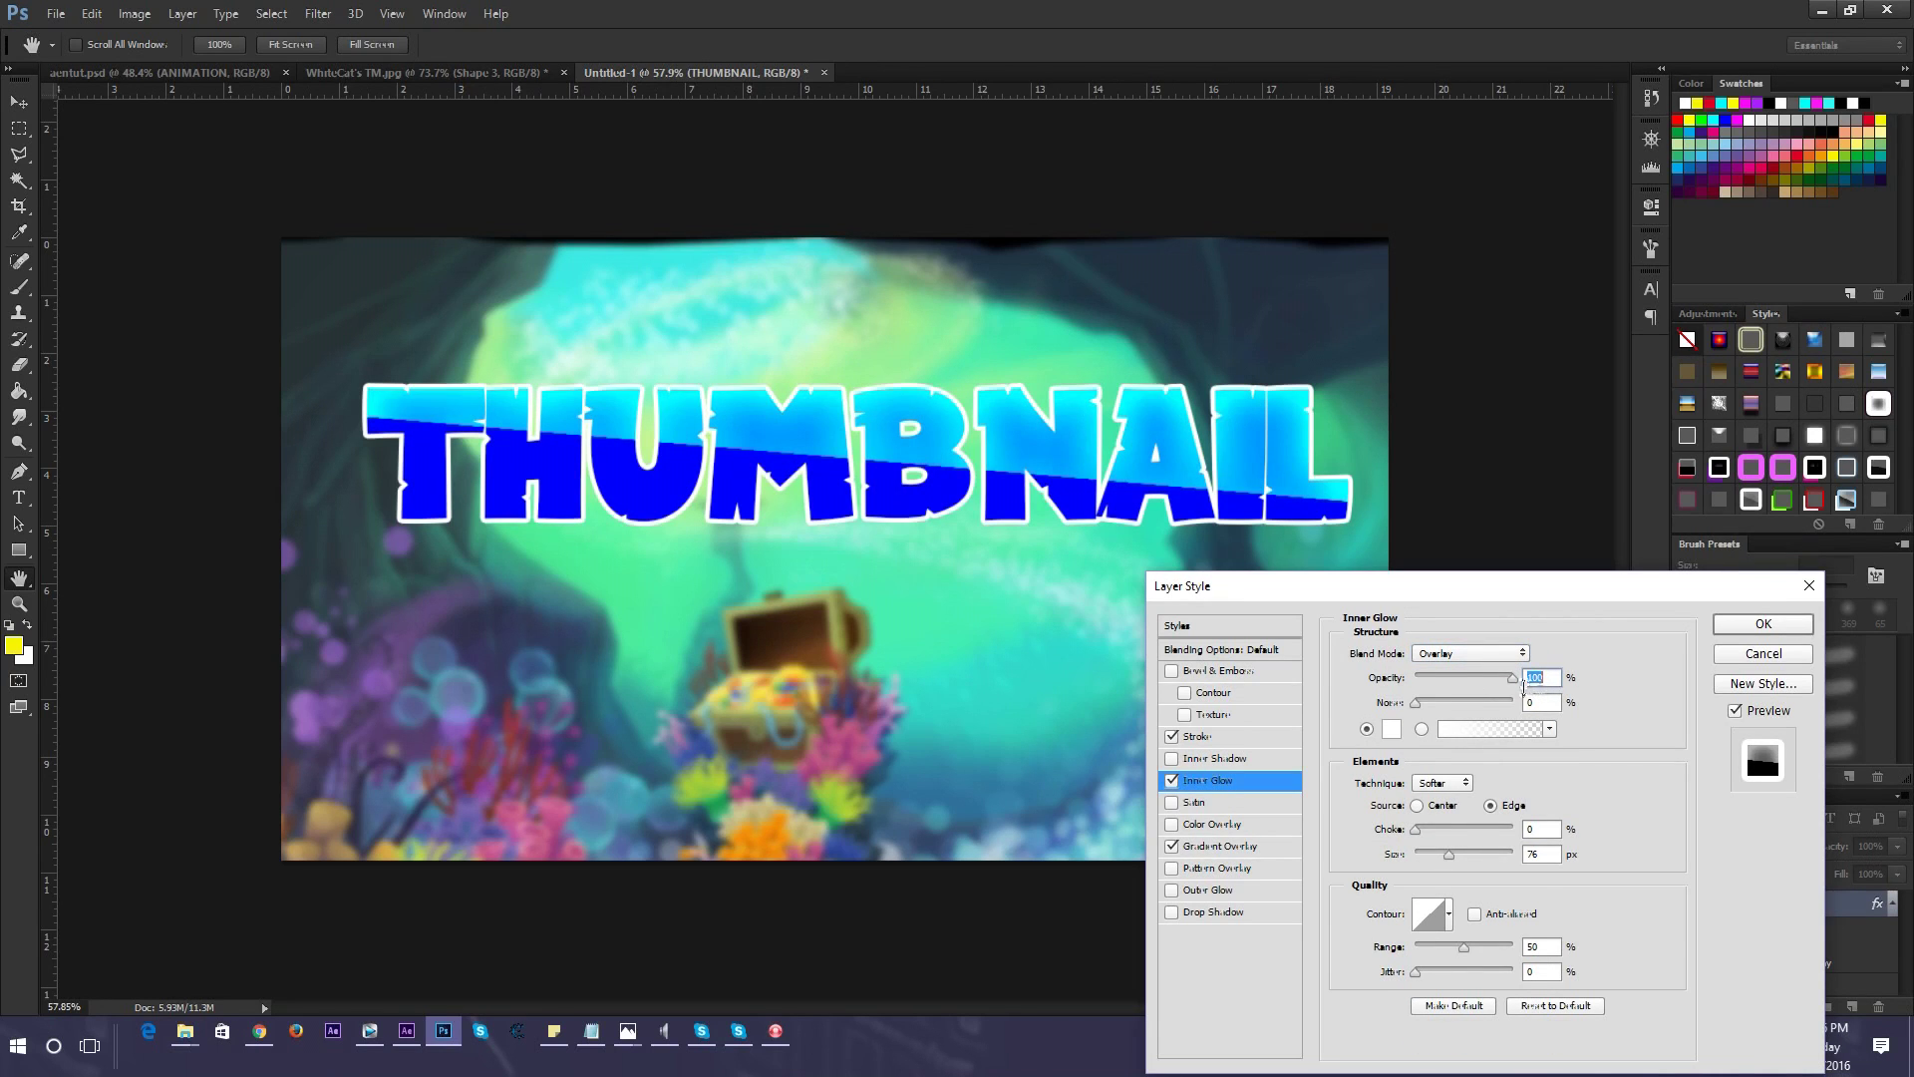
pyautogui.click(1495, 681)
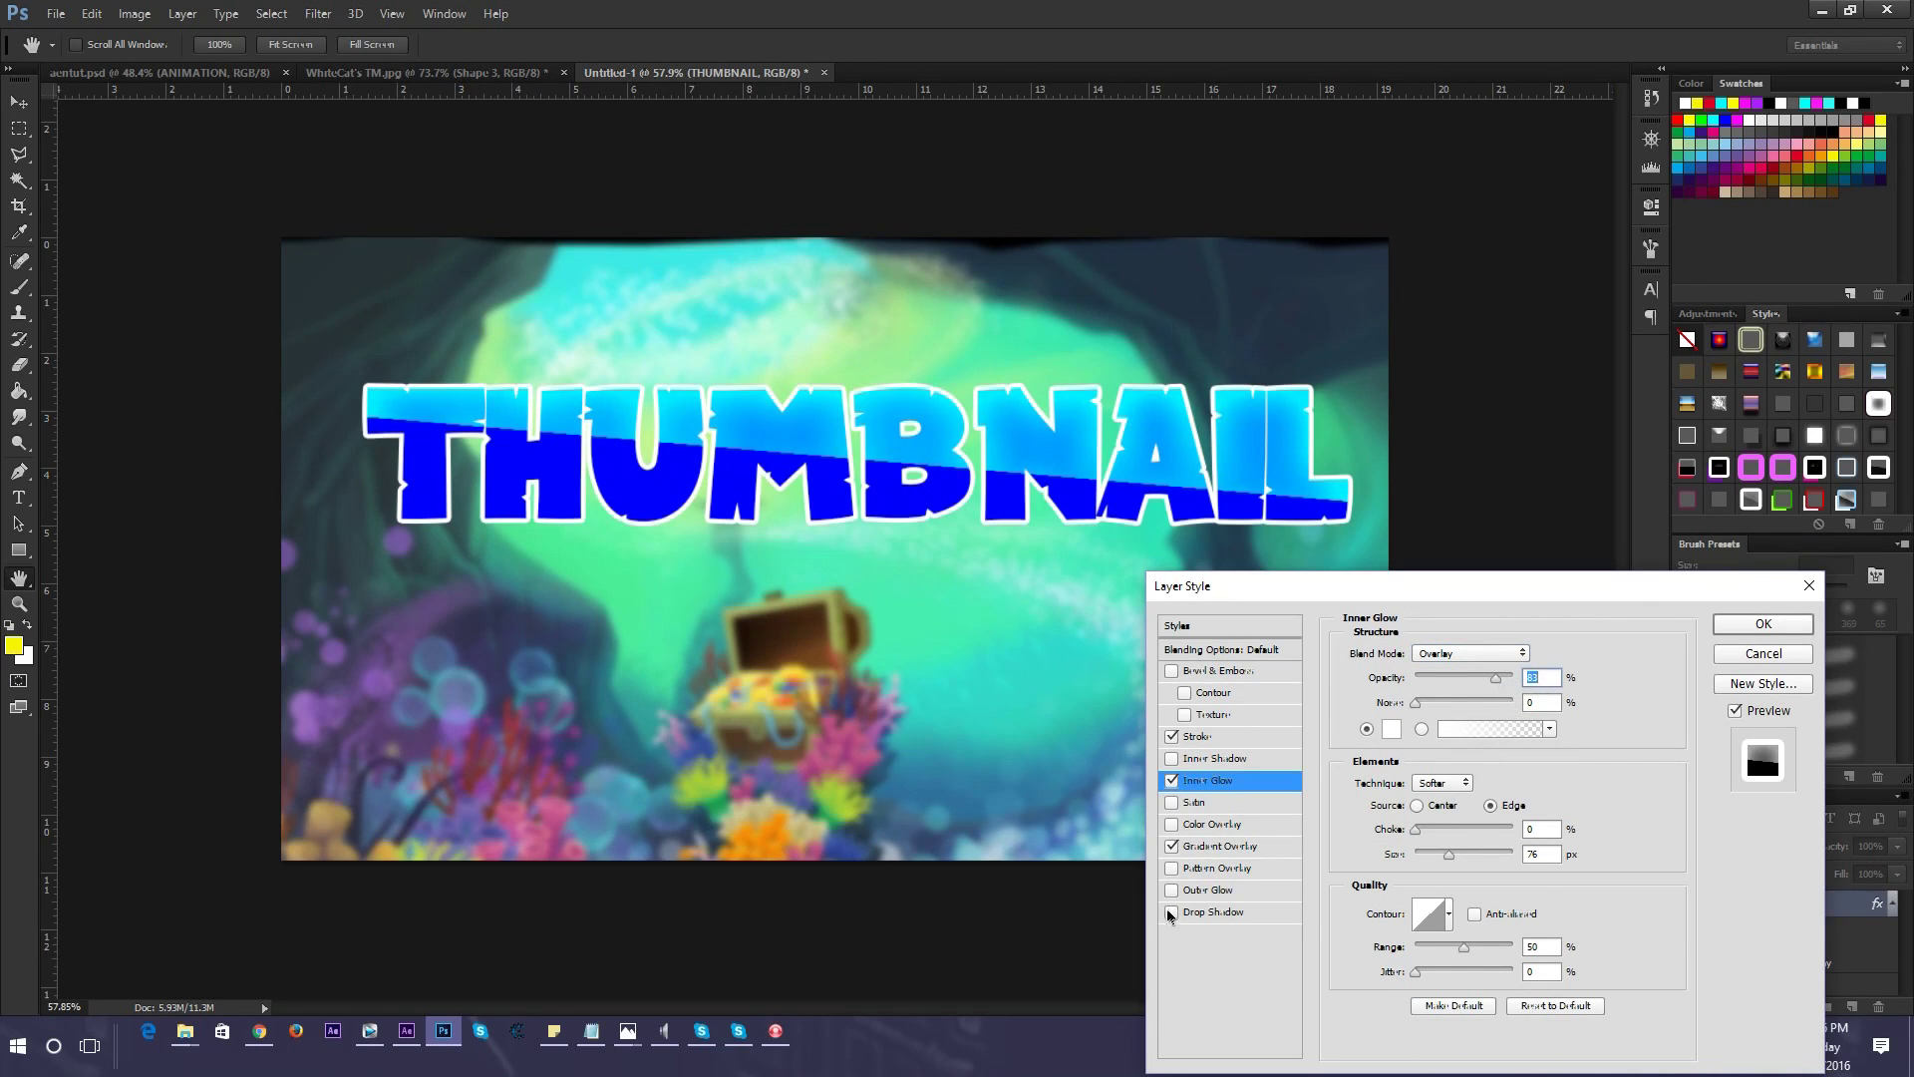
# Add a Drop Shadow to the text without global light, at a 58° angle, 22 px distance and 100% opacity
pyautogui.click(1200, 911)
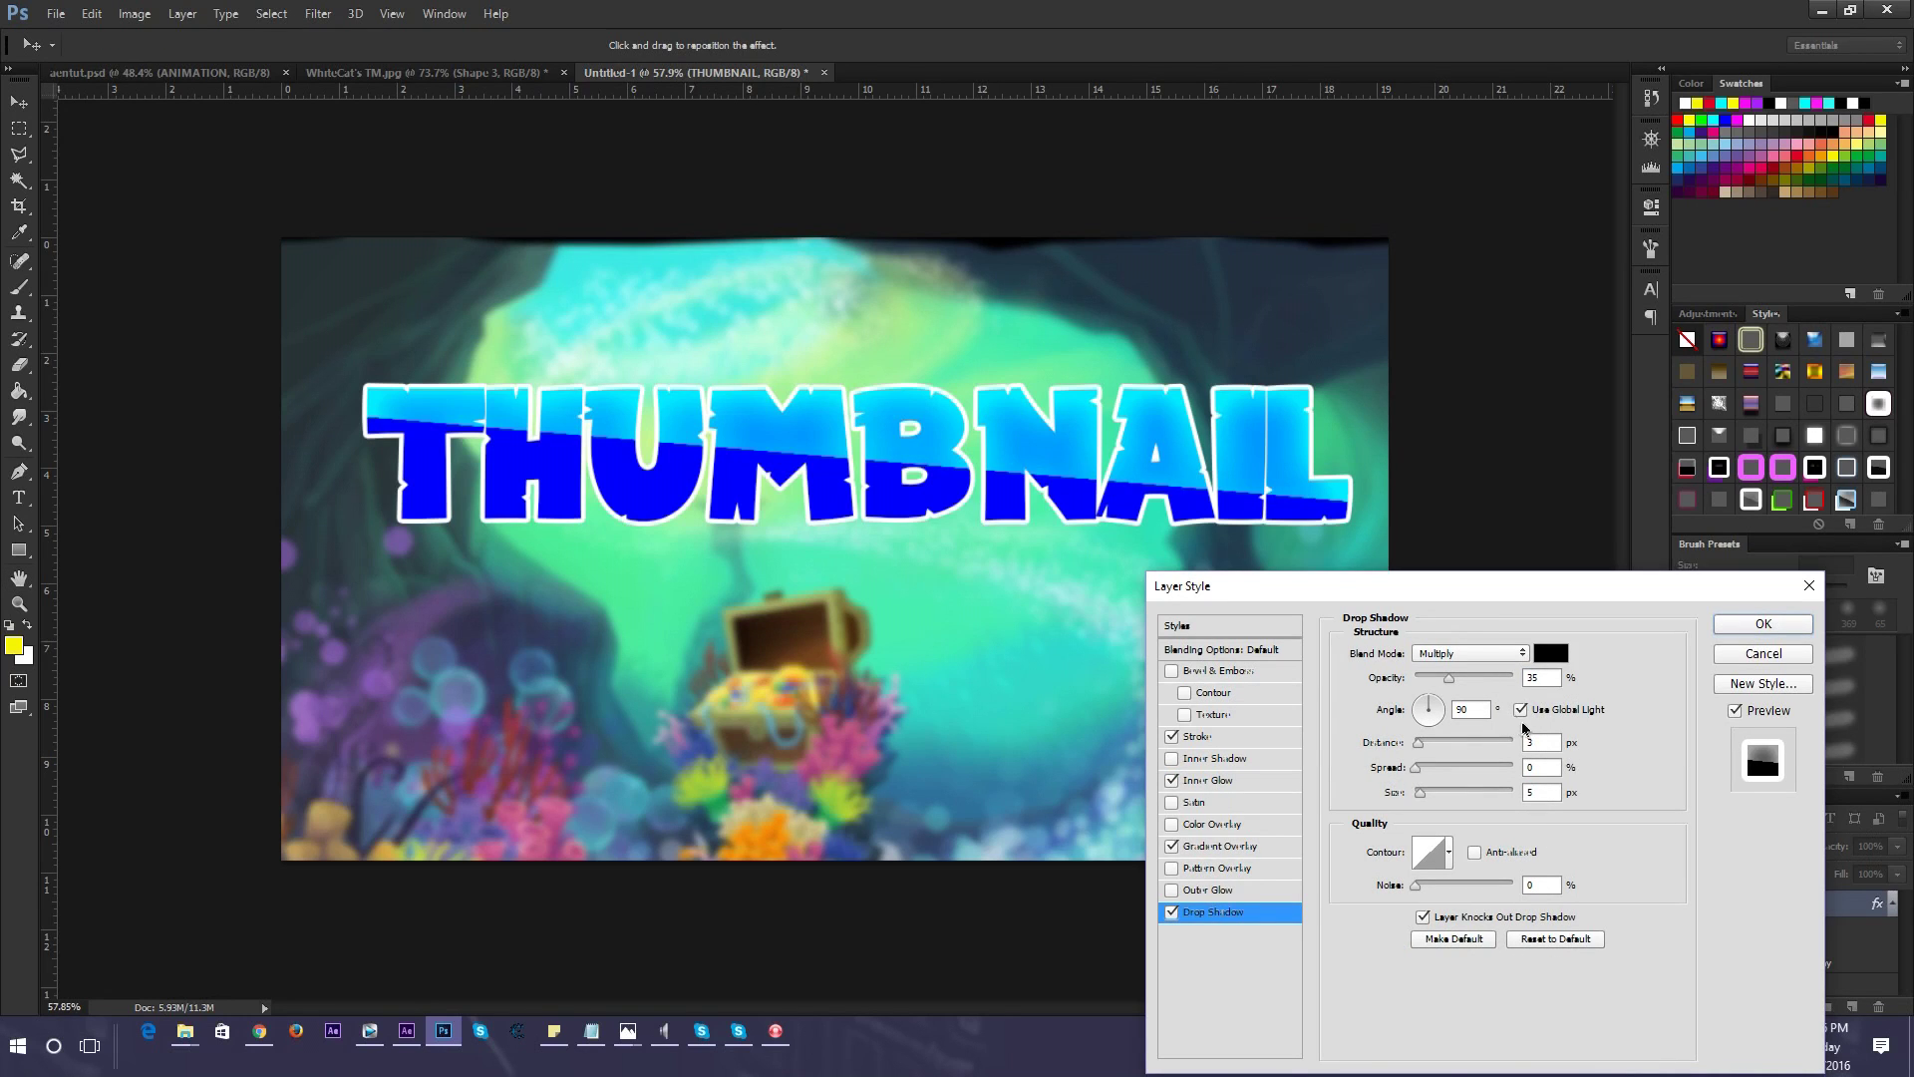
pyautogui.click(1520, 710)
pyautogui.click(1434, 701)
pyautogui.click(1440, 742)
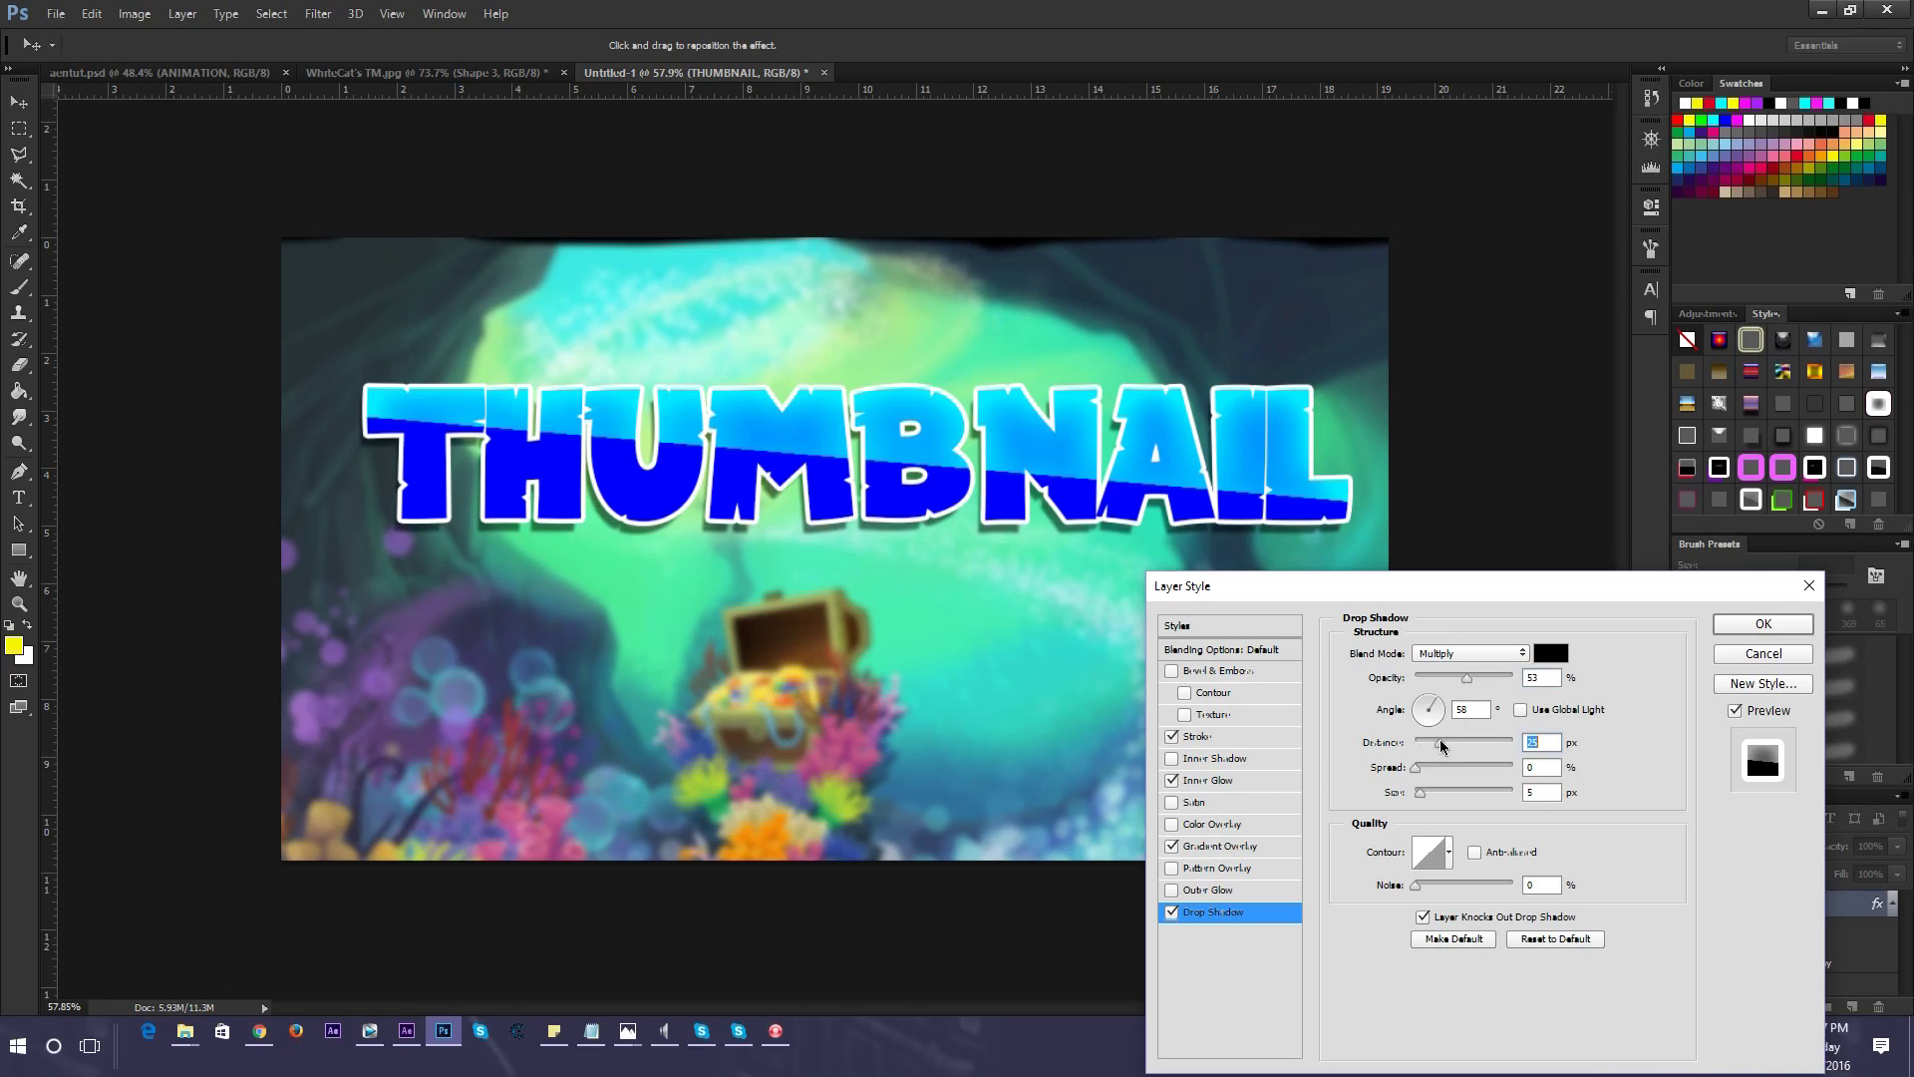
pyautogui.moveTo(1439, 741); pyautogui.dragTo(1442, 741)
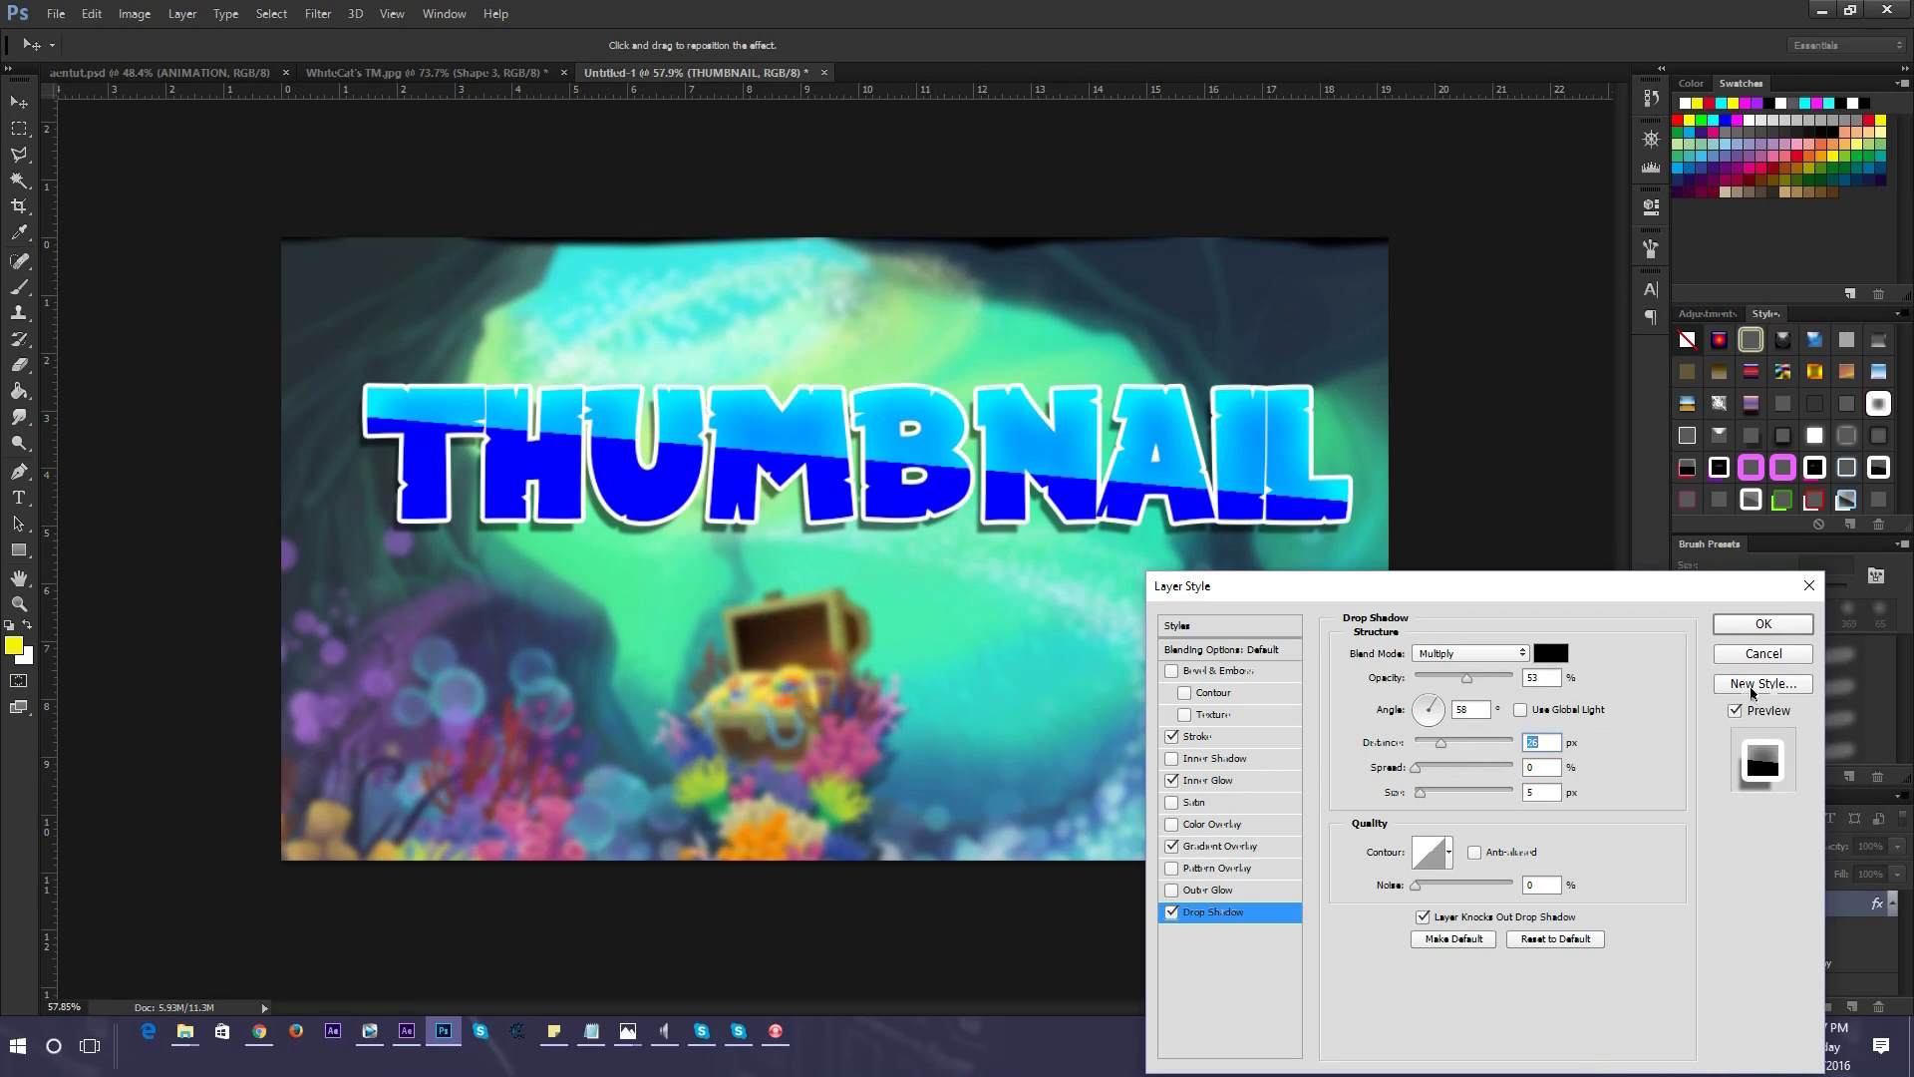
pyautogui.click(1443, 677)
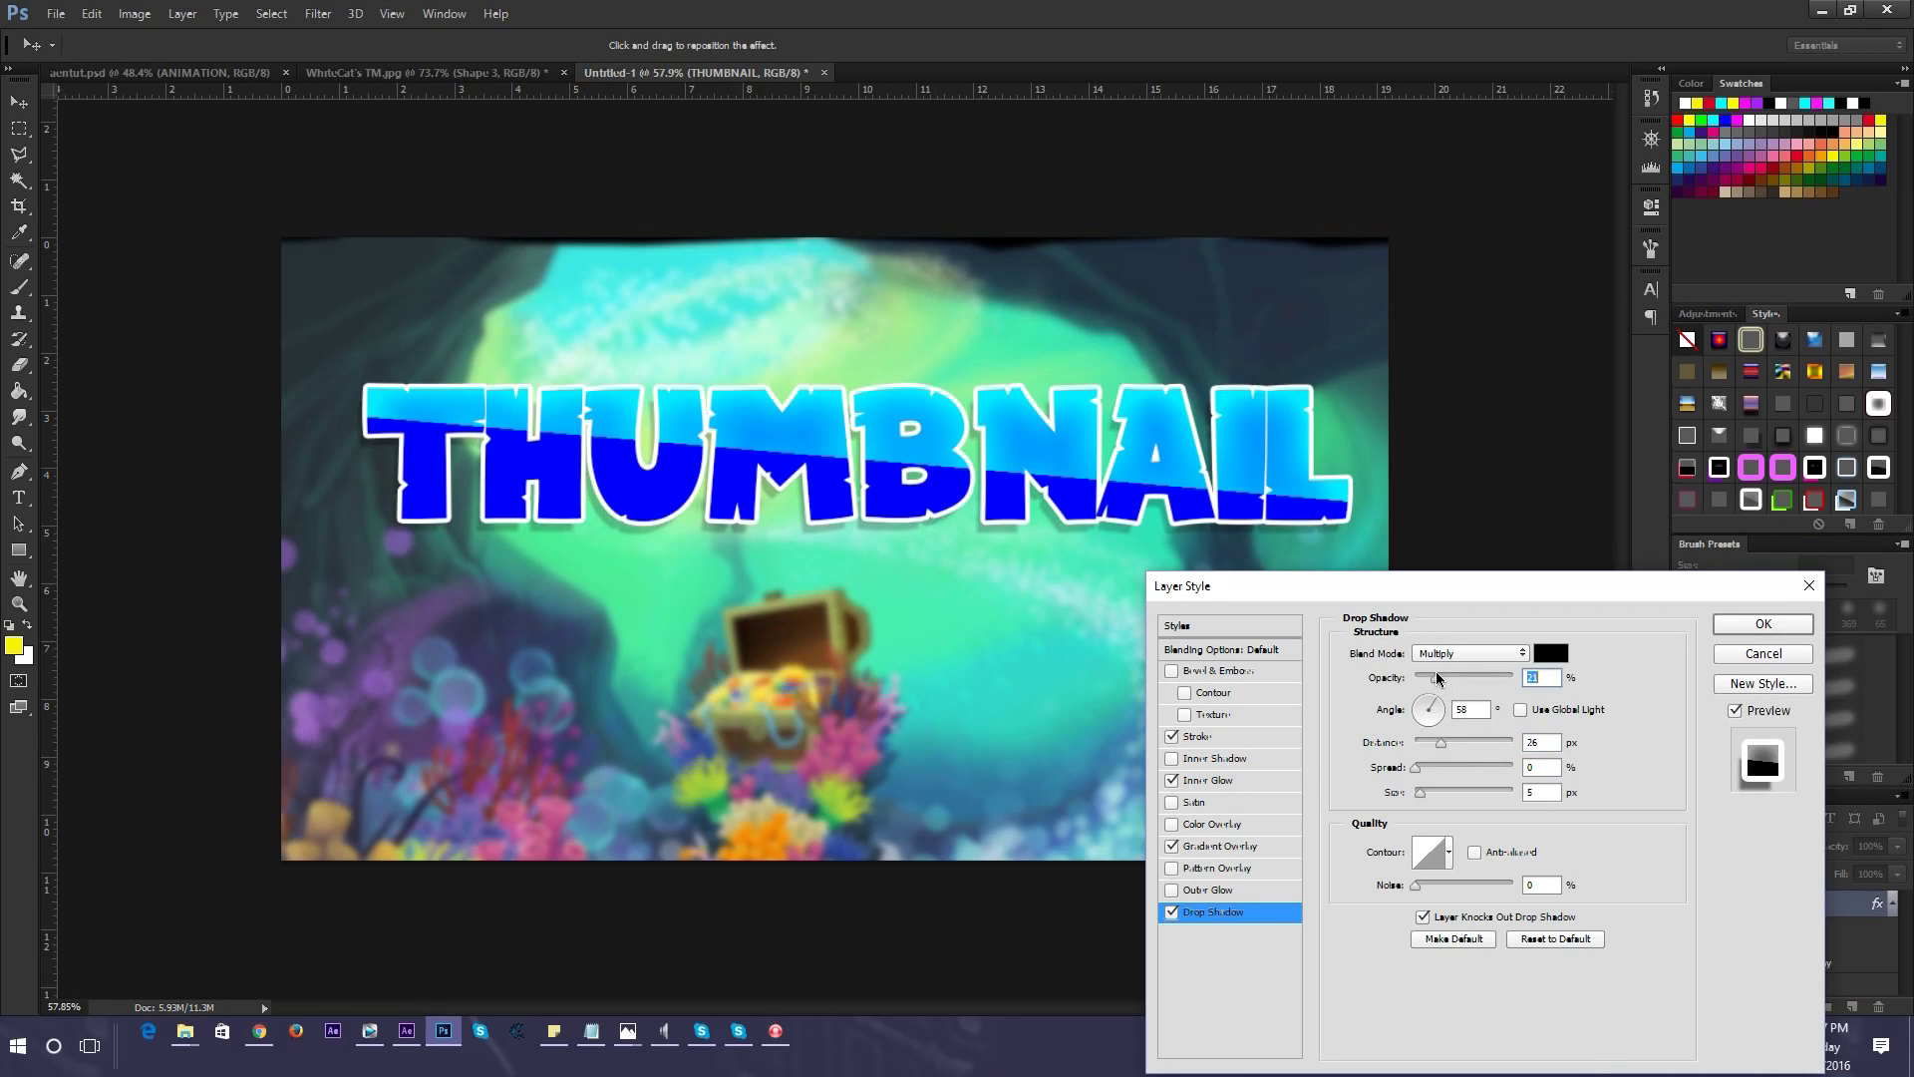
pyautogui.click(1437, 742)
pyautogui.click(1426, 677)
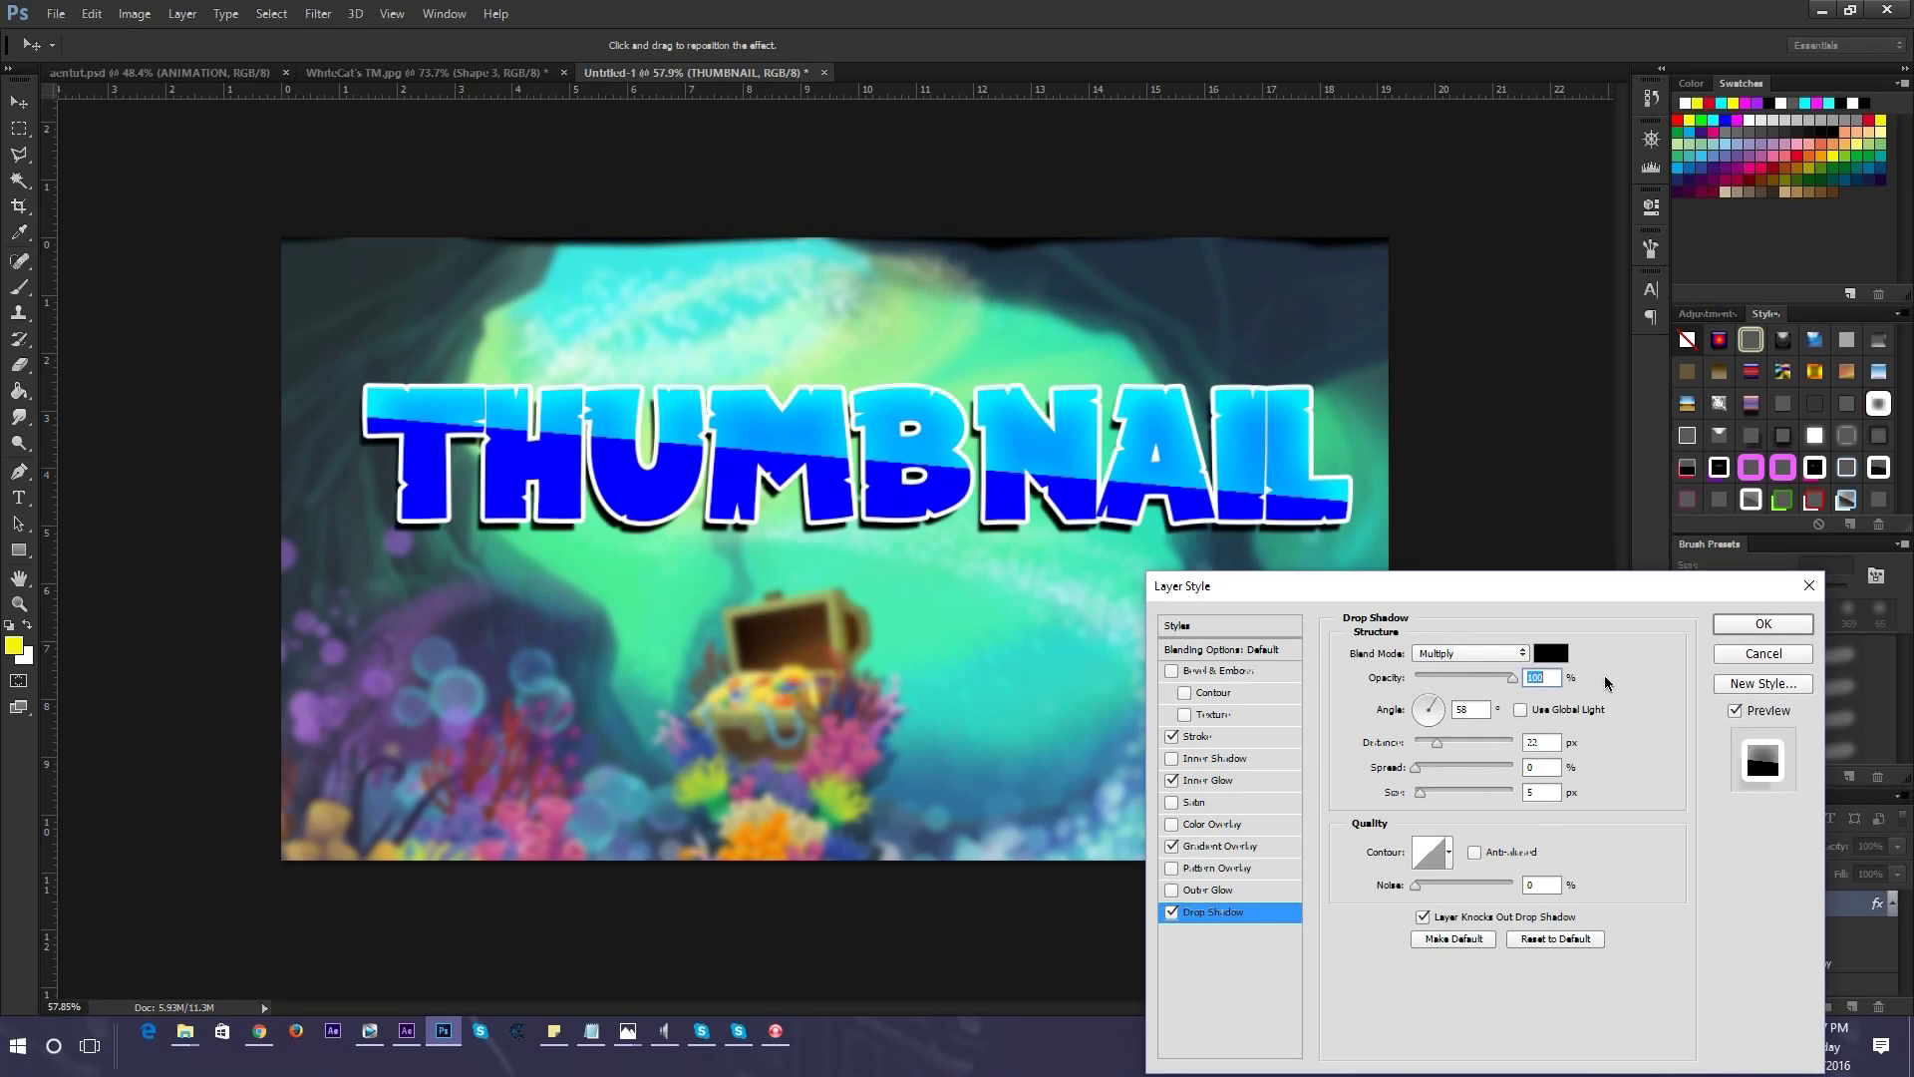
# Set the drop shadow to Normal blend mode and 0 px size, and color it blue 0084ff sampled from the lettering
pyautogui.click(1432, 656)
pyautogui.click(1434, 663)
pyautogui.click(1411, 796)
pyautogui.click(1551, 652)
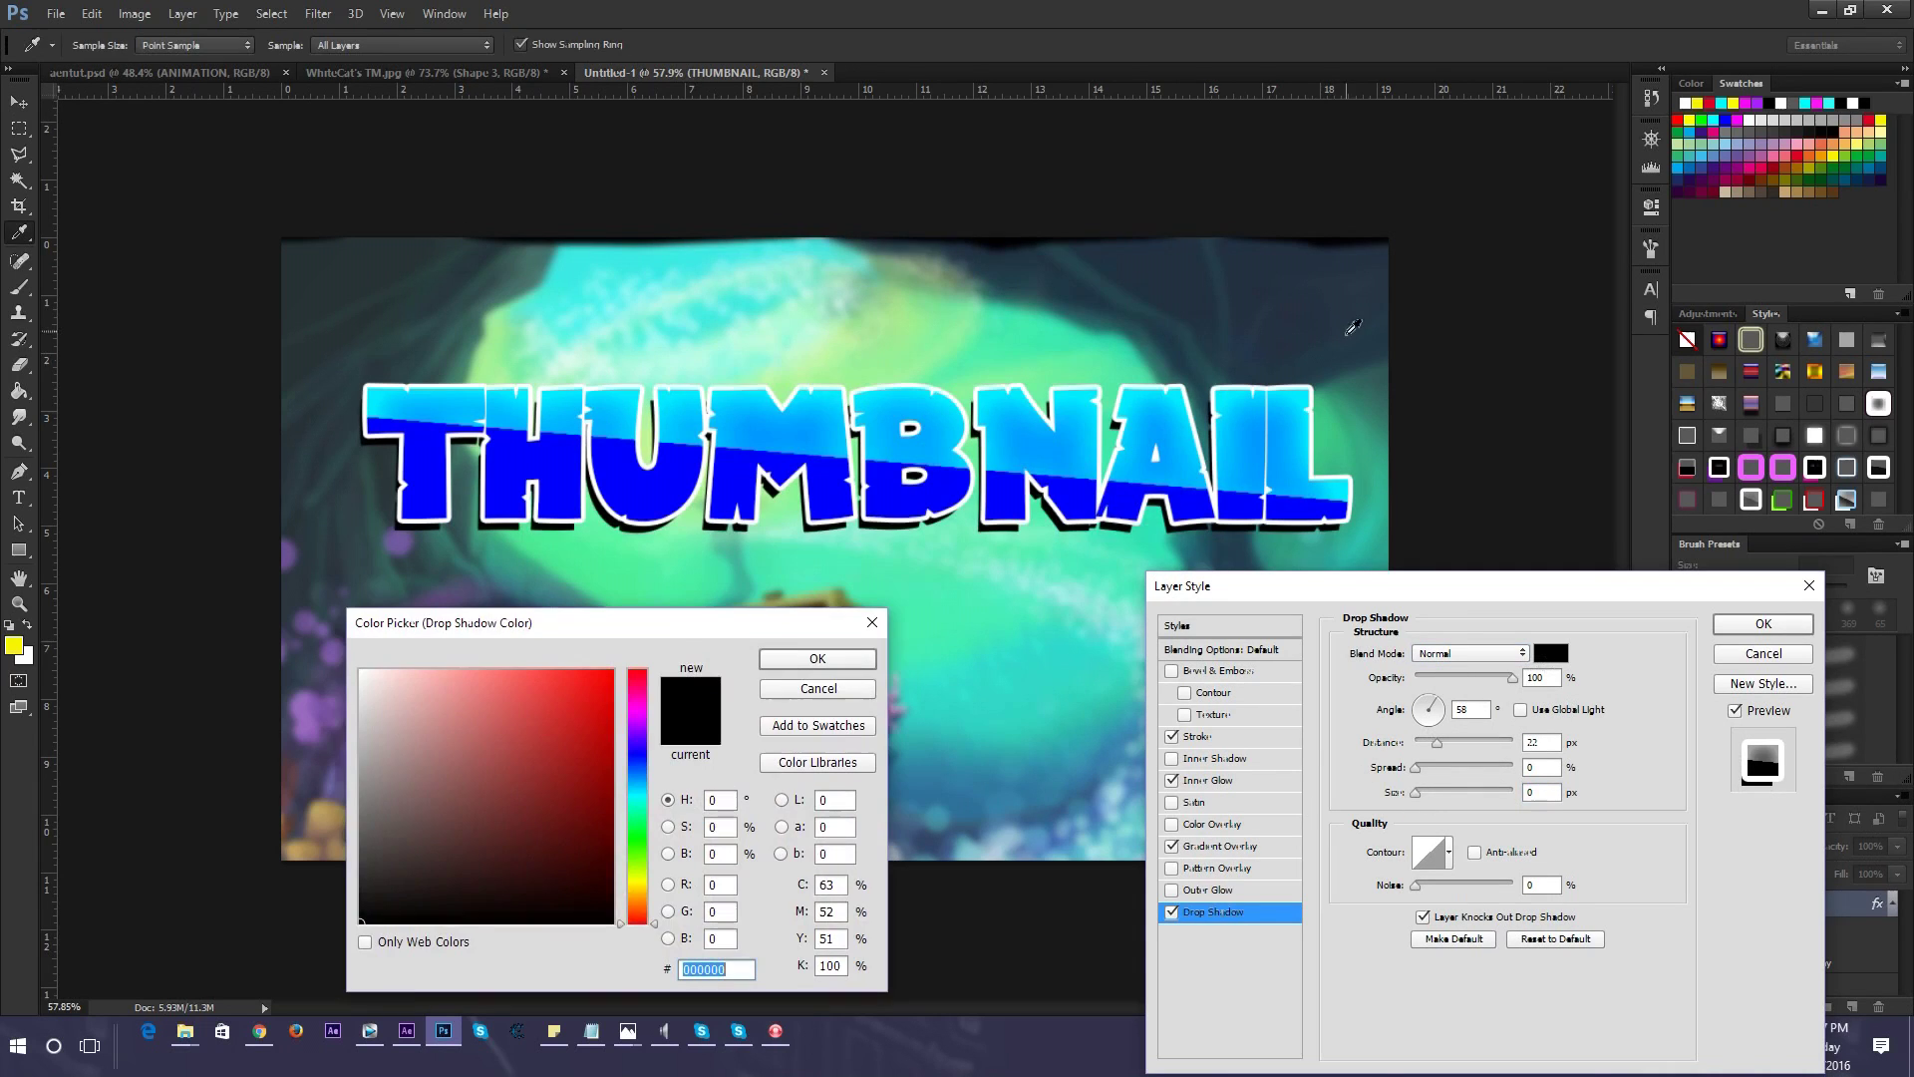
pyautogui.click(1280, 505)
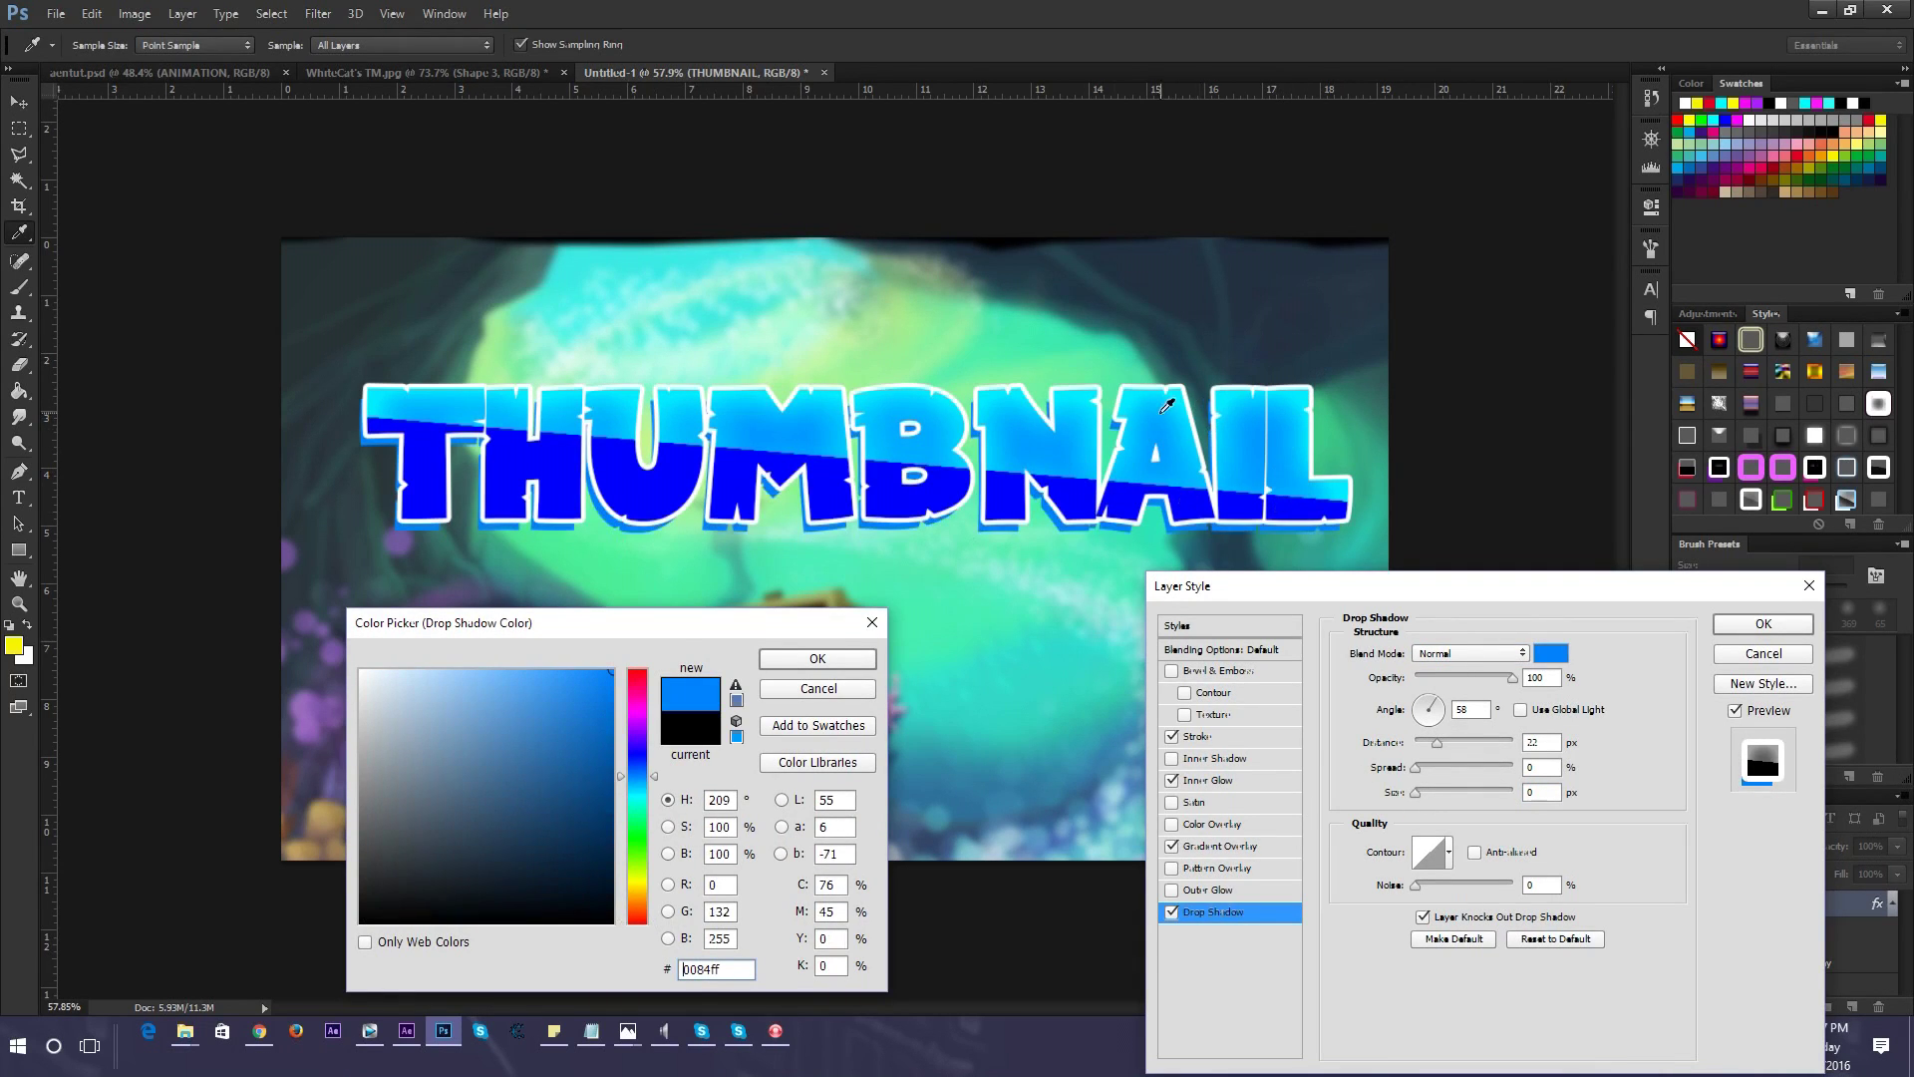
pyautogui.click(817, 659)
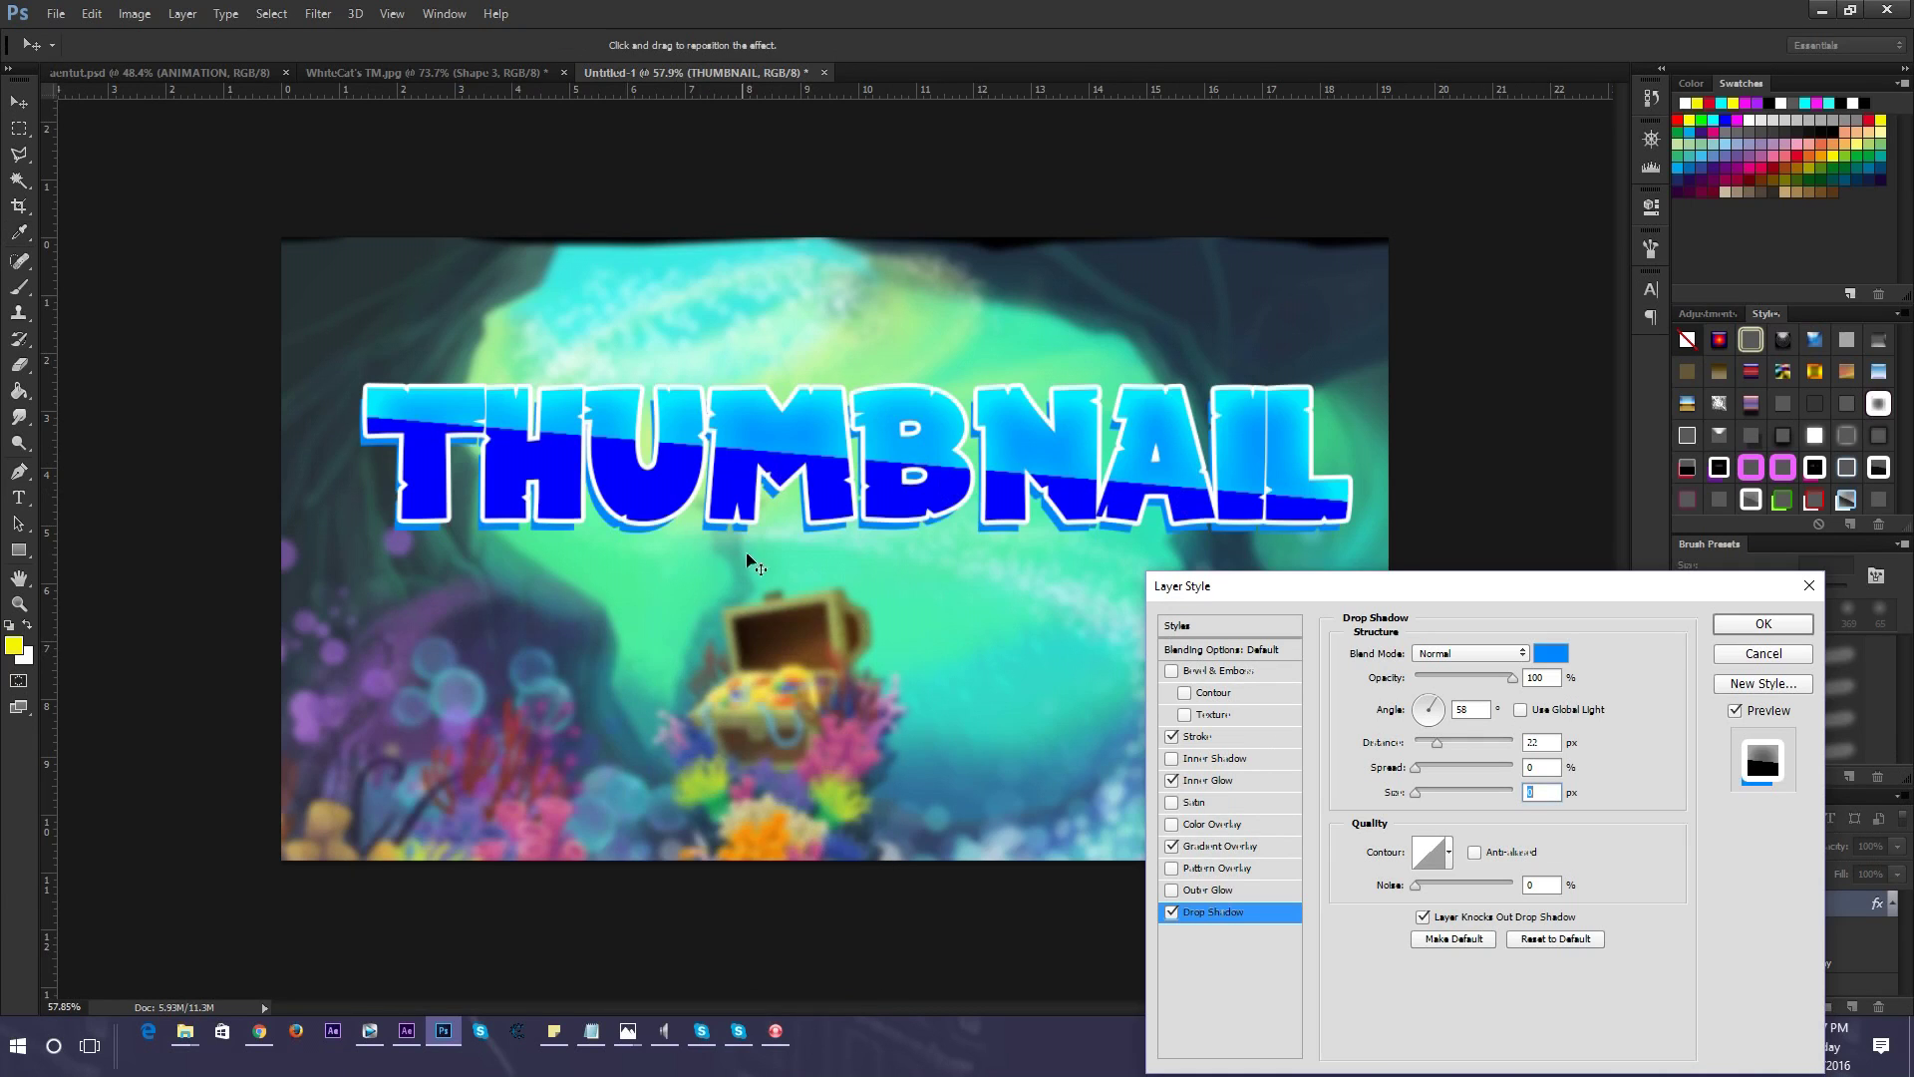
# Add a Pattern Overlay of diagonal stripes to the text at 406% scale and 42% opacity
pyautogui.click(1217, 868)
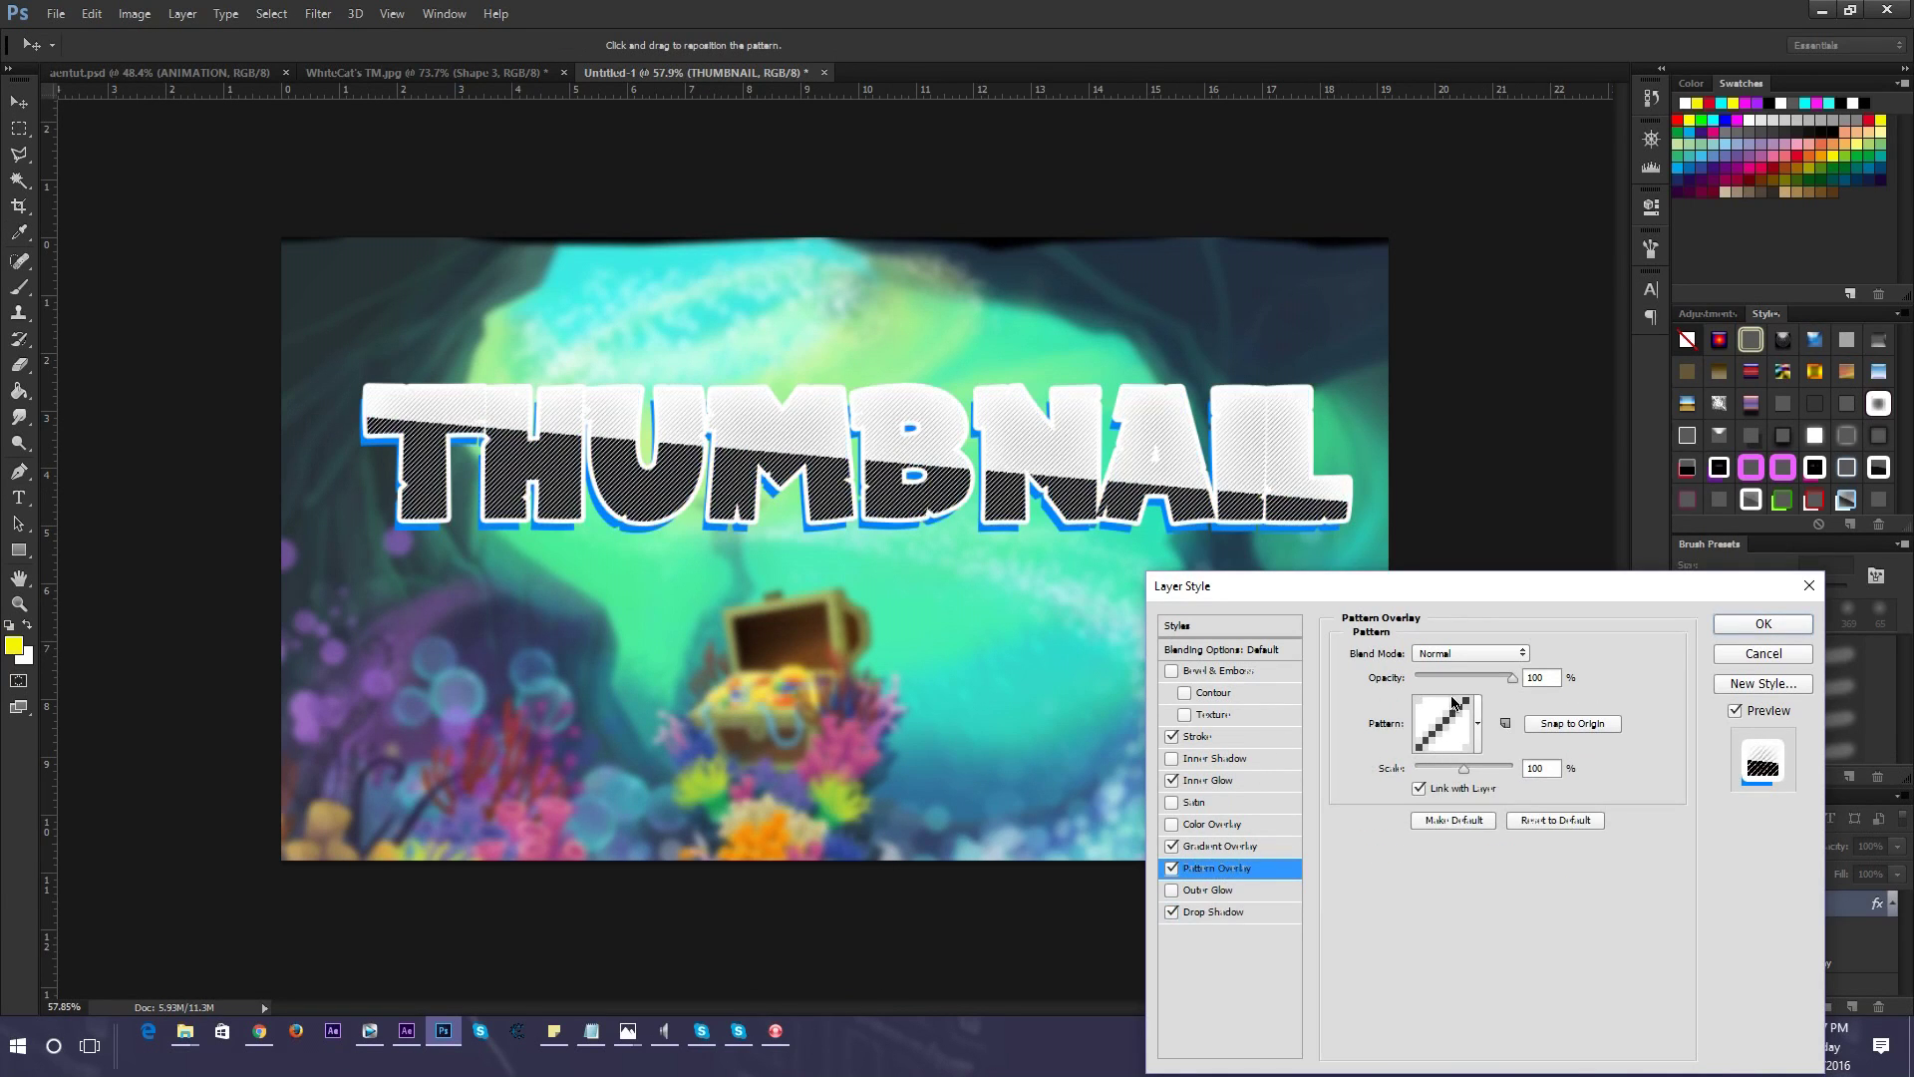
pyautogui.moveTo(1427, 767); pyautogui.dragTo(1483, 772)
pyautogui.click(1458, 743)
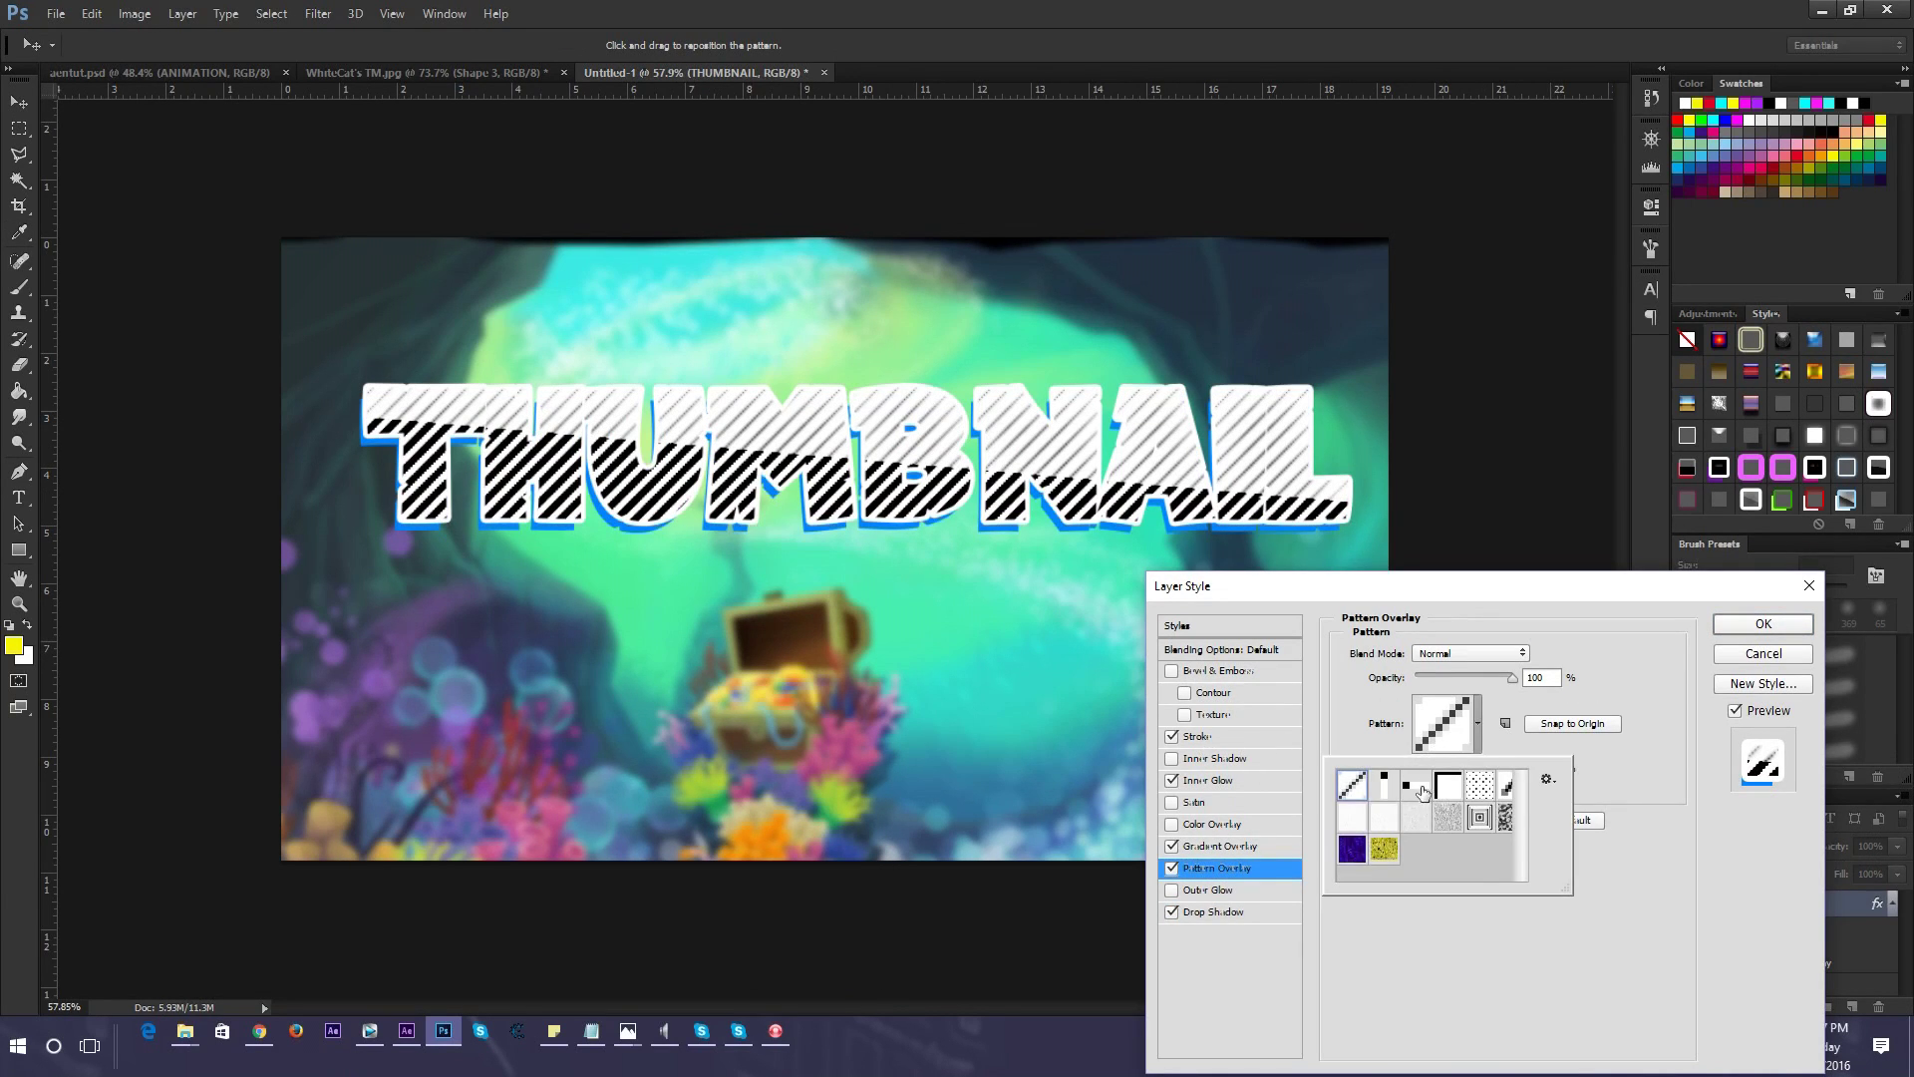
pyautogui.click(1492, 910)
pyautogui.moveTo(1512, 677); pyautogui.dragTo(1456, 677)
# Set the striped pattern overlay's blend mode to Overlay
pyautogui.click(1456, 653)
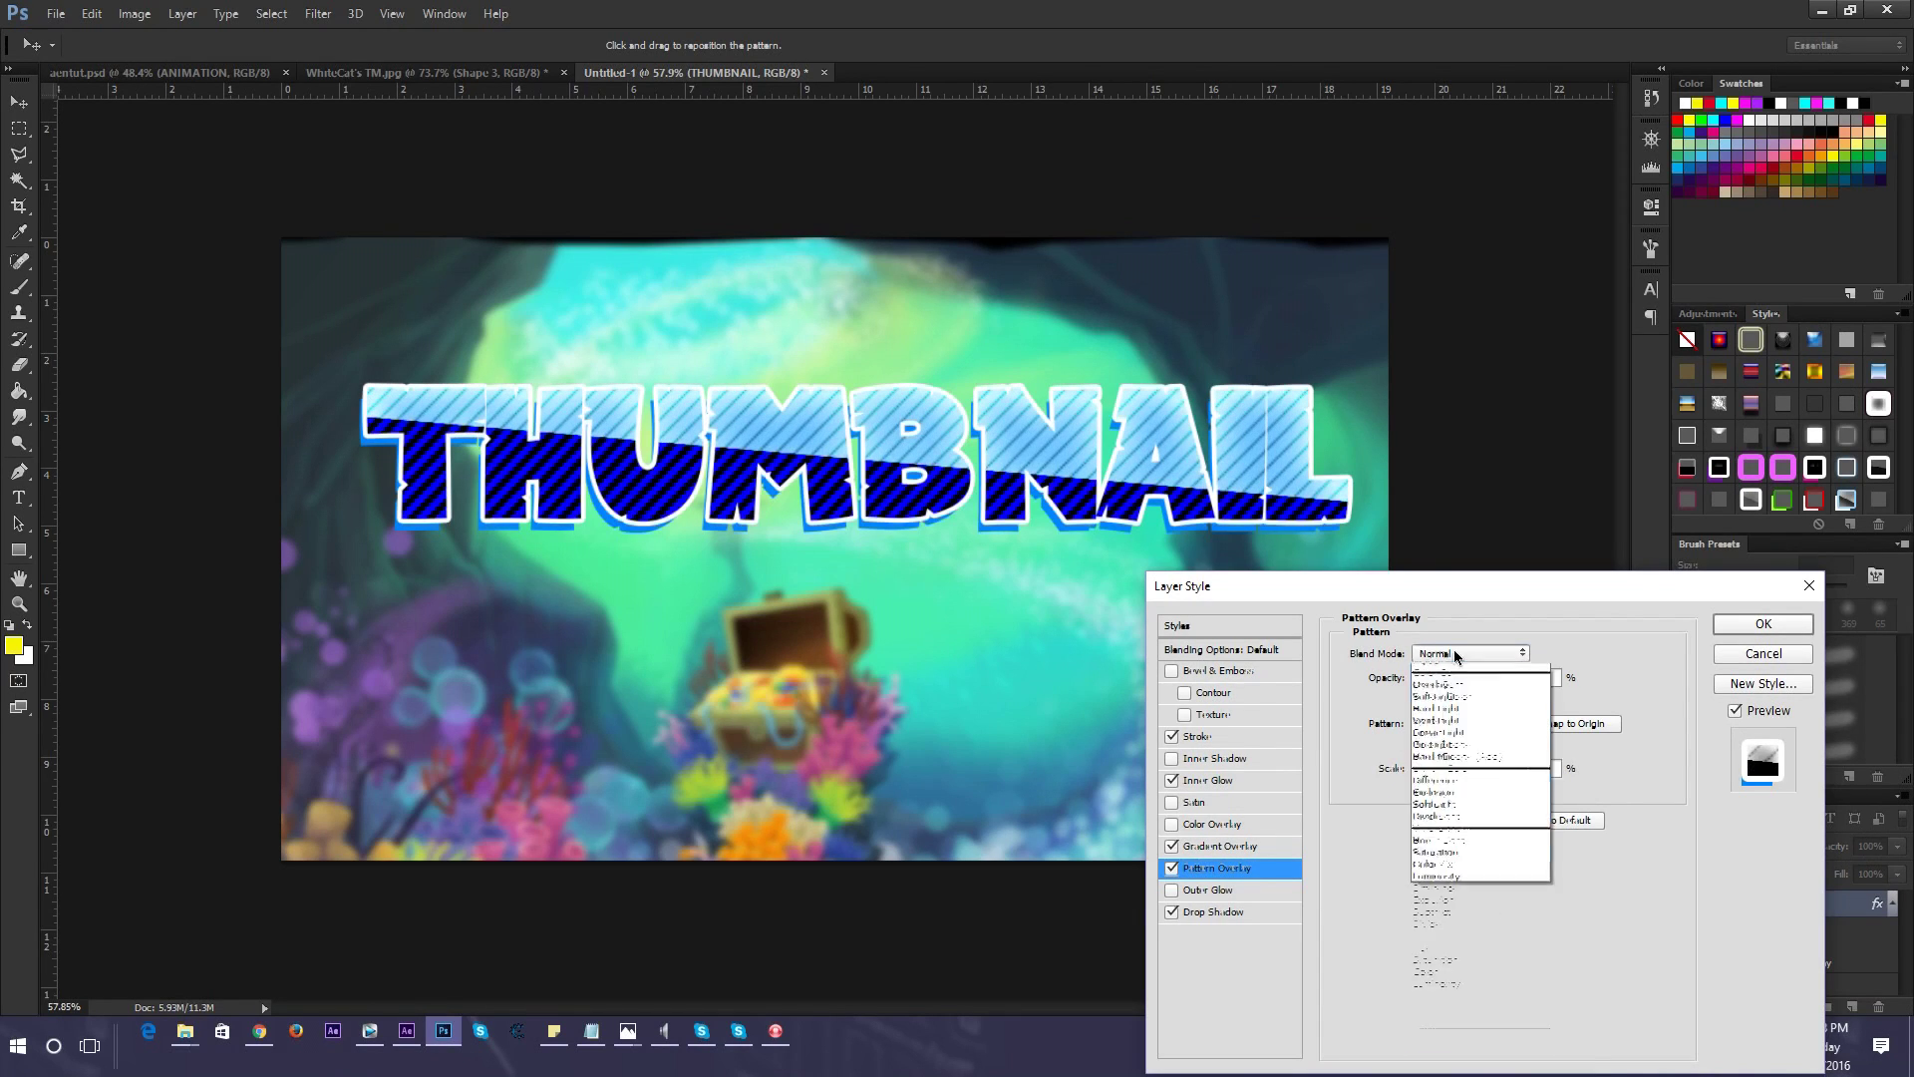
pyautogui.click(1455, 655)
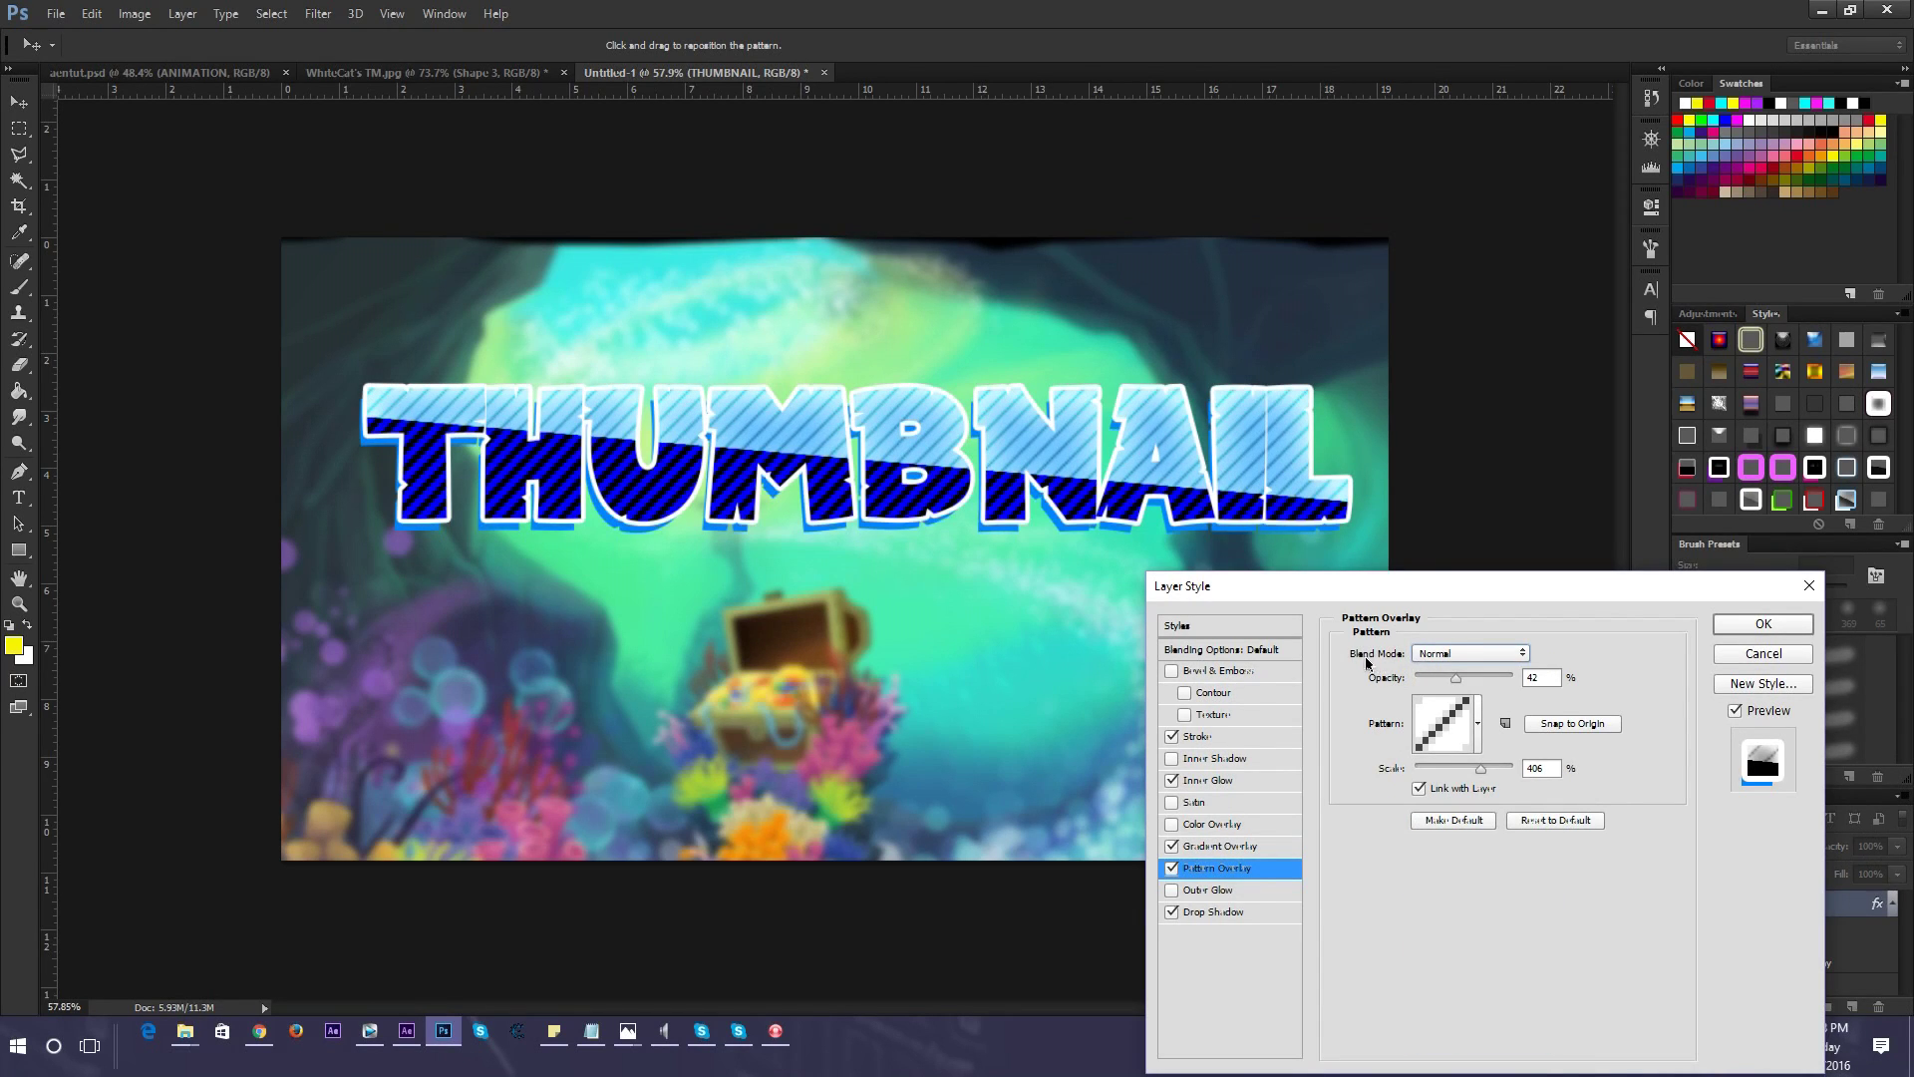
pyautogui.click(1456, 653)
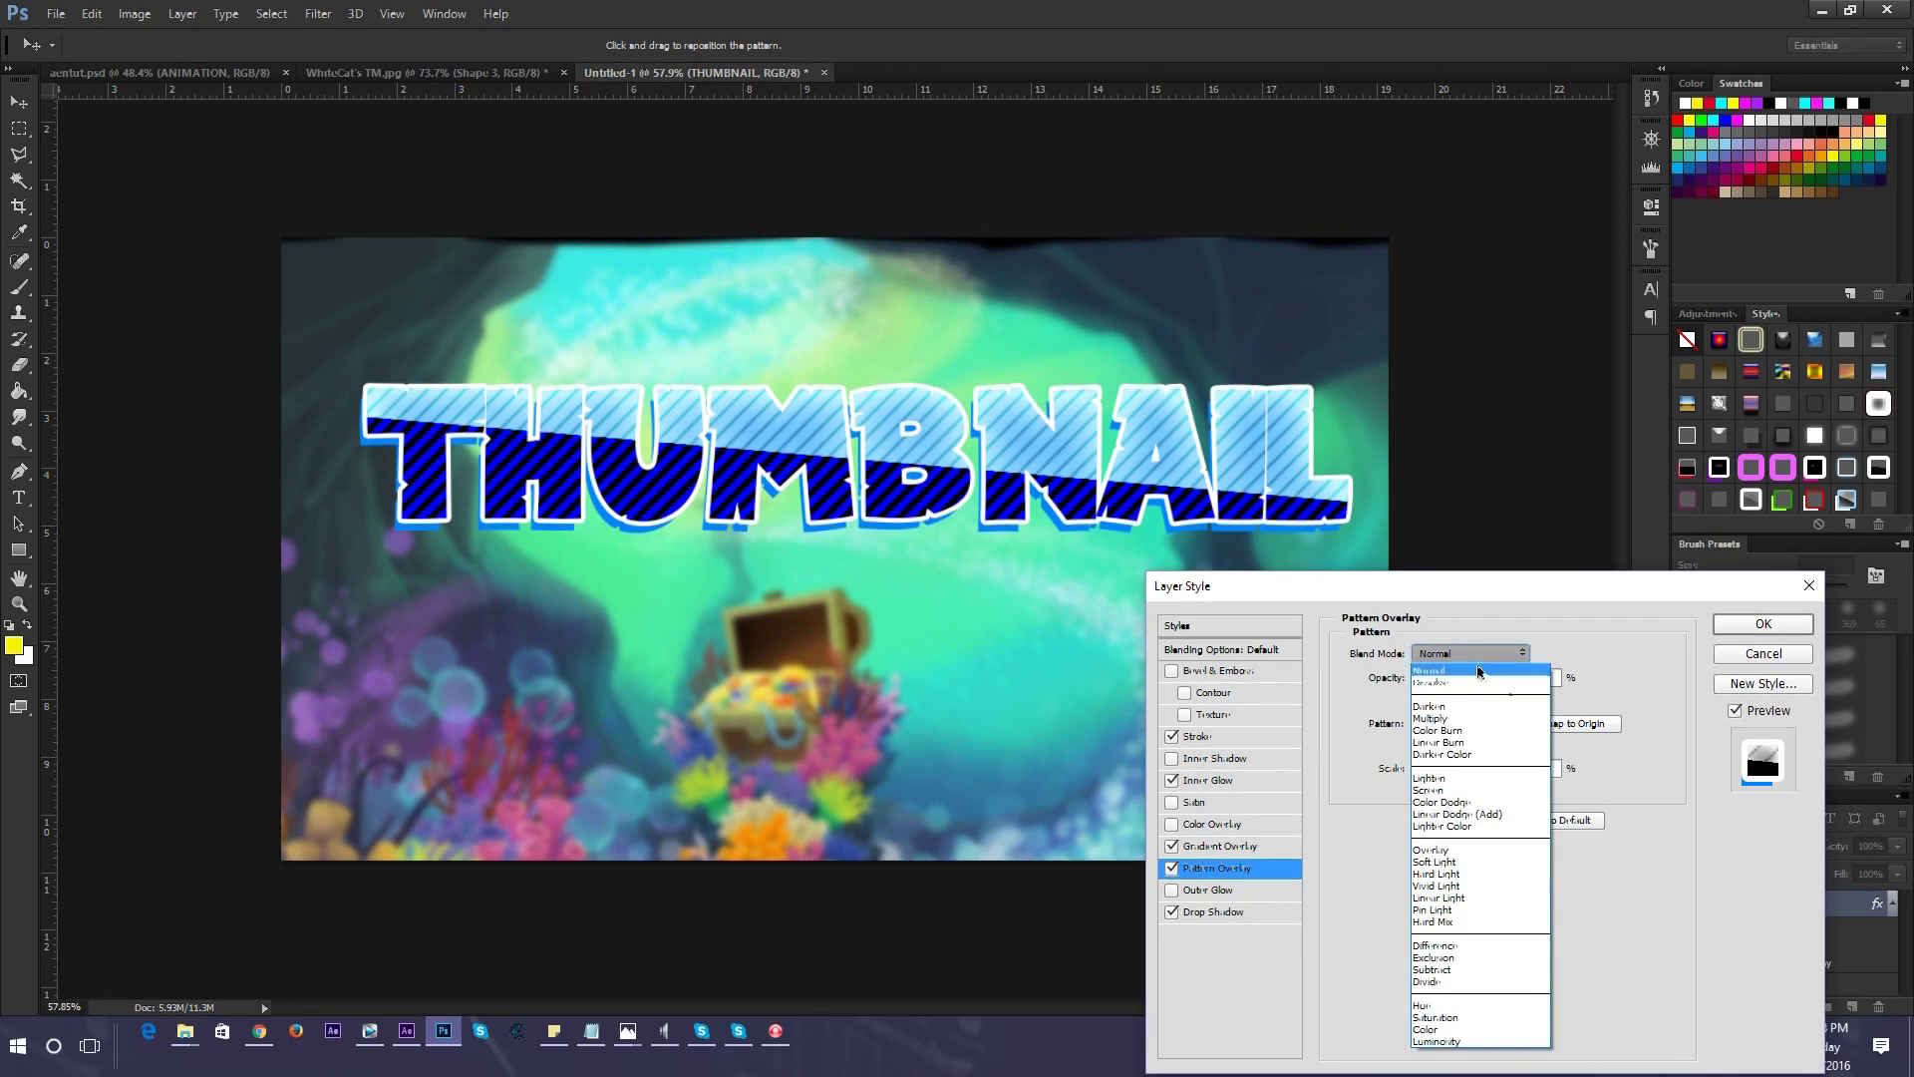
pyautogui.click(1475, 848)
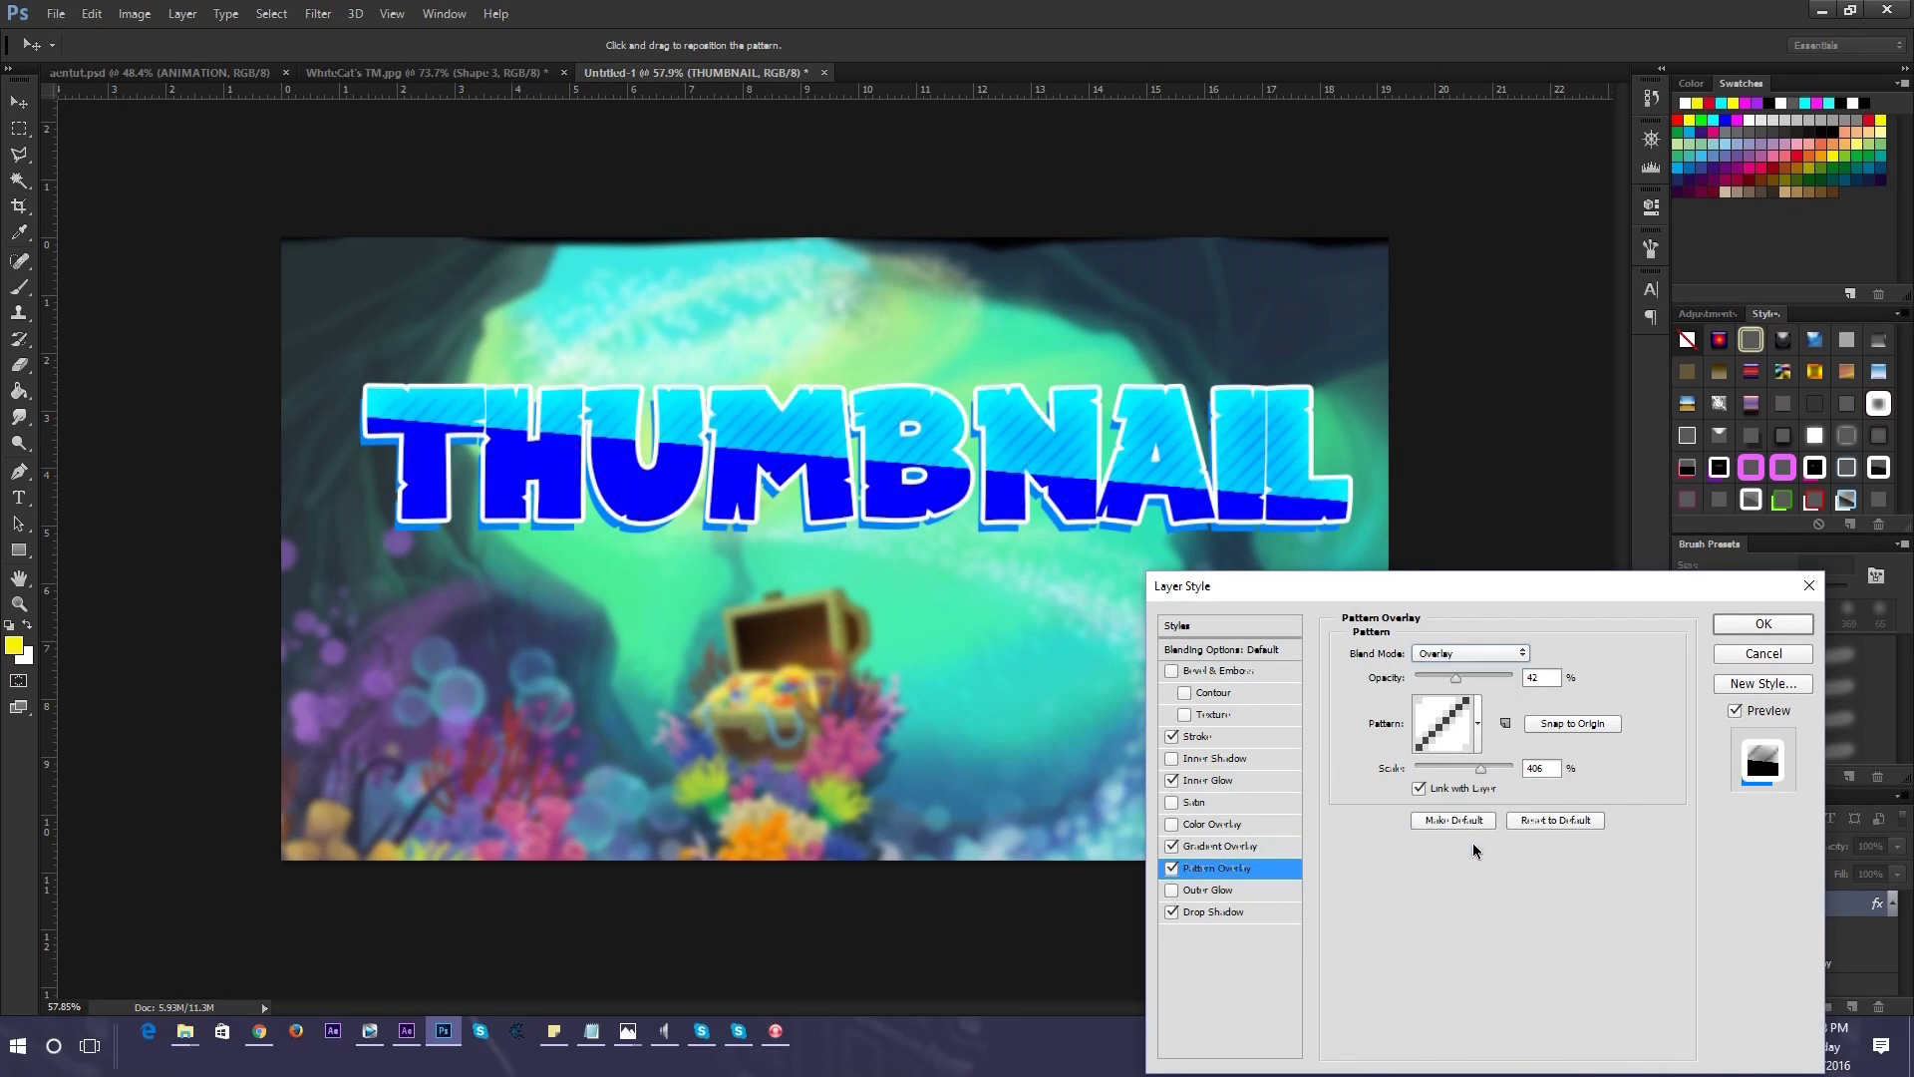
# Lower the opacity of the striped pattern overlay, and adjust the opacity of the Color Burn gradient overlay on the text
pyautogui.click(1456, 653)
pyautogui.click(1447, 667)
pyautogui.moveTo(1453, 680); pyautogui.dragTo(1440, 679)
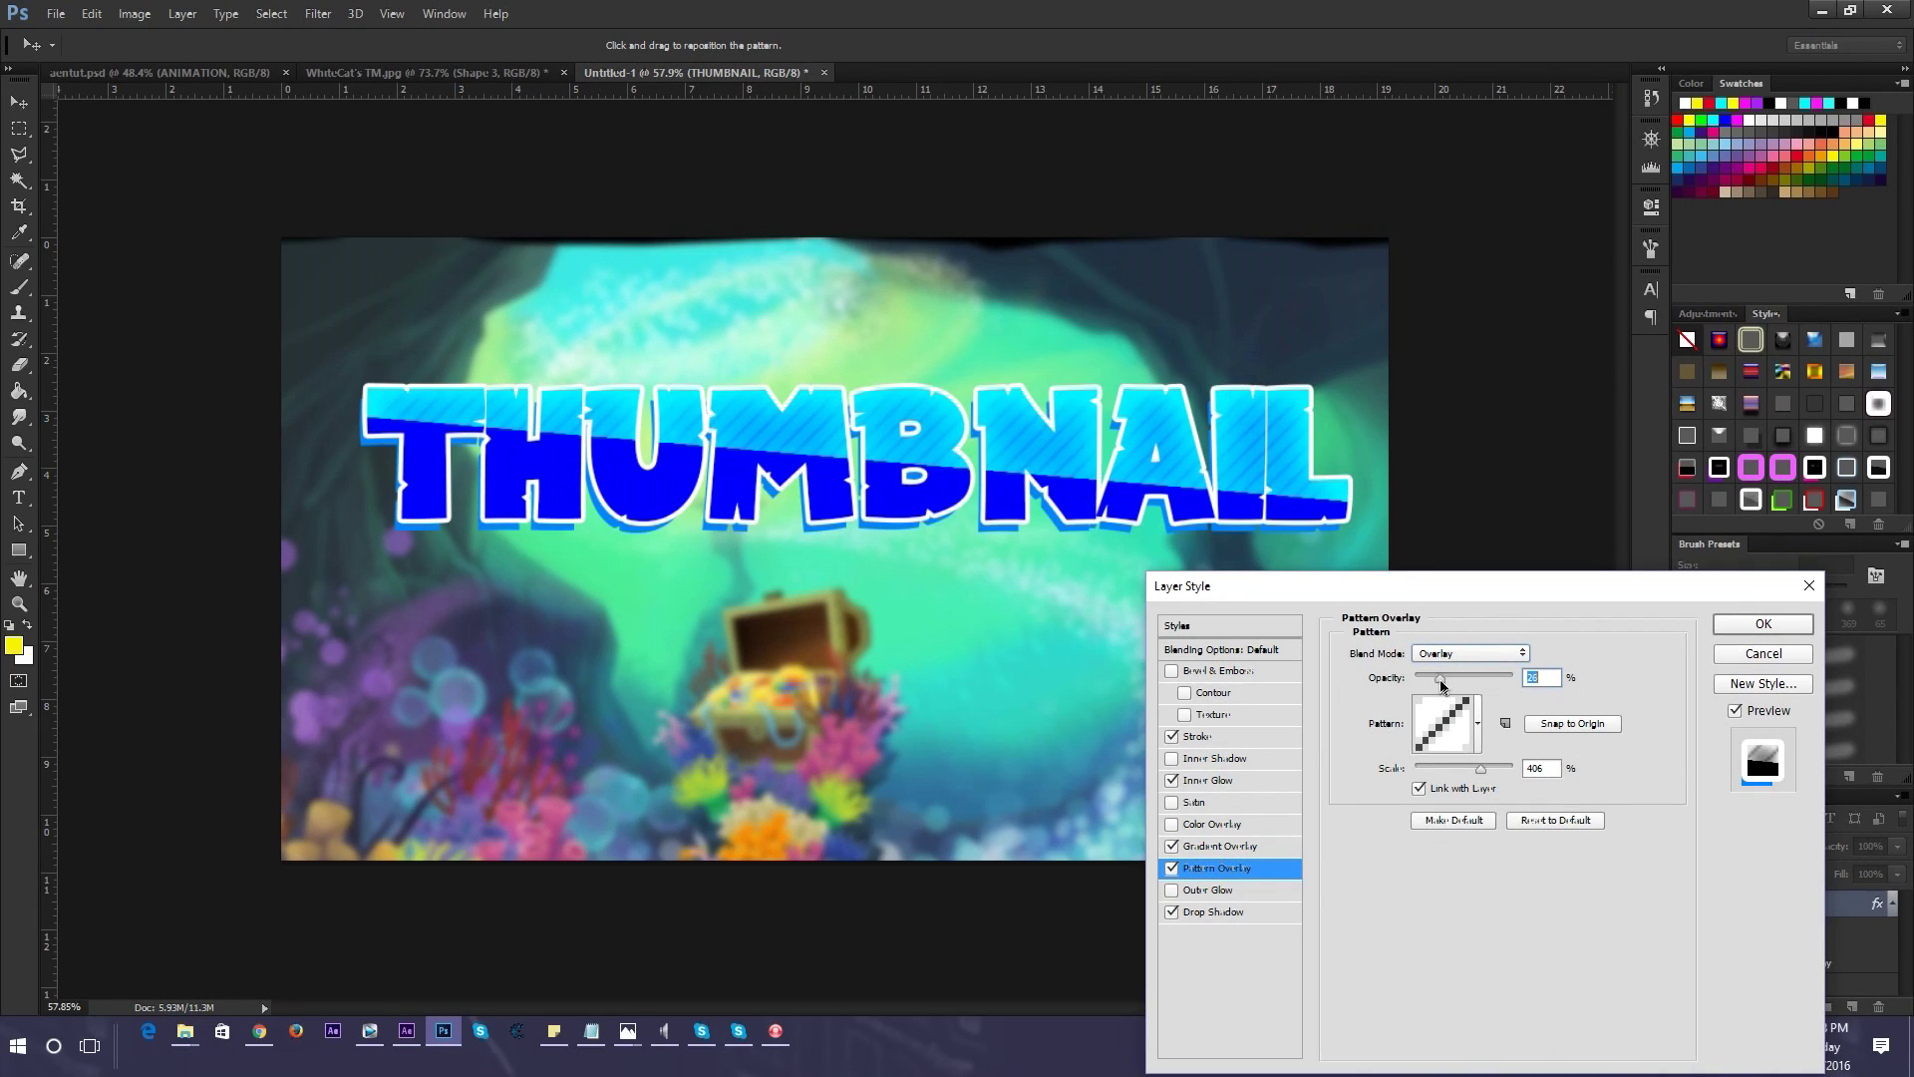
pyautogui.click(1238, 847)
pyautogui.moveTo(1476, 671); pyautogui.dragTo(1487, 672)
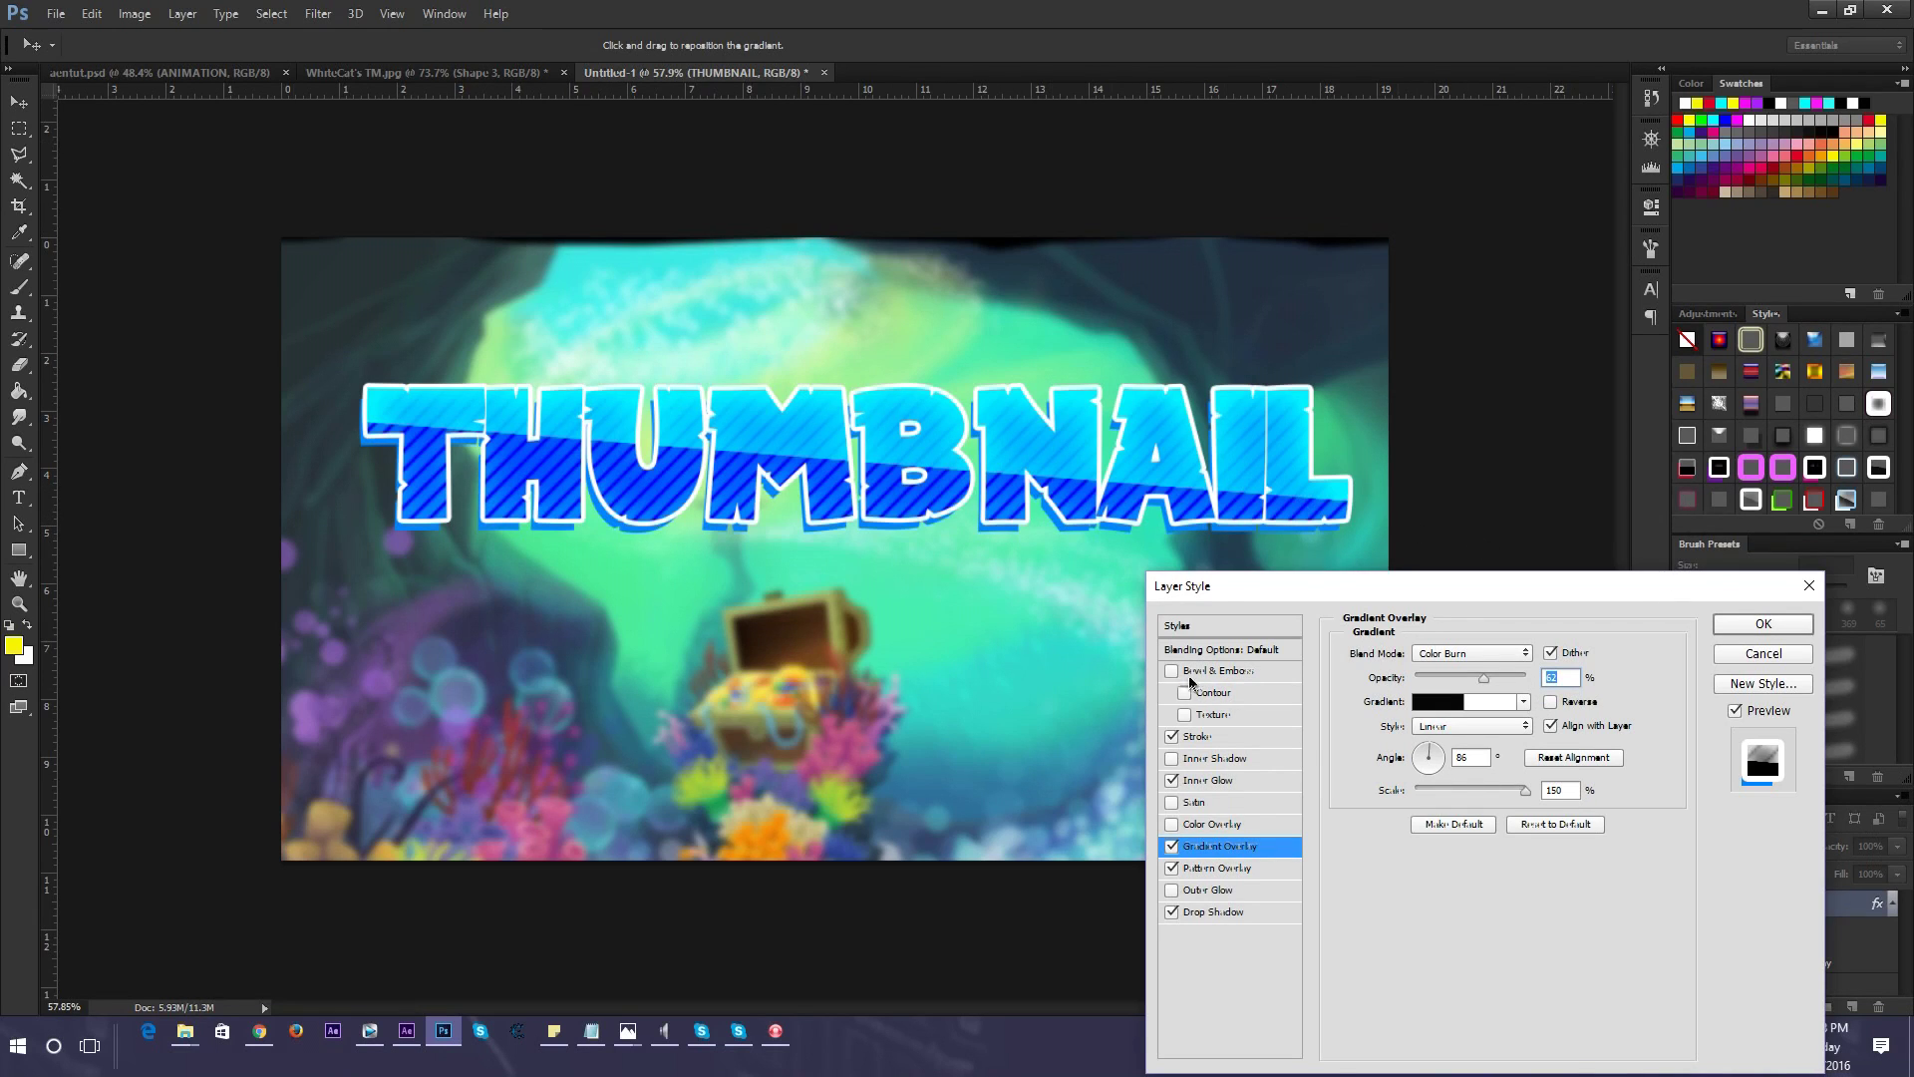
# Add an Inner Bevel to the text with 0% shadow opacity and a depth of about 376%
pyautogui.click(1218, 672)
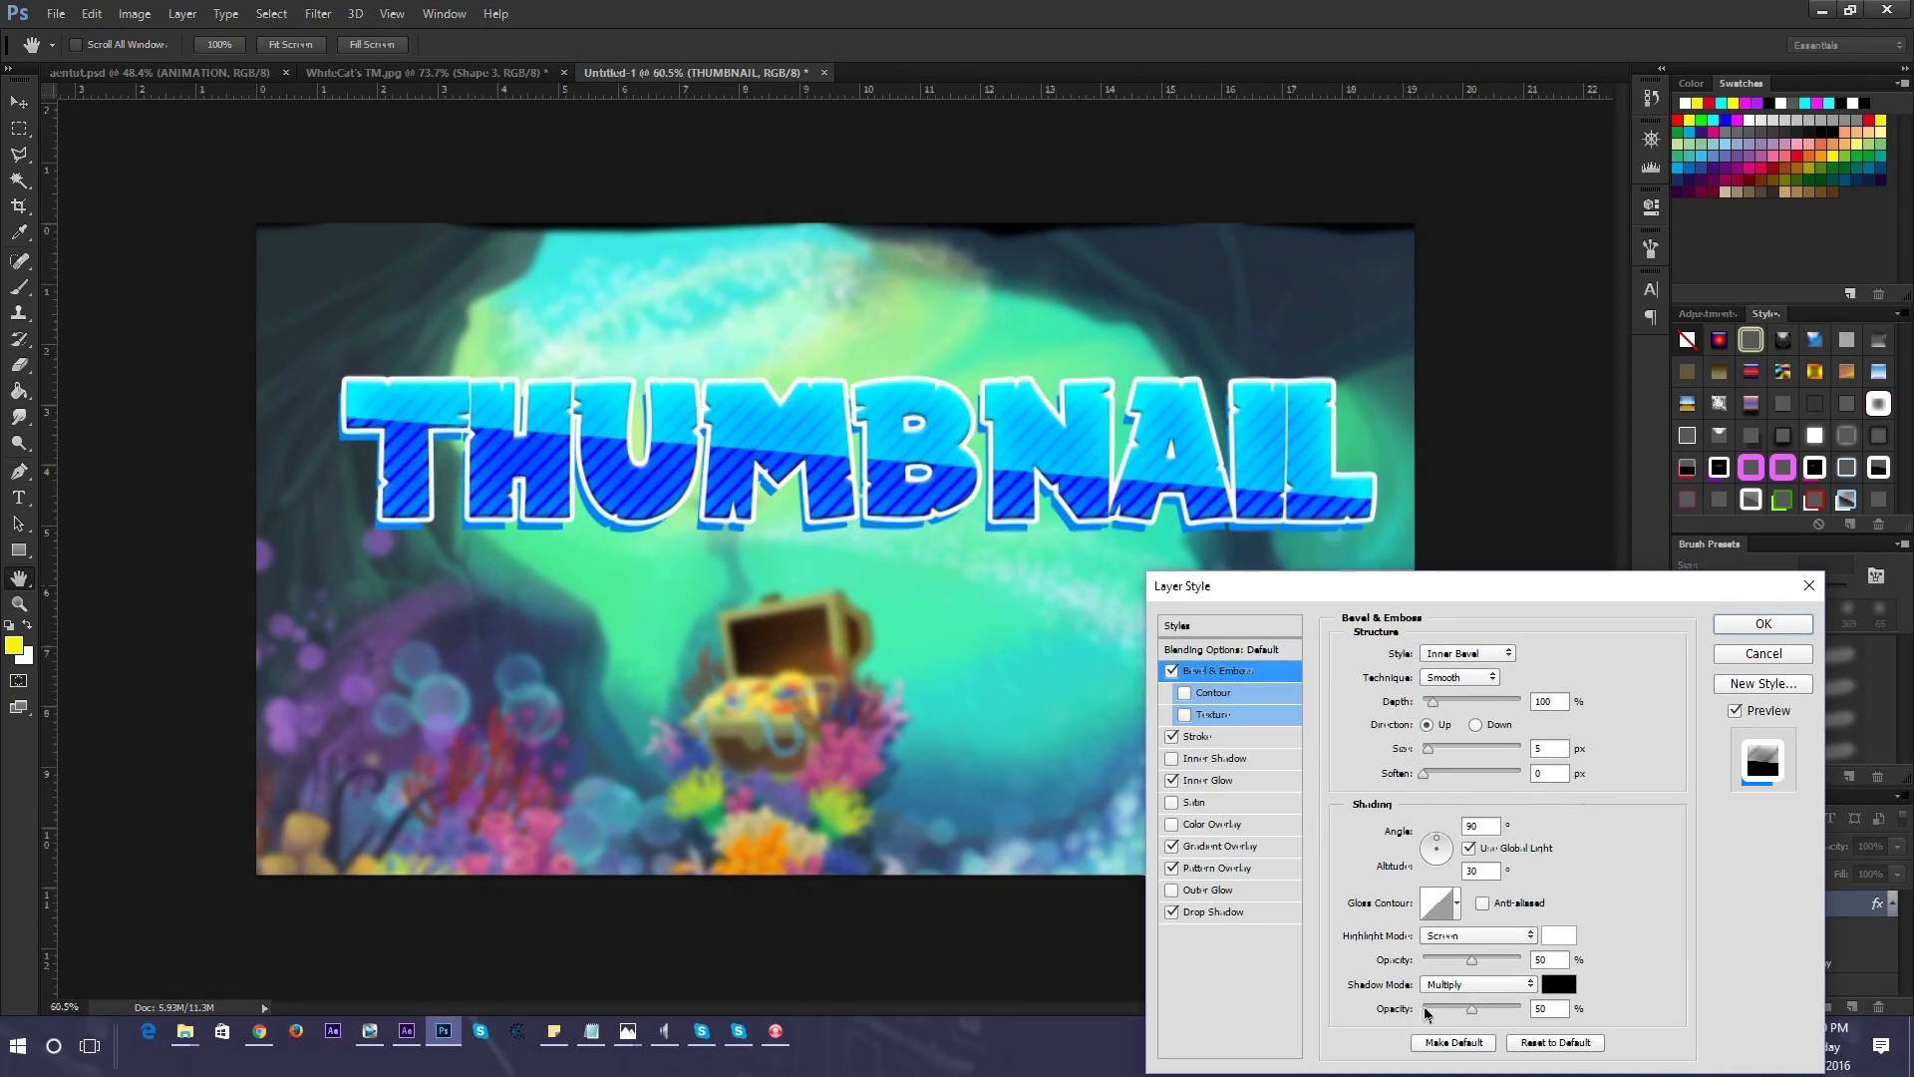
pyautogui.moveTo(1454, 1003); pyautogui.dragTo(1424, 1007)
pyautogui.moveTo(1433, 701); pyautogui.dragTo(1460, 694)
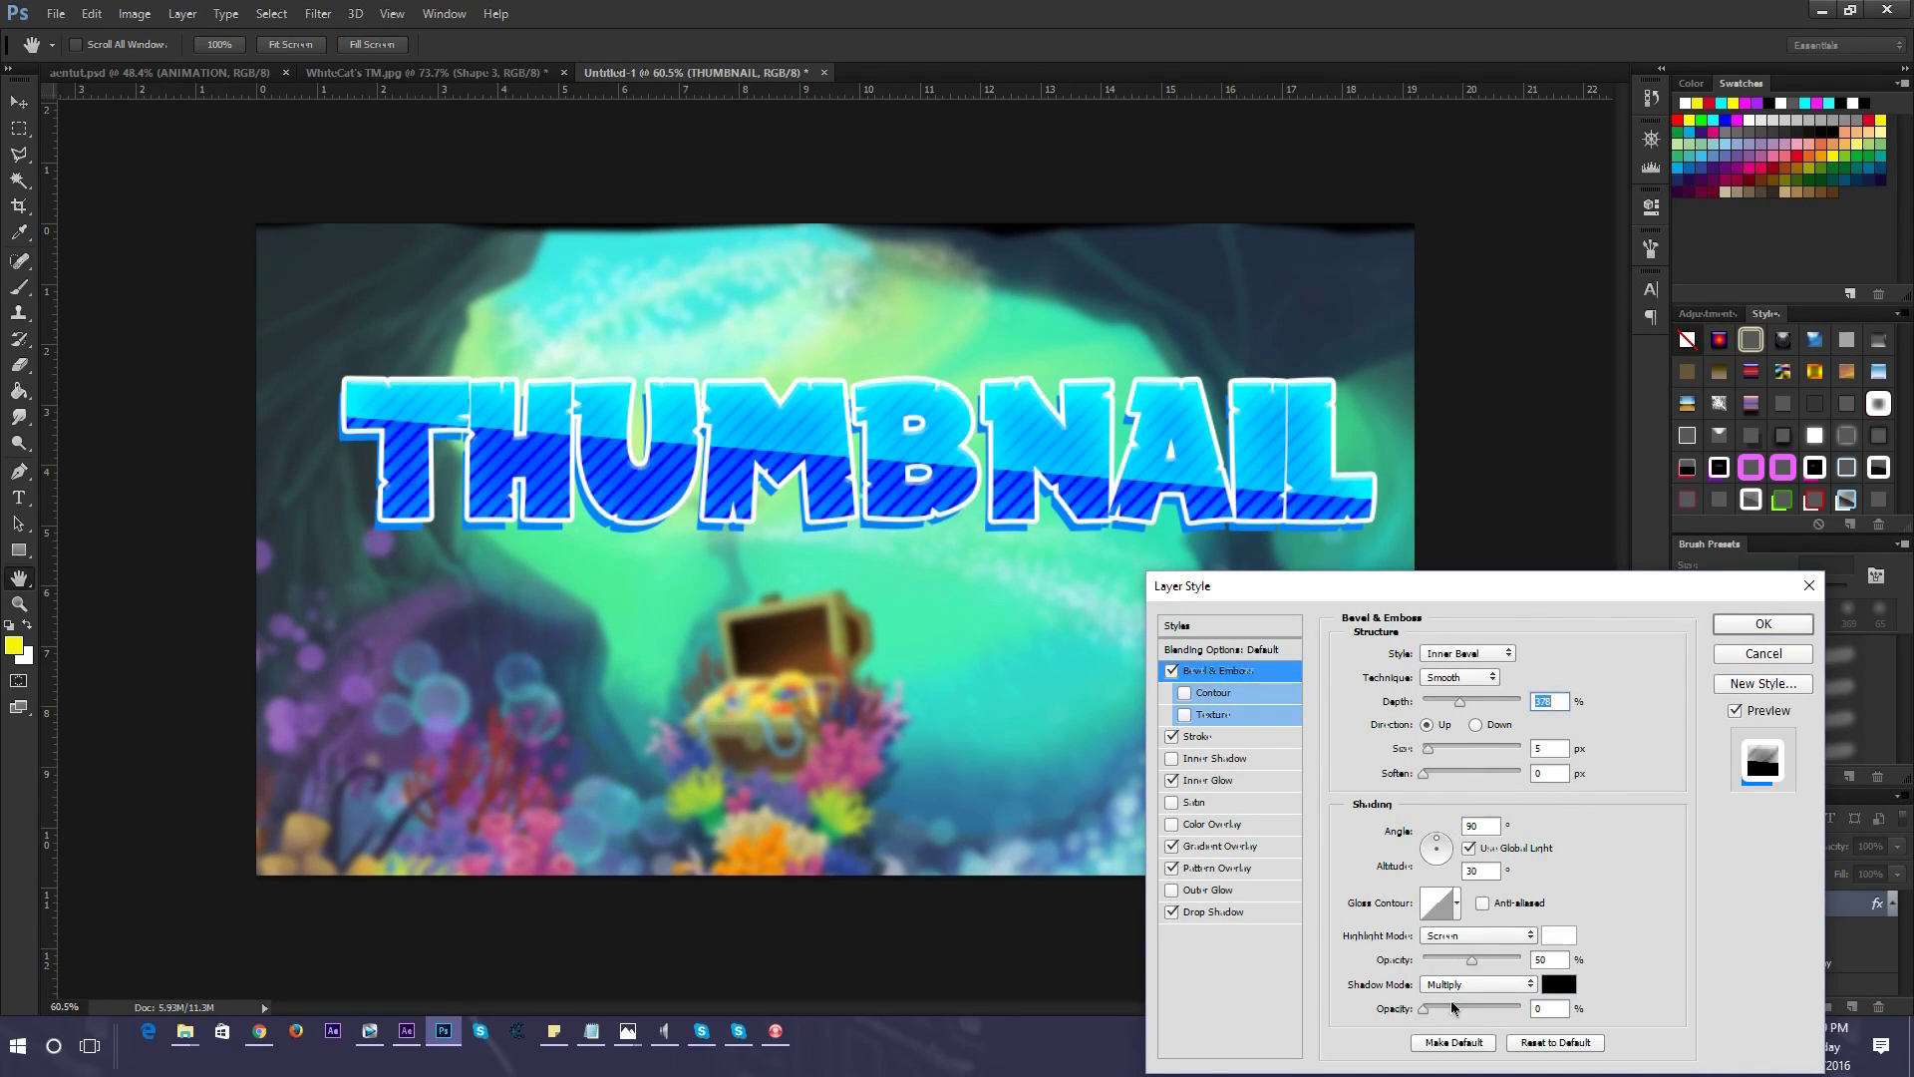
# Set the bevel's highlight mode to Color Dodge at 100% opacity and apply the layer style
pyautogui.click(1473, 937)
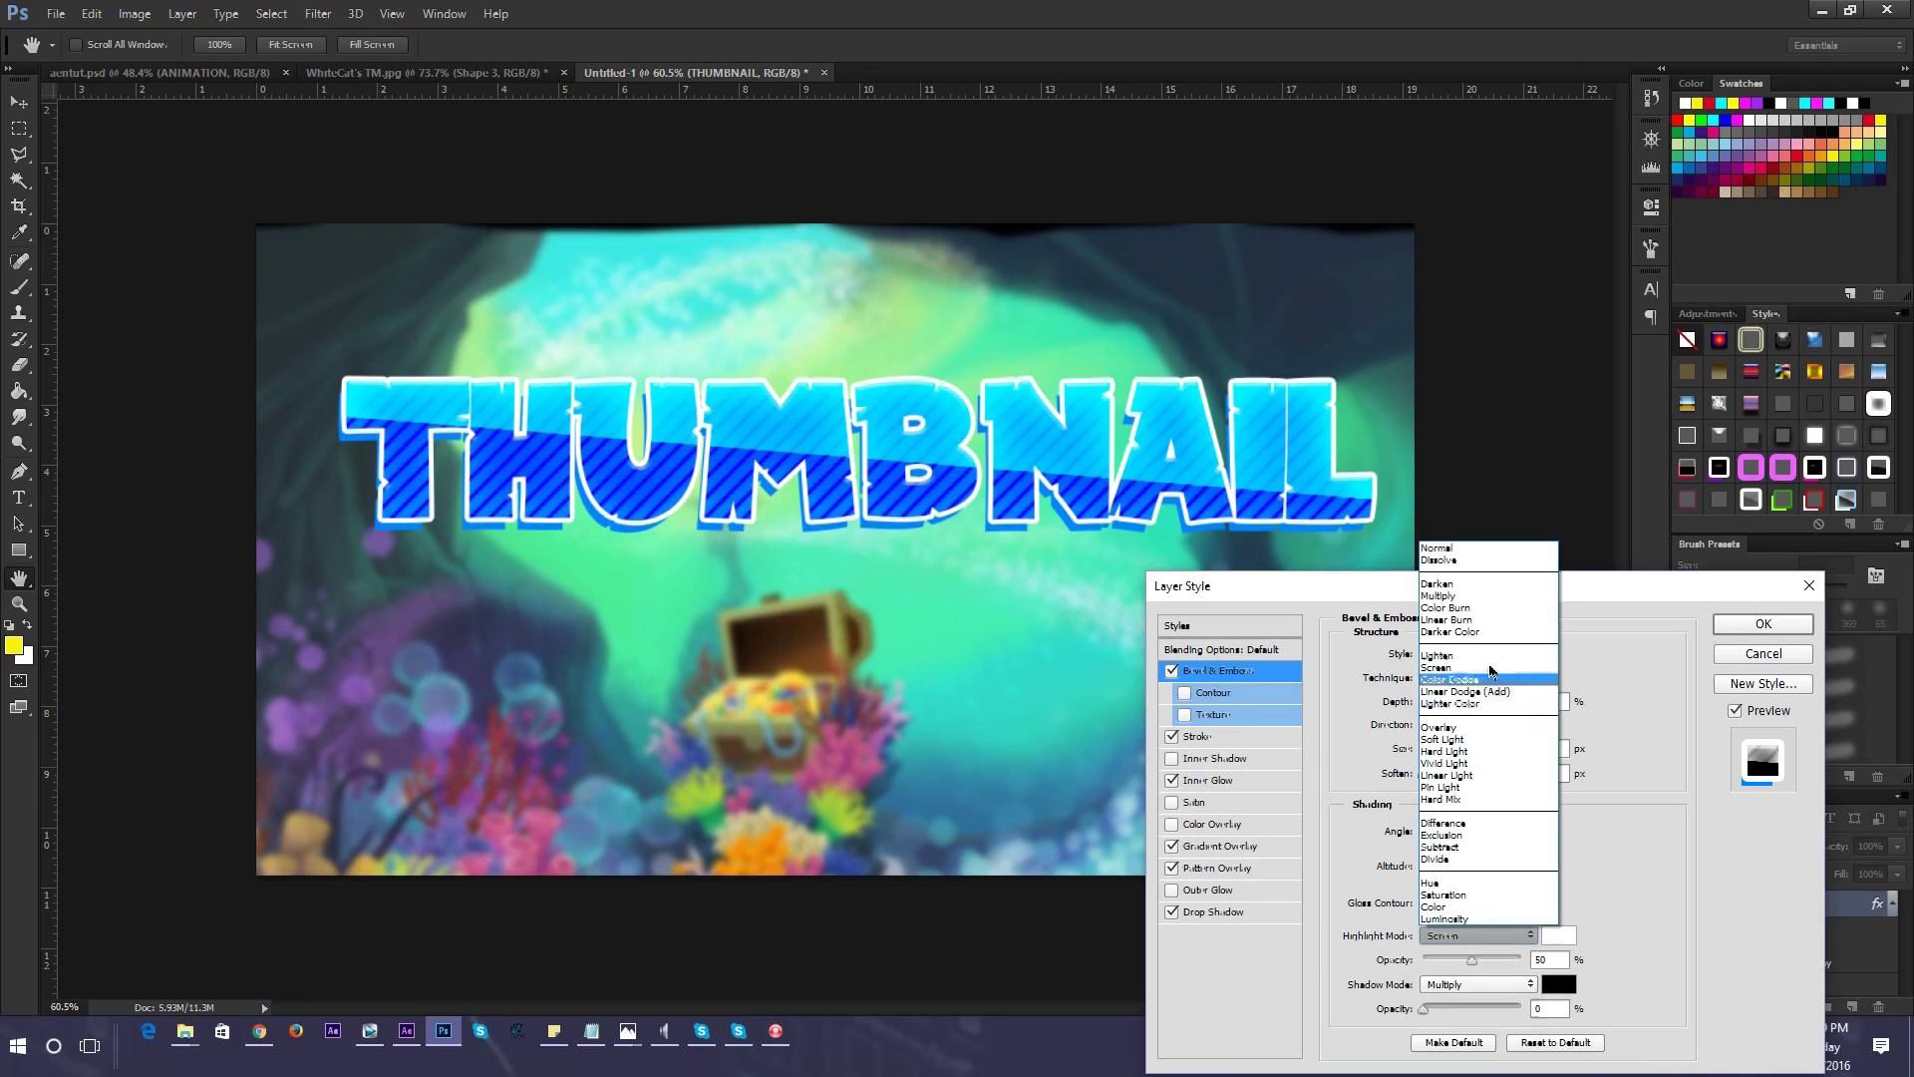
pyautogui.click(1456, 549)
pyautogui.moveTo(1471, 960); pyautogui.dragTo(1526, 959)
pyautogui.click(1495, 936)
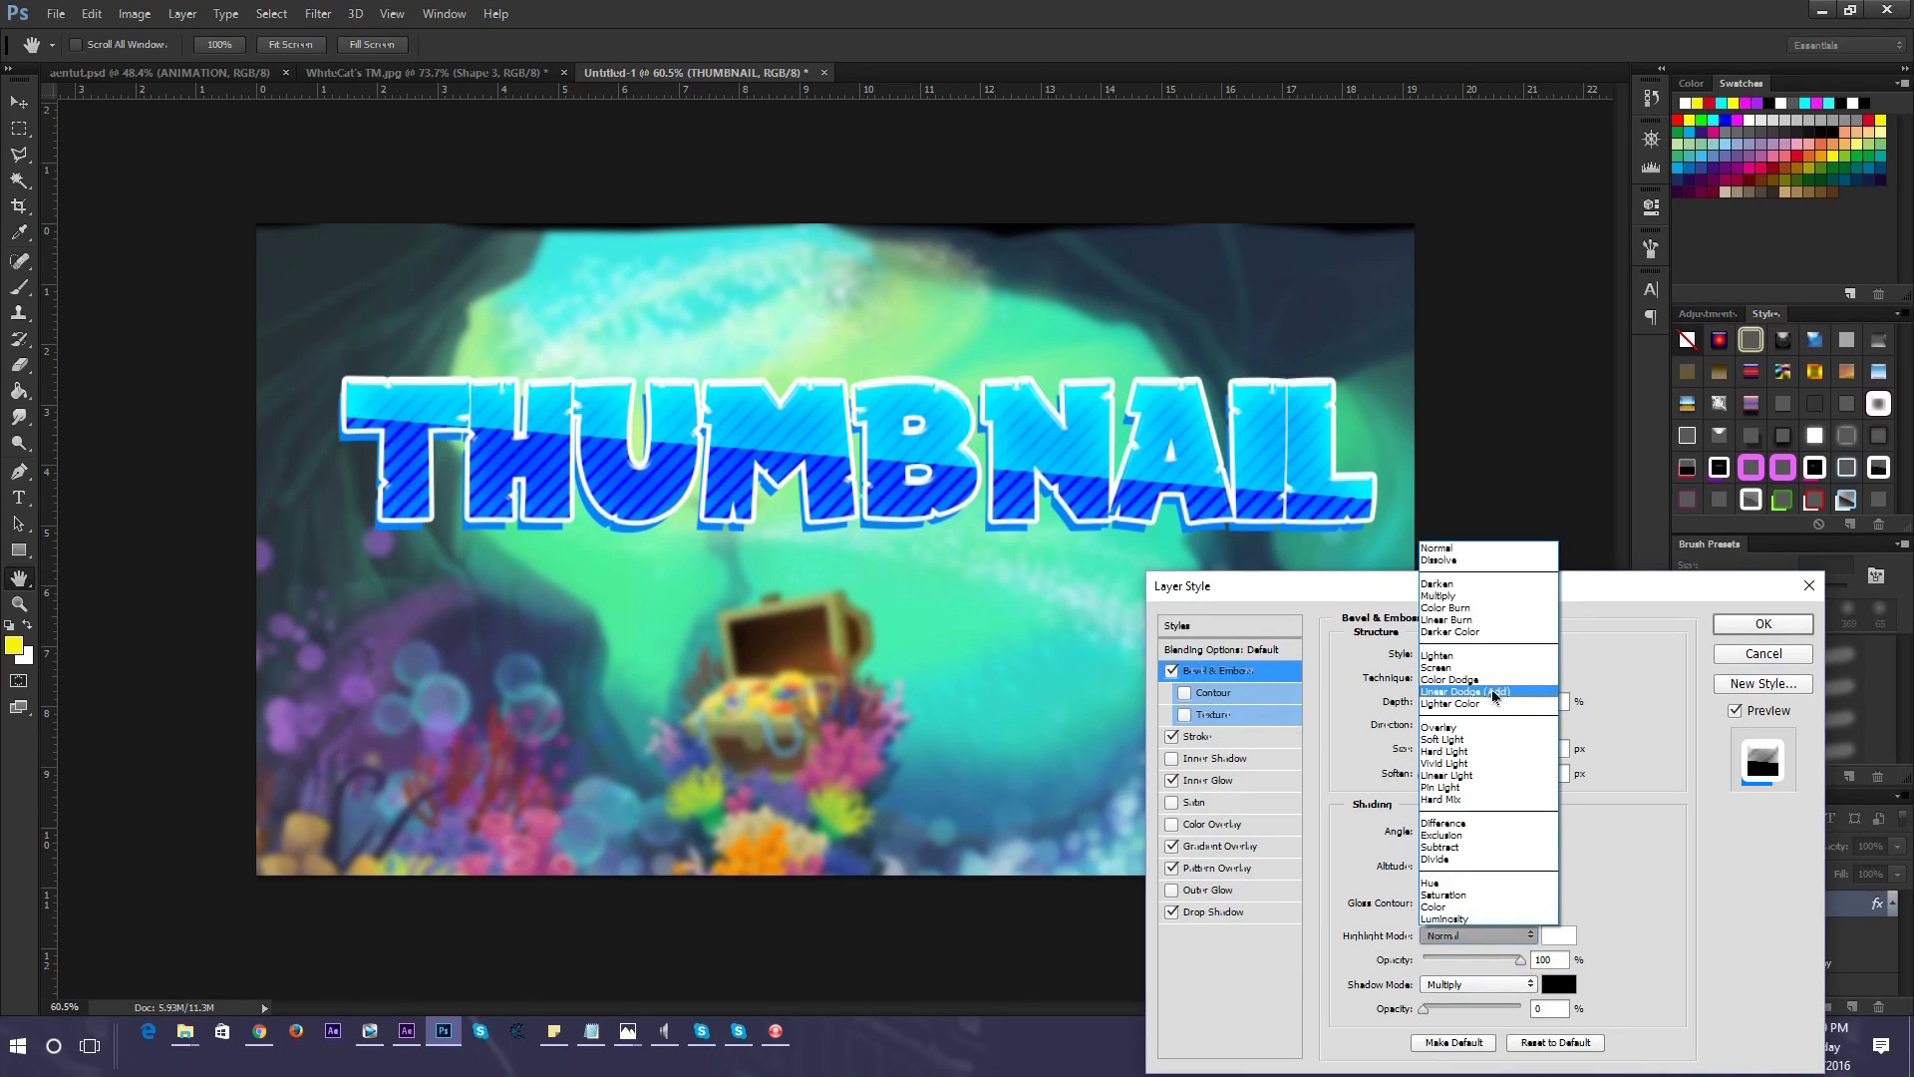
pyautogui.click(1454, 679)
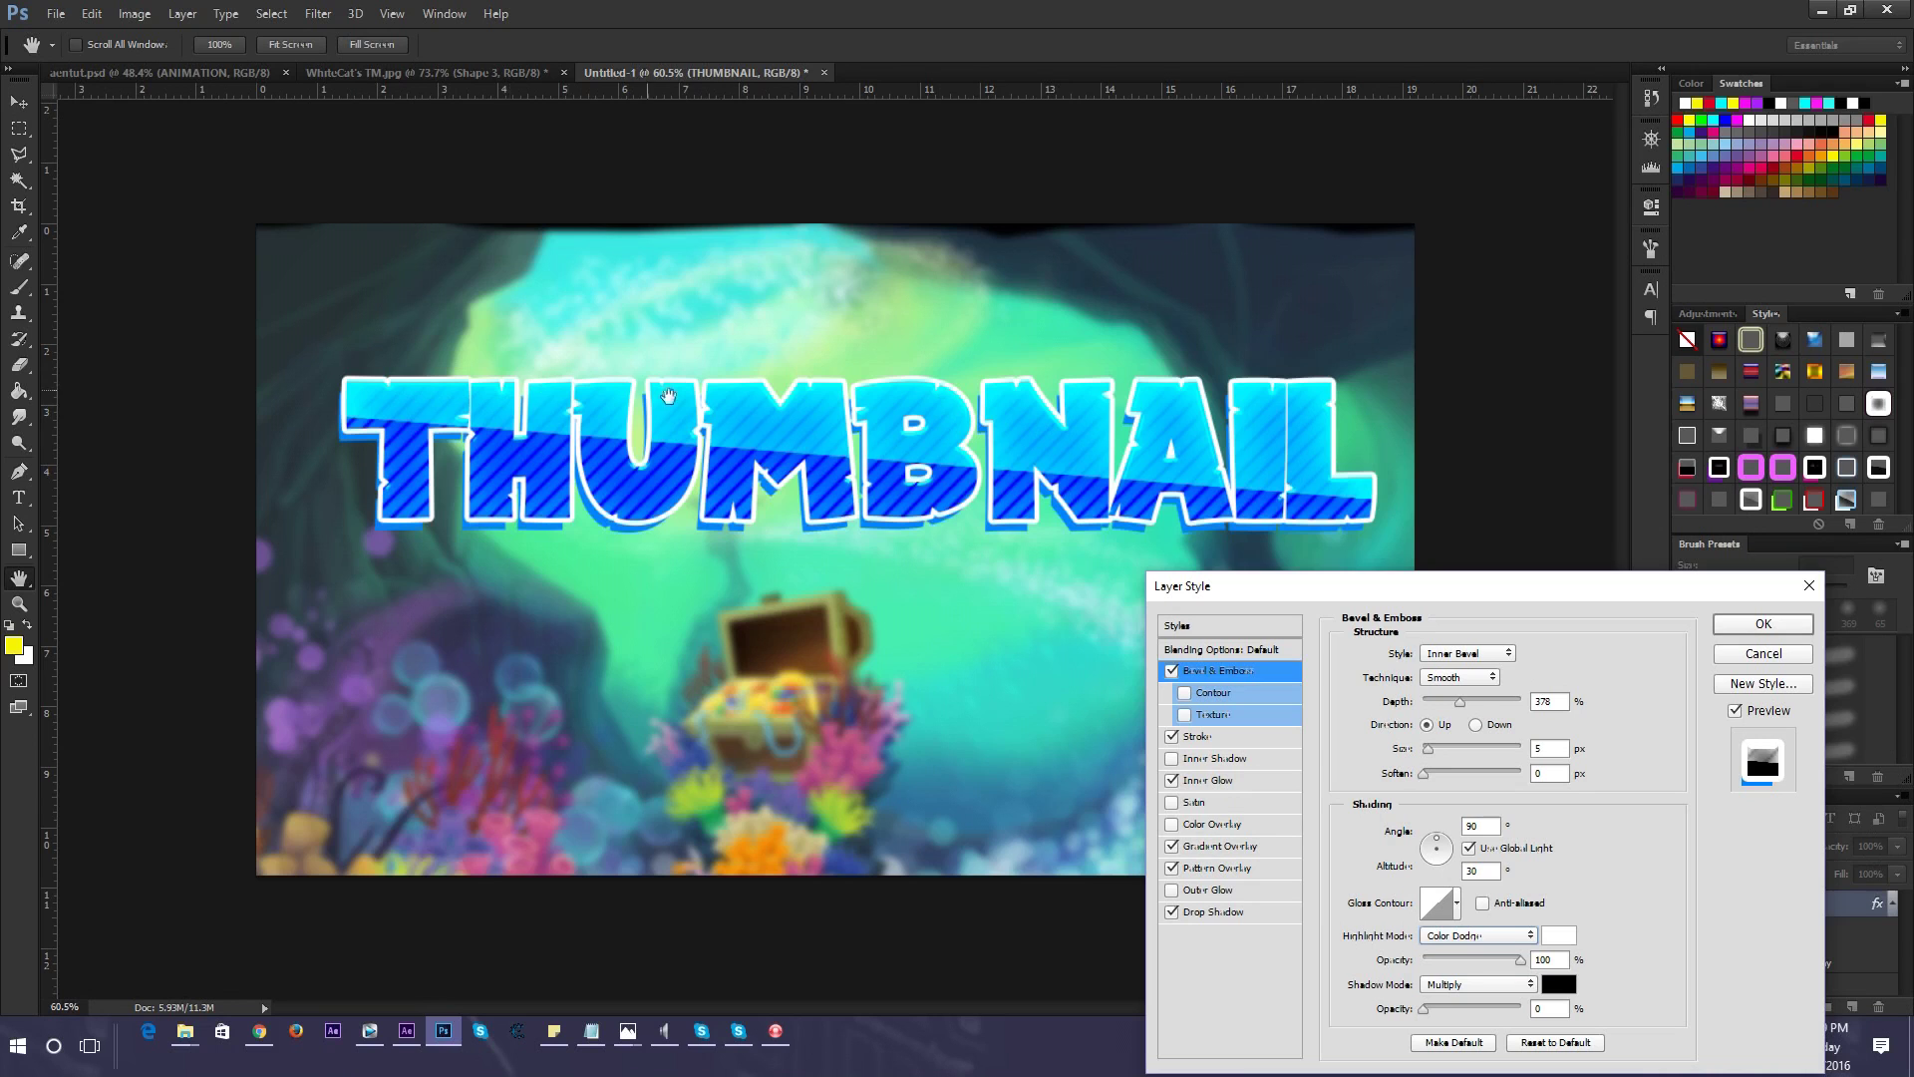
pyautogui.click(1763, 624)
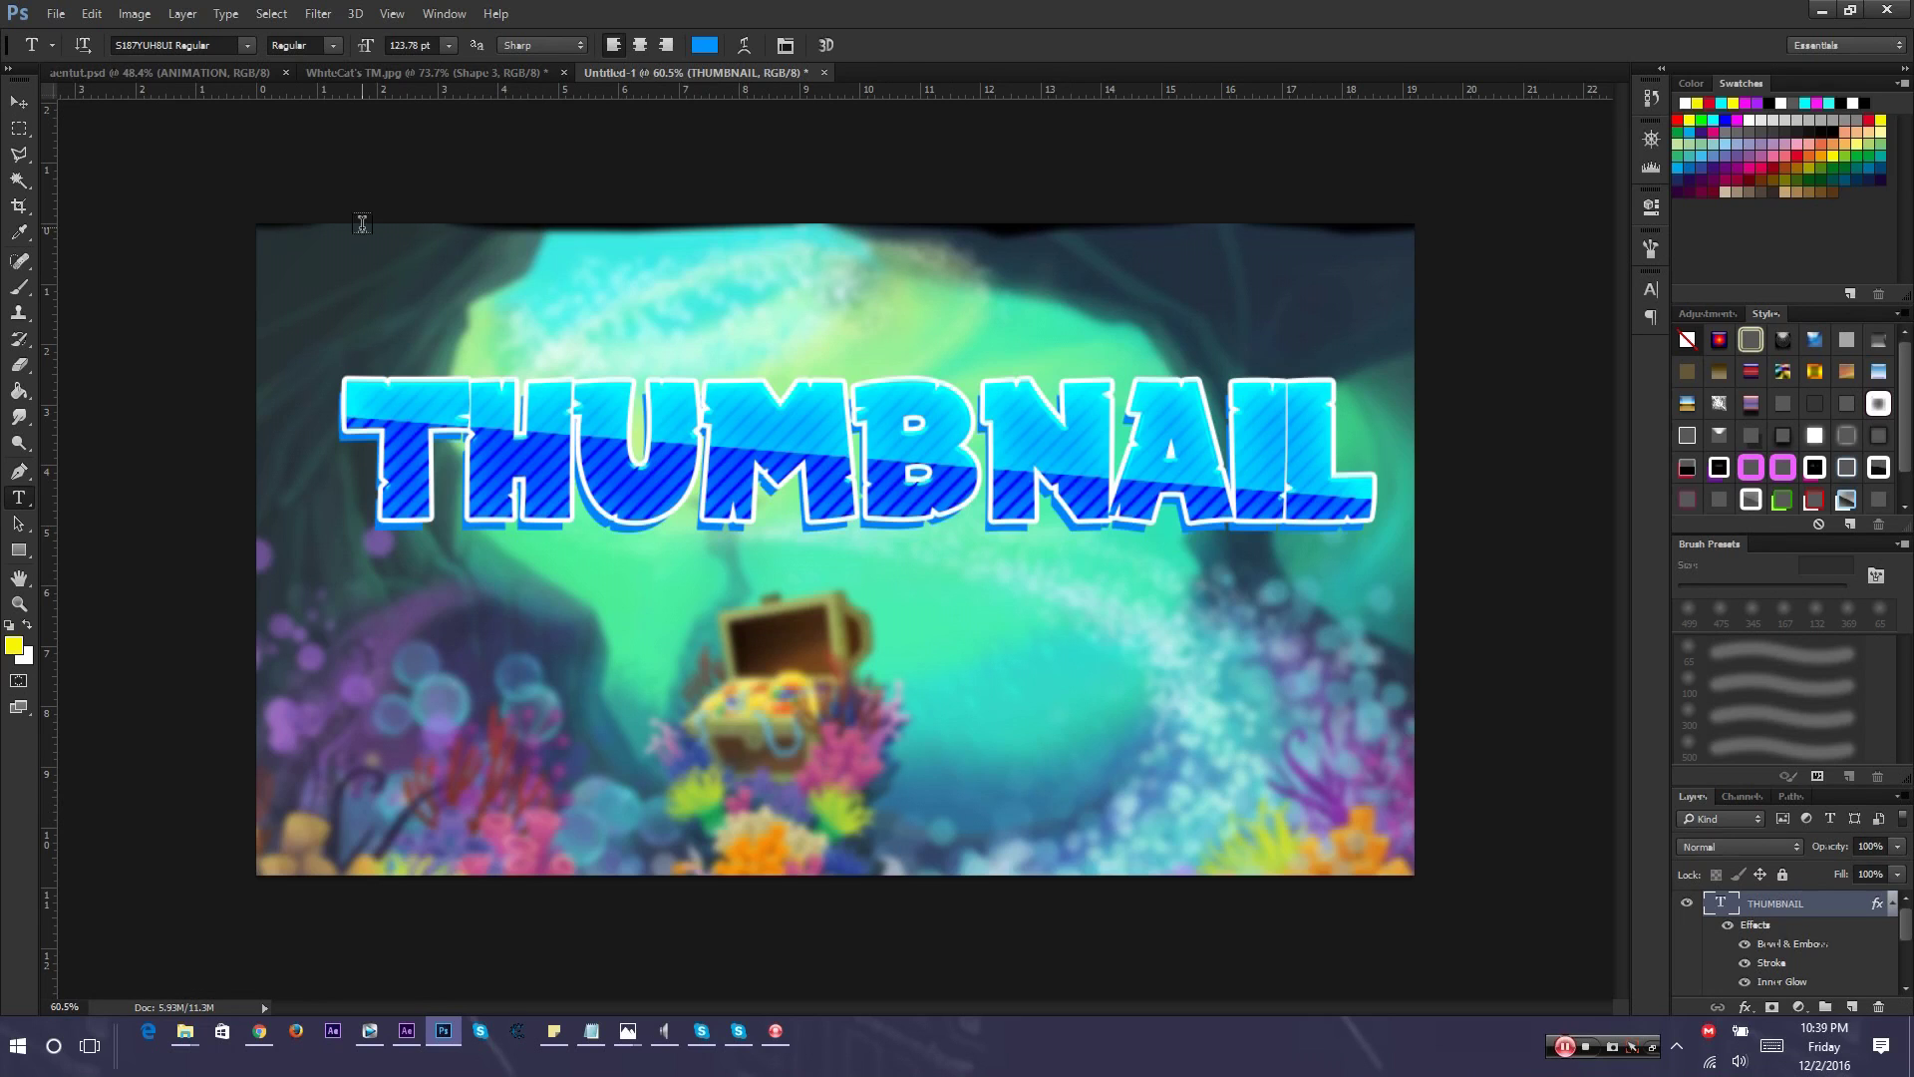
pyautogui.hotkey('ctrl', 't')
pyautogui.moveTo(339, 564); pyautogui.dragTo(261, 656)
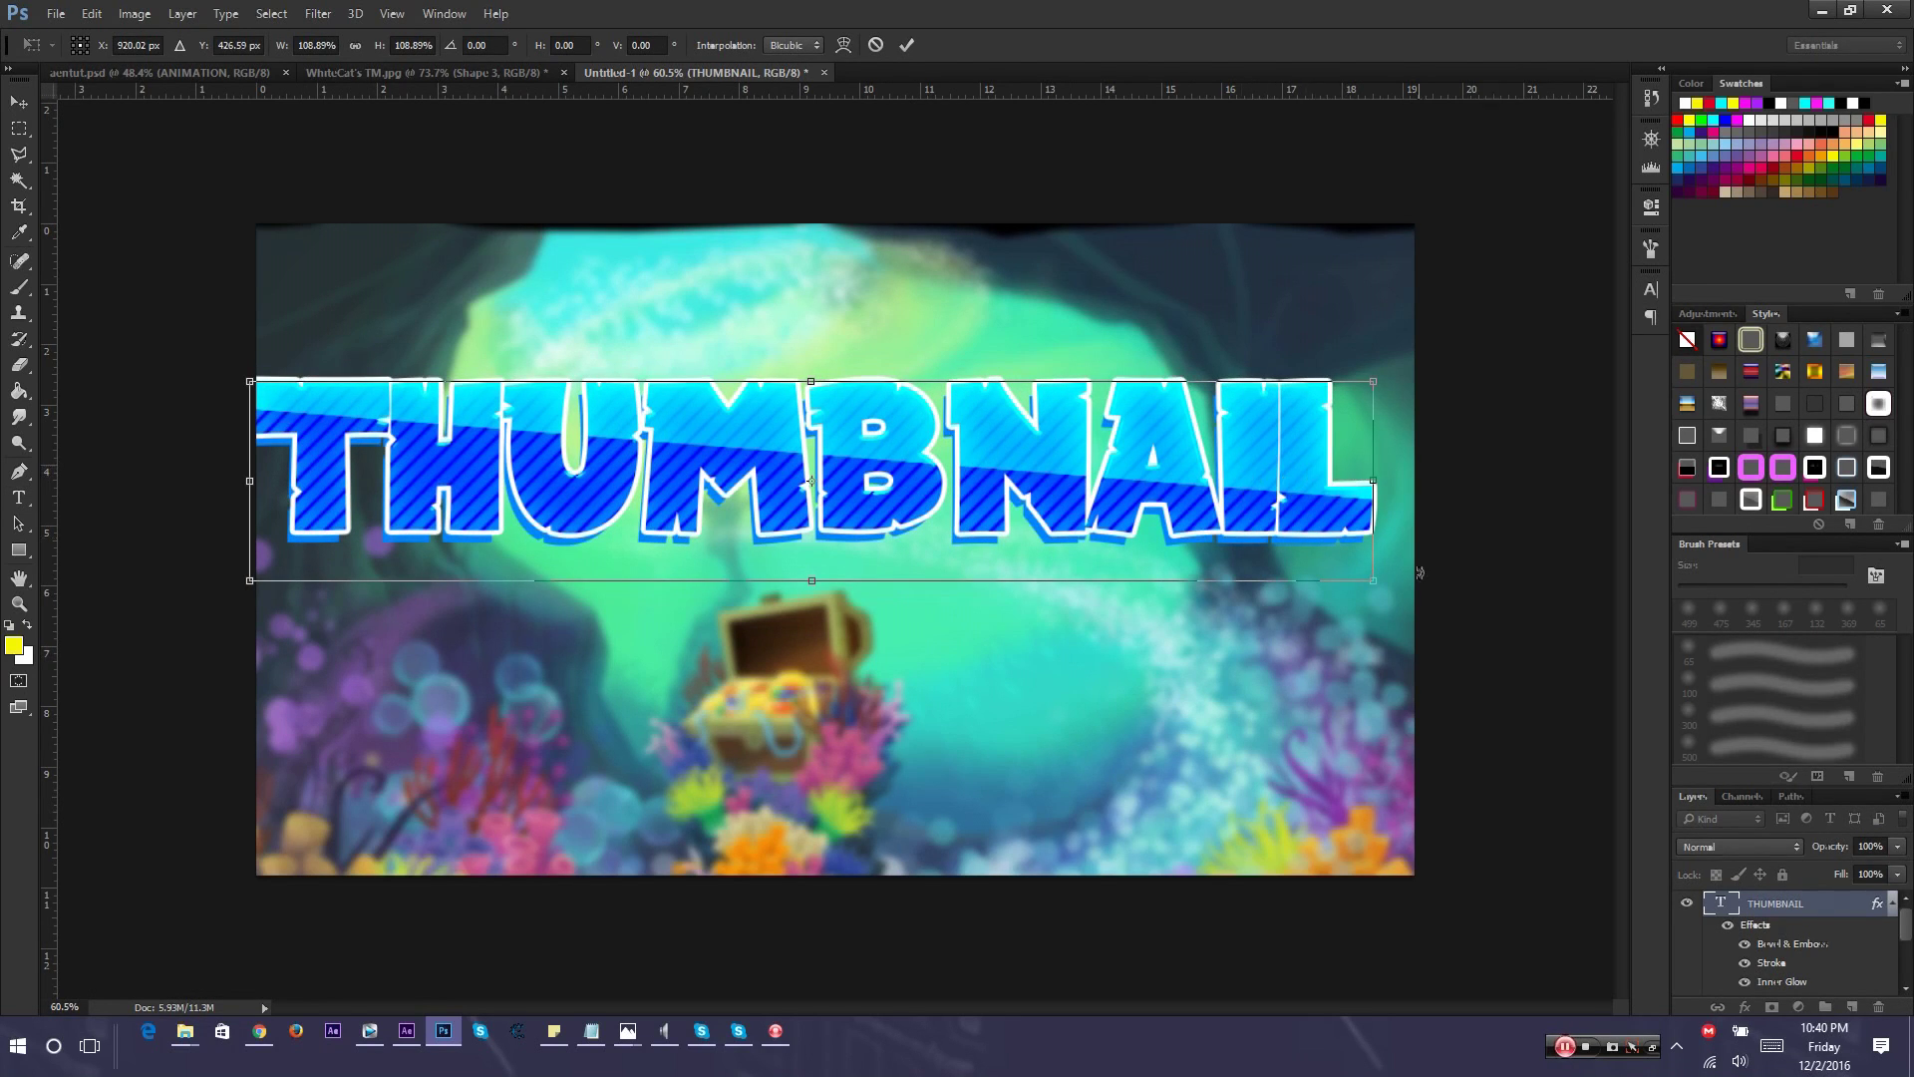
pyautogui.moveTo(1375, 580); pyautogui.dragTo(1304, 598)
pyautogui.click(876, 45)
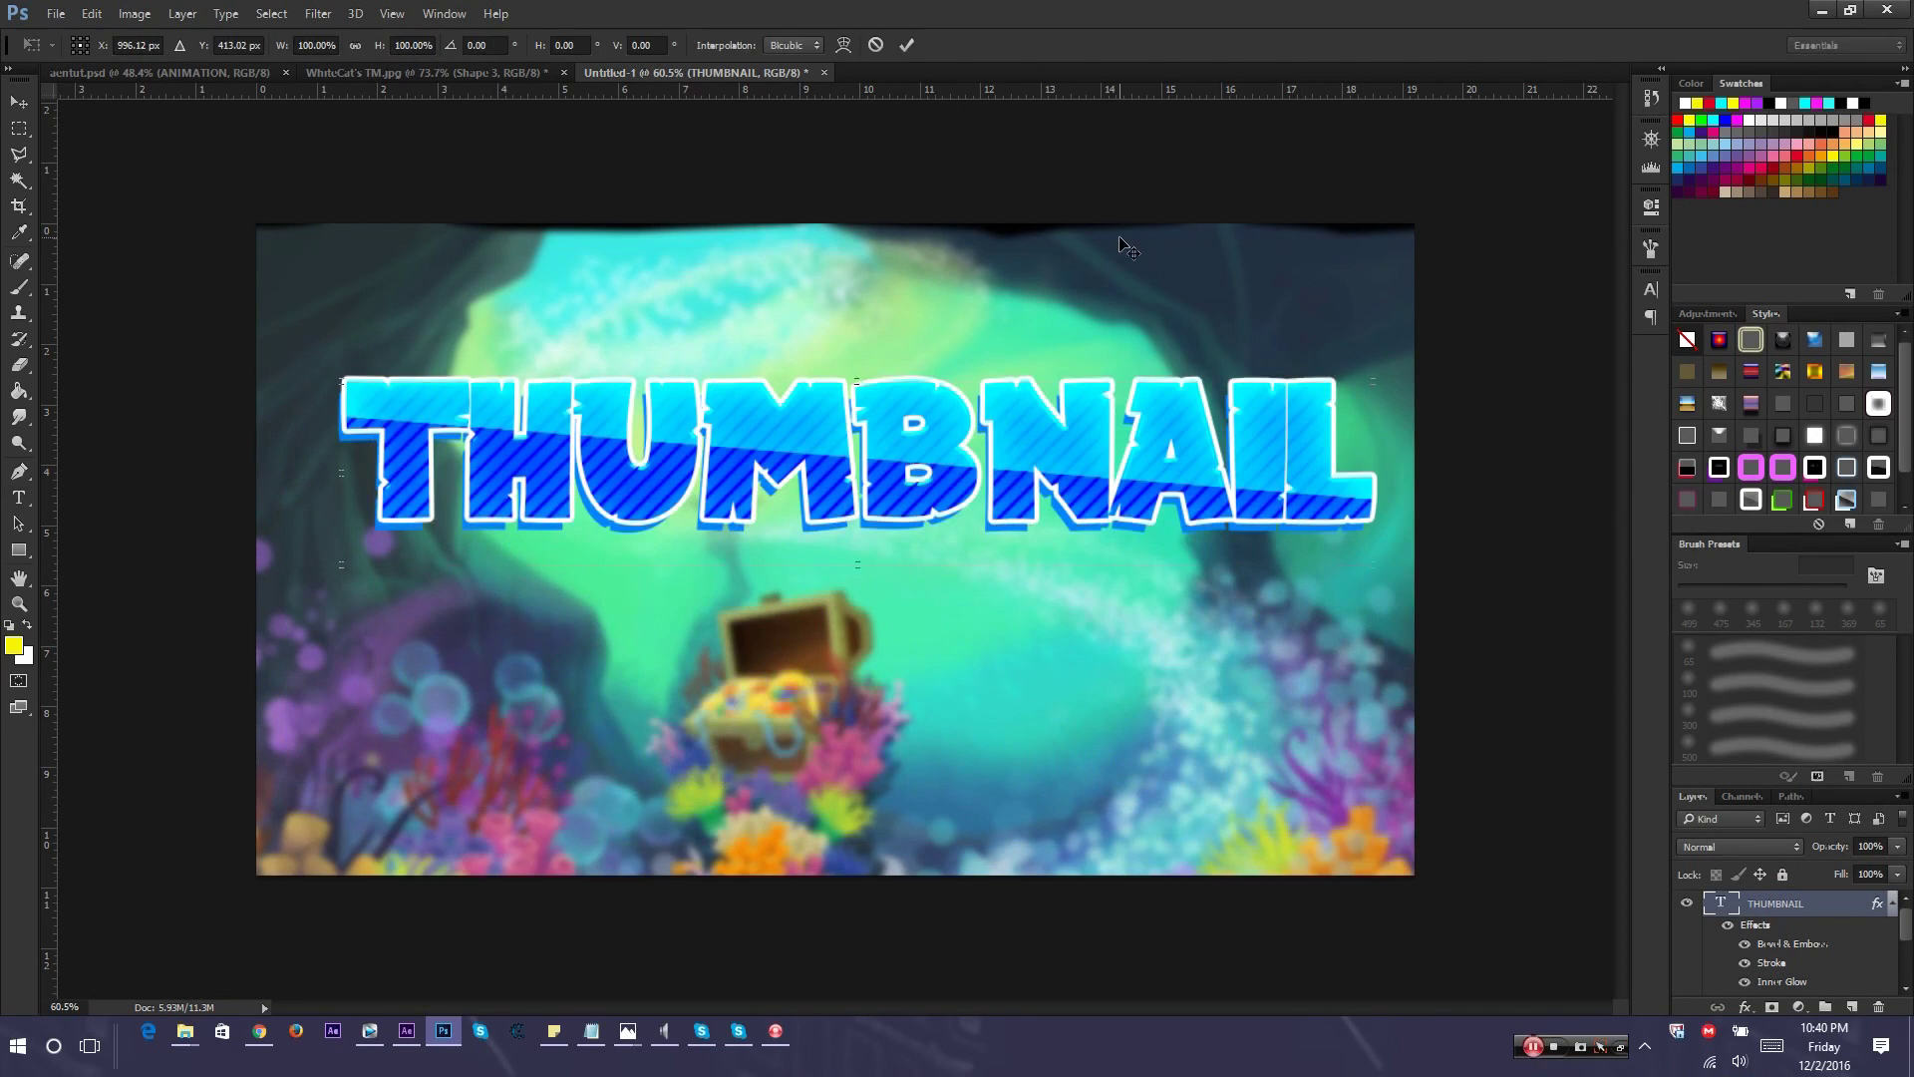
# Scale the THUMBNAIL text to about 104%, rotate it about -6° and move it to the upper-left part of the canvas
pyautogui.hotkey('ctrl', 't')
pyautogui.moveTo(1374, 565); pyautogui.dragTo(1133, 549)
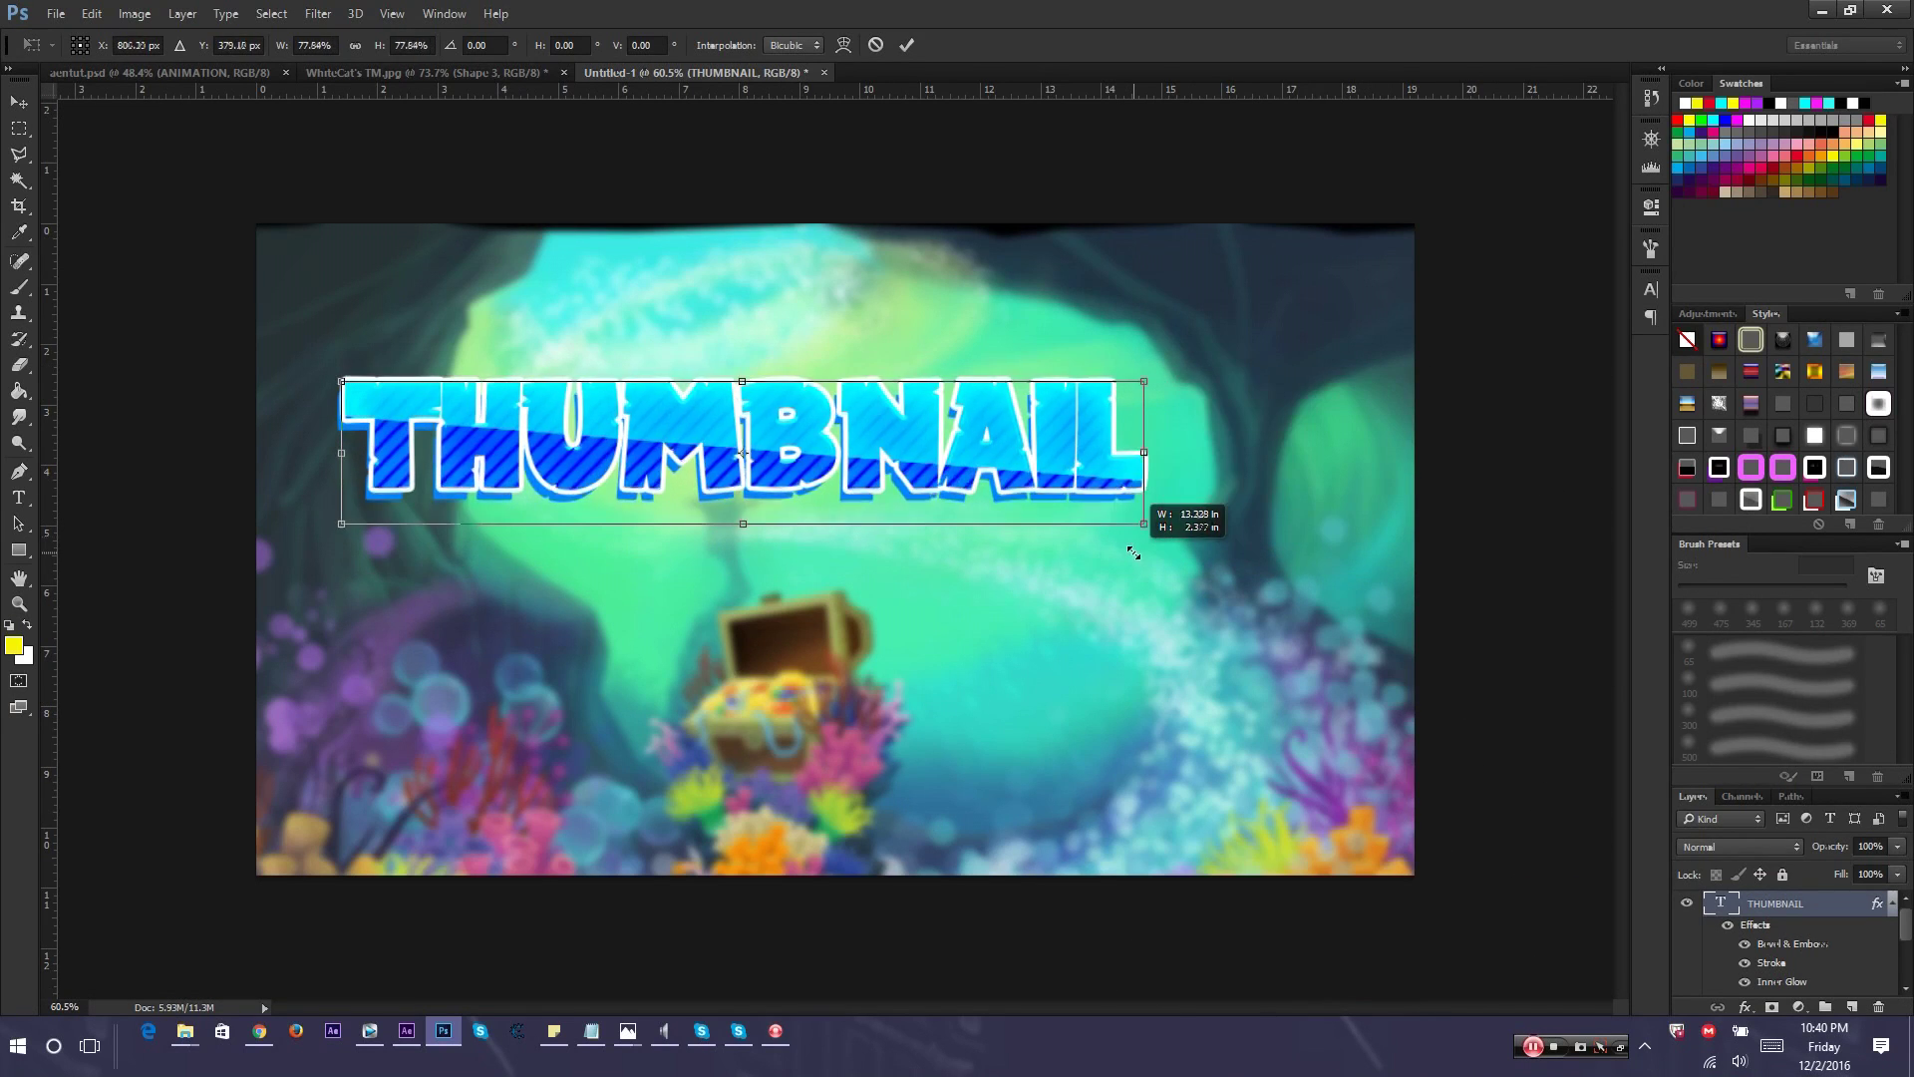
pyautogui.hotkey('ctrl', 'z')
pyautogui.moveTo(1374, 565); pyautogui.dragTo(1417, 572)
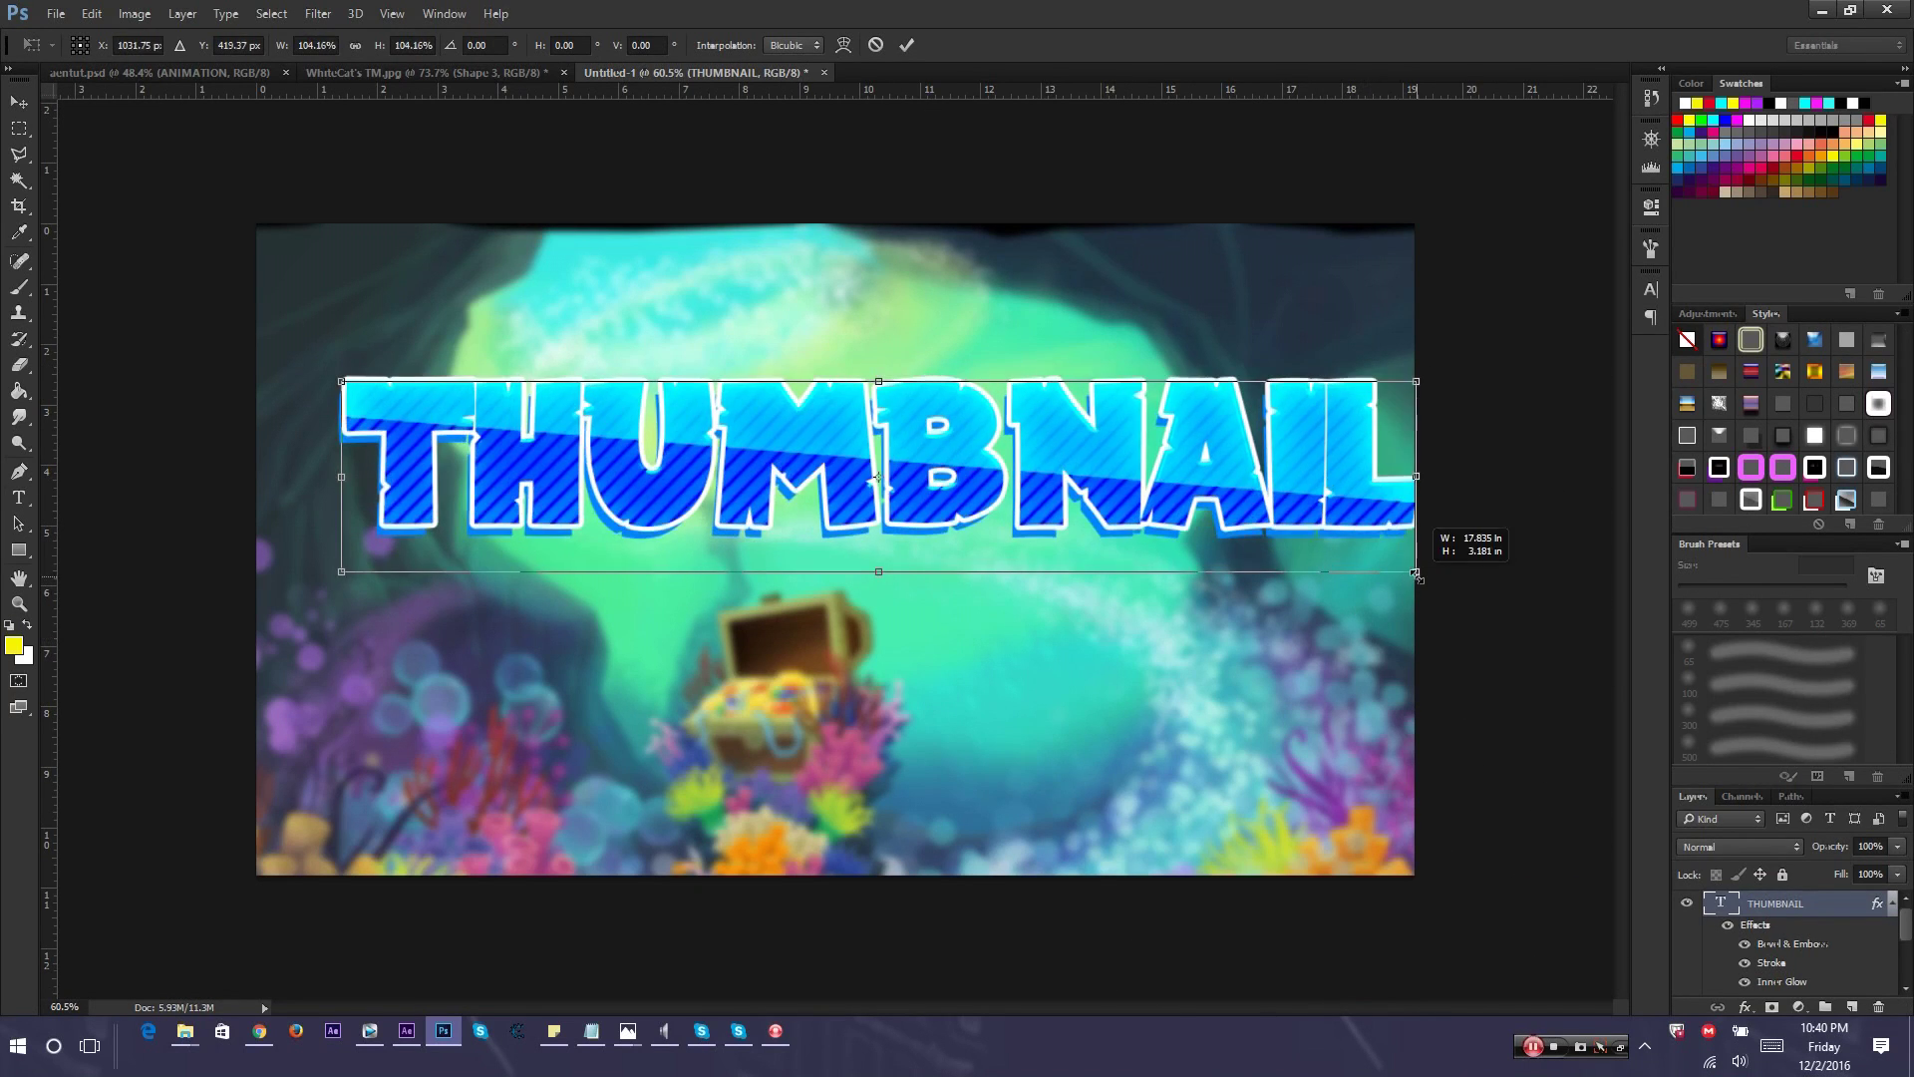
pyautogui.moveTo(1318, 881); pyautogui.dragTo(1350, 834)
pyautogui.moveTo(1120, 492); pyautogui.dragTo(1043, 406)
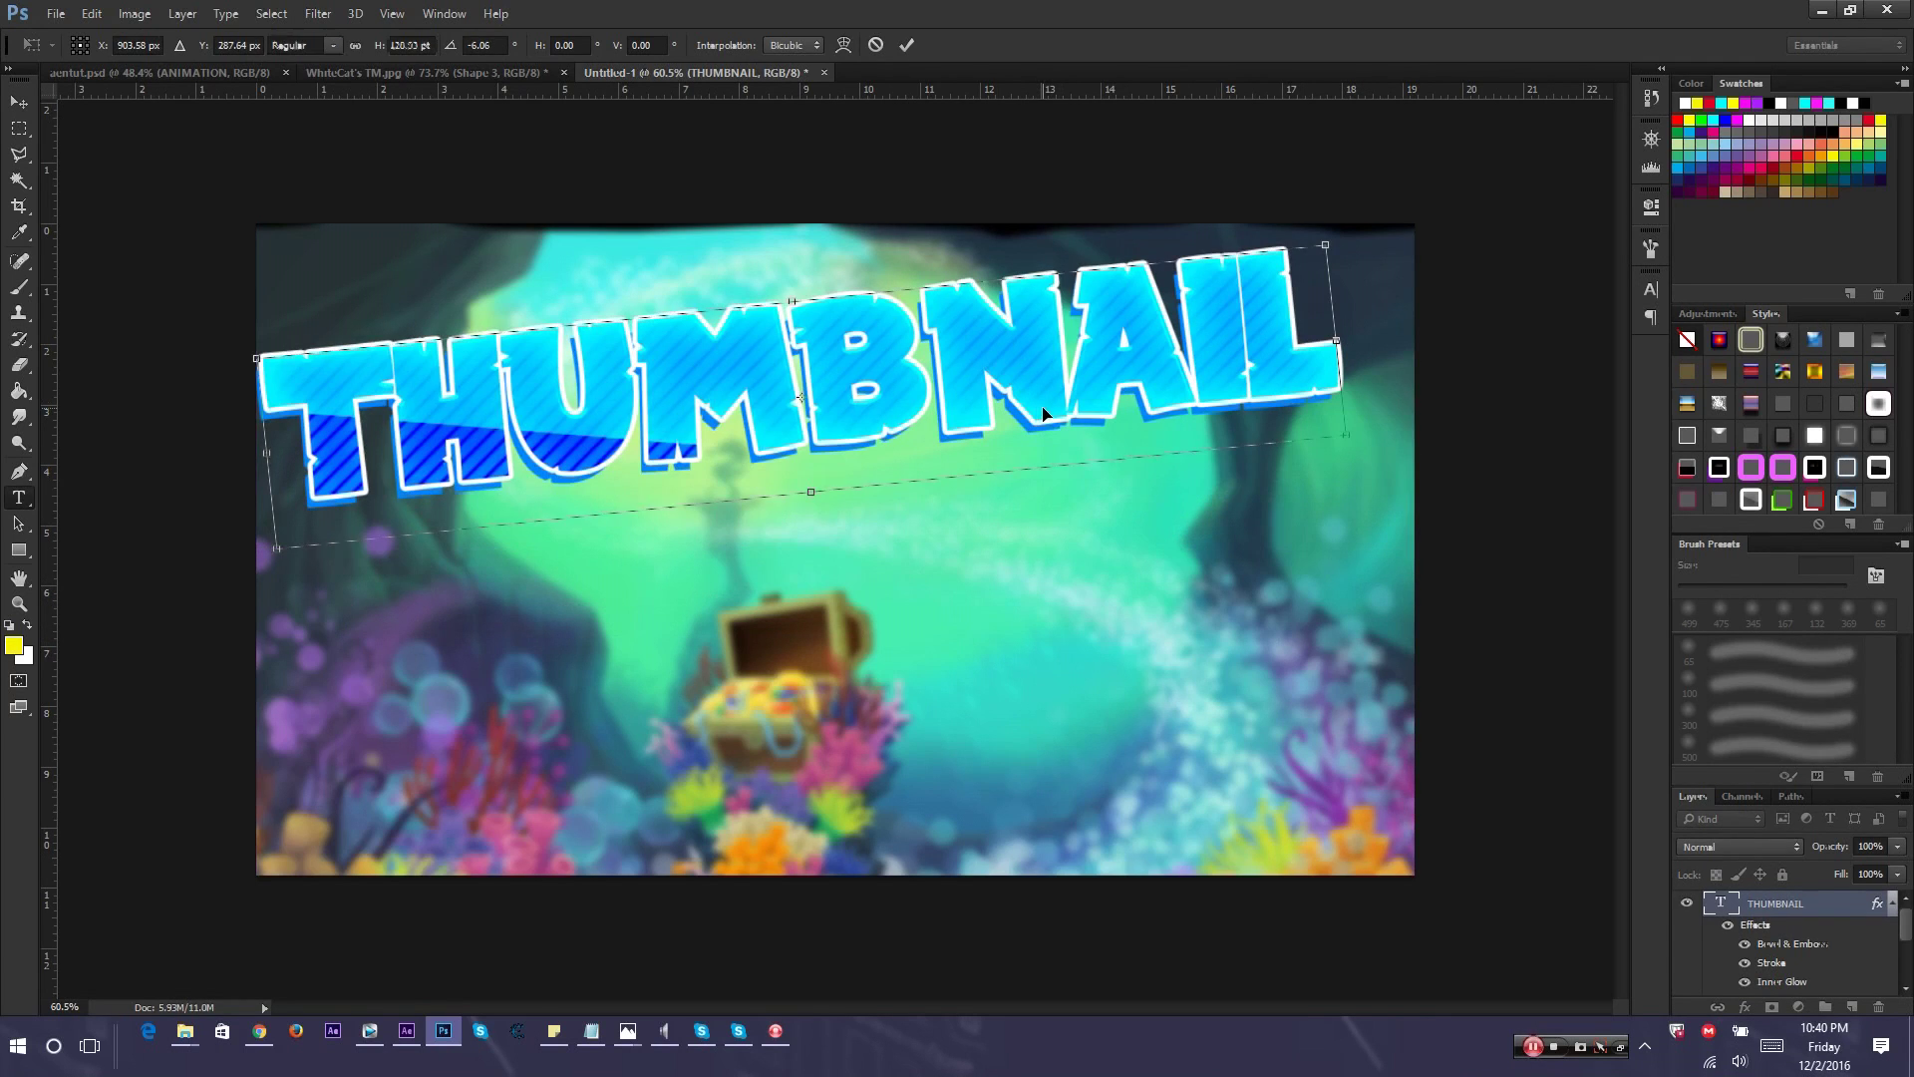
pyautogui.press('Return')
# Duplicate the THUMBNAIL text layer, place the copy below the original and replace its wording with TUTORIAL
pyautogui.press('t')
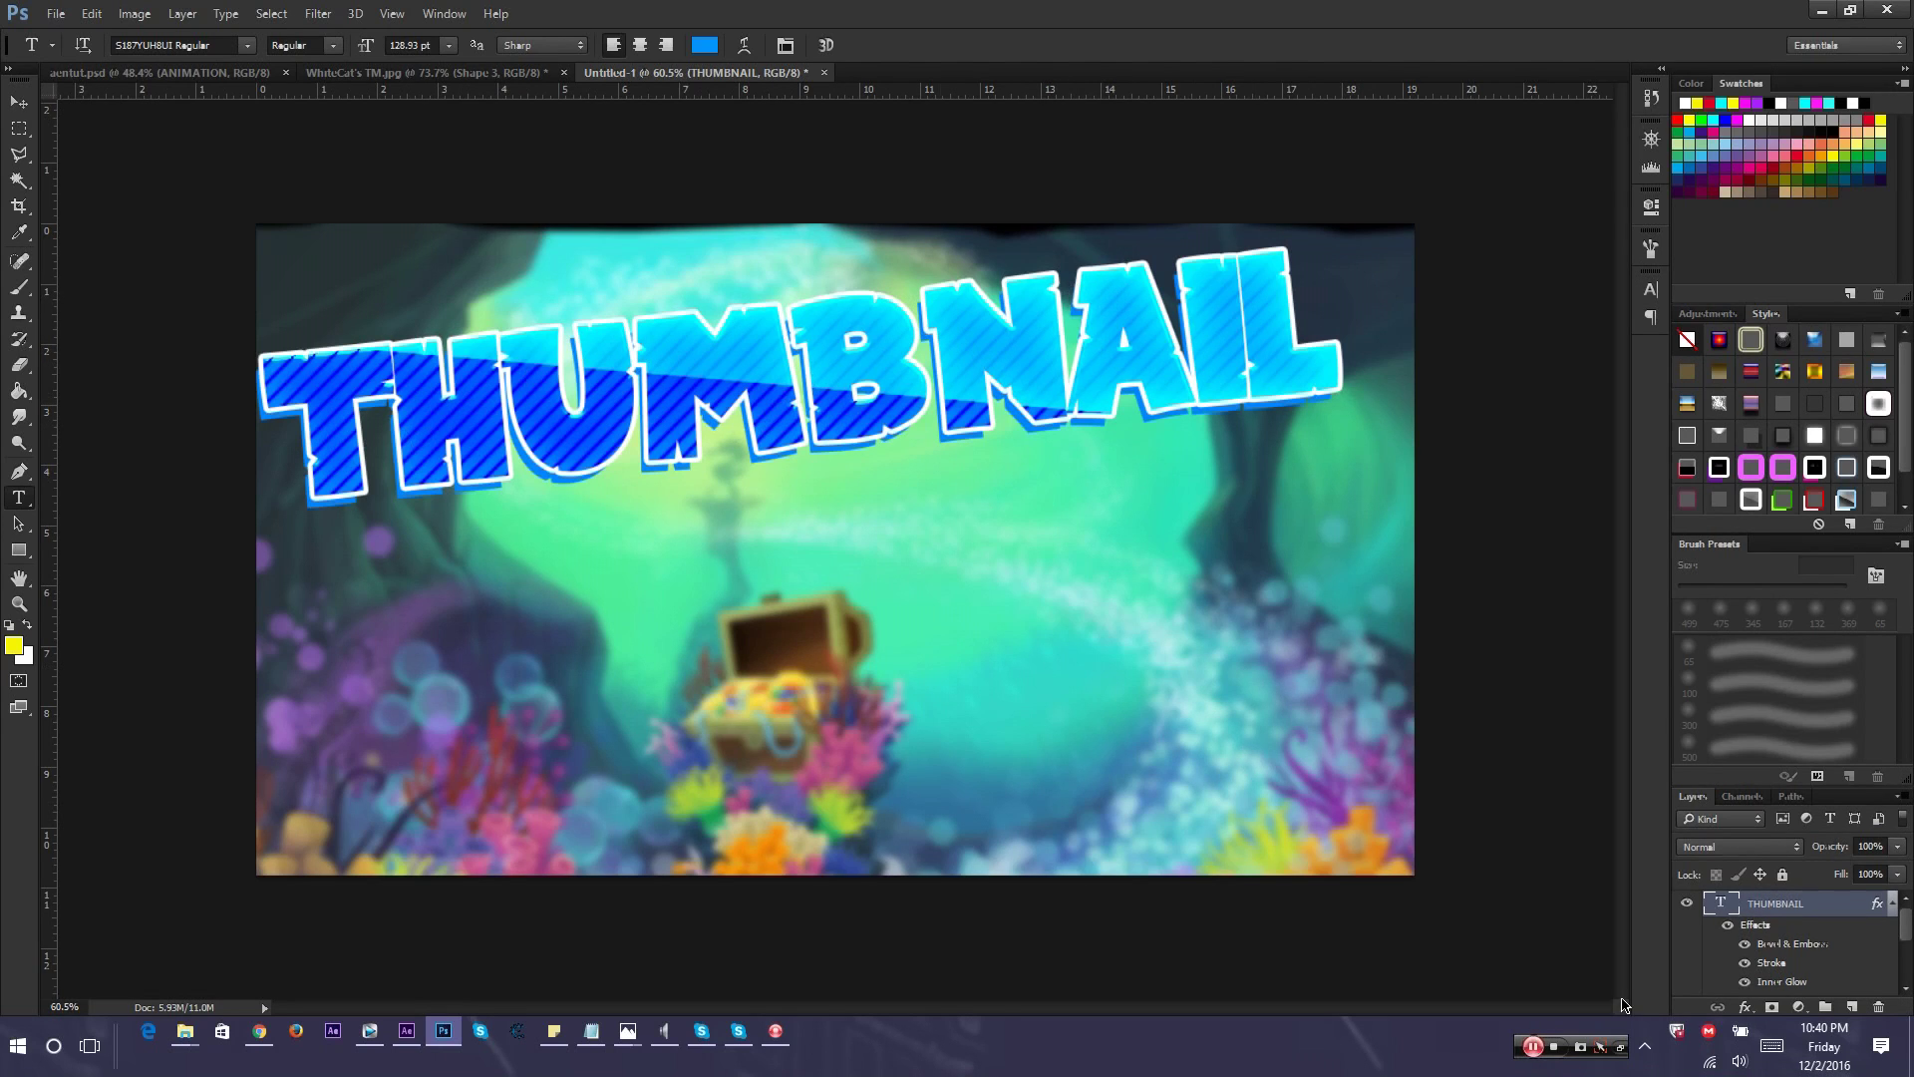
pyautogui.hotkey('ctrl', 'j')
pyautogui.hotkey('ctrl', 't')
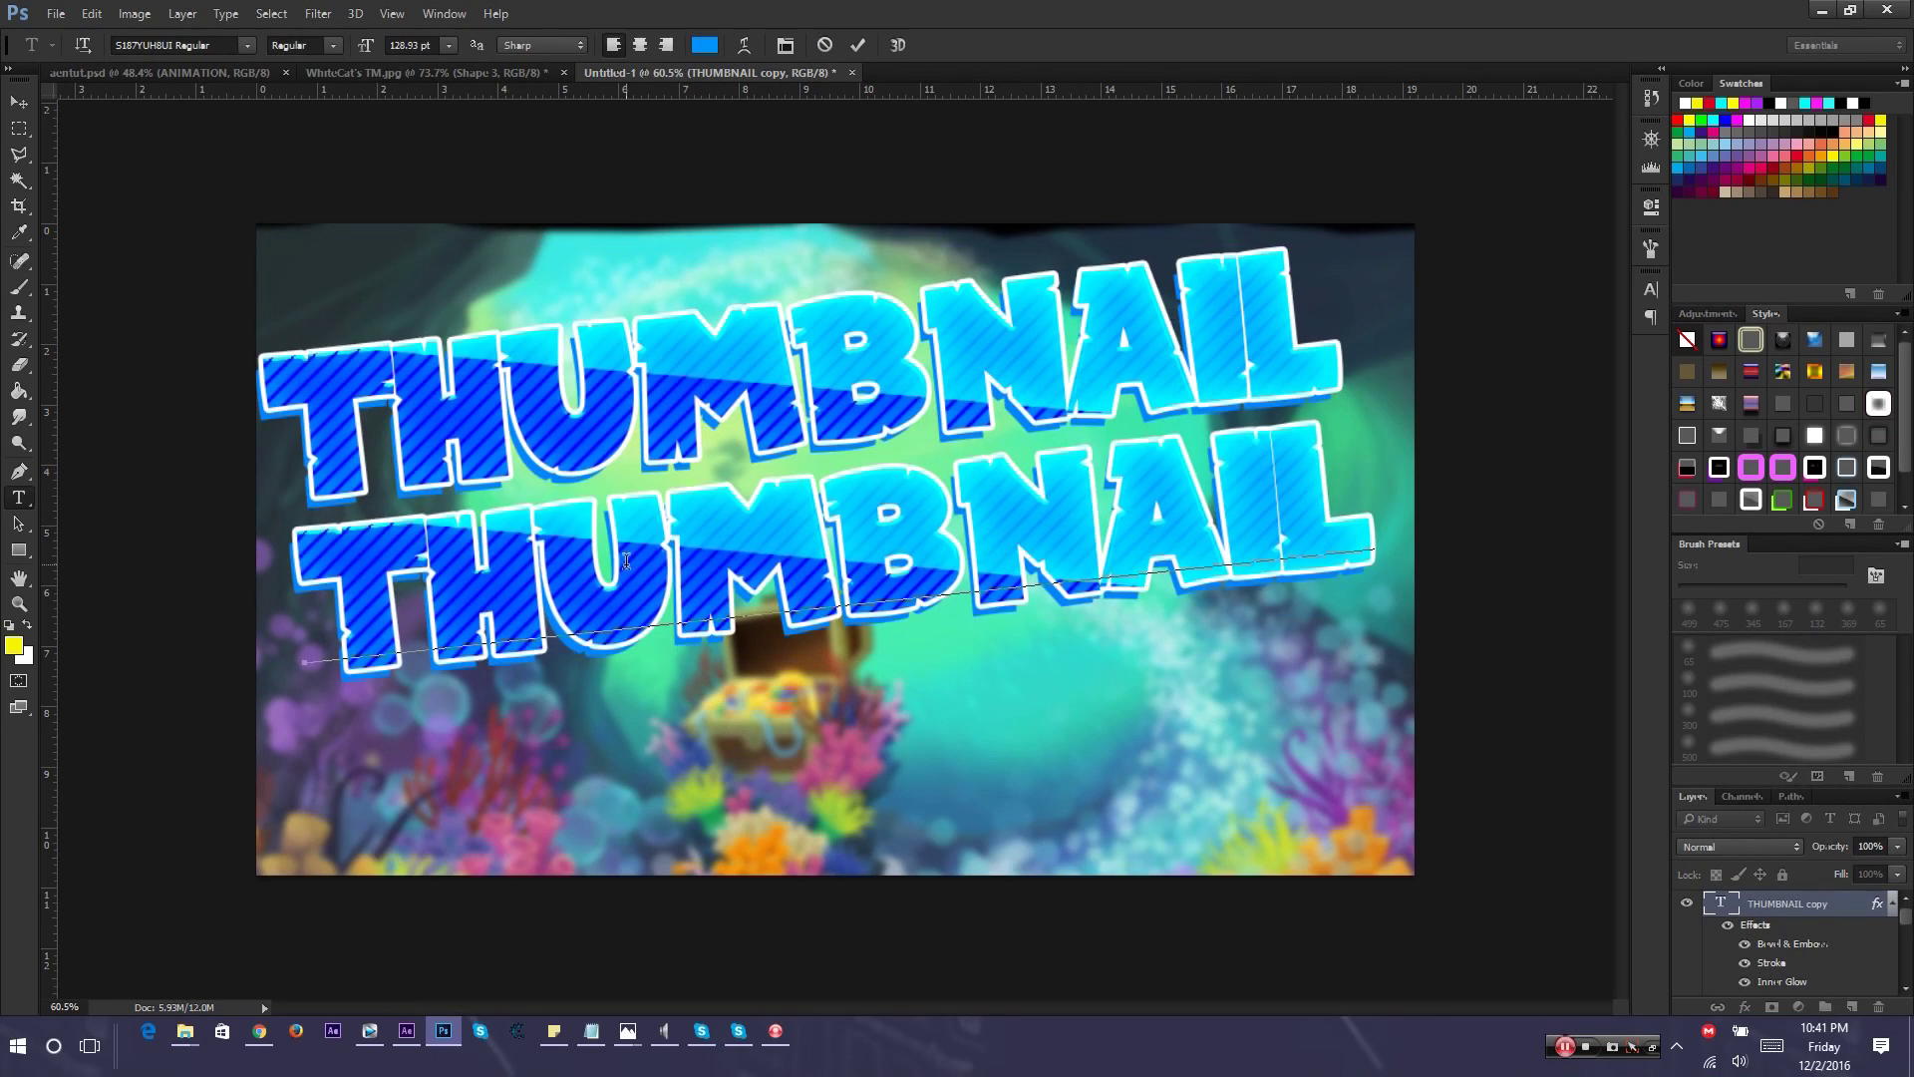
pyautogui.doubleClick(625, 562)
pyautogui.write('TUTORIAL')
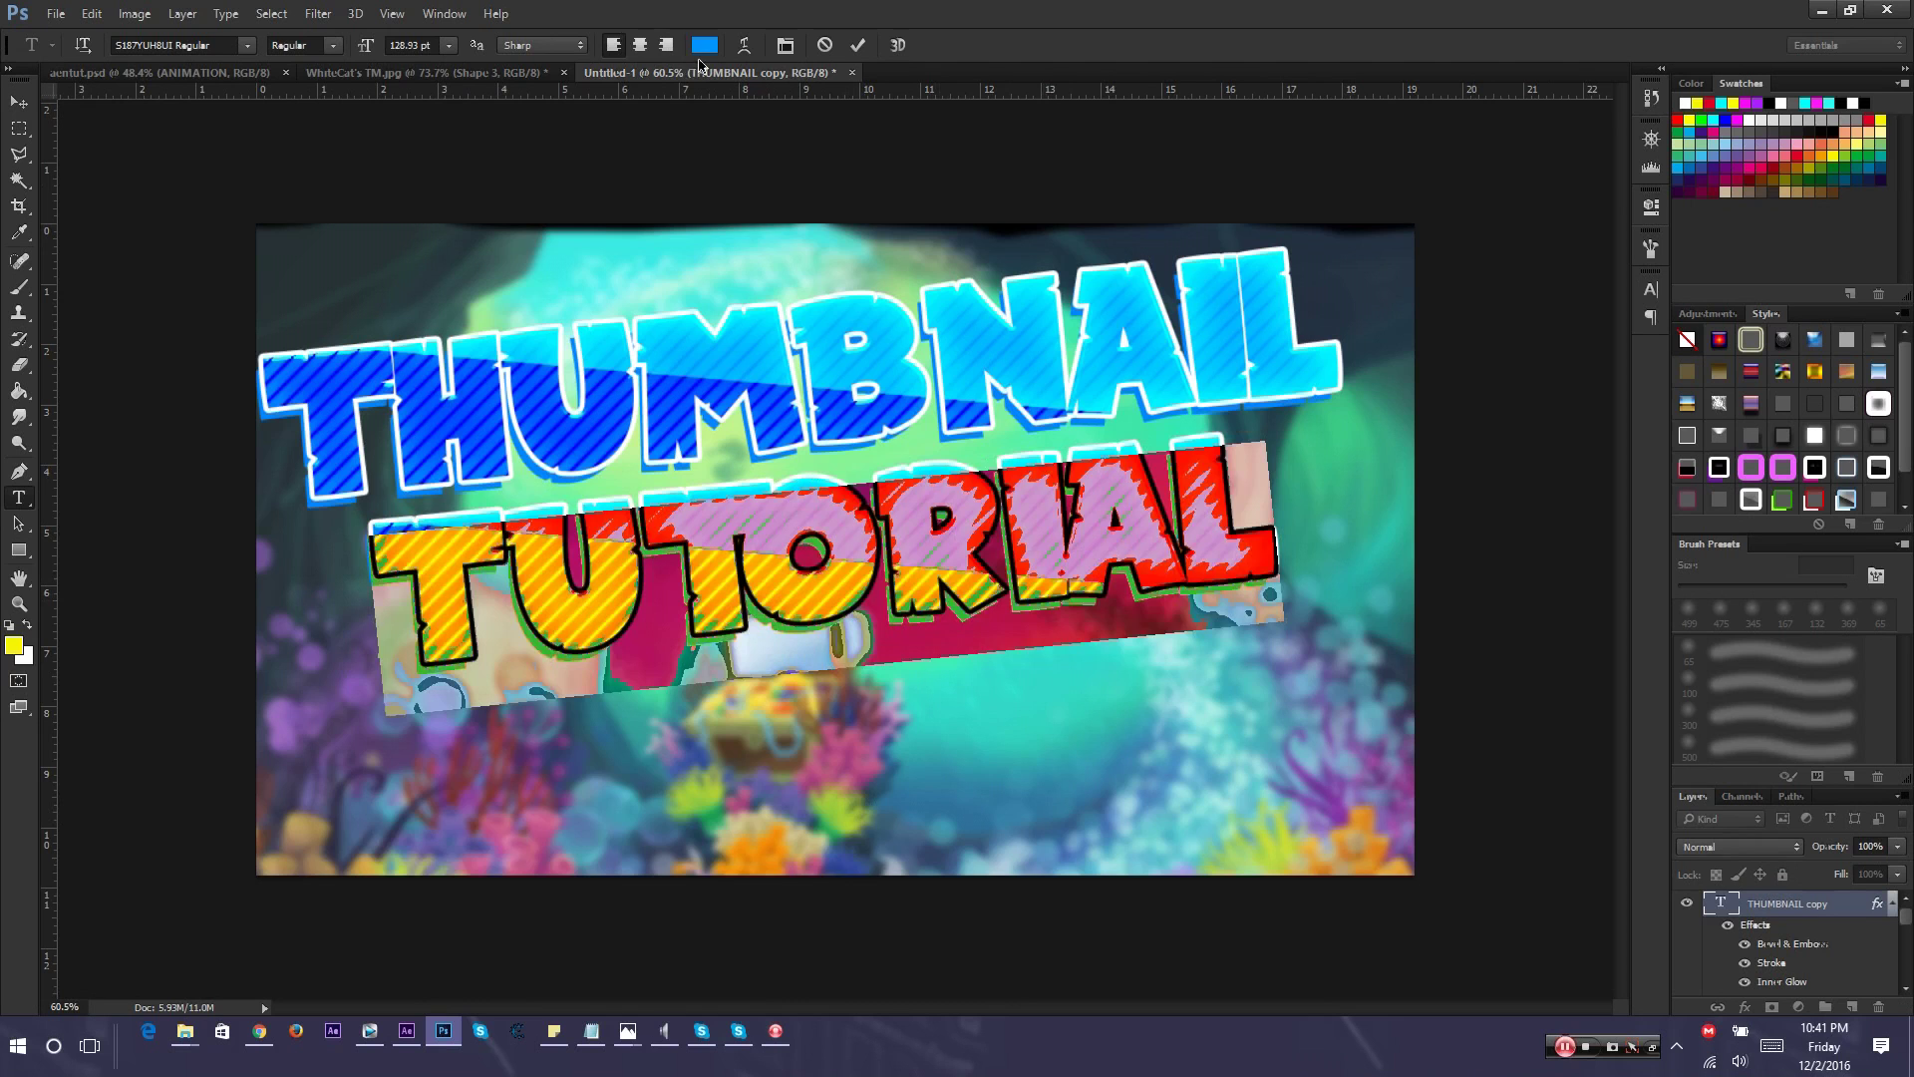
# Color the TUTORIAL text lime green with RGB 180, 255, 0
pyautogui.click(704, 47)
pyautogui.moveTo(619, 628); pyautogui.dragTo(607, 628)
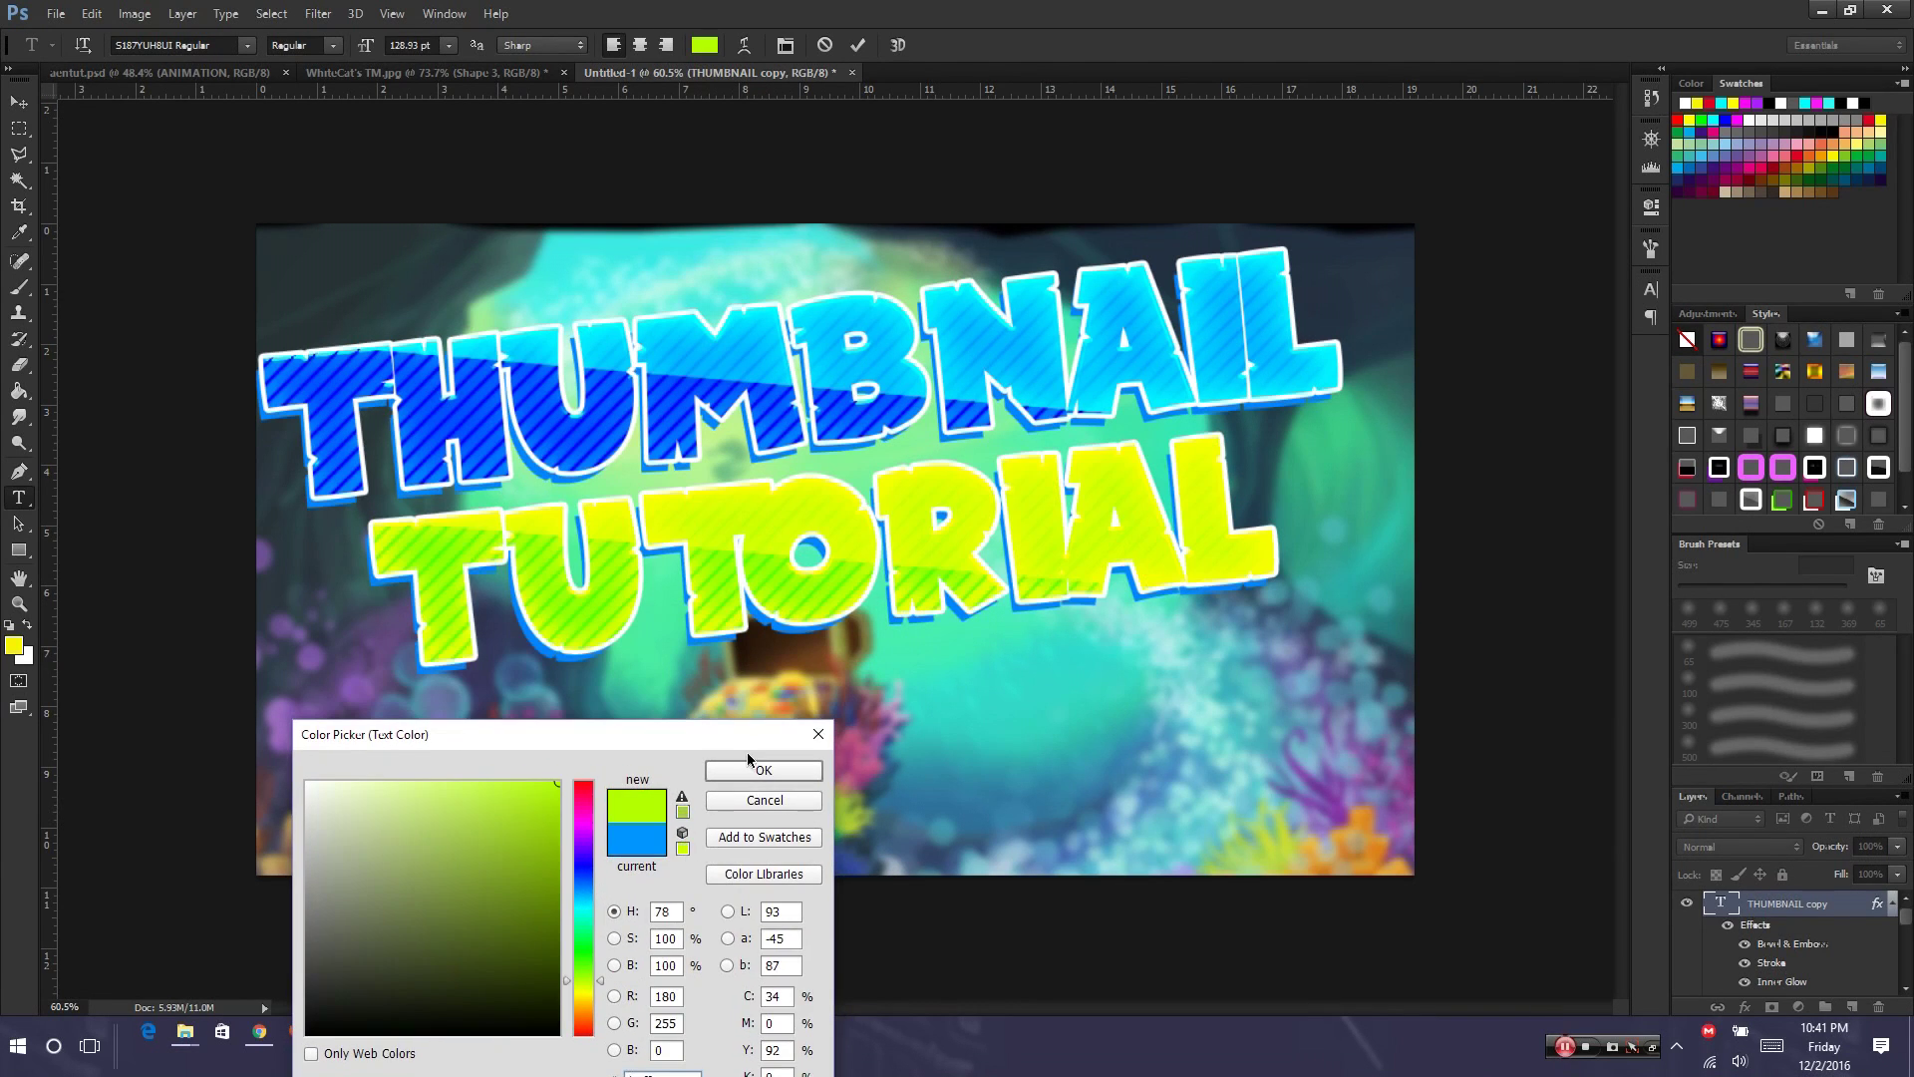
pyautogui.click(763, 769)
pyautogui.click(1817, 893)
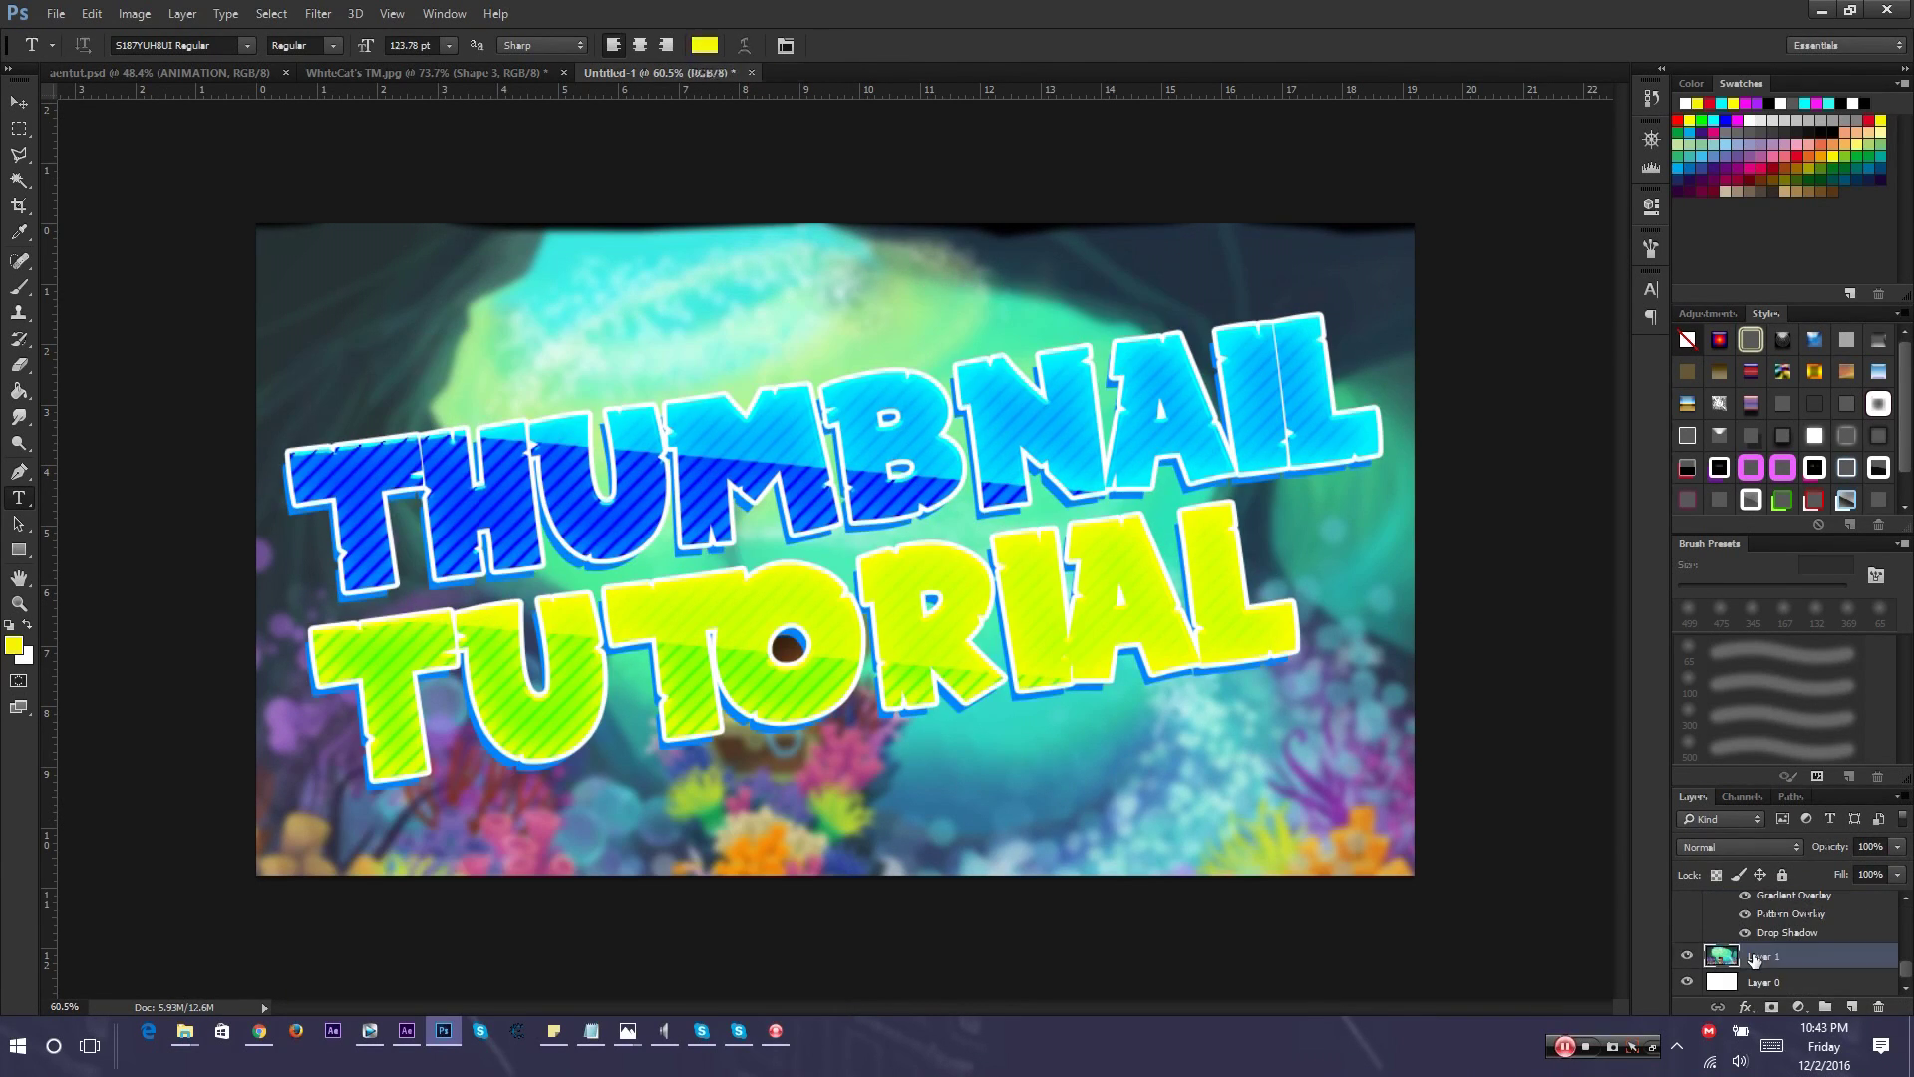
# Turn the background image on Layer 1 grayscale with Hue/Saturation at a saturation of -100
pyautogui.click(1757, 957)
pyautogui.hotkey('ctrl', 'u')
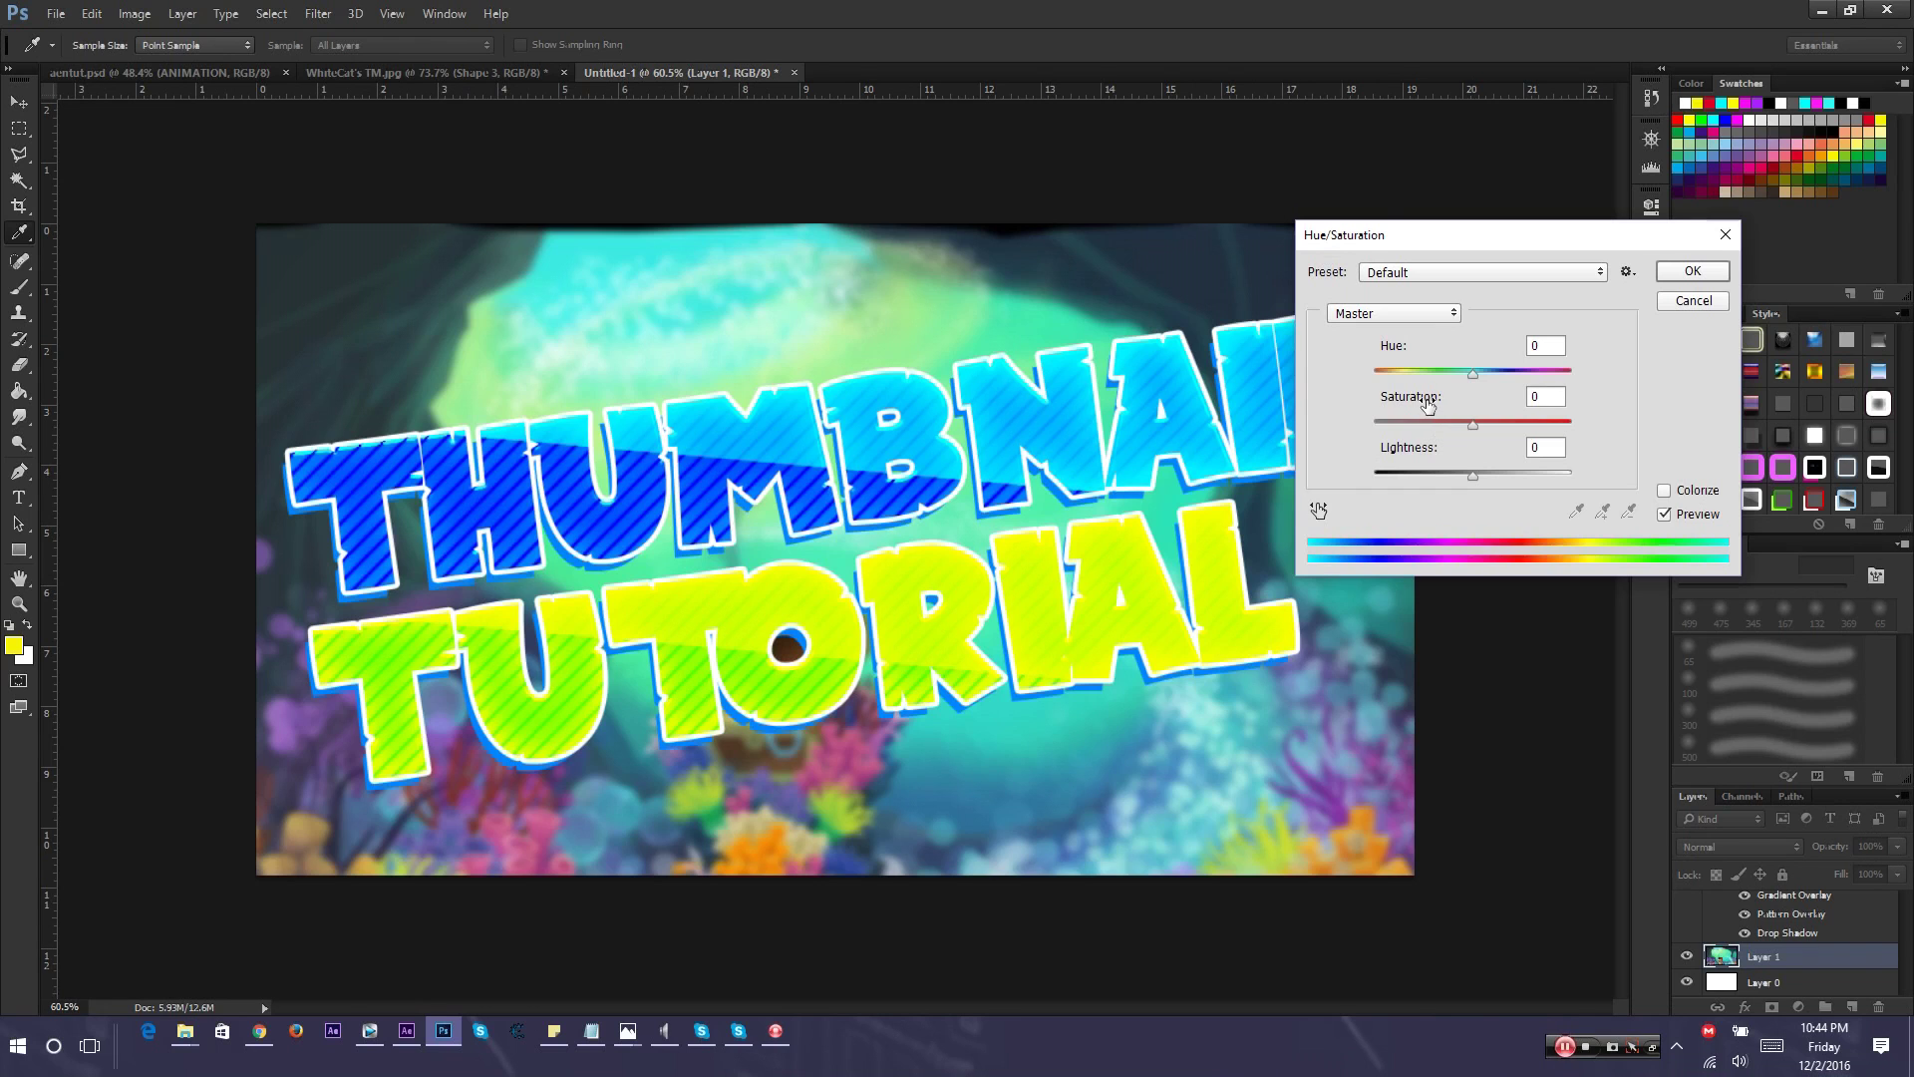
pyautogui.moveTo(1428, 403); pyautogui.dragTo(1278, 410)
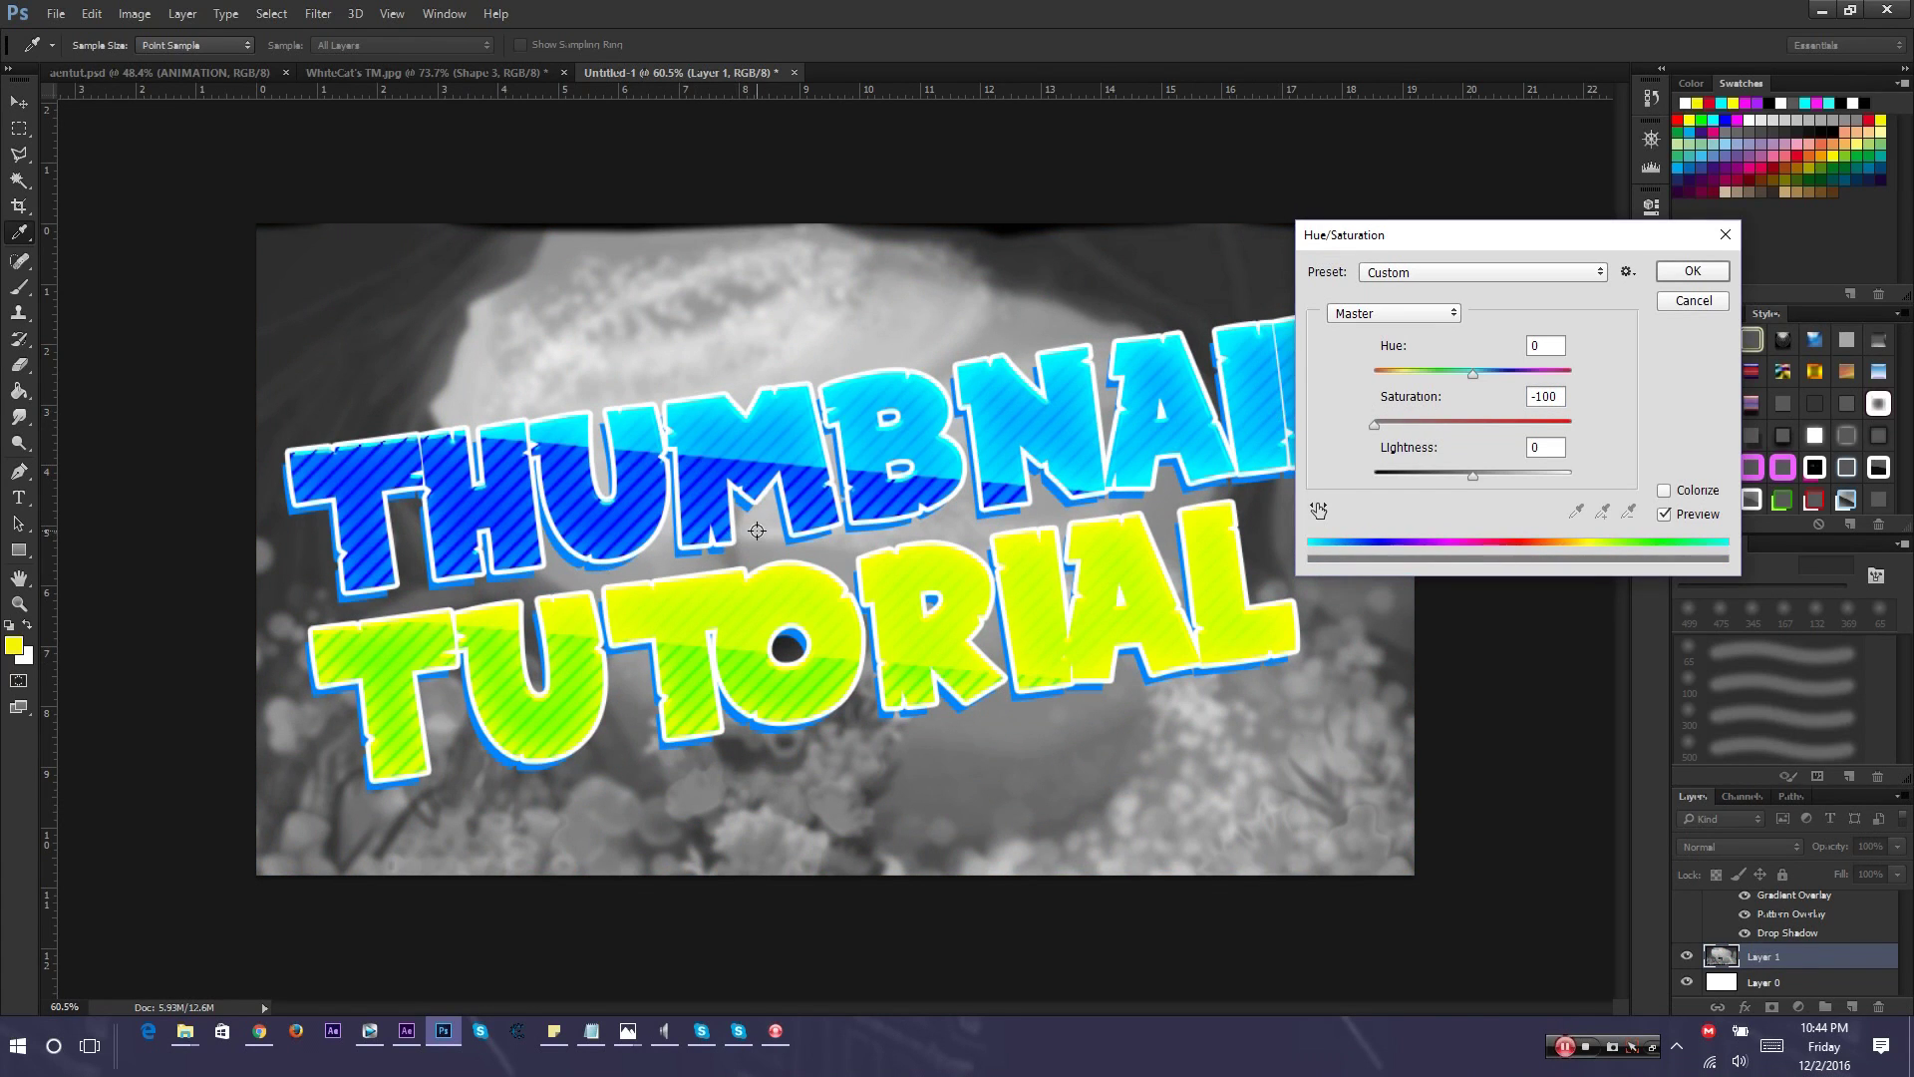
pyautogui.click(1665, 491)
pyautogui.moveTo(1512, 422); pyautogui.dragTo(1580, 424)
pyautogui.click(1693, 272)
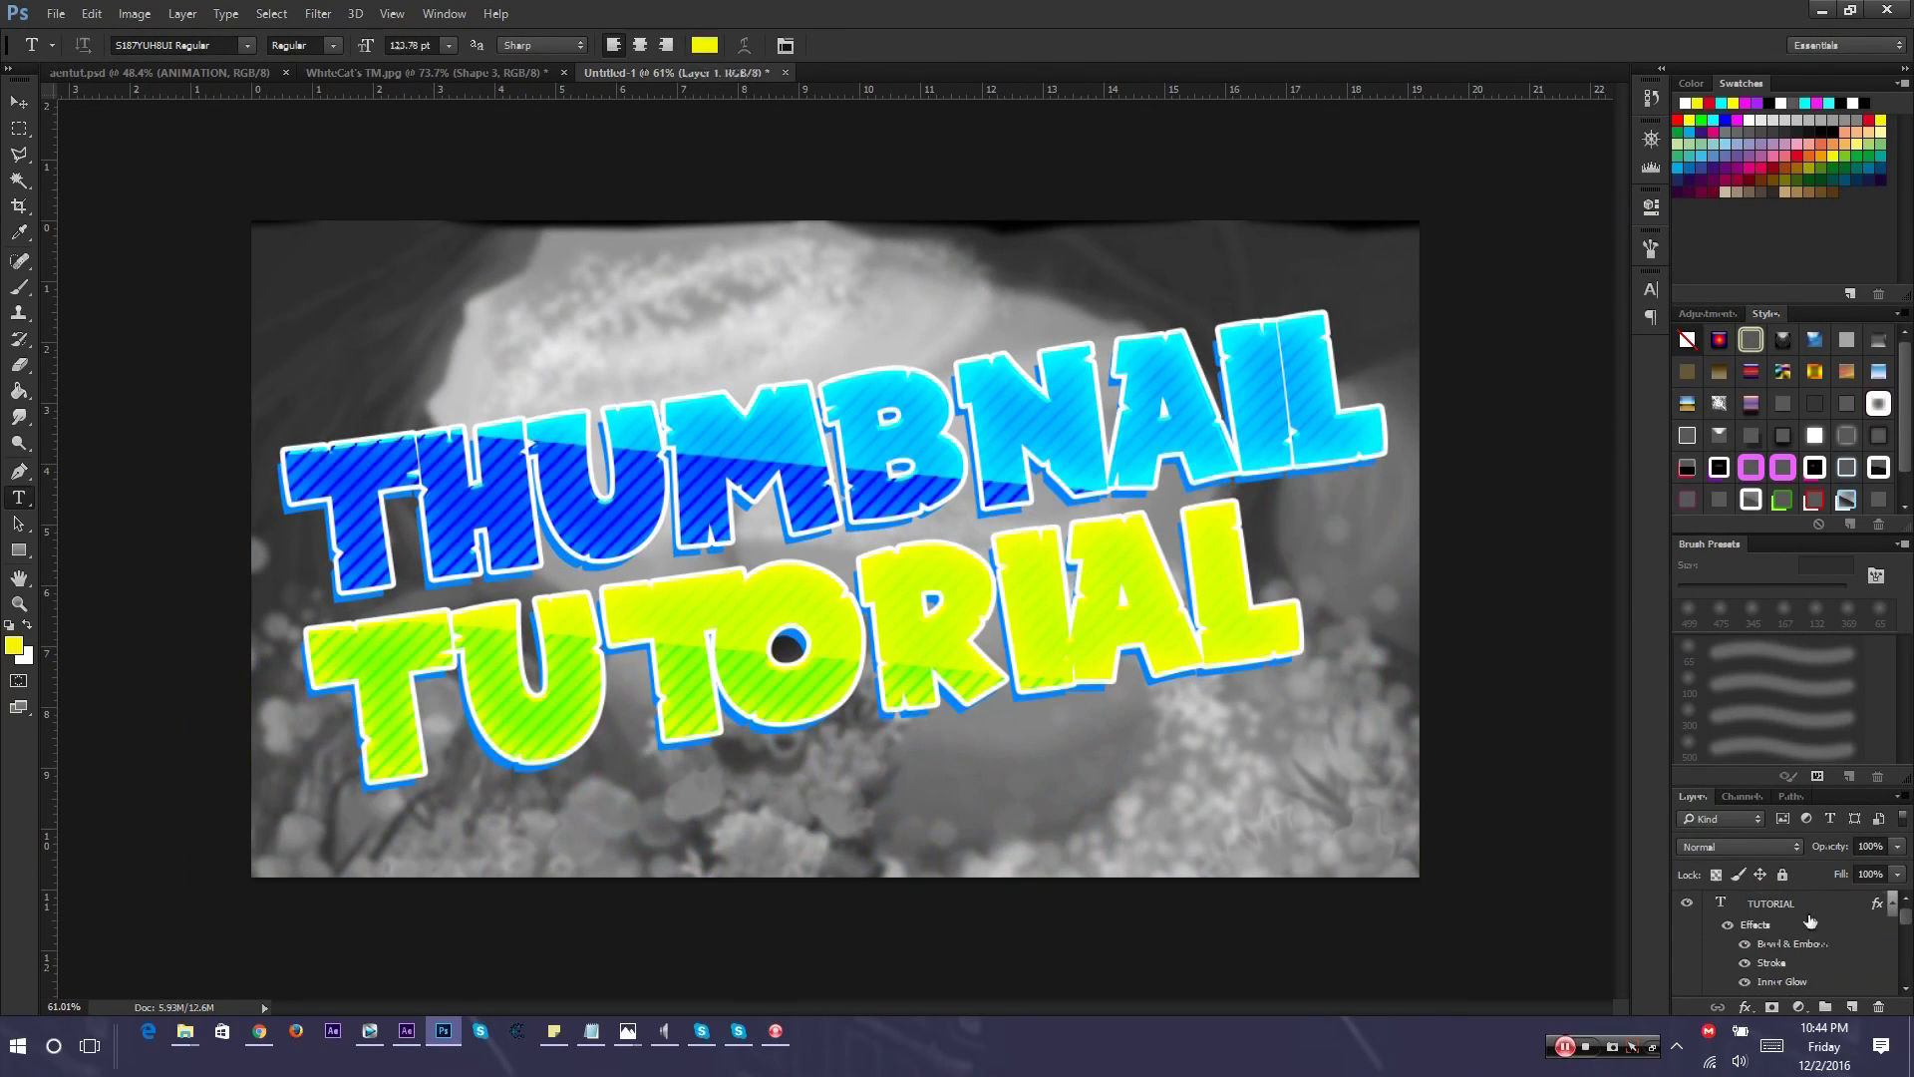
# On a new layer, paint a light-blue glow sampled from THUMBNAIL along the canvas bottom with an 1805 px soft brush, and place it beneath the text
pyautogui.click(1852, 1007)
pyautogui.click(21, 294)
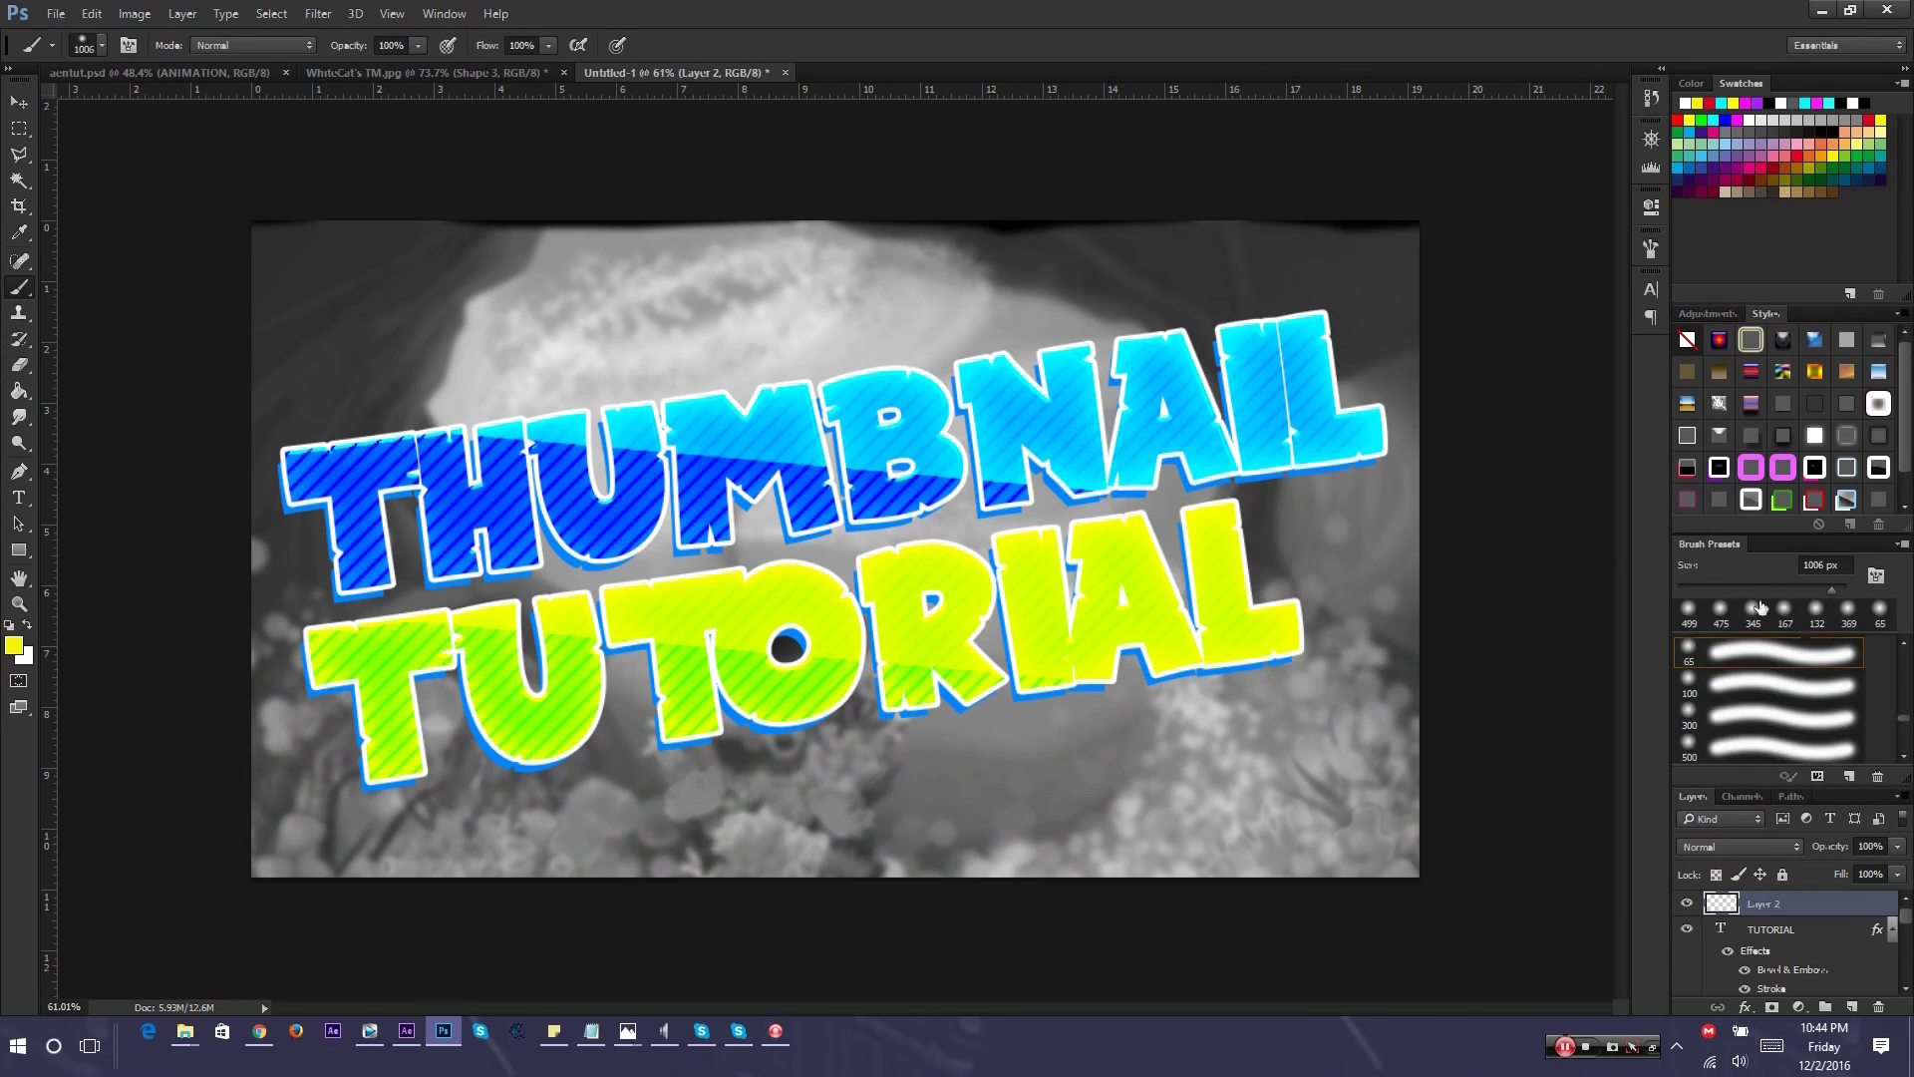
pyautogui.scroll(-5, 544, 793)
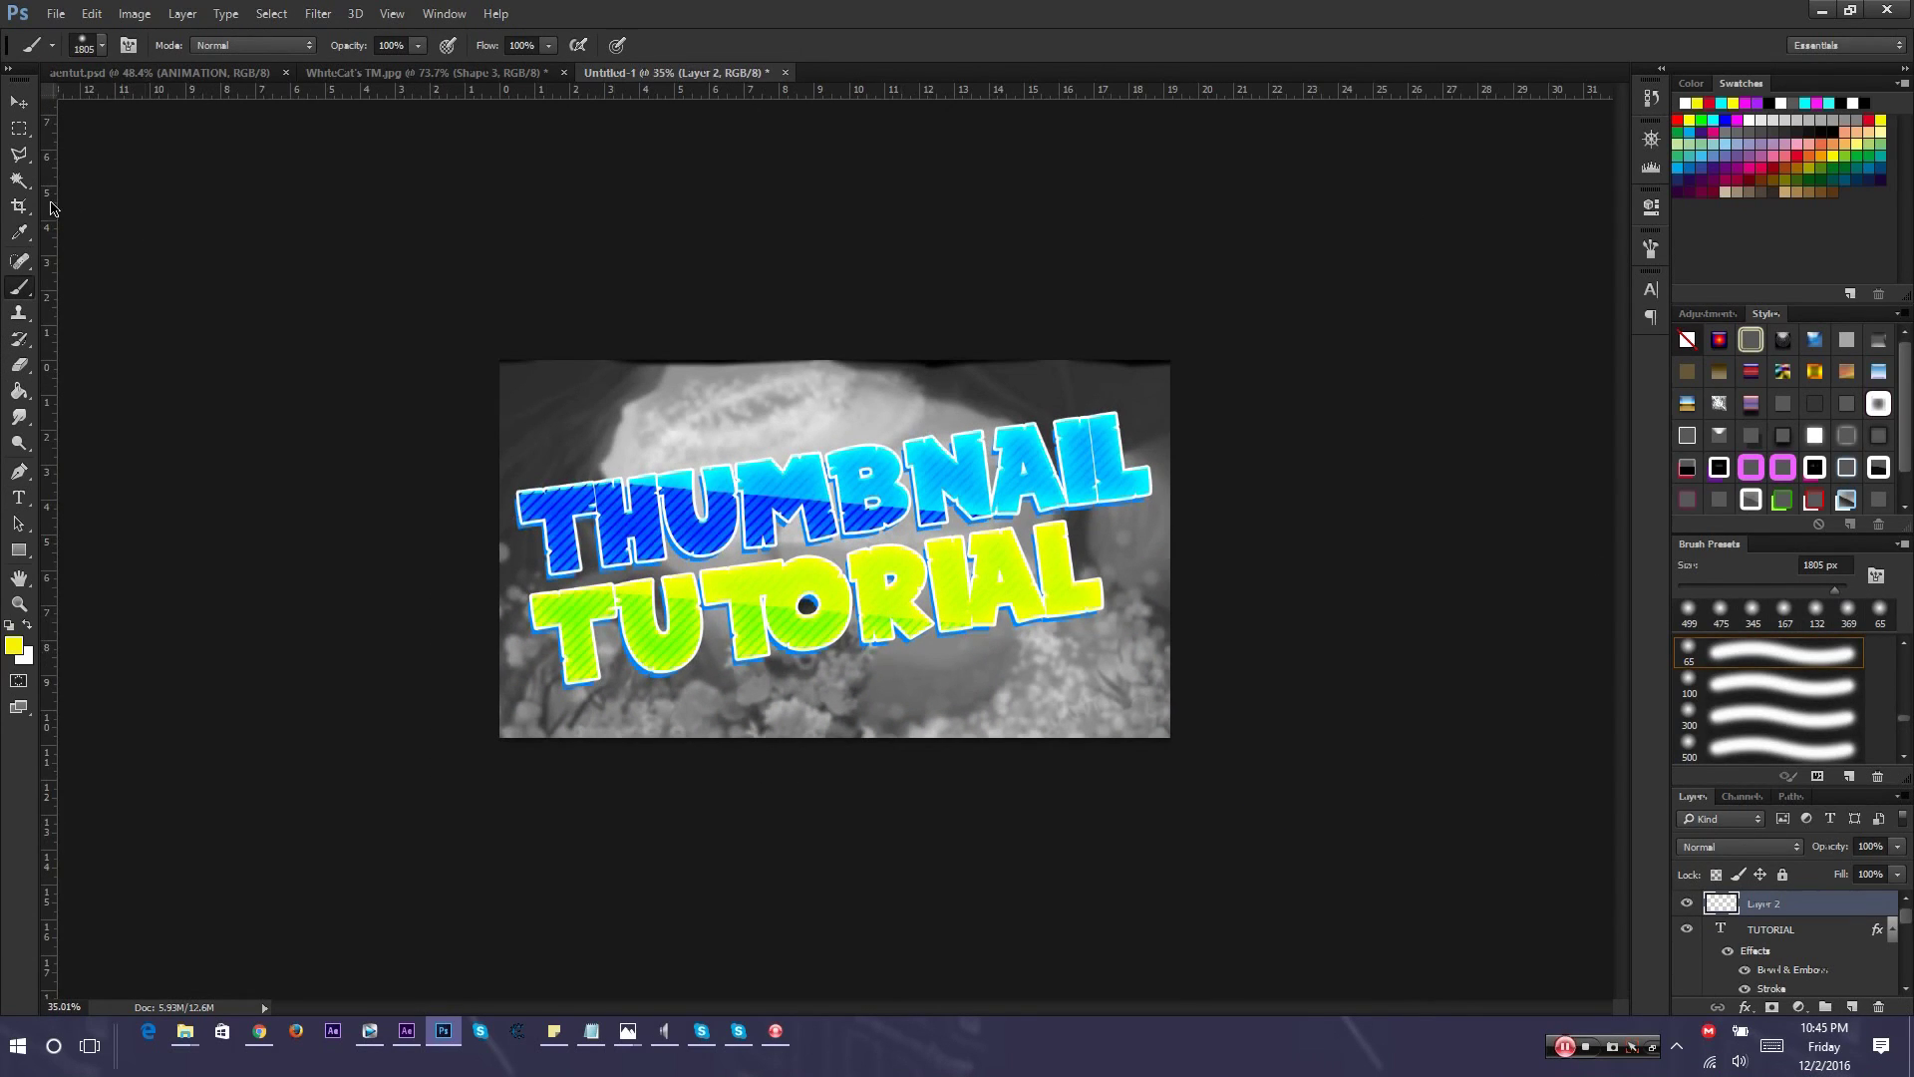
pyautogui.click(19, 233)
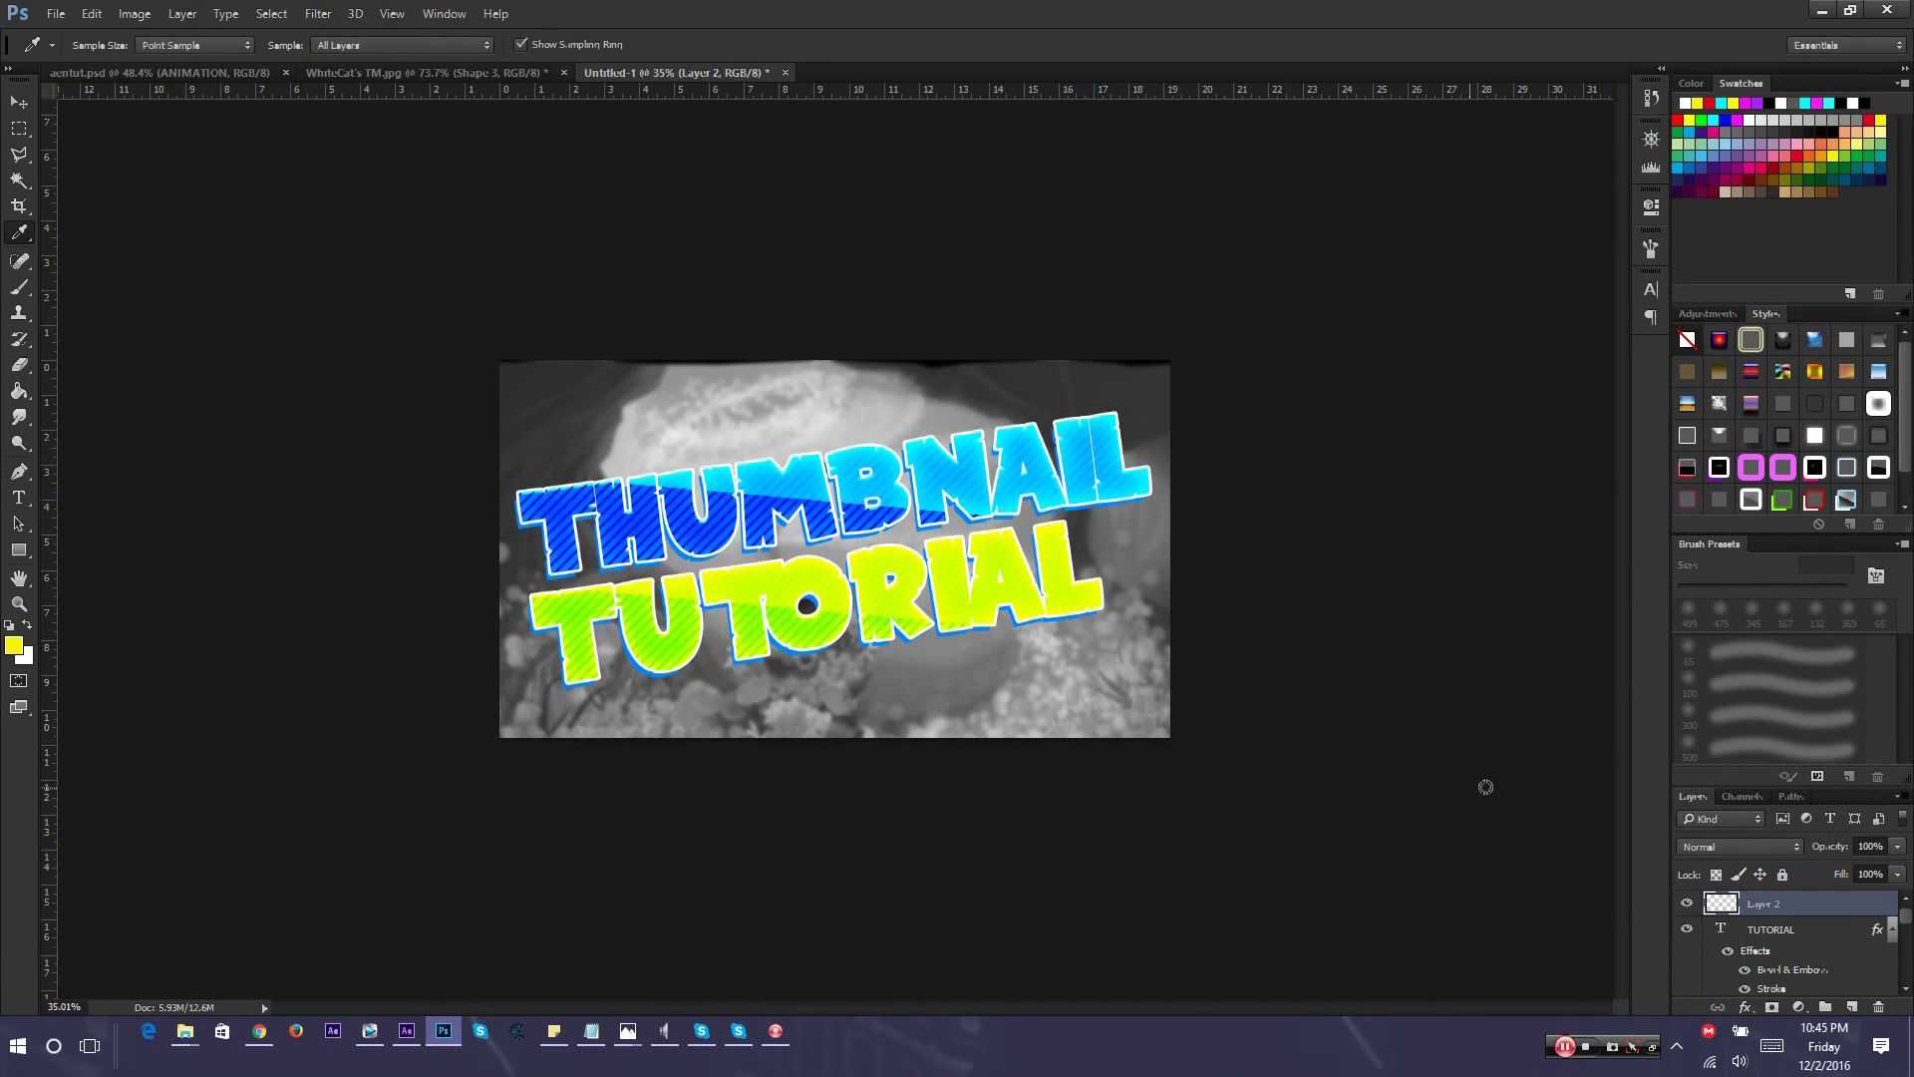
pyautogui.click(891, 451)
pyautogui.press('b')
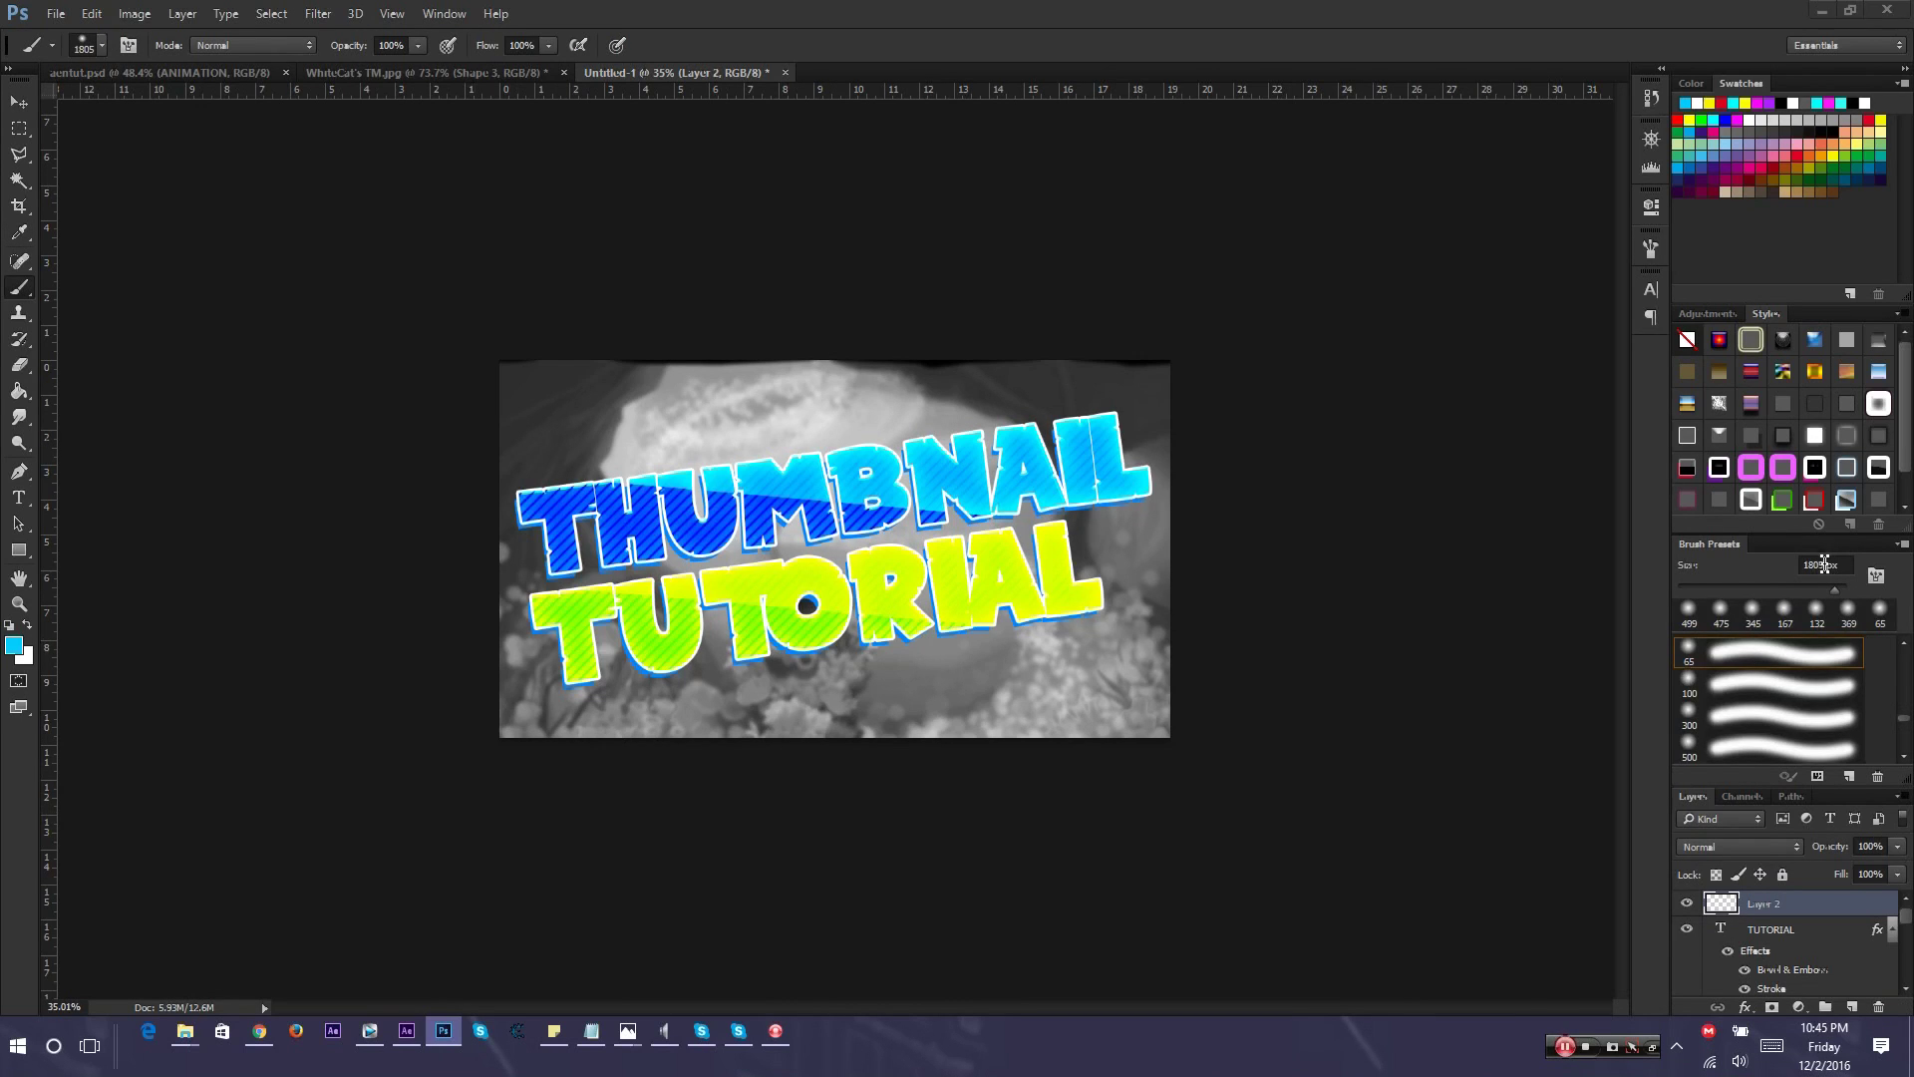
pyautogui.moveTo(521, 853); pyautogui.dragTo(1157, 853)
pyautogui.scroll(5, 941, 631)
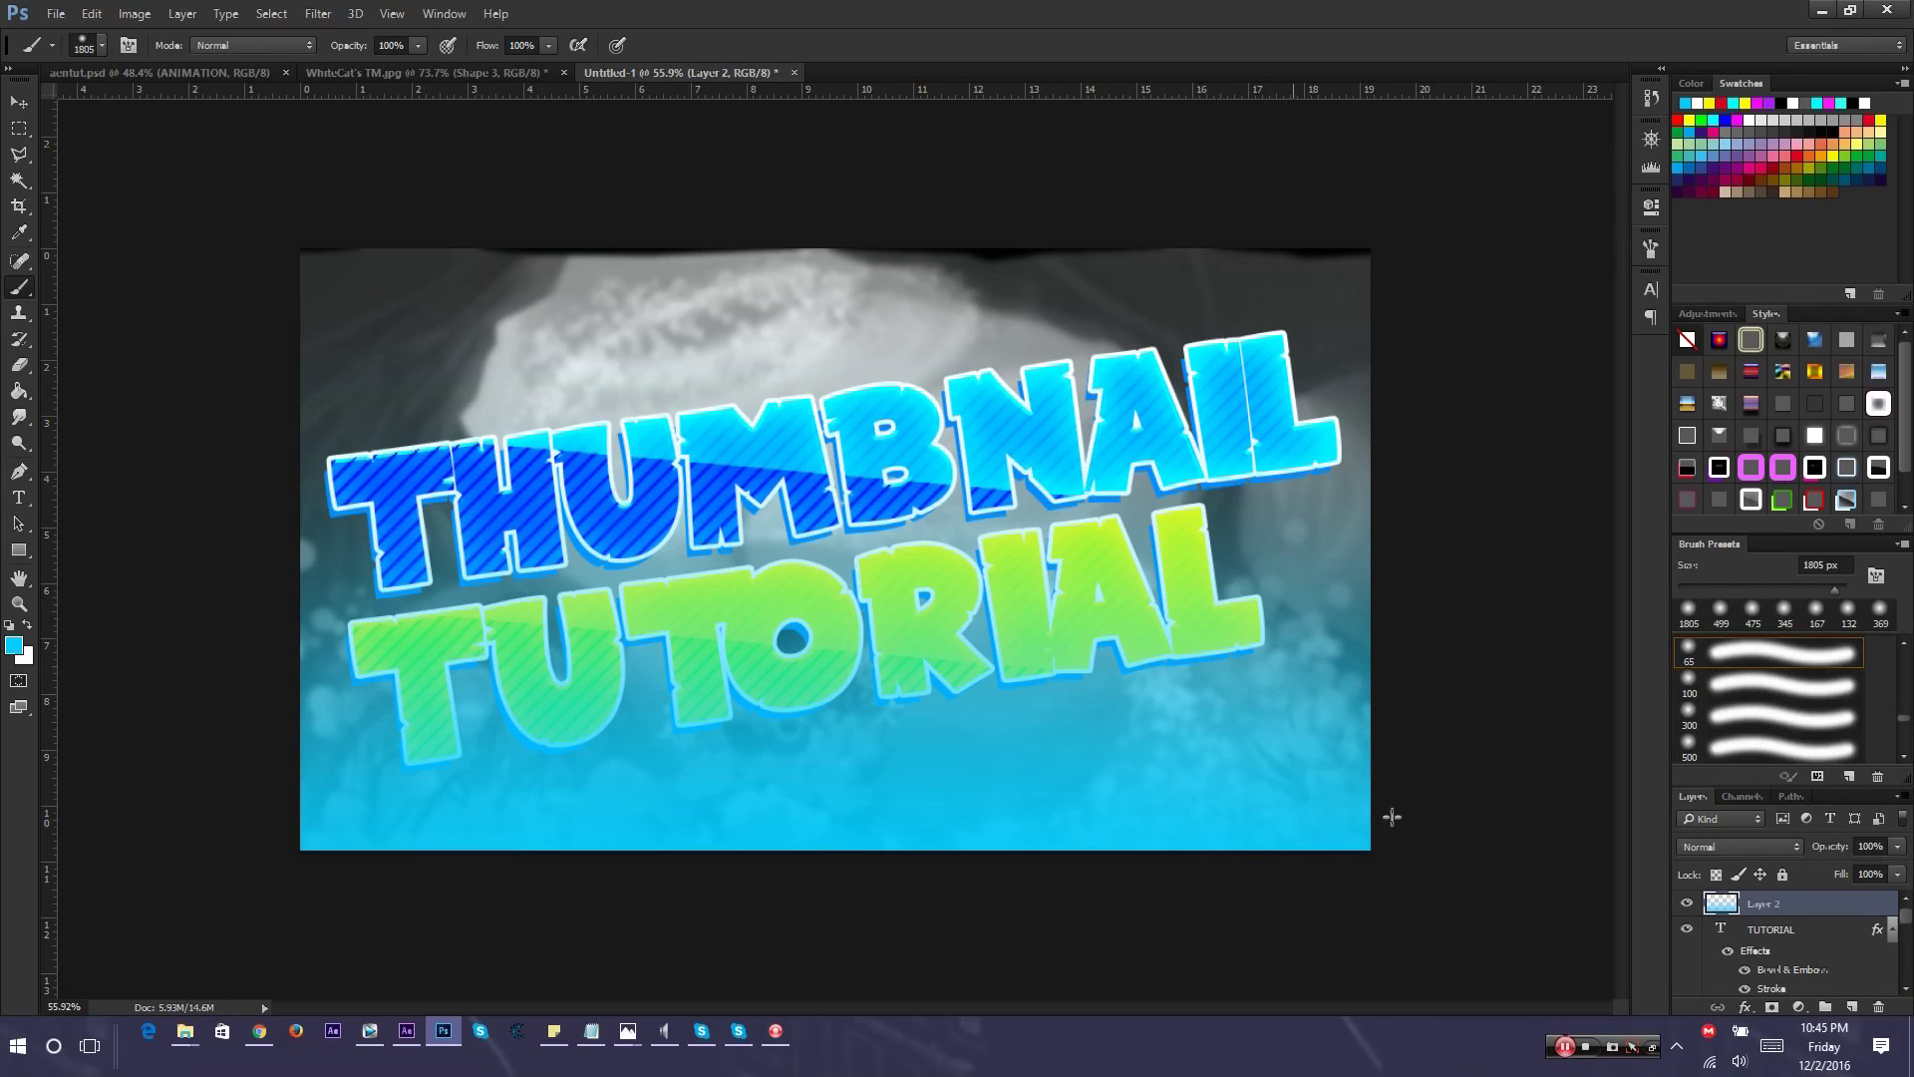
pyautogui.moveTo(1745, 905); pyautogui.dragTo(1805, 945)
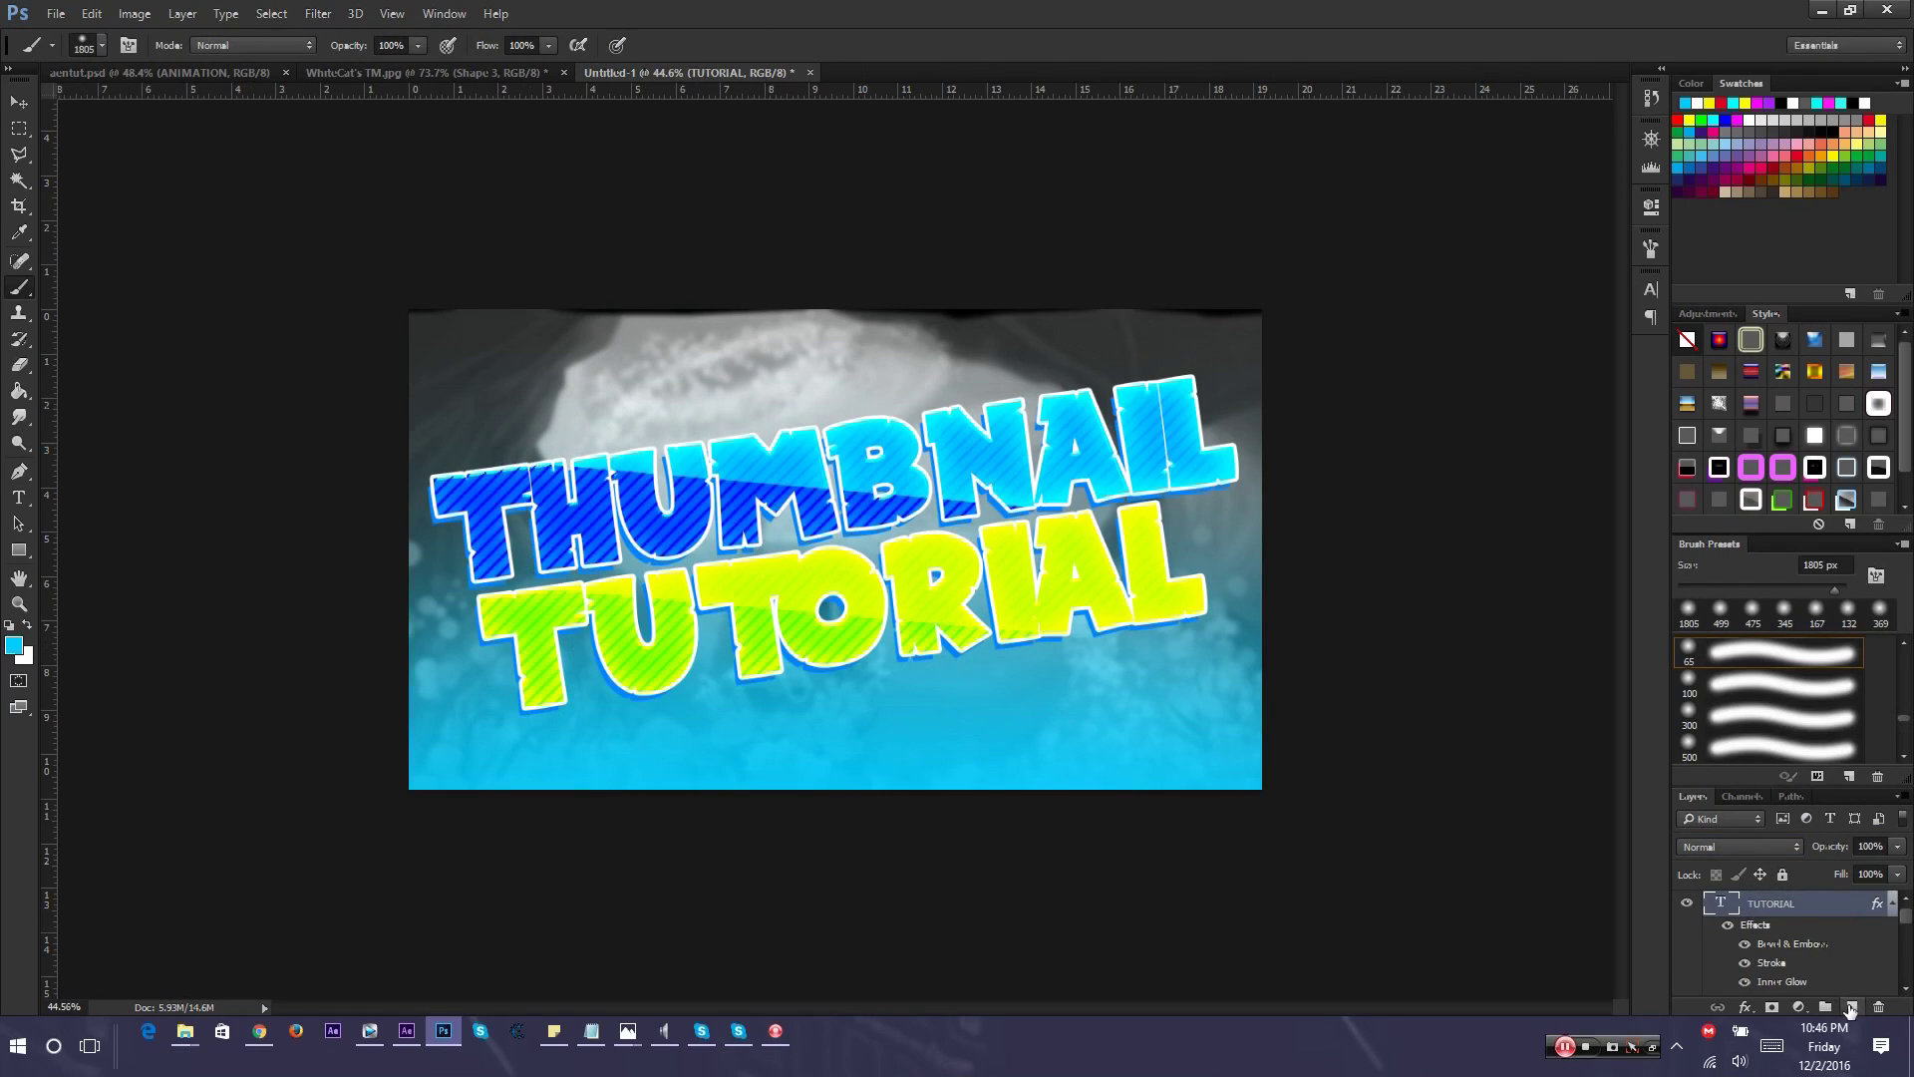
# Add another new layer and try a lime-green spot at the canvas's upper-right corner with a 511 px soft brush
pyautogui.click(1852, 1007)
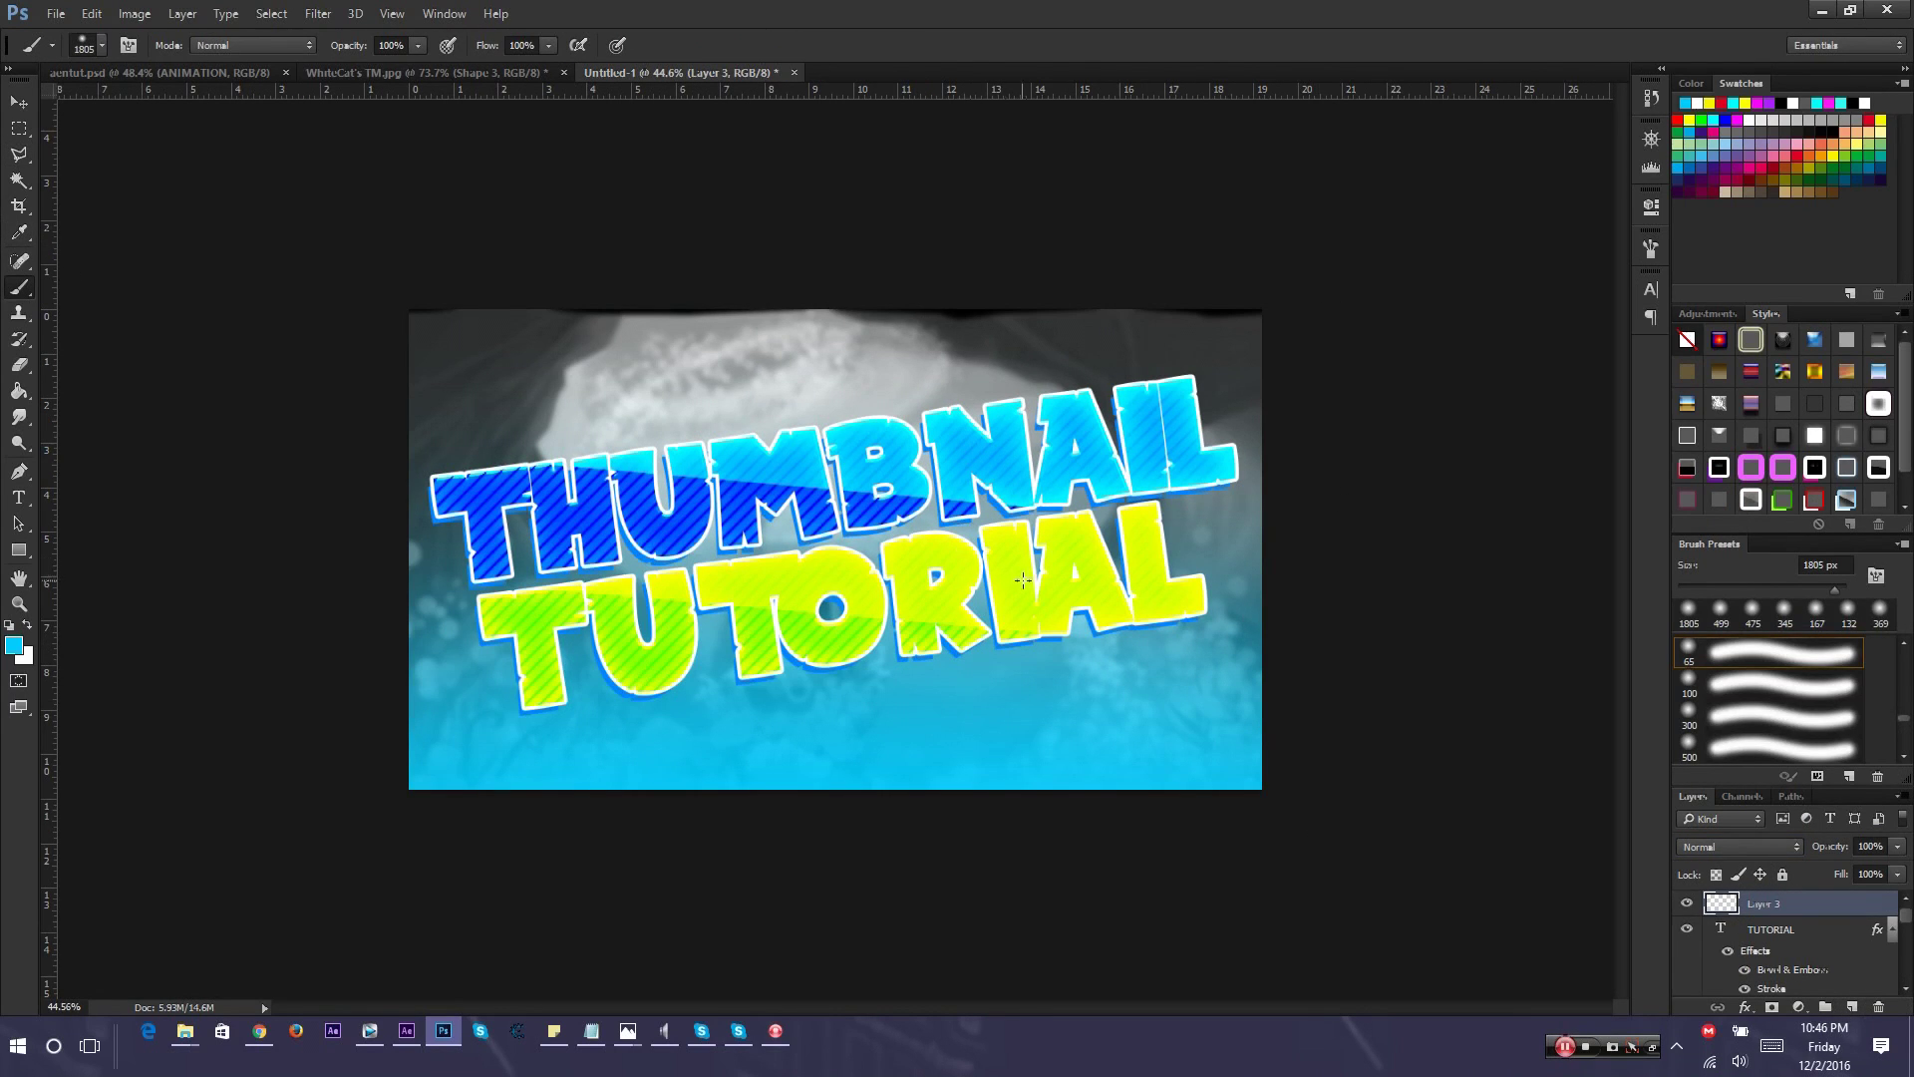
pyautogui.moveTo(1835, 590); pyautogui.dragTo(1808, 590)
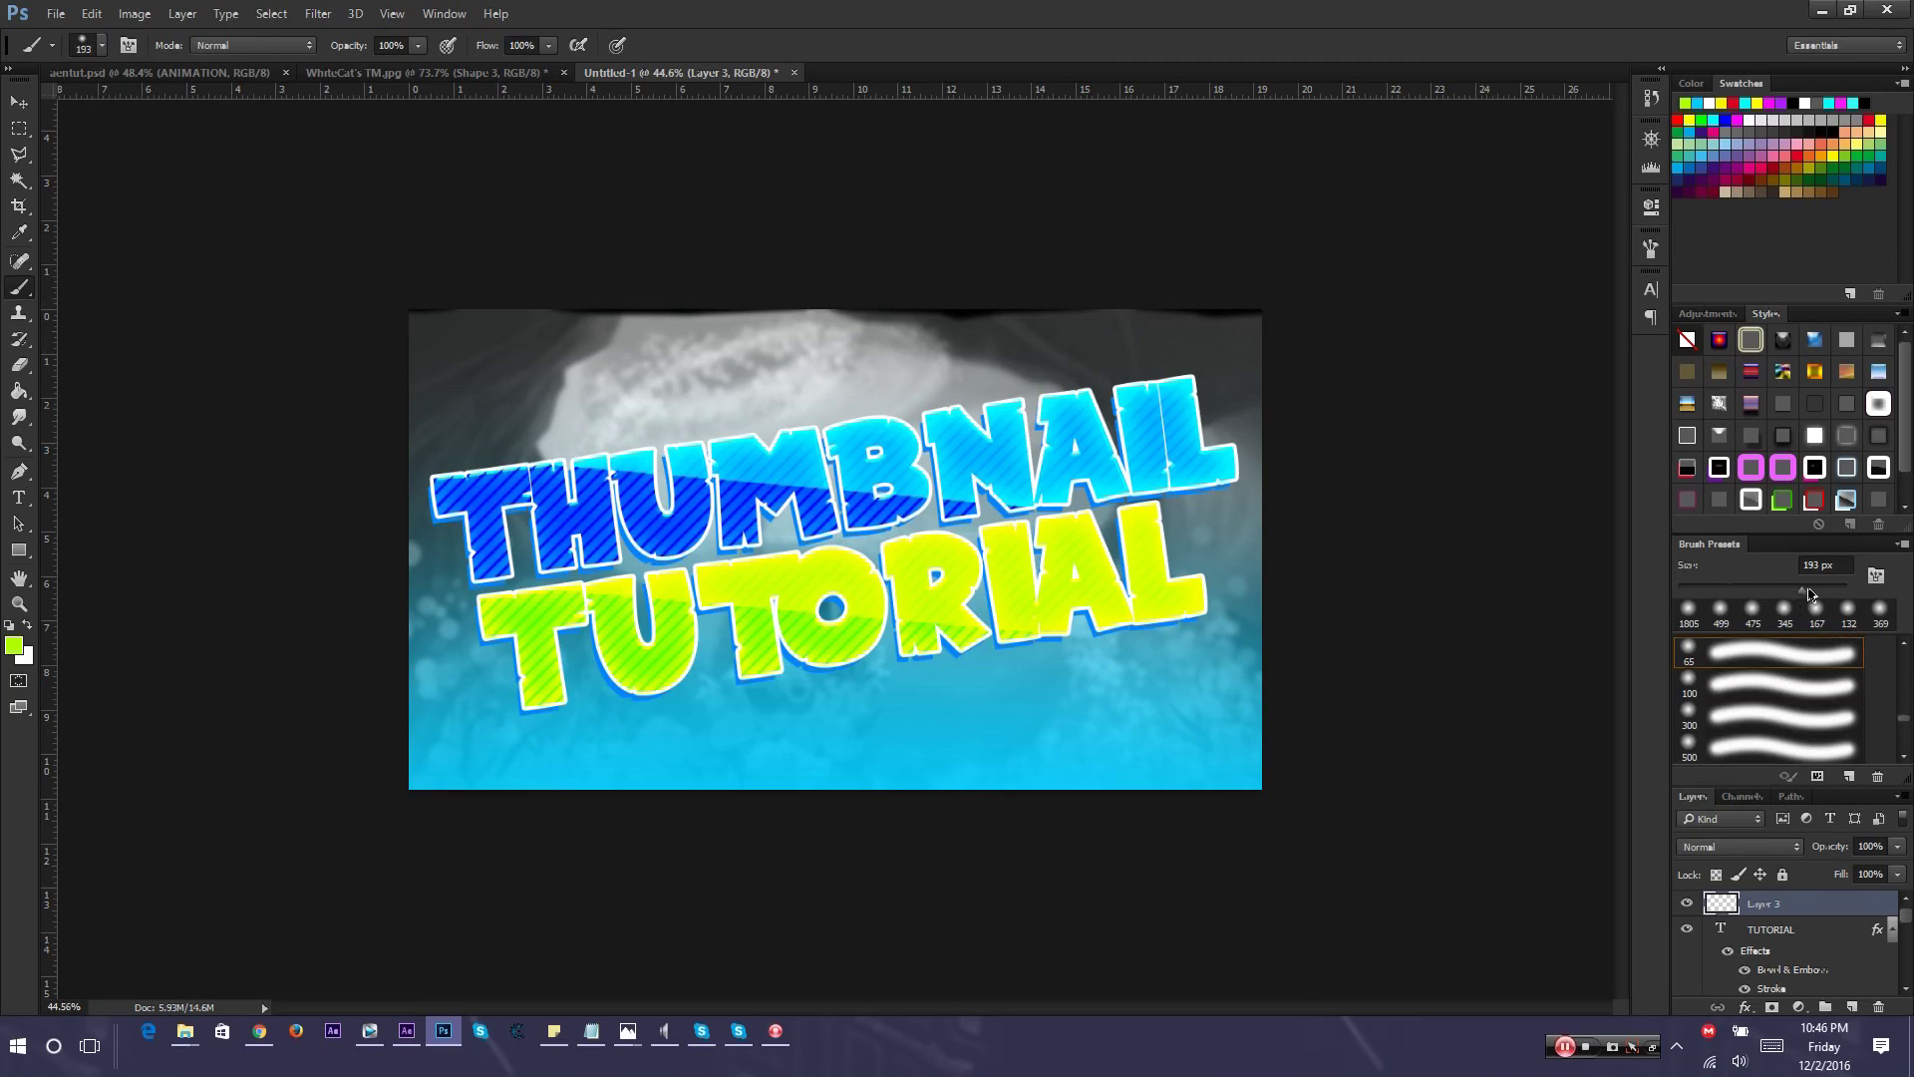
pyautogui.click(1293, 339)
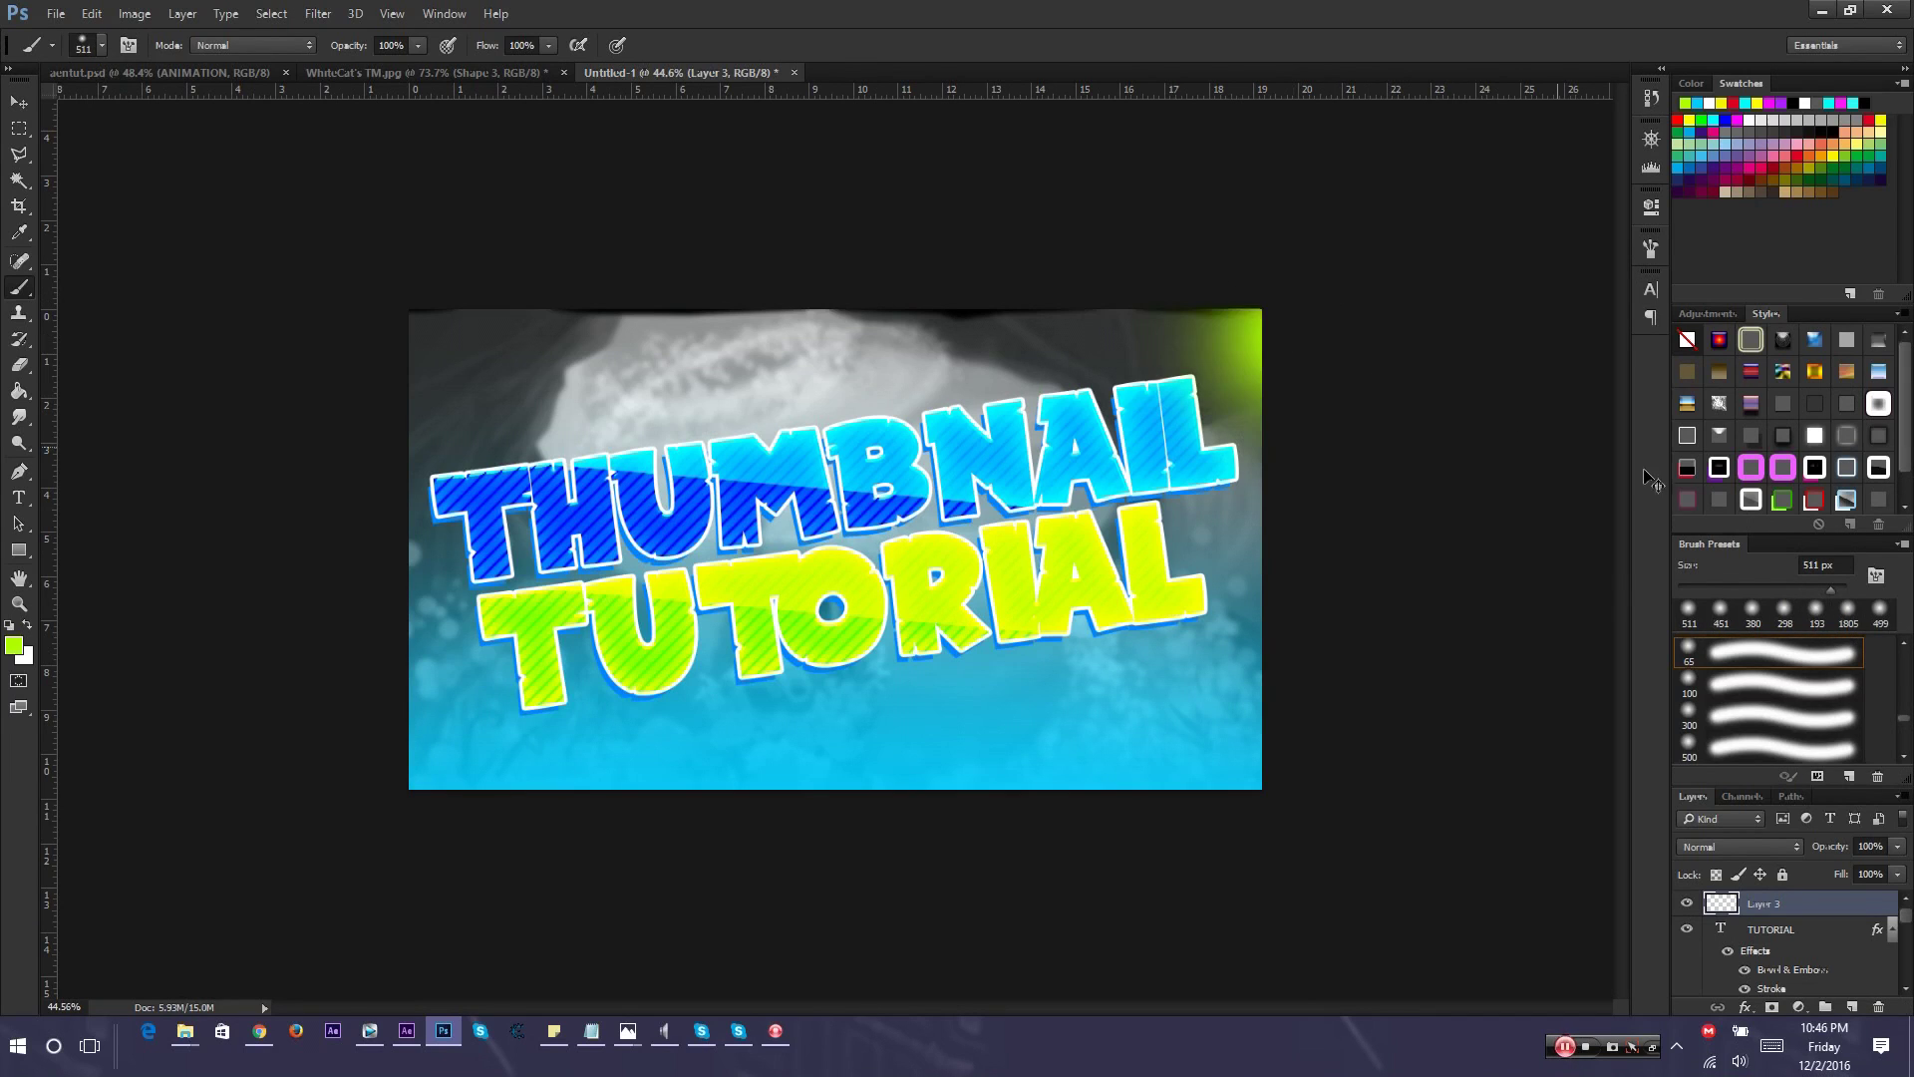
pyautogui.hotkey('ctrl', 'z')
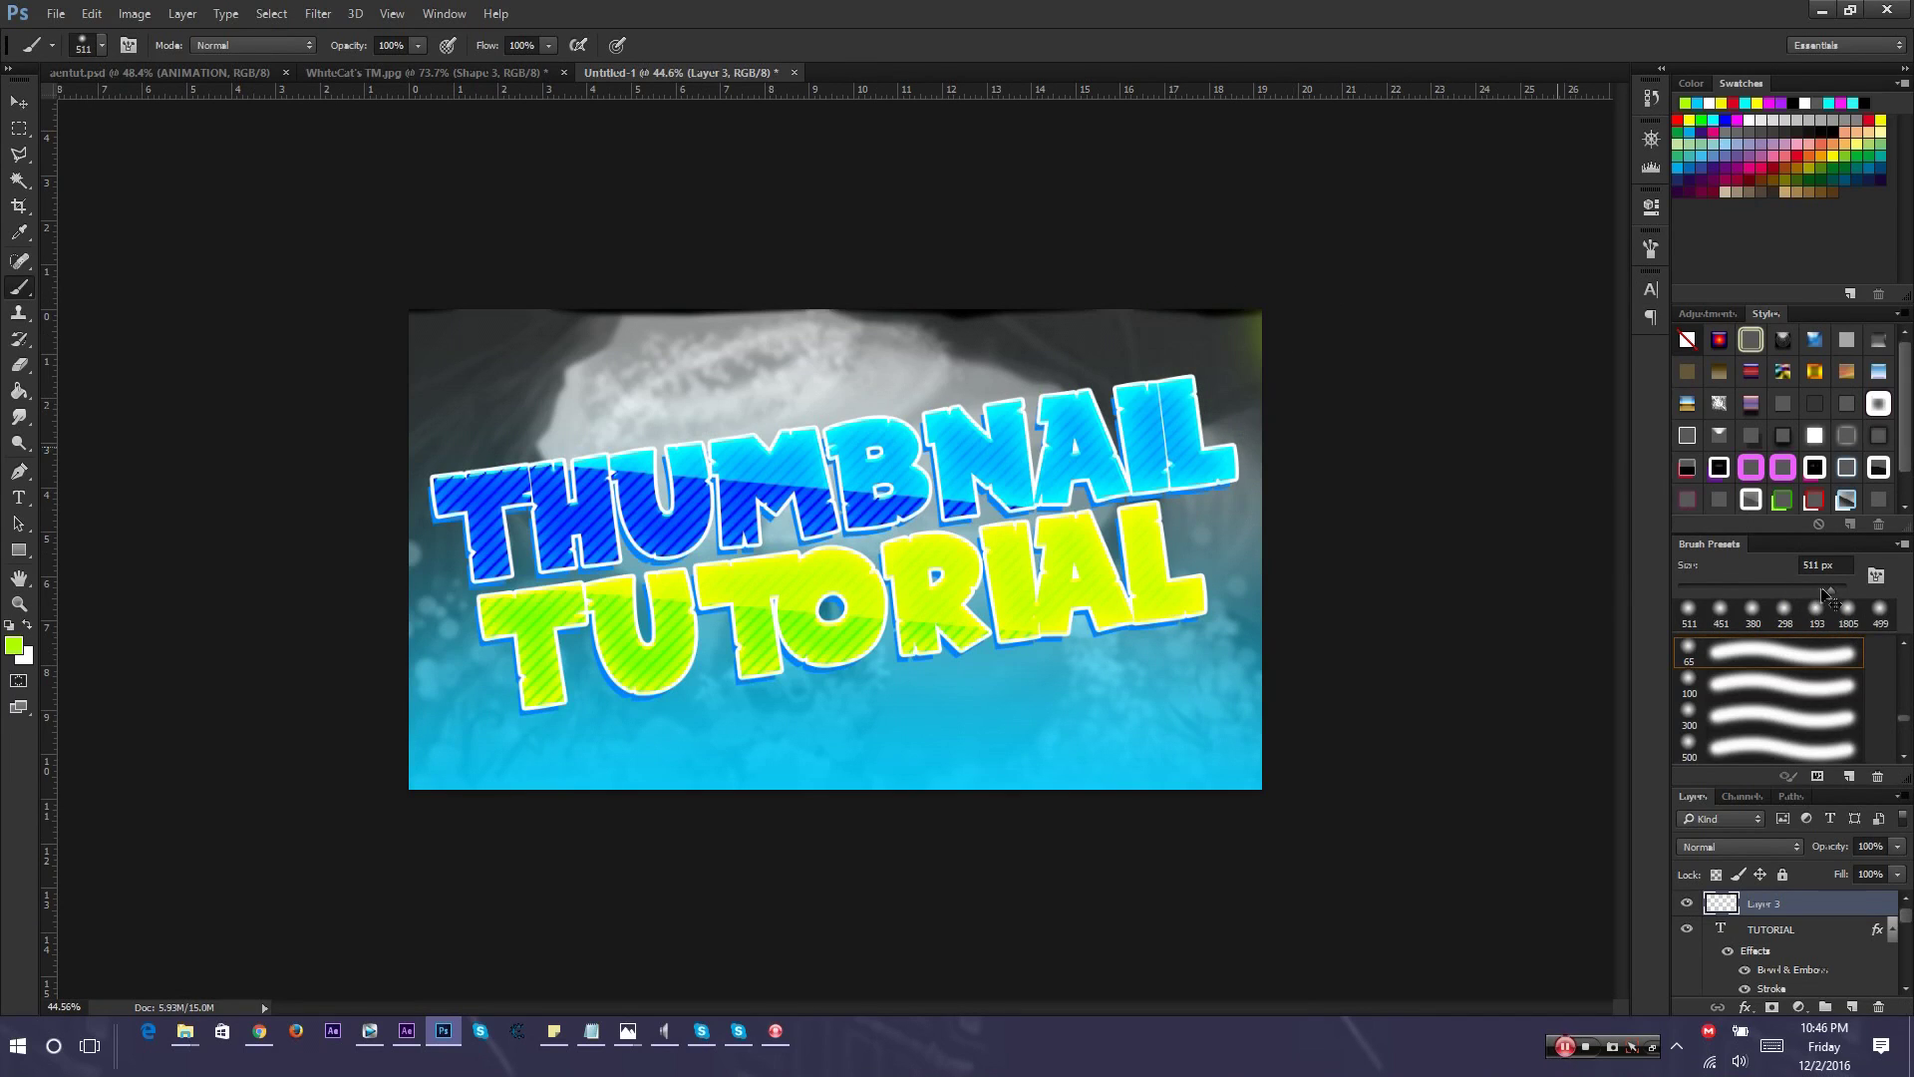
# Paint soft lime-green spots around the canvas edges with a 650 px brush, and move their layer directly above the grayscale background
pyautogui.moveTo(1822, 591); pyautogui.dragTo(1913, 544)
pyautogui.write('650')
pyautogui.click(1270, 365)
pyautogui.click(373, 596)
pyautogui.click(644, 289)
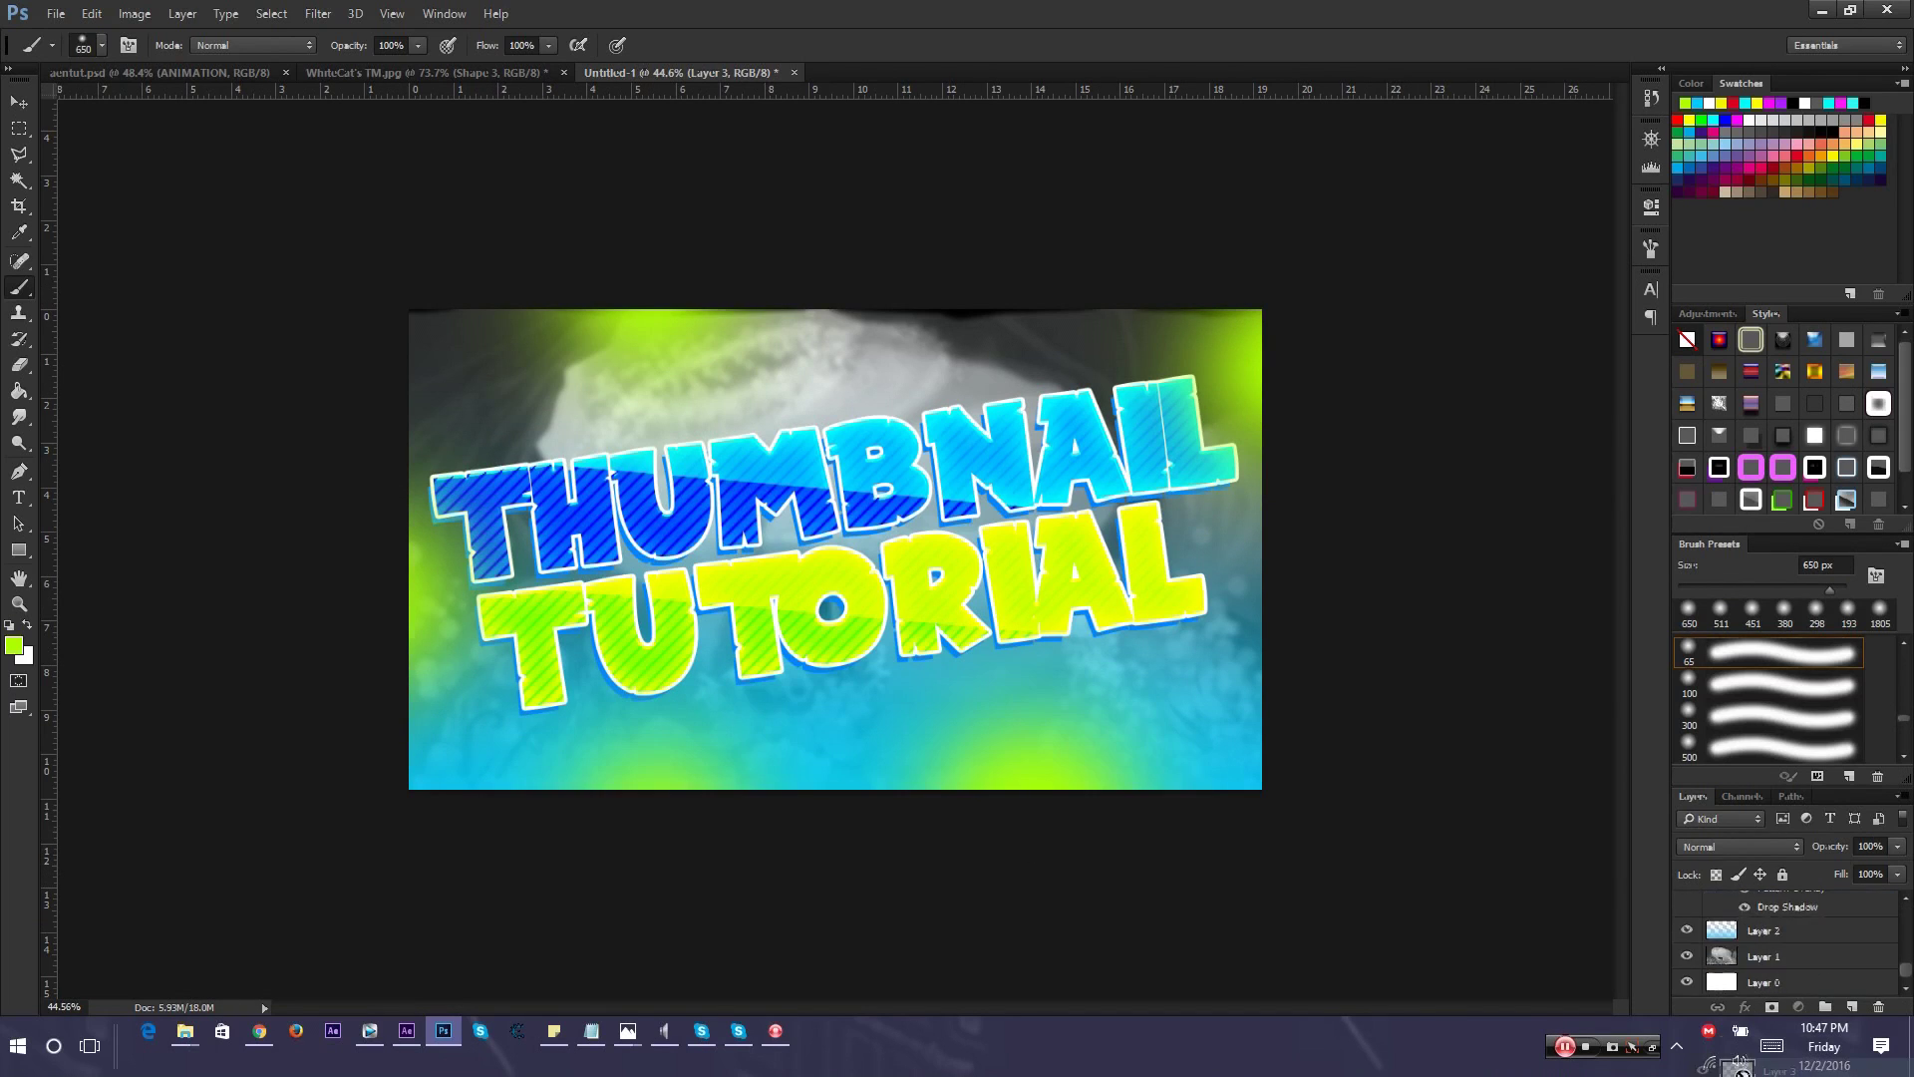
pyautogui.moveTo(1775, 1069); pyautogui.dragTo(1765, 942)
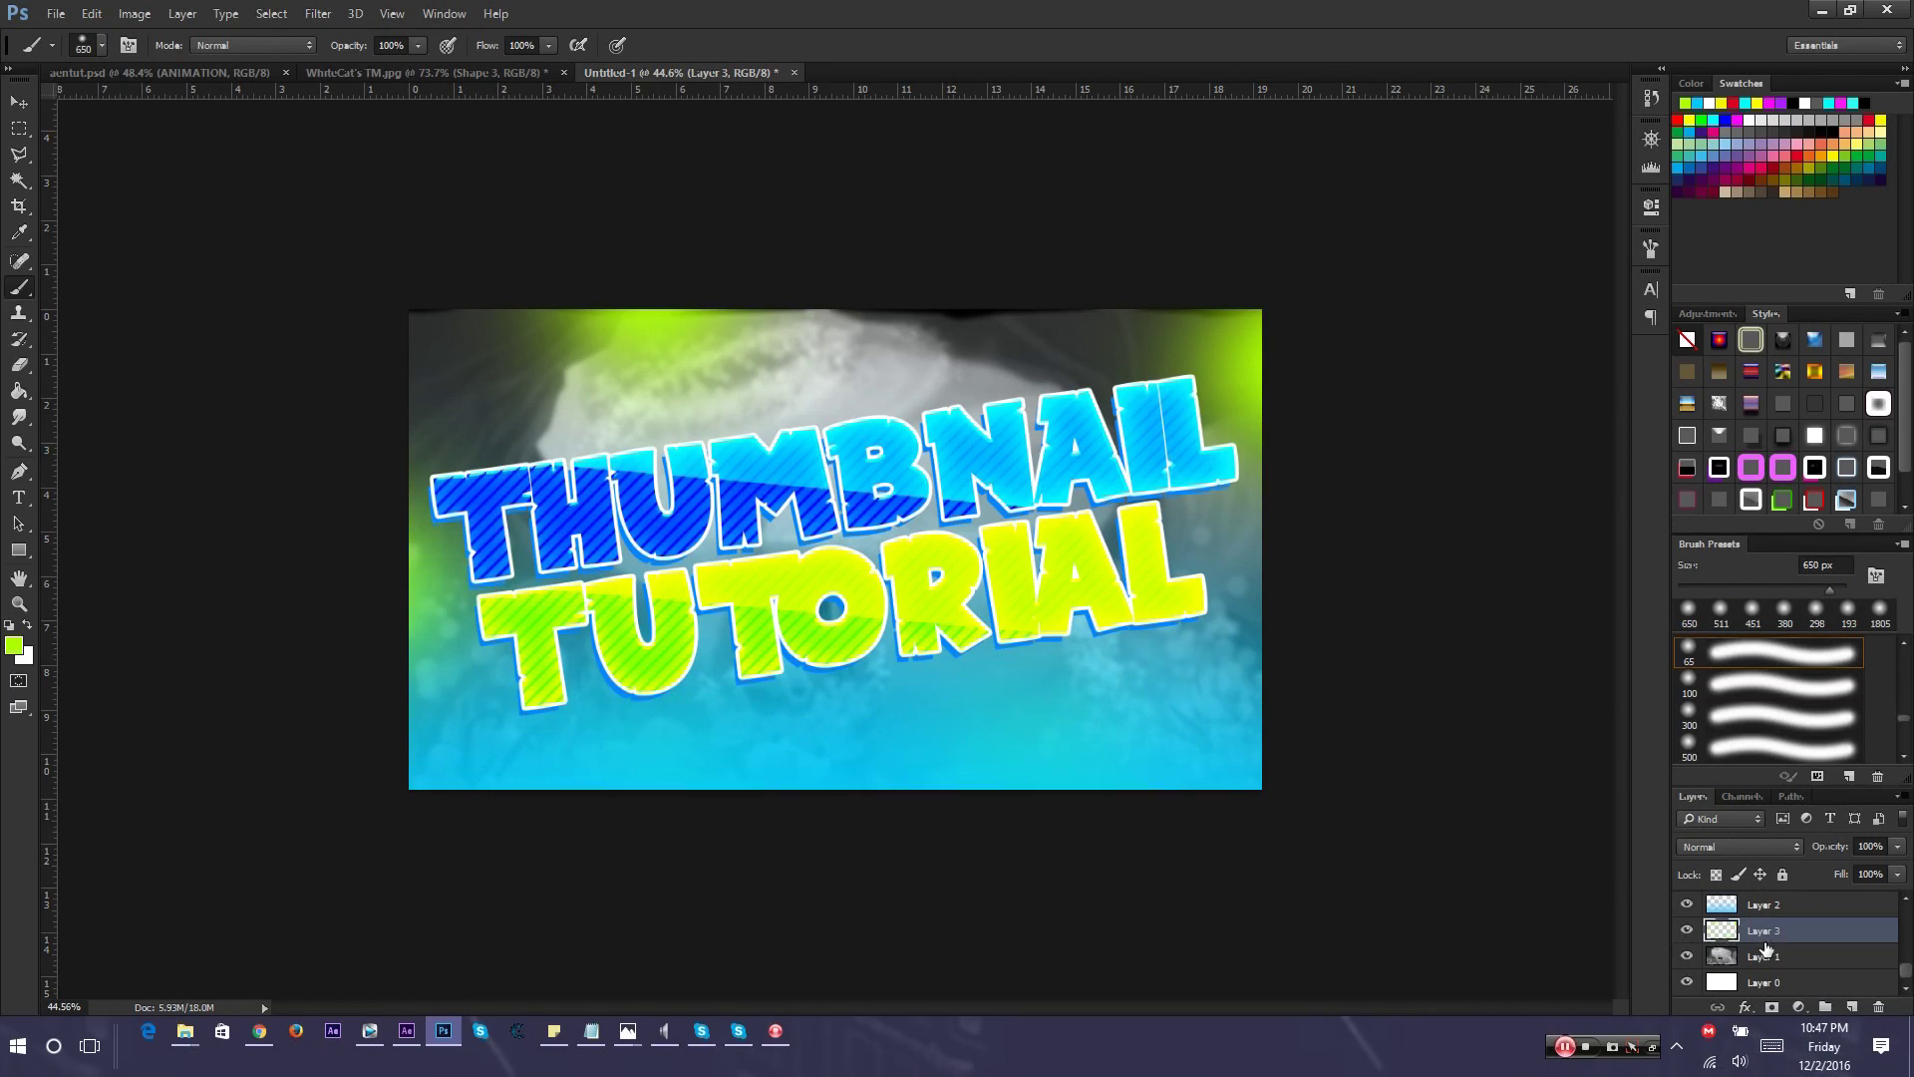
# Apply a blur filter to the lime-green spots on Layer 3
pyautogui.scroll(1, 1785, 944)
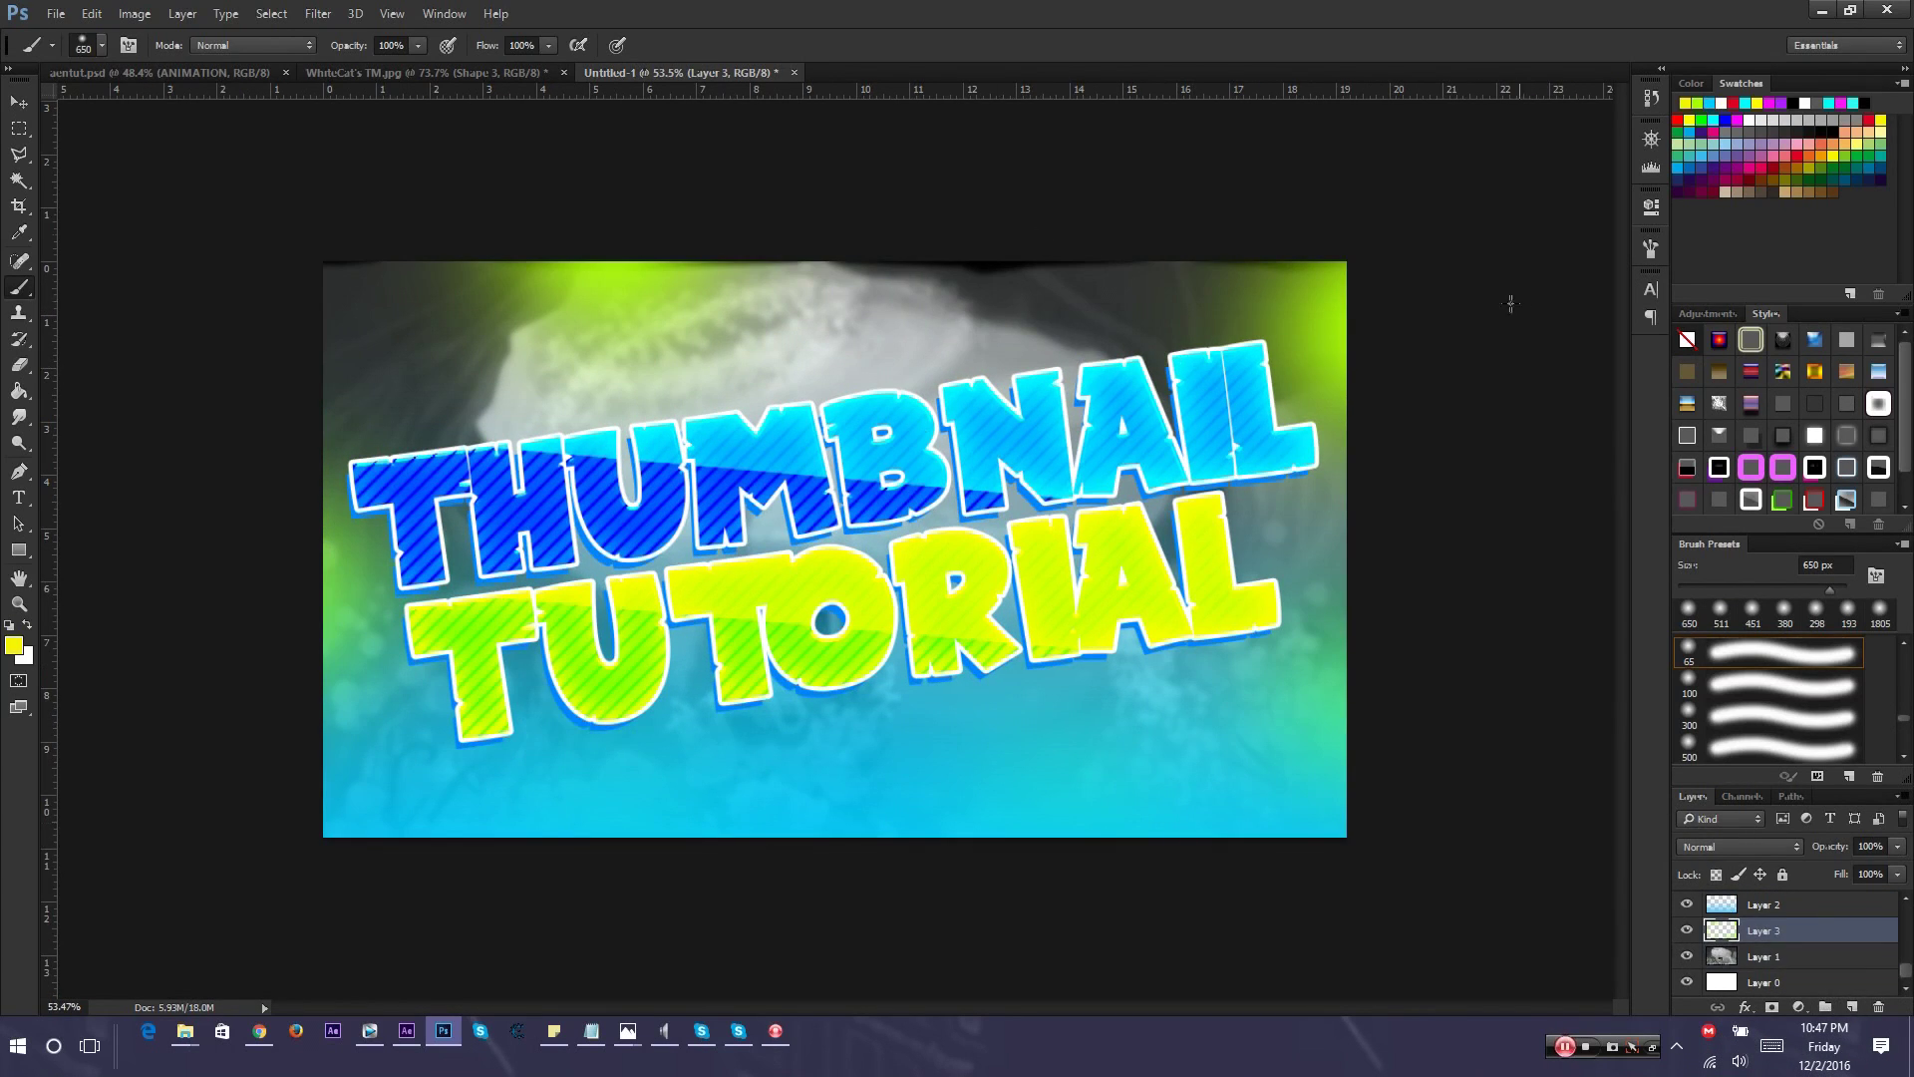
pyautogui.click(318, 12)
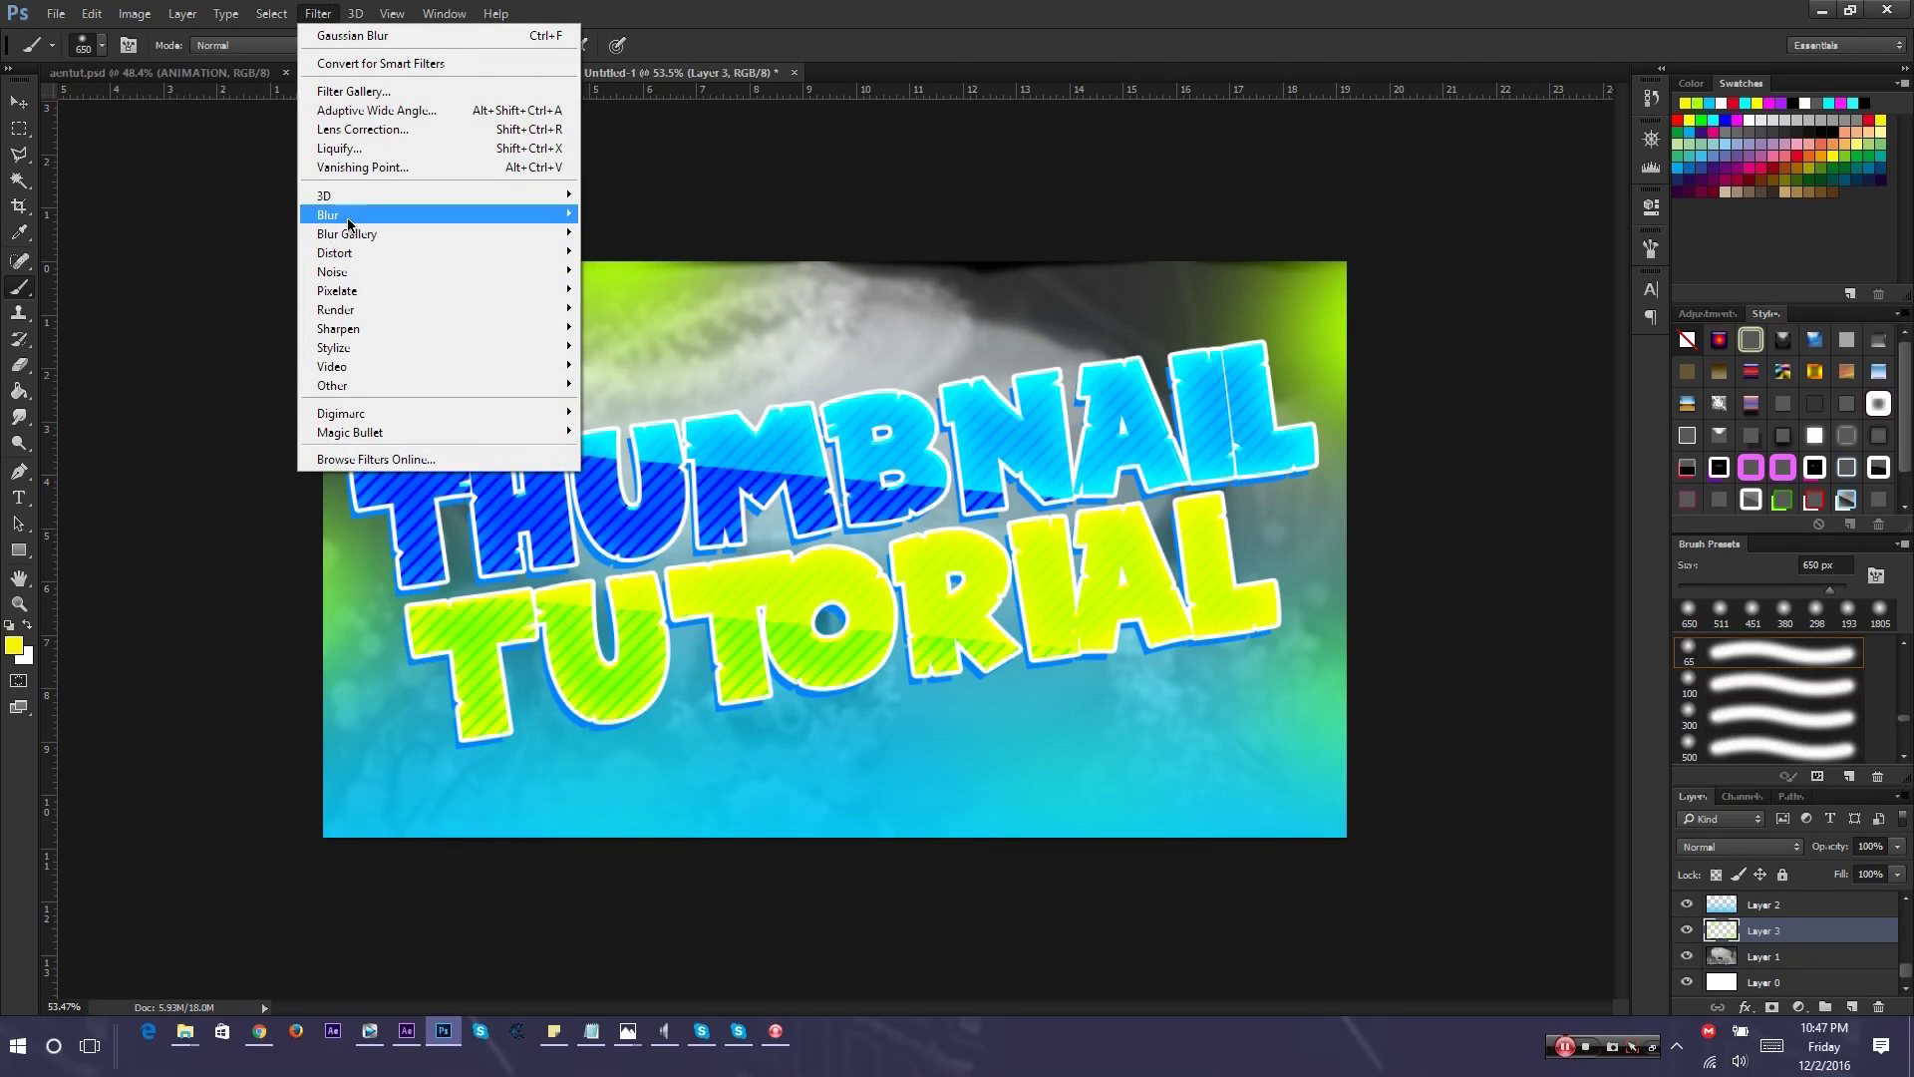
pyautogui.moveTo(348, 221)
pyautogui.click(244, 289)
pyautogui.press('Return')
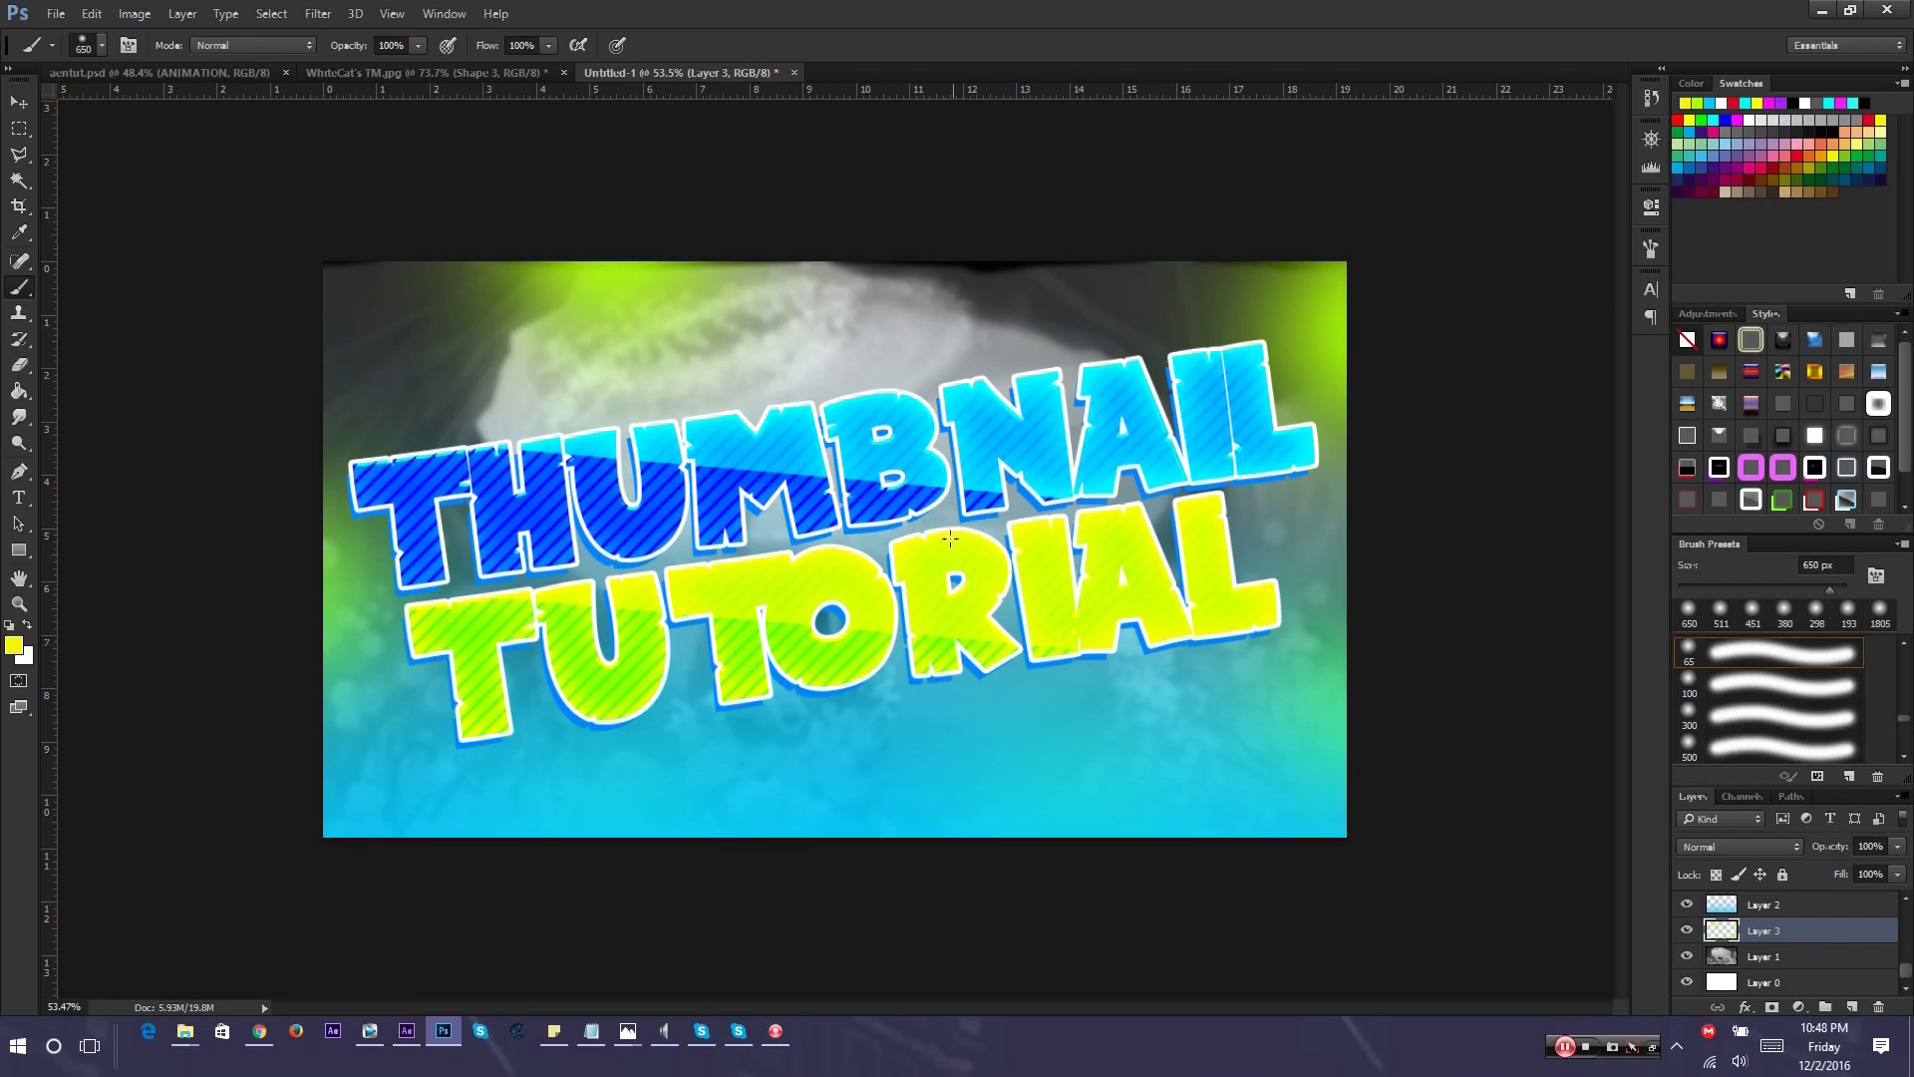
# Switch to the browser, open the Animal Jam paint brush search result at full size, and save it as Brush.png
pyautogui.hotkey('alt', 'Tab')
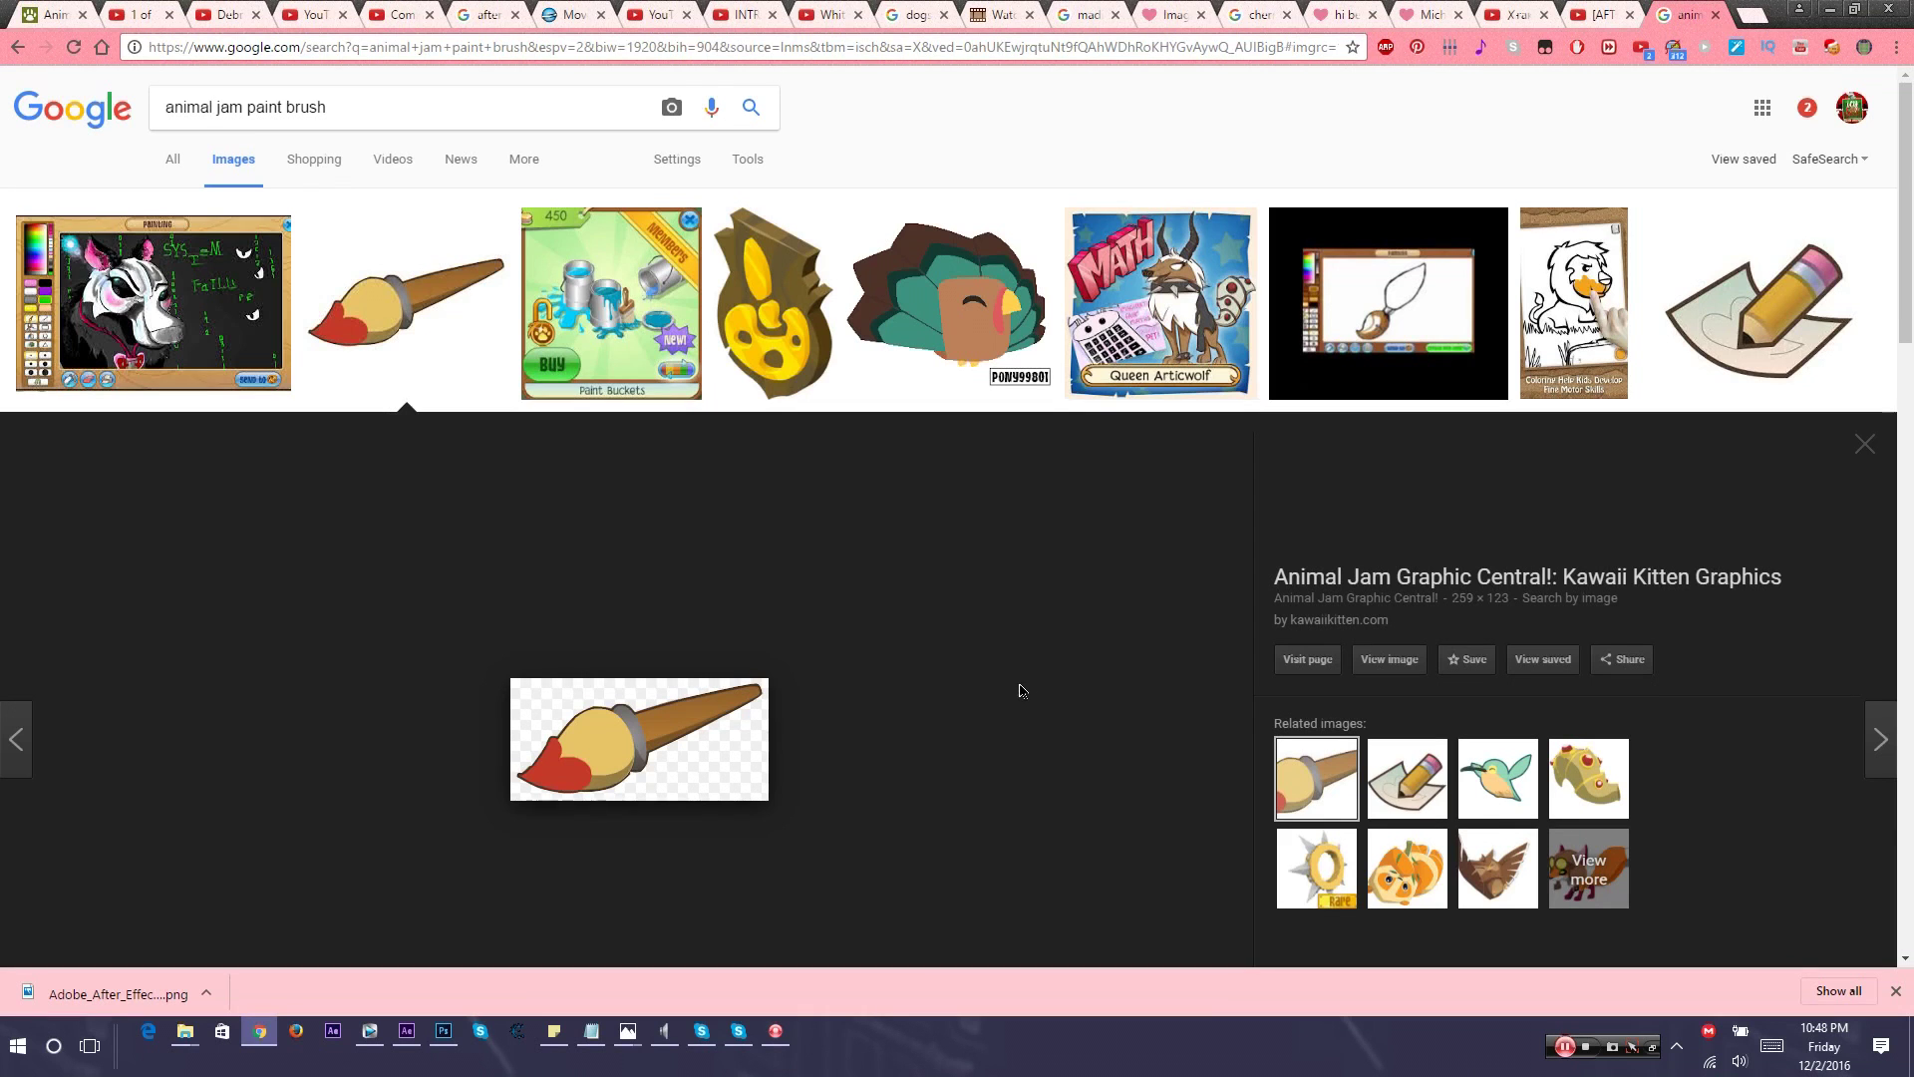
pyautogui.scroll(-3, 558, 399)
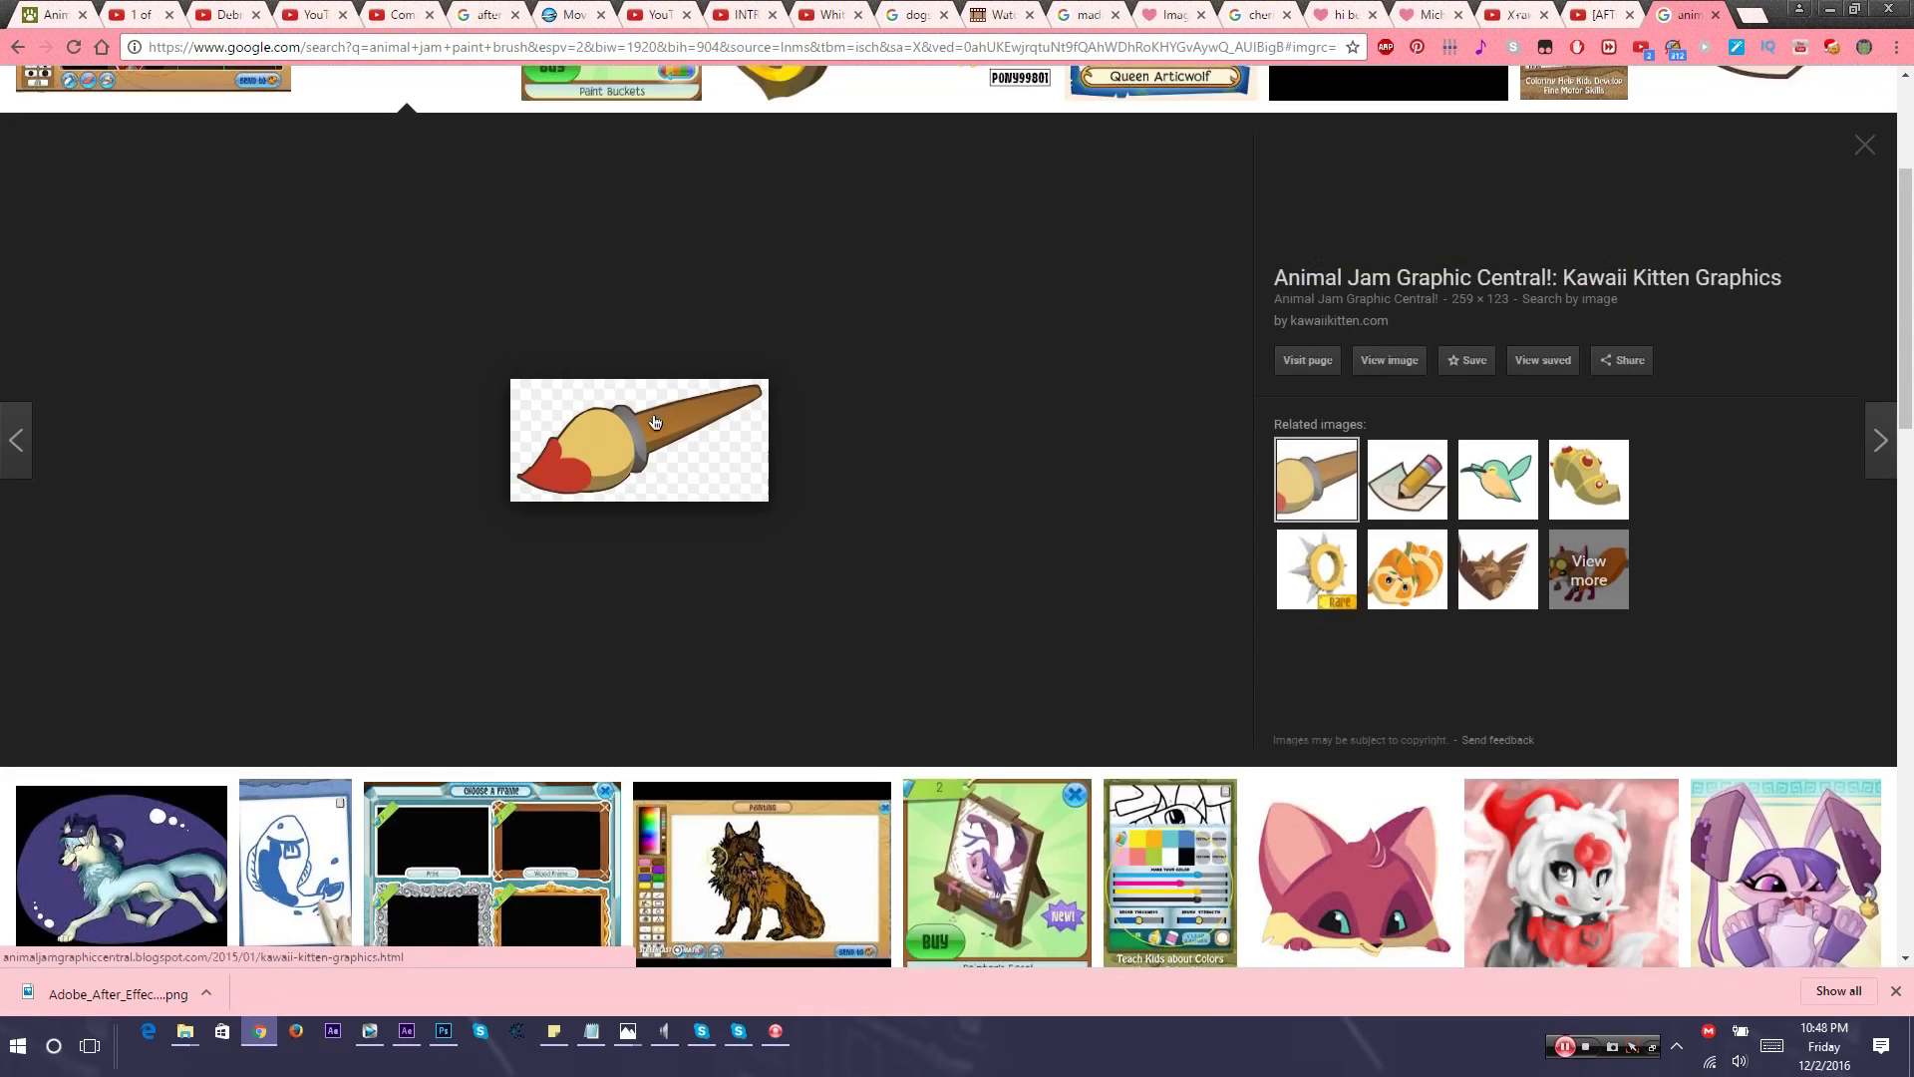
pyautogui.moveTo(626, 473)
pyautogui.mouseDown()
pyautogui.moveTo(770, 483)
pyautogui.moveTo(773, 517)
pyautogui.mouseUp()
pyautogui.scroll(-3, 772, 517)
pyautogui.scroll(2, 773, 518)
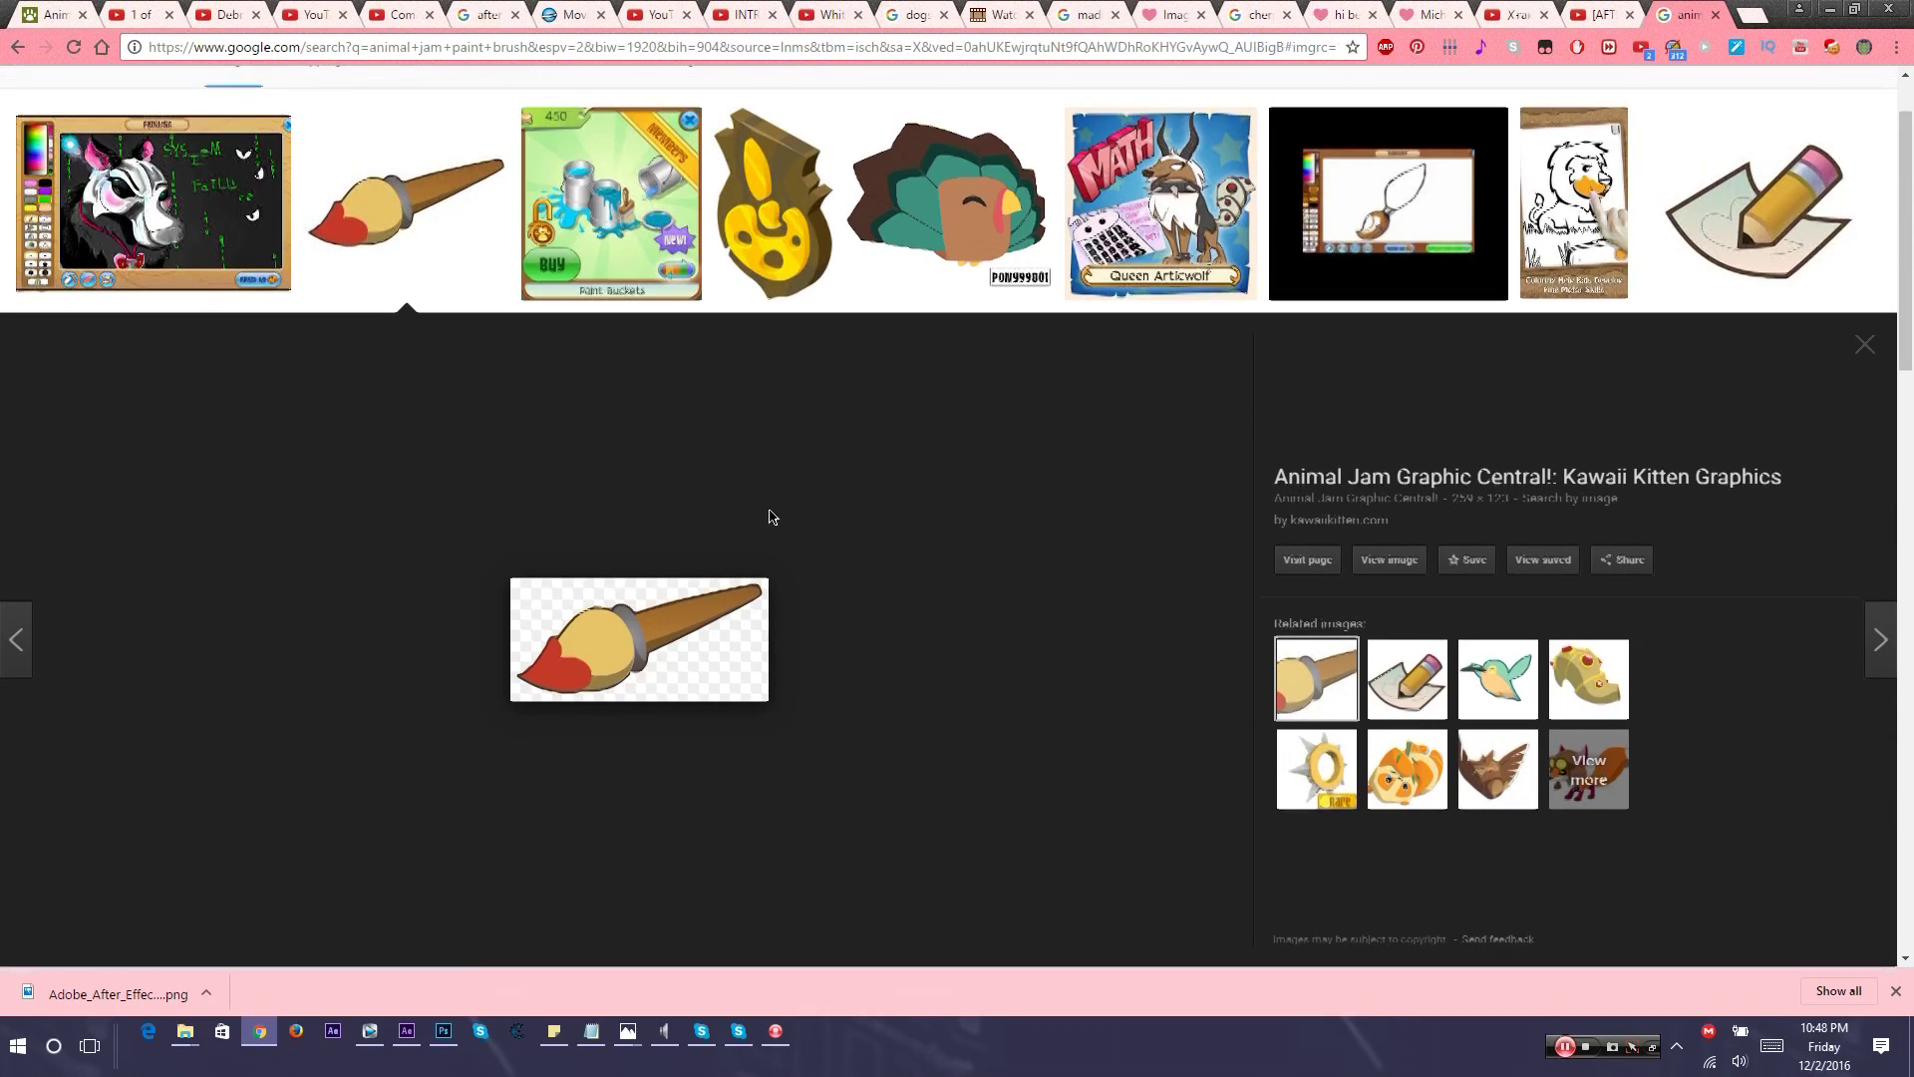
pyautogui.scroll(-1, 769, 516)
pyautogui.click(1364, 460)
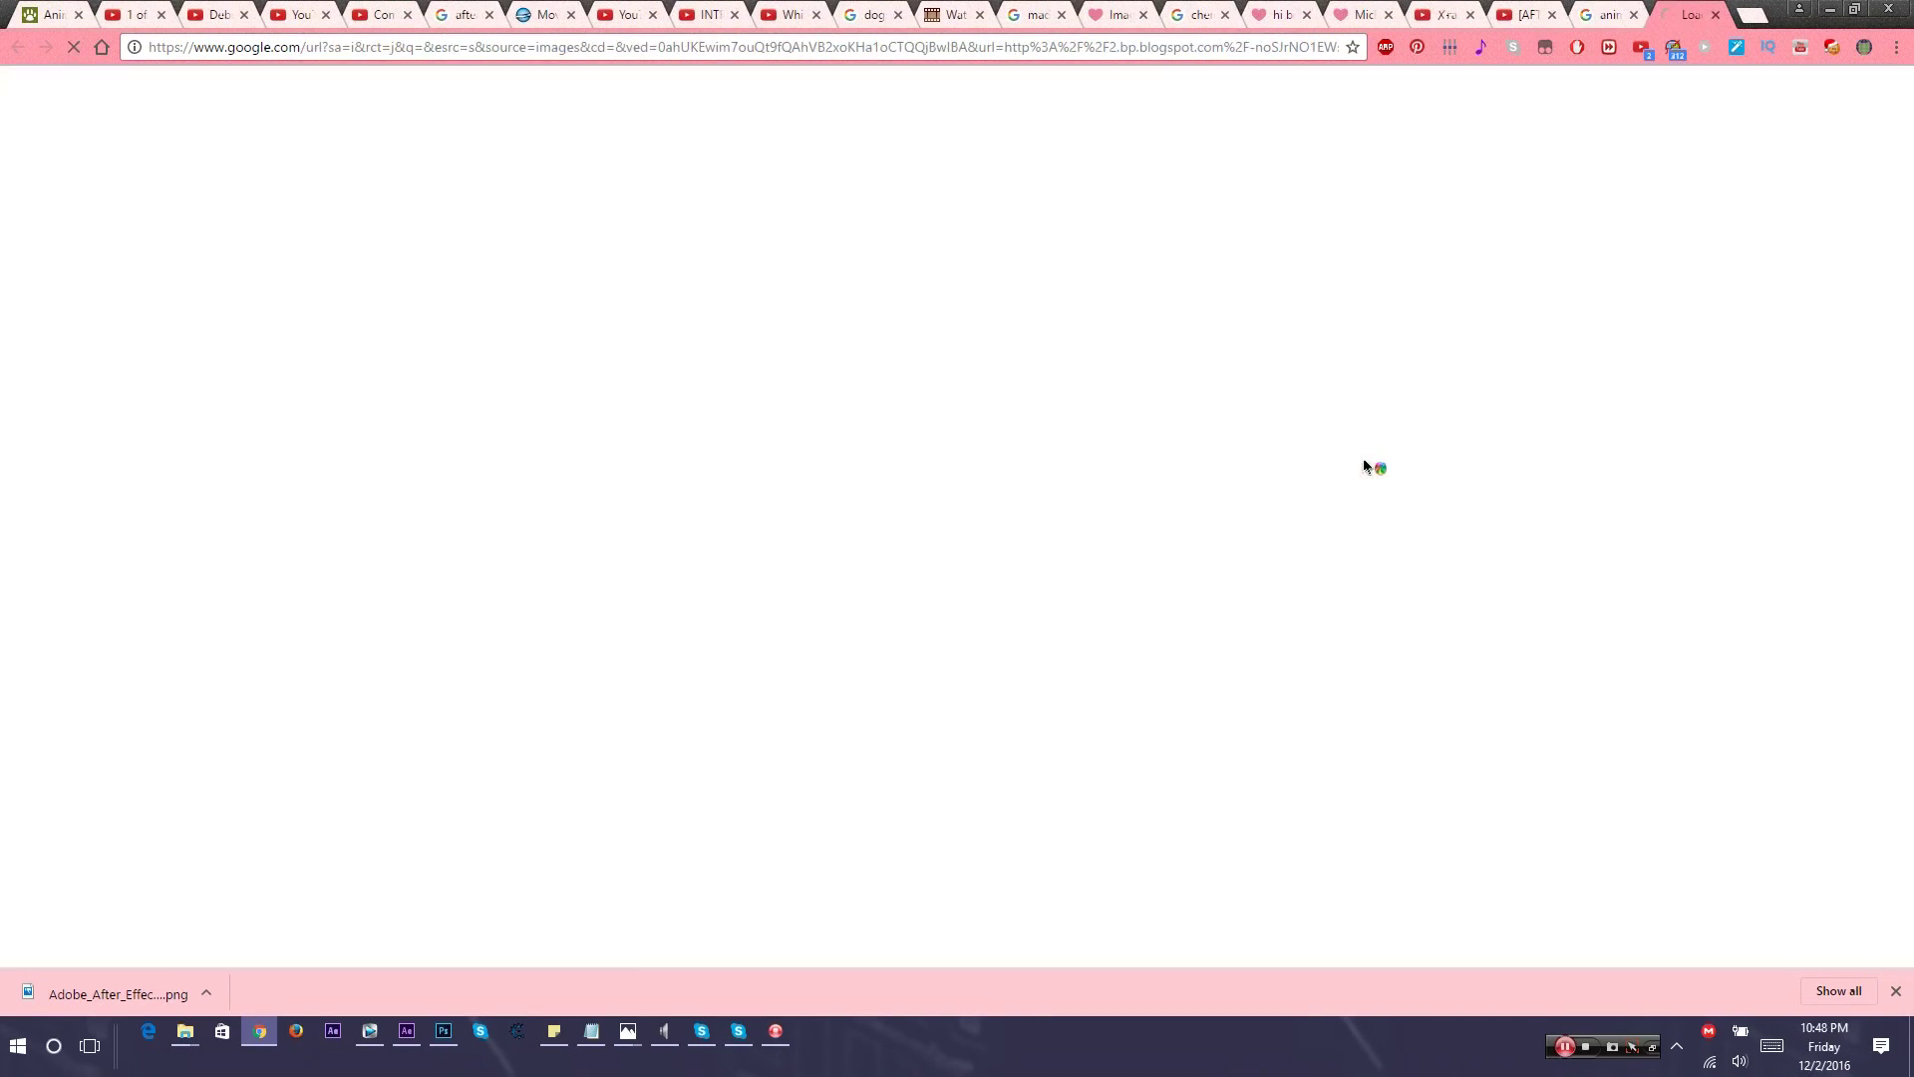
pyautogui.rightClick(164, 140)
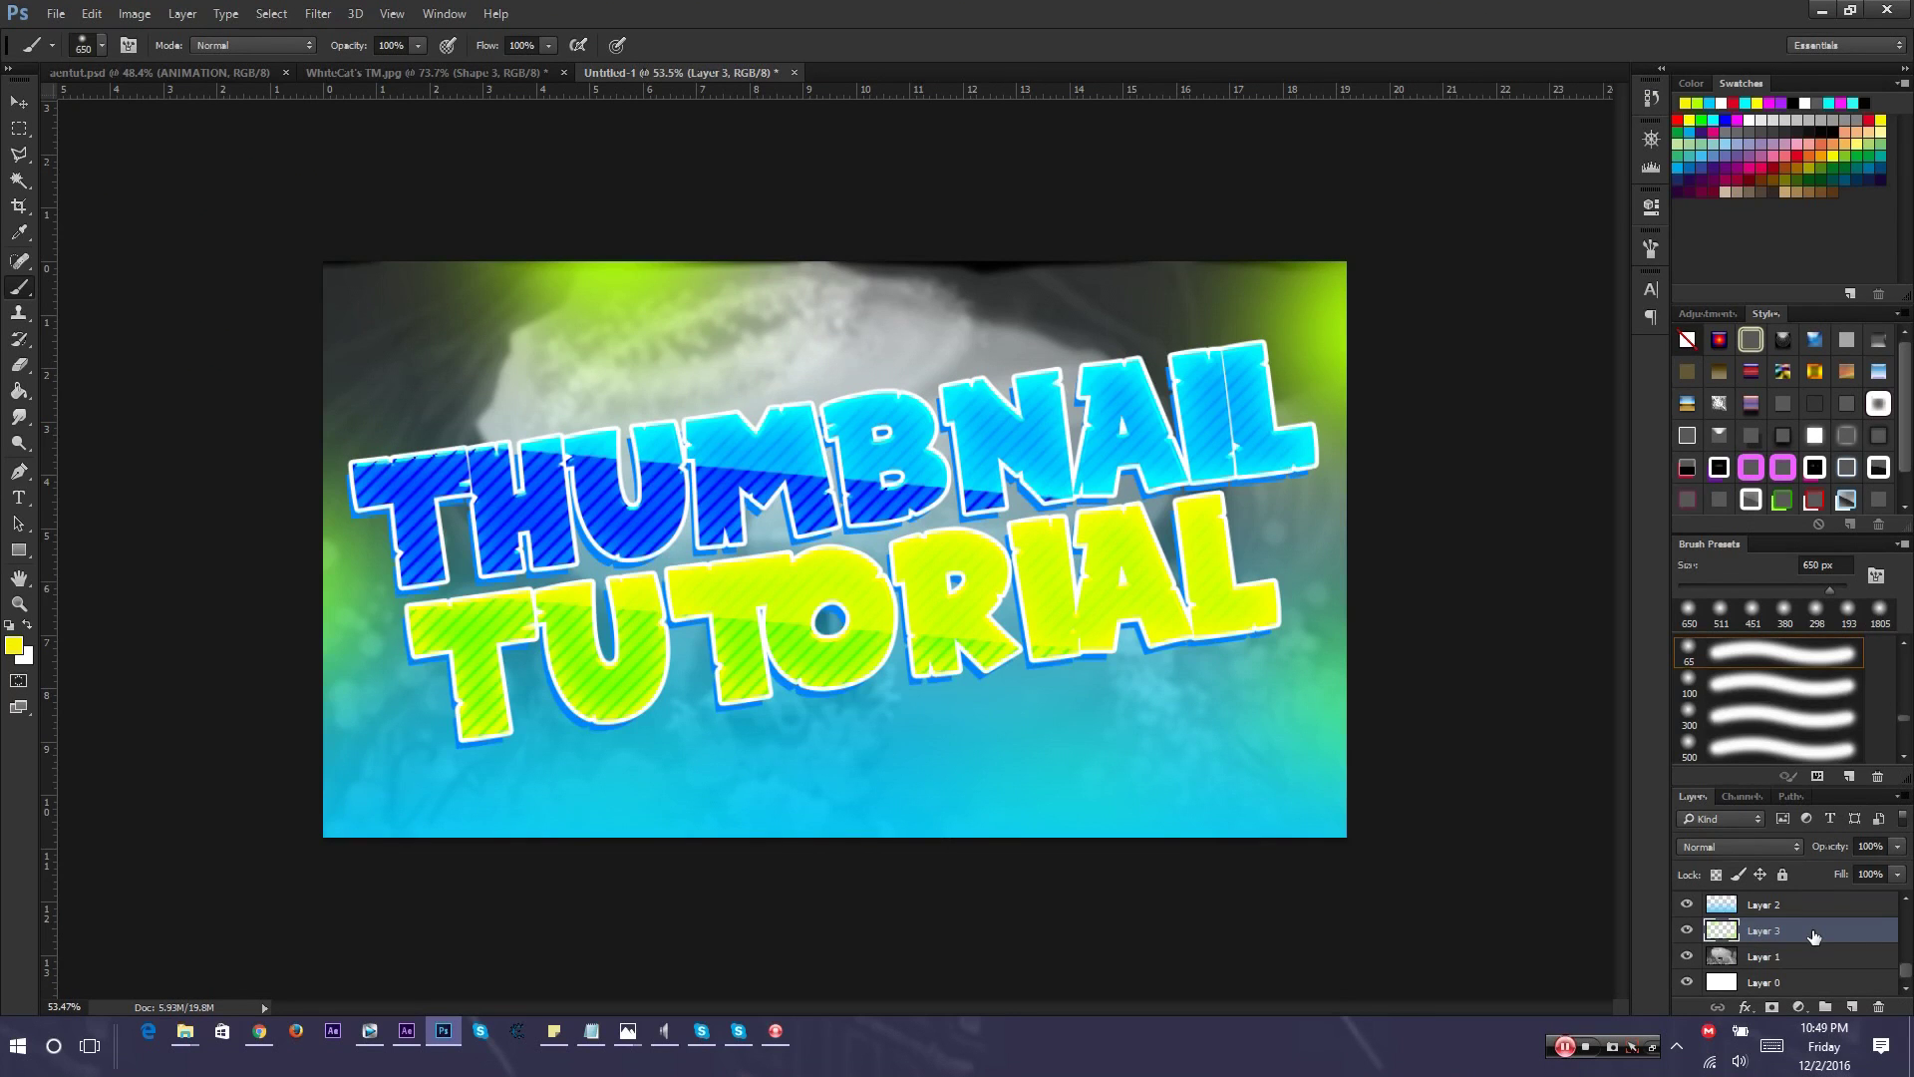
# Place Brush.png from the Pictures folder above the TUTORIAL text layer and rasterize it
pyautogui.scroll(10, 1815, 935)
pyautogui.click(1817, 909)
pyautogui.click(1853, 1008)
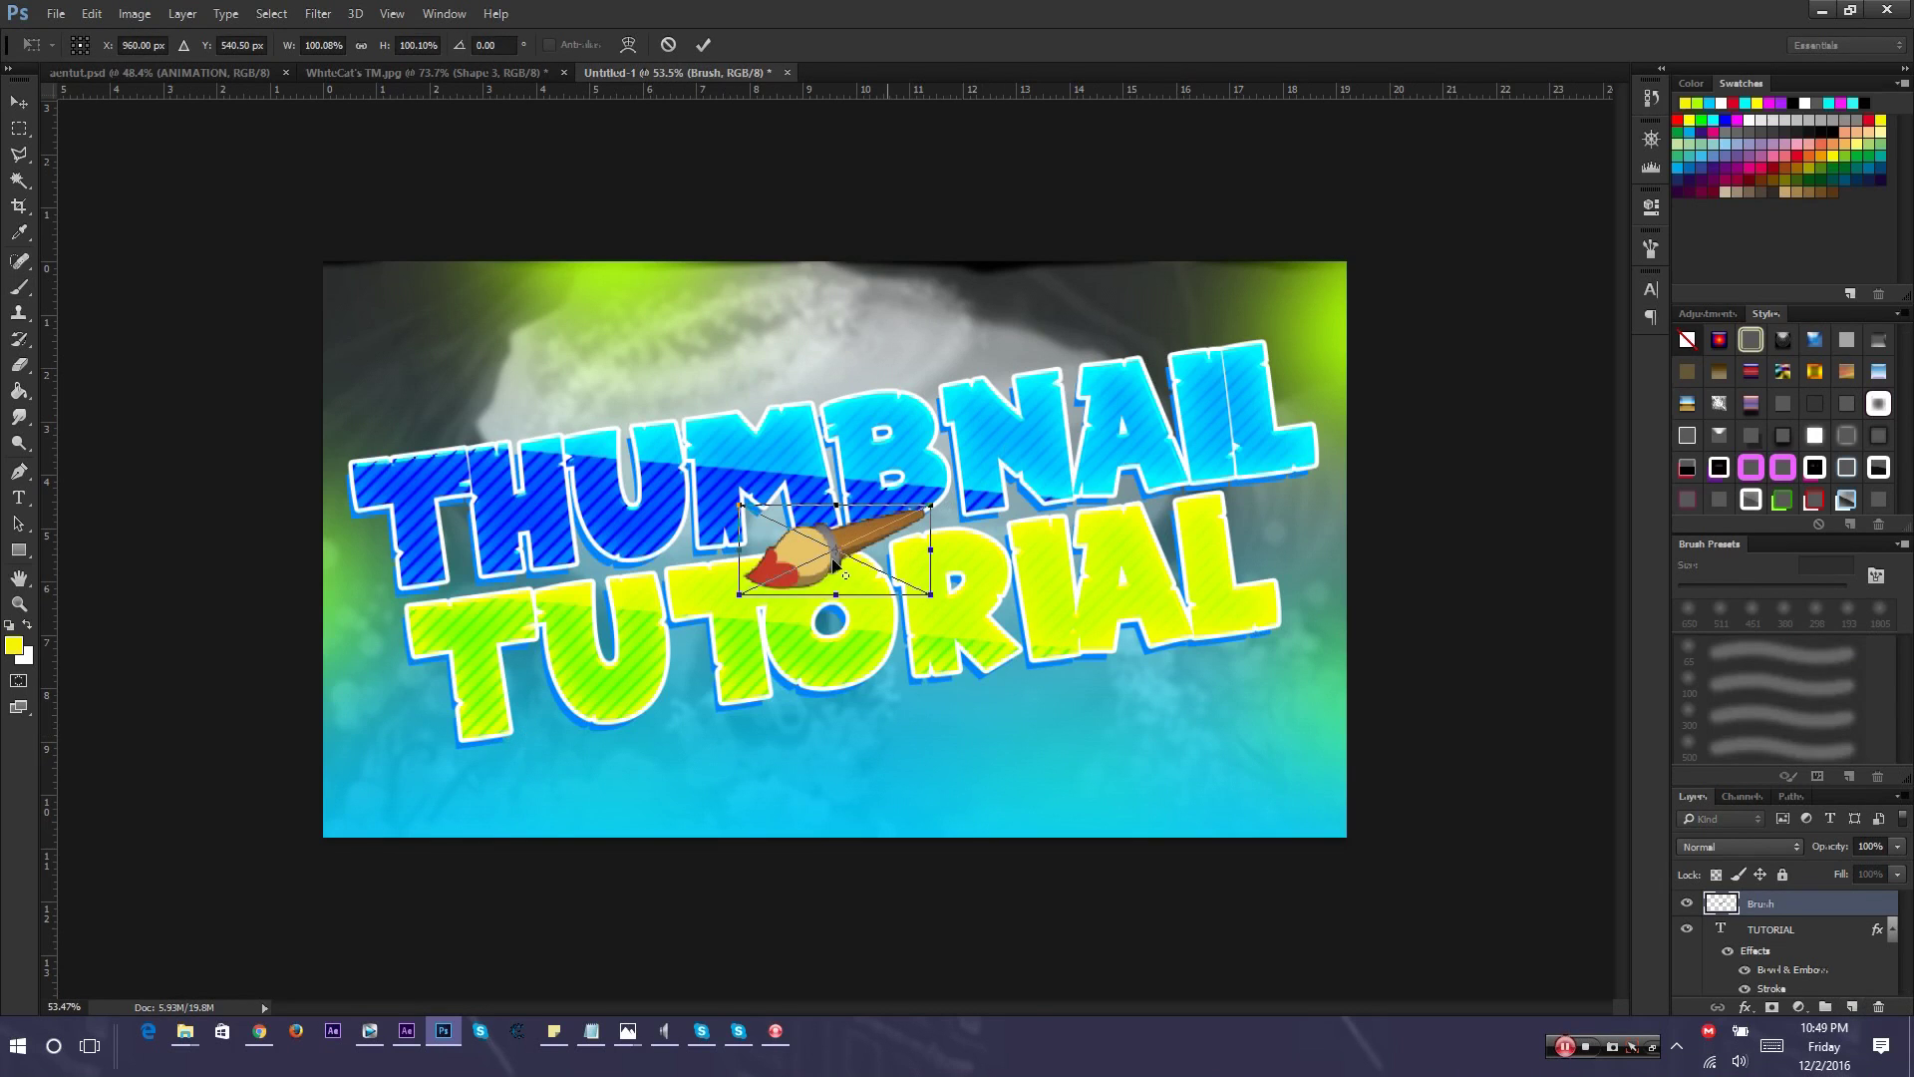
pyautogui.moveTo(192, 1029)
pyautogui.click(280, 945)
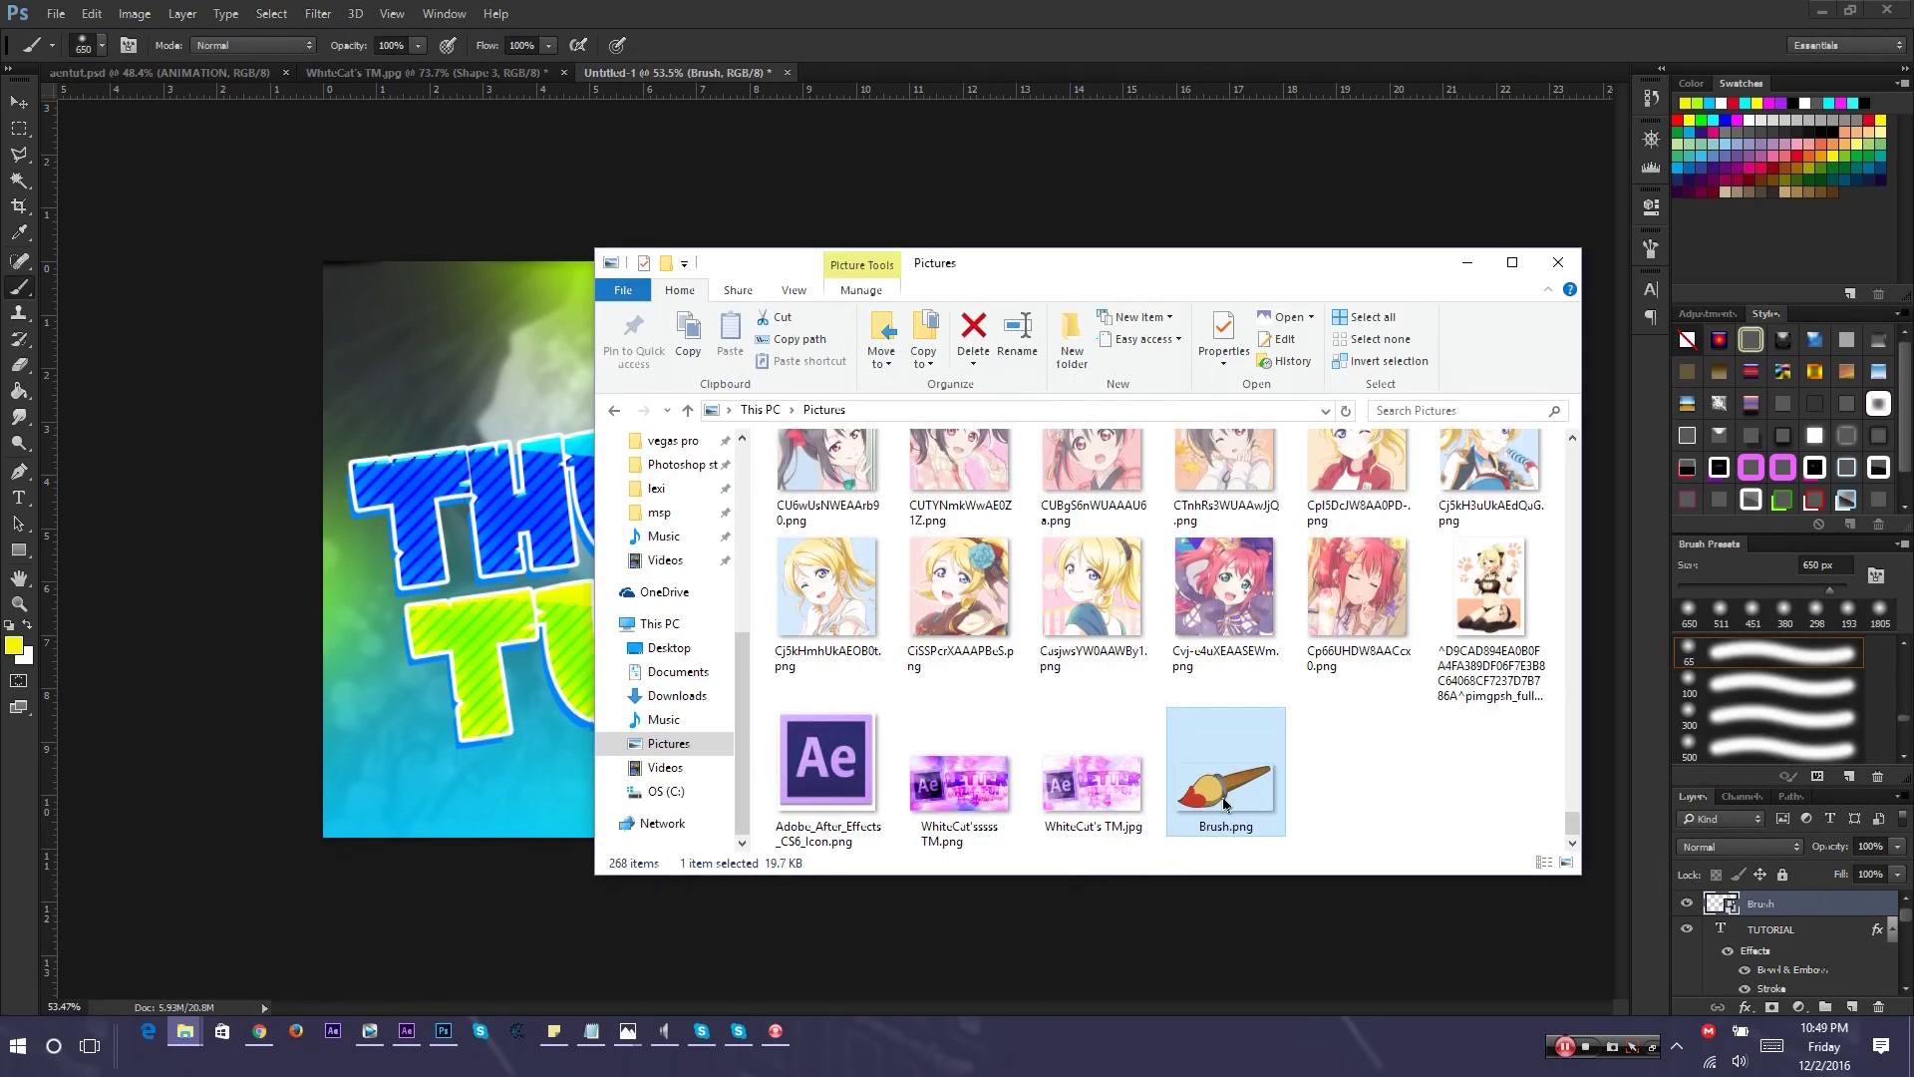
pyautogui.moveTo(1222, 798)
pyautogui.mouseDown()
pyautogui.moveTo(558, 609)
pyautogui.moveTo(353, 394)
pyautogui.moveTo(968, 654)
pyautogui.moveTo(1231, 810)
pyautogui.mouseUp()
pyautogui.click(1789, 900)
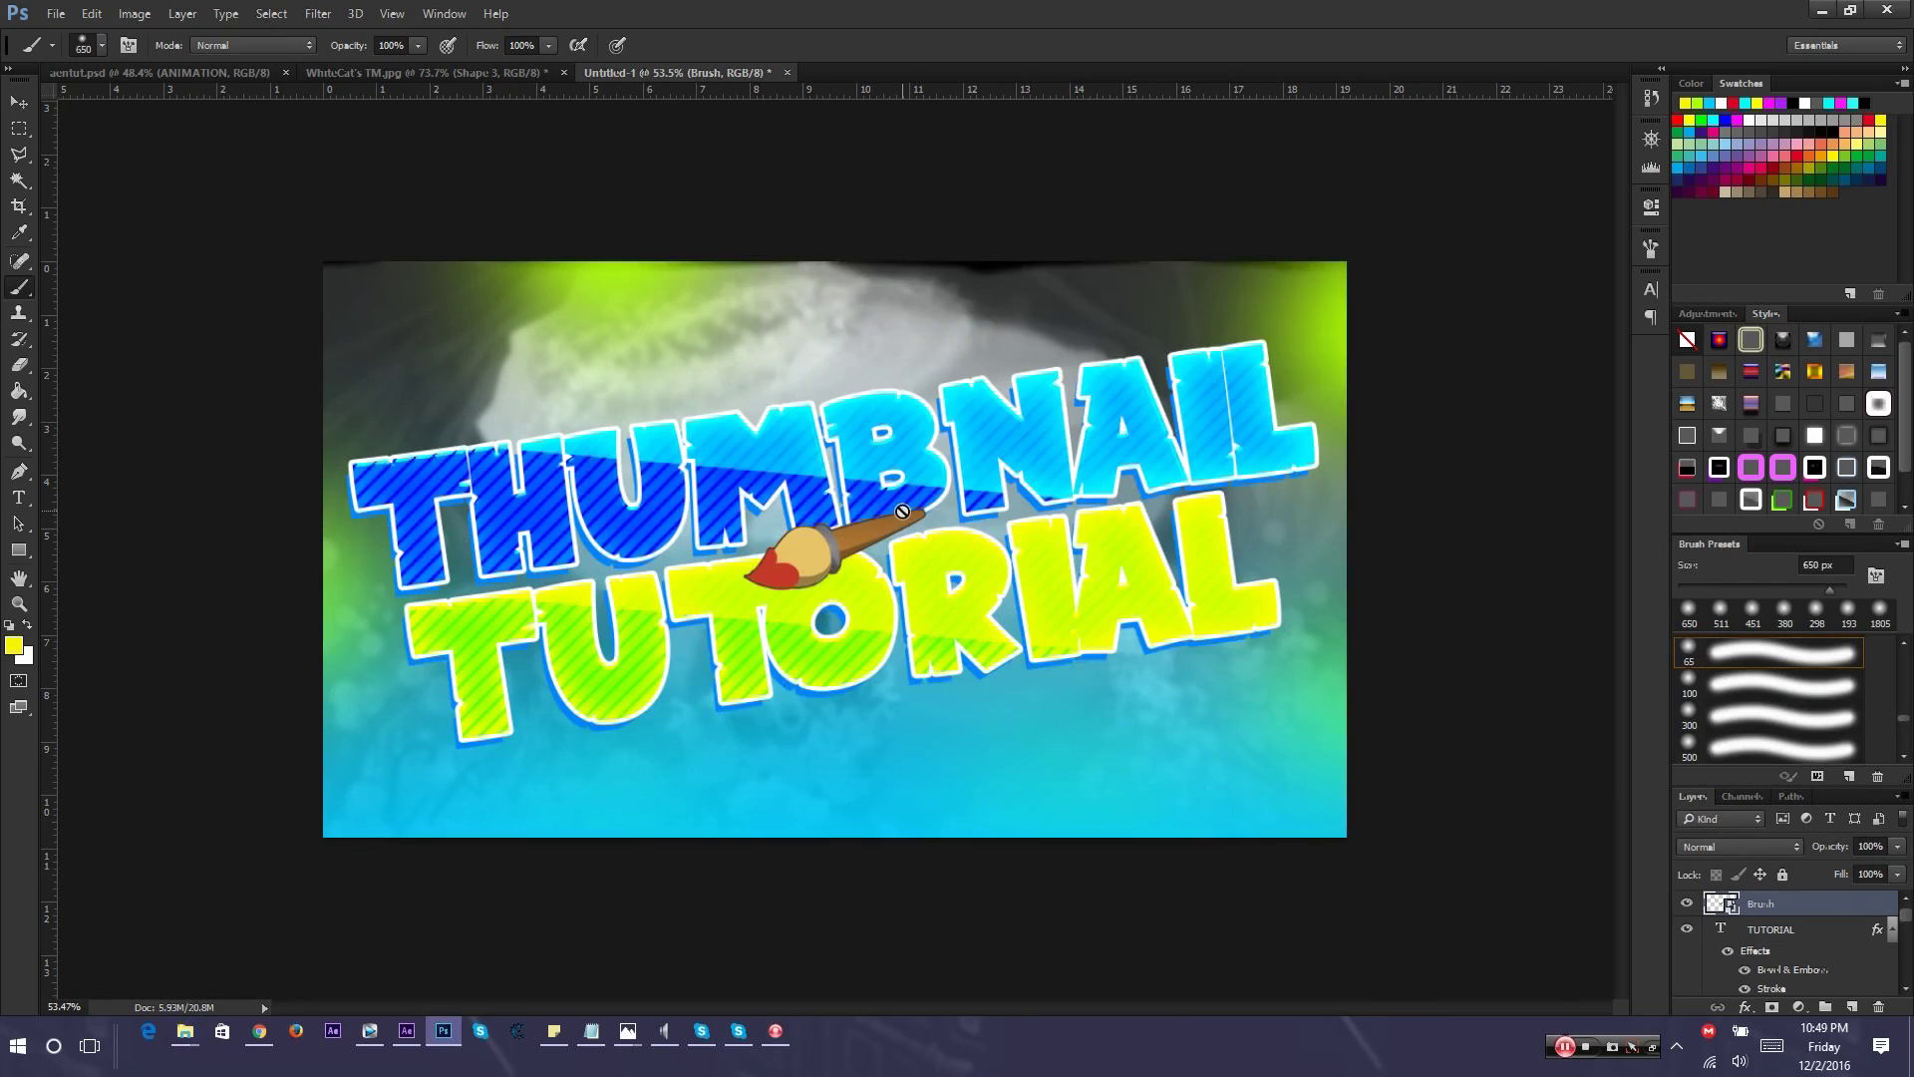
pyautogui.click(903, 512)
pyautogui.click(915, 400)
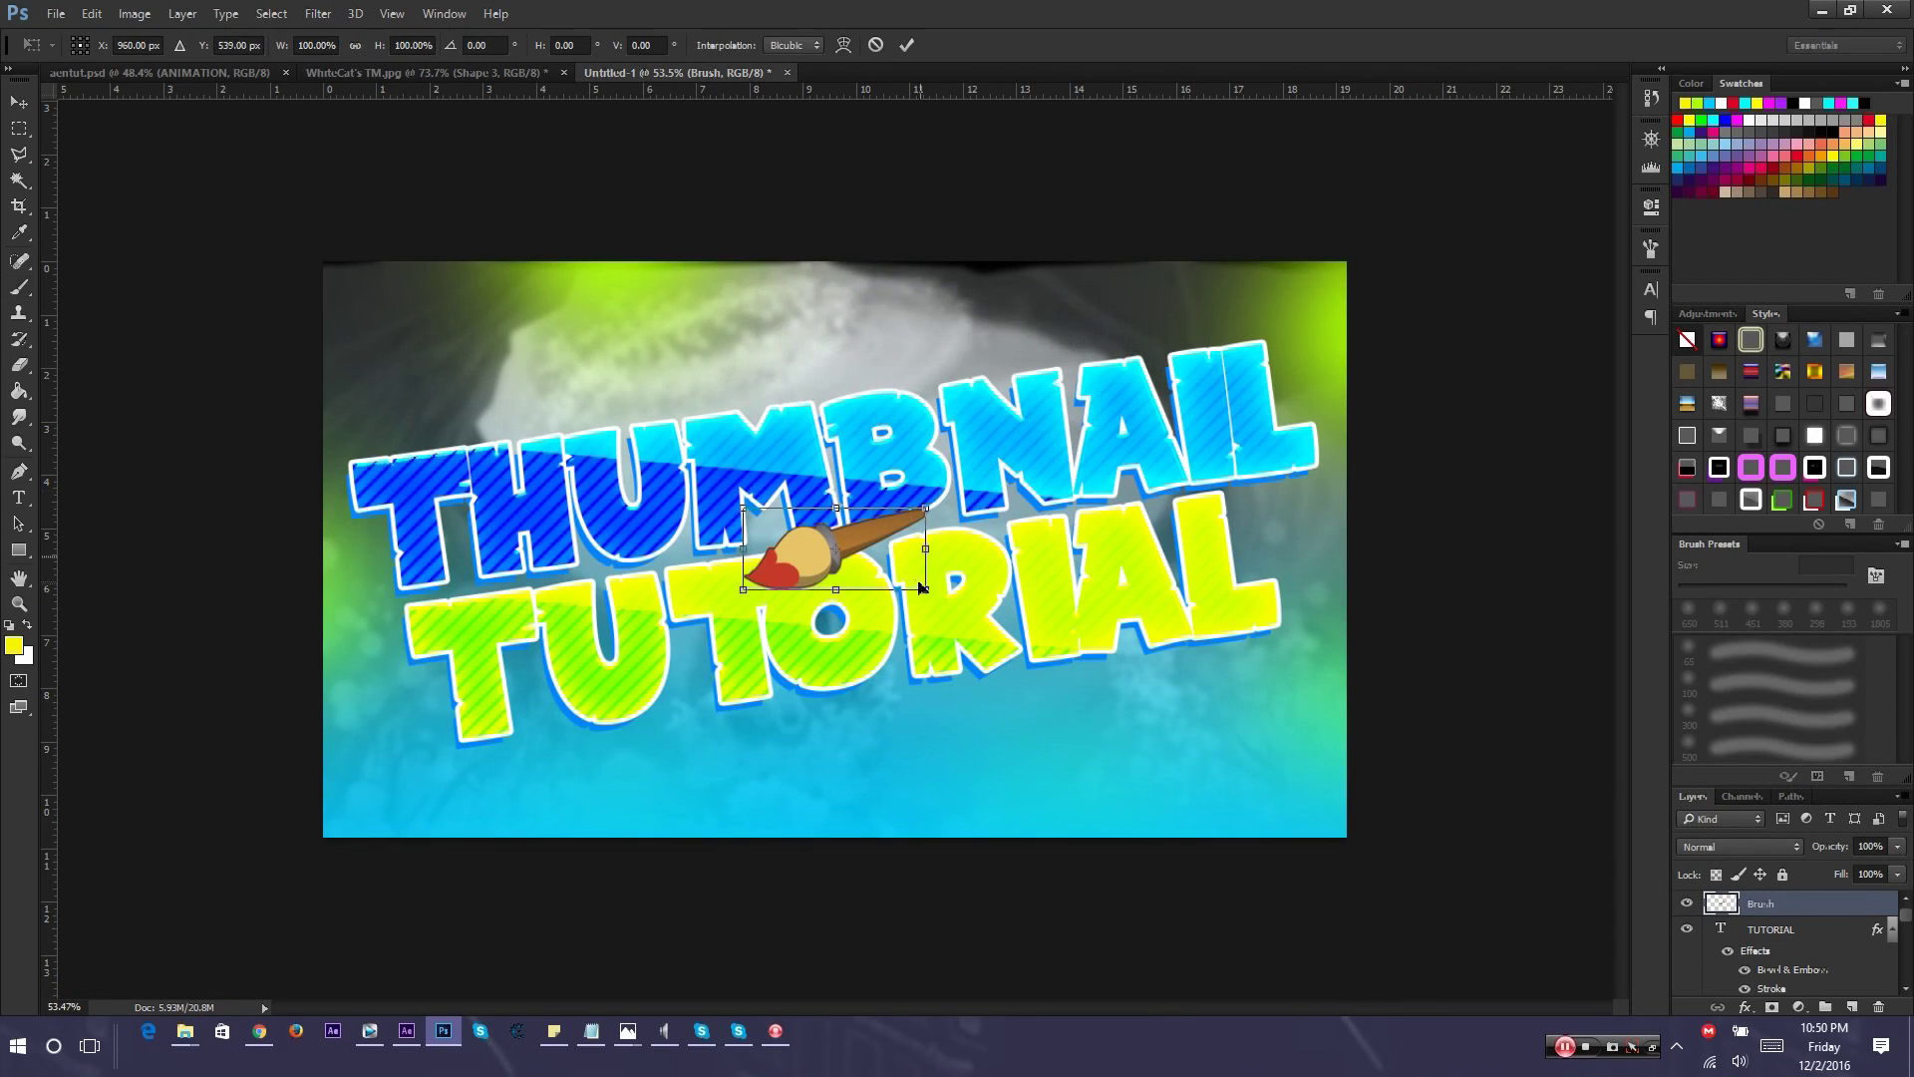
# Enlarge the paintbrush to about 239%, rotate it about -4.7°, and position it over the lower end of TUTORIAL
pyautogui.hotkey('ctrl', 't')
pyautogui.moveTo(930, 590)
pyautogui.mouseDown()
pyautogui.moveTo(1118, 649)
pyautogui.moveTo(1182, 702)
pyautogui.mouseUp()
pyautogui.moveTo(1037, 638); pyautogui.dragTo(1117, 739)
pyautogui.moveTo(1187, 903); pyautogui.dragTo(1205, 899)
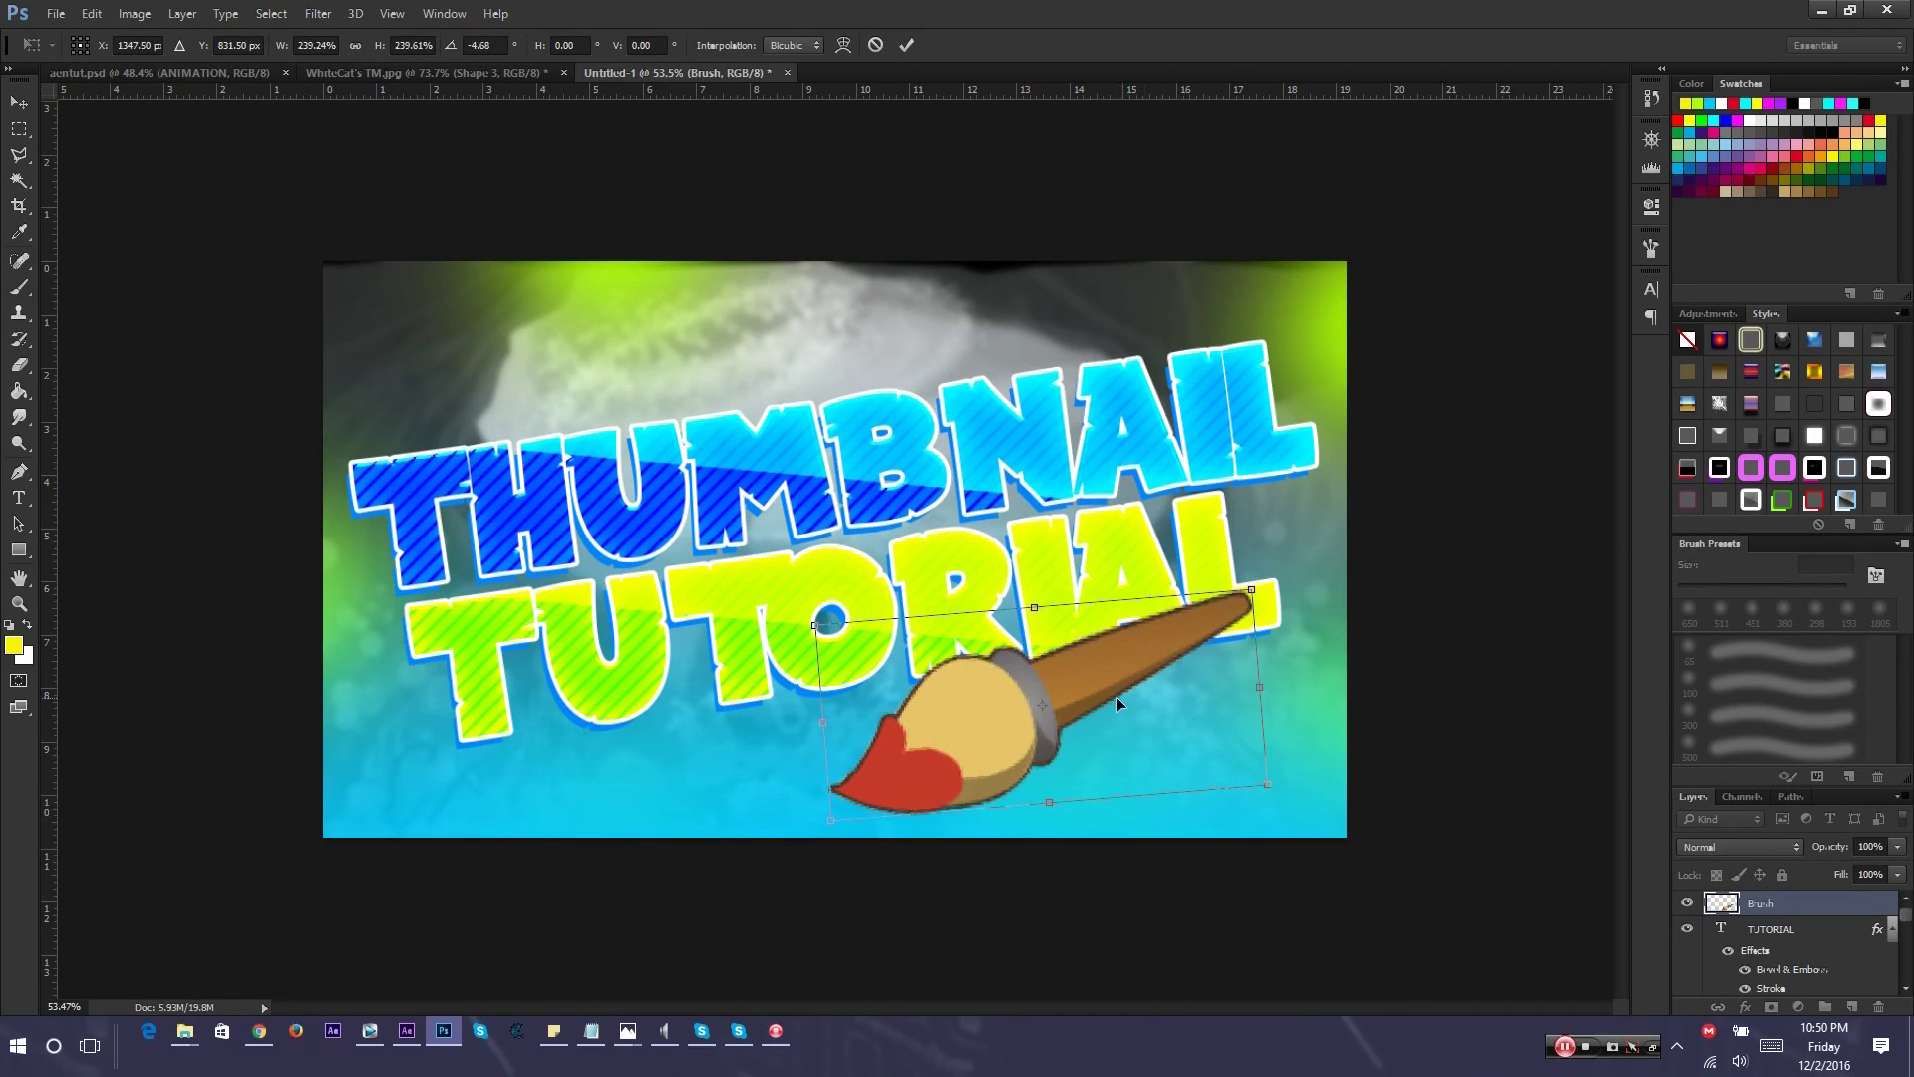
pyautogui.press('Return')
pyautogui.press('b')
# Recolor the paintbrush's red tip solid blue by selecting it with the Magic Wand and painting inside the selection
pyautogui.scroll(3, 973, 591)
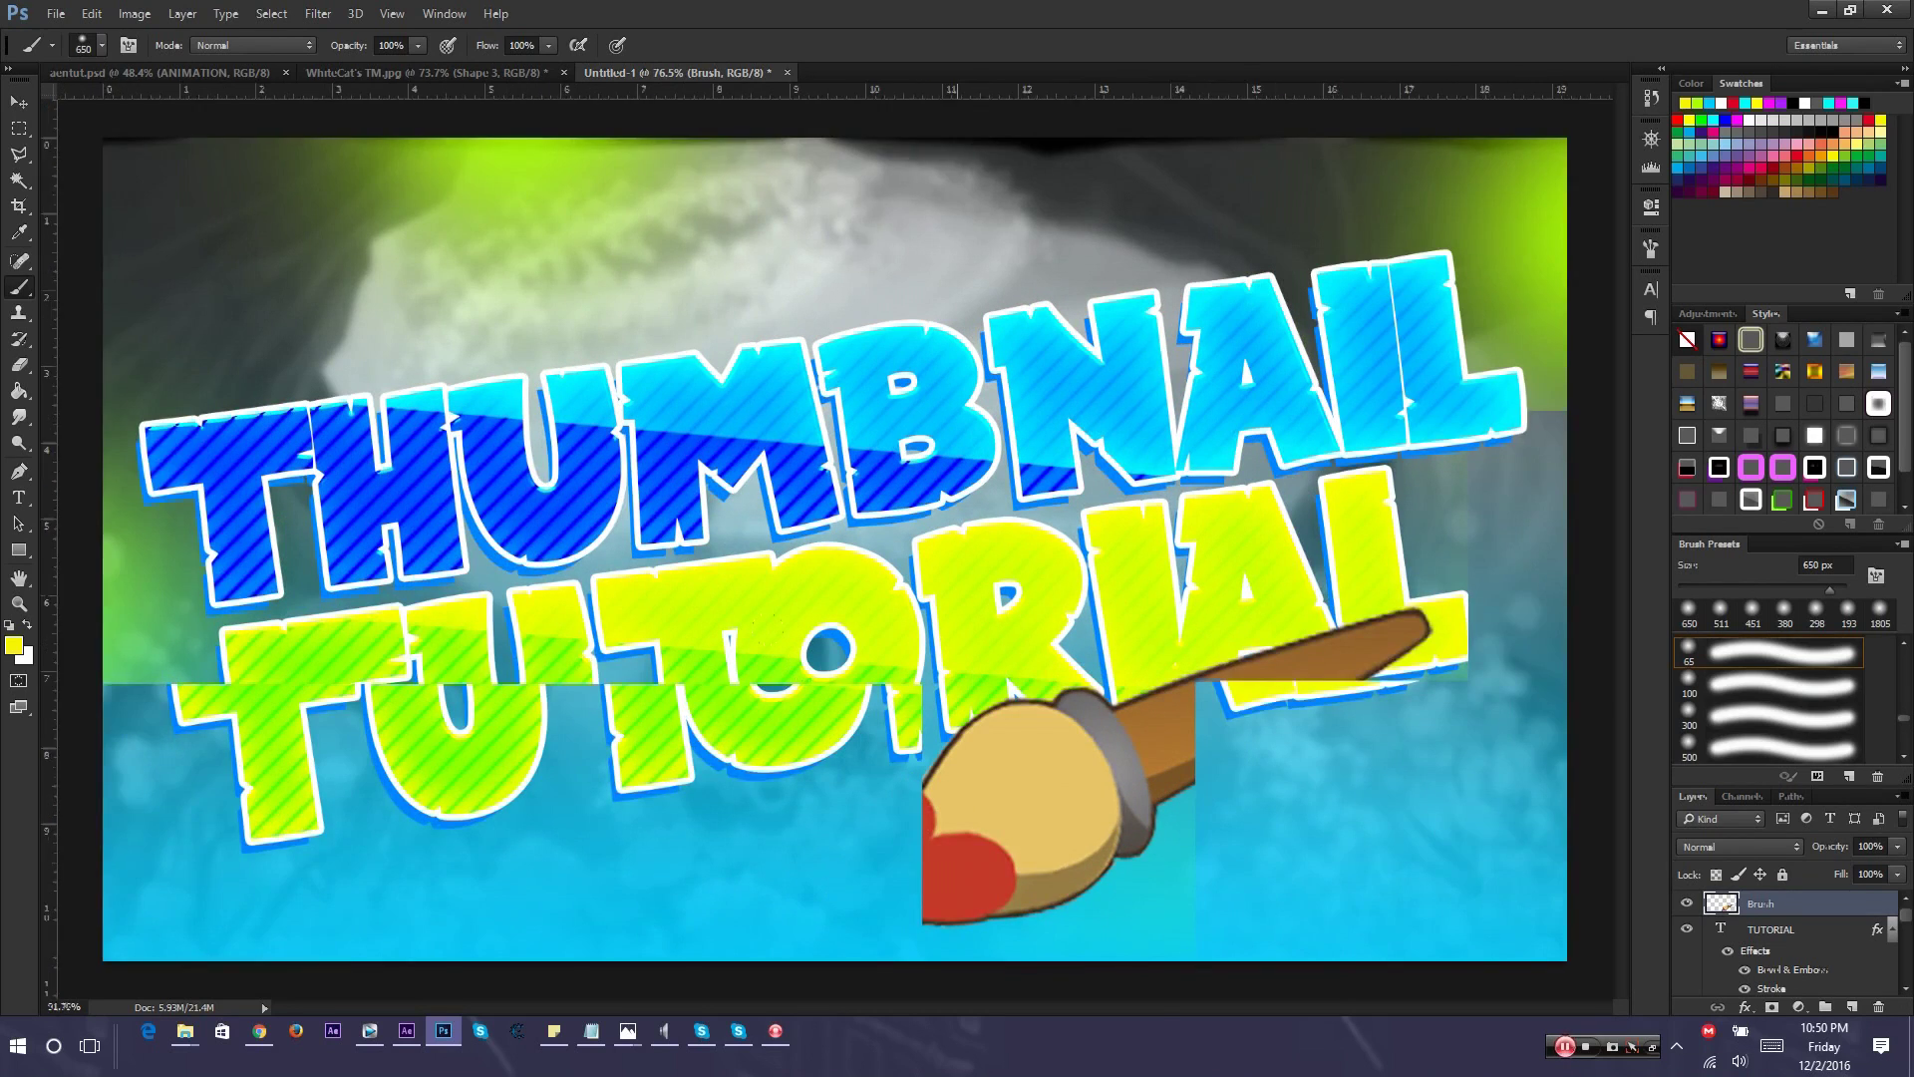
pyautogui.scroll(2, 803, 611)
pyautogui.scroll(-3, 1197, 729)
pyautogui.scroll(7, 1112, 717)
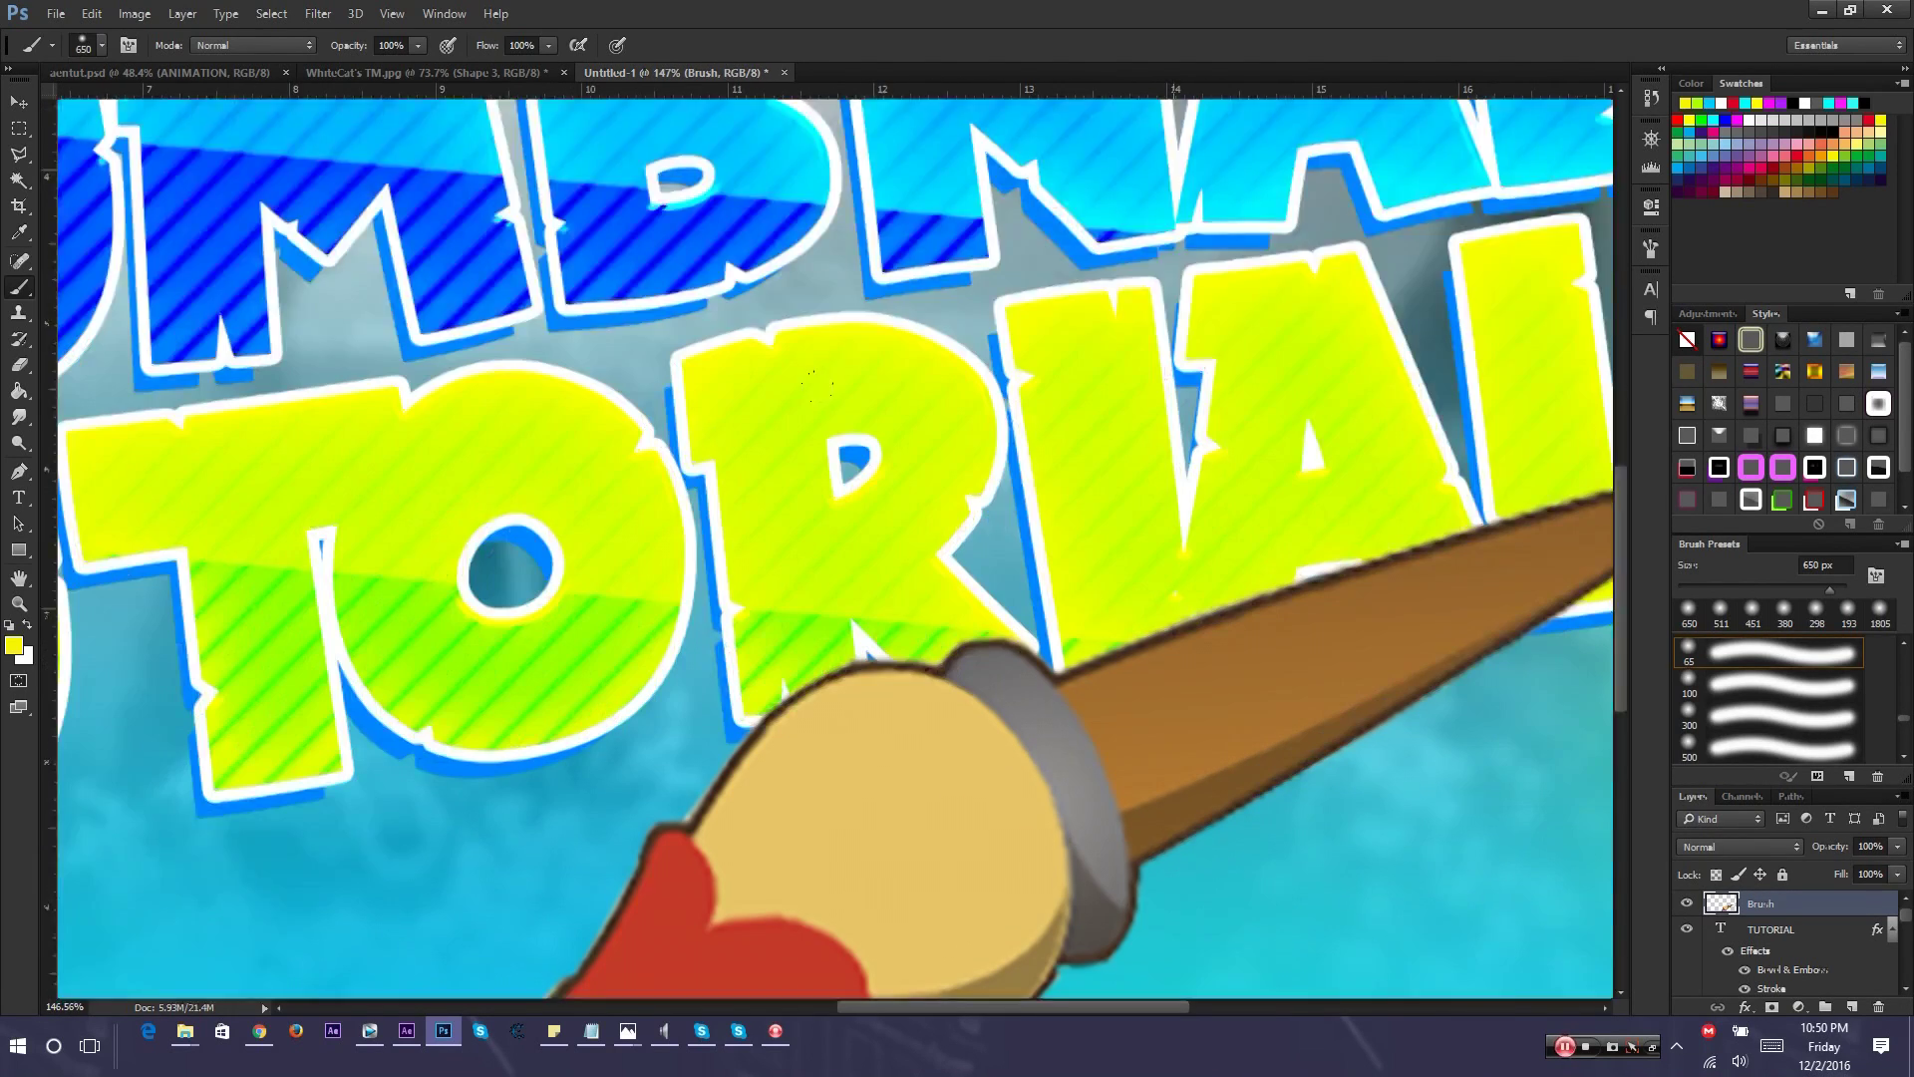
pyautogui.scroll(-3, 1112, 717)
pyautogui.click(22, 182)
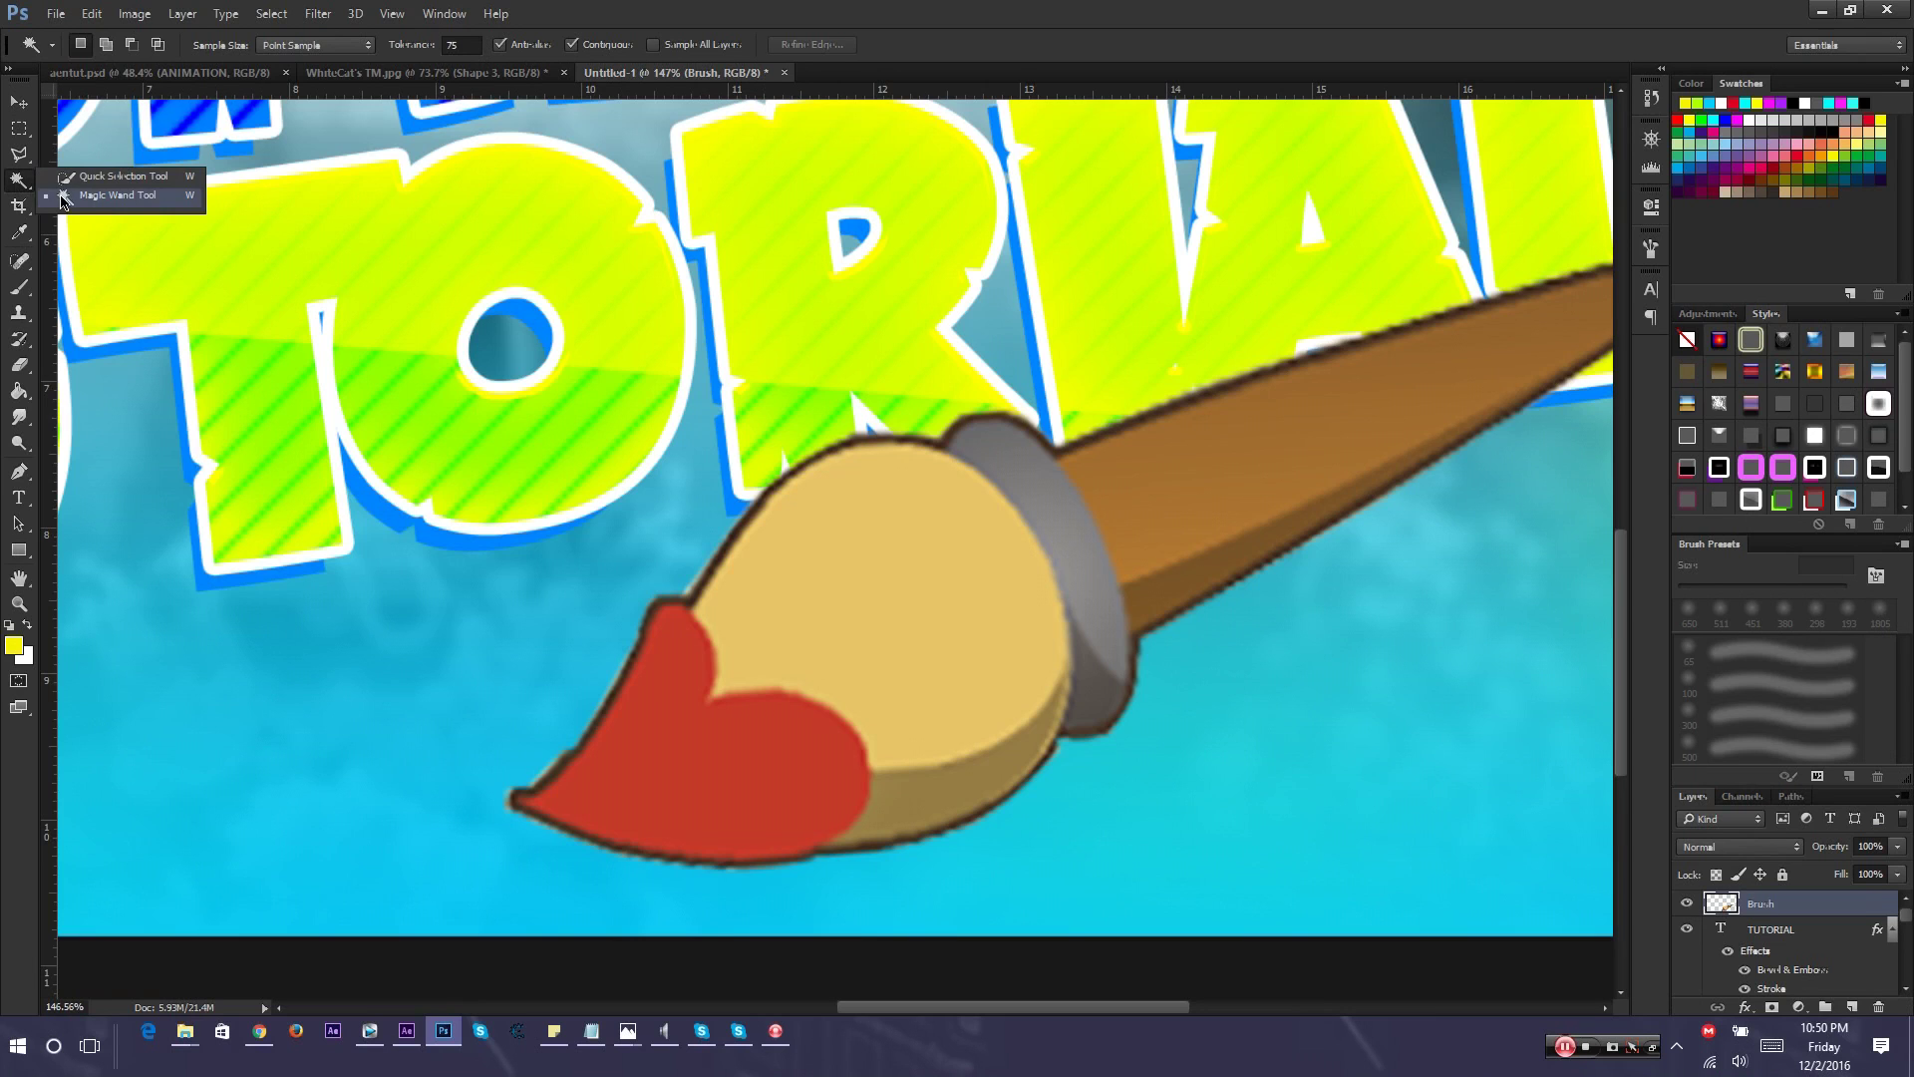
pyautogui.click(118, 195)
pyautogui.click(633, 678)
pyautogui.press('b')
pyautogui.scroll(-4, 902, 569)
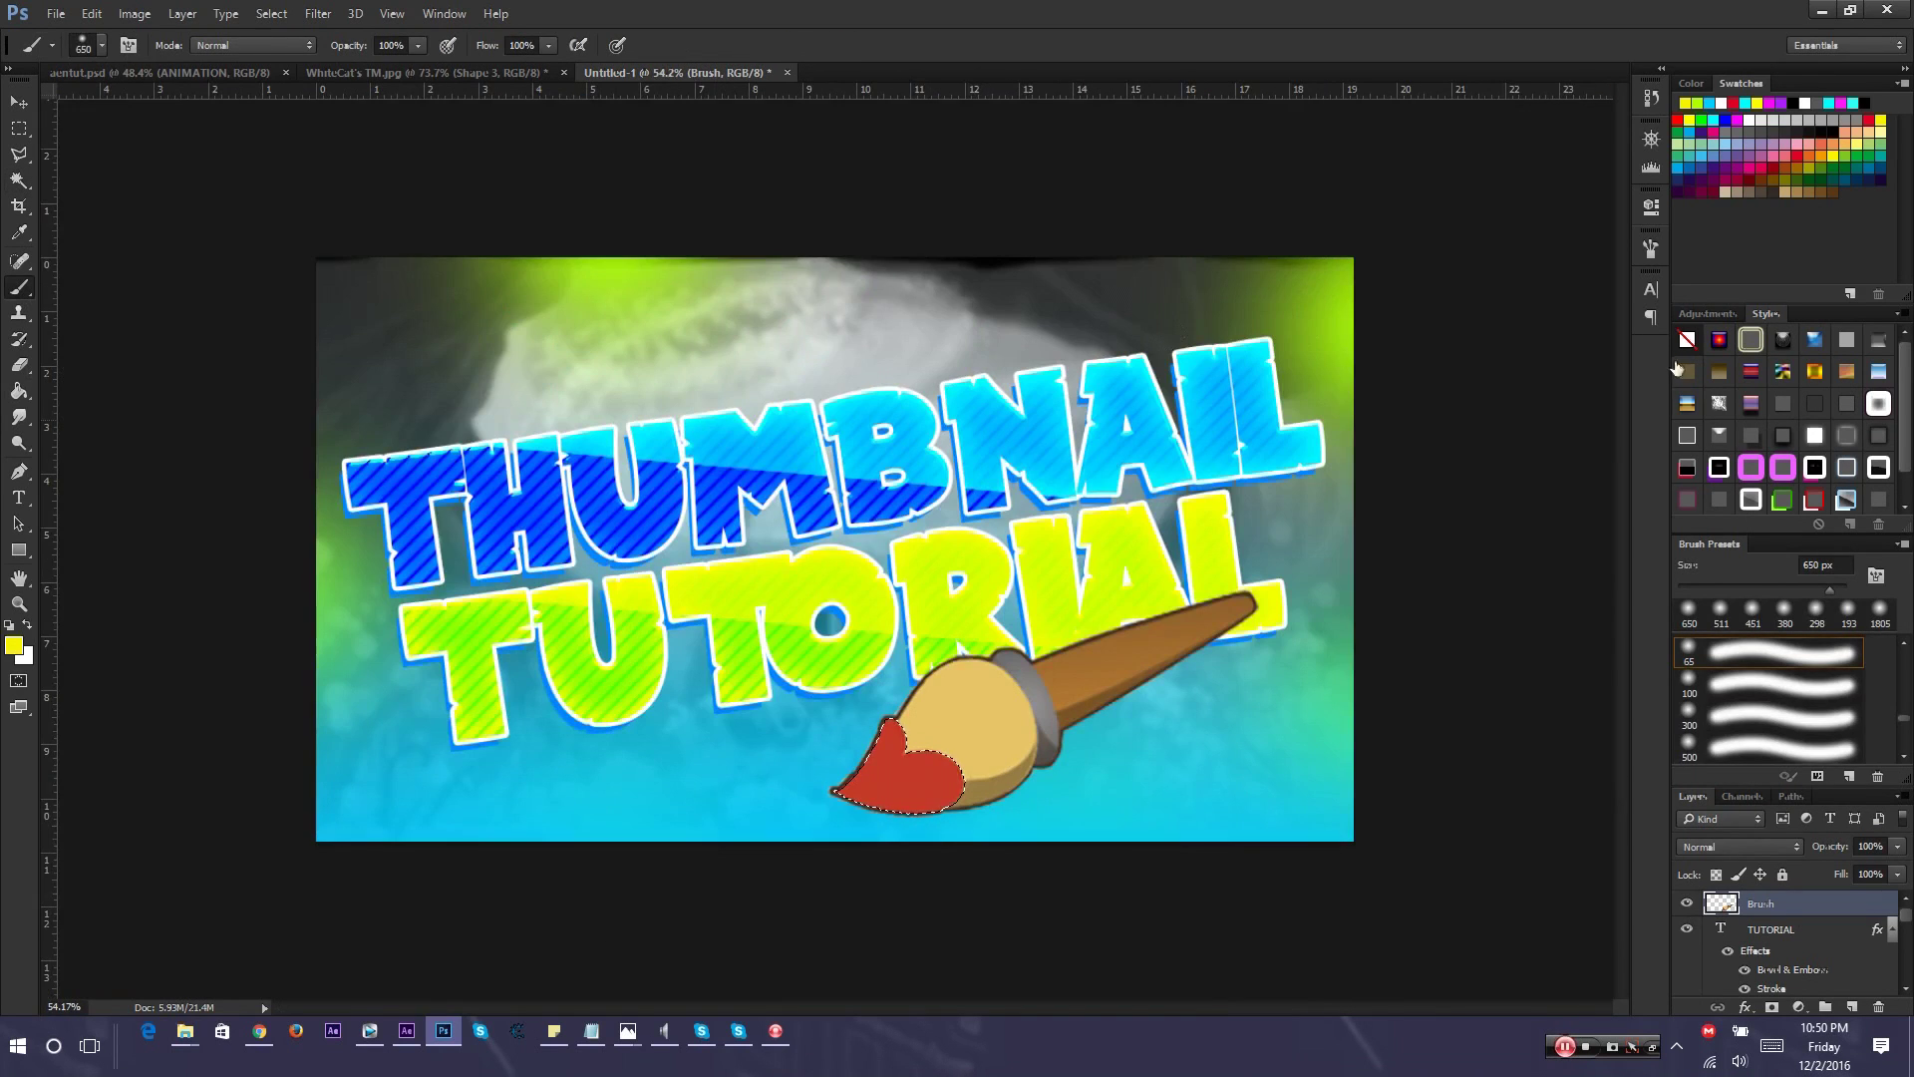
pyautogui.click(1726, 120)
pyautogui.moveTo(897, 763); pyautogui.dragTo(965, 678)
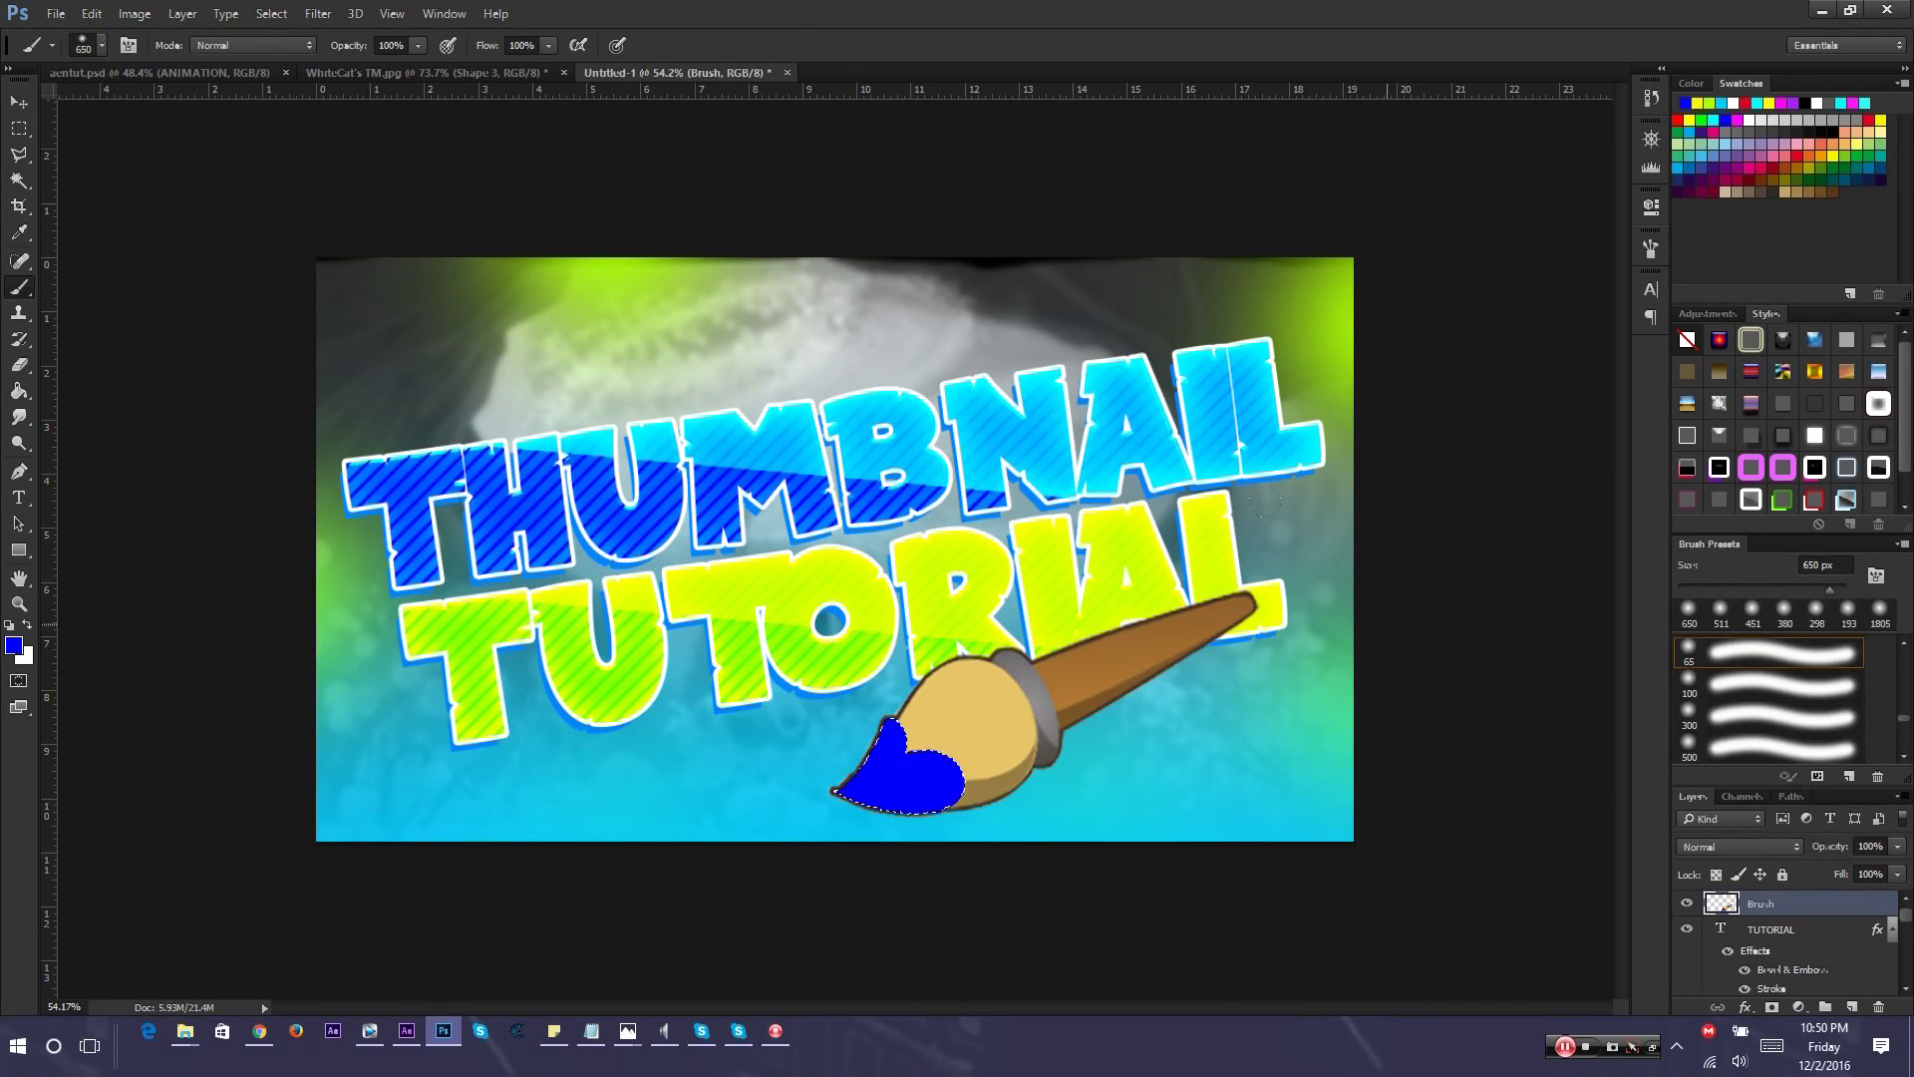
pyautogui.hotkey('ctrl', 'd')
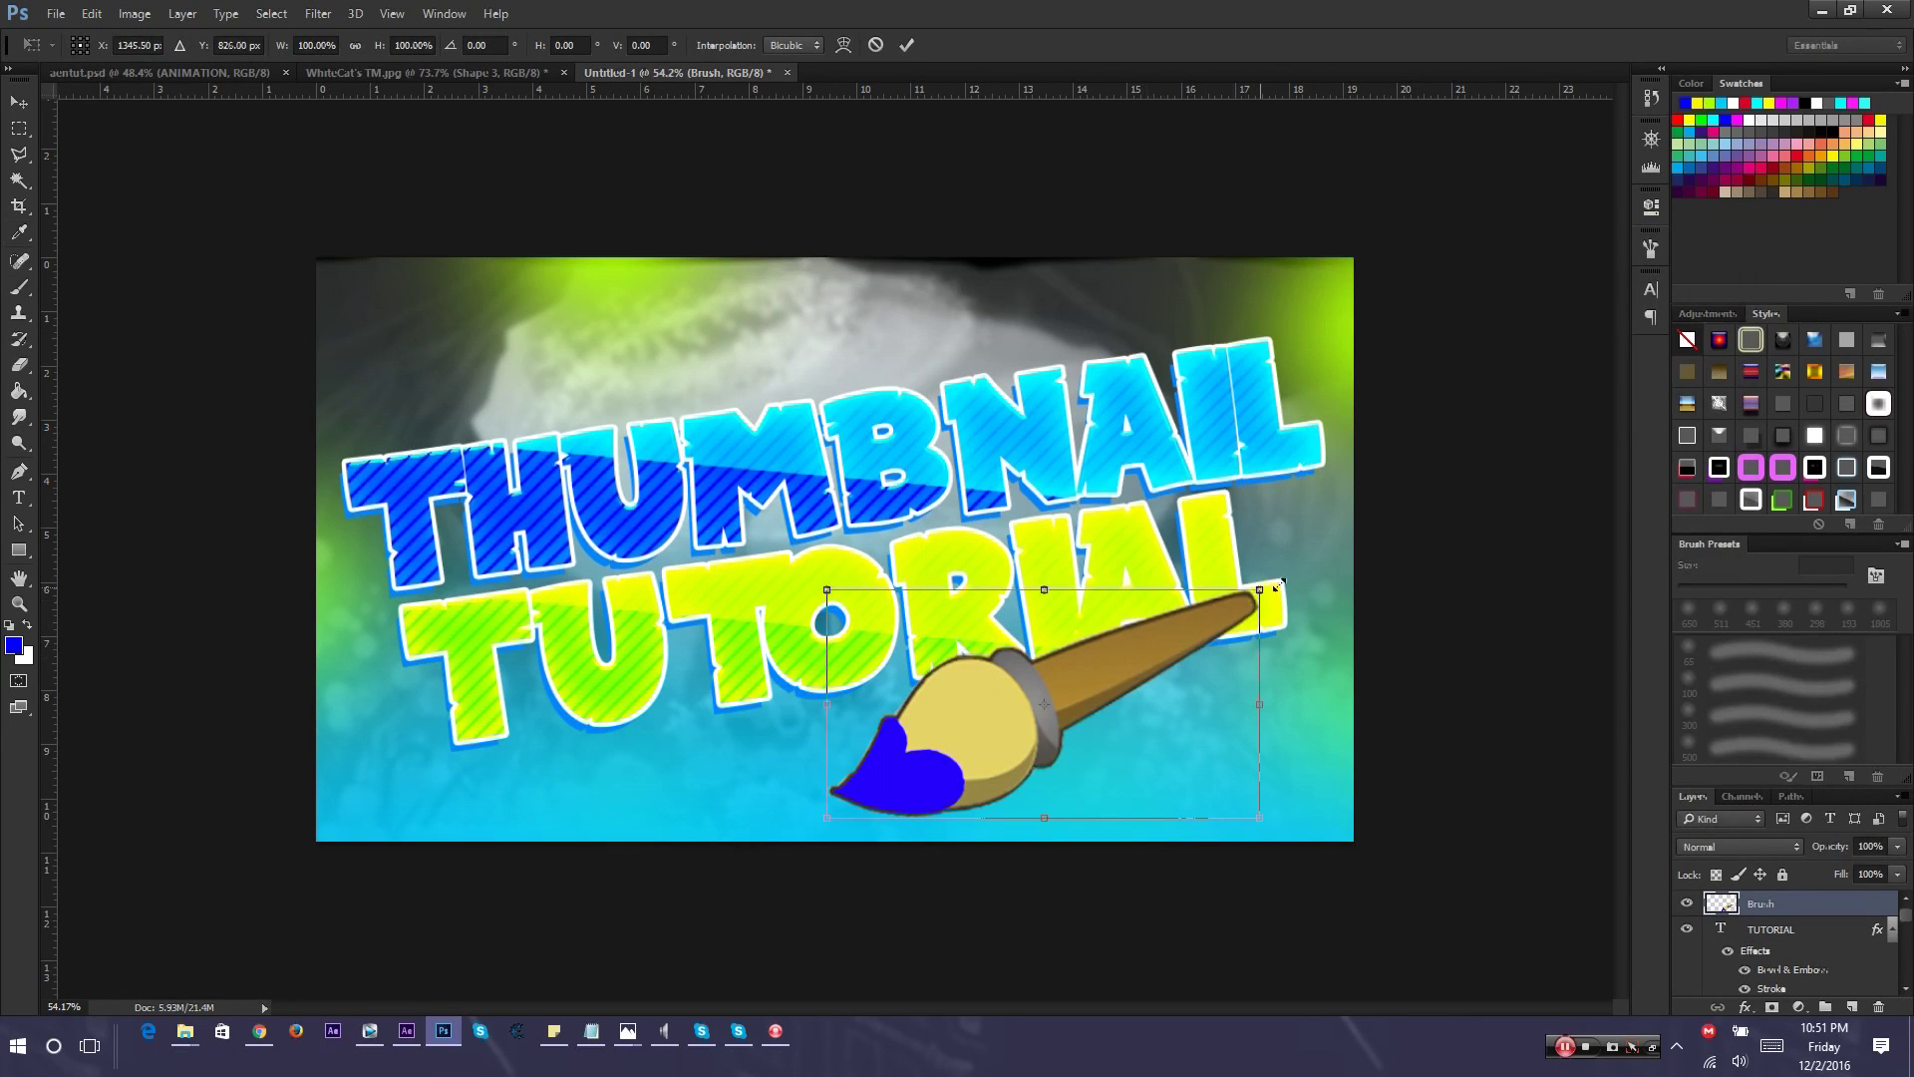
# Scale the paintbrush up to about 116% and nudge it into place below TUTORIAL
pyautogui.moveTo(1261, 589)
pyautogui.mouseDown()
pyautogui.moveTo(1381, 526)
pyautogui.moveTo(1332, 552)
pyautogui.mouseUp()
pyautogui.moveTo(1196, 701); pyautogui.dragTo(1190, 698)
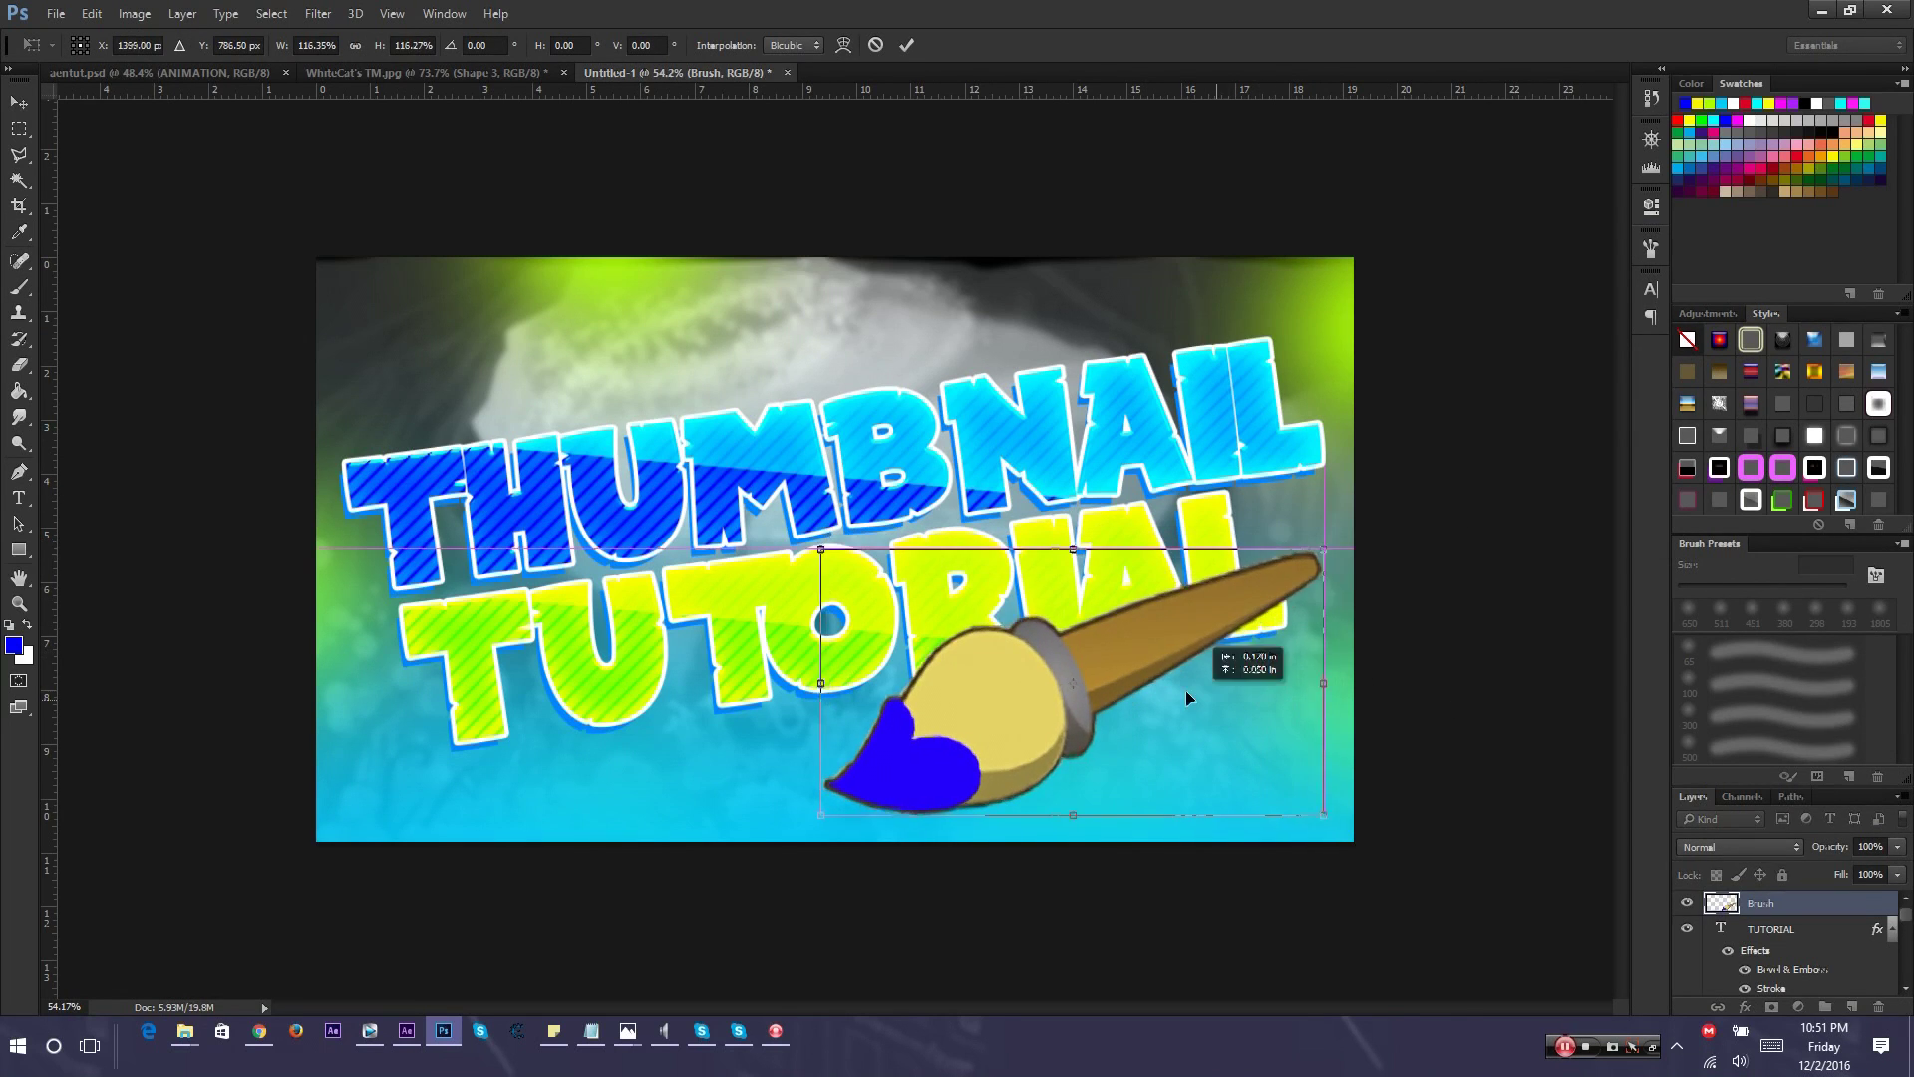
pyautogui.press('Return')
pyautogui.press('b')
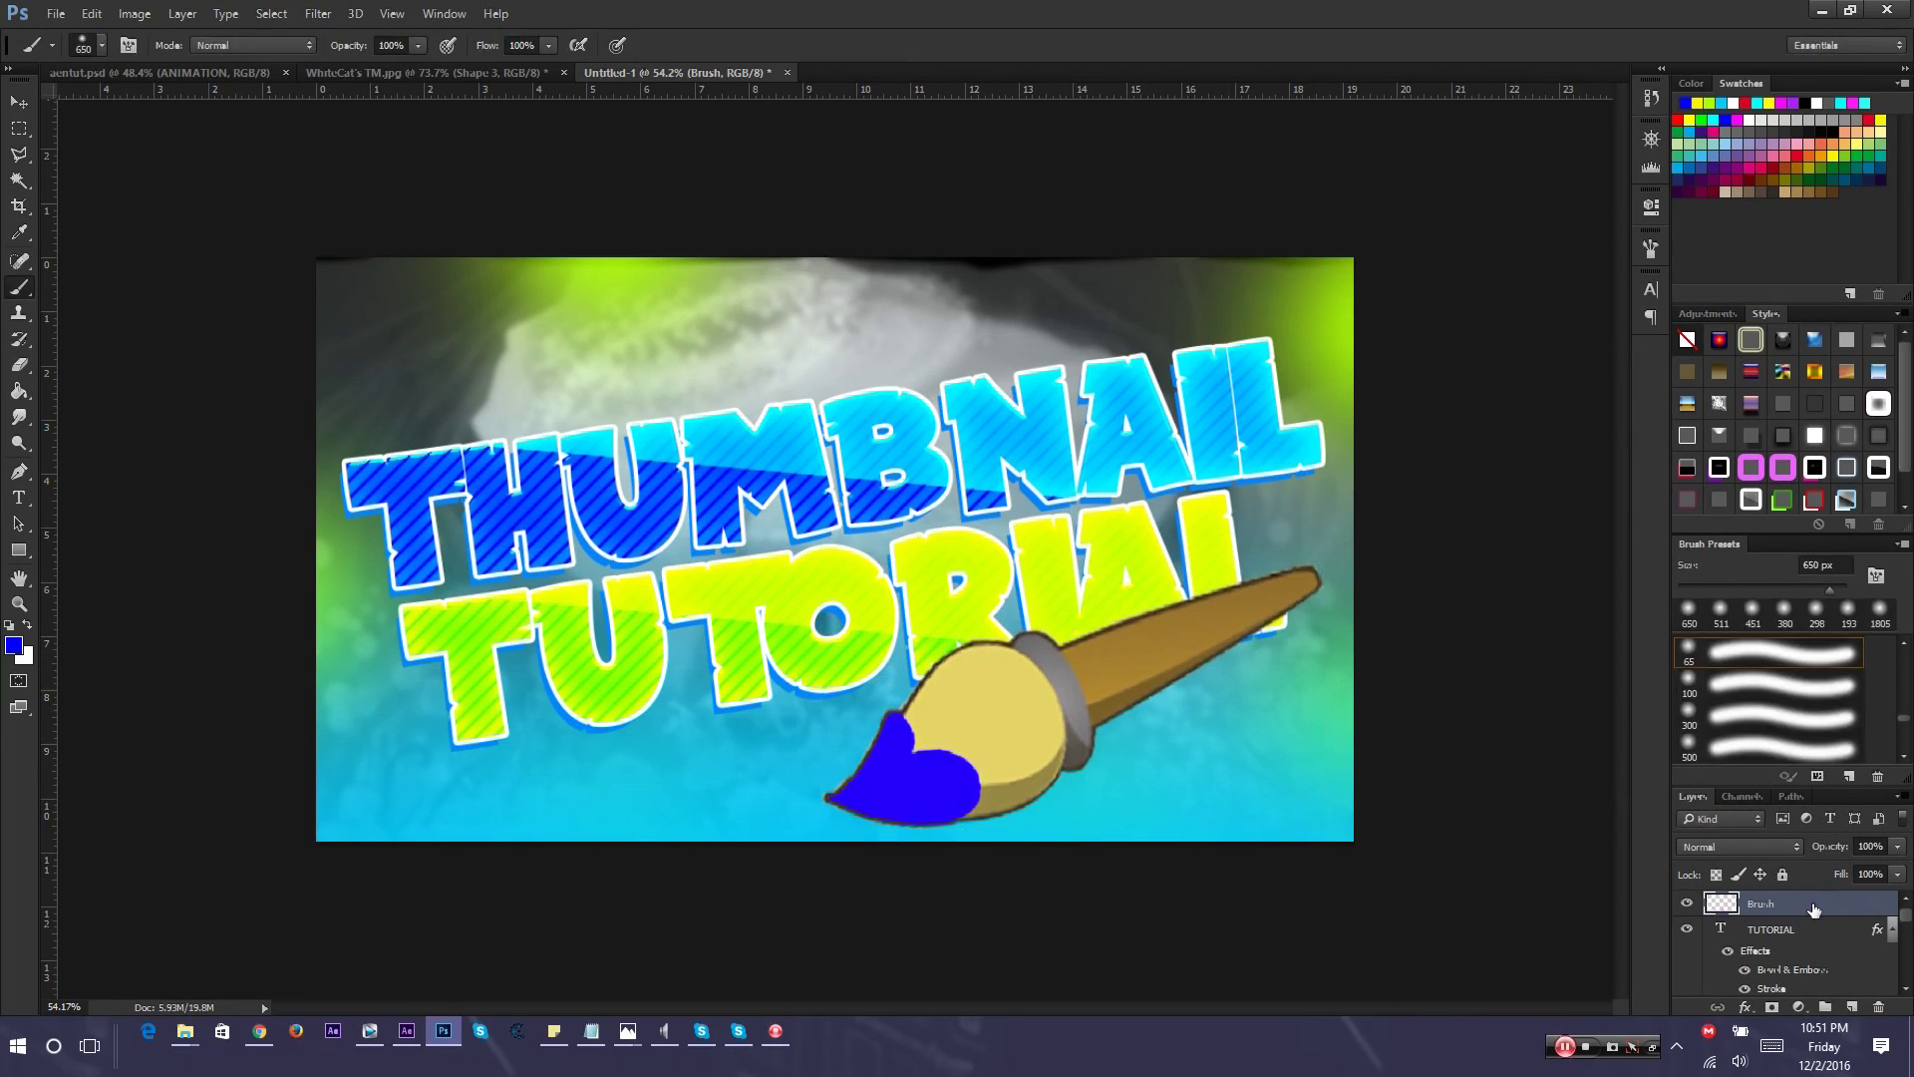
# Add a thin white outside stroke around the paintbrush on the Brush layer
pyautogui.doubleClick(1813, 909)
pyautogui.moveTo(978, 190); pyautogui.dragTo(1576, 521)
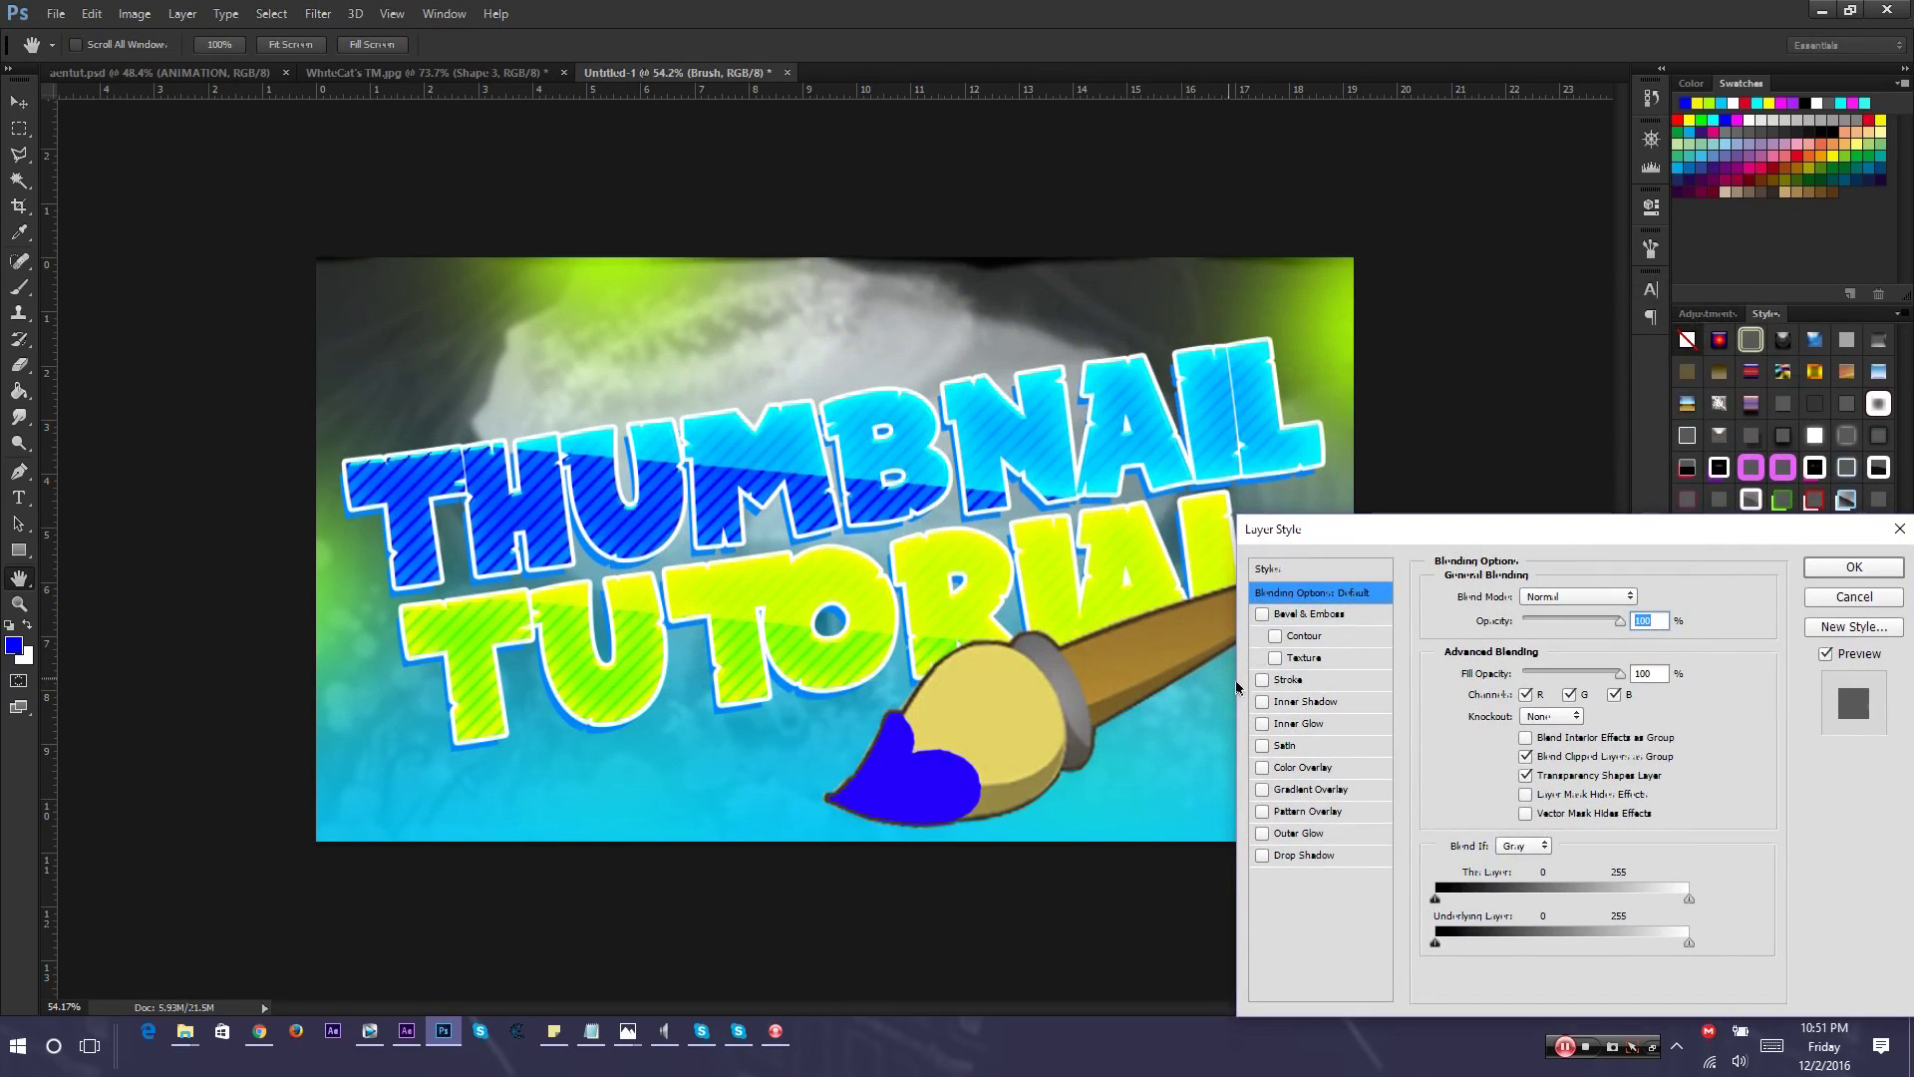
pyautogui.click(1264, 679)
pyautogui.click(1286, 679)
pyautogui.click(1536, 621)
pyautogui.click(1529, 608)
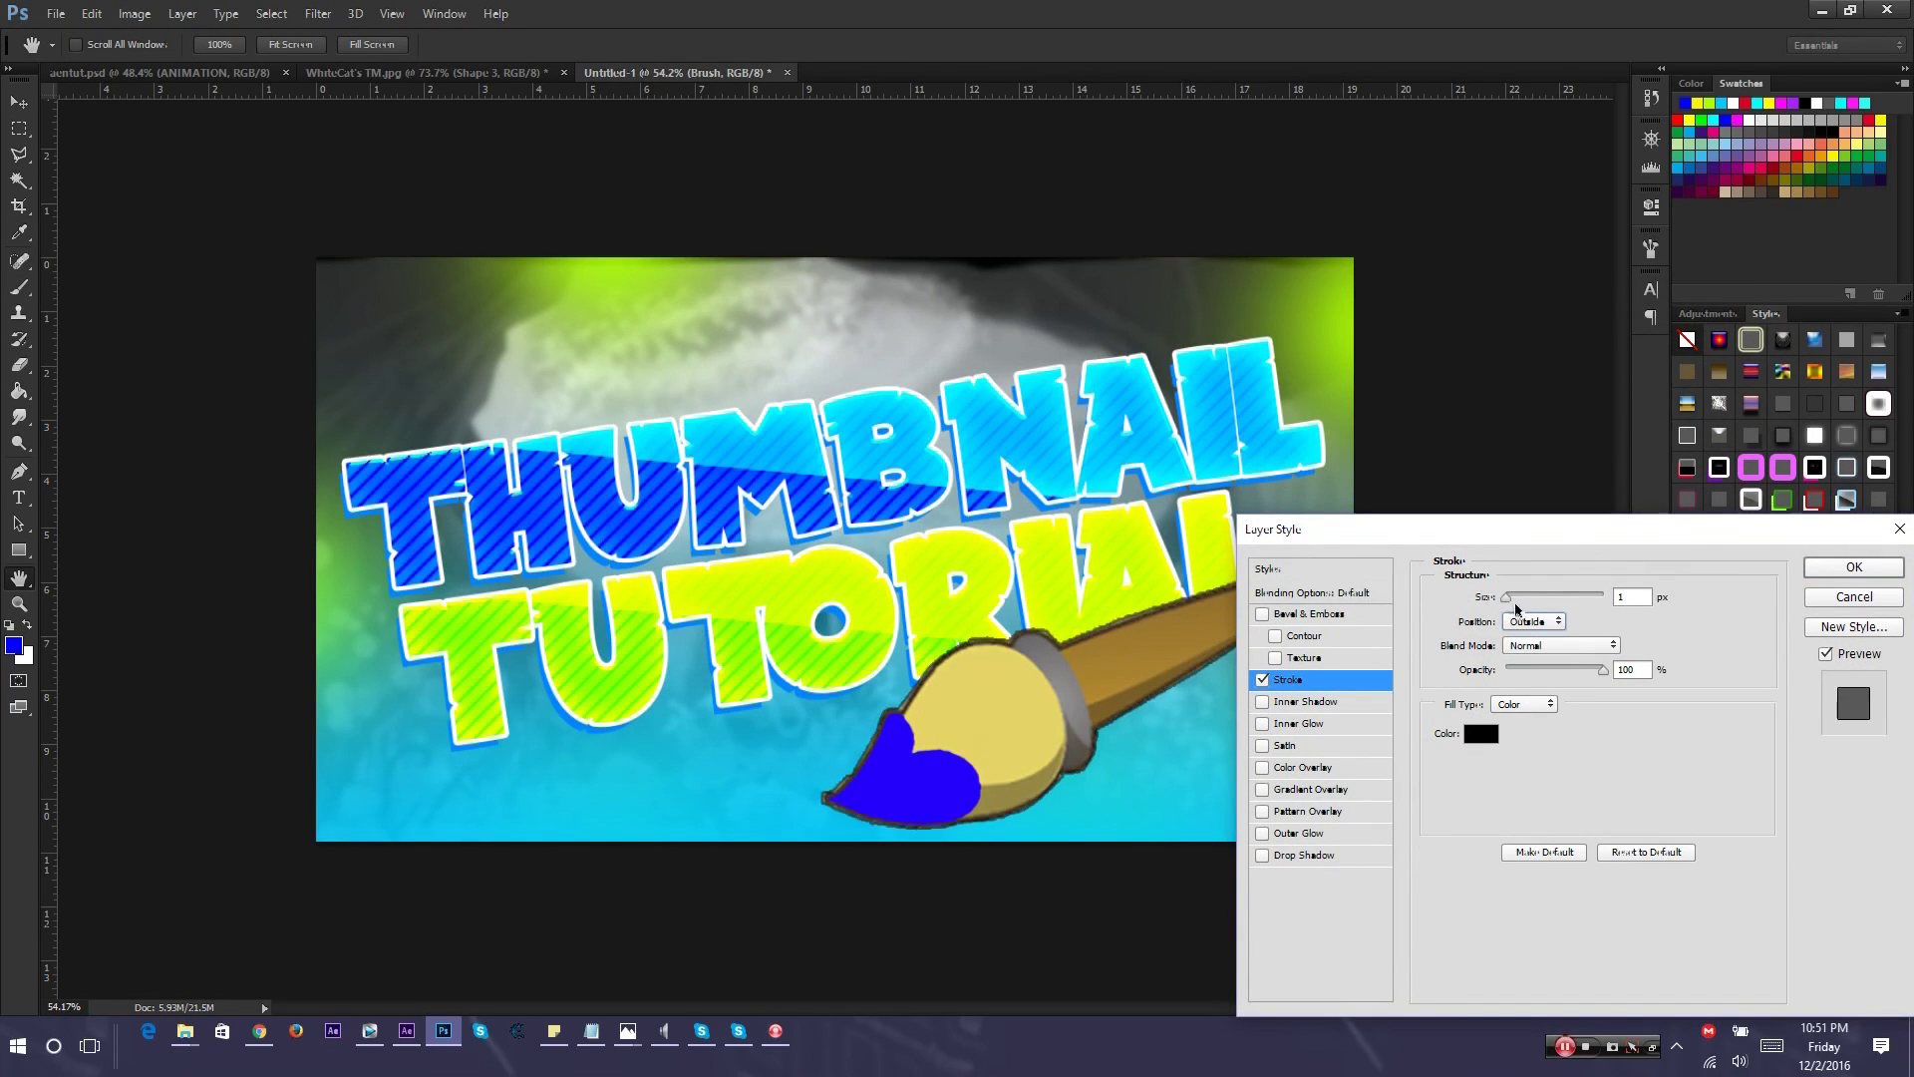
pyautogui.moveTo(1511, 607); pyautogui.dragTo(1519, 607)
pyautogui.click(1482, 734)
pyautogui.click(701, 275)
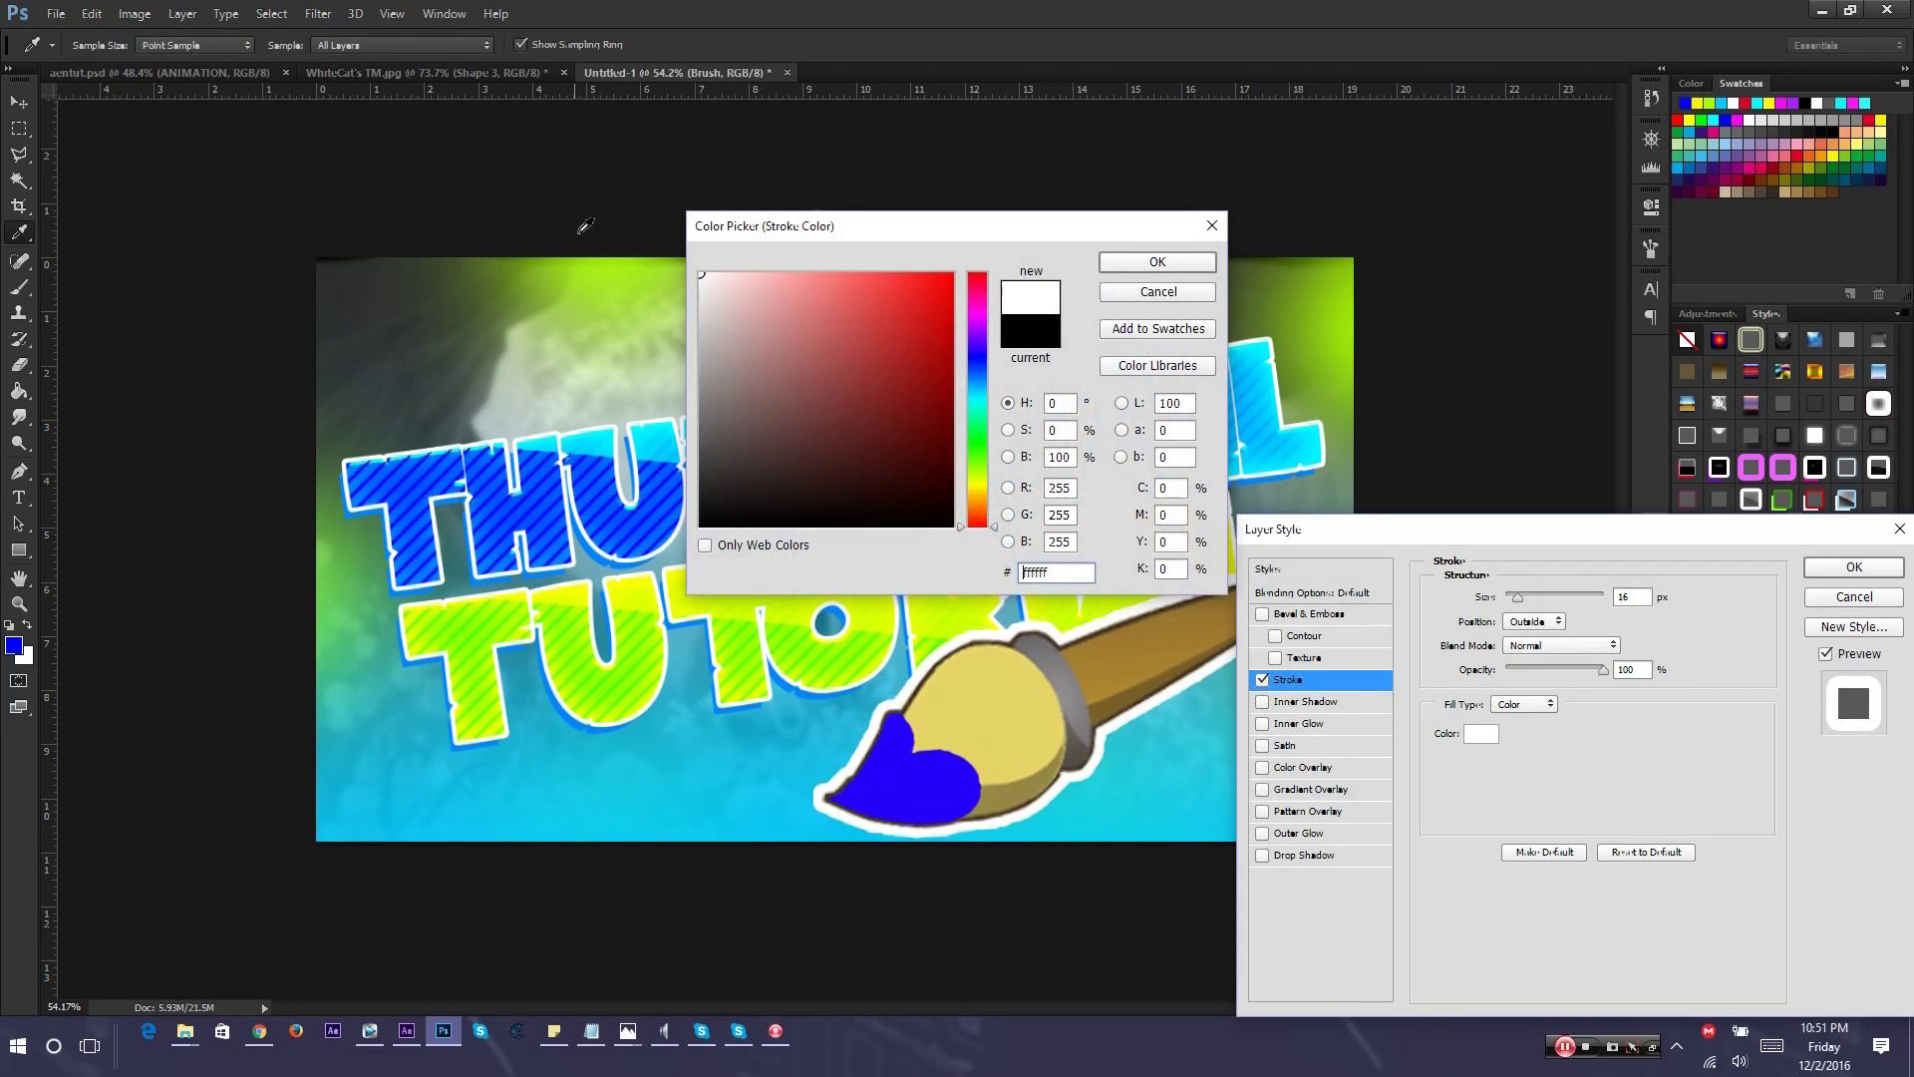
pyautogui.press('Return')
pyautogui.moveTo(1512, 602); pyautogui.dragTo(1508, 602)
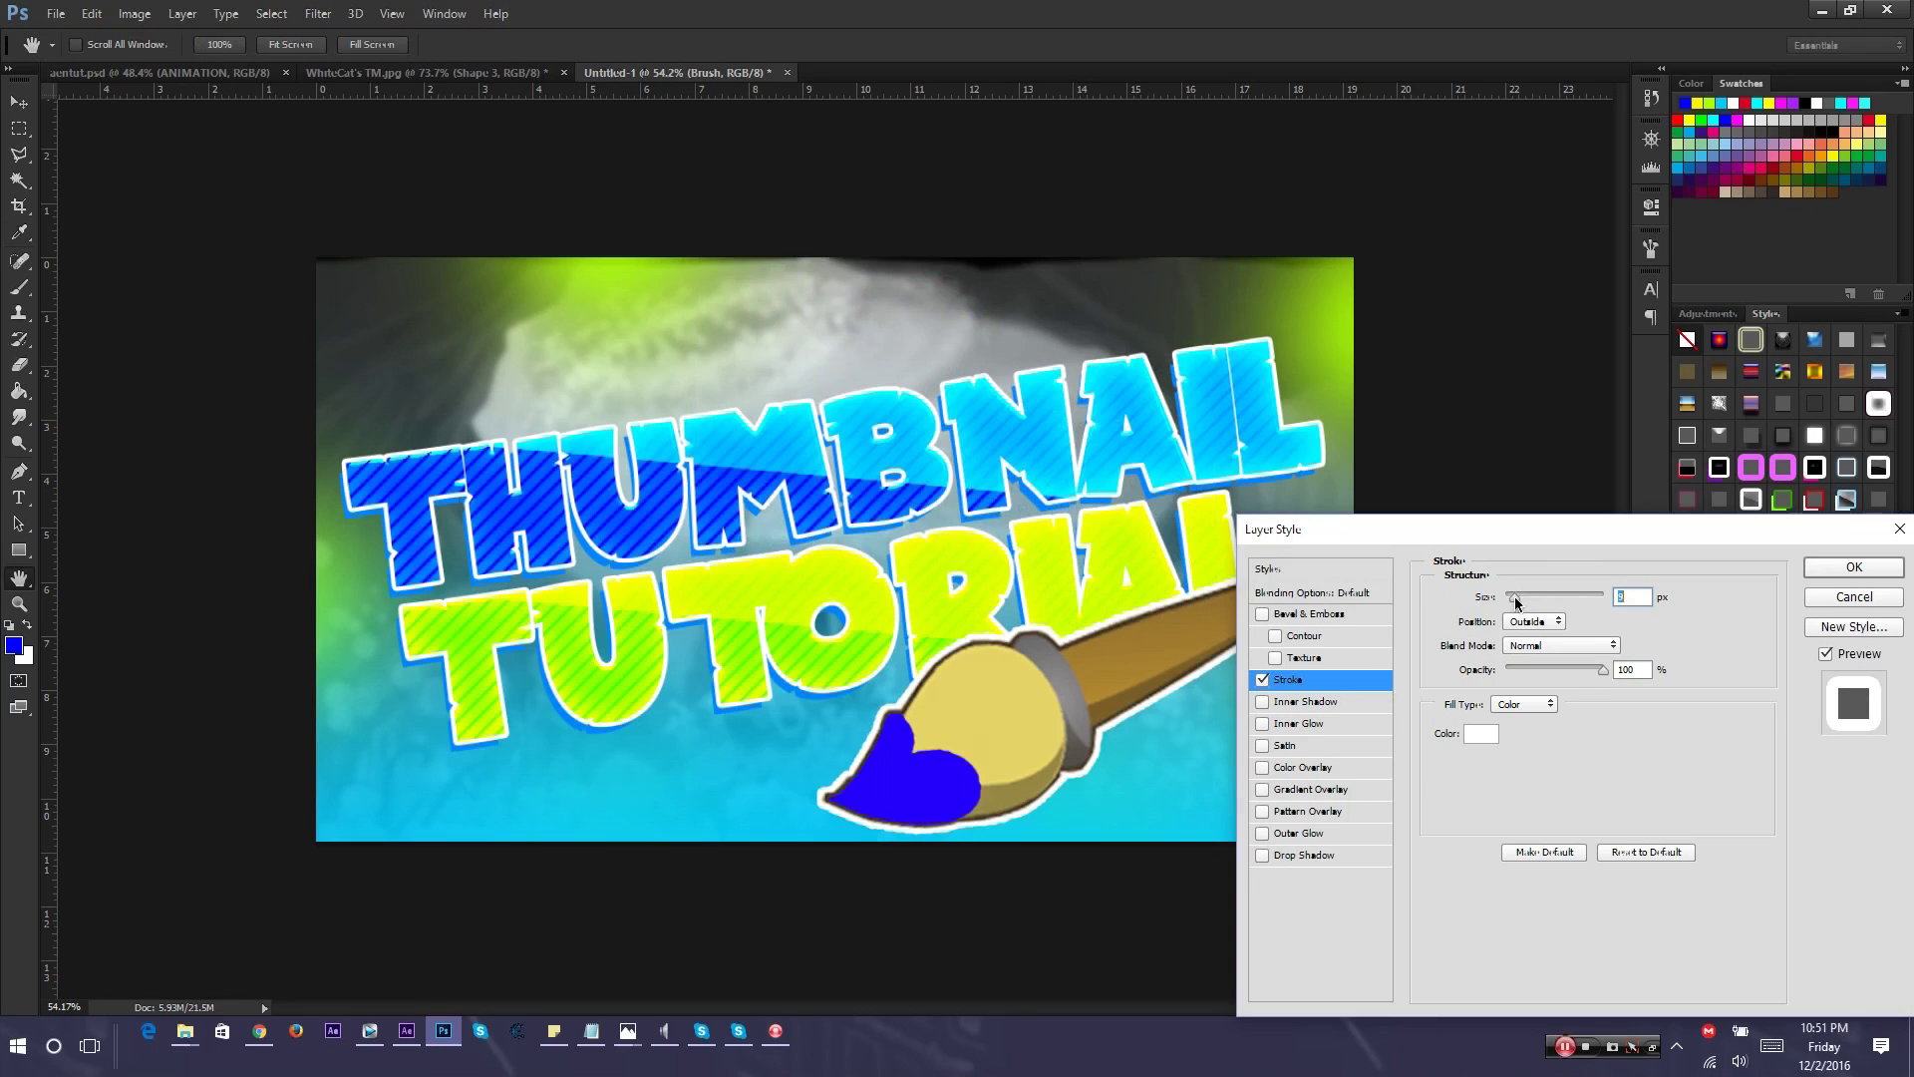
pyautogui.click(1828, 568)
# Add a black Multiply drop shadow at 15% opacity to the Brush layer and offset it from the paintbrush
pyautogui.doubleClick(1793, 904)
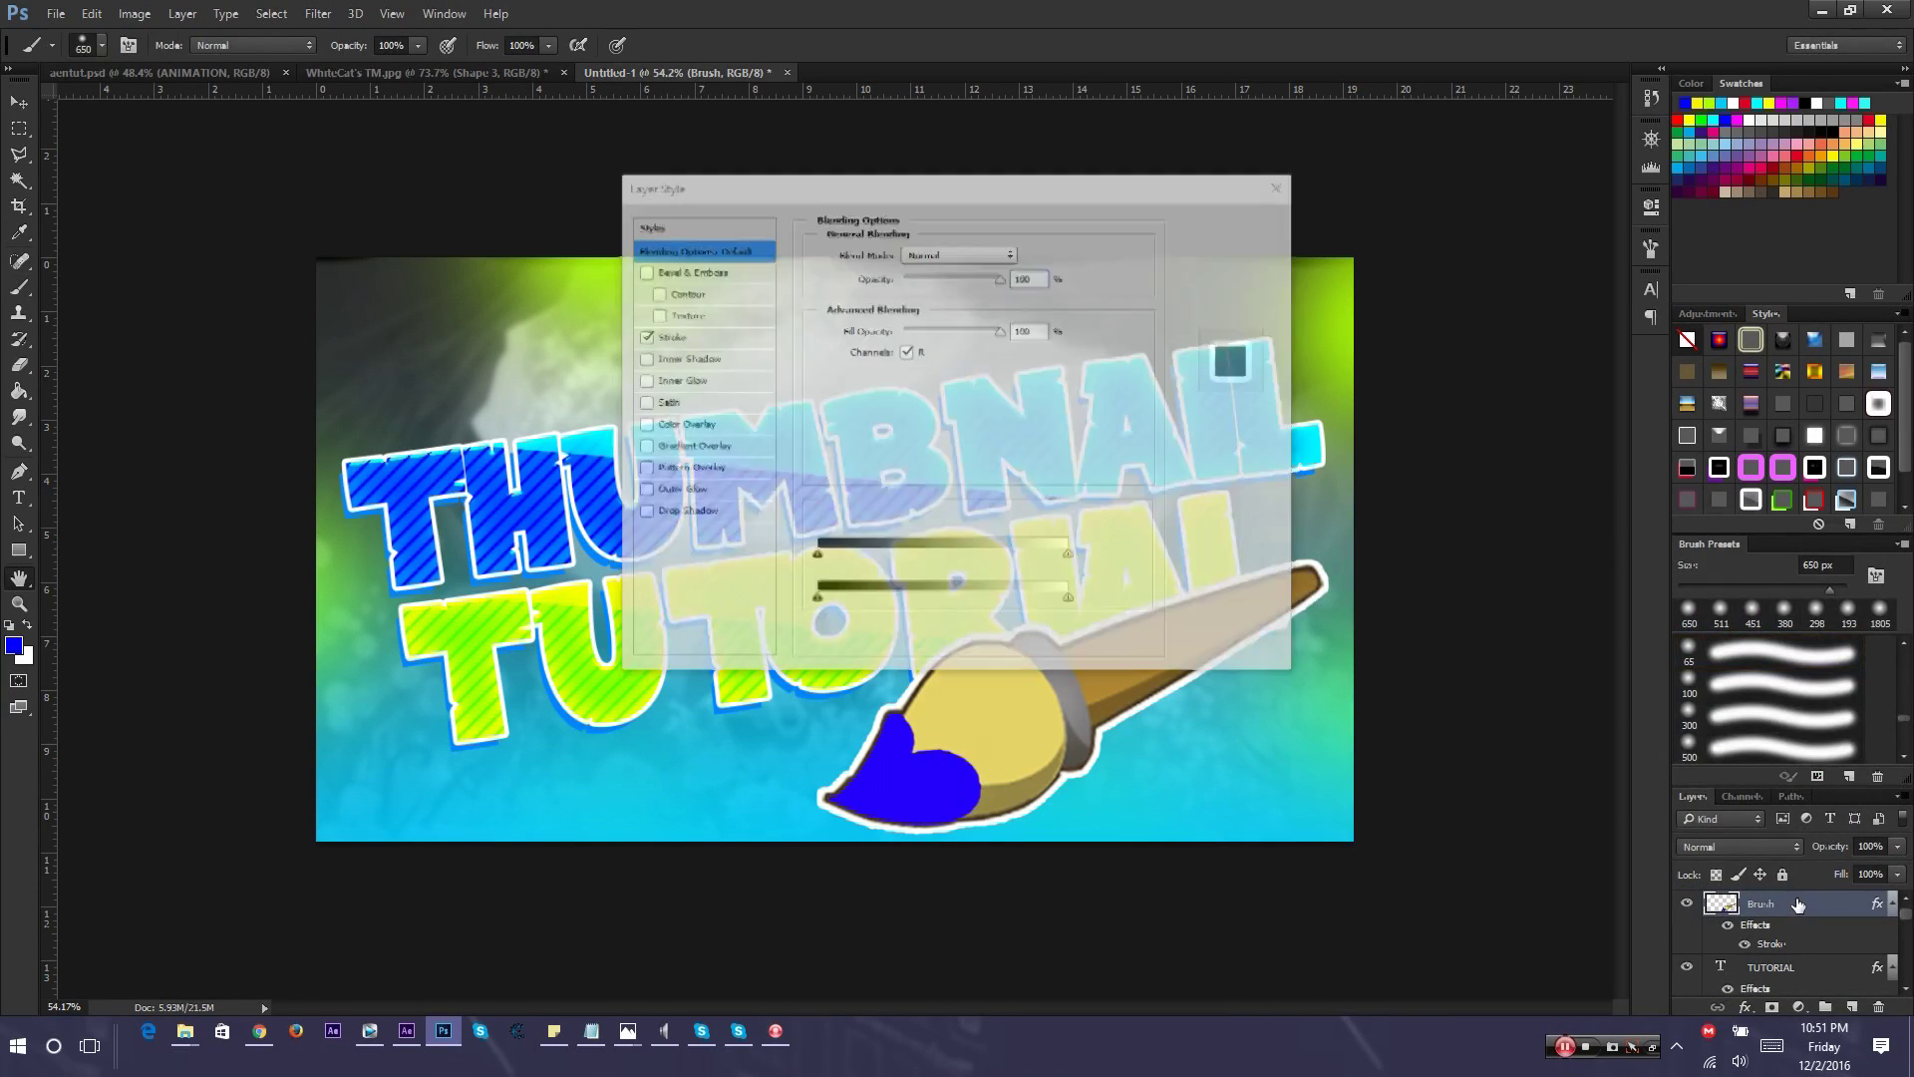
pyautogui.moveTo(1049, 193); pyautogui.dragTo(1704, 384)
pyautogui.click(1334, 703)
pyautogui.moveTo(1542, 535); pyautogui.dragTo(1572, 542)
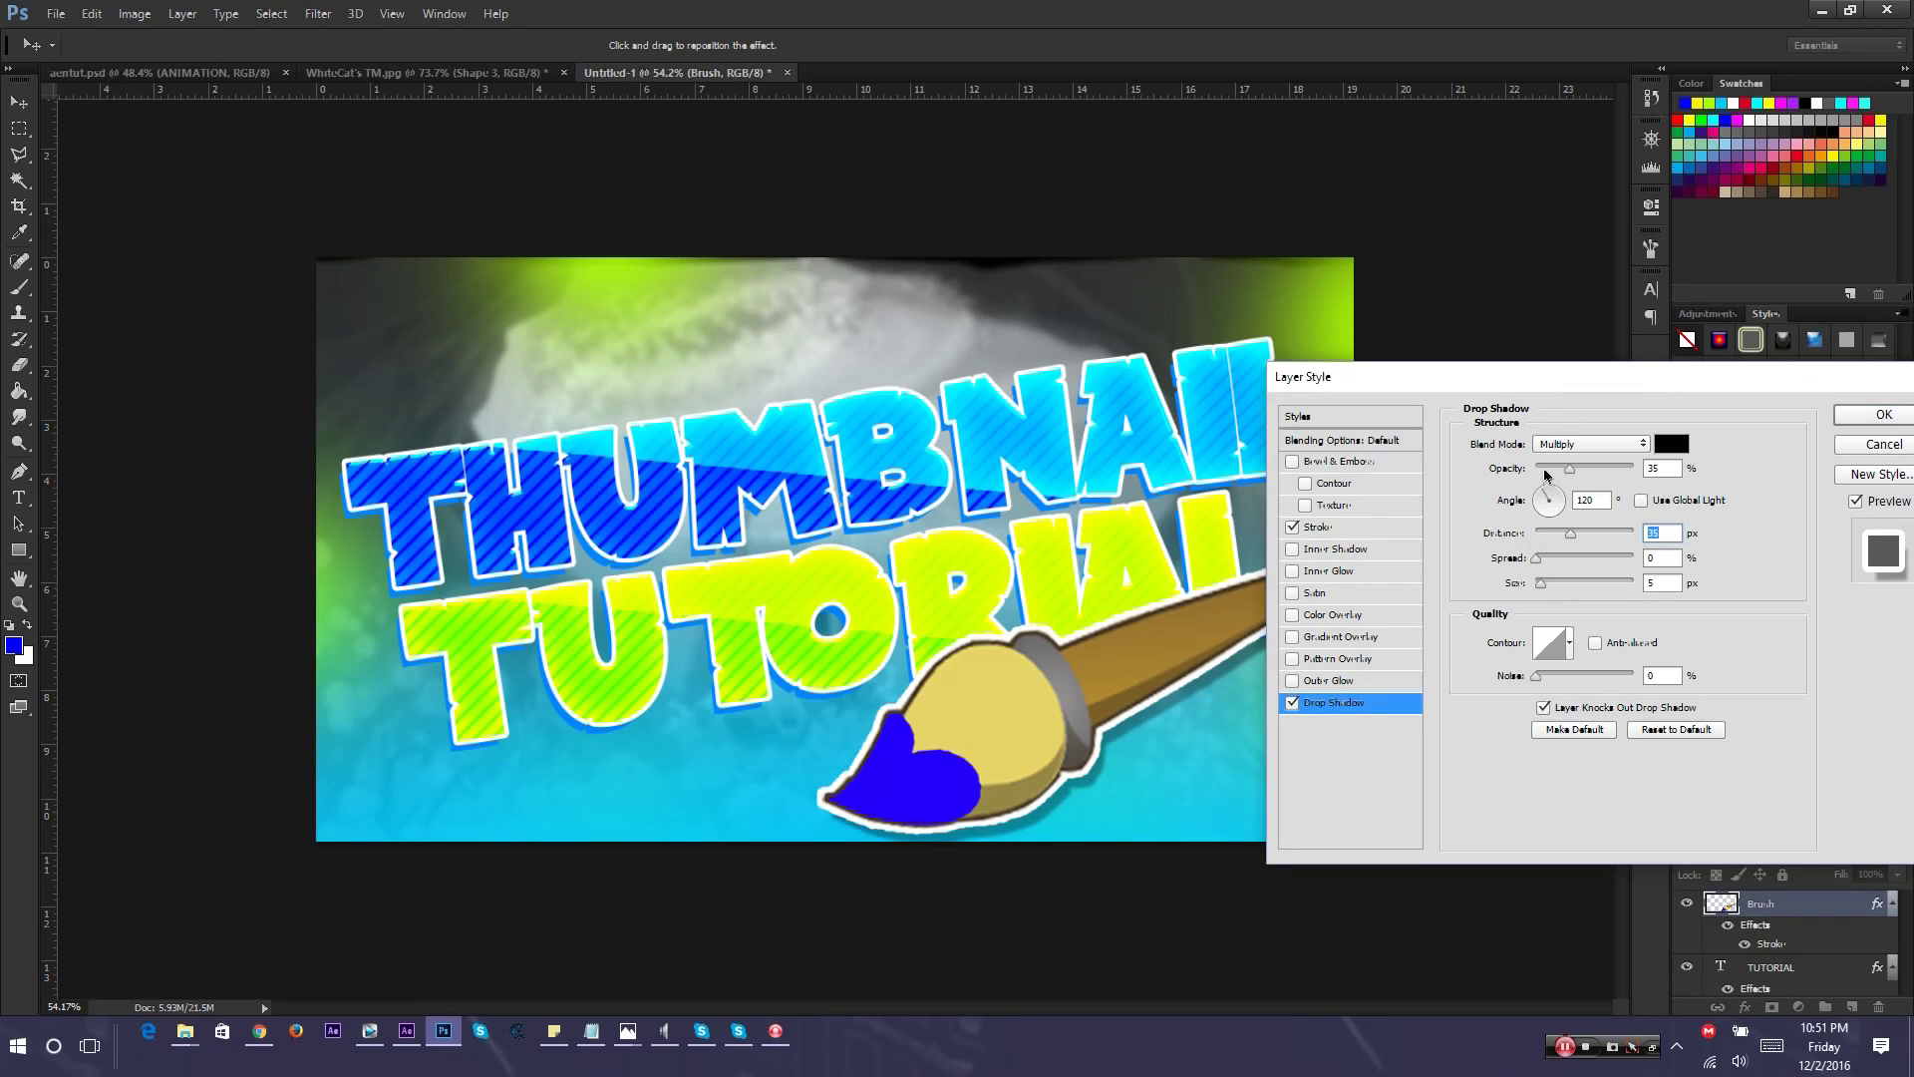
pyautogui.click(1551, 466)
pyautogui.click(1565, 534)
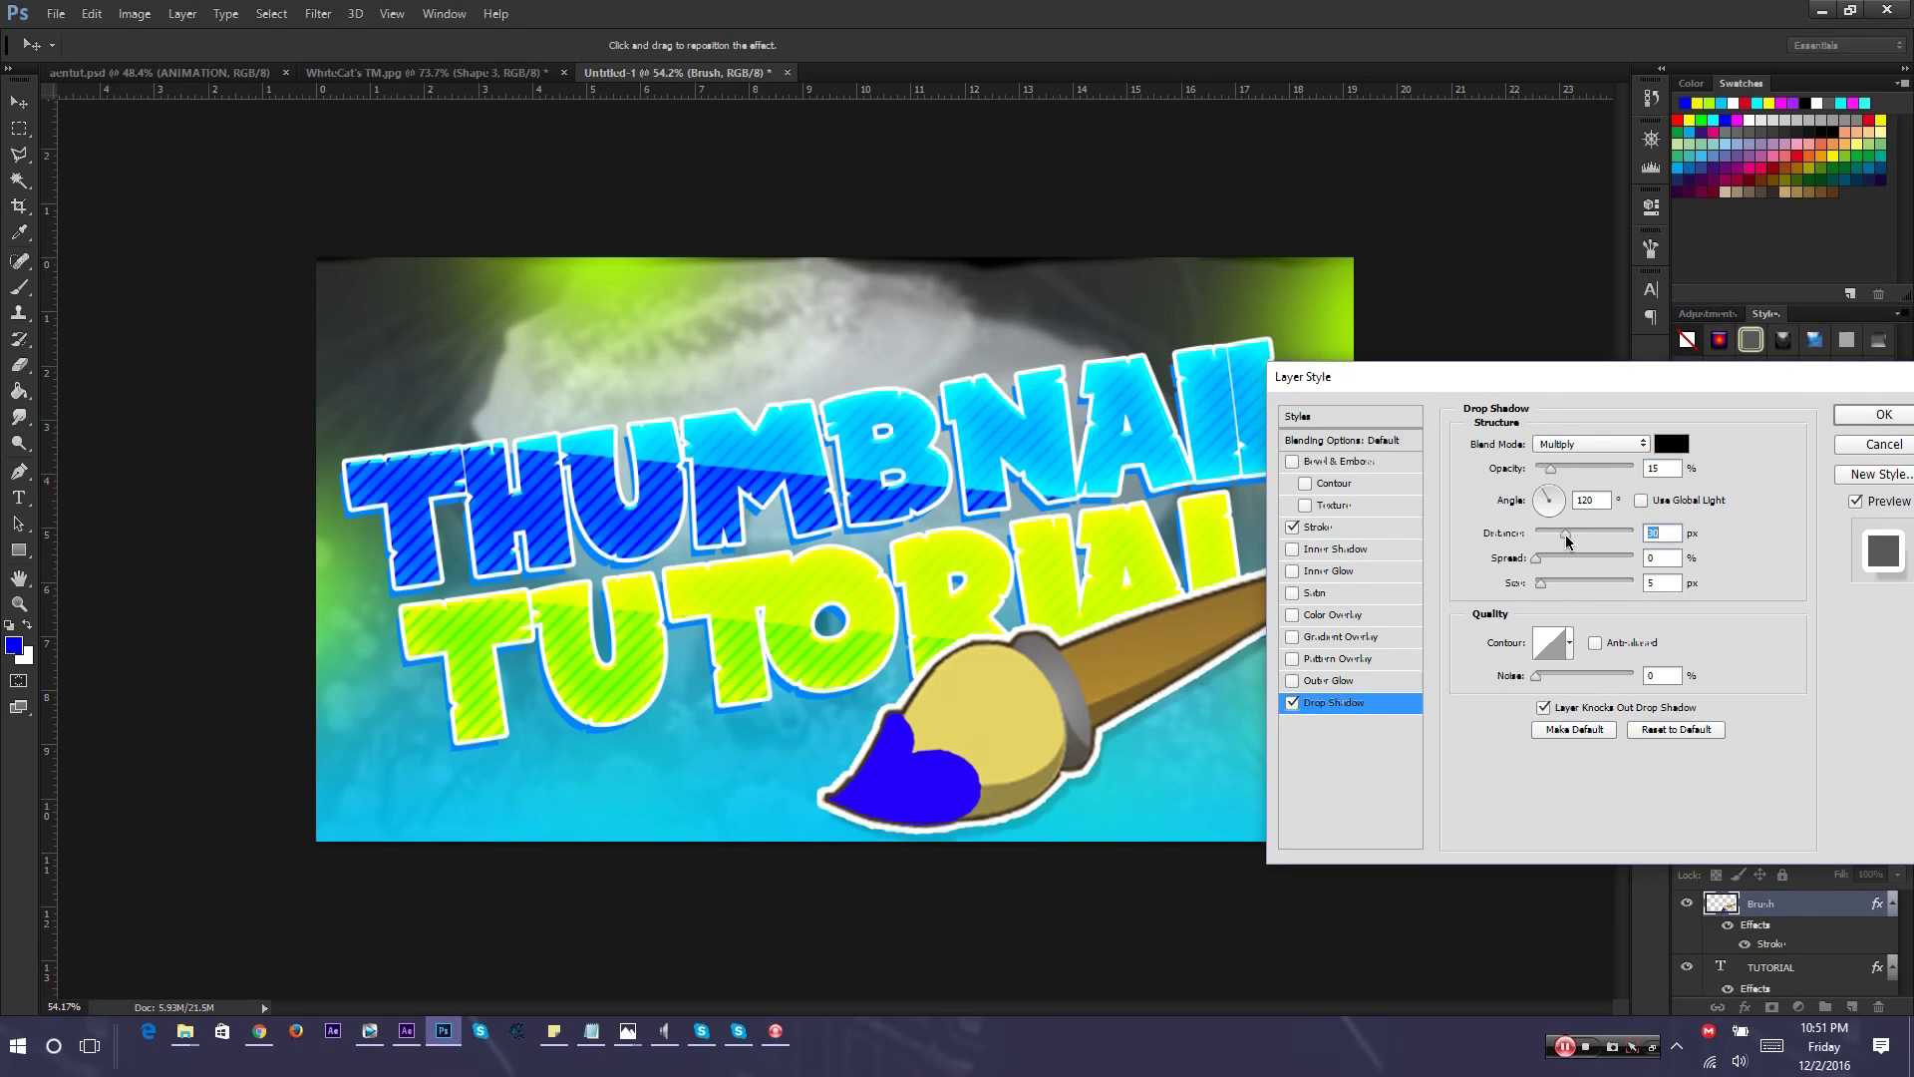
pyautogui.press('Return')
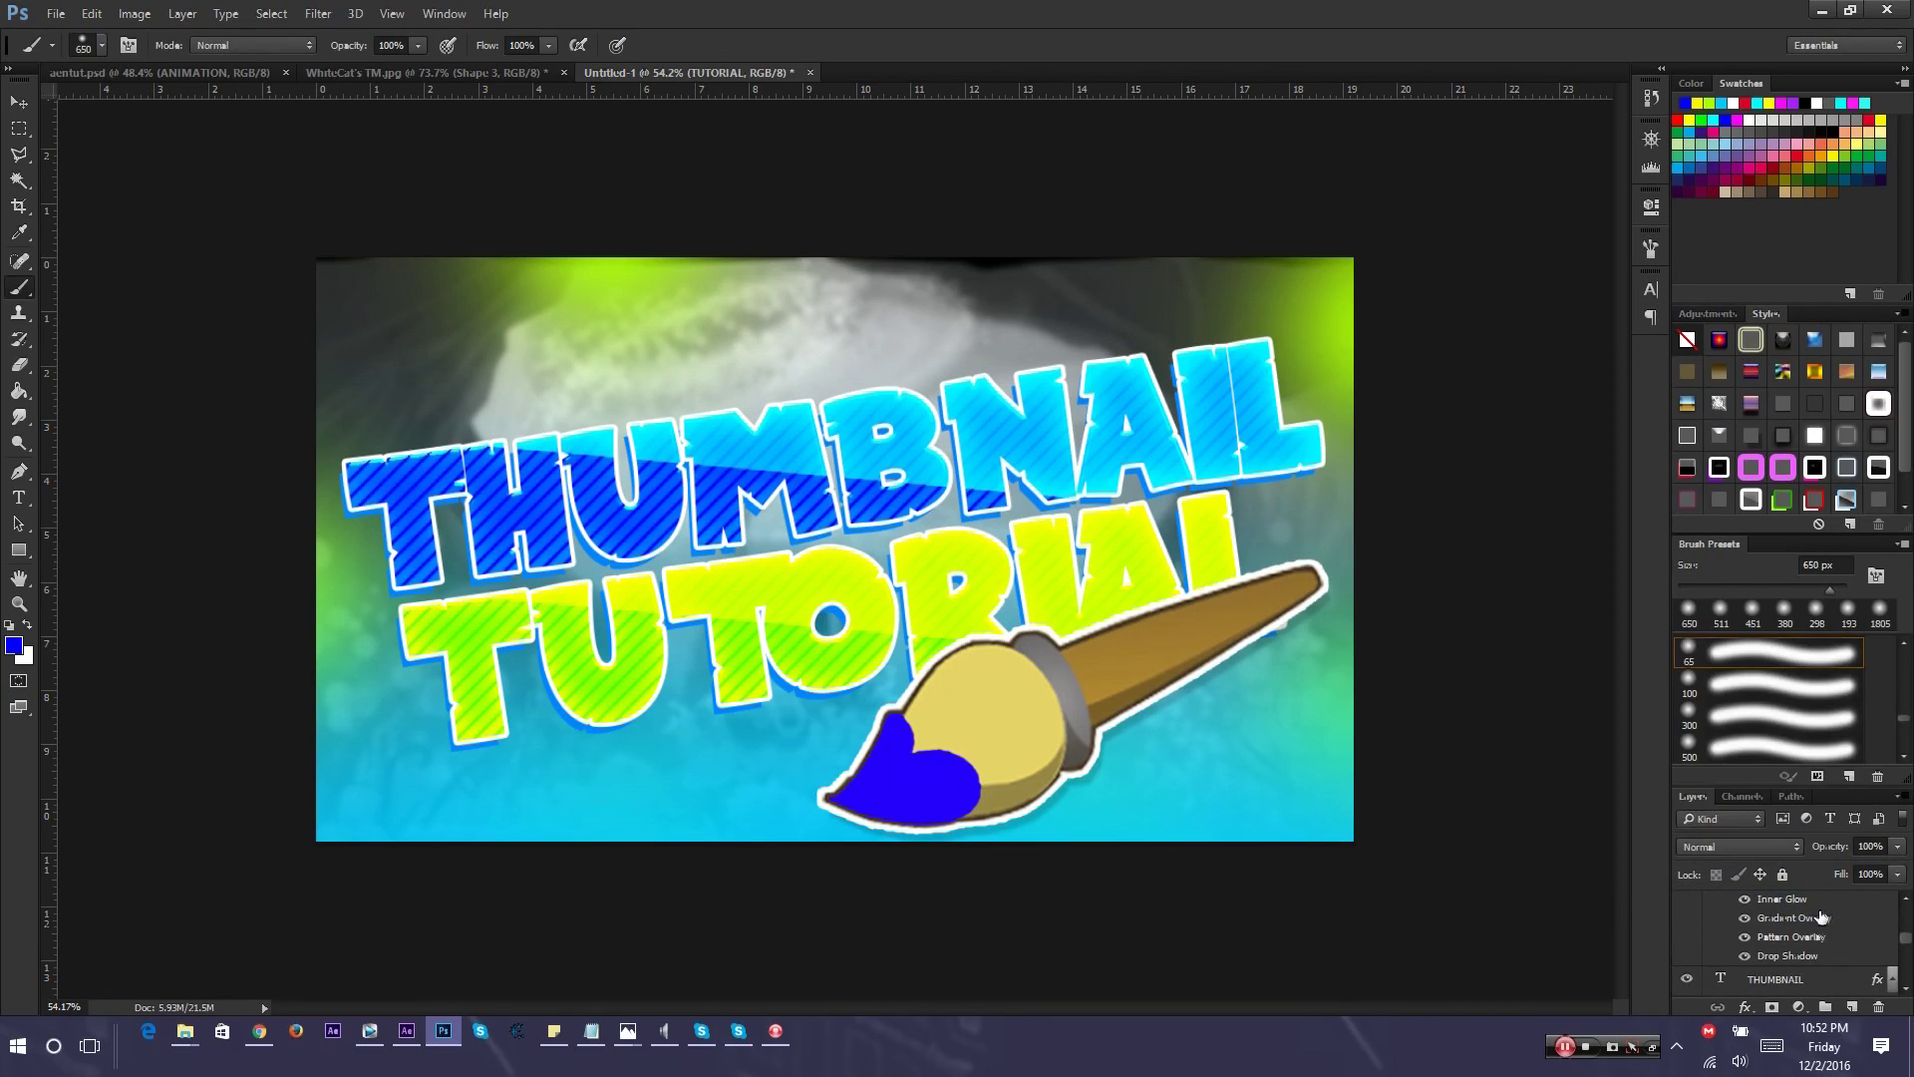
# Tilt the THUMBNAIL and TUTORIAL text layers together more steeply counter-clockwise and shift them slightly up and left
pyautogui.click(1803, 985)
pyautogui.hotkey('ctrl', 't')
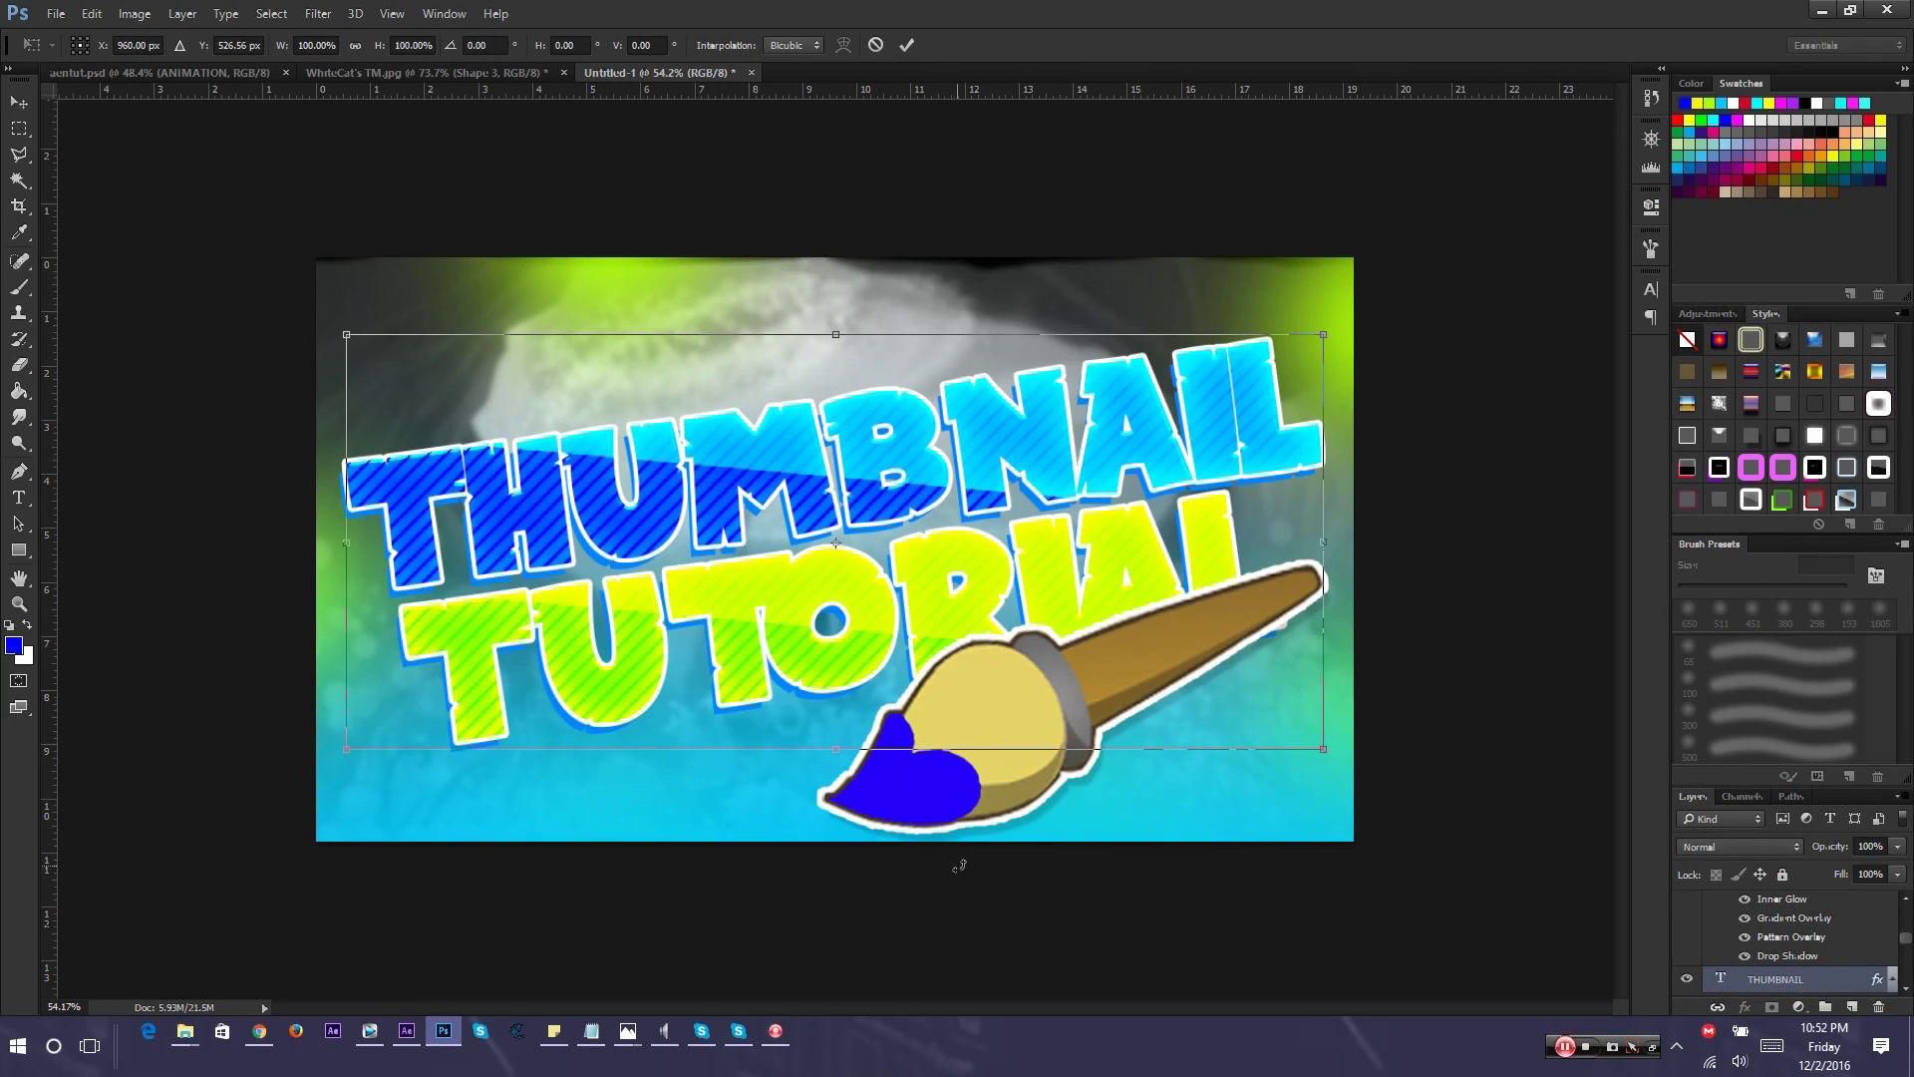
pyautogui.moveTo(959, 865)
pyautogui.mouseDown()
pyautogui.moveTo(1025, 769)
pyautogui.moveTo(1092, 553)
pyautogui.mouseUp()
pyautogui.press('Return')
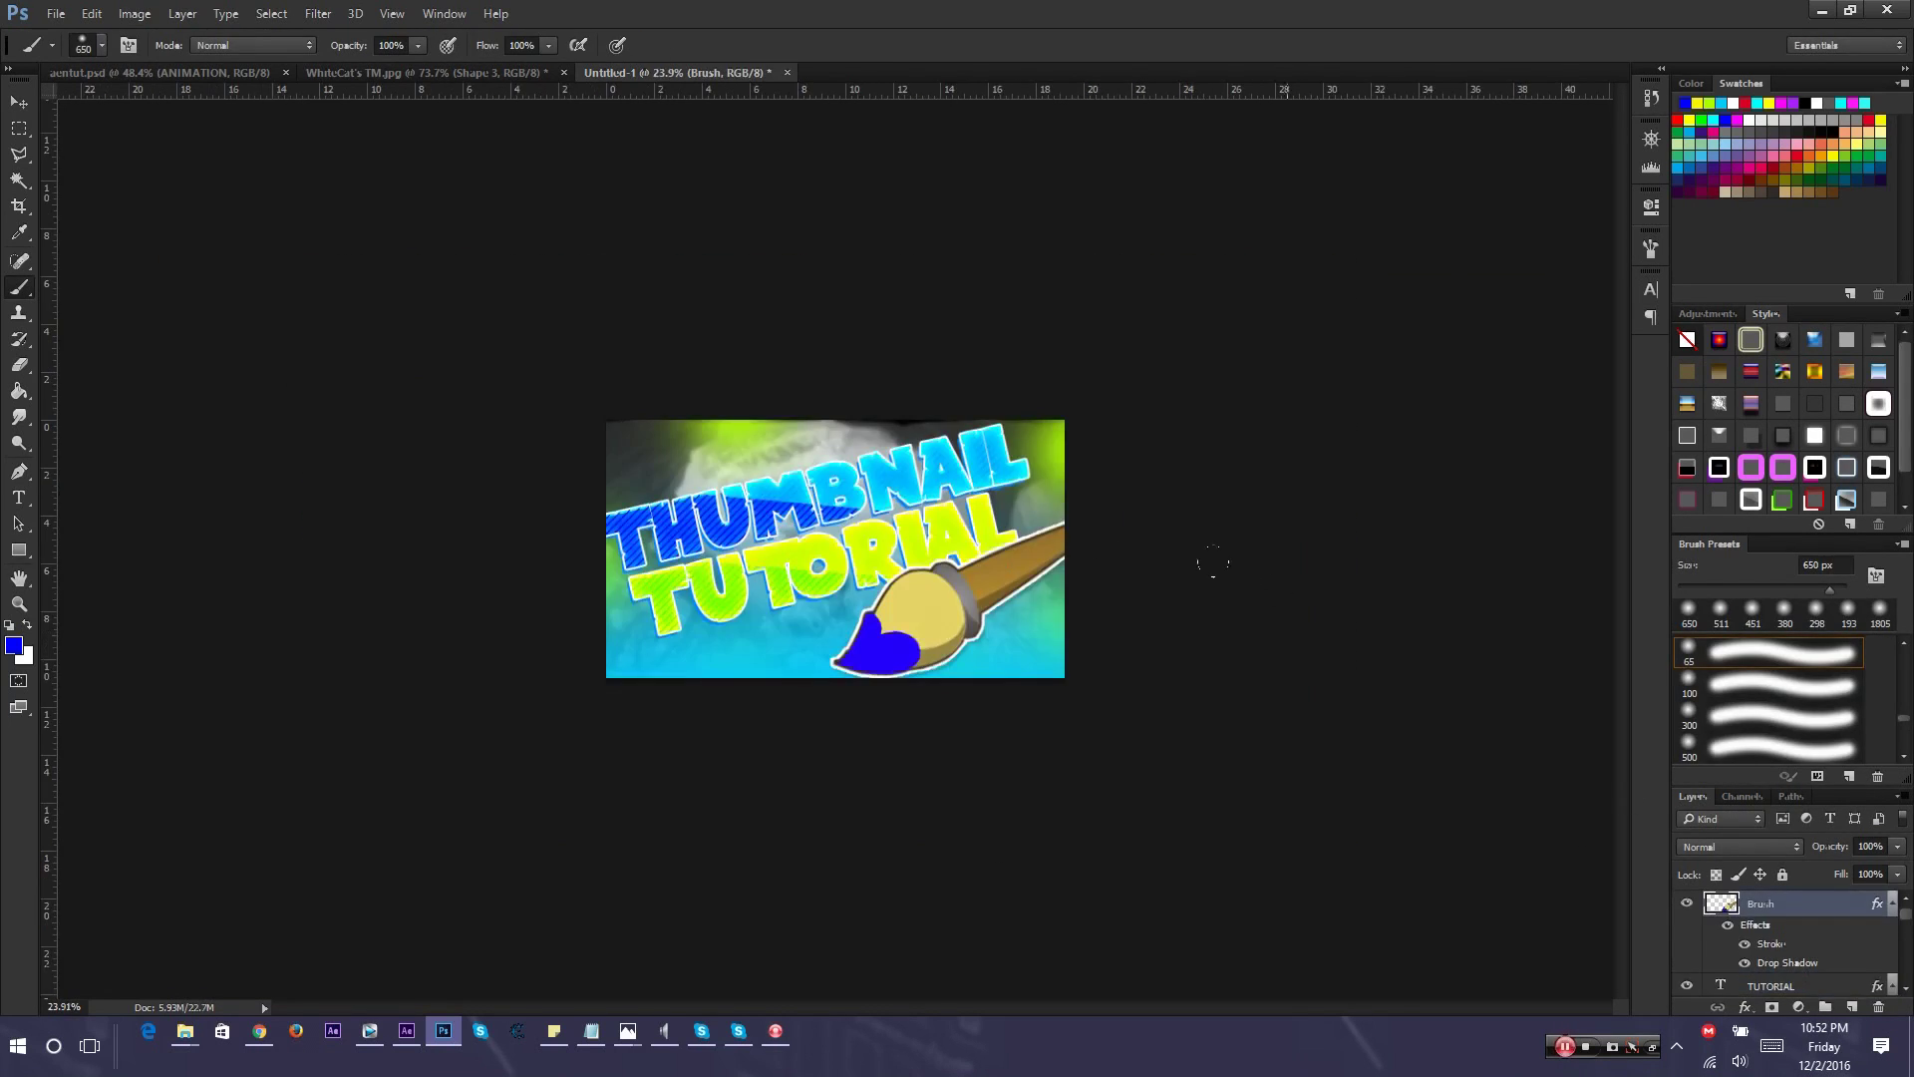
# Add a white Color Dodge inner glow to the paintbrush on the Brush layer
pyautogui.scroll(-5, 1087, 506)
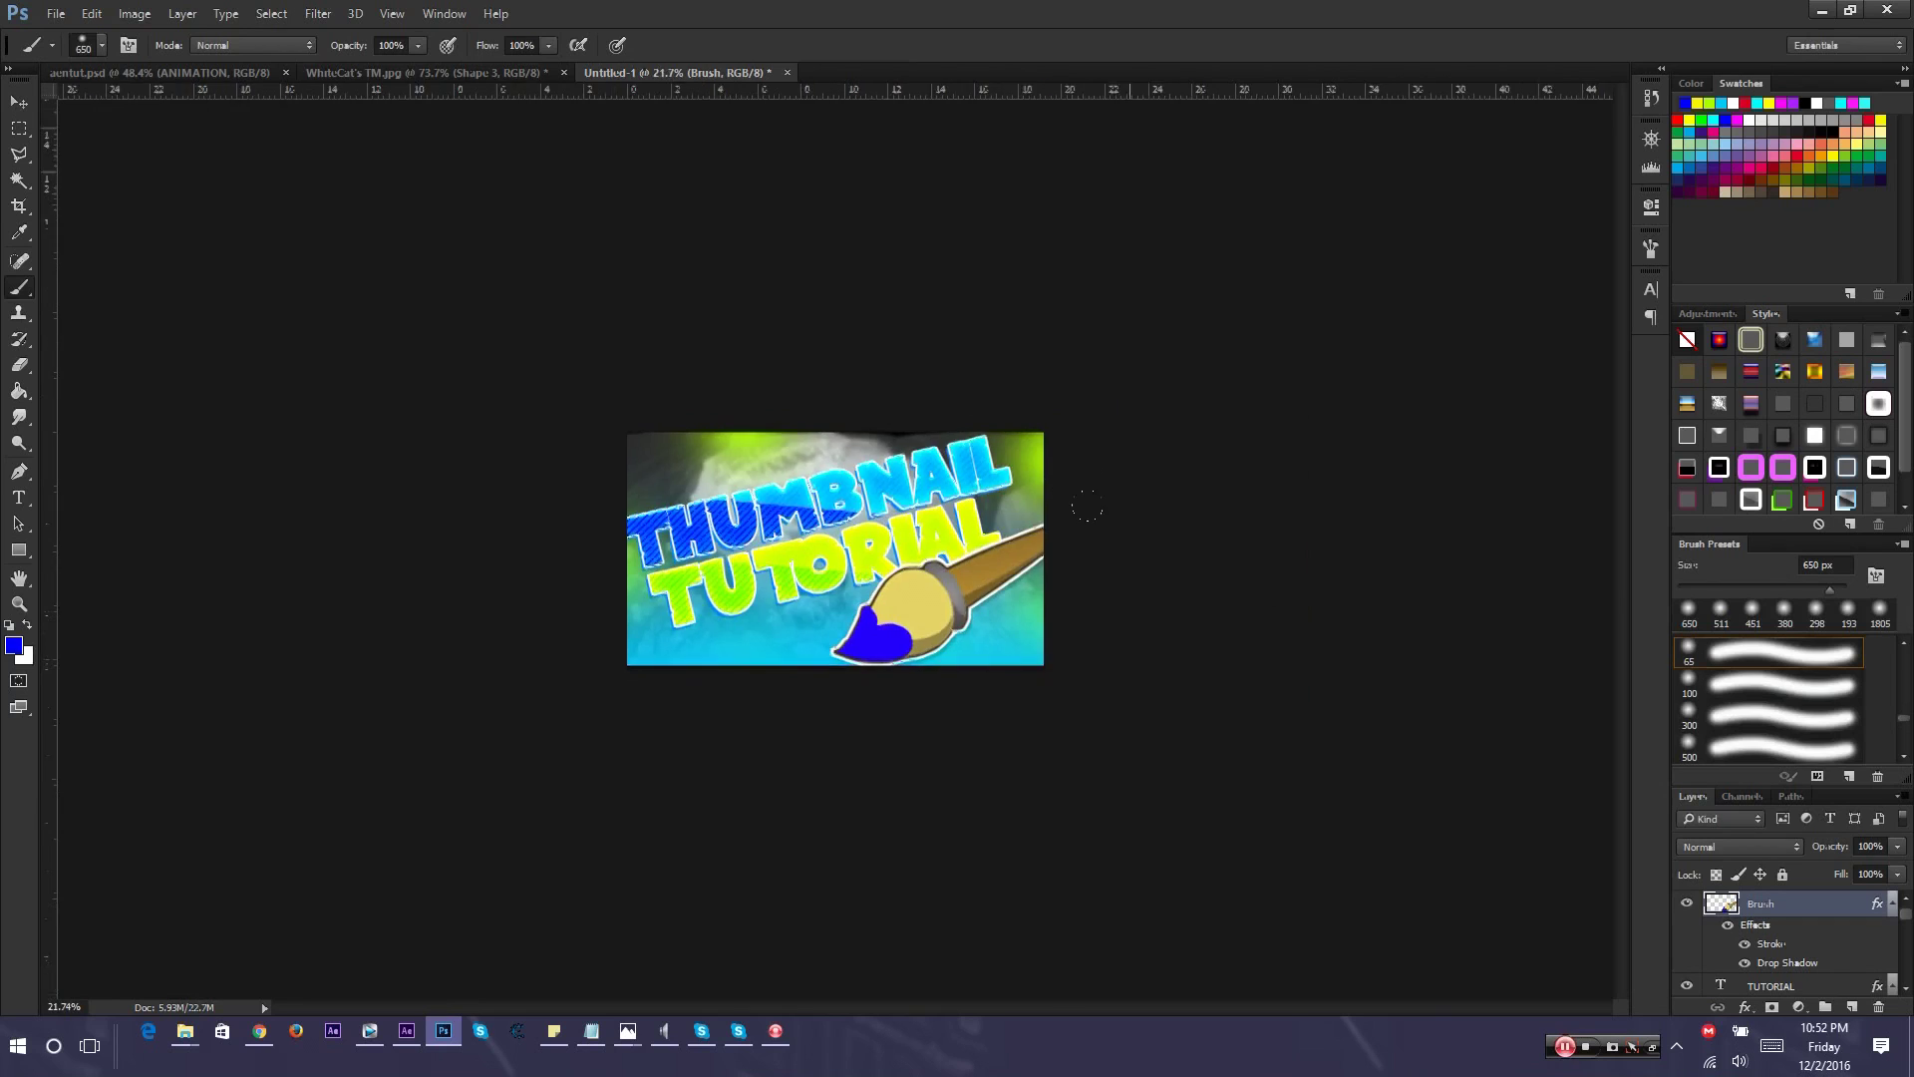
pyautogui.hotkey('ctrl', '-')
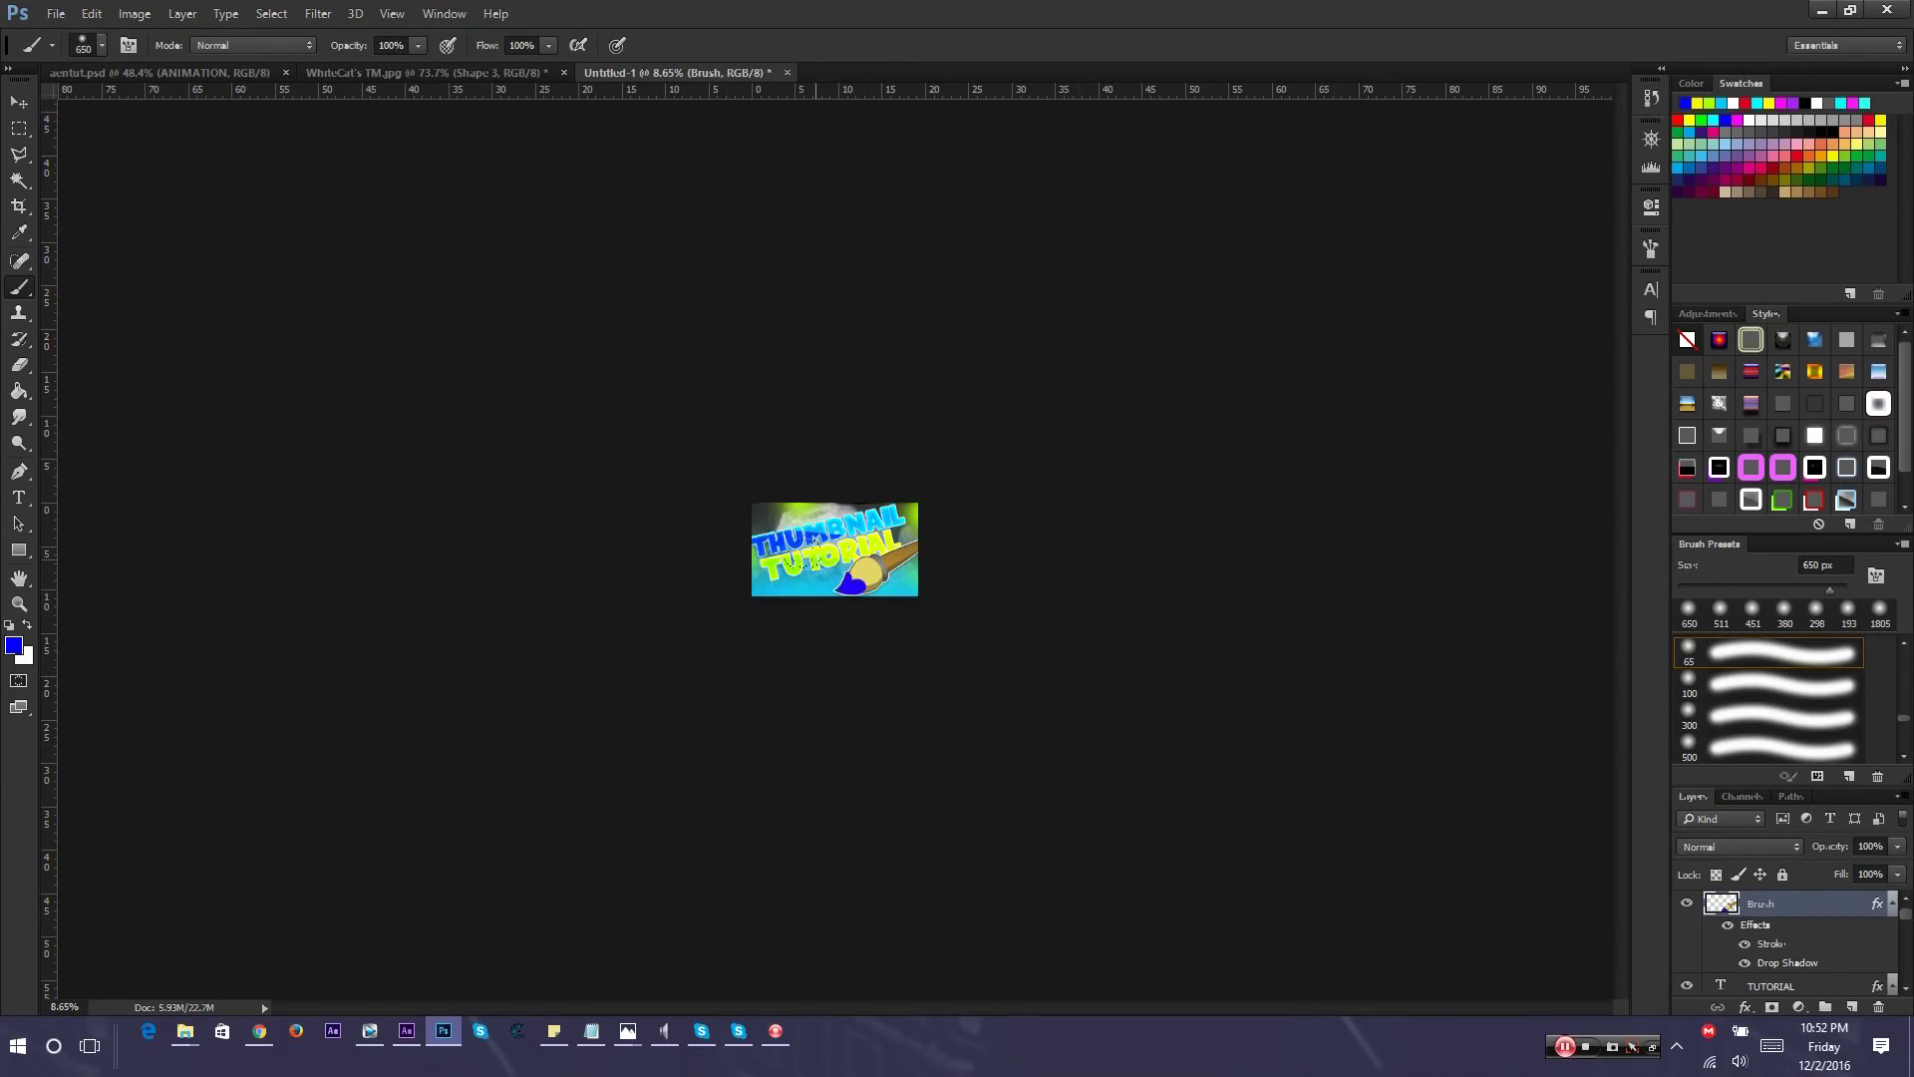
pyautogui.scroll(10, 816, 554)
pyautogui.doubleClick(1818, 907)
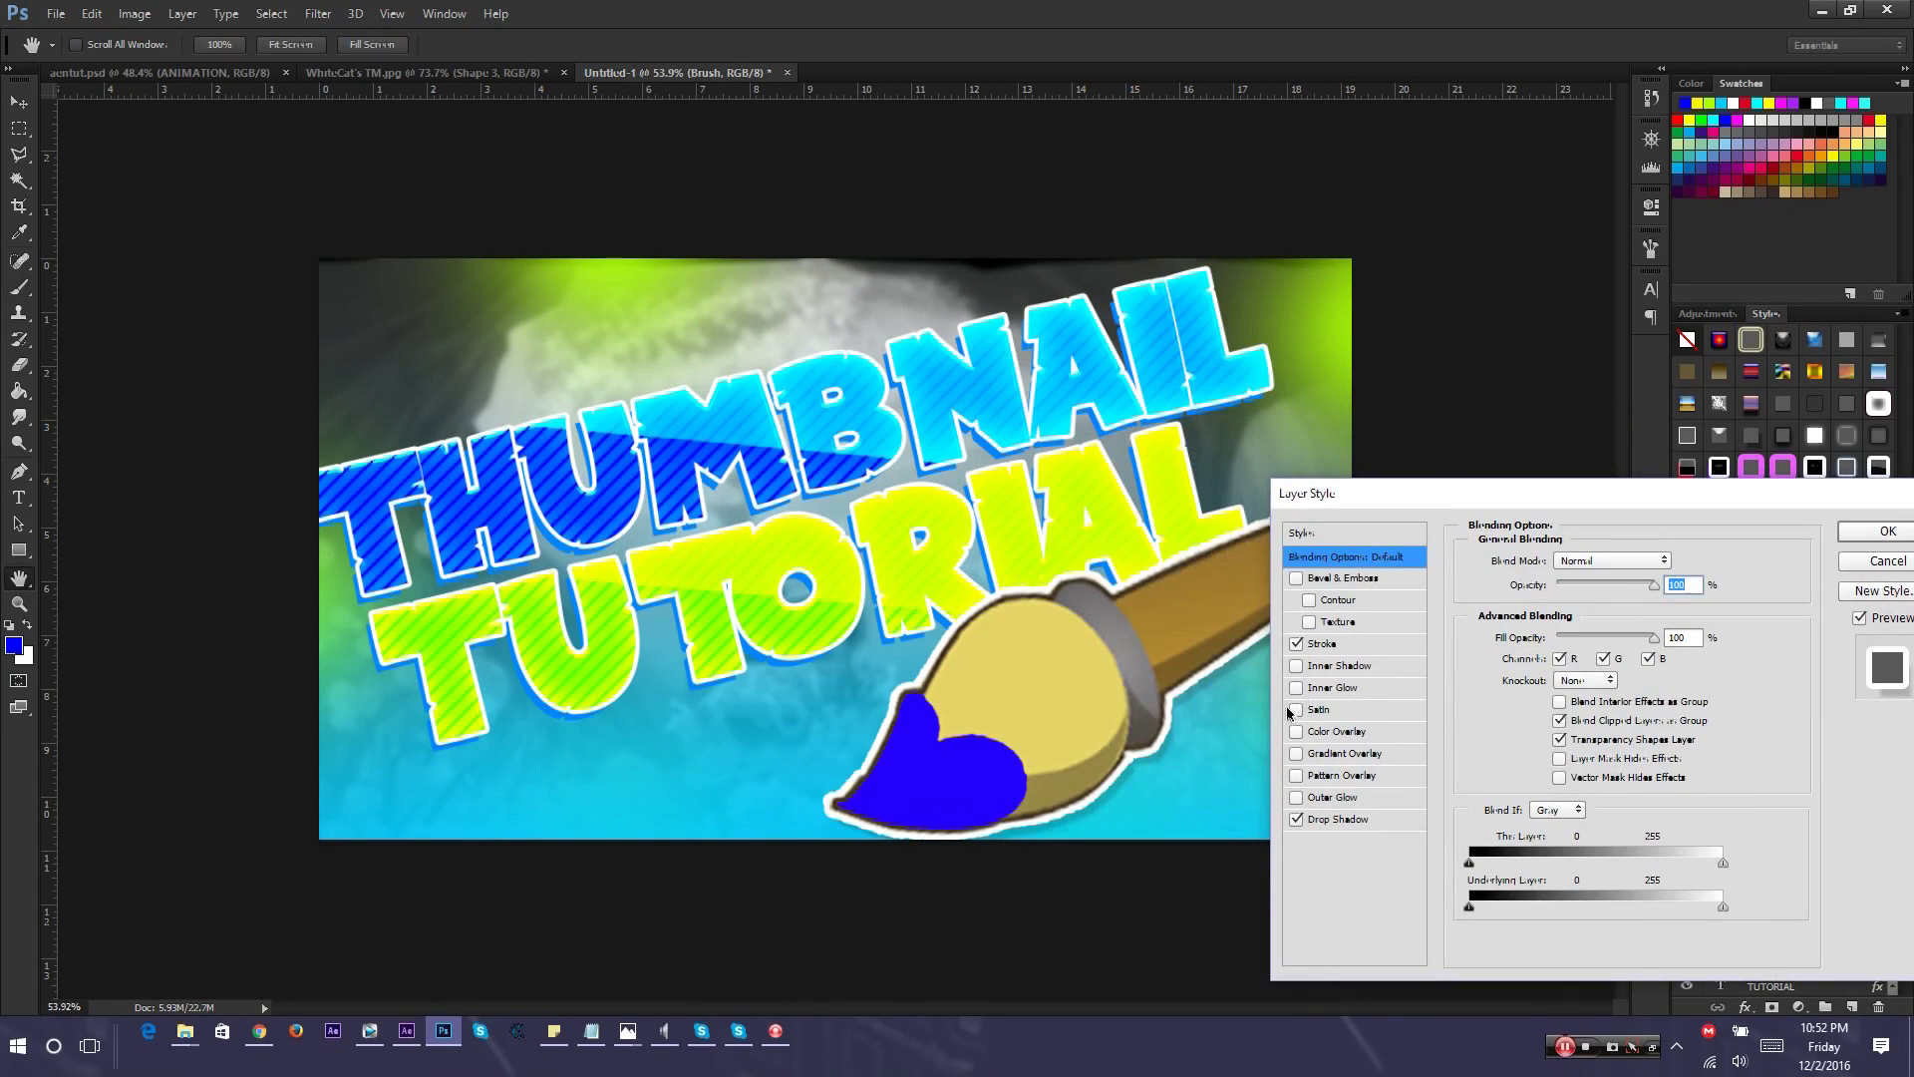
pyautogui.click(1333, 687)
pyautogui.click(1594, 561)
pyautogui.click(1599, 575)
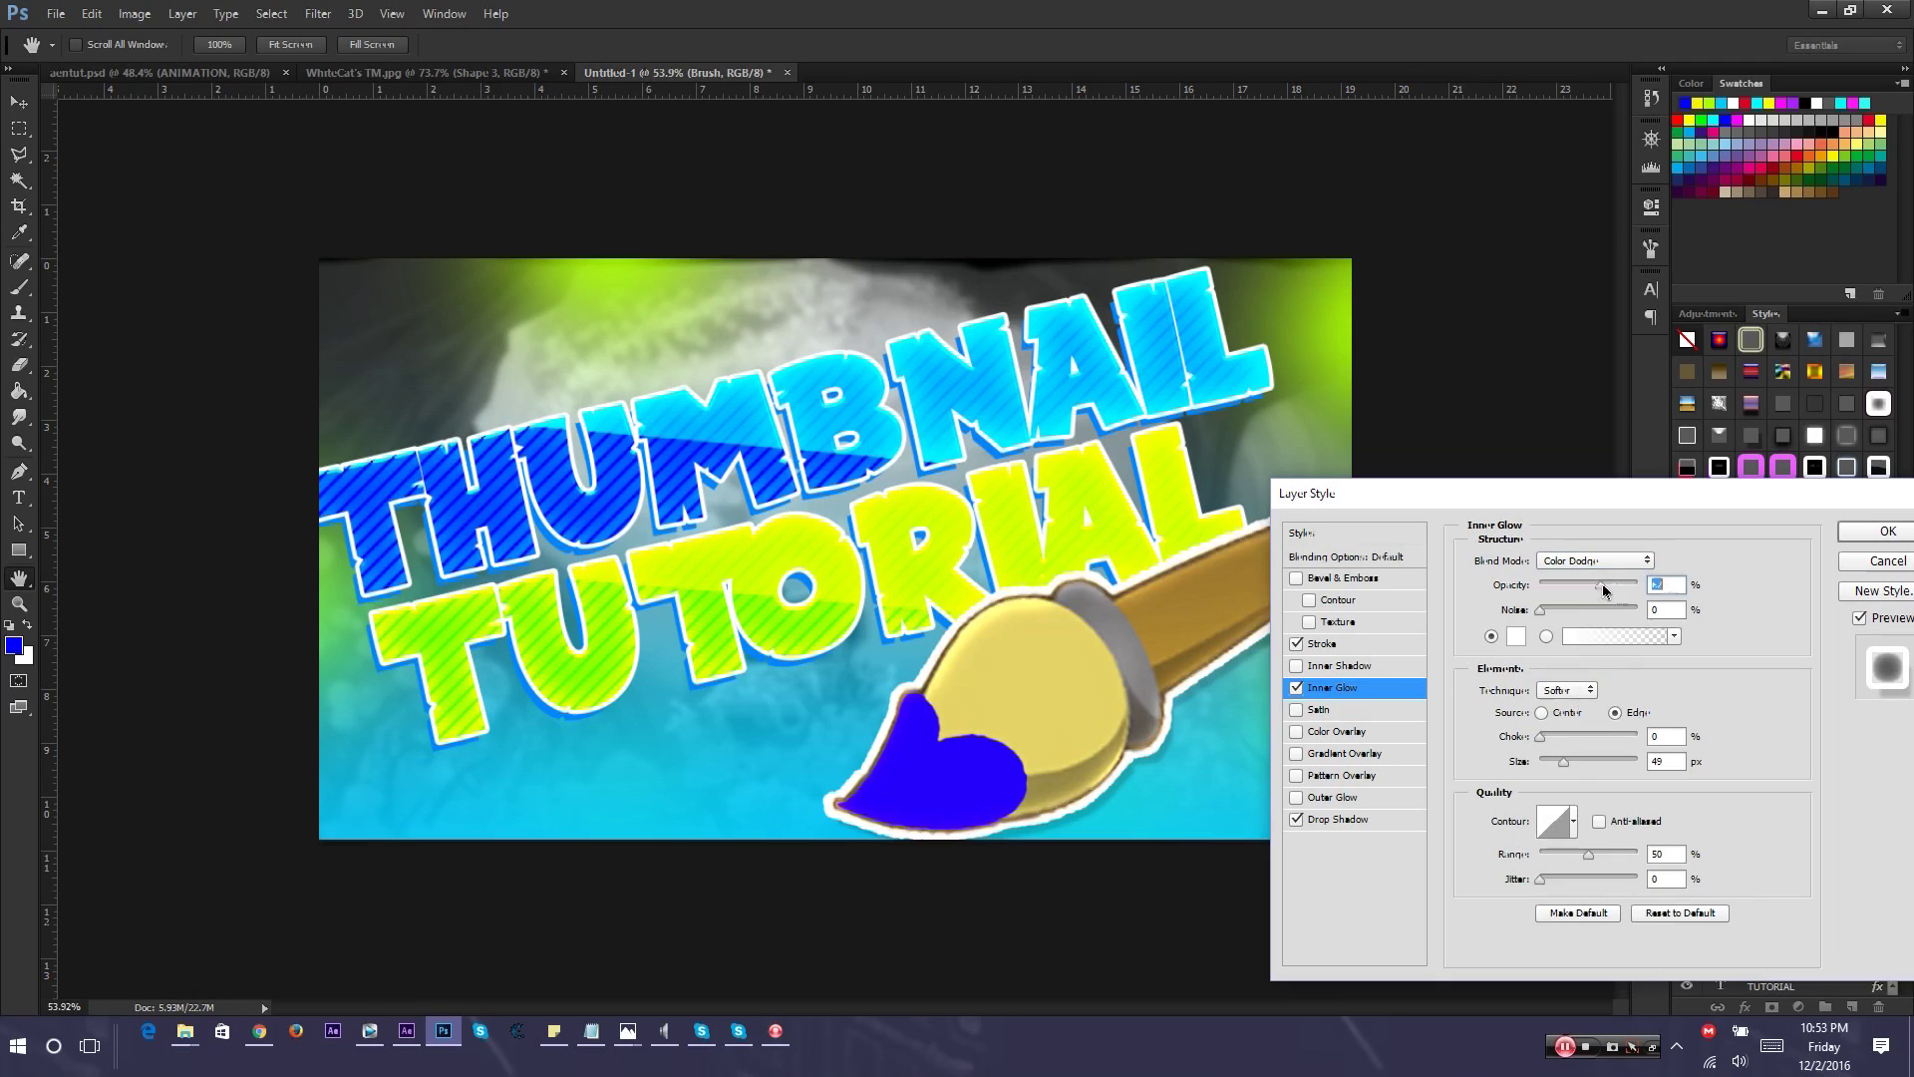
# Increase the opacity and size of the Brush layer's inner glow, keeping Color Dodge as its blend mode
pyautogui.moveTo(1603, 586); pyautogui.dragTo(1617, 590)
pyautogui.moveTo(1563, 763)
pyautogui.mouseDown()
pyautogui.moveTo(1633, 781)
pyautogui.moveTo(1609, 778)
pyautogui.mouseUp()
pyautogui.click(1594, 561)
pyautogui.click(1567, 708)
pyautogui.click(1585, 560)
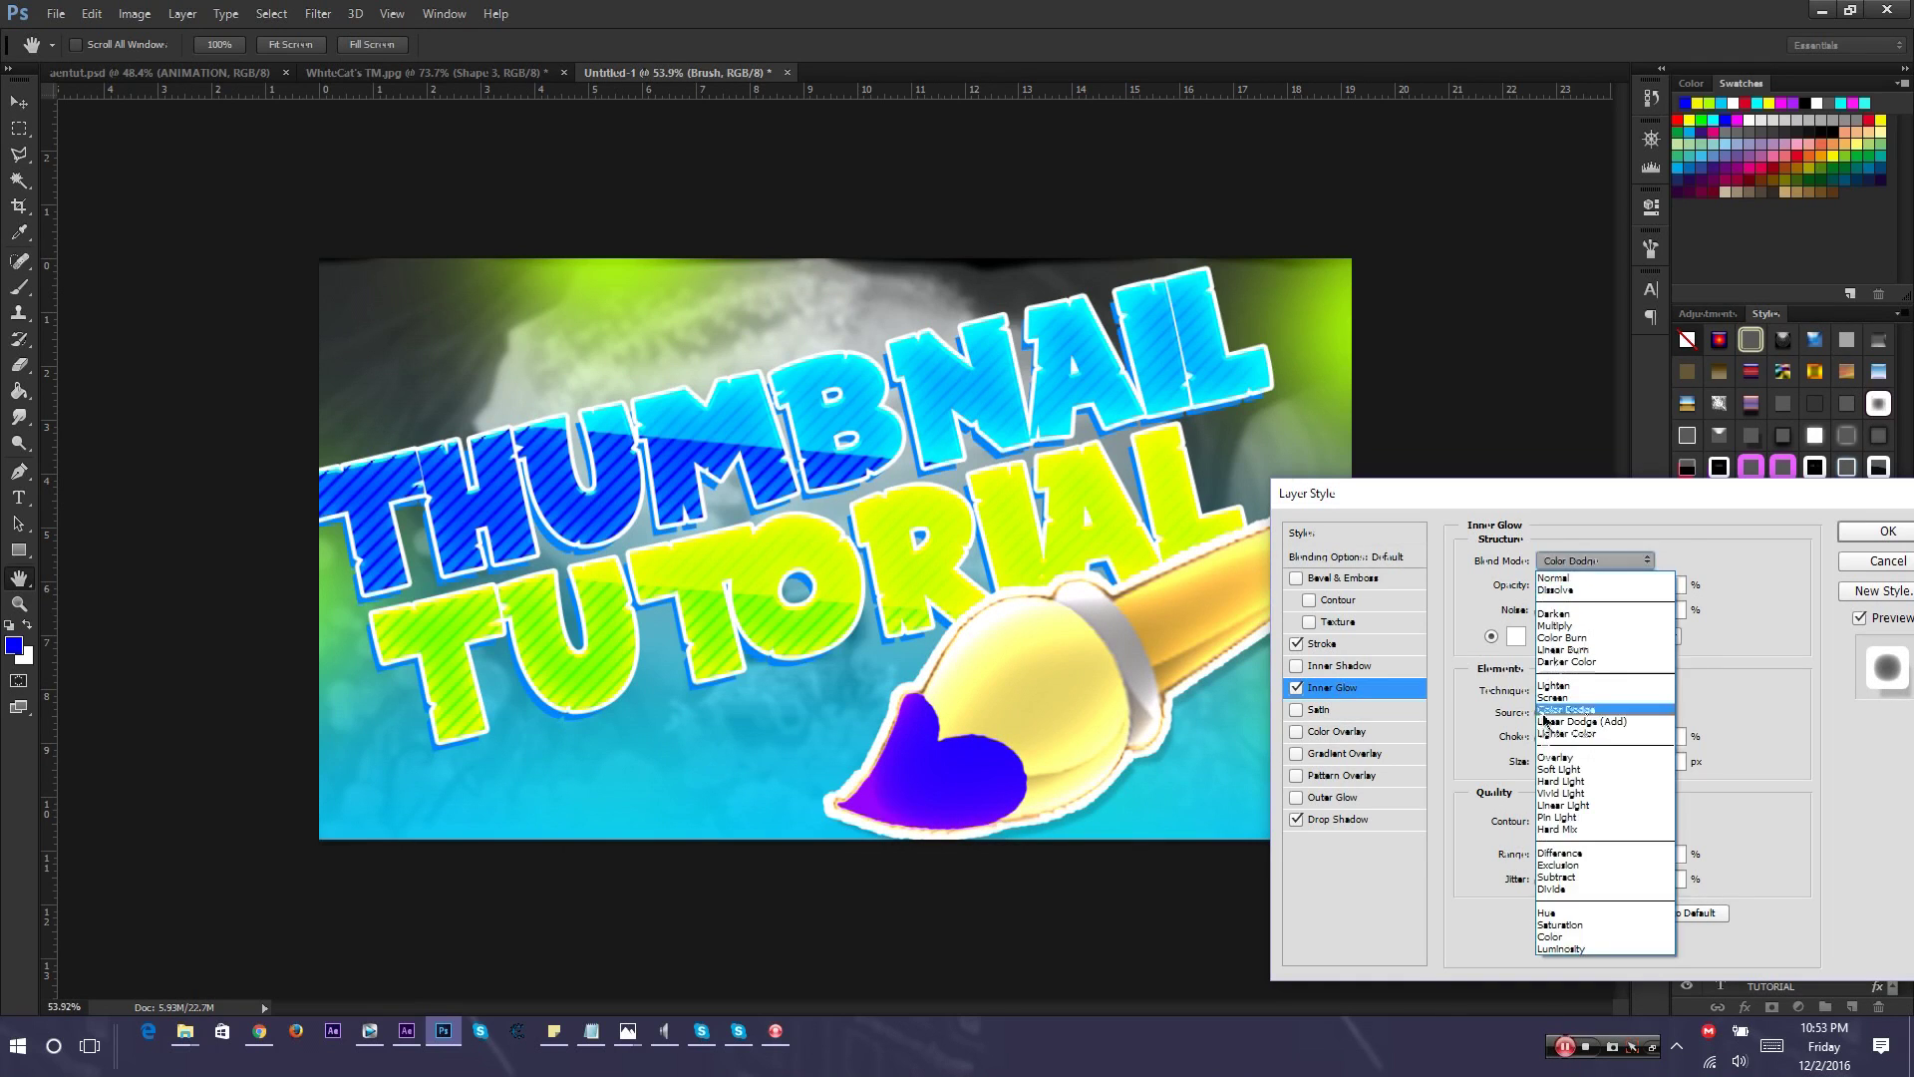
pyautogui.click(1545, 716)
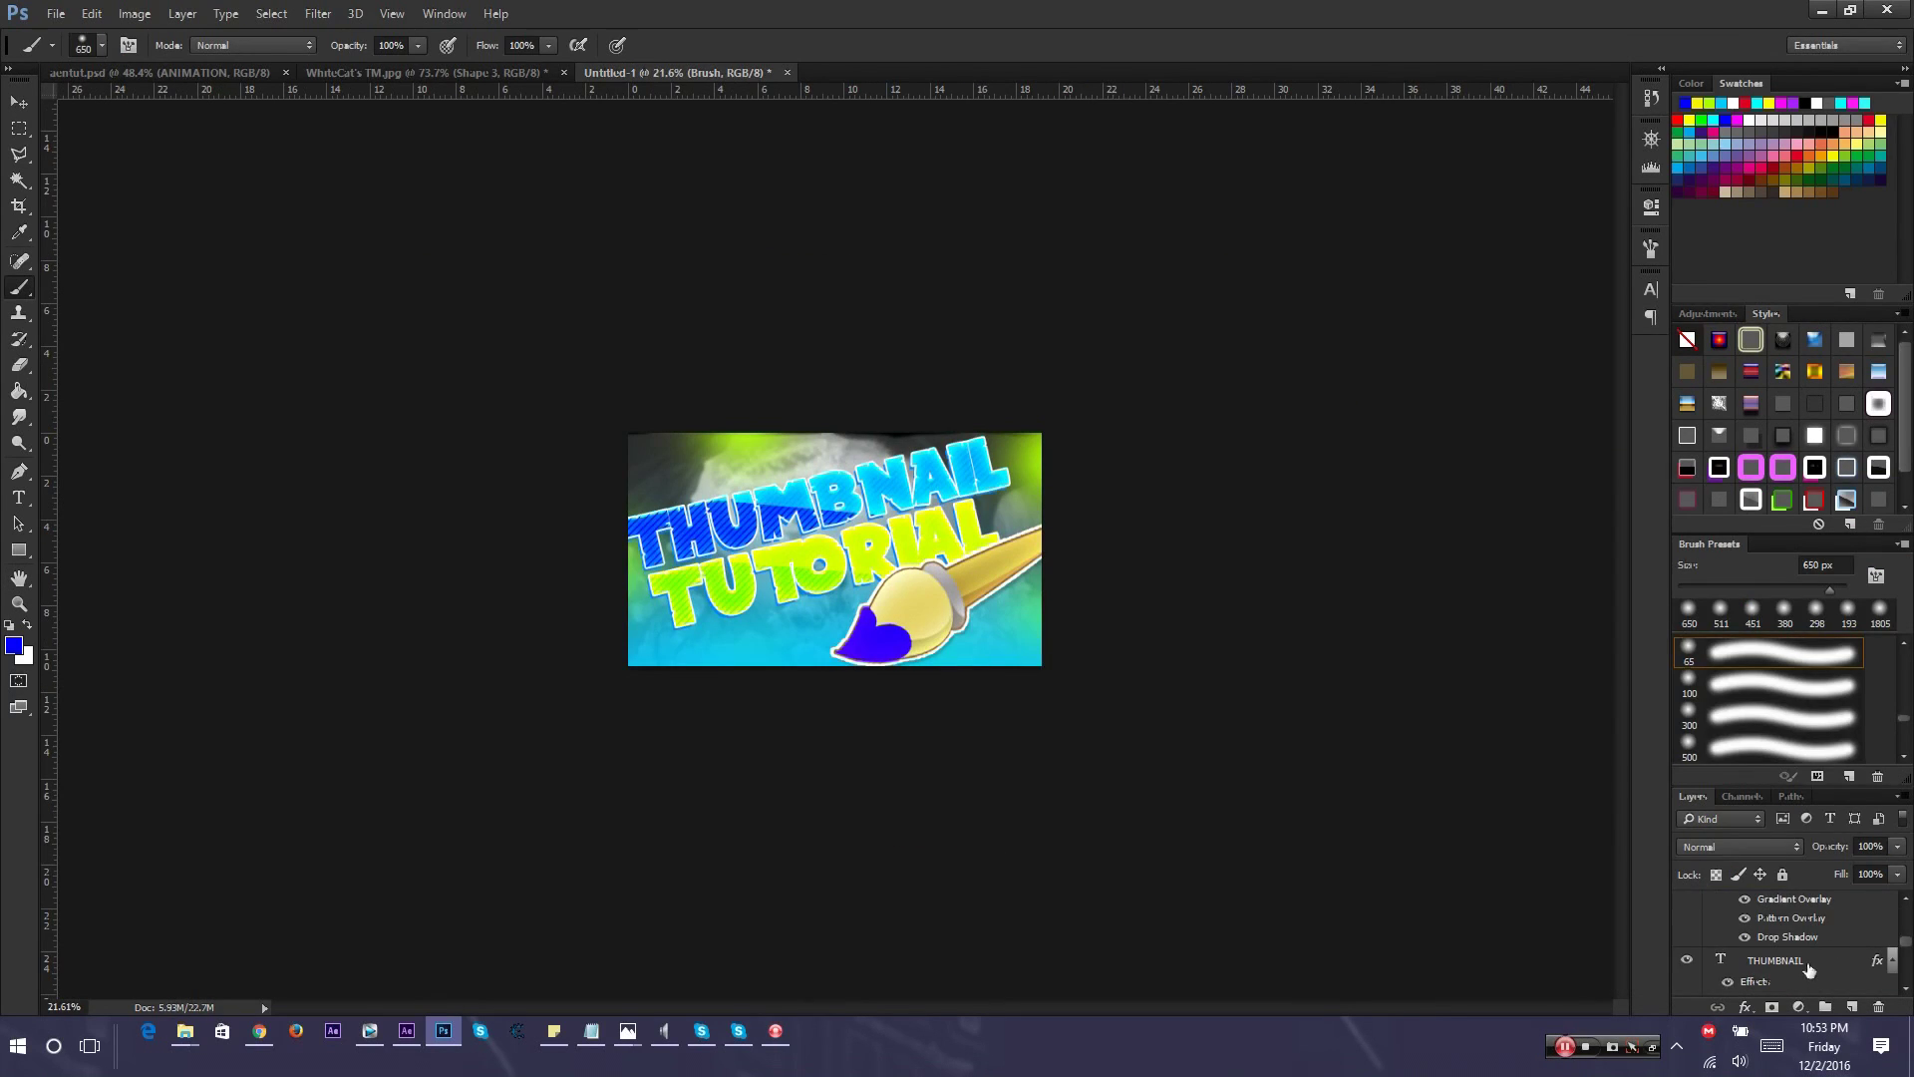
# Enlarge the THUMBNAIL and TUTORIAL text layers together and rotate them about 2° clockwise so they span the canvas width
pyautogui.click(1810, 967)
pyautogui.scroll(4, 1811, 959)
pyautogui.scroll(-2, 1803, 945)
pyautogui.keyDown('ctrl'); pyautogui.click(1806, 913); pyautogui.keyUp('ctrl')
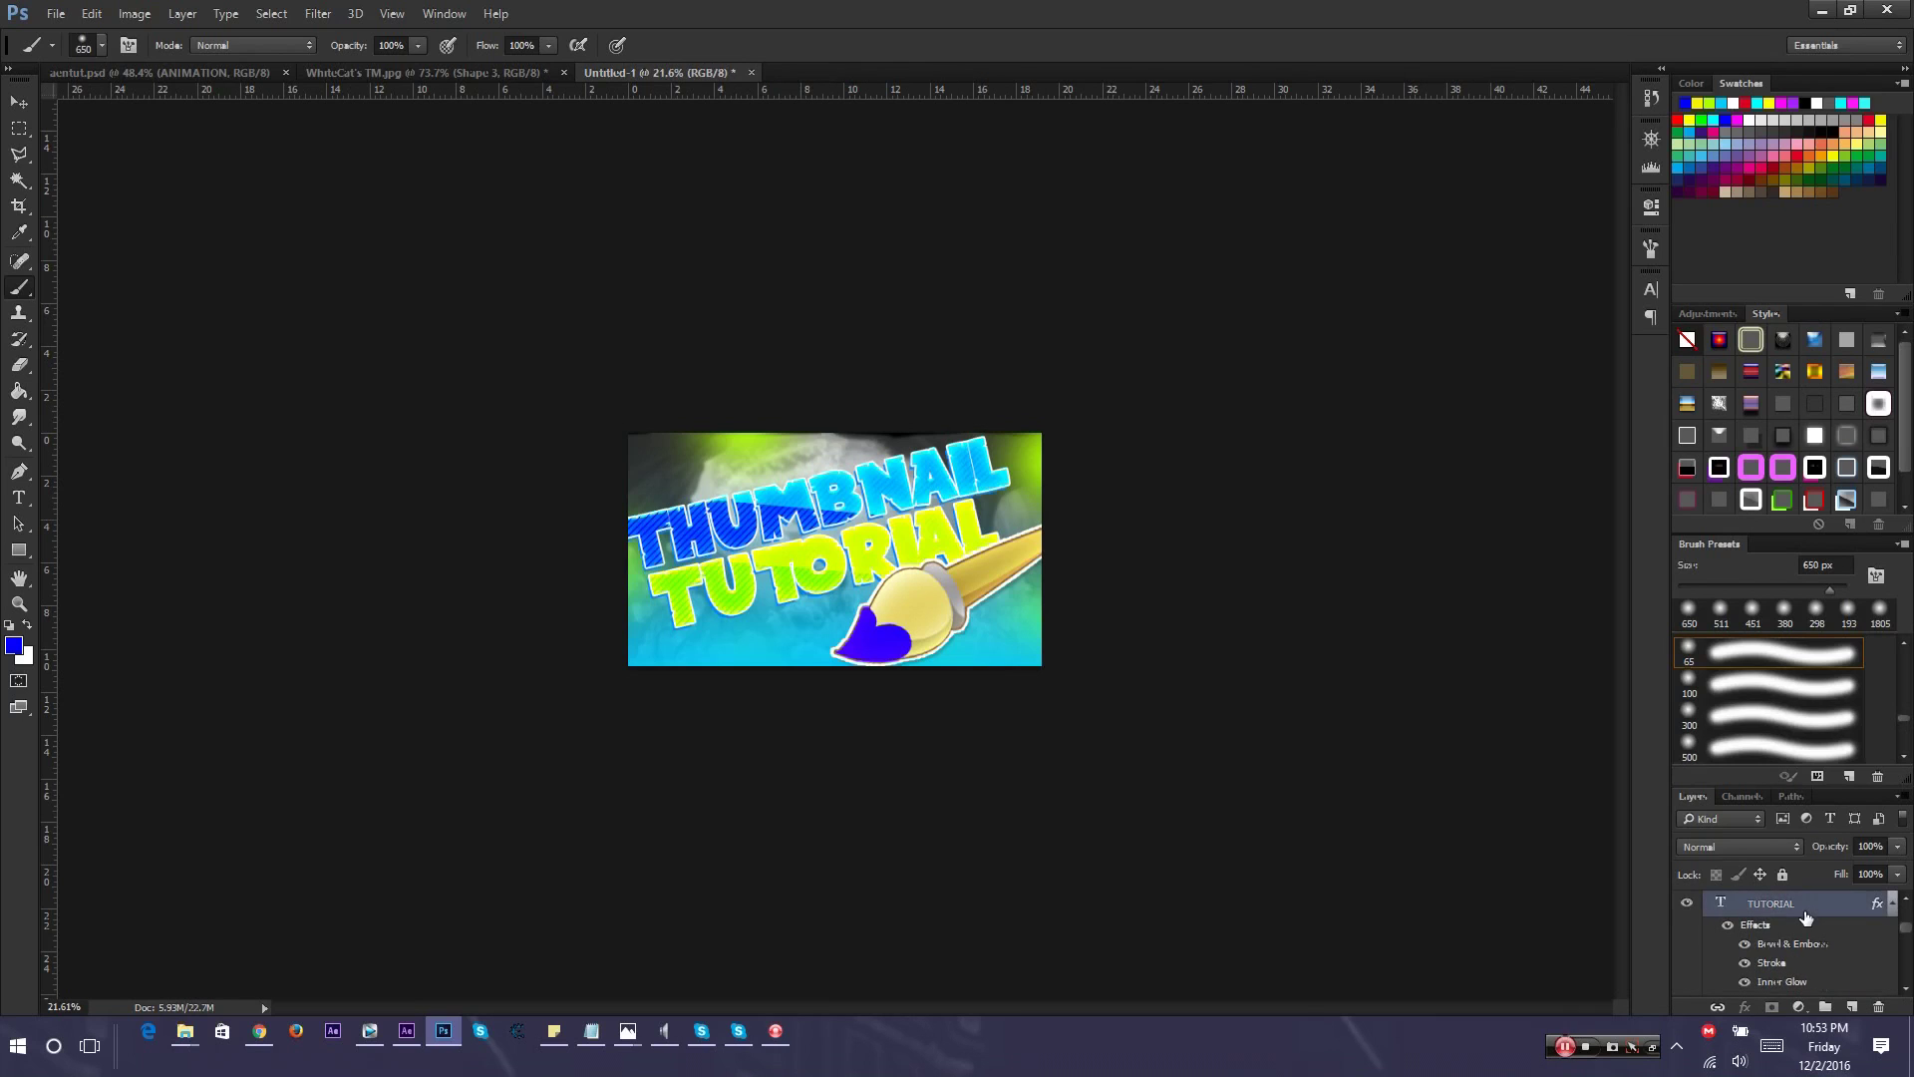
pyautogui.hotkey('ctrl', 't')
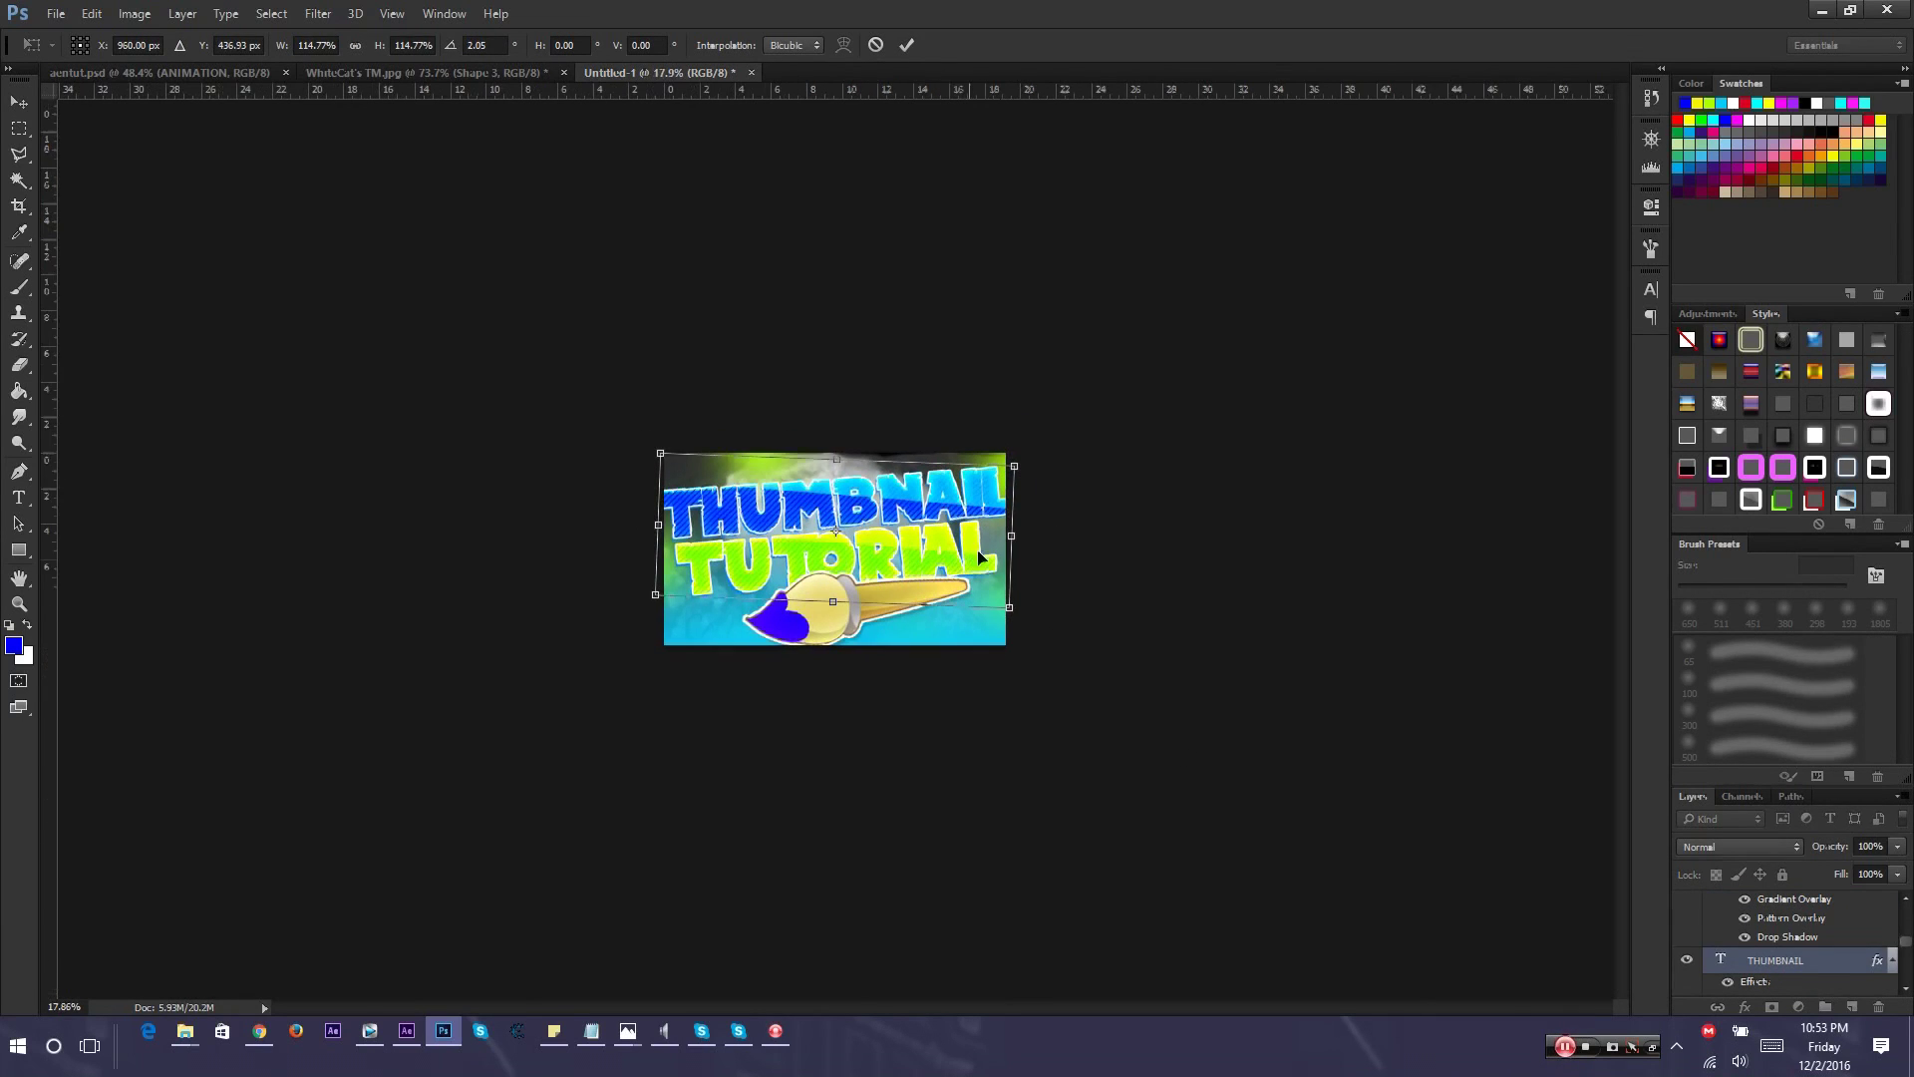
pyautogui.moveTo(1011, 606); pyautogui.dragTo(1004, 604)
pyautogui.moveTo(660, 454); pyautogui.dragTo(668, 455)
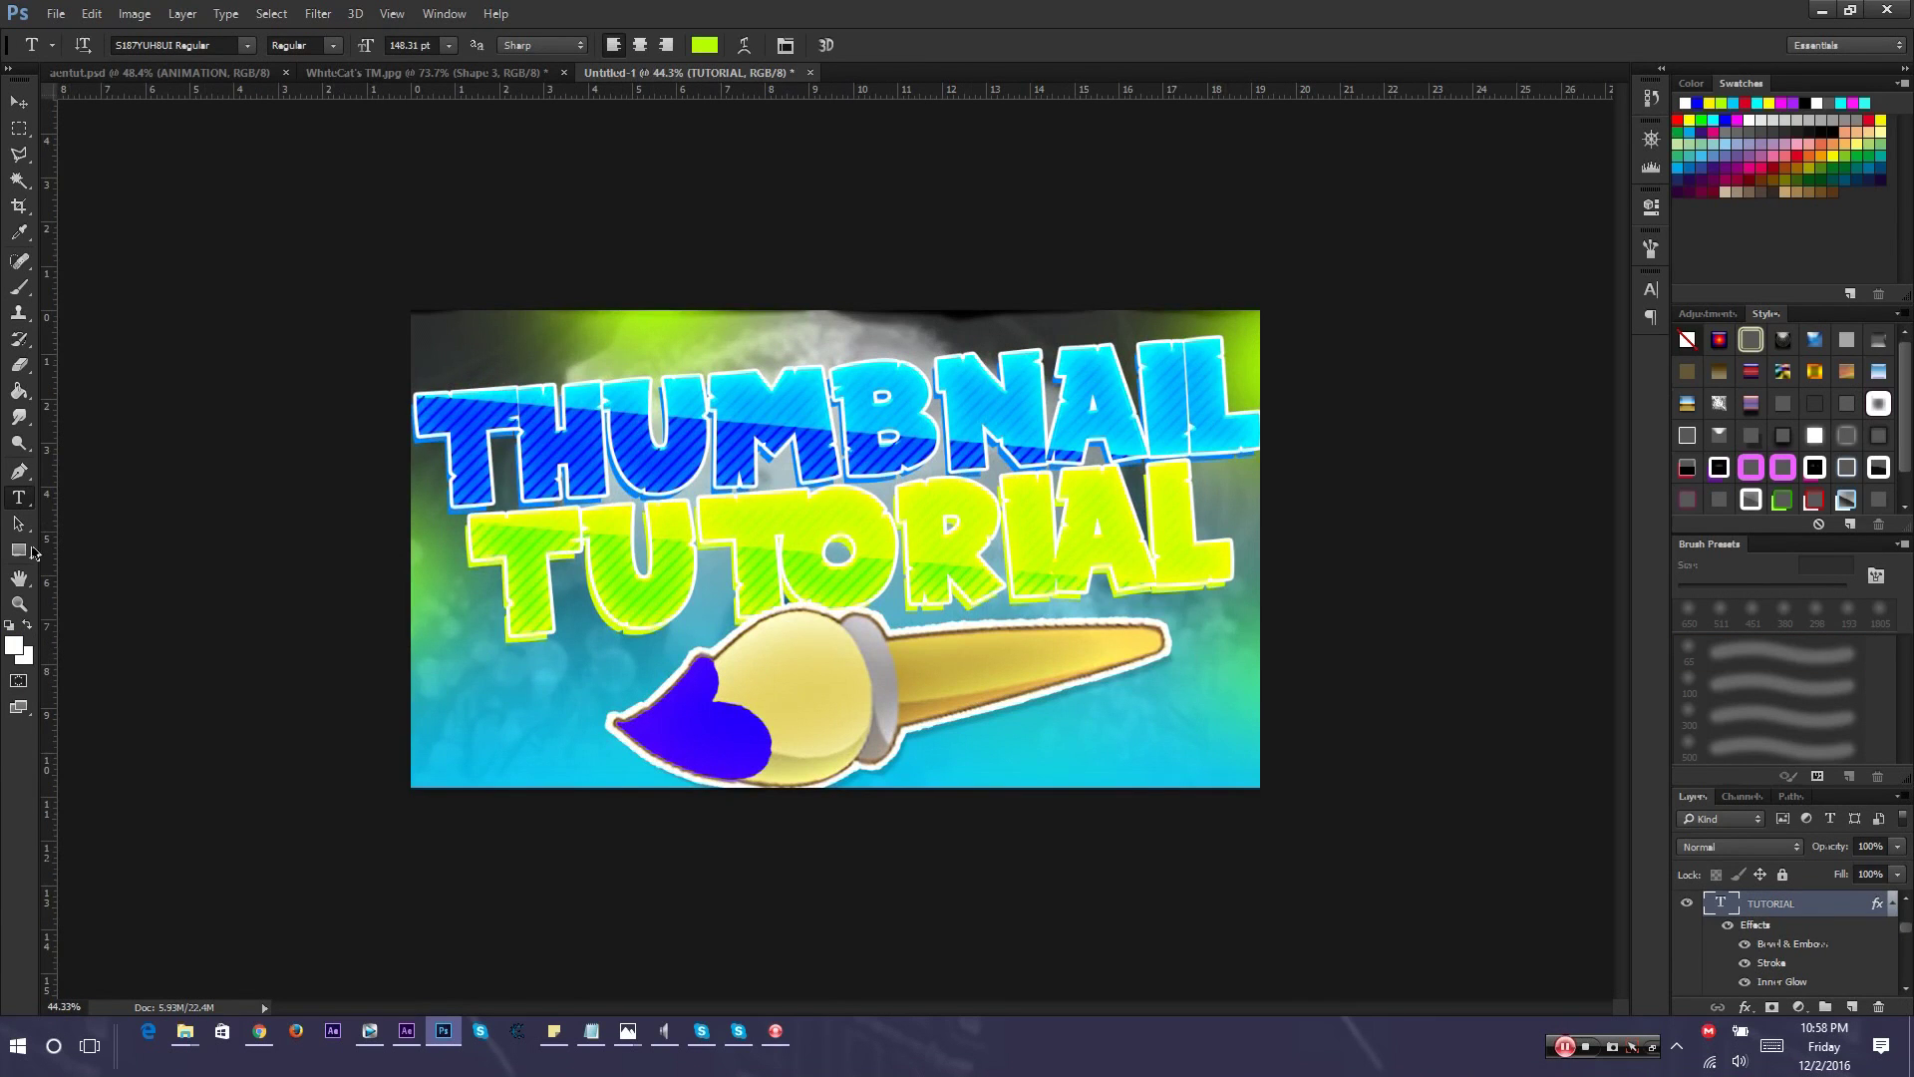
# Draw an unfilled rectangle about 1844 × 612 px with a white 14.77 pt dashed outline above Layer 2, behind the text
pyautogui.click(19, 549)
pyautogui.click(369, 45)
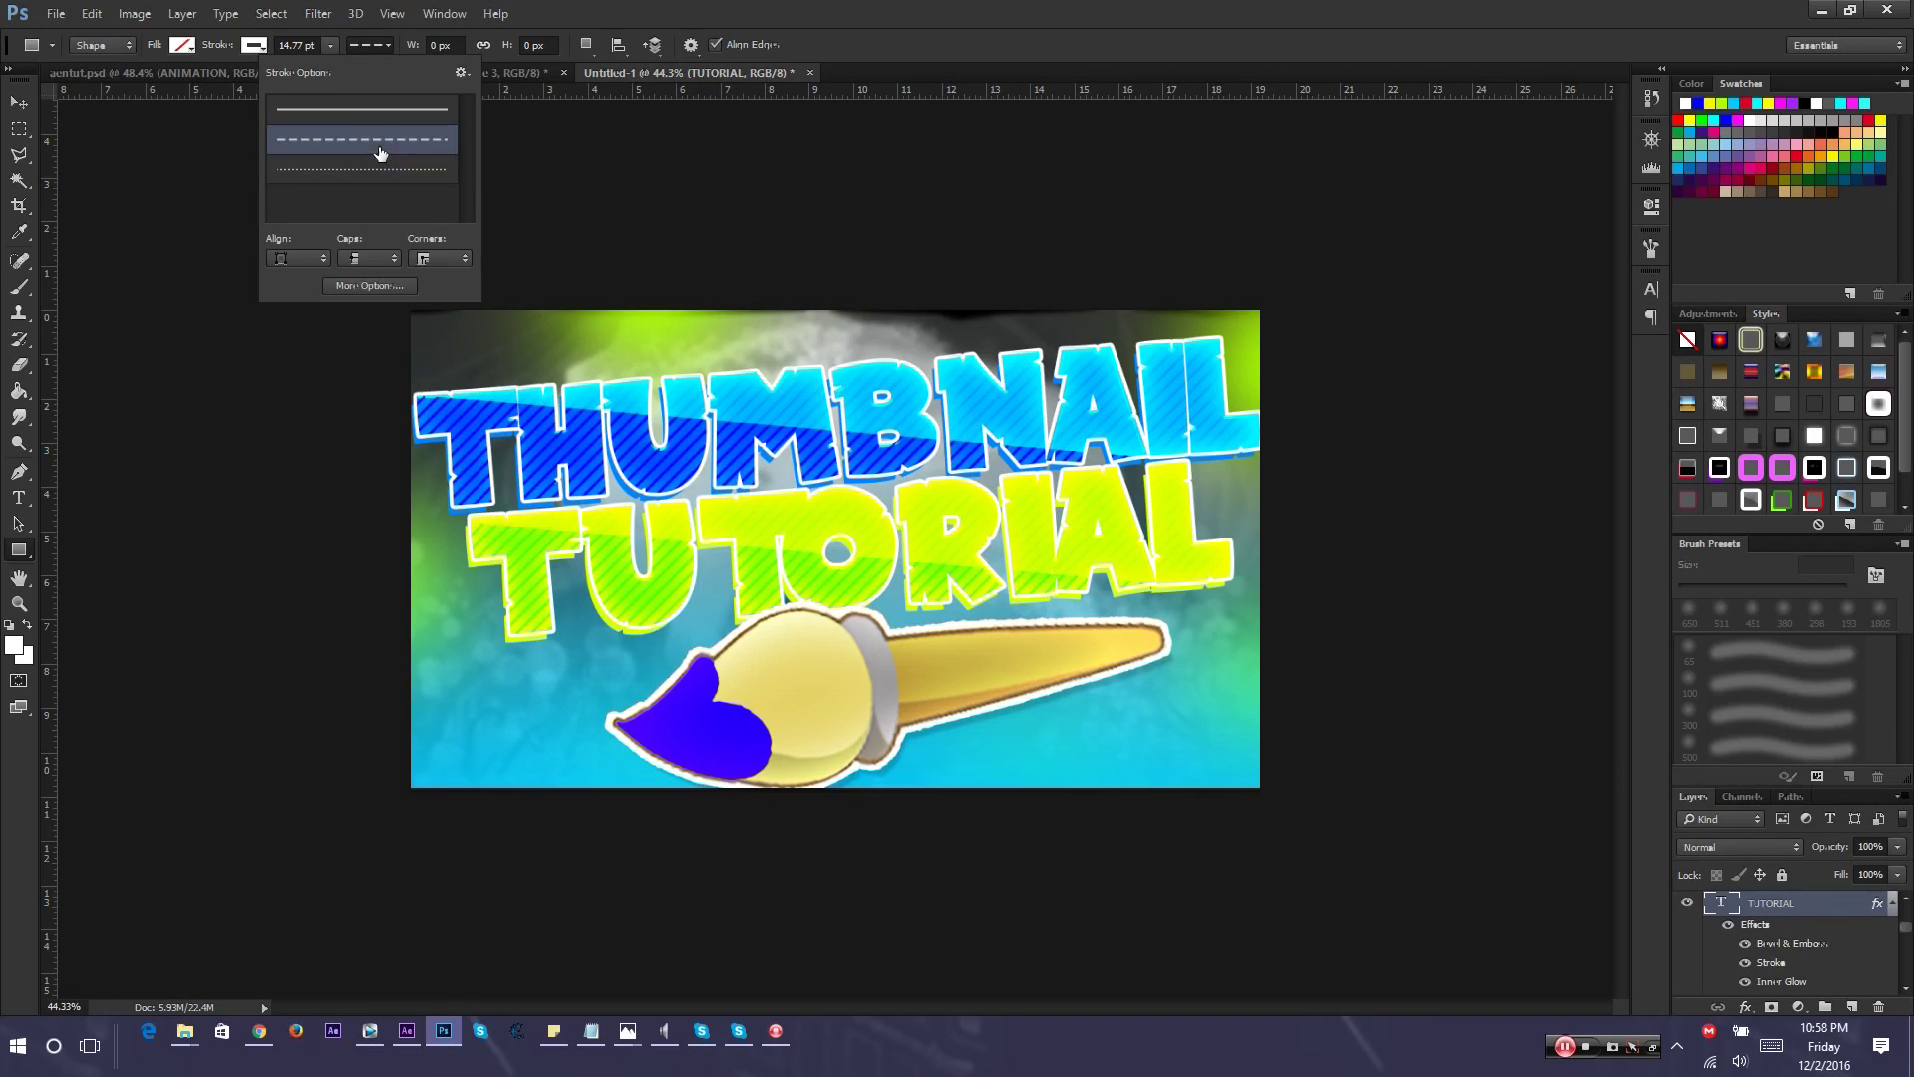
pyautogui.scroll(-4, 1807, 941)
pyautogui.click(1804, 922)
pyautogui.moveTo(427, 353)
pyautogui.mouseDown()
pyautogui.moveTo(1132, 609)
pyautogui.moveTo(1242, 622)
pyautogui.mouseUp()
# Set the dashed rectangle's blend mode to Linear Dodge (Add) and lower its fill
pyautogui.click(1760, 848)
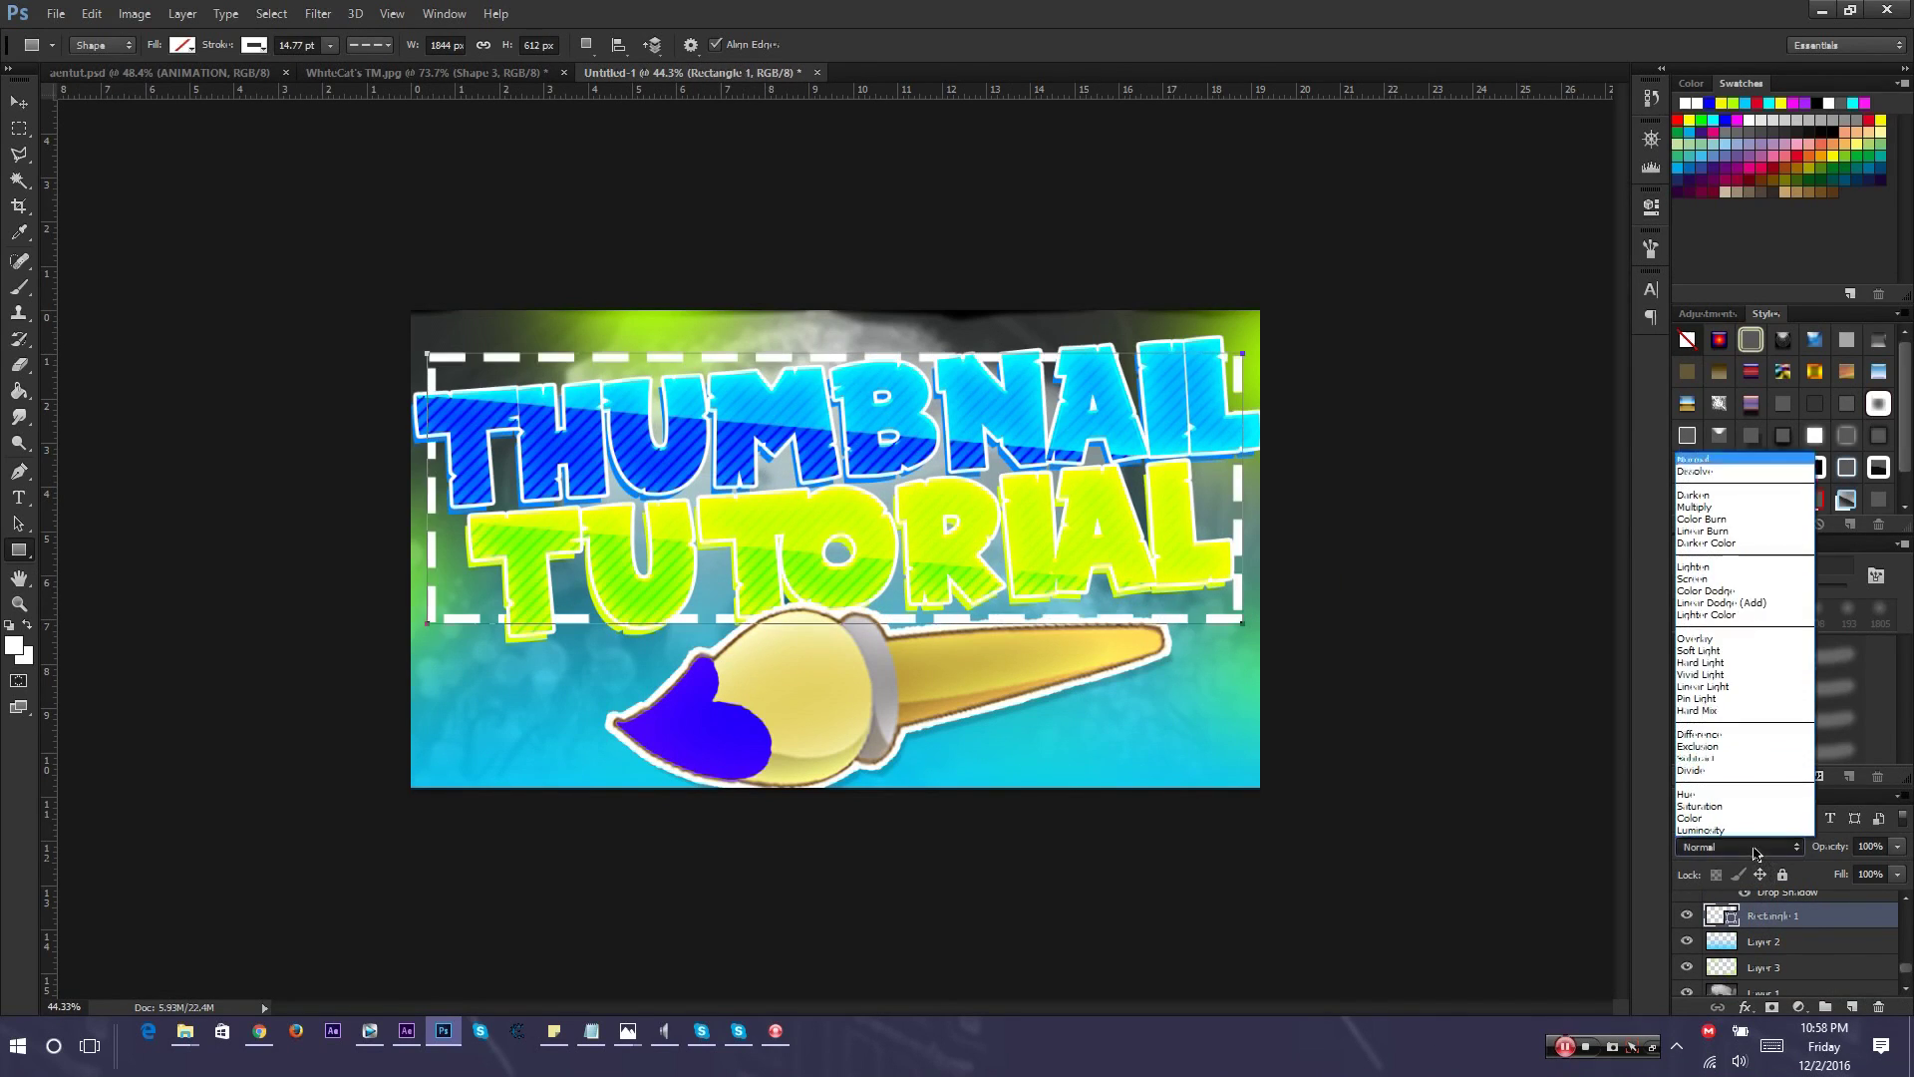
pyautogui.click(1761, 605)
pyautogui.moveTo(1836, 874); pyautogui.dragTo(1755, 972)
# Rotate the dashed rectangle slightly clockwise behind the text
pyautogui.click(1810, 934)
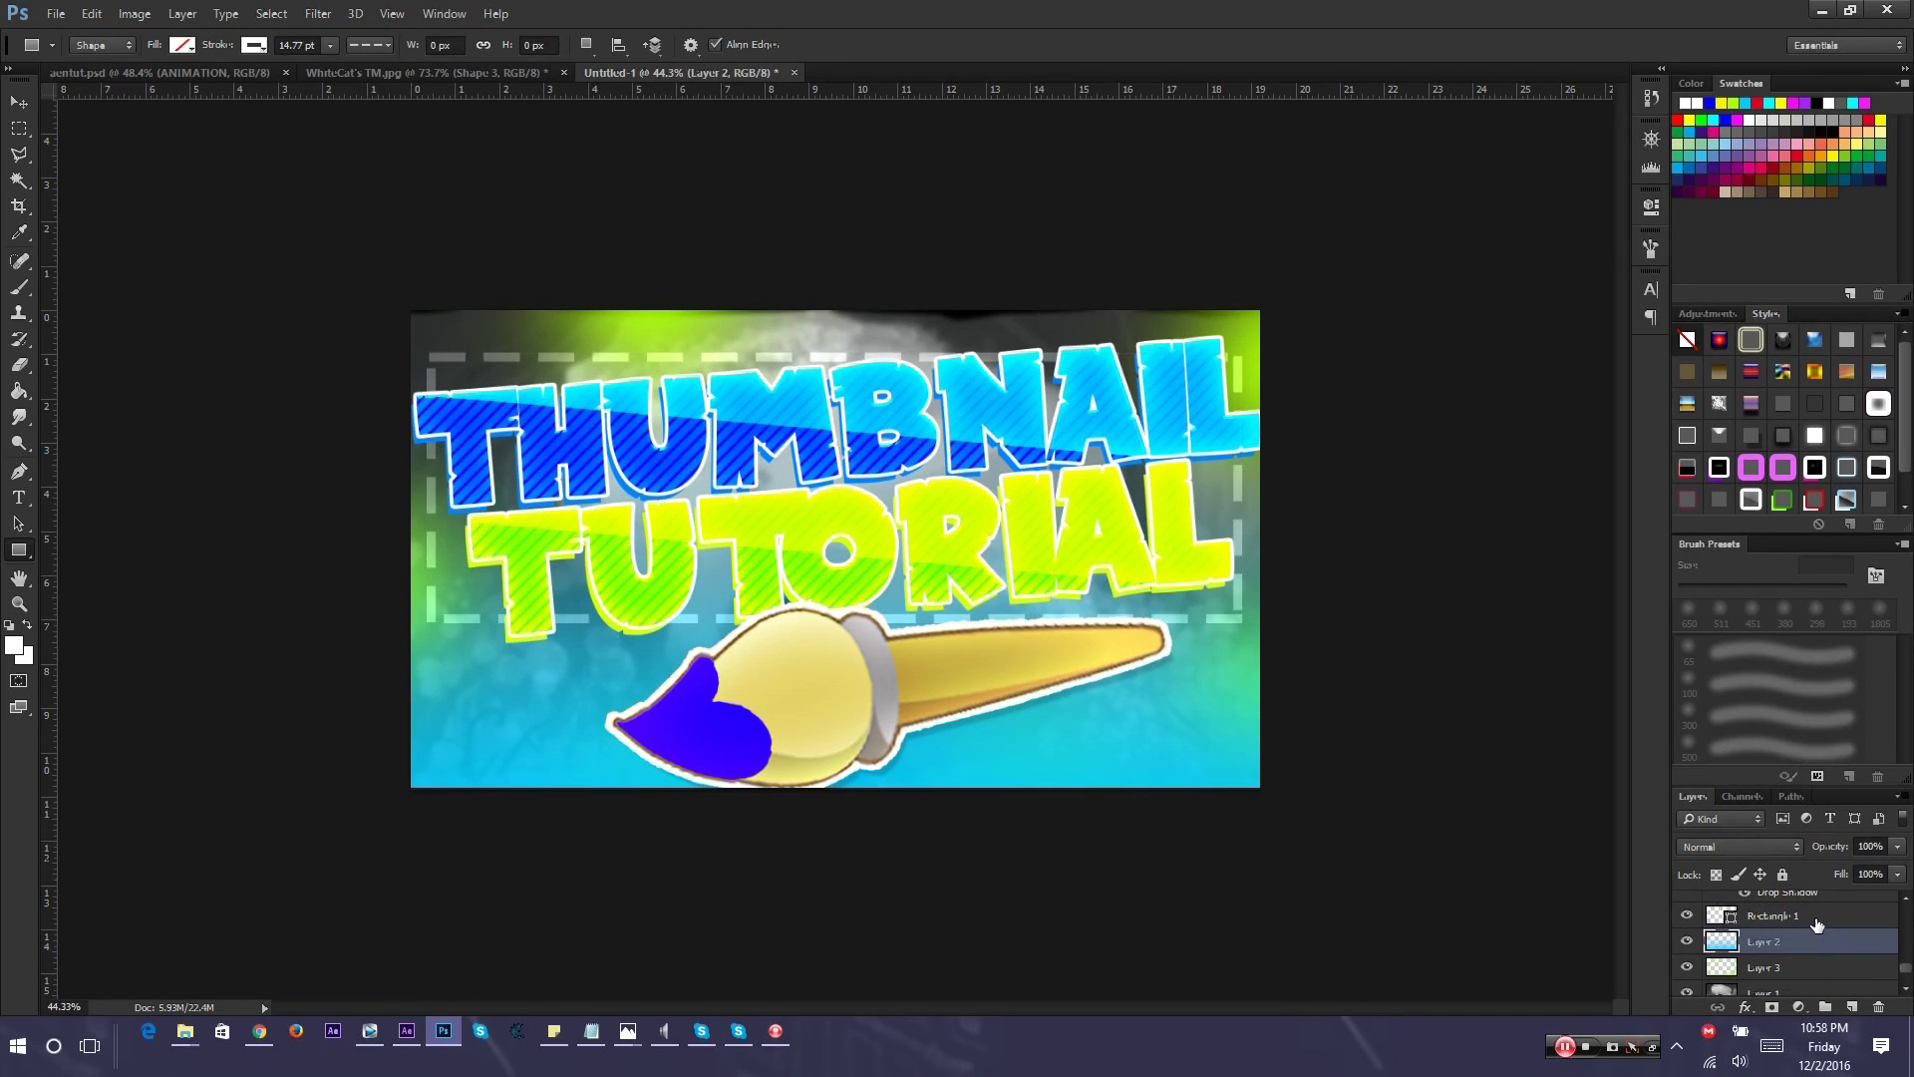
pyautogui.click(1815, 920)
pyautogui.hotkey('ctrl', 't')
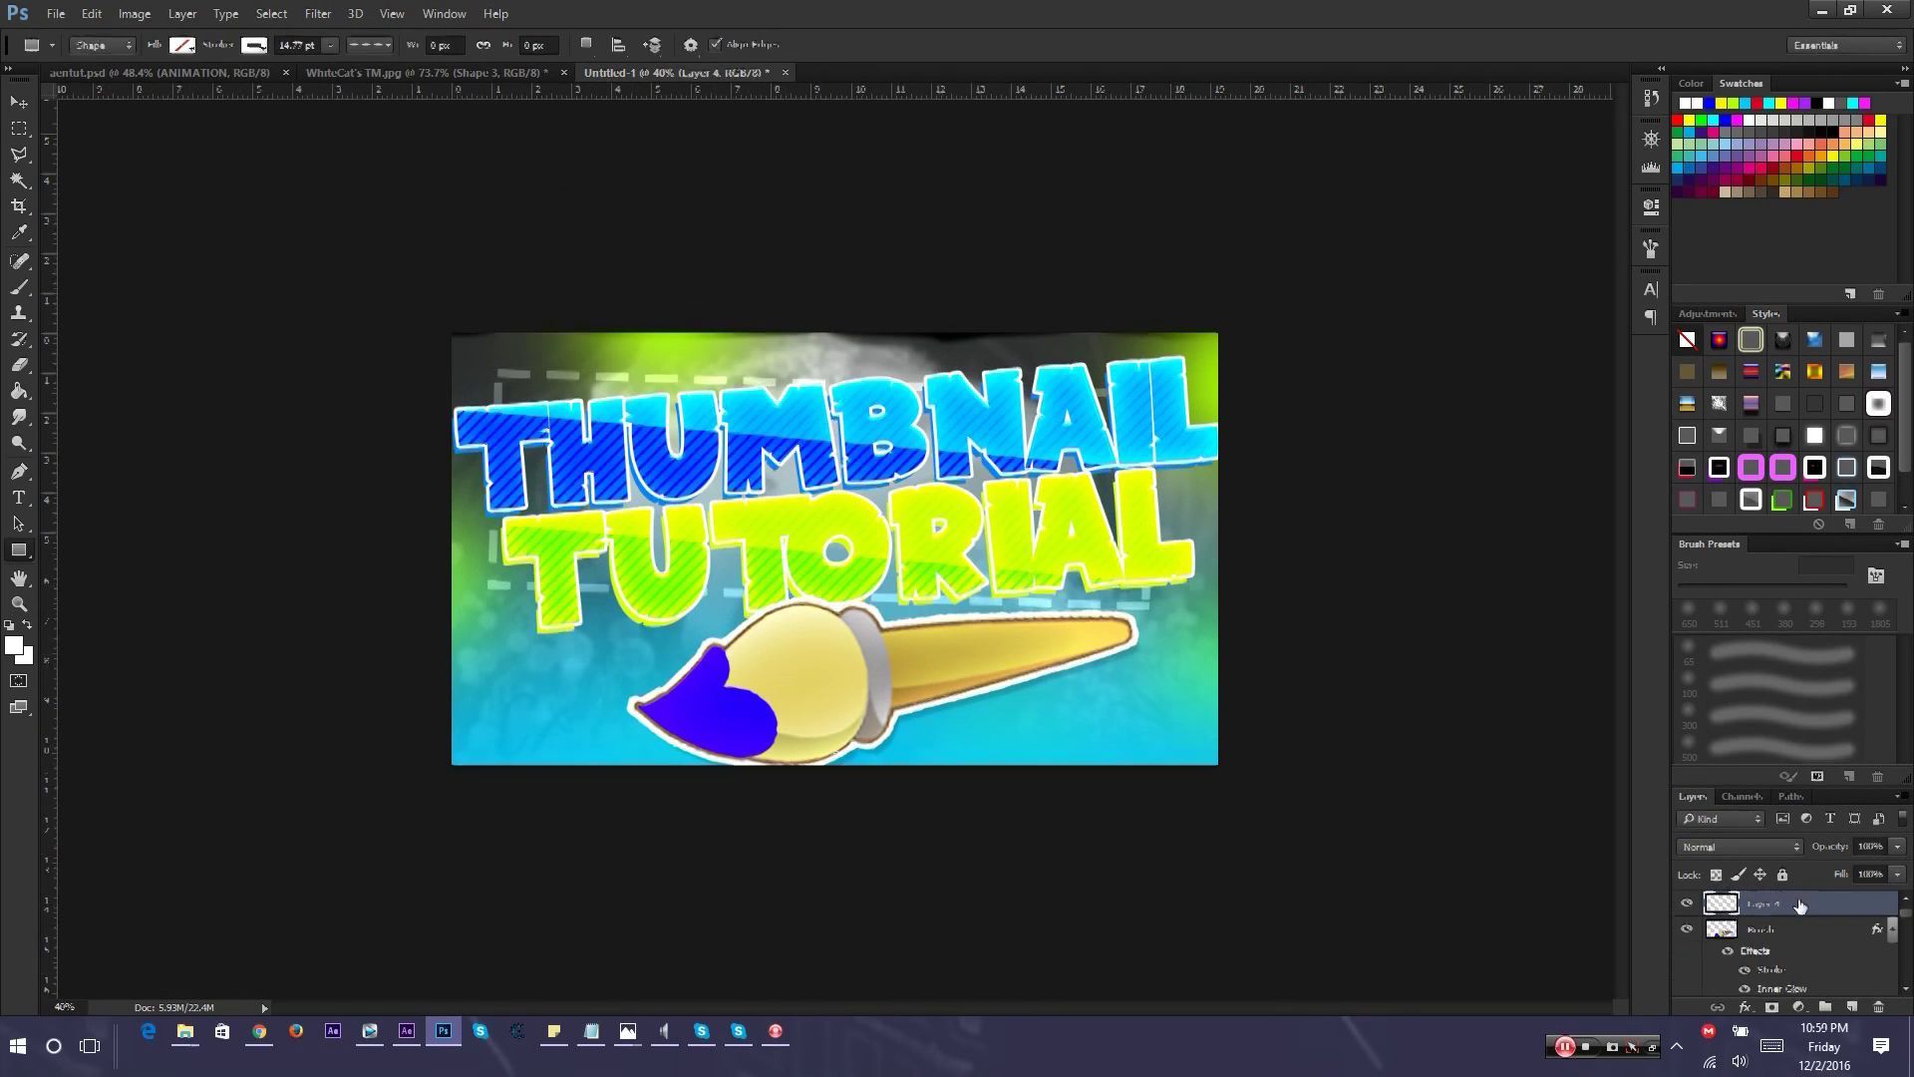
# Paste the striped circle onto a new layer above Layer 4 and remove its background with the Magic Eraser
pyautogui.hotkey('ctrl', 'shift', 'alt', 'n')
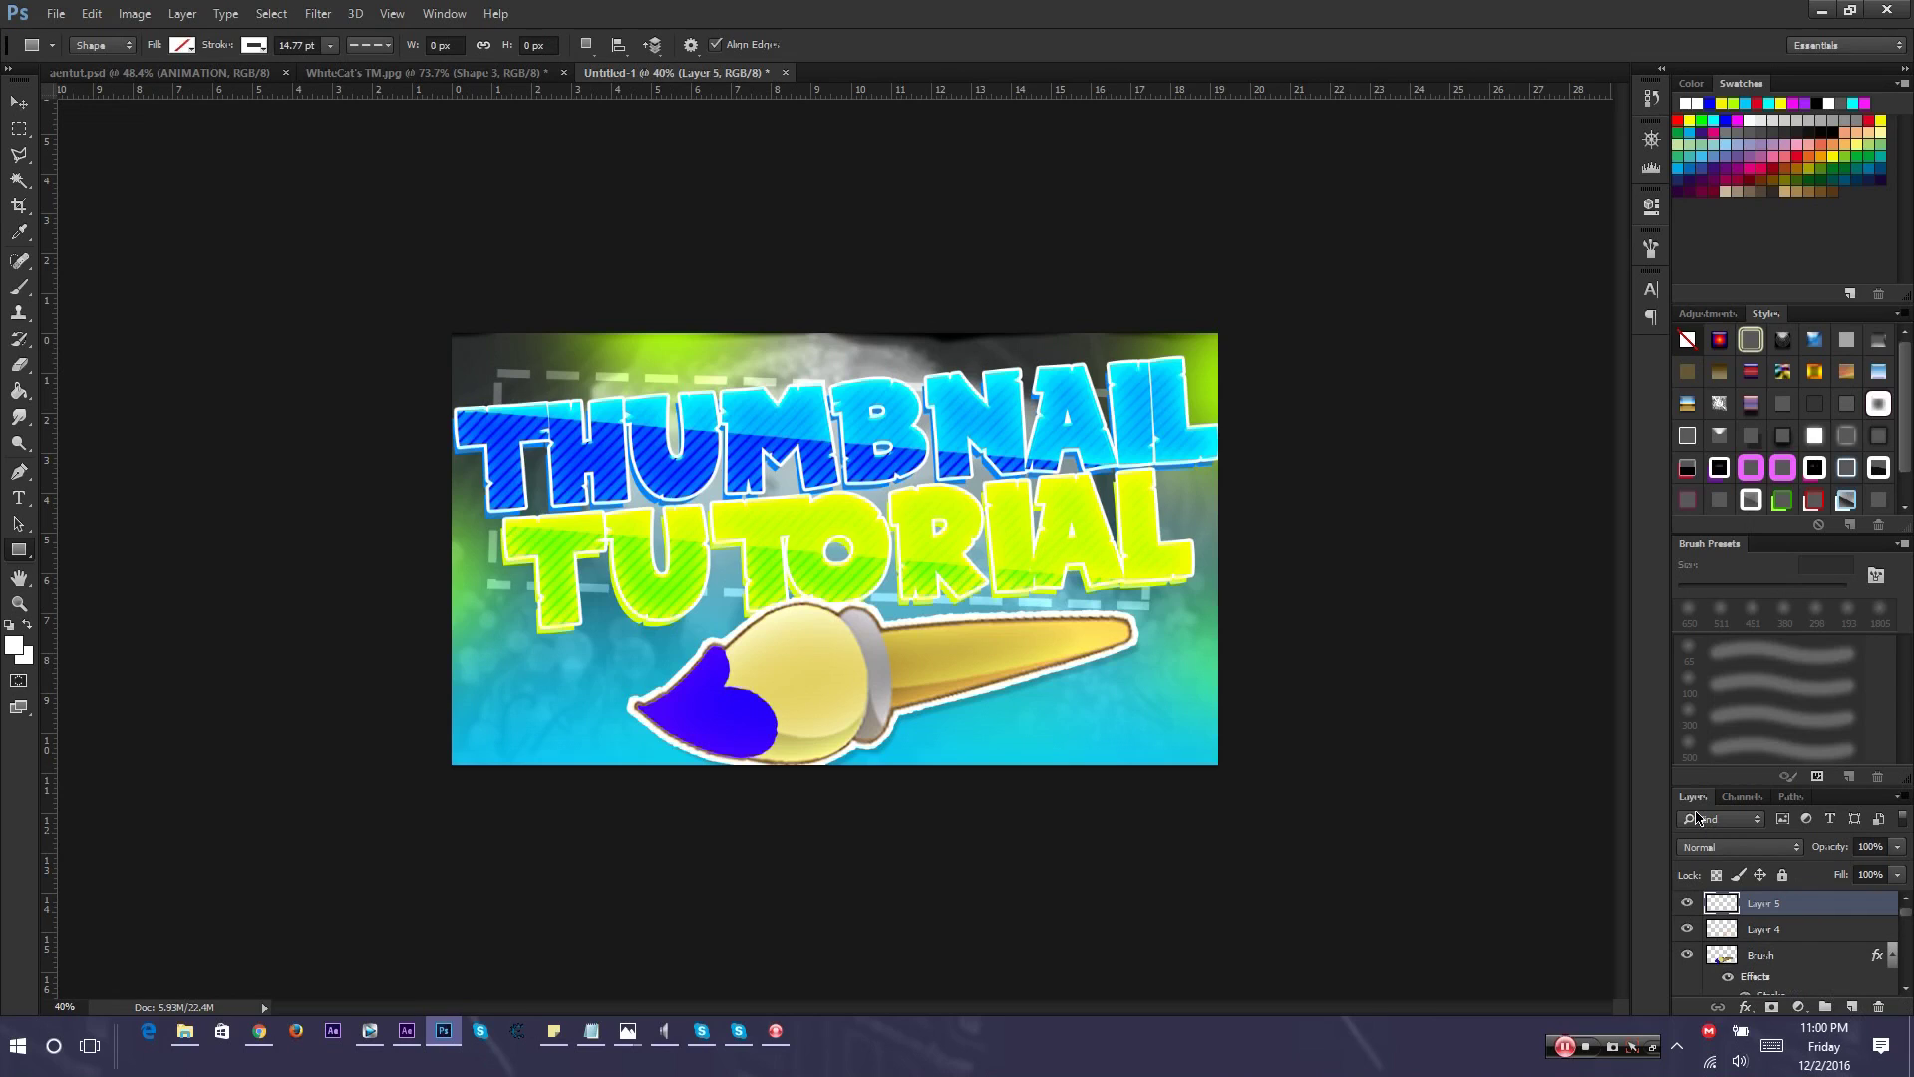
pyautogui.hotkey('ctrl', 'v')
pyautogui.hotkey('ctrl', 't')
pyautogui.press('Return')
pyautogui.hotkey('shift', 'e')
pyautogui.click(783, 504)
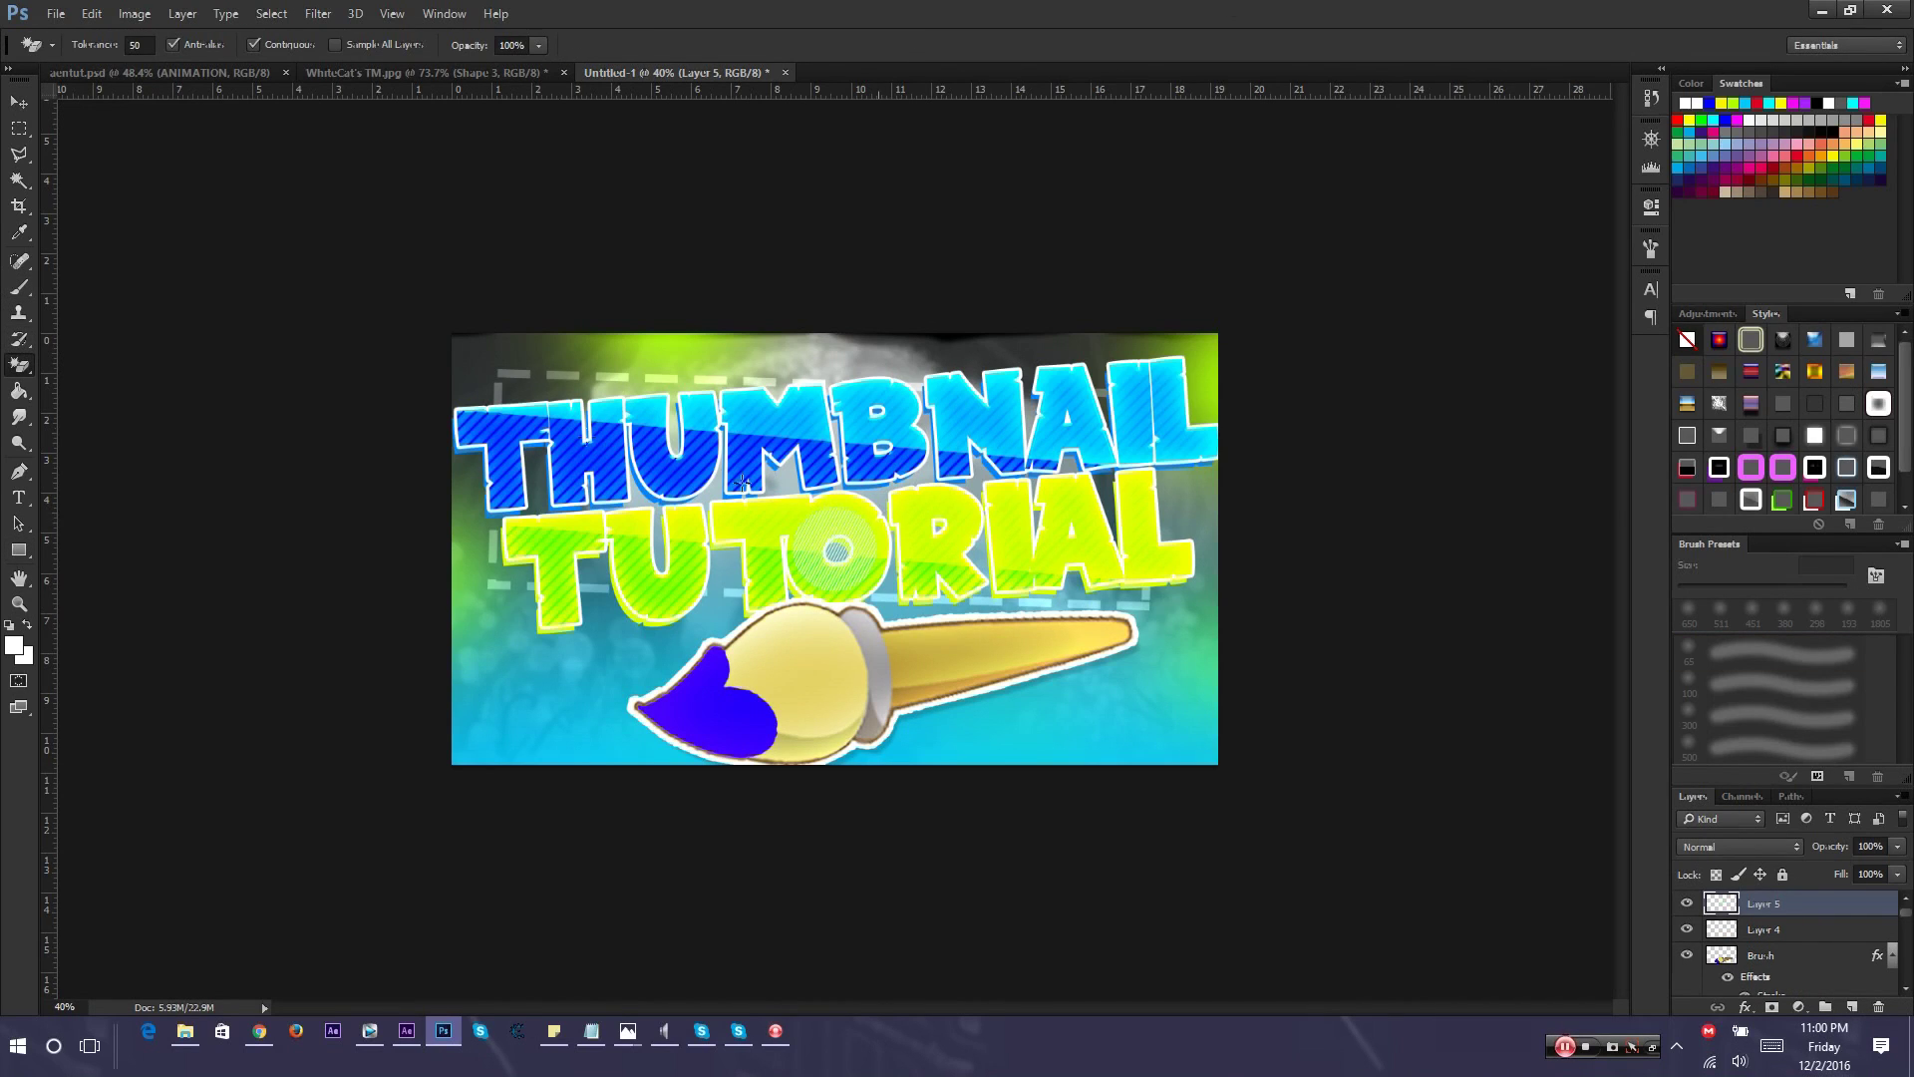
pyautogui.rightClick(20, 377)
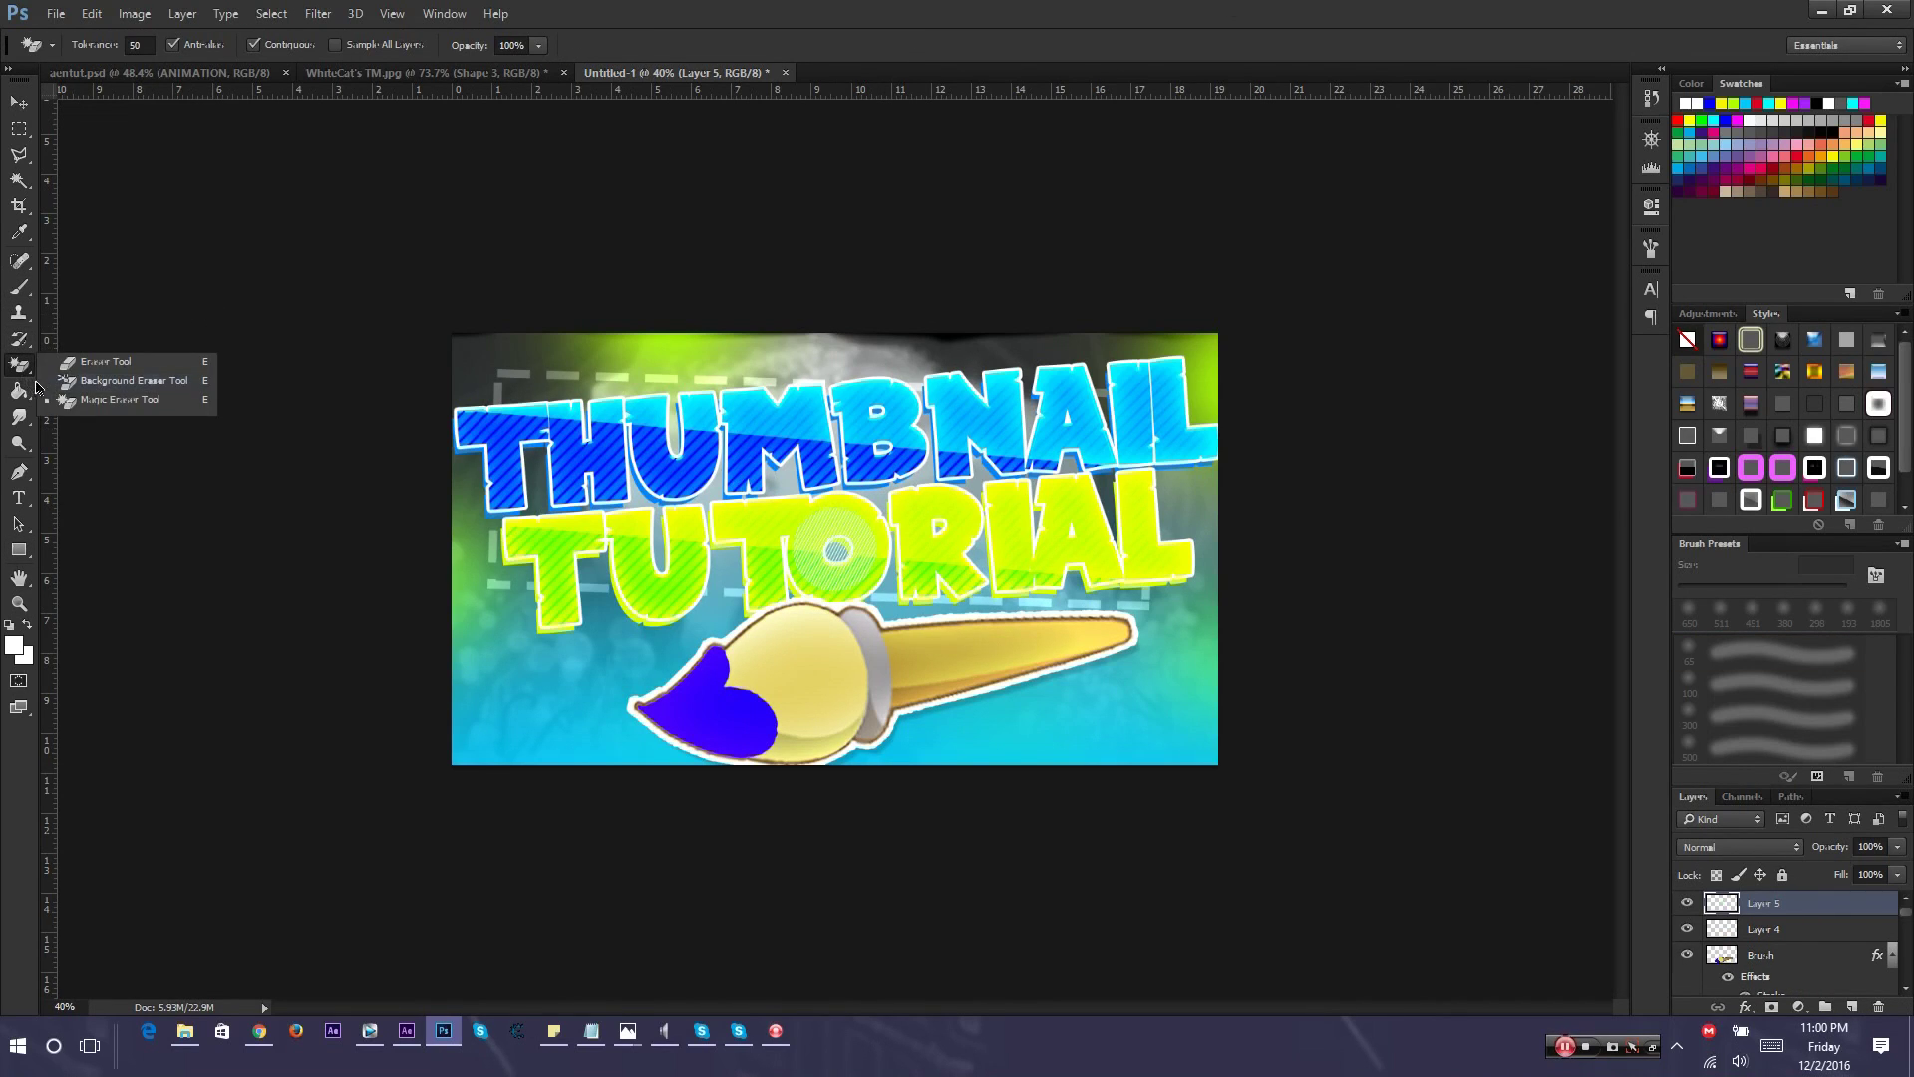
pyautogui.click(110, 399)
# Enlarge the striped circle to about 380%, rotate it about 96°, and place it over the canvas's lower-right corner
pyautogui.hotkey('ctrl', 't')
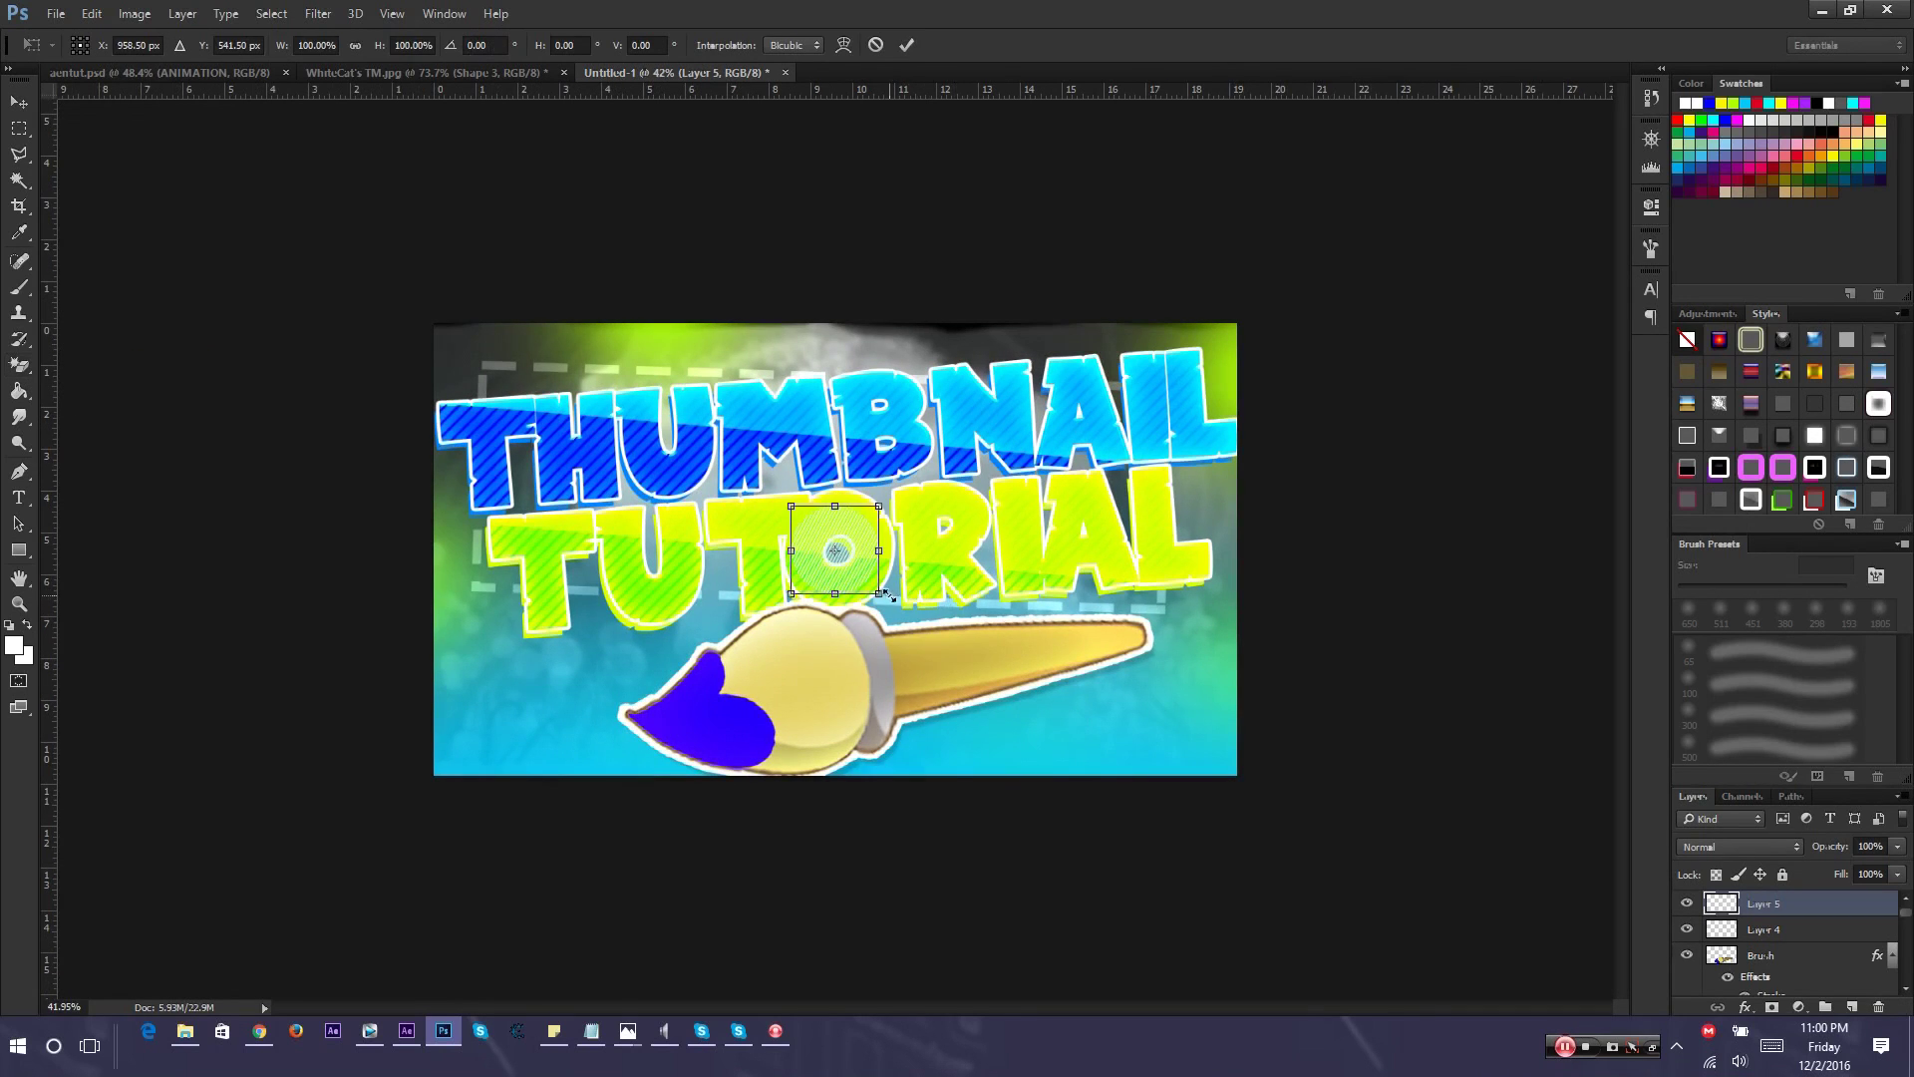
pyautogui.moveTo(893, 595)
pyautogui.mouseDown()
pyautogui.moveTo(1197, 737)
pyautogui.moveTo(1296, 662)
pyautogui.moveTo(1211, 769)
pyautogui.mouseUp()
pyautogui.press('Return')
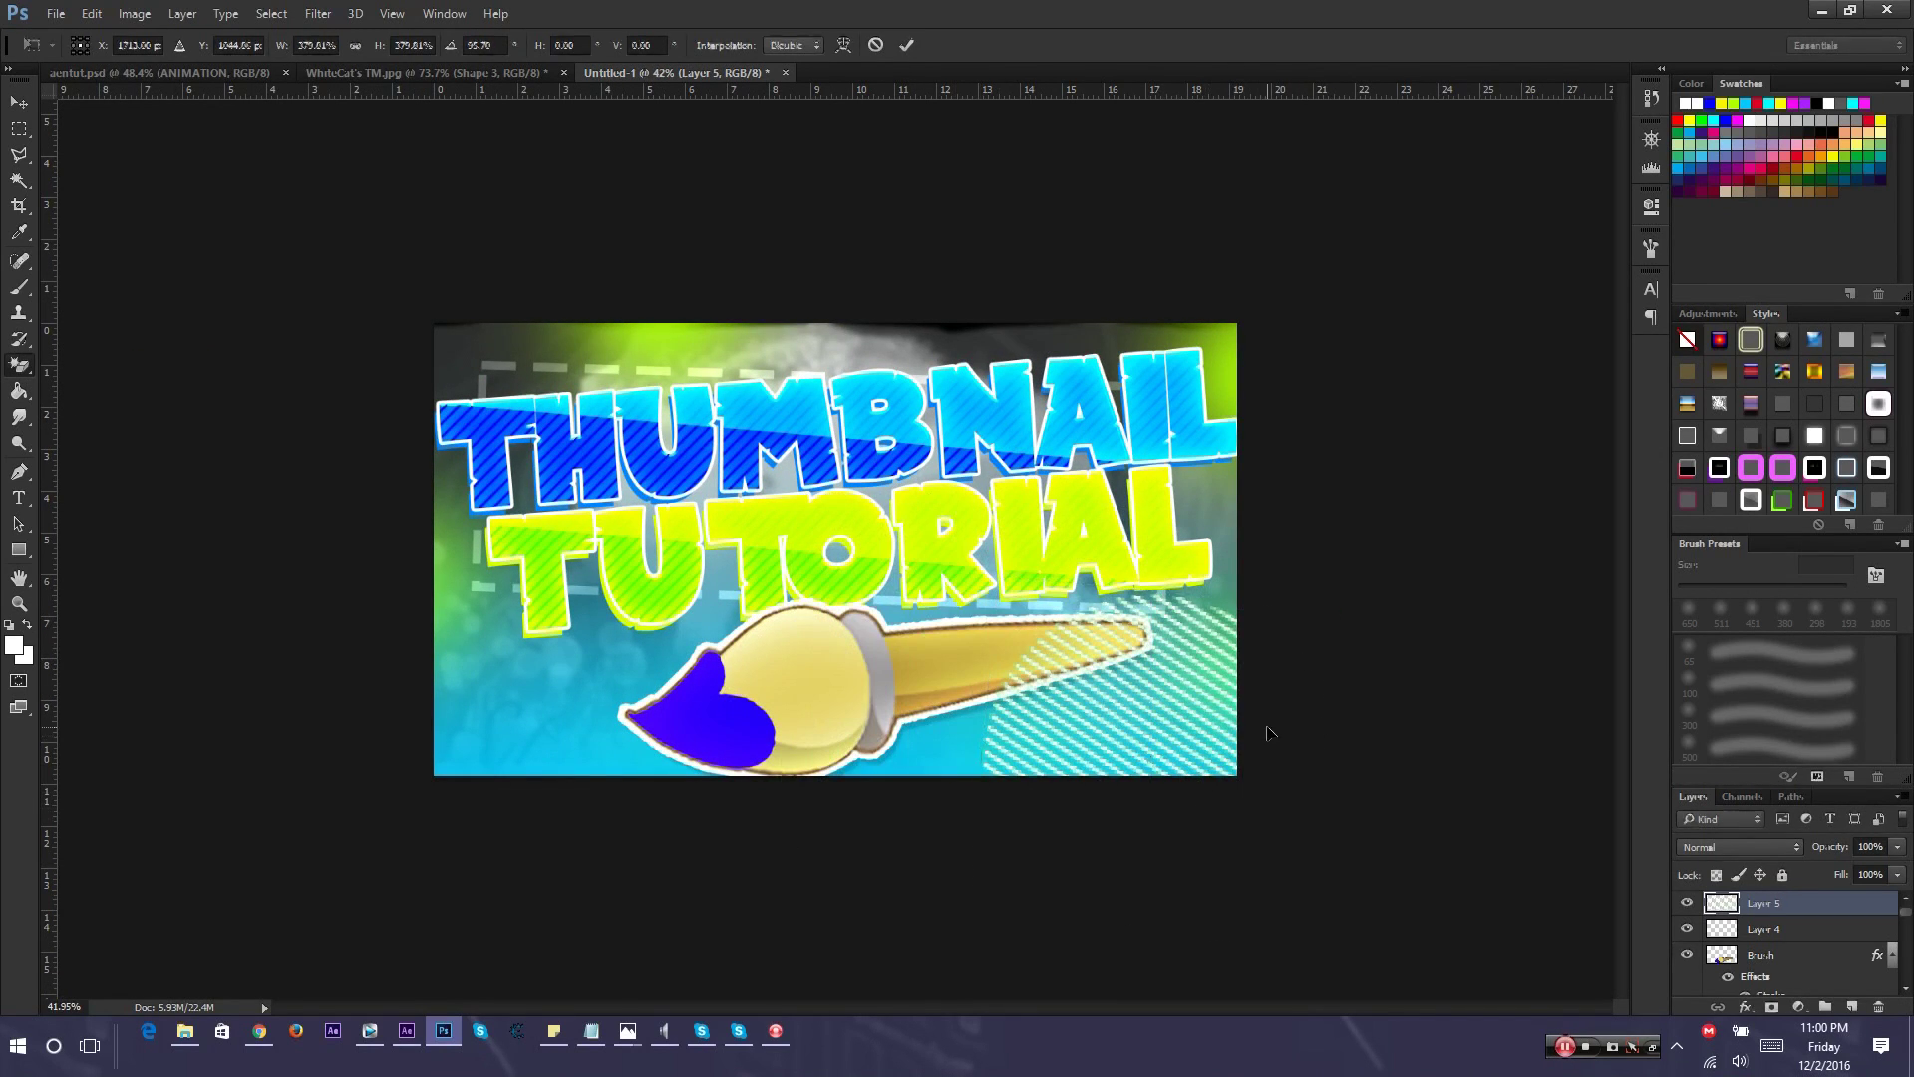
# Duplicate the striped circle and place a rotated copy over the canvas's upper-left corner
pyautogui.hotkey('ctrl', 'j')
pyautogui.hotkey('ctrl', 't')
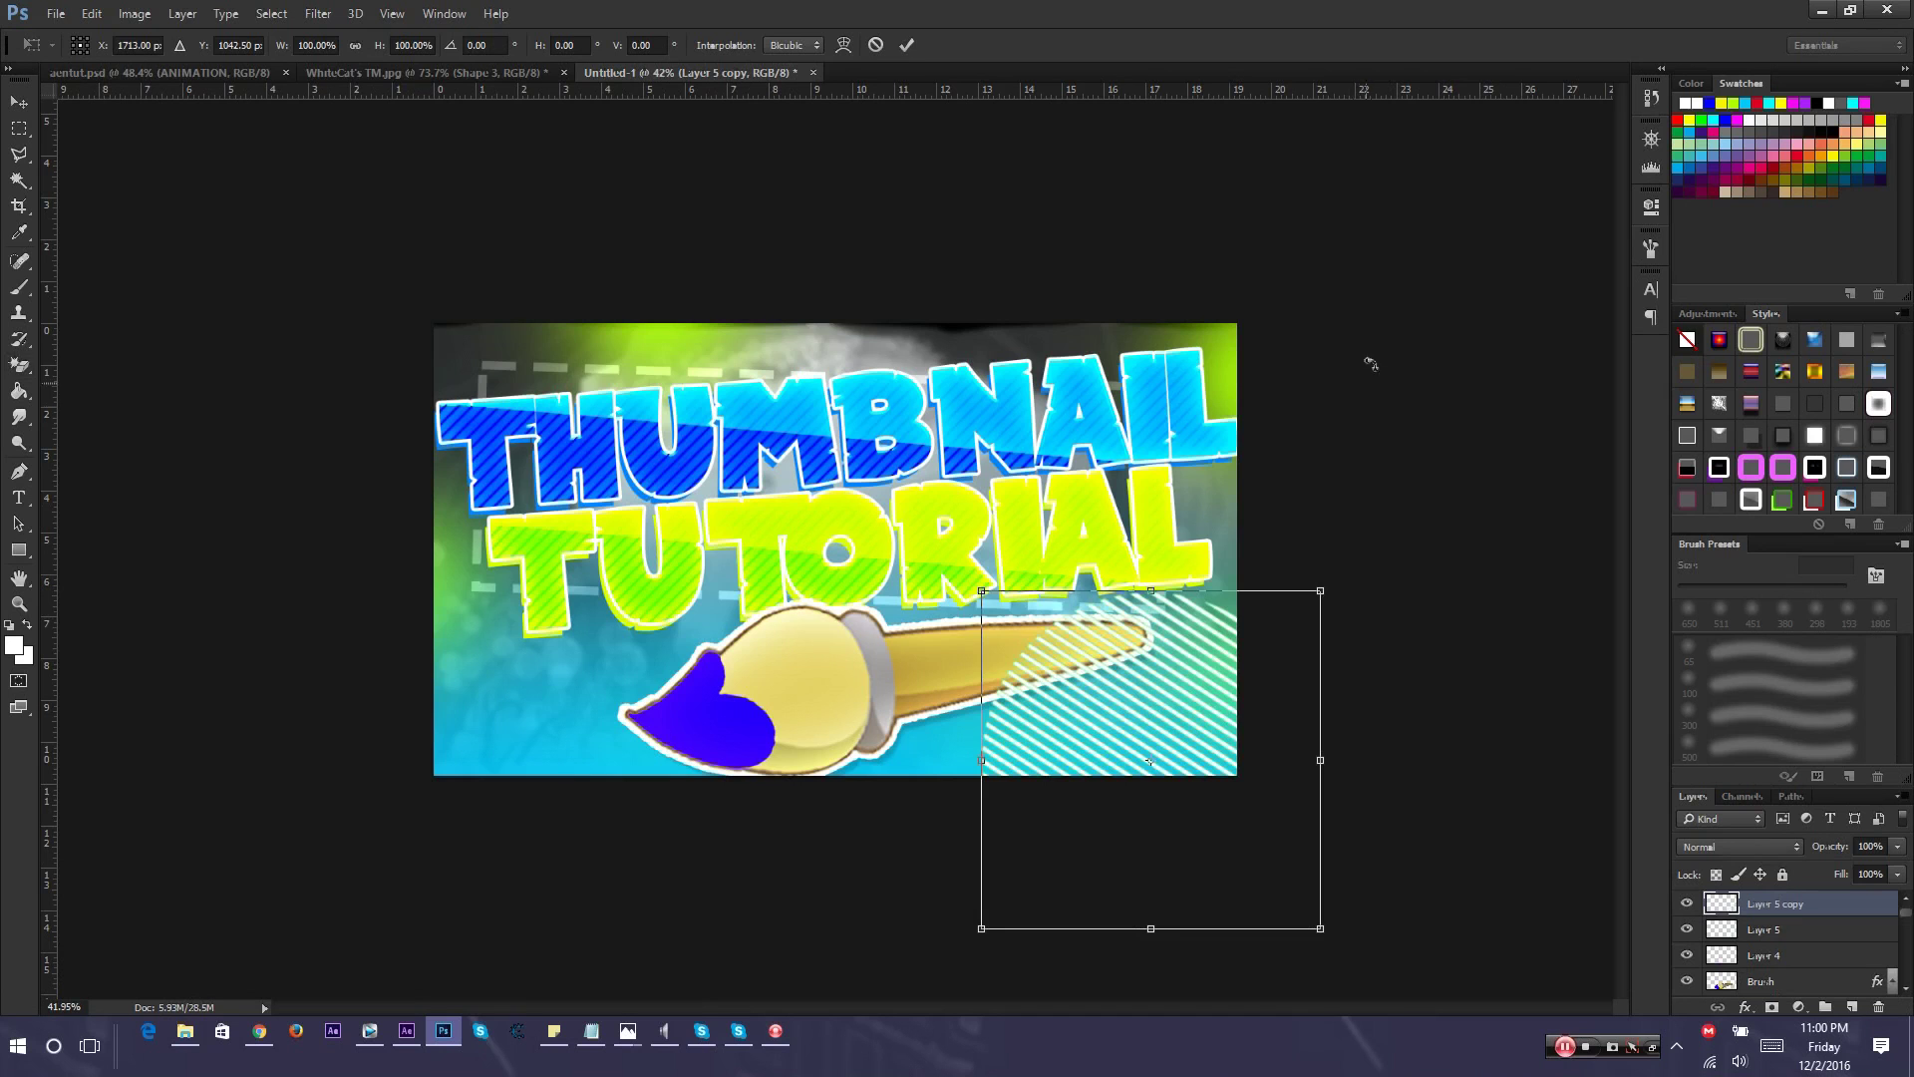
pyautogui.moveTo(1367, 363); pyautogui.dragTo(787, 234)
pyautogui.moveTo(1175, 671); pyautogui.dragTo(507, 315)
pyautogui.press('Return')
# Move the striped circle copy's layer below the text layers, just above Rectangle 1
pyautogui.moveTo(1801, 905)
pyautogui.mouseDown()
pyautogui.moveTo(1818, 1069)
pyautogui.moveTo(1828, 928)
pyautogui.mouseUp()
pyautogui.scroll(-5, 812, 632)
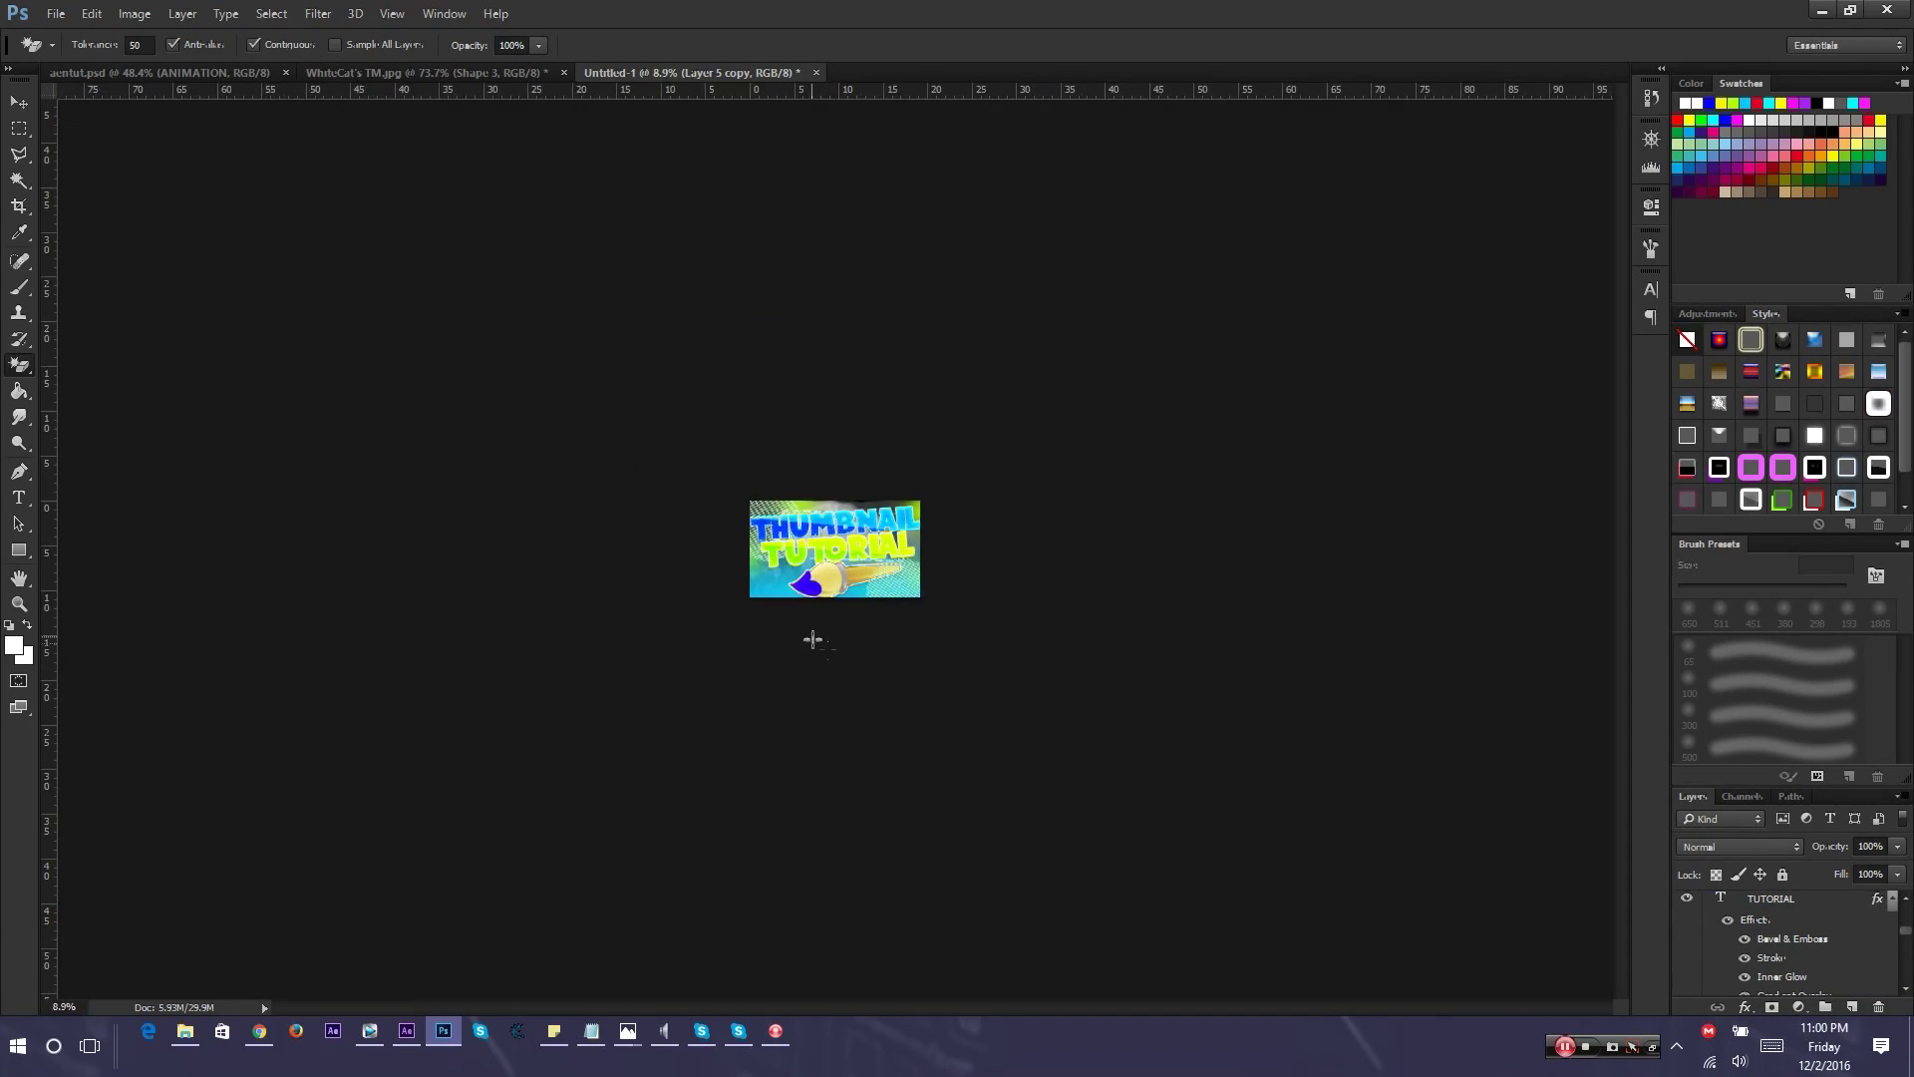
pyautogui.scroll(6, 941, 684)
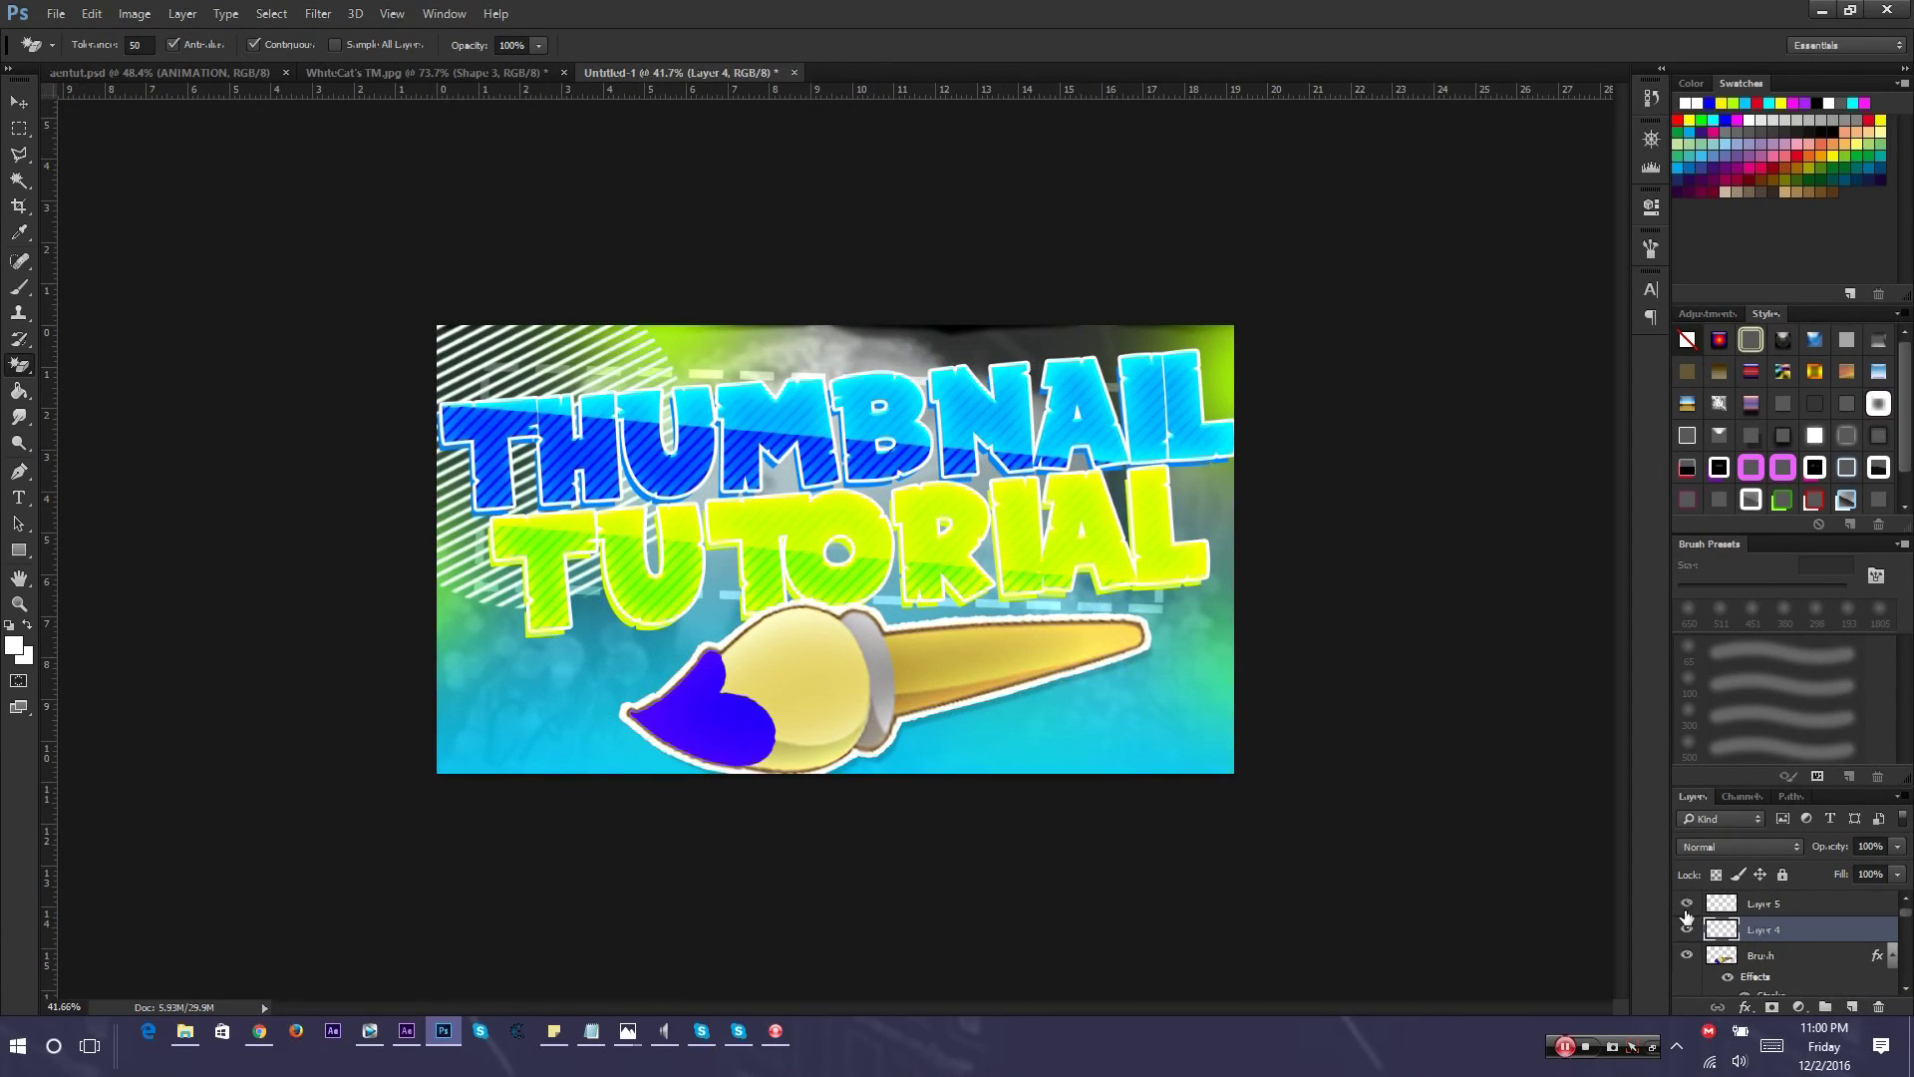
# Toggle layer visibility and examine the striped circle's edges up close over the paintbrush handle
pyautogui.click(1687, 929)
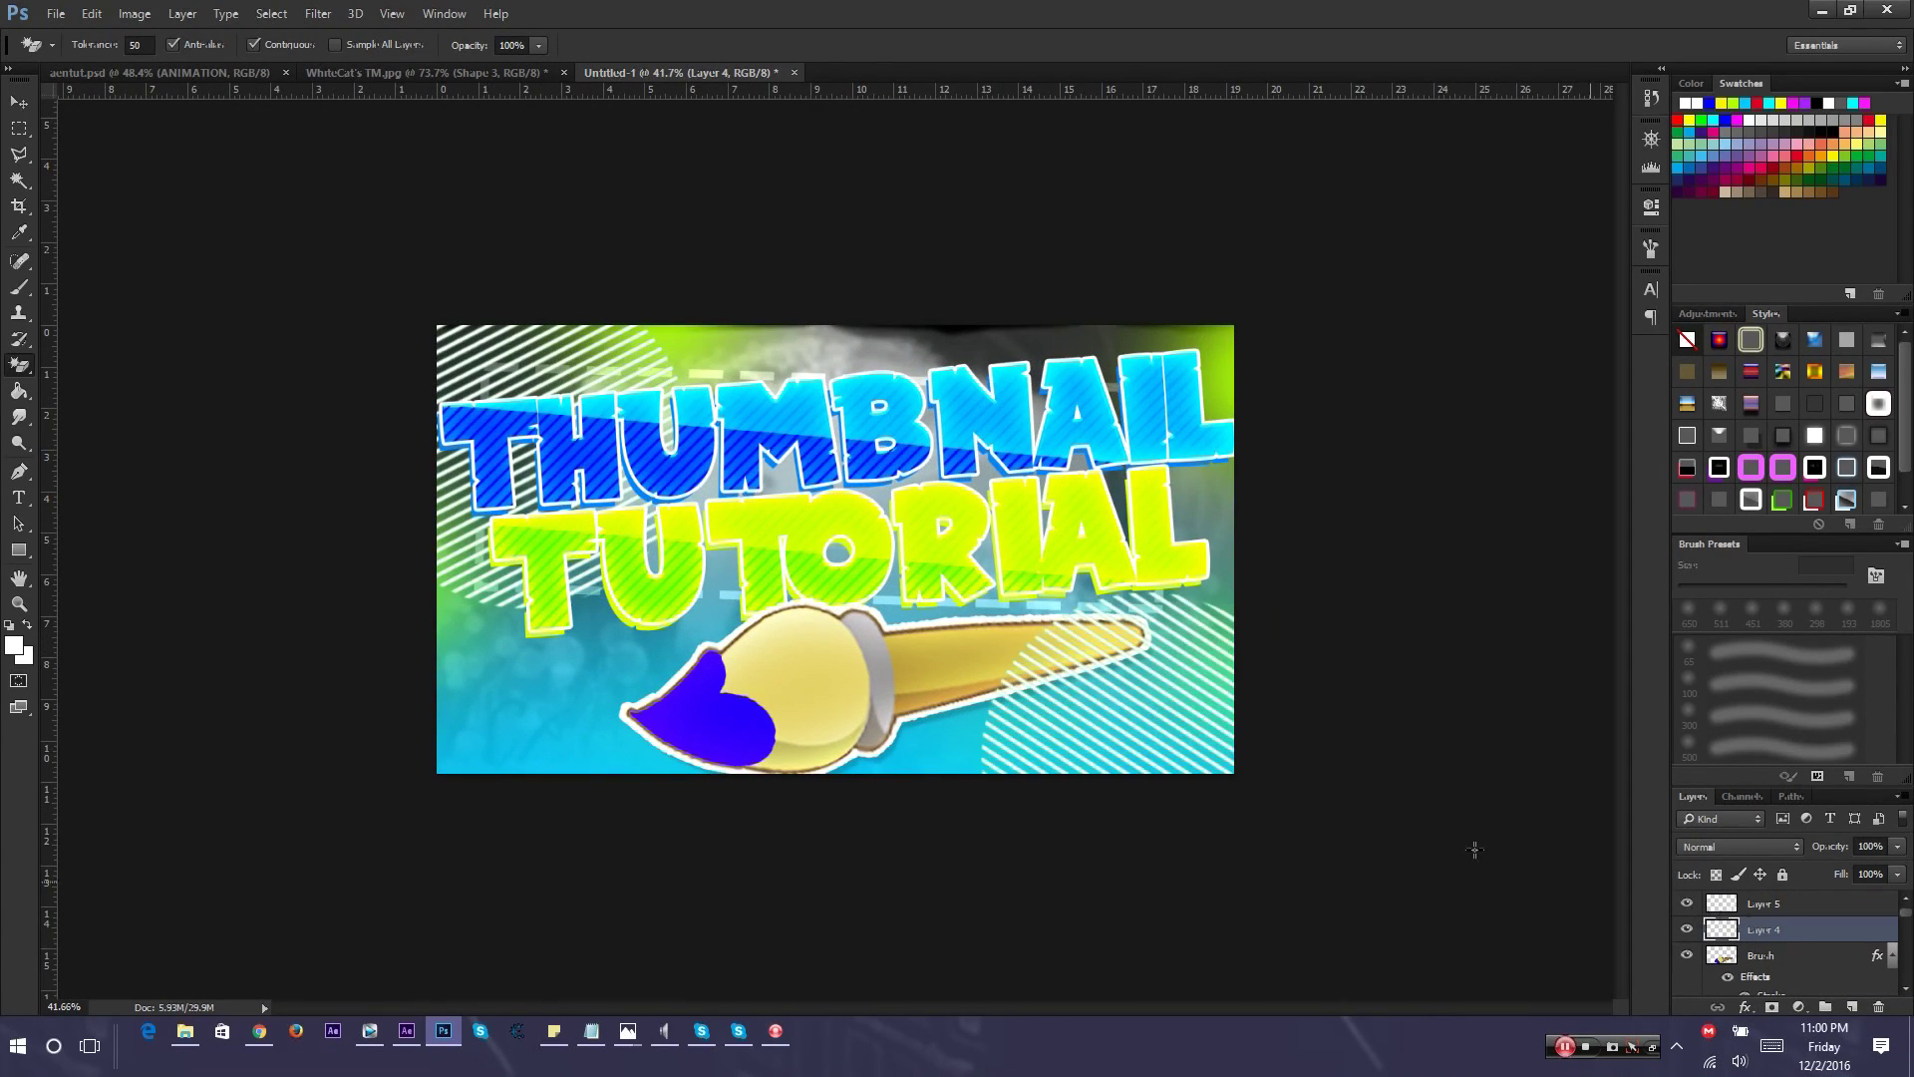
pyautogui.scroll(10, 1067, 626)
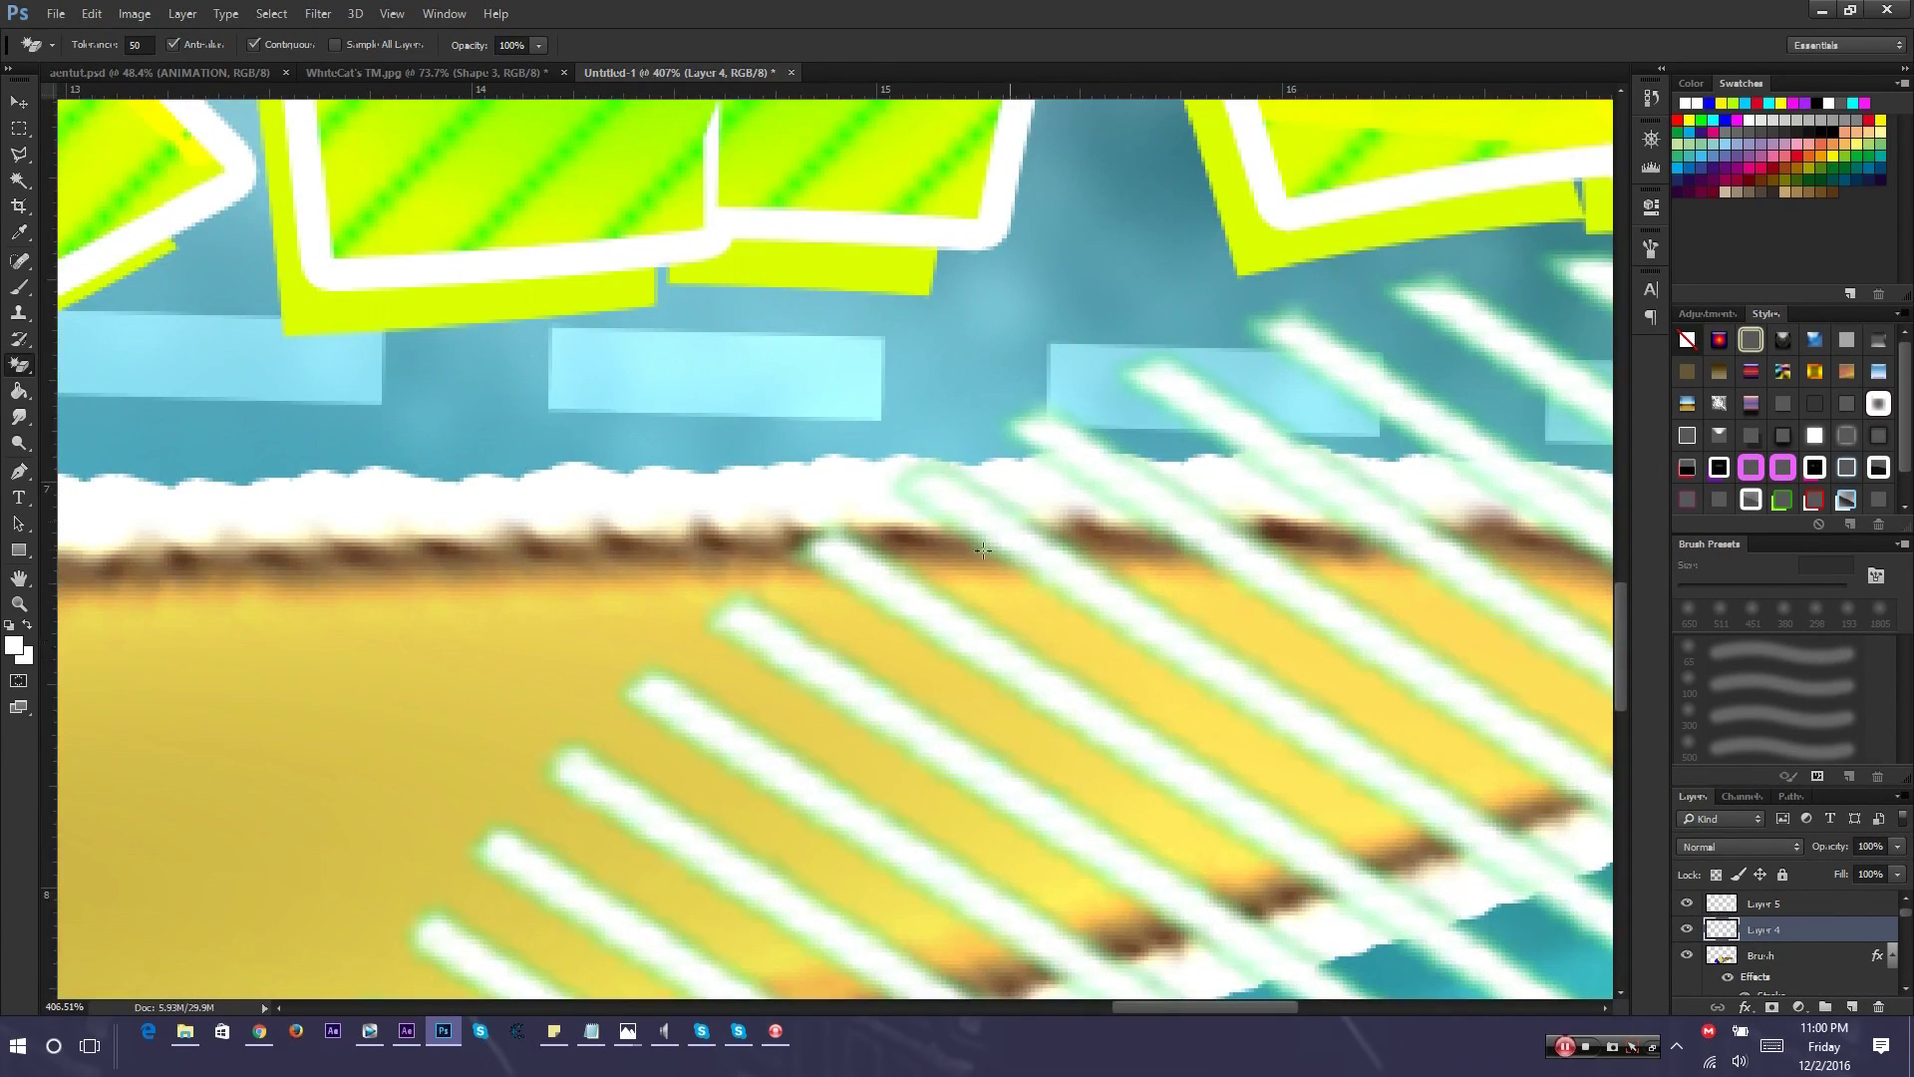
pyautogui.scroll(-8, 1481, 809)
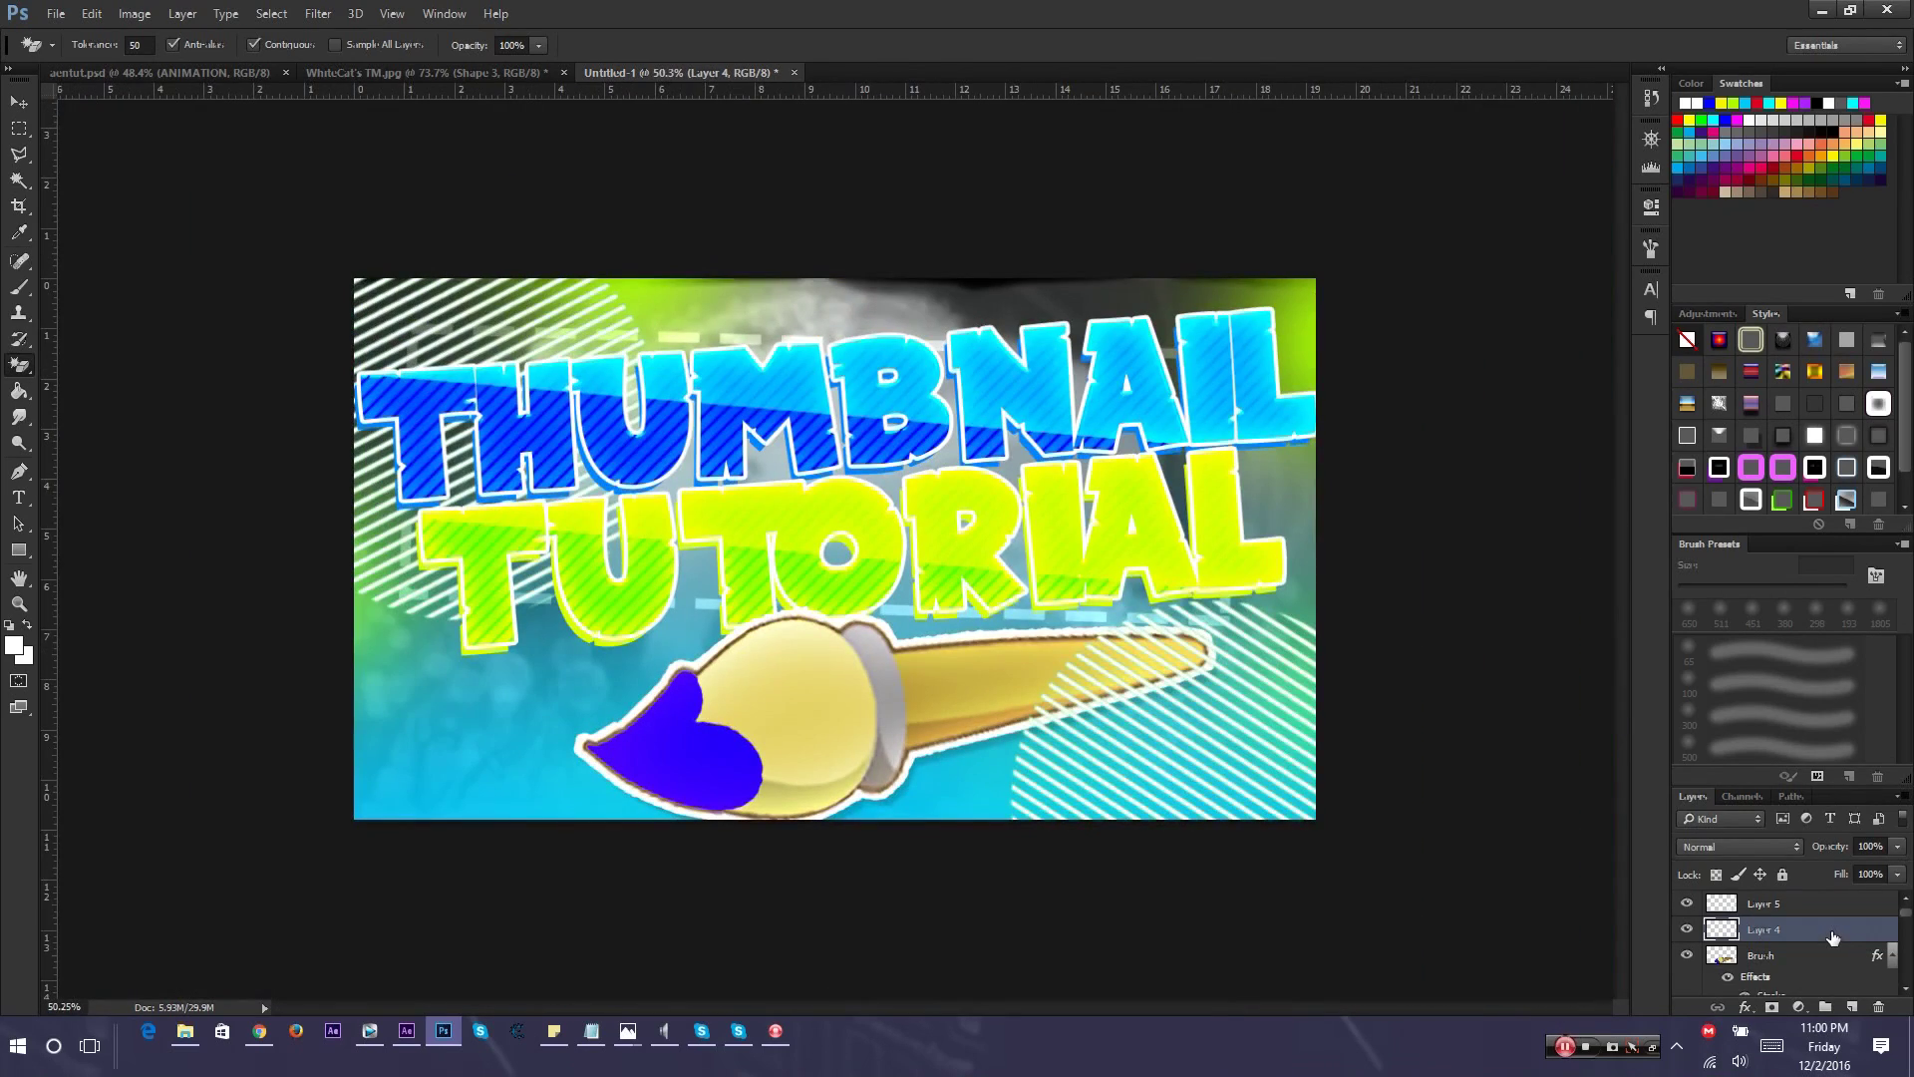
# Apply a solid white color overlay to the striped circle on Layer 5
pyautogui.doubleClick(1833, 938)
pyautogui.click(1063, 756)
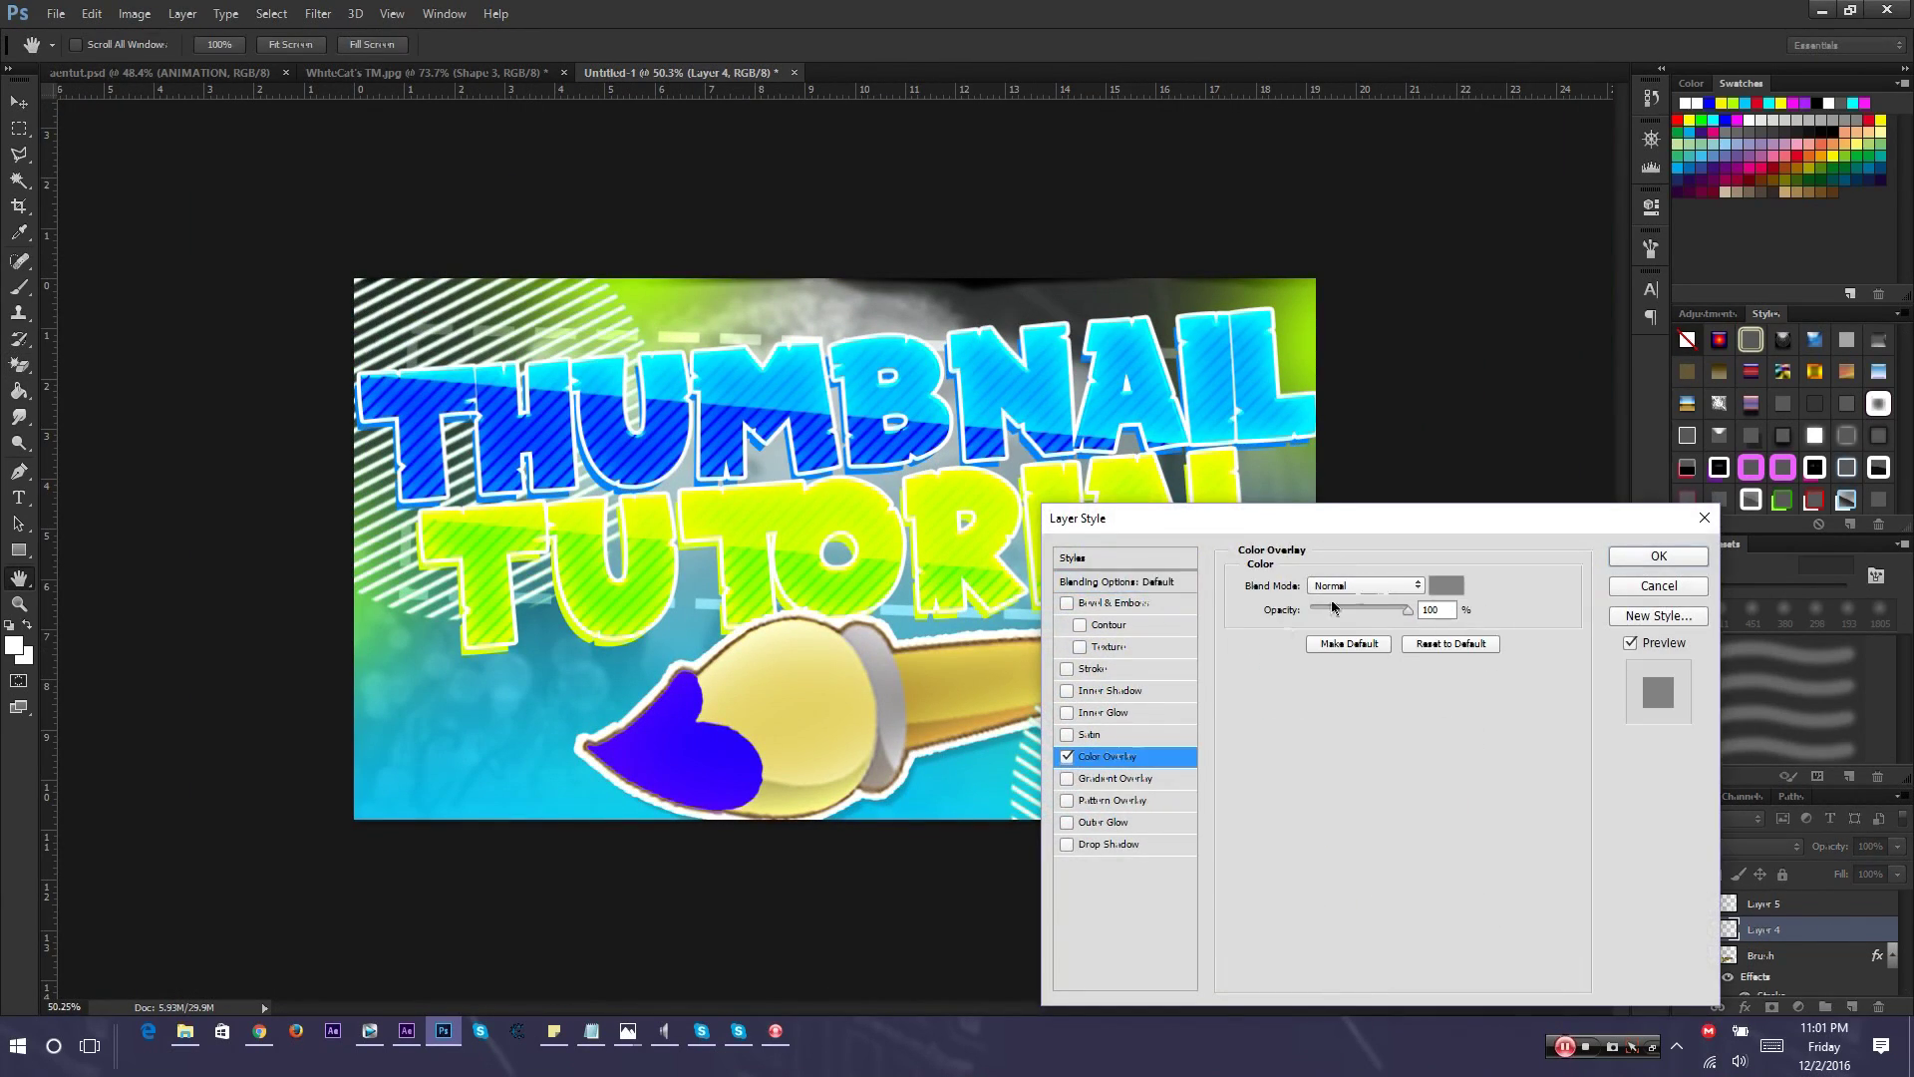
pyautogui.click(1444, 632)
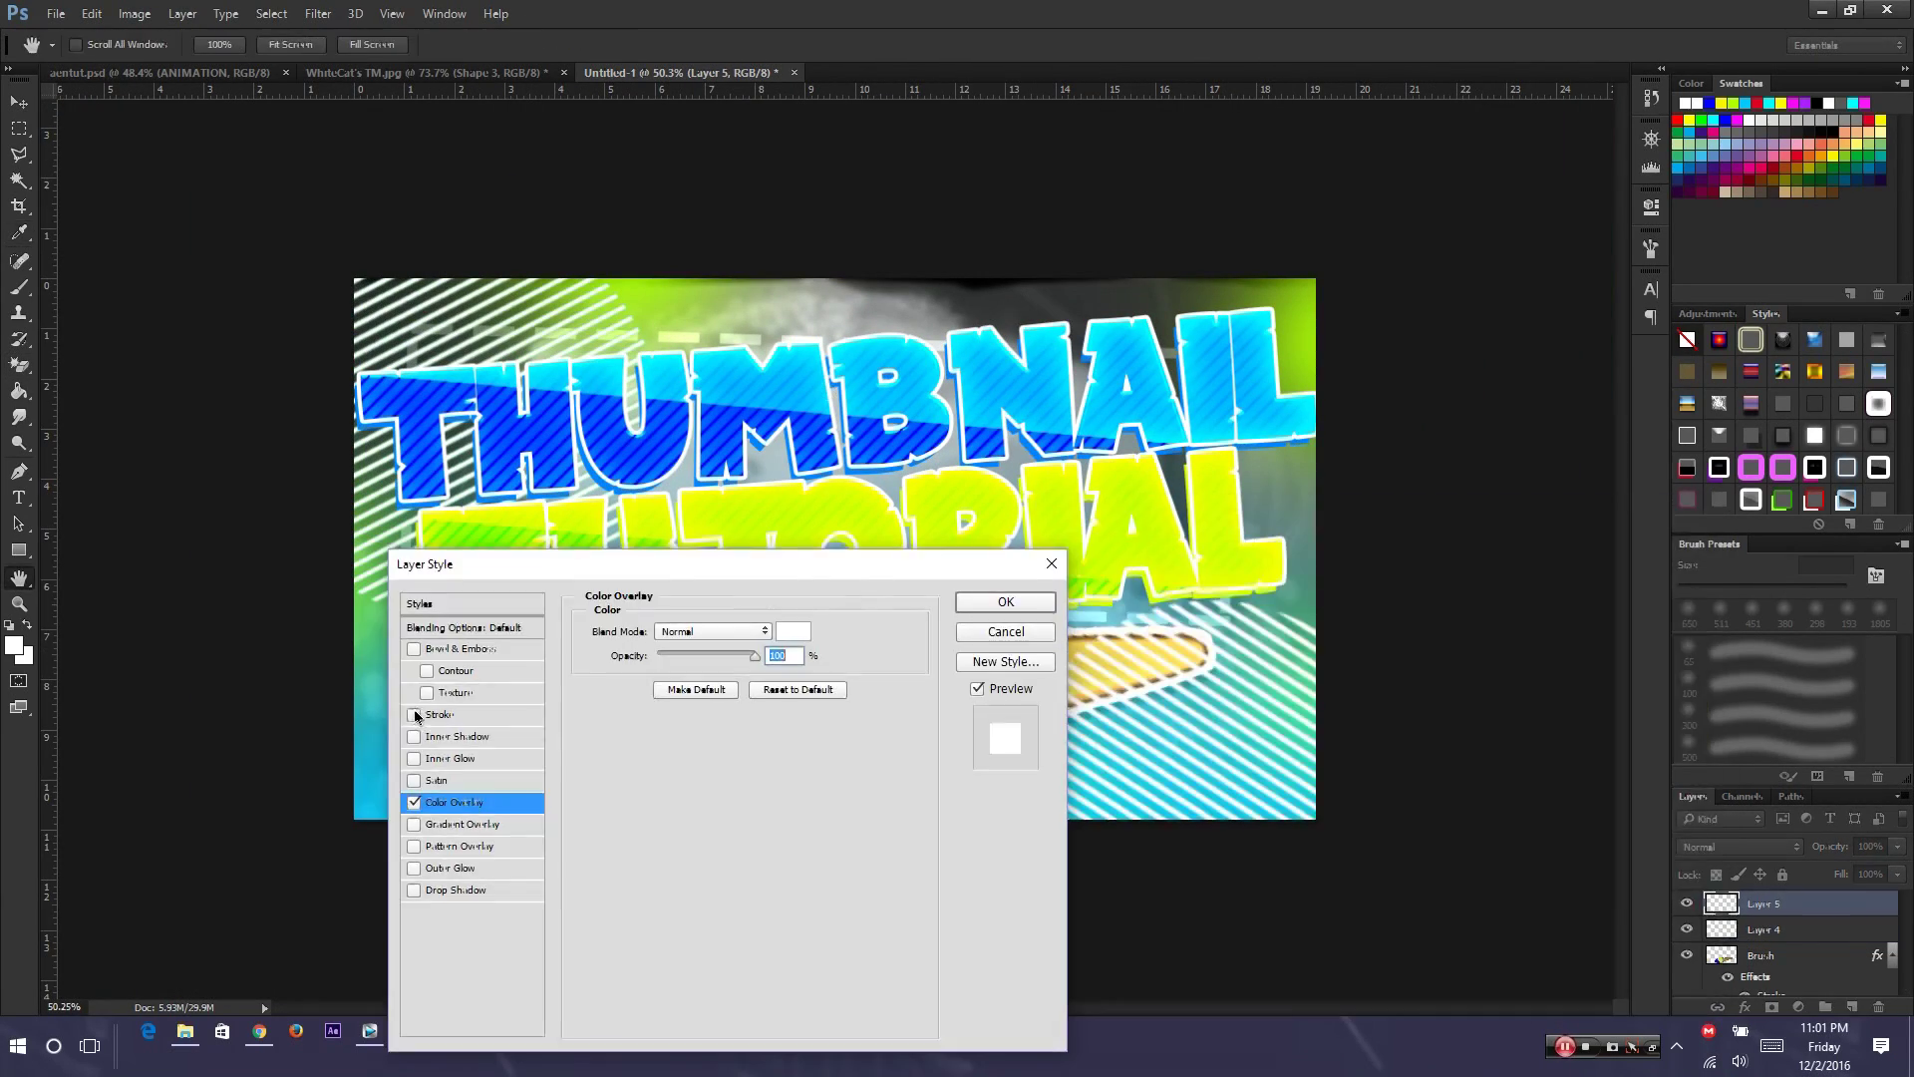
# Add a white outside stroke to the striped circle on Layer 5
pyautogui.click(473, 718)
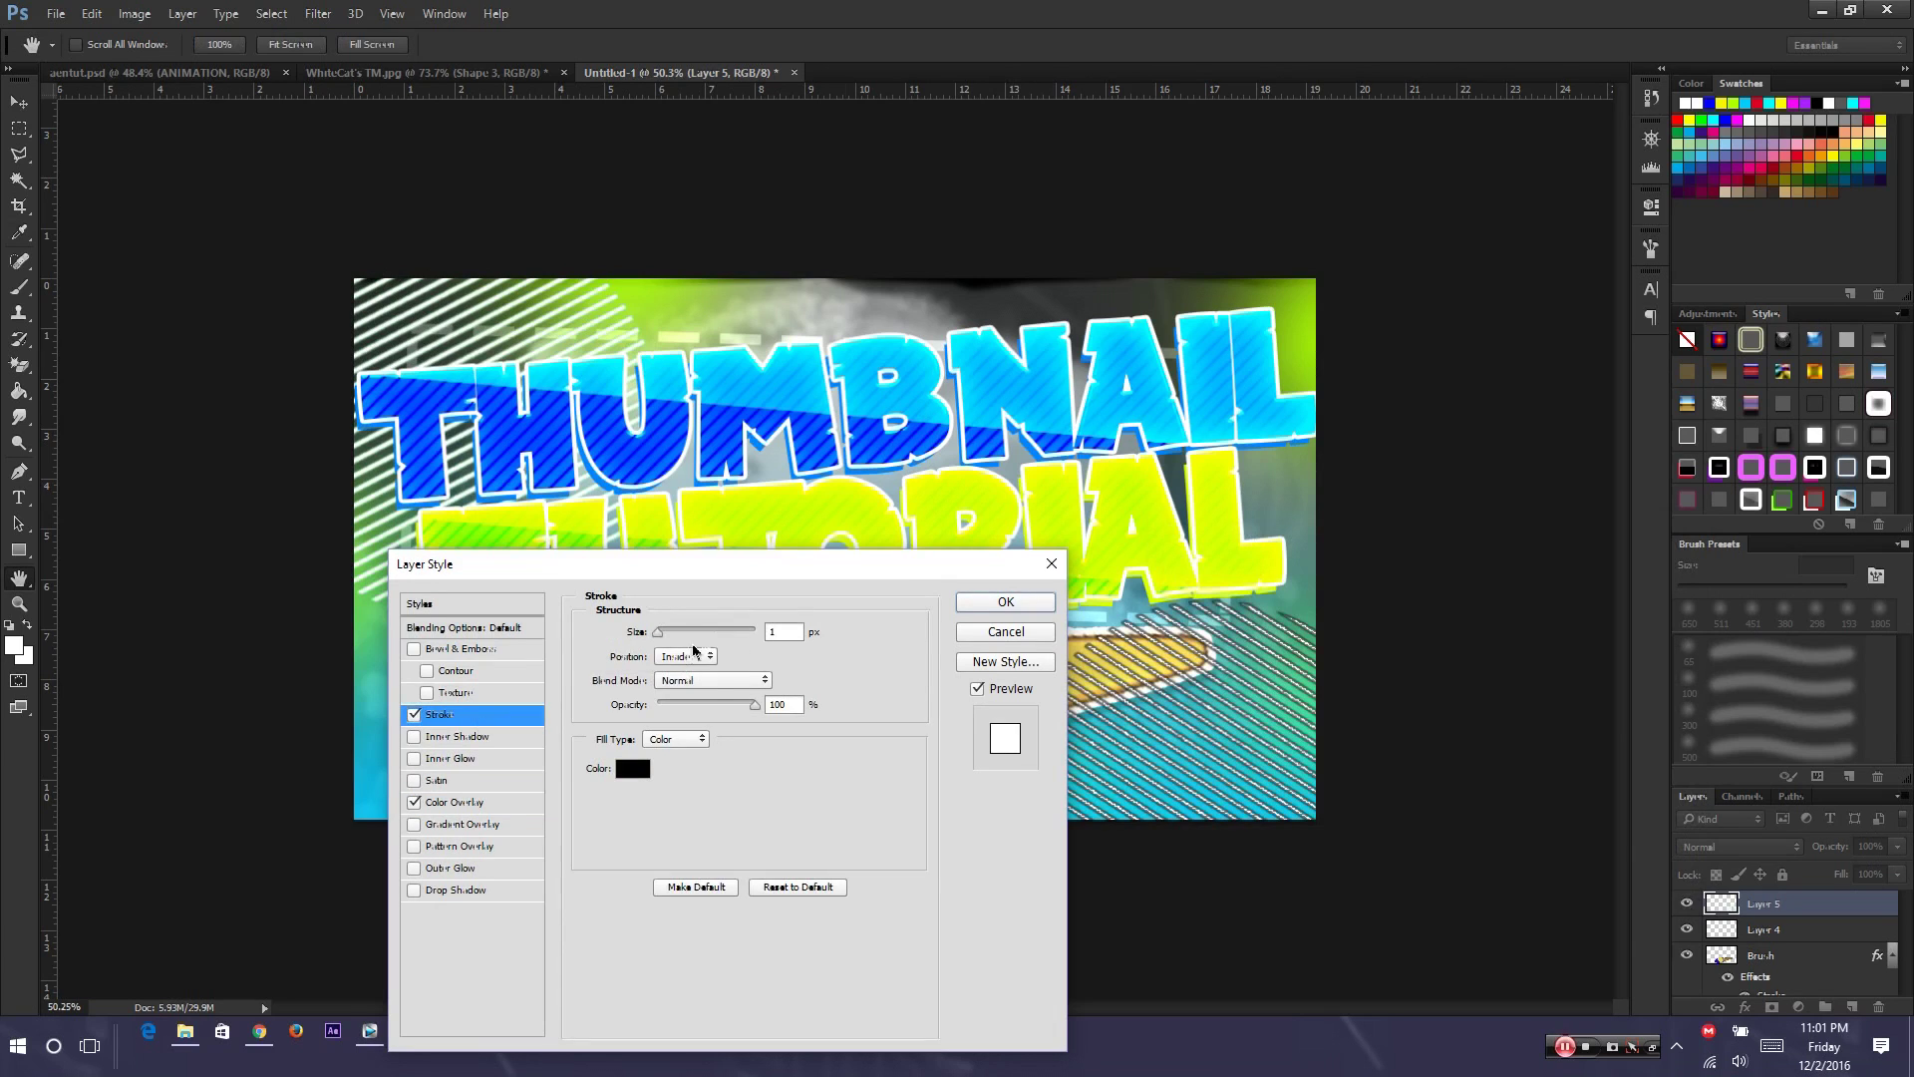
pyautogui.click(690, 657)
pyautogui.click(688, 673)
pyautogui.click(634, 768)
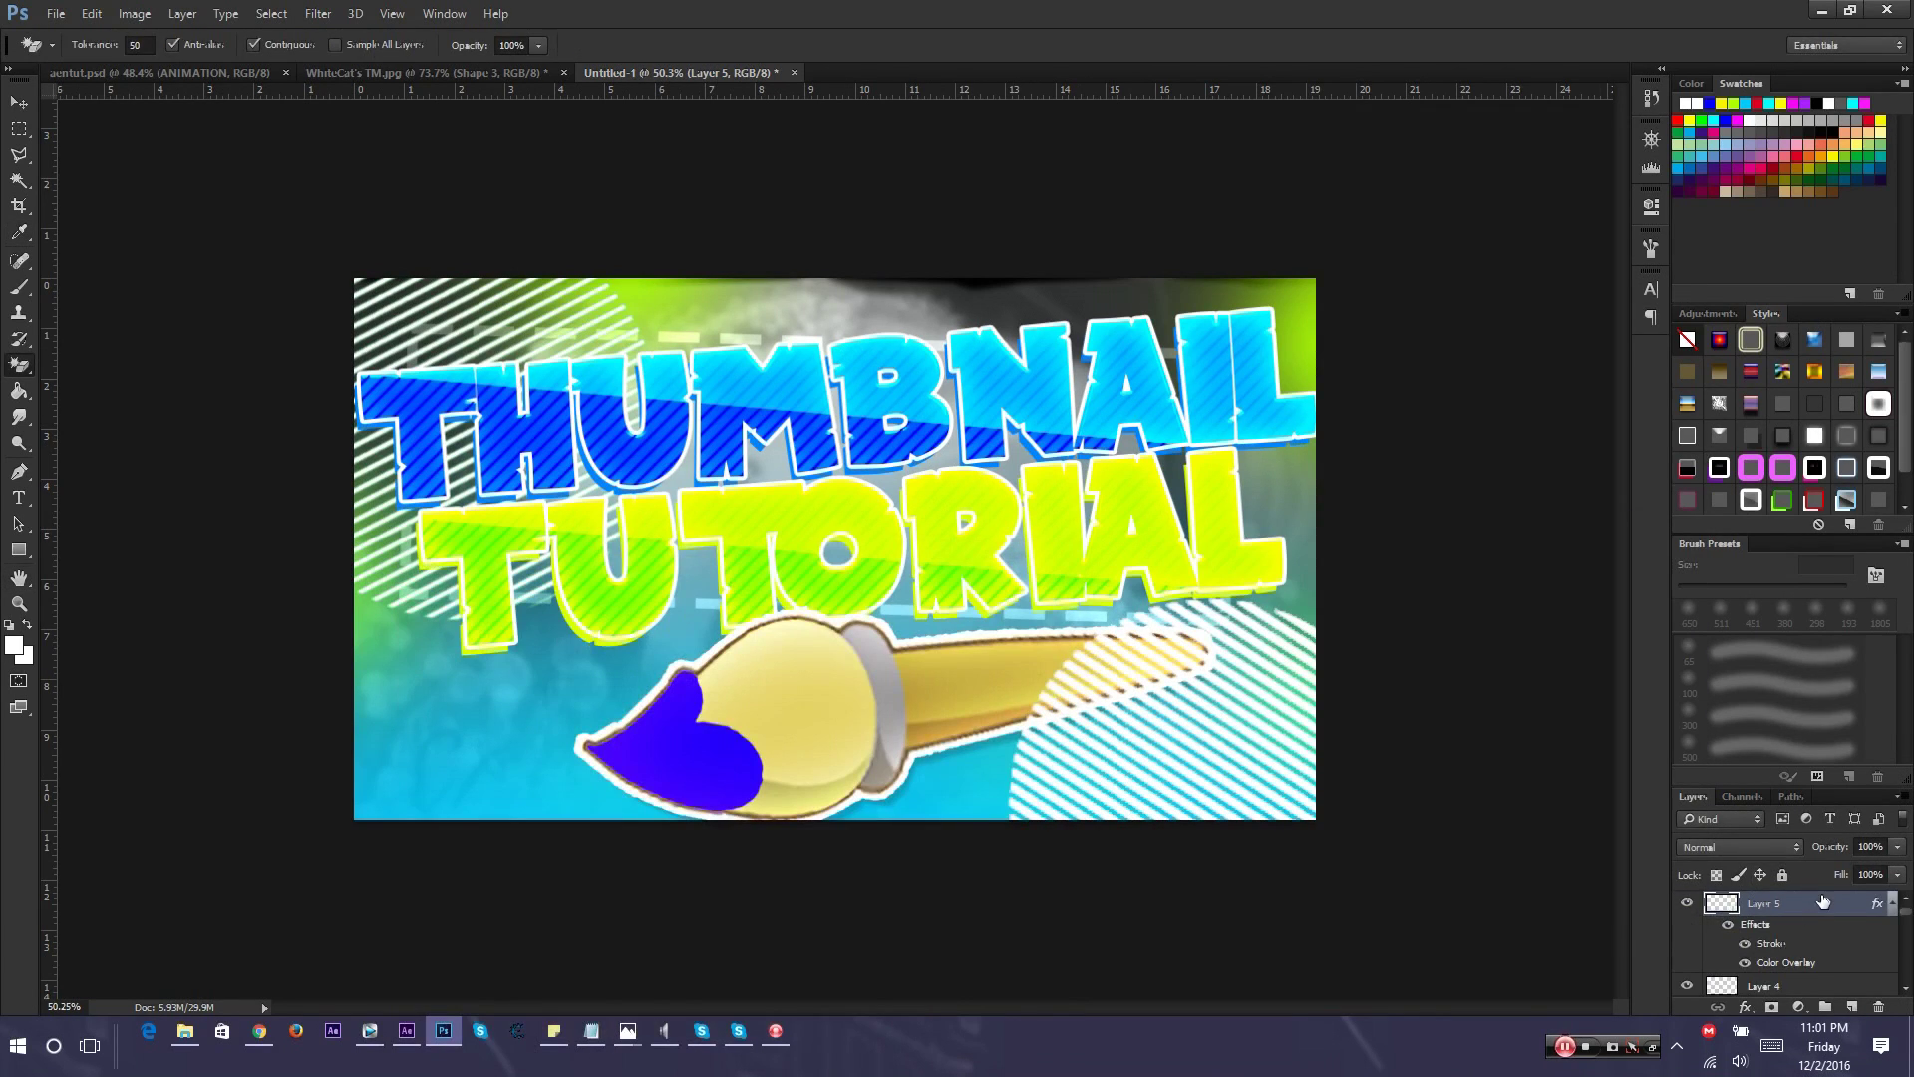
# Save Layer 5's stroke and color overlay effects as a new style named "whitewe"
pyautogui.doubleClick(1823, 901)
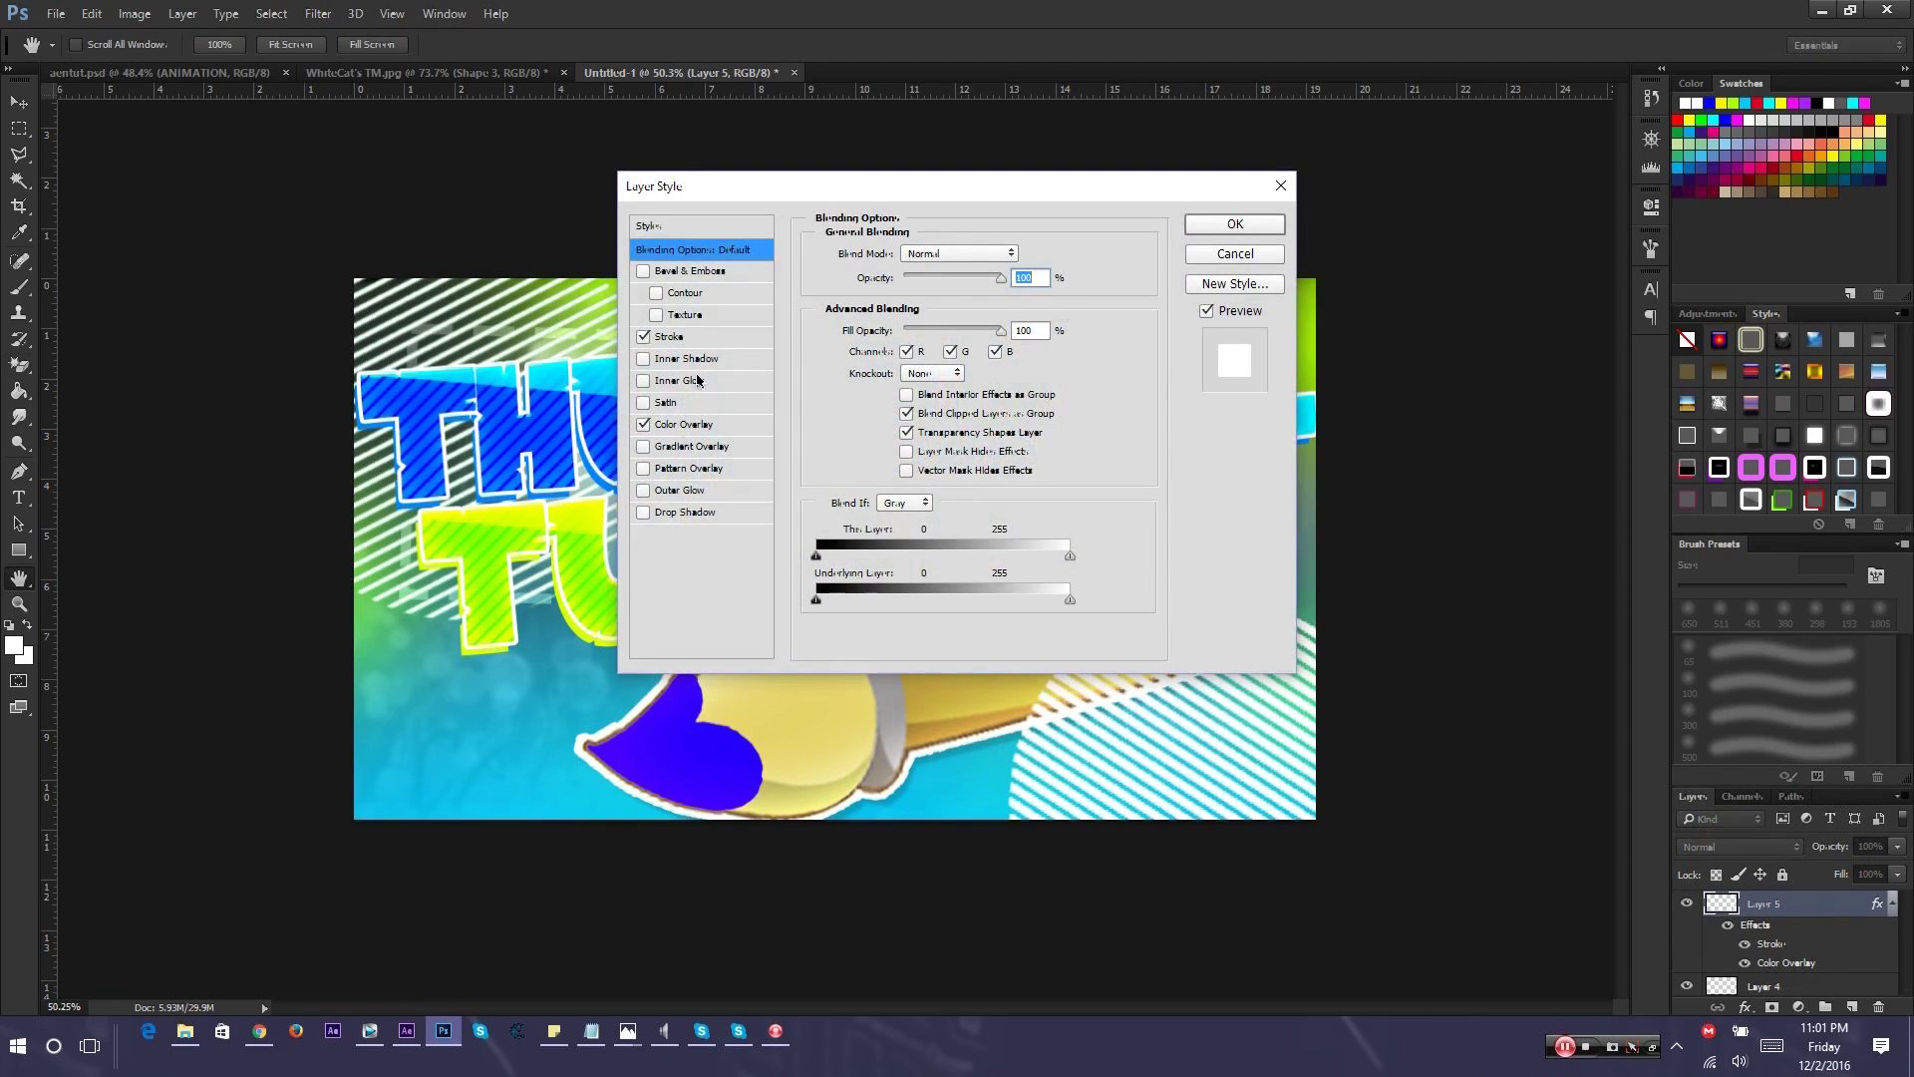
pyautogui.moveTo(1090, 194); pyautogui.dragTo(886, 599)
pyautogui.click(1057, 687)
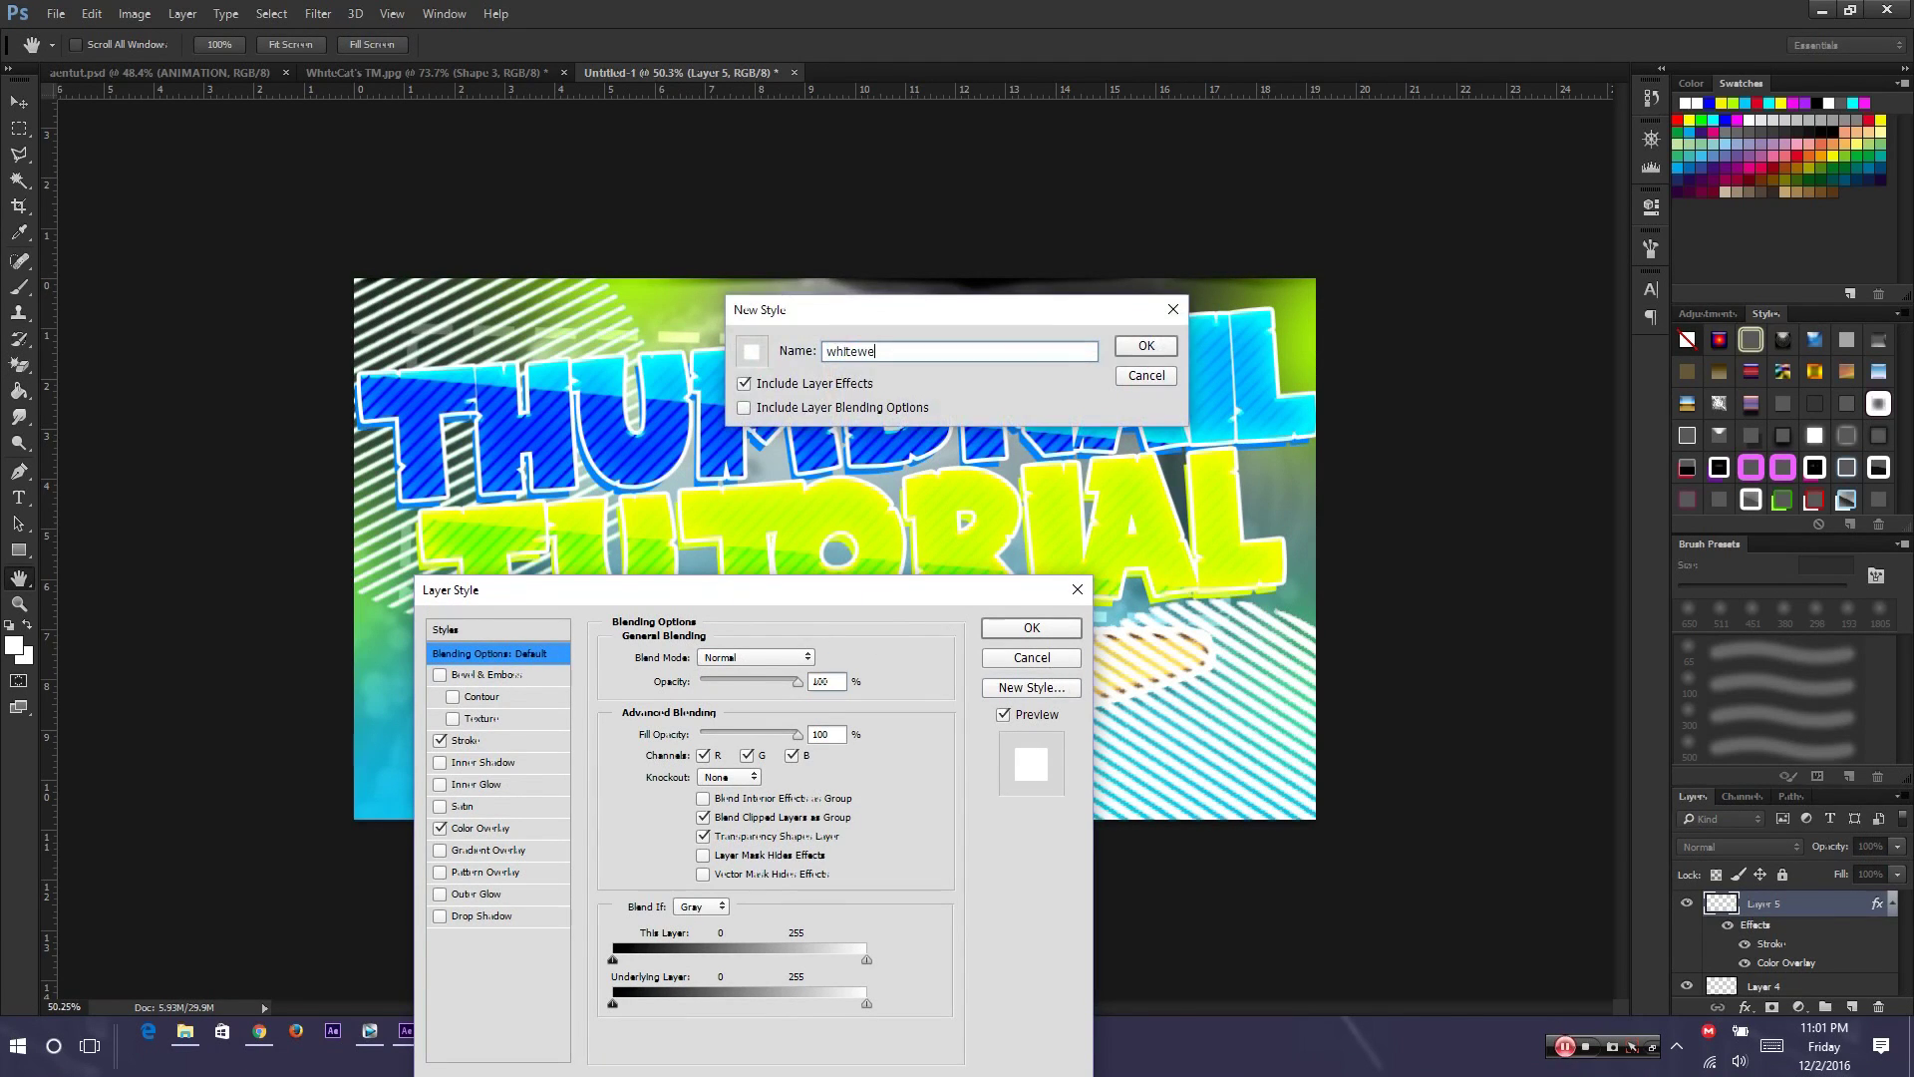
pyautogui.press('Return')
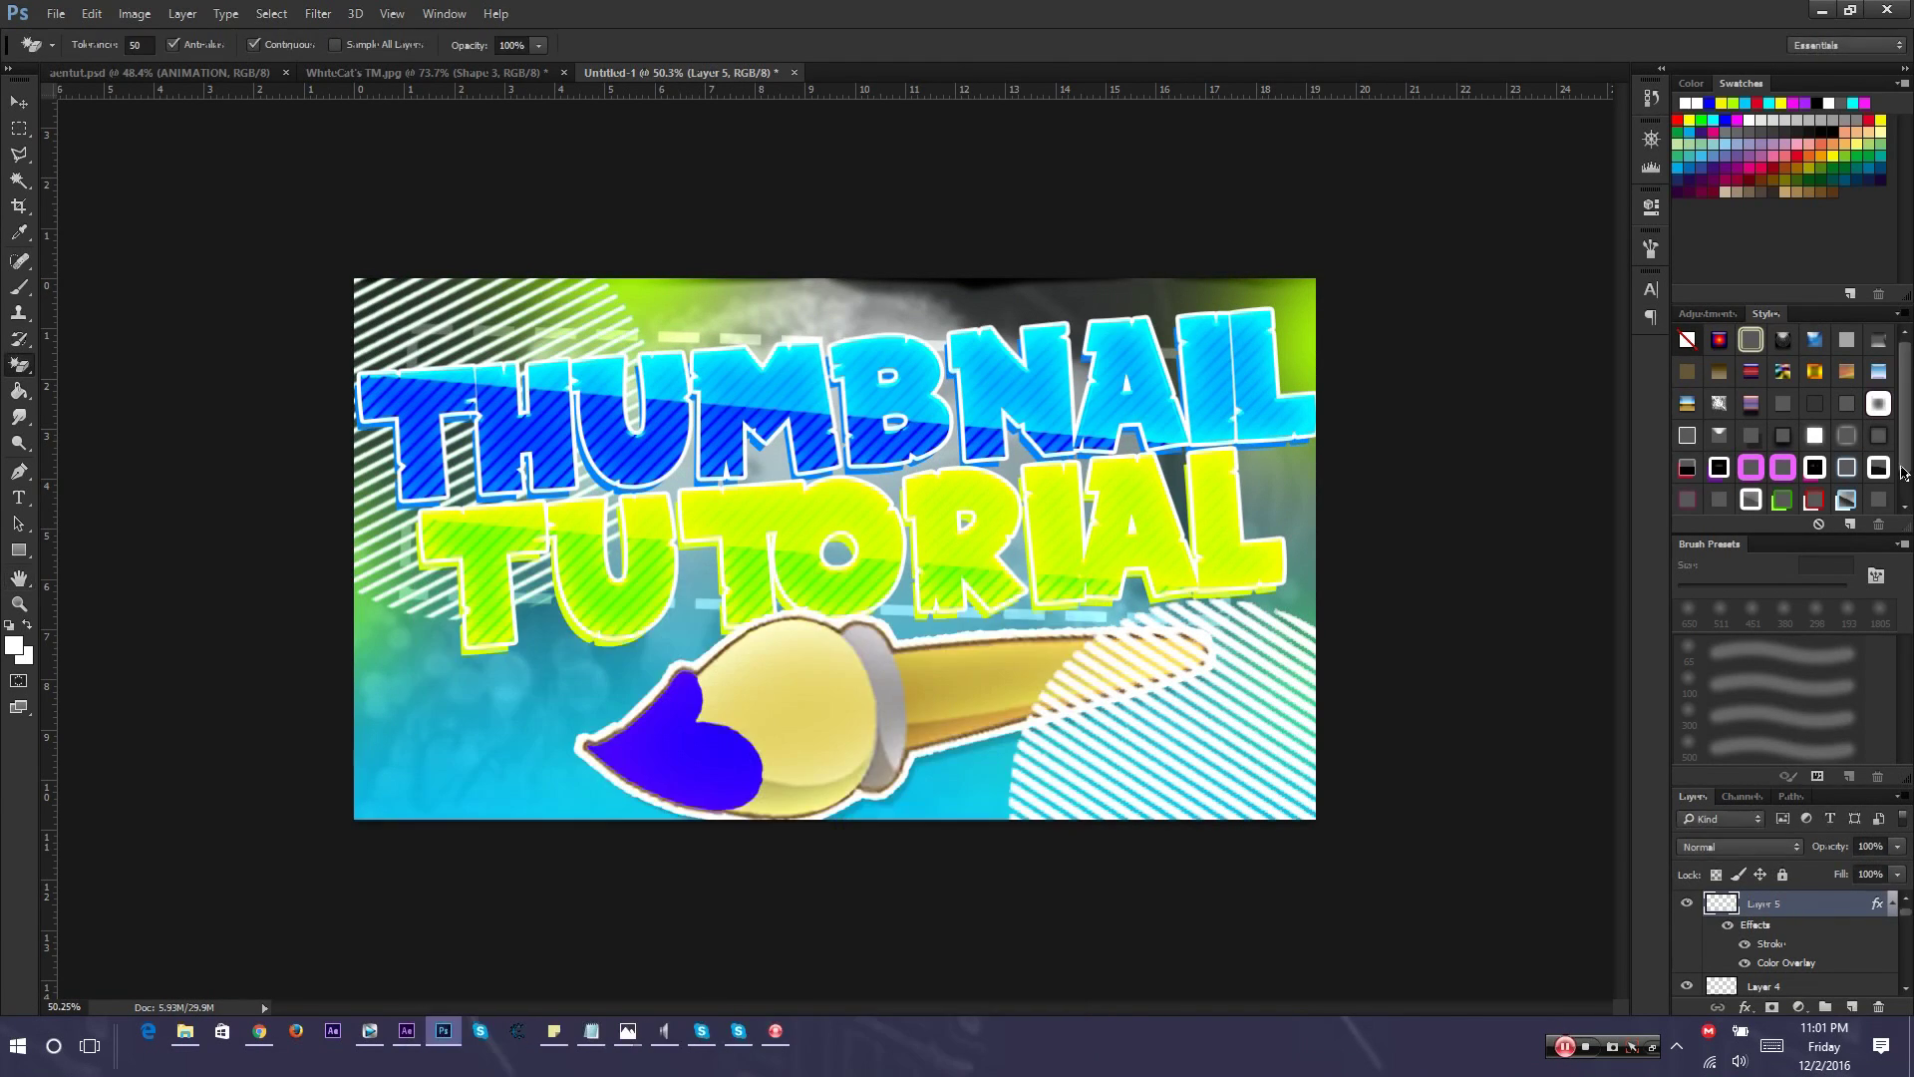
# Apply the saved white style to Layer 5 copy and set that layer's blend mode to Linear Dodge (Add)
pyautogui.scroll(-3, 1795, 937)
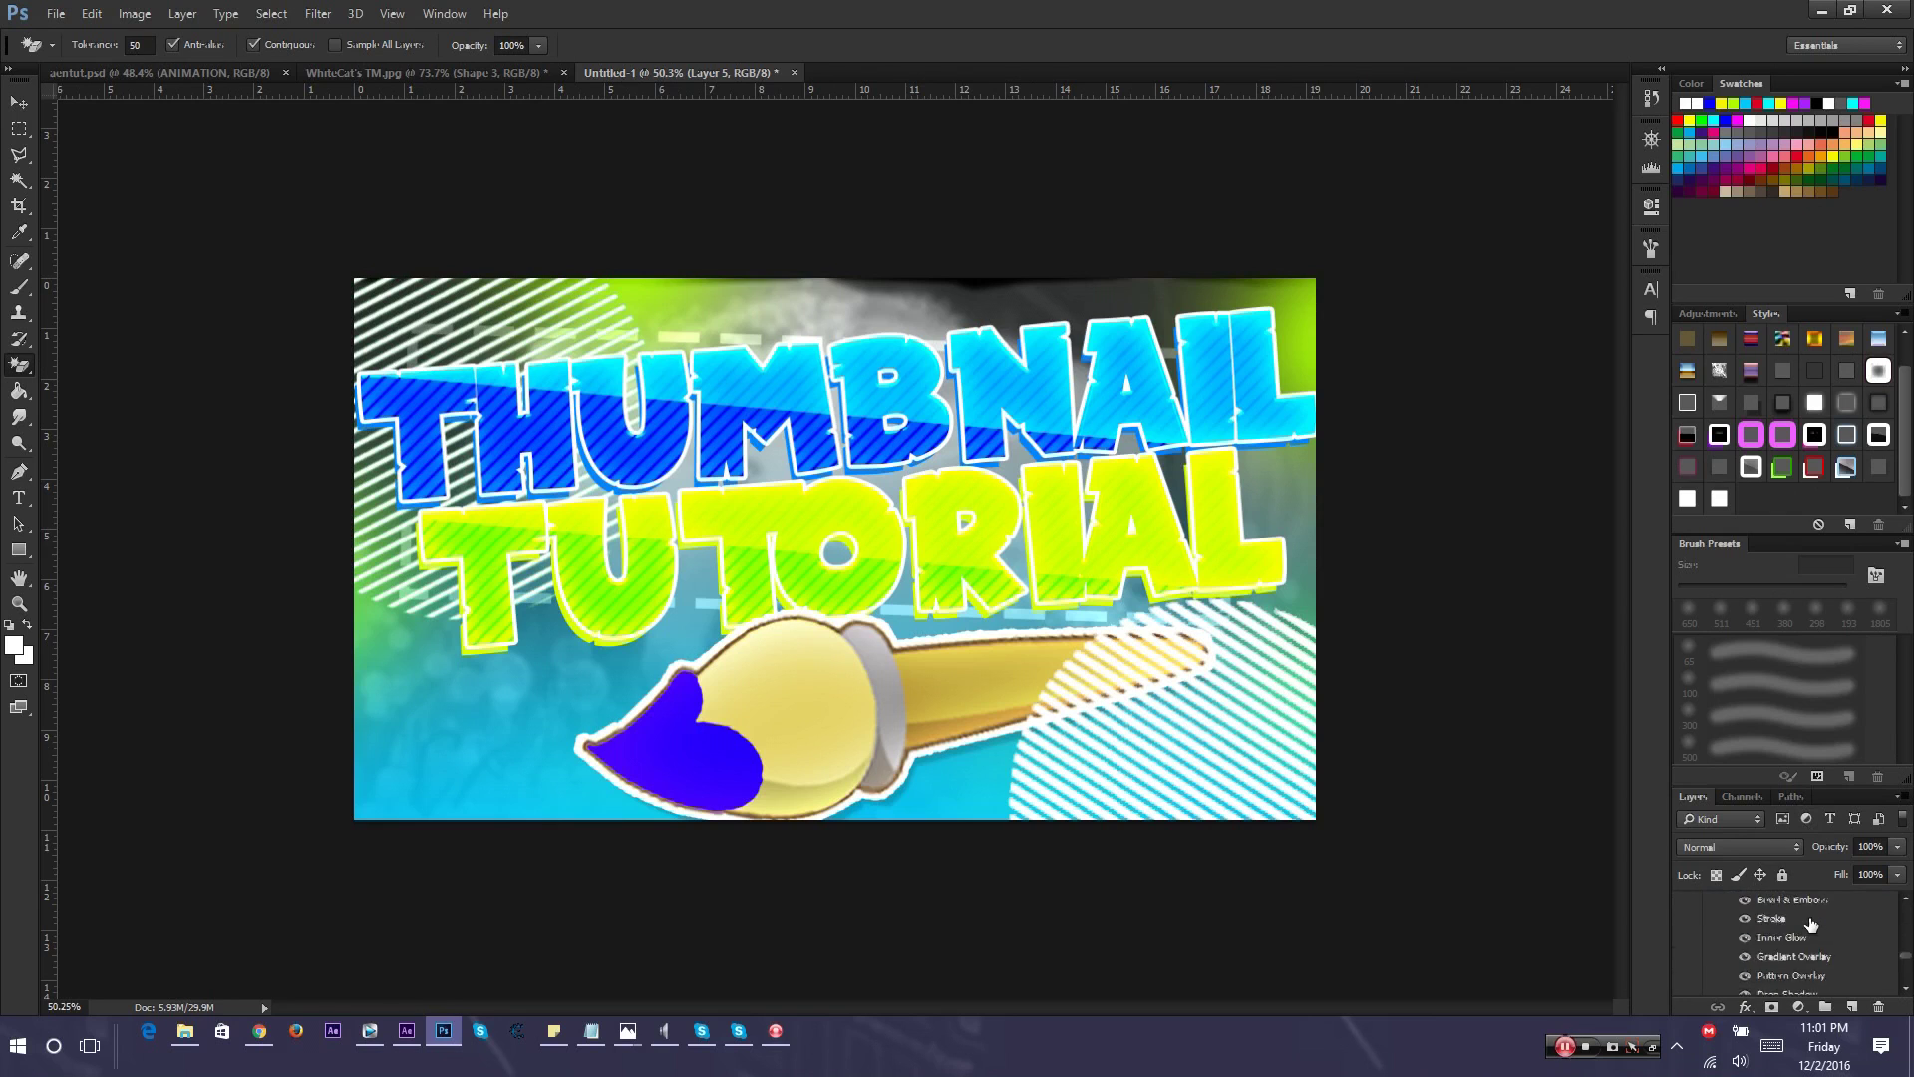
pyautogui.doubleClick(1829, 940)
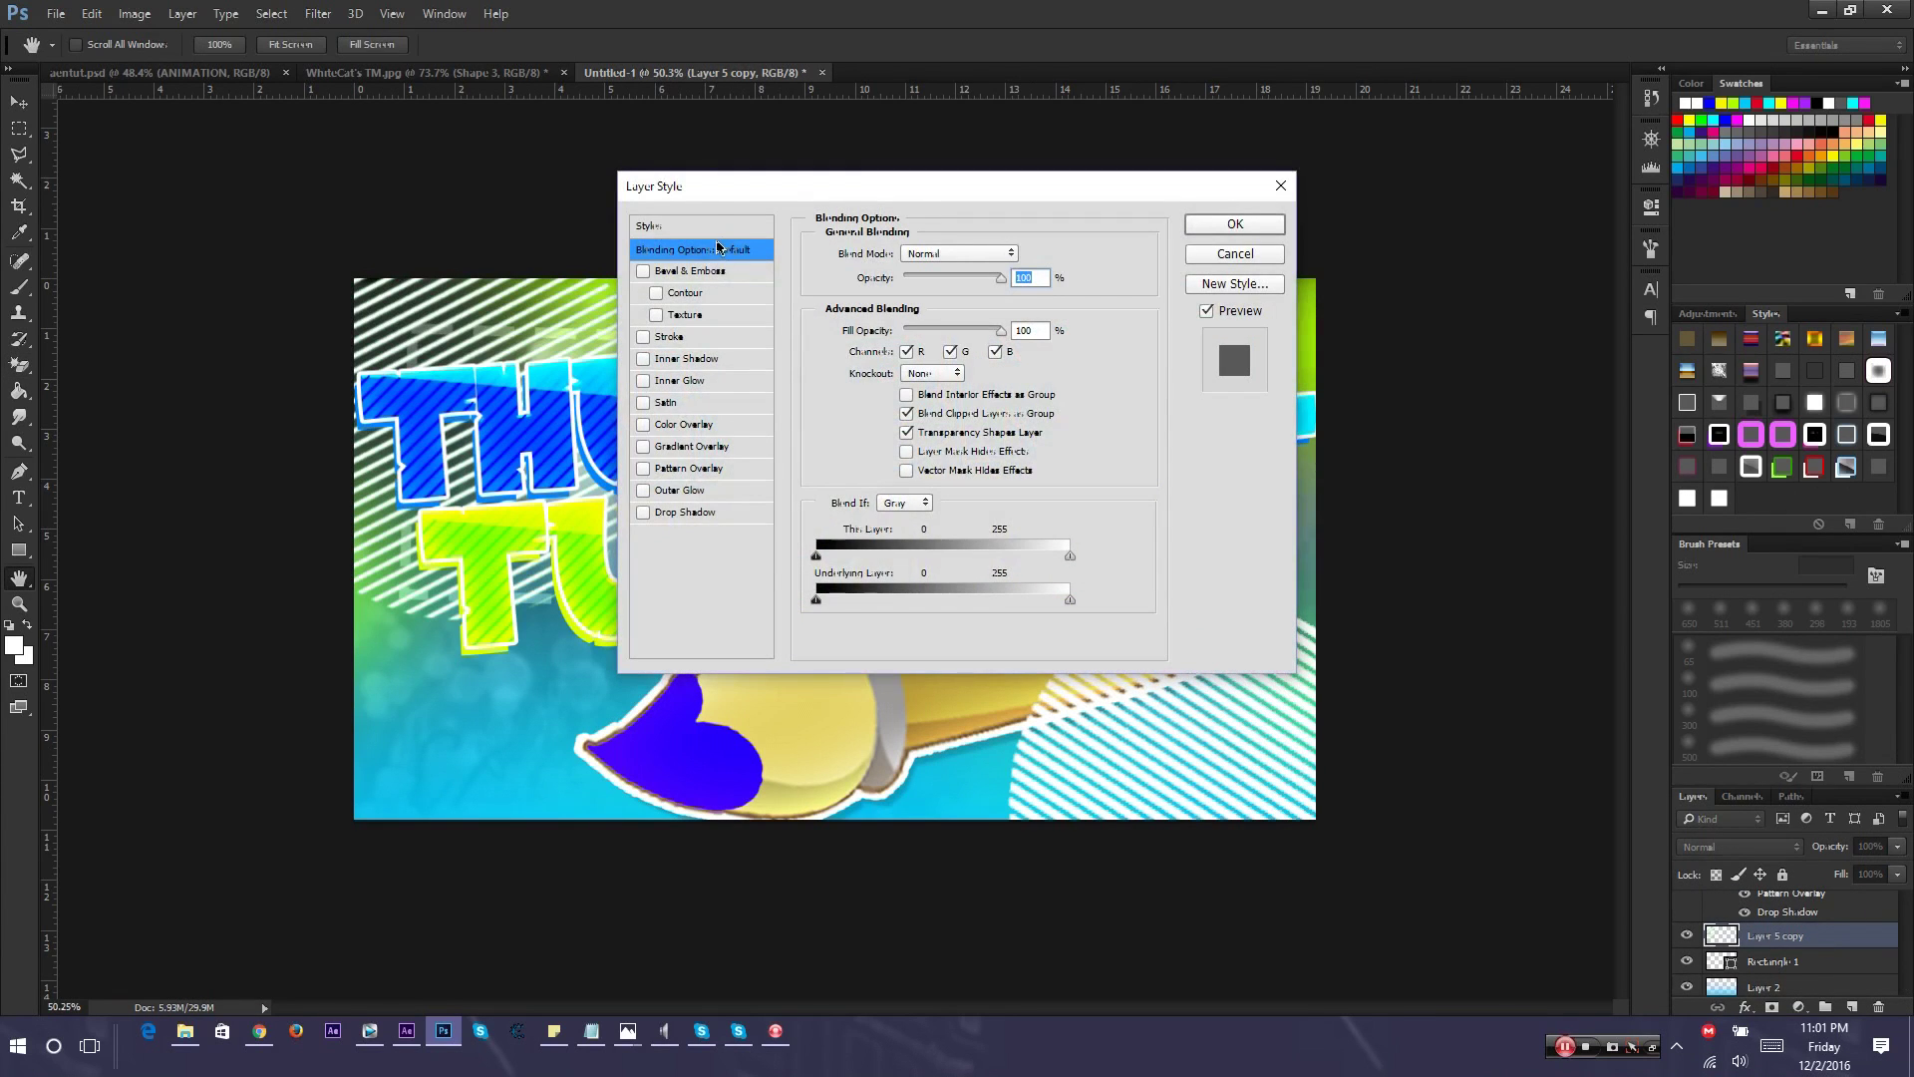
pyautogui.click(702, 227)
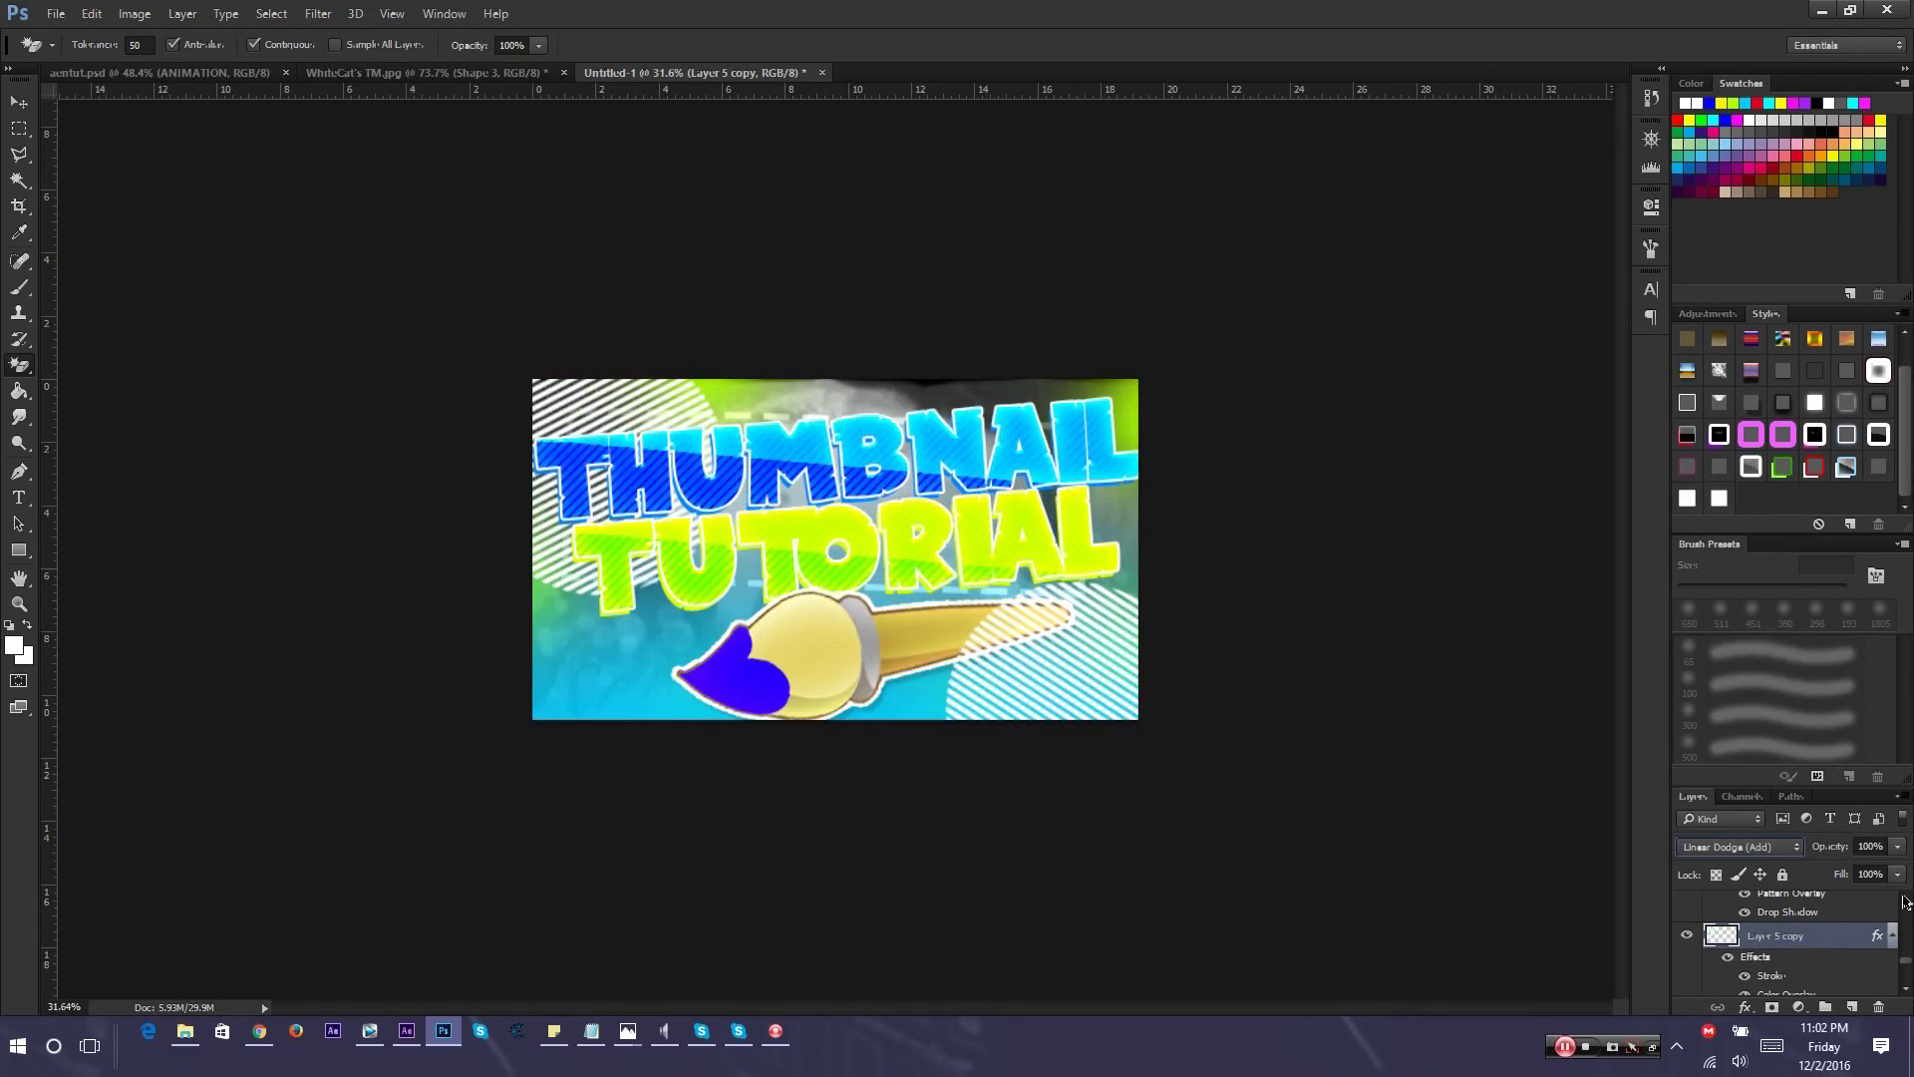
pyautogui.scroll(3, 1906, 906)
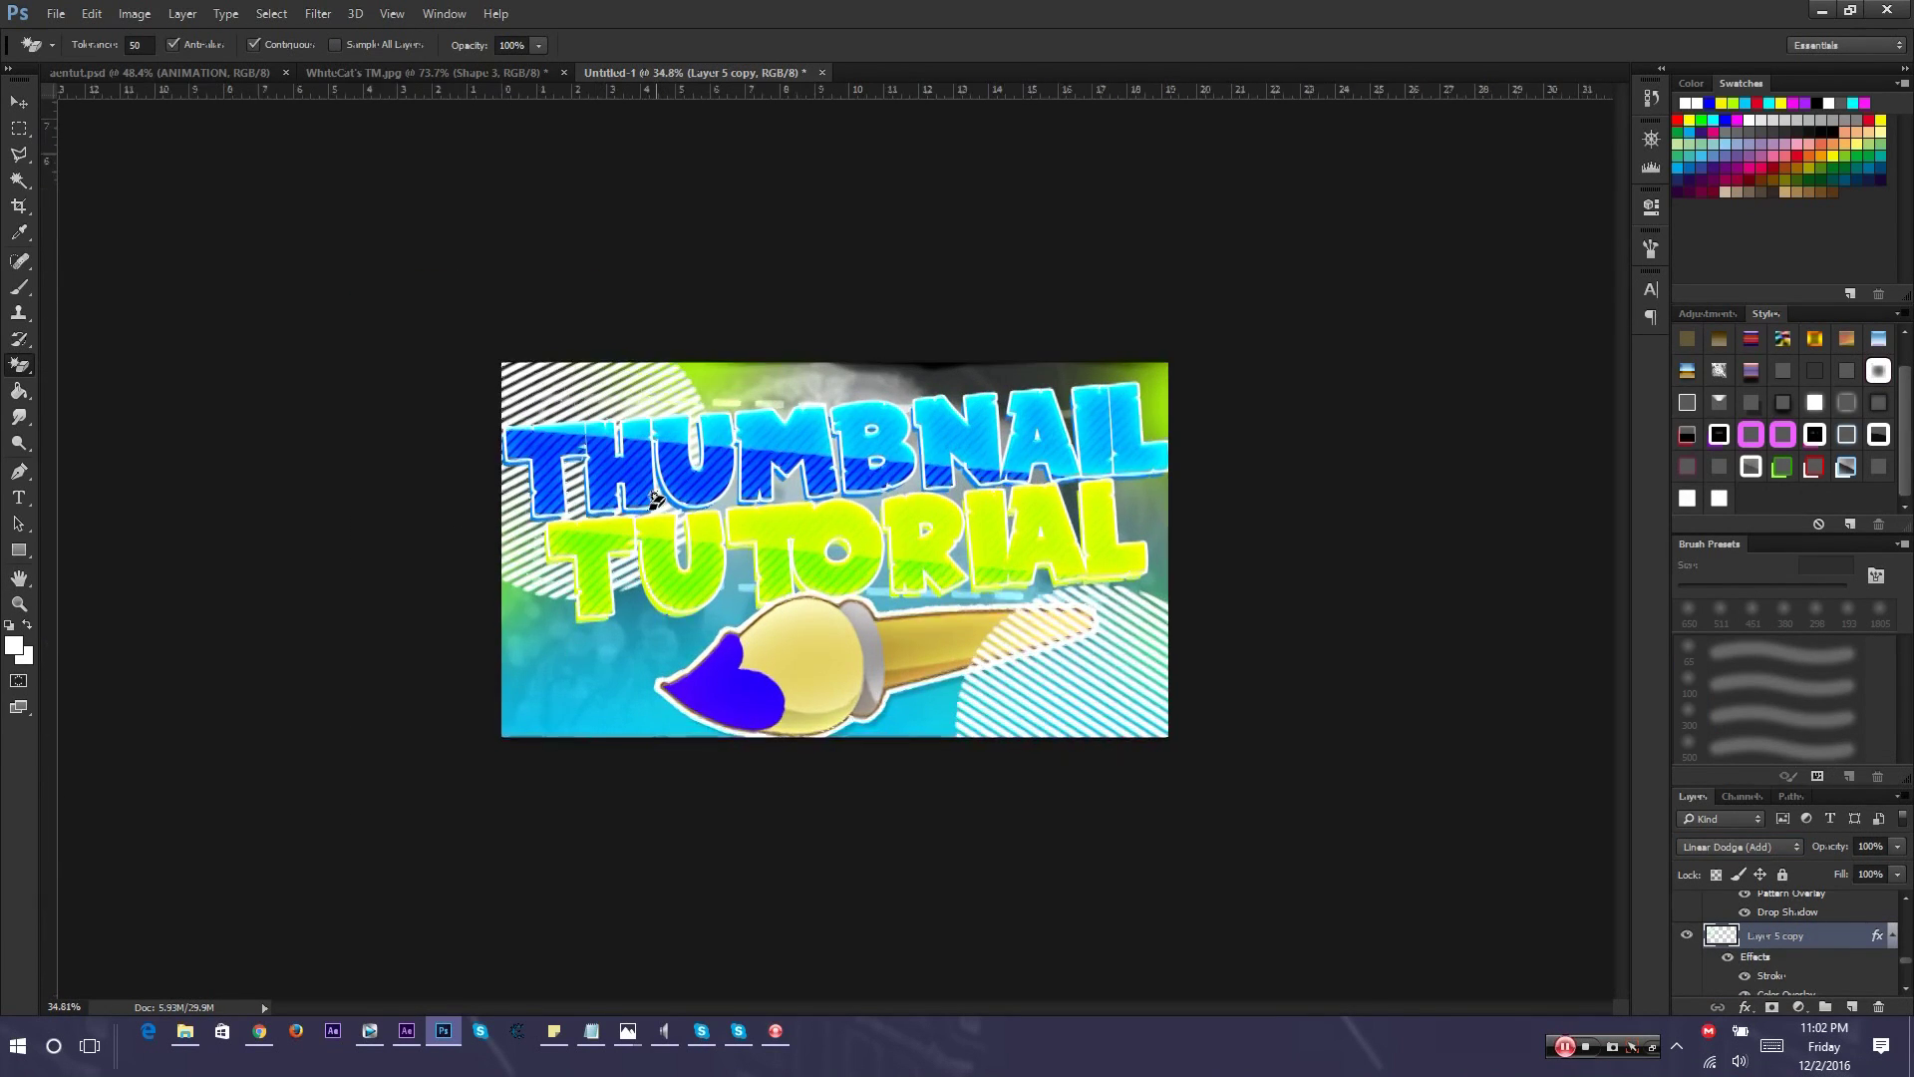
# Rasterize the layer styles of the striped circles and set Layer 5 to Linear Dodge (Add) with 36% fill
pyautogui.rightClick(1839, 935)
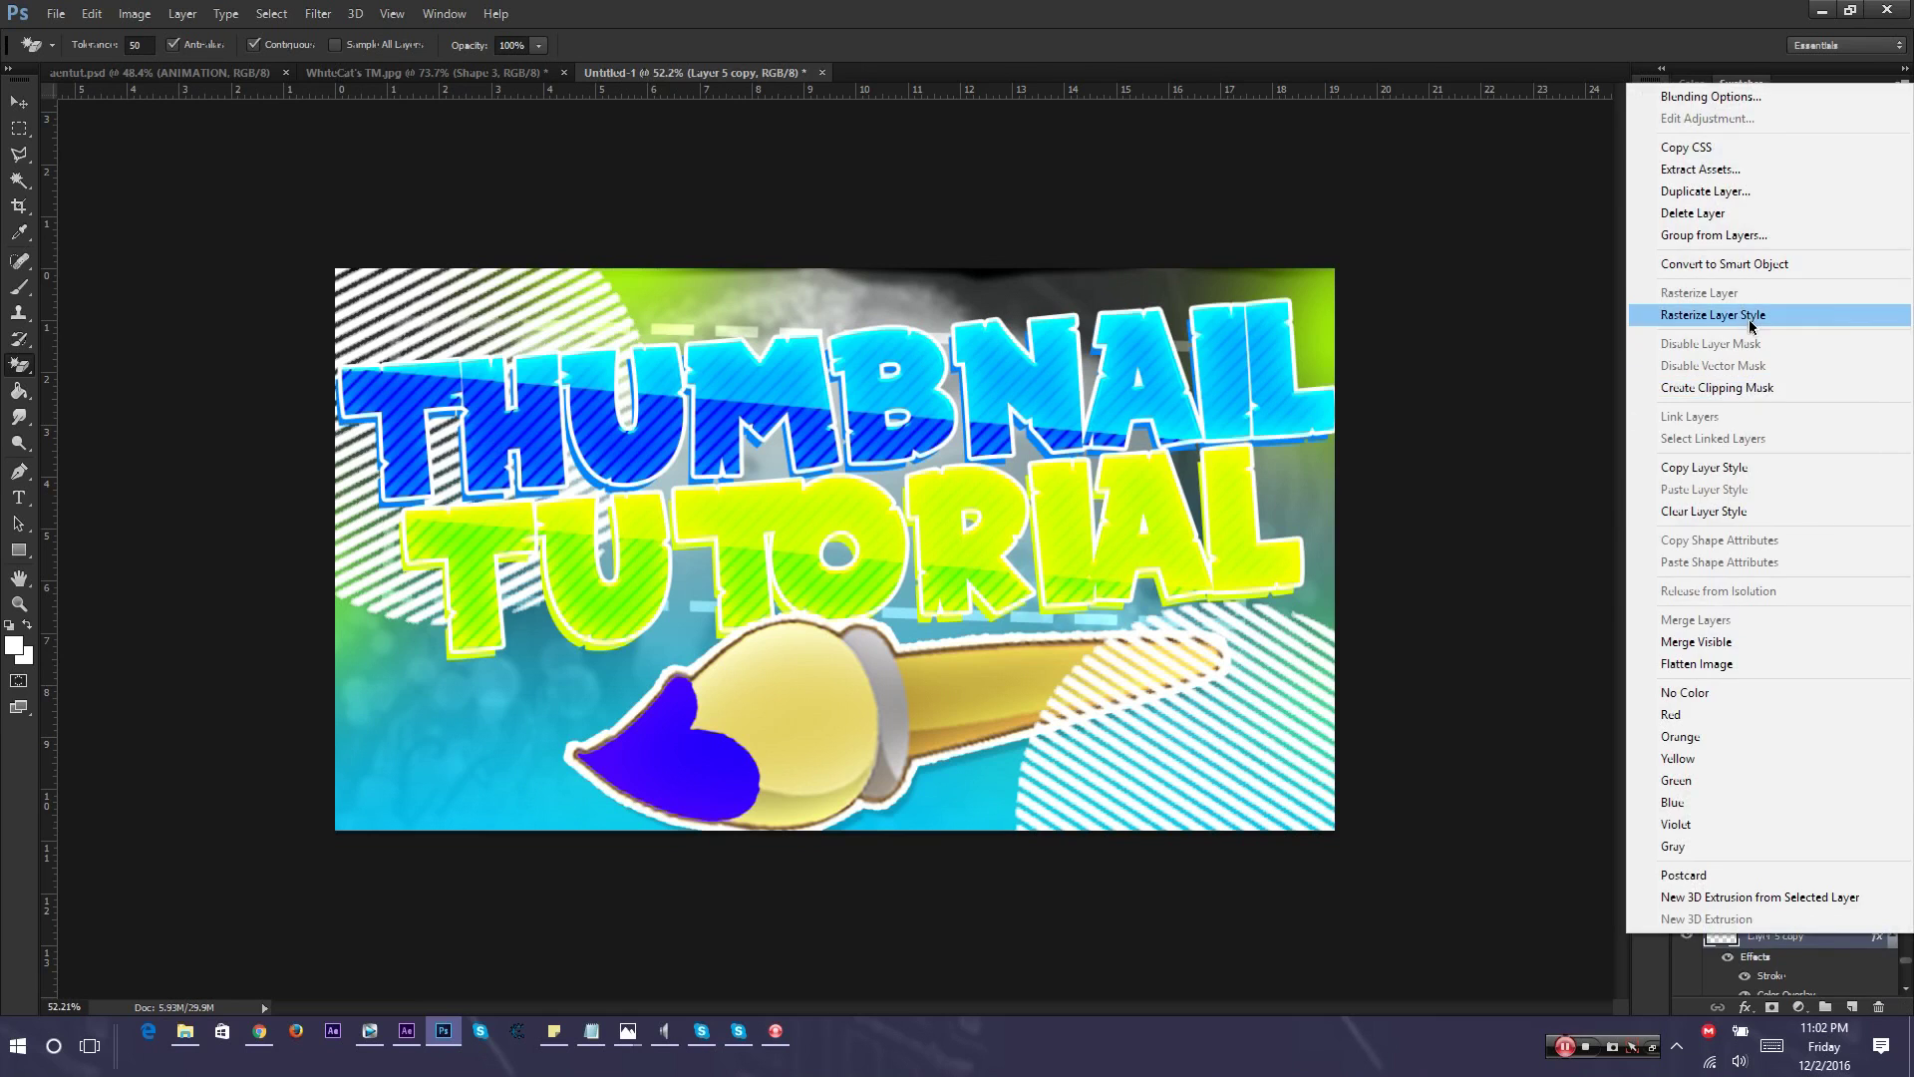
pyautogui.click(1713, 314)
pyautogui.click(1775, 846)
pyautogui.click(1780, 590)
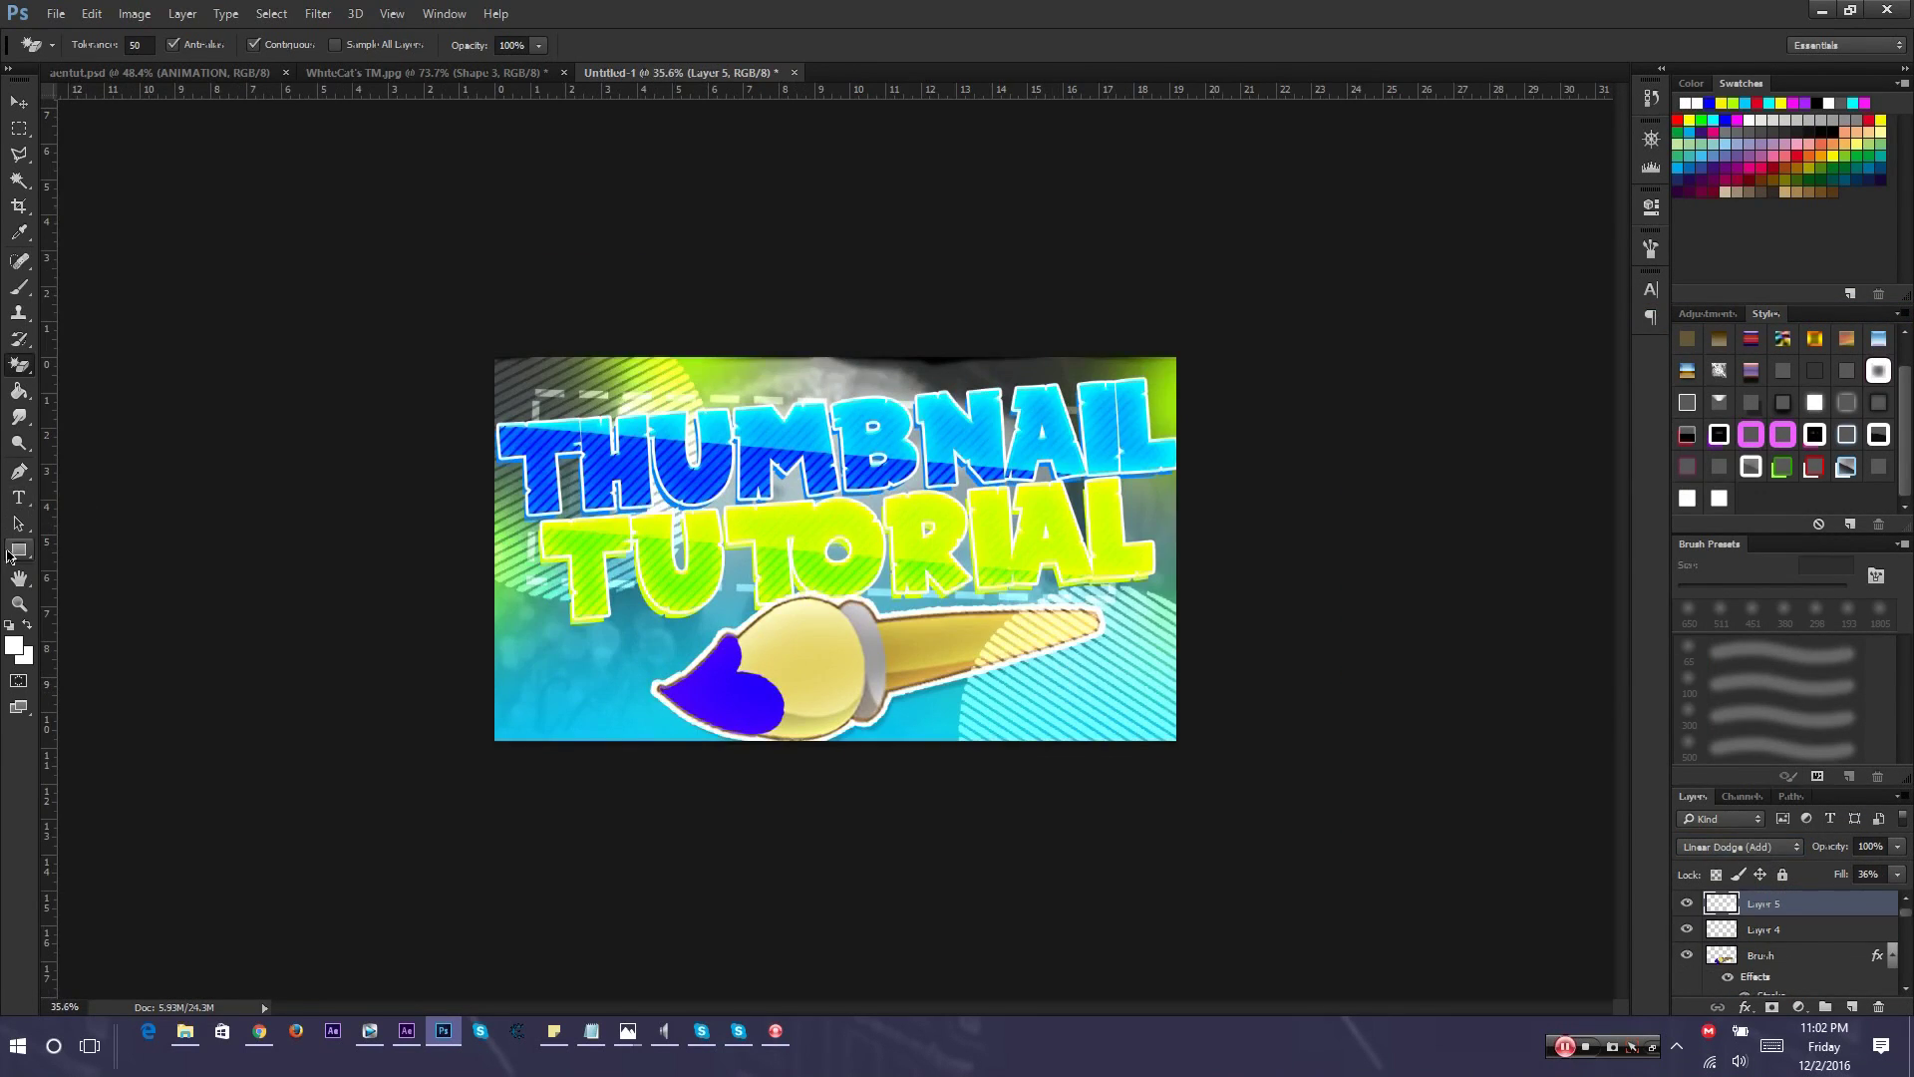
# Load the Shapes set for the Custom Shape tool and choose the solid five-pointed star
pyautogui.rightClick(15, 561)
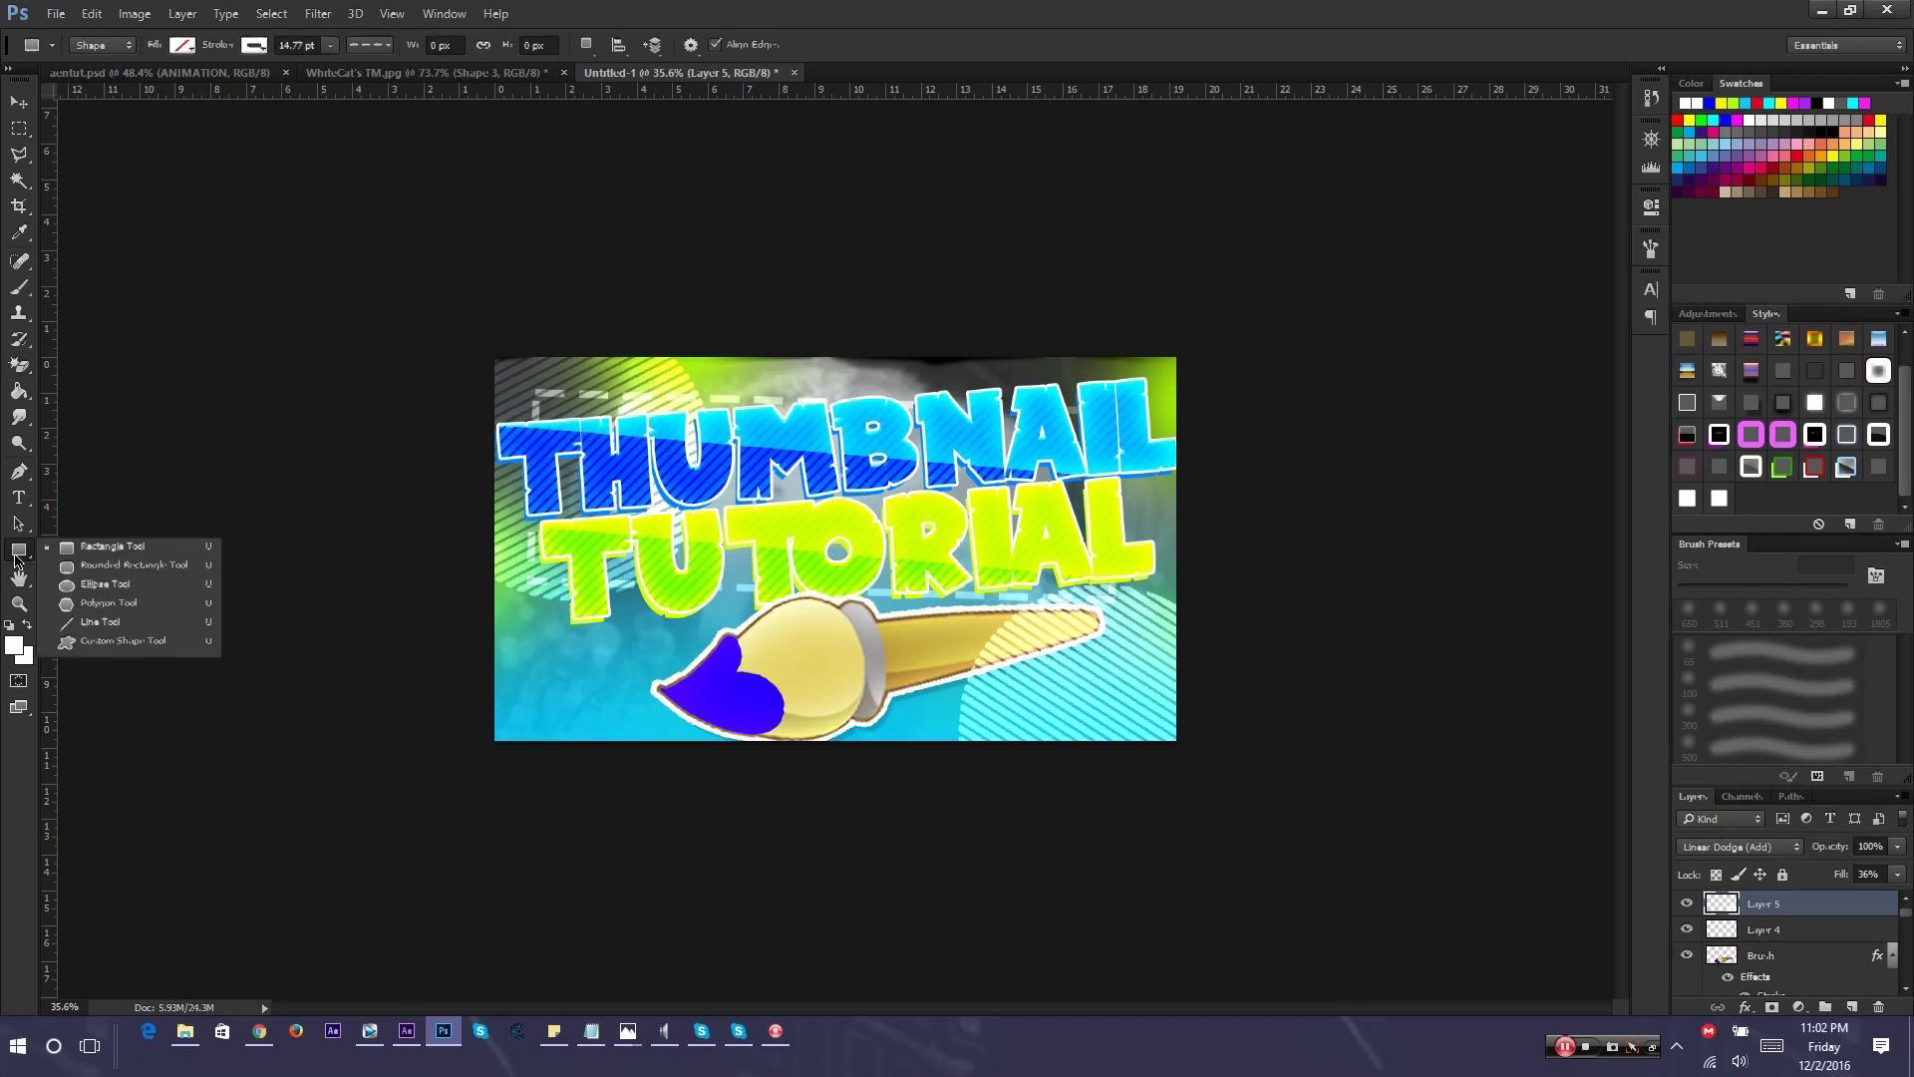
pyautogui.click(100, 646)
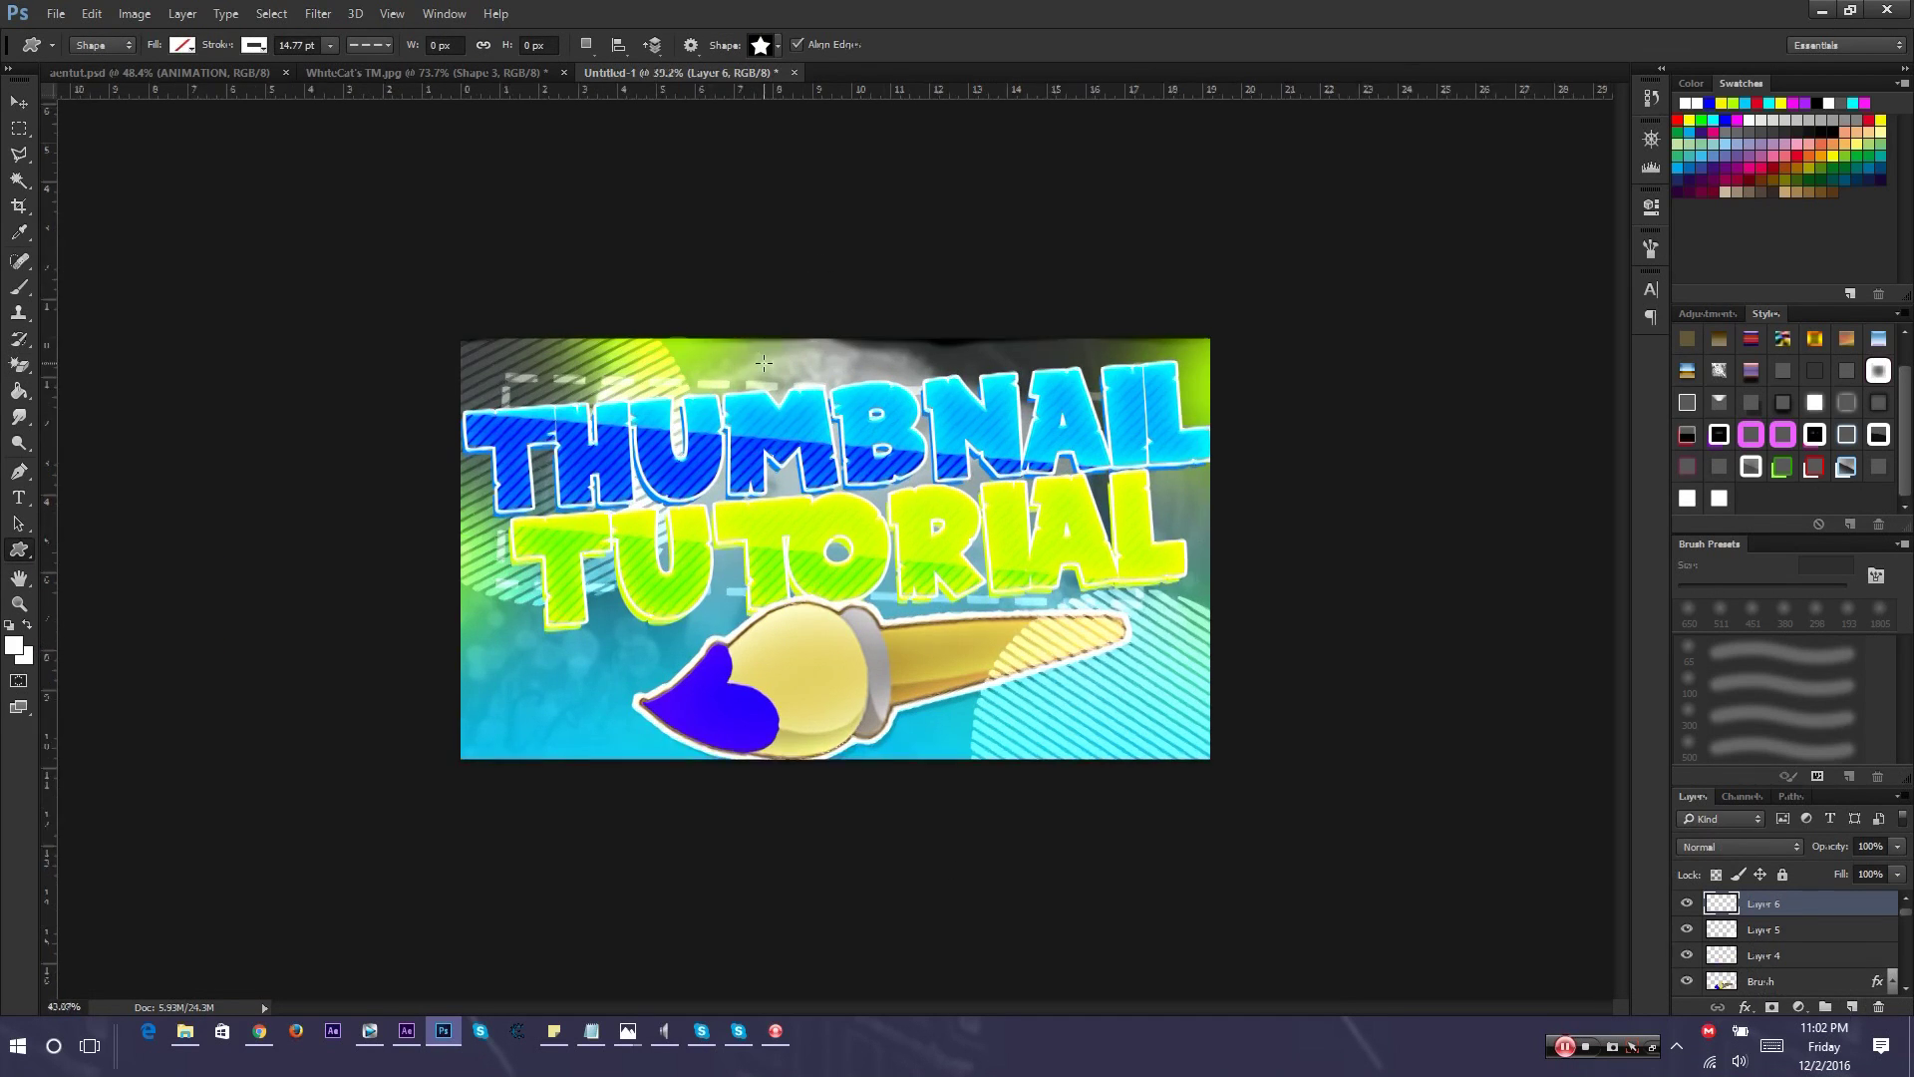
pyautogui.scroll(3, 836, 548)
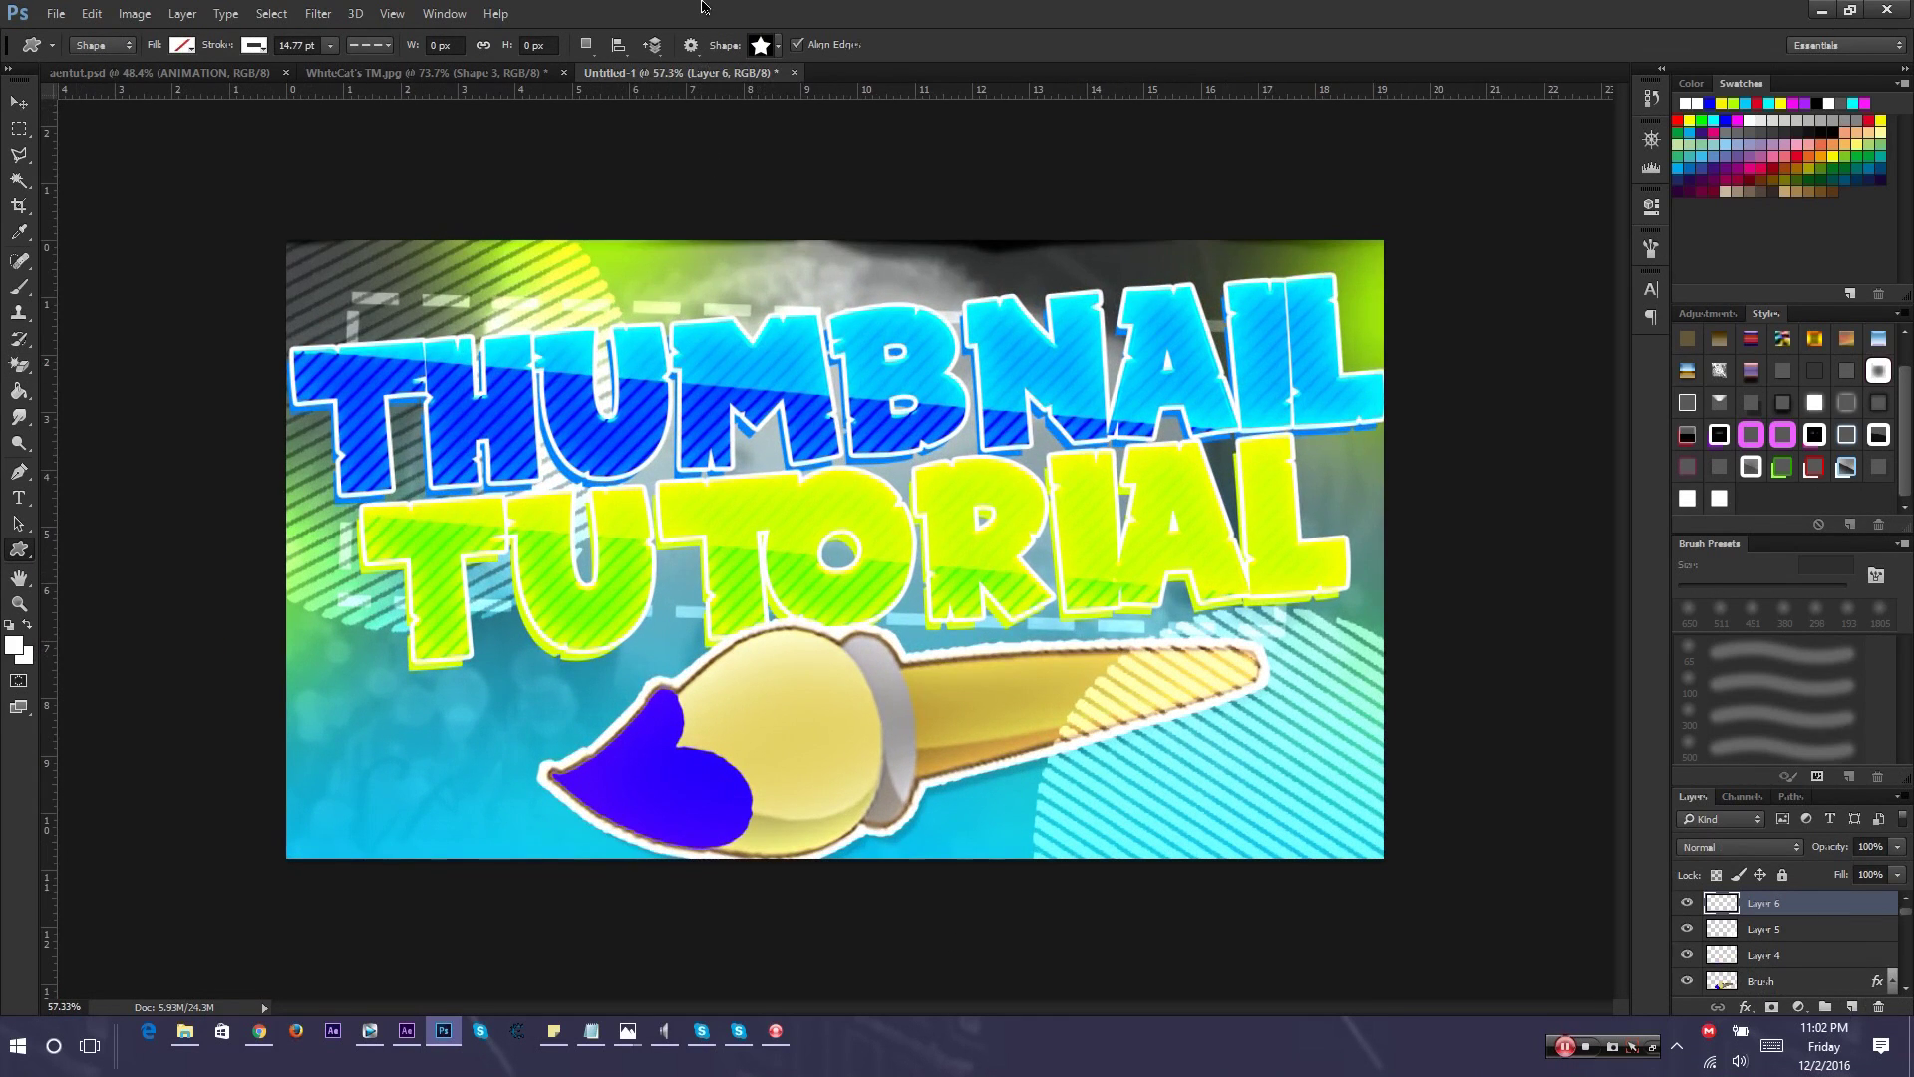
pyautogui.click(760, 45)
pyautogui.click(873, 81)
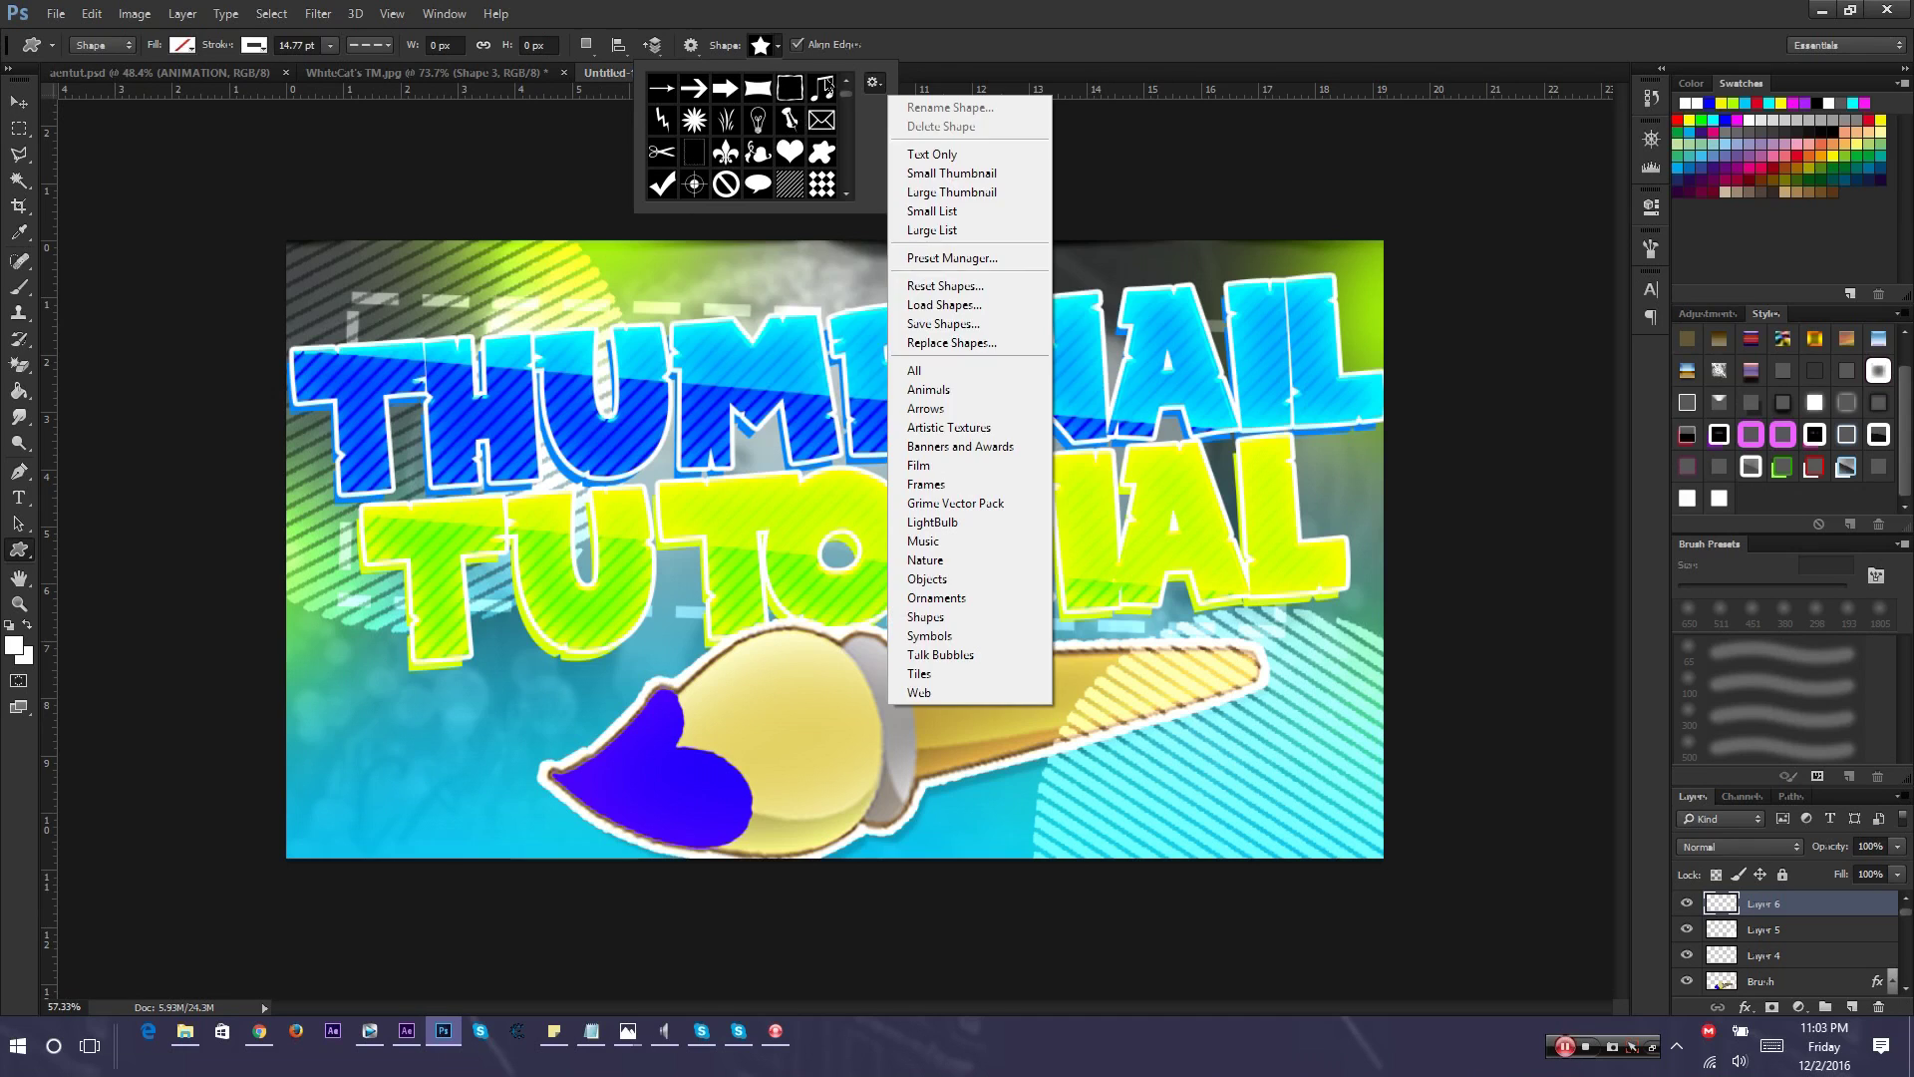
pyautogui.click(928, 619)
pyautogui.click(1004, 388)
pyautogui.scroll(-5, 798, 158)
pyautogui.scroll(1, 798, 158)
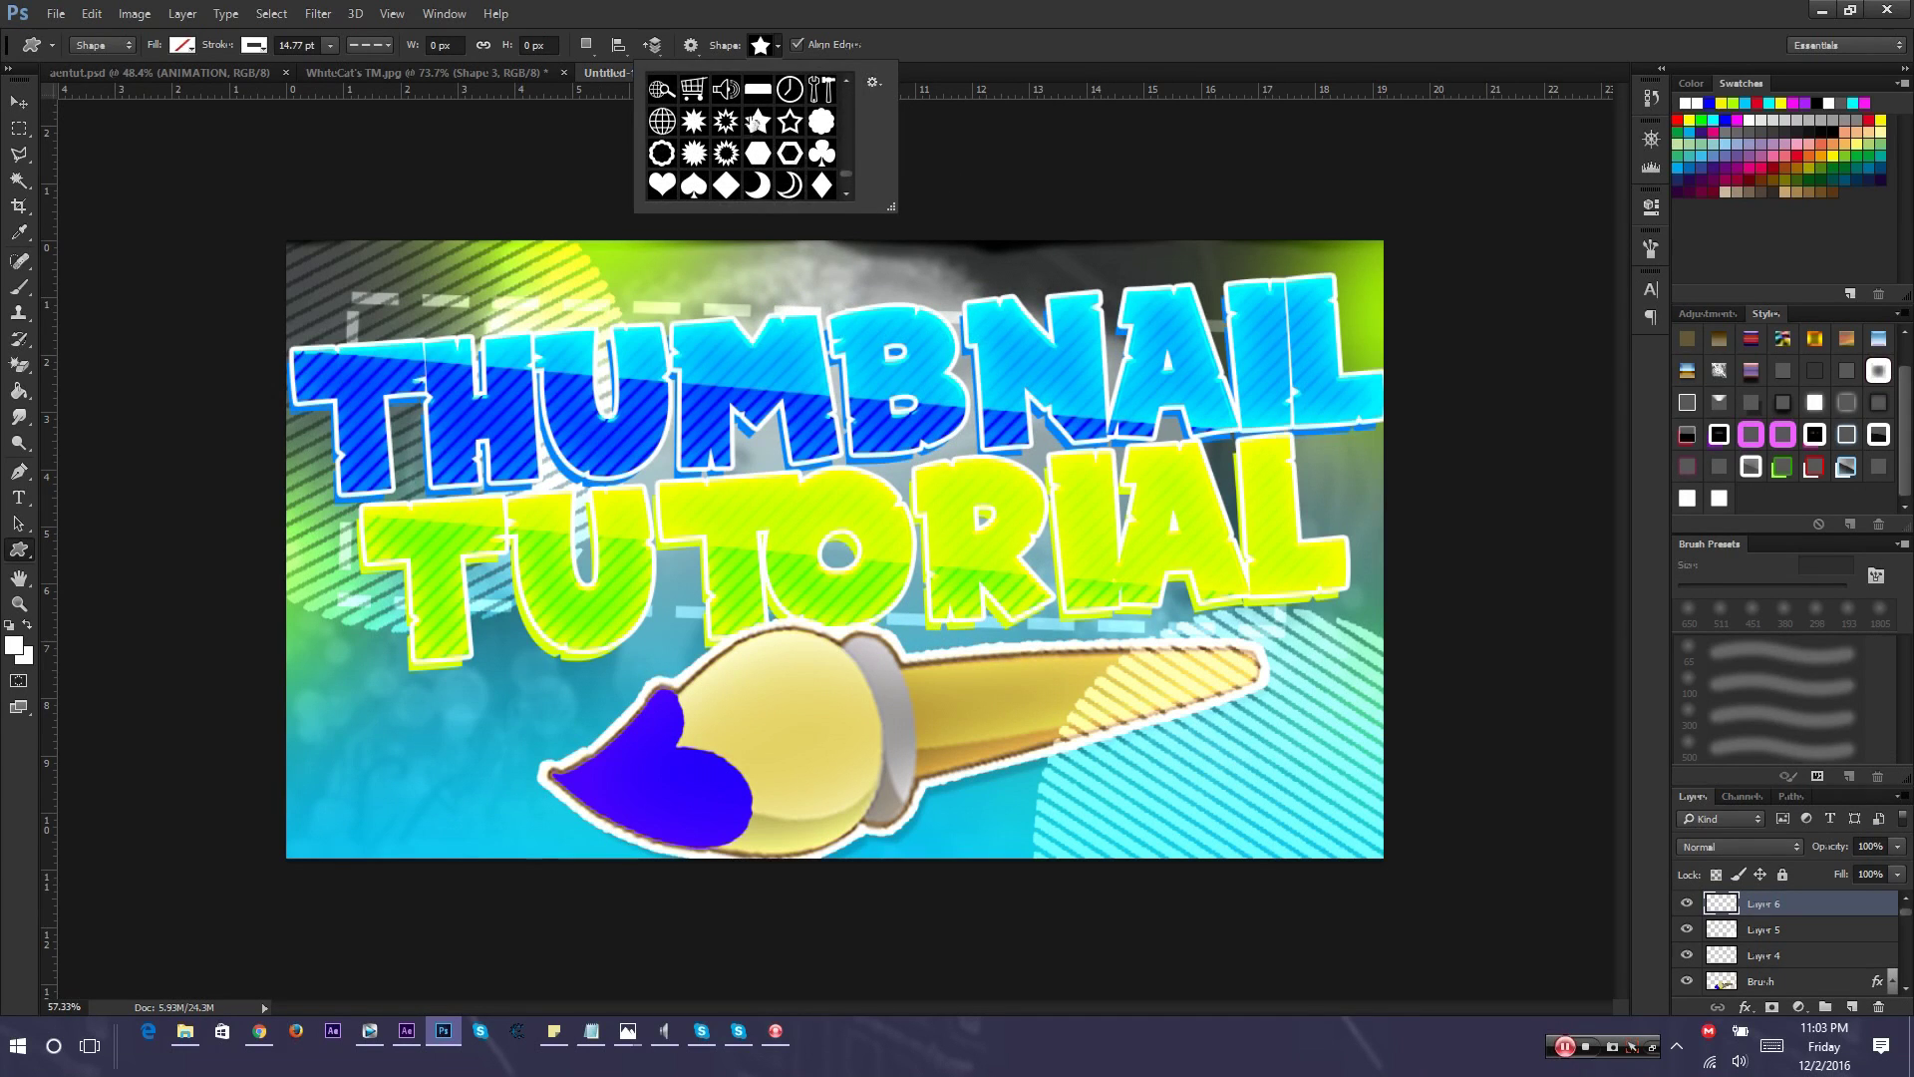
pyautogui.click(754, 121)
# Draw a star beside the brush tip in the canvas's lower-left corner, give it a solid outline, and enlarge it
pyautogui.moveTo(326, 678); pyautogui.dragTo(531, 855)
pyautogui.click(366, 45)
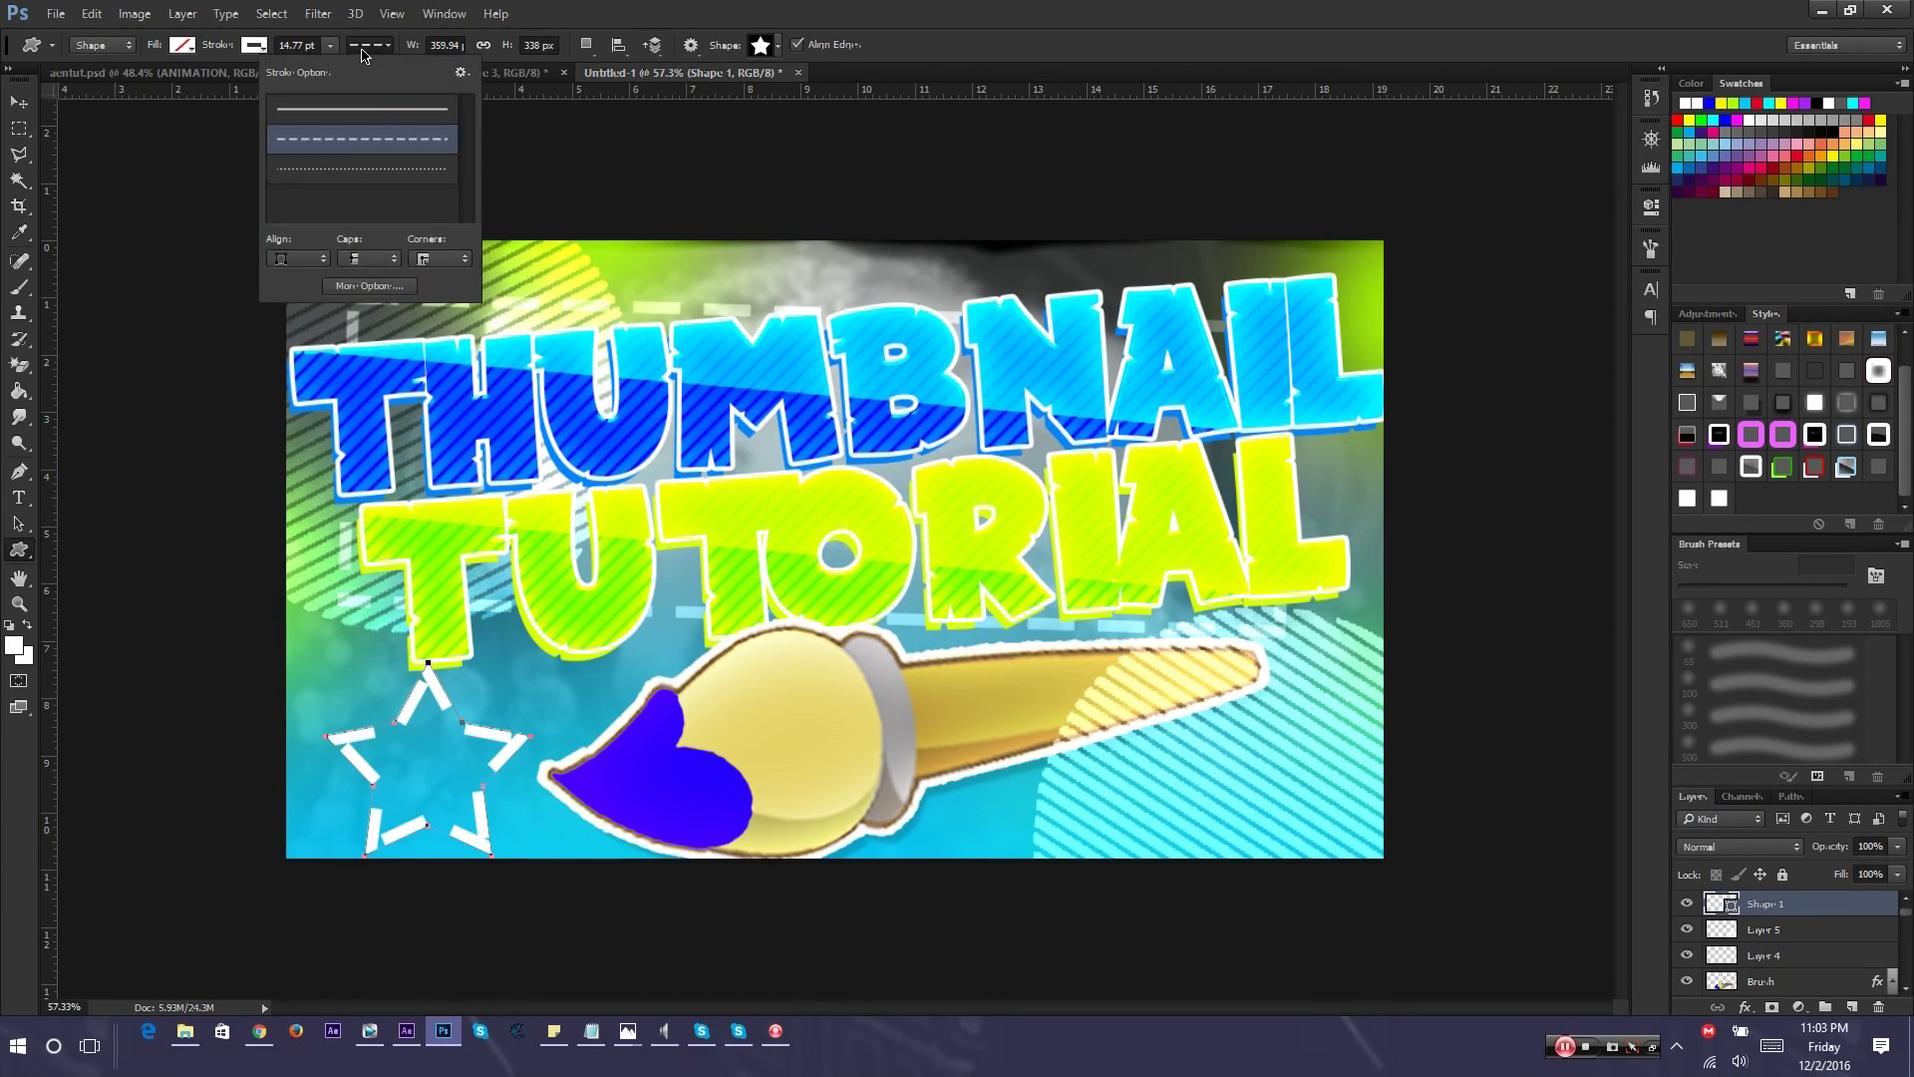
pyautogui.click(375, 109)
pyautogui.hotkey('ctrl', 't')
pyautogui.moveTo(533, 662); pyautogui.dragTo(619, 578)
pyautogui.press('Return')
pyautogui.hotkey('ctrl', '-')
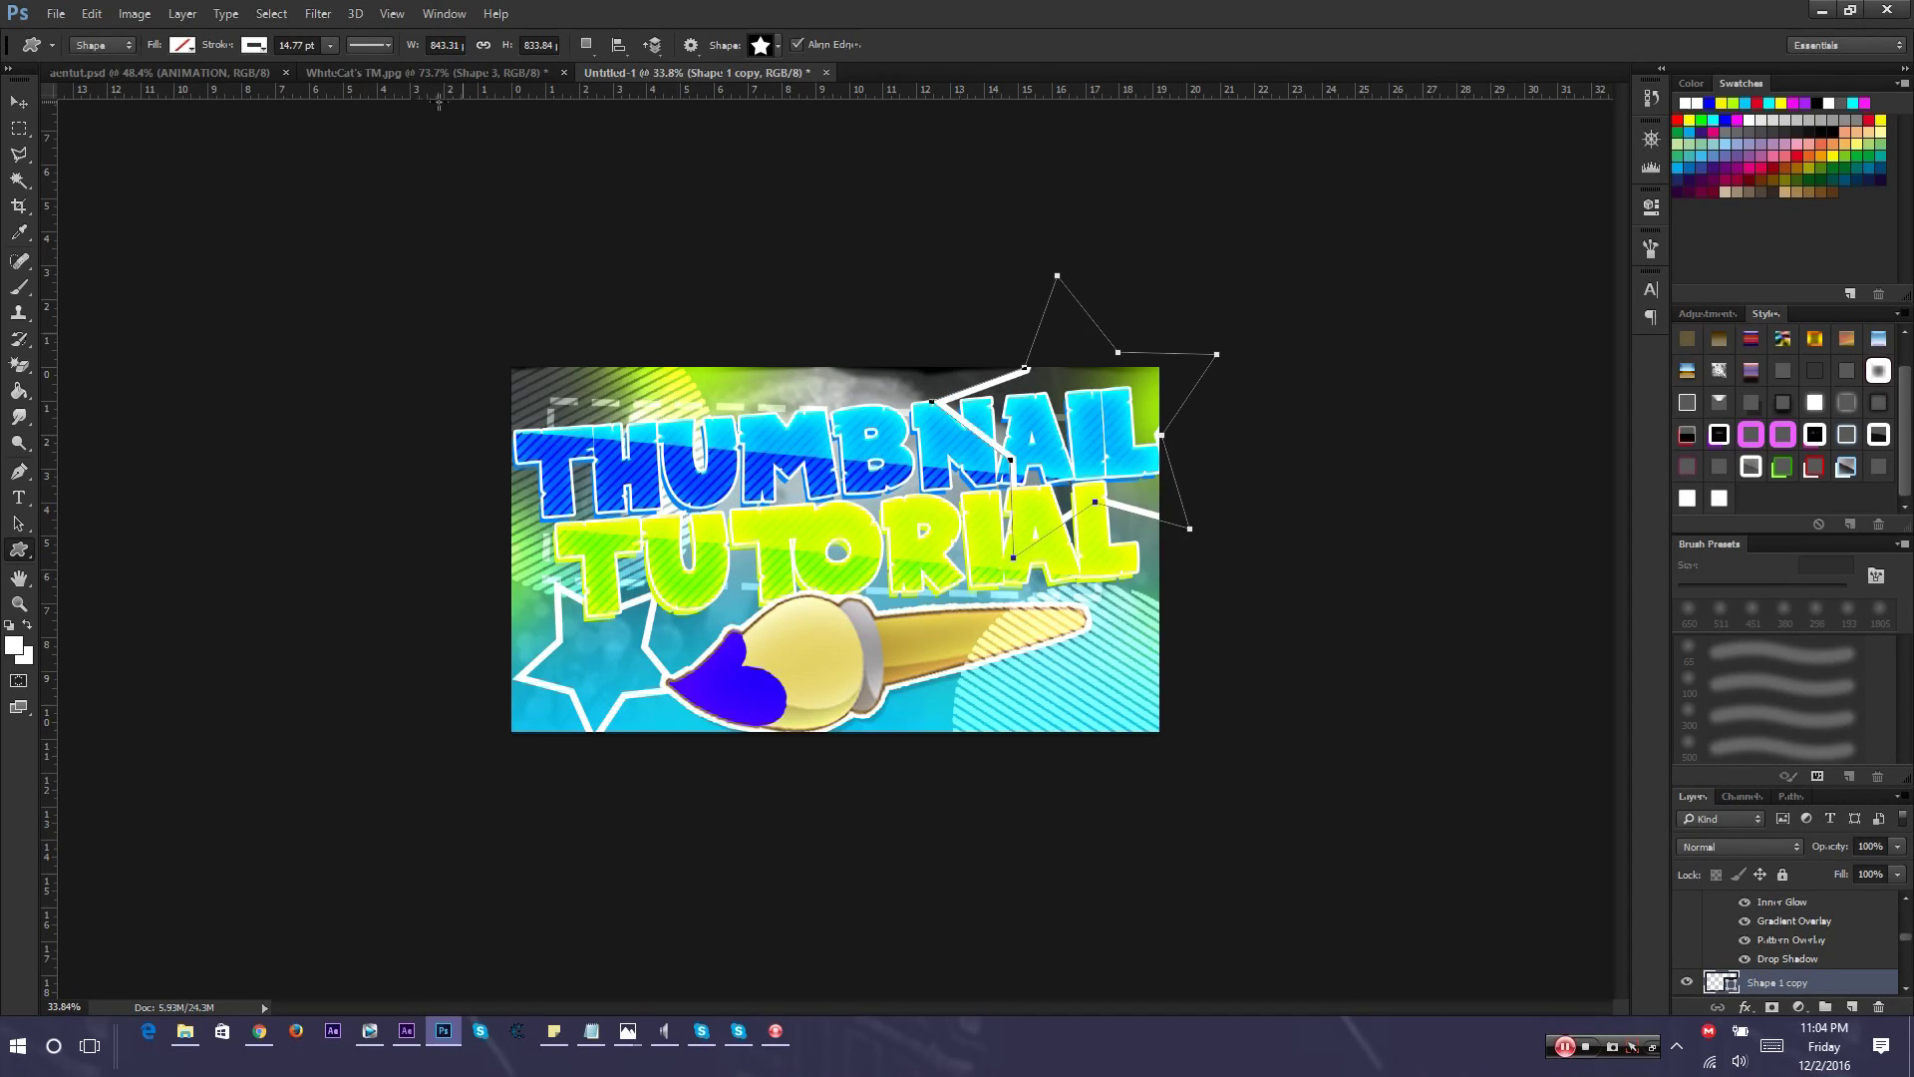
# Give the star copy in the canvas's upper-right corner a white fill and no stroke
pyautogui.click(188, 46)
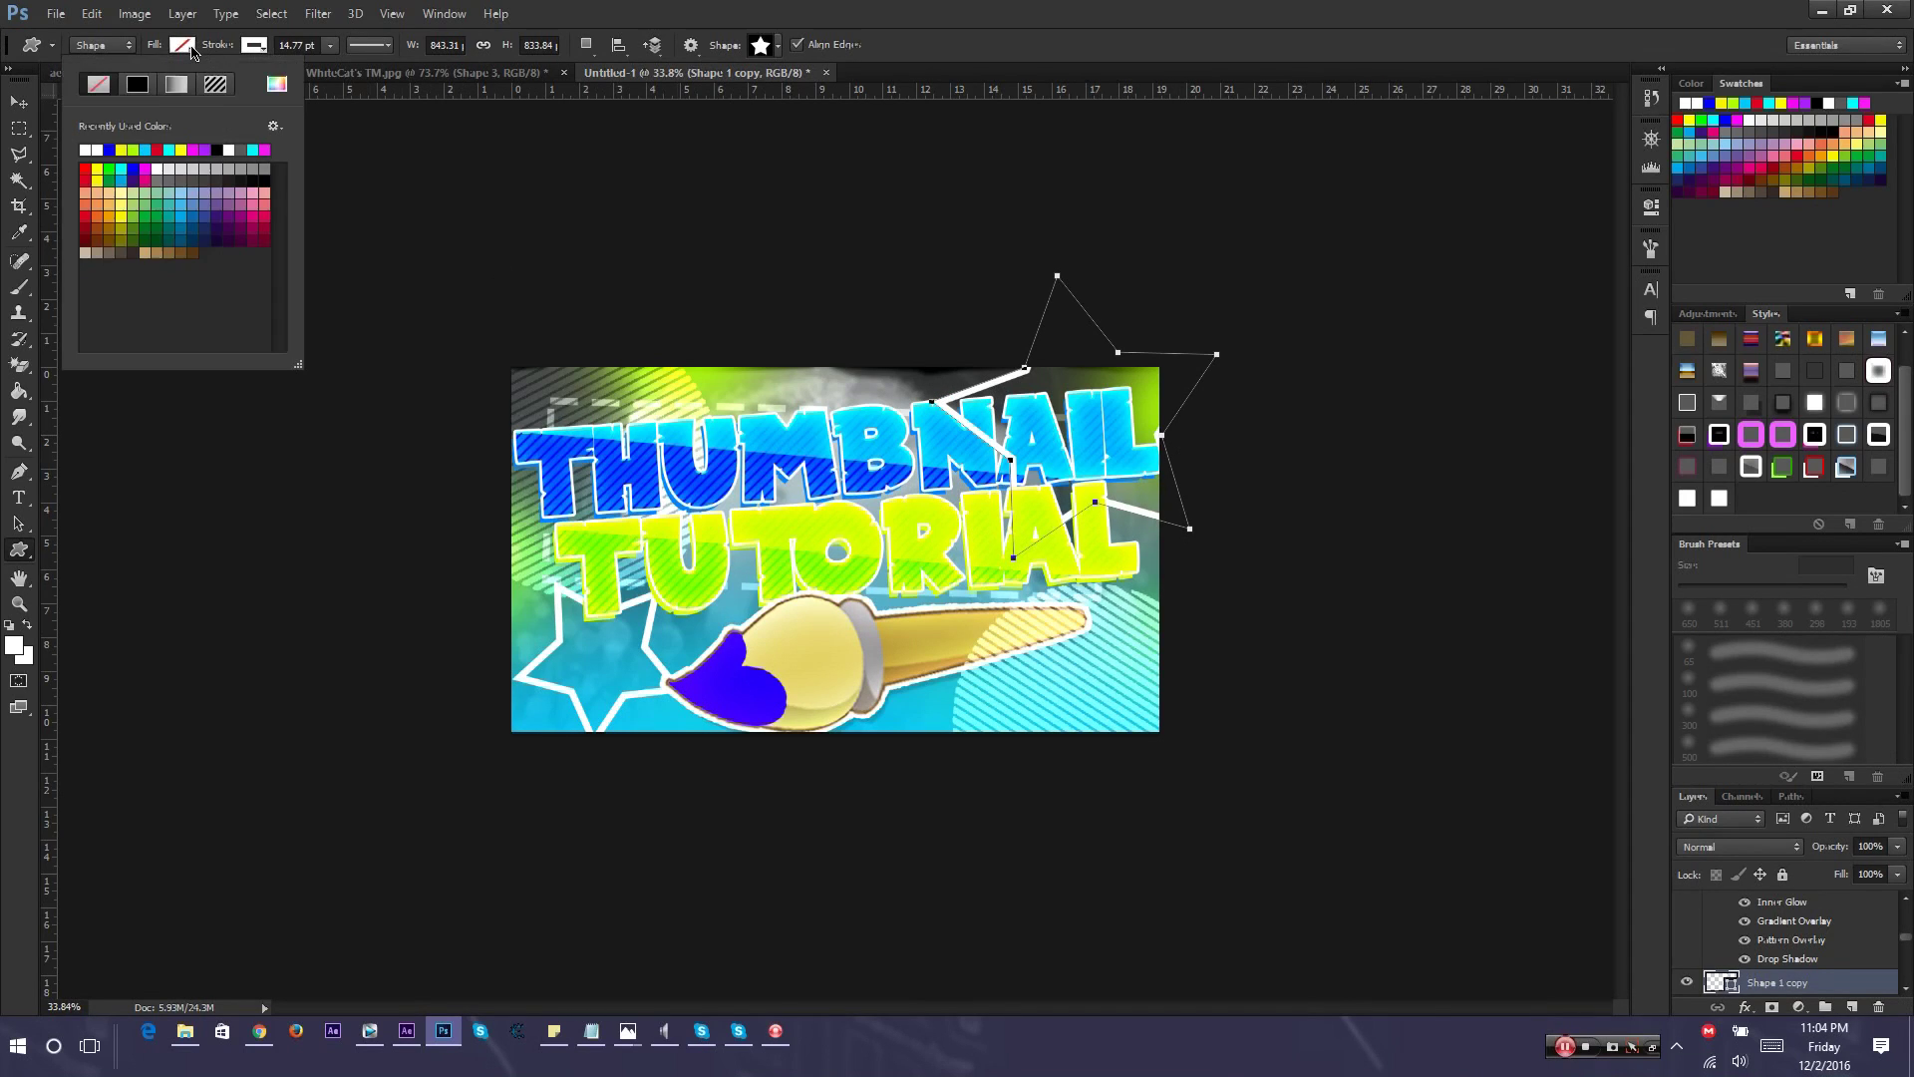
pyautogui.click(85, 150)
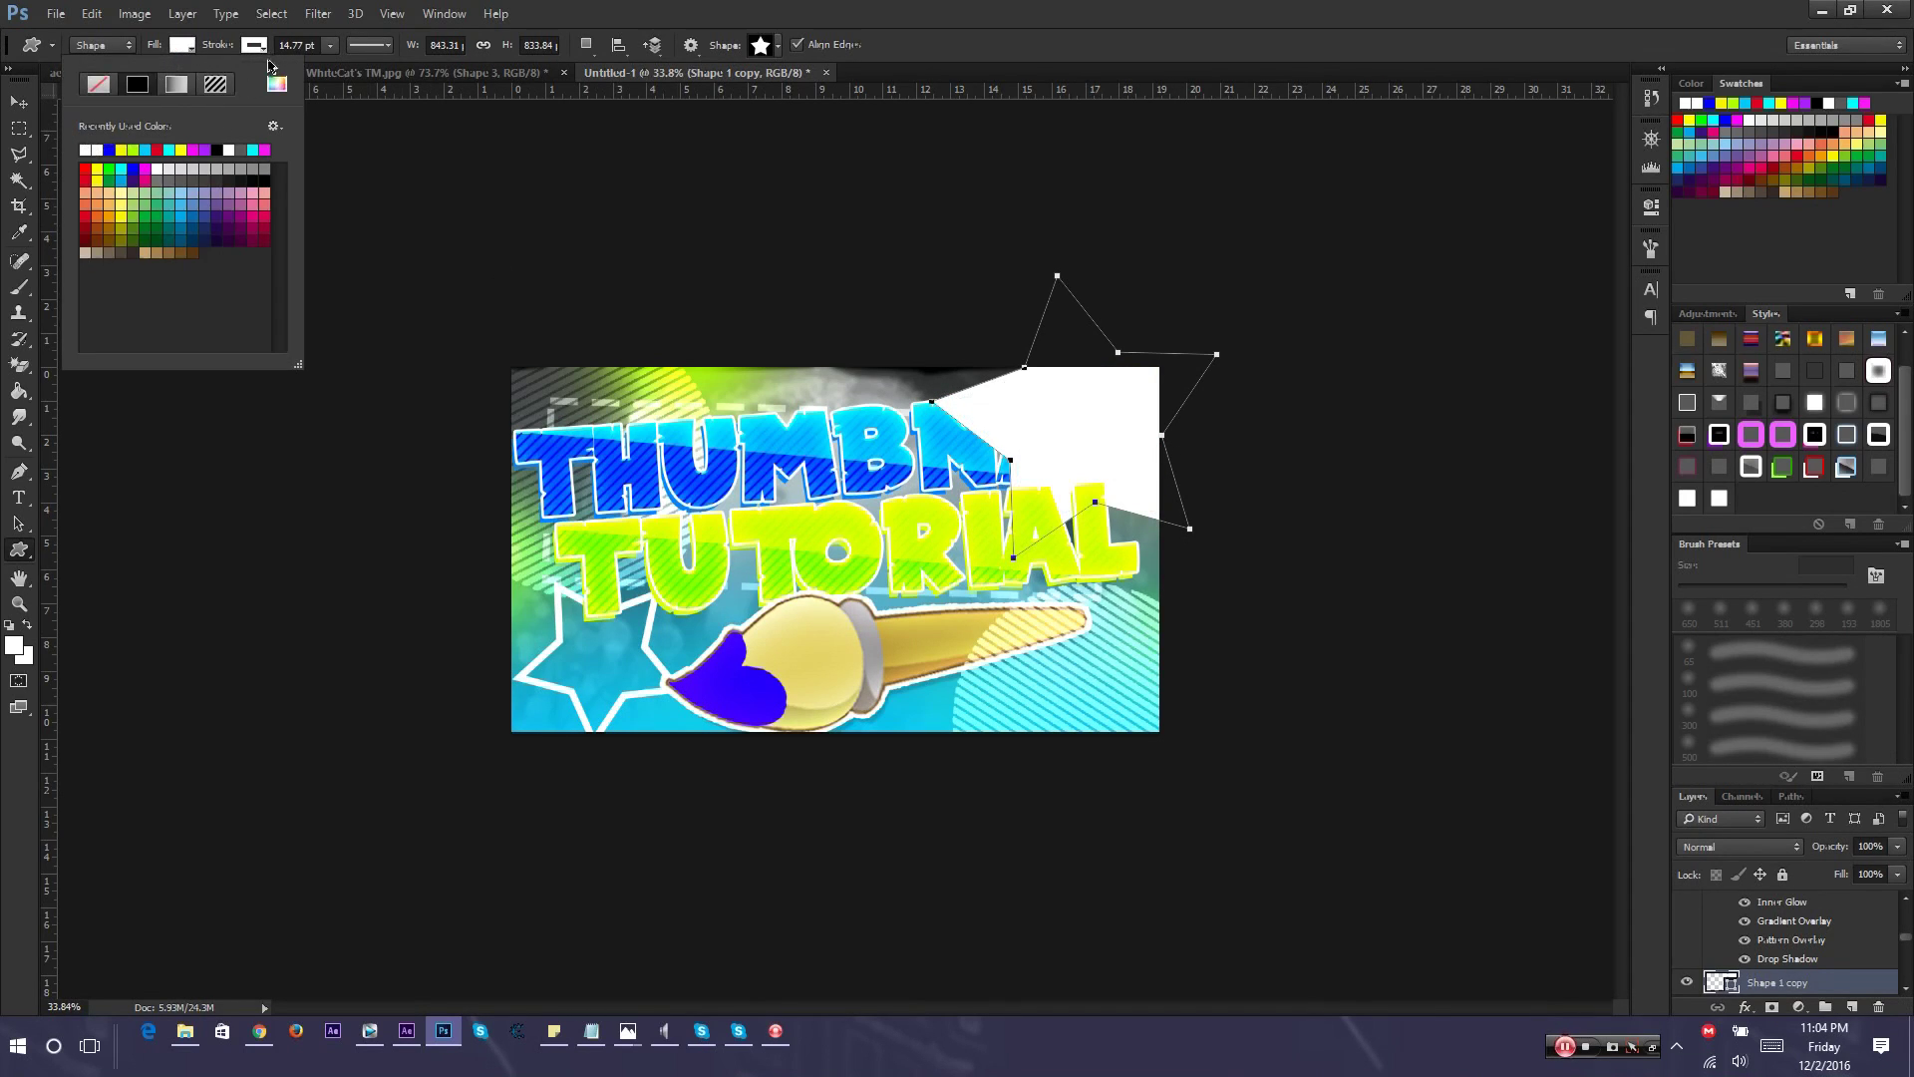
pyautogui.click(263, 52)
pyautogui.click(169, 85)
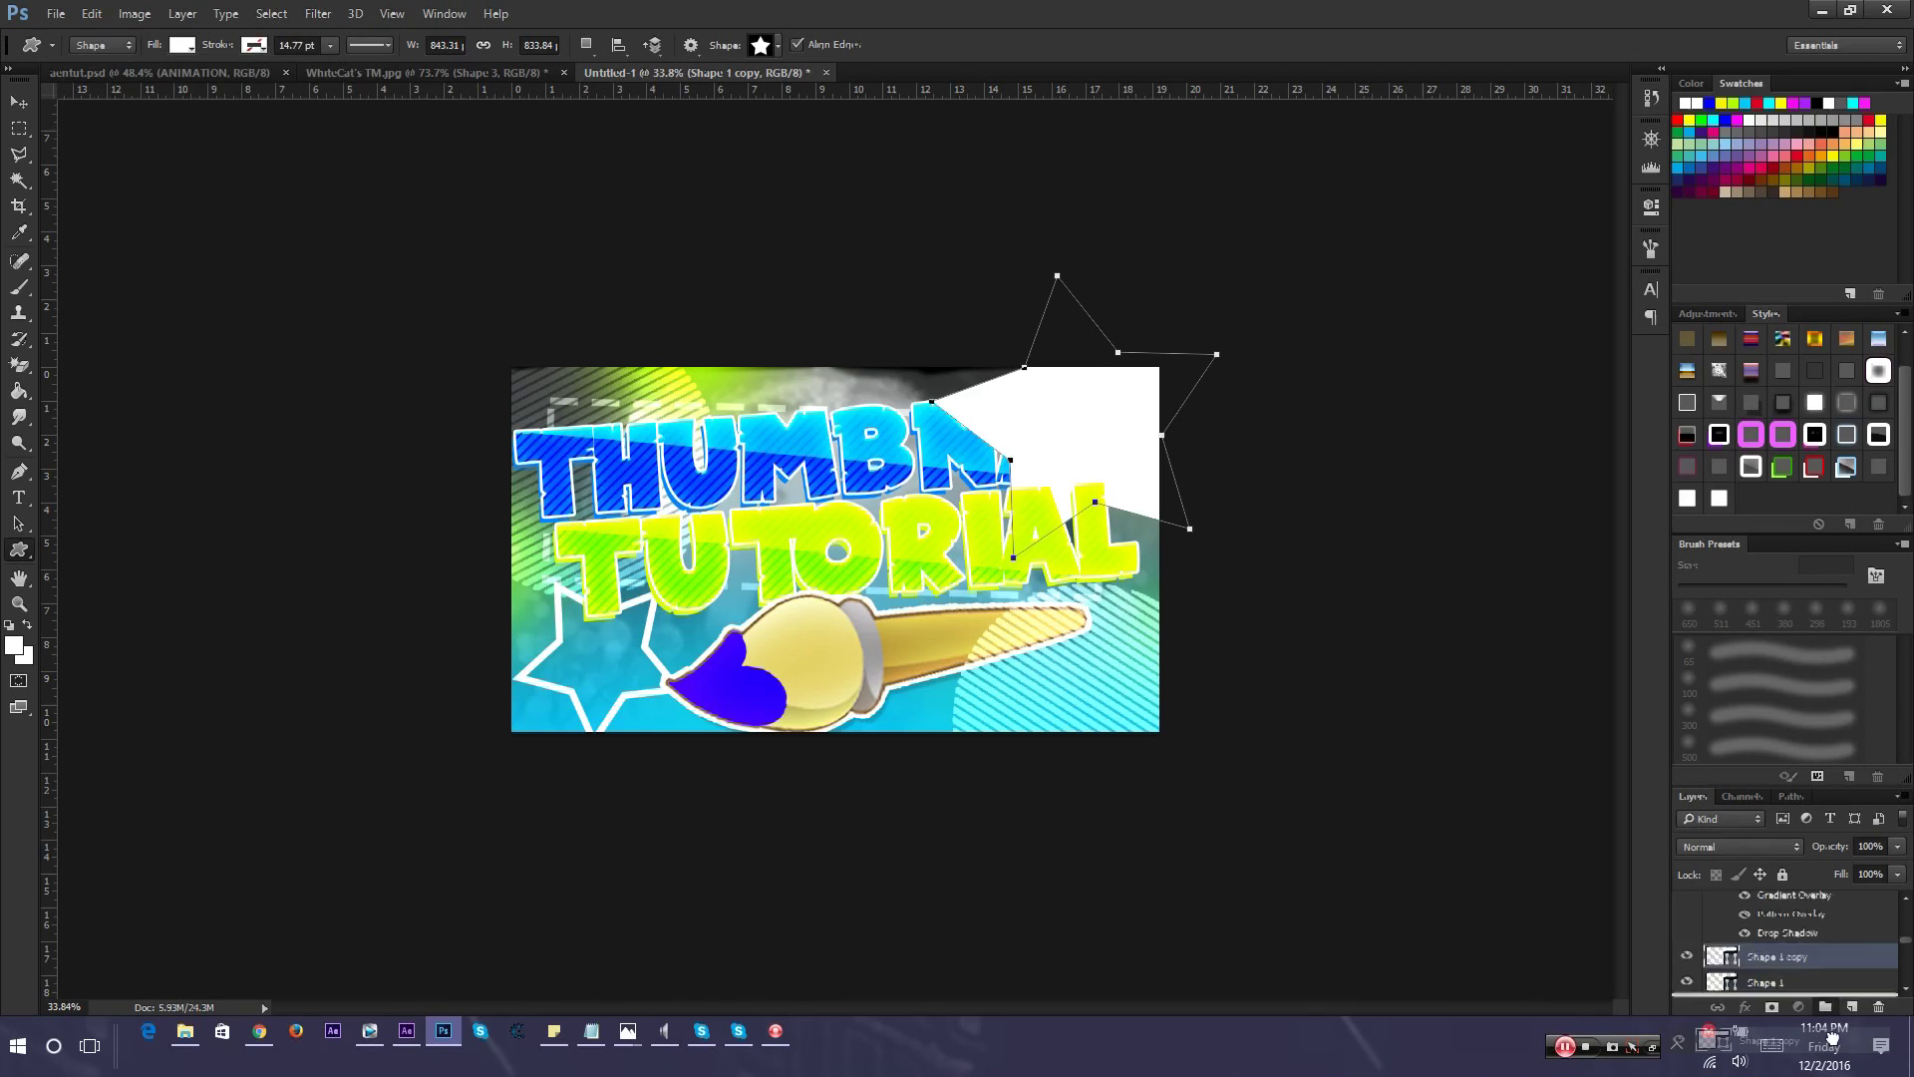
# Move Shape 1 copy directly above Layer 2 and set it to Linear Dodge (Add) with 60% fill
pyautogui.moveTo(1833, 1039); pyautogui.dragTo(1827, 925)
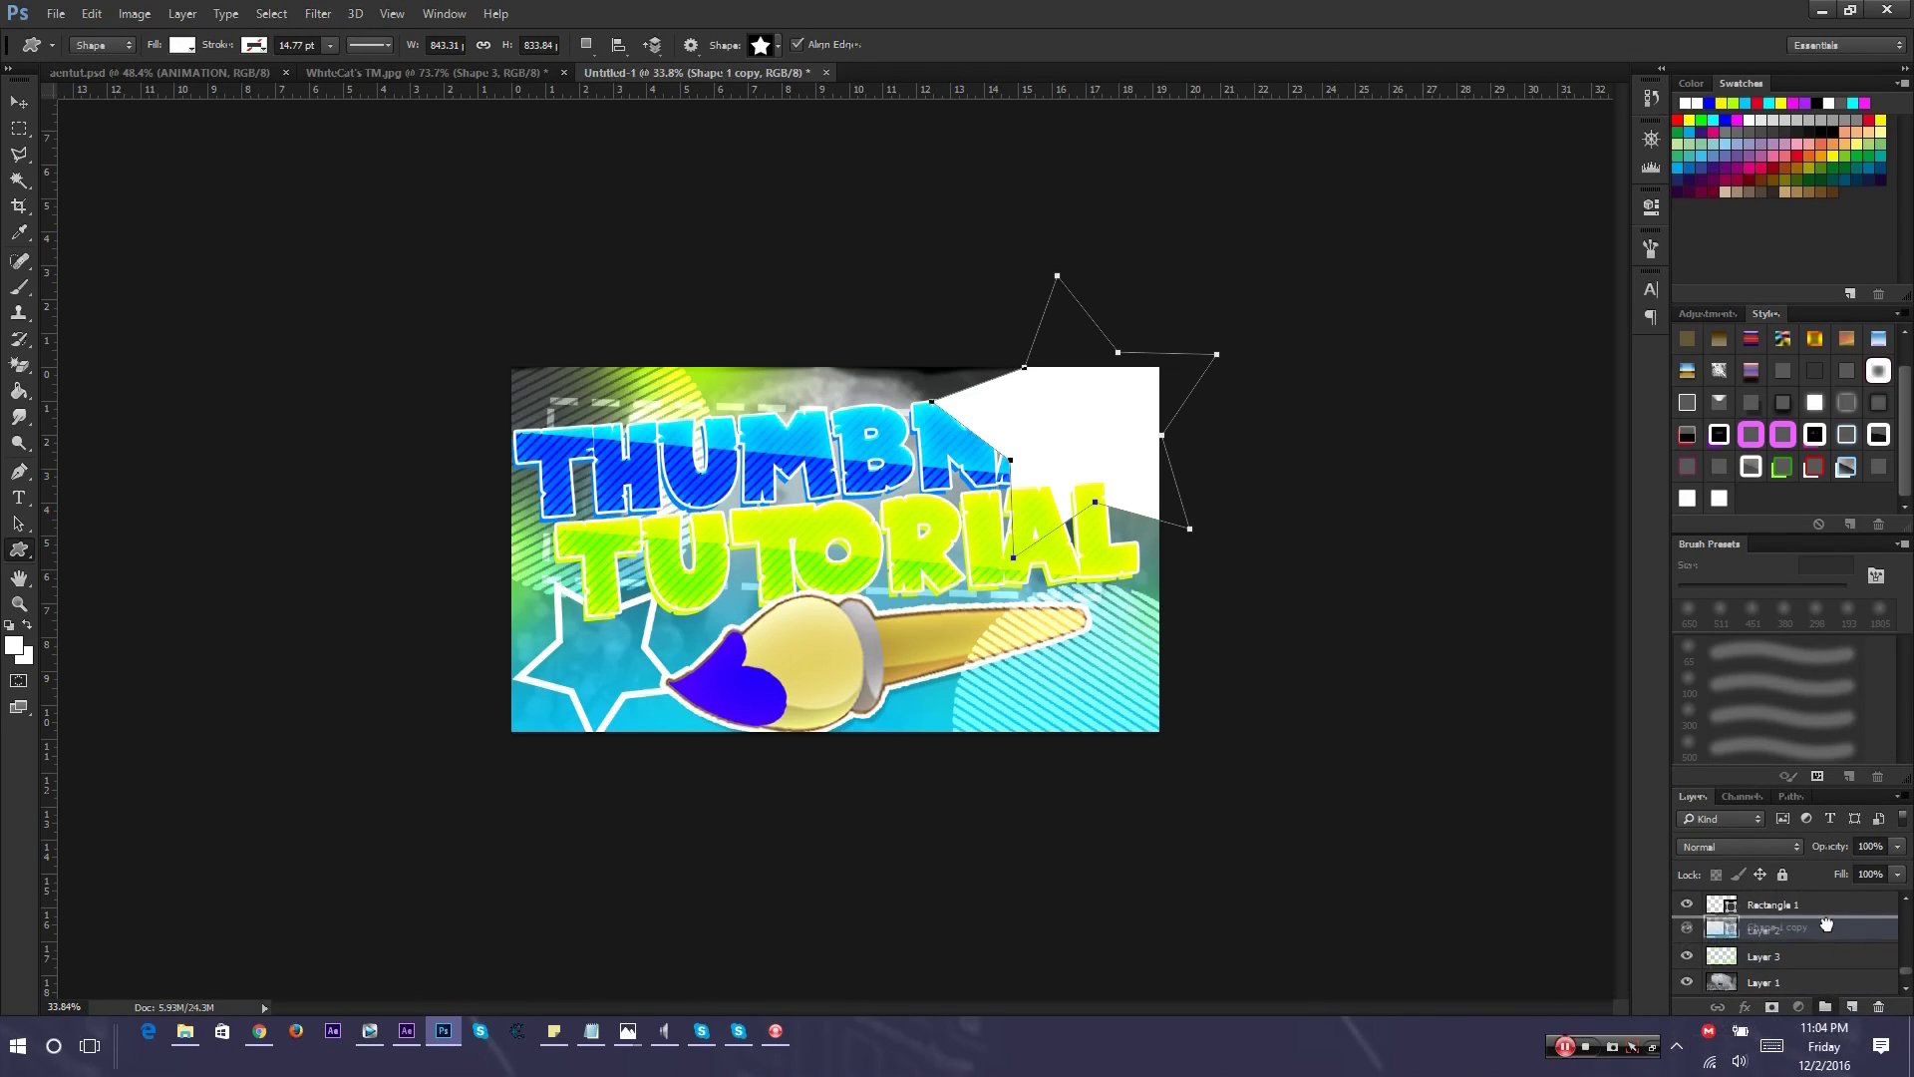
pyautogui.moveTo(1876, 901); pyautogui.dragTo(1858, 901)
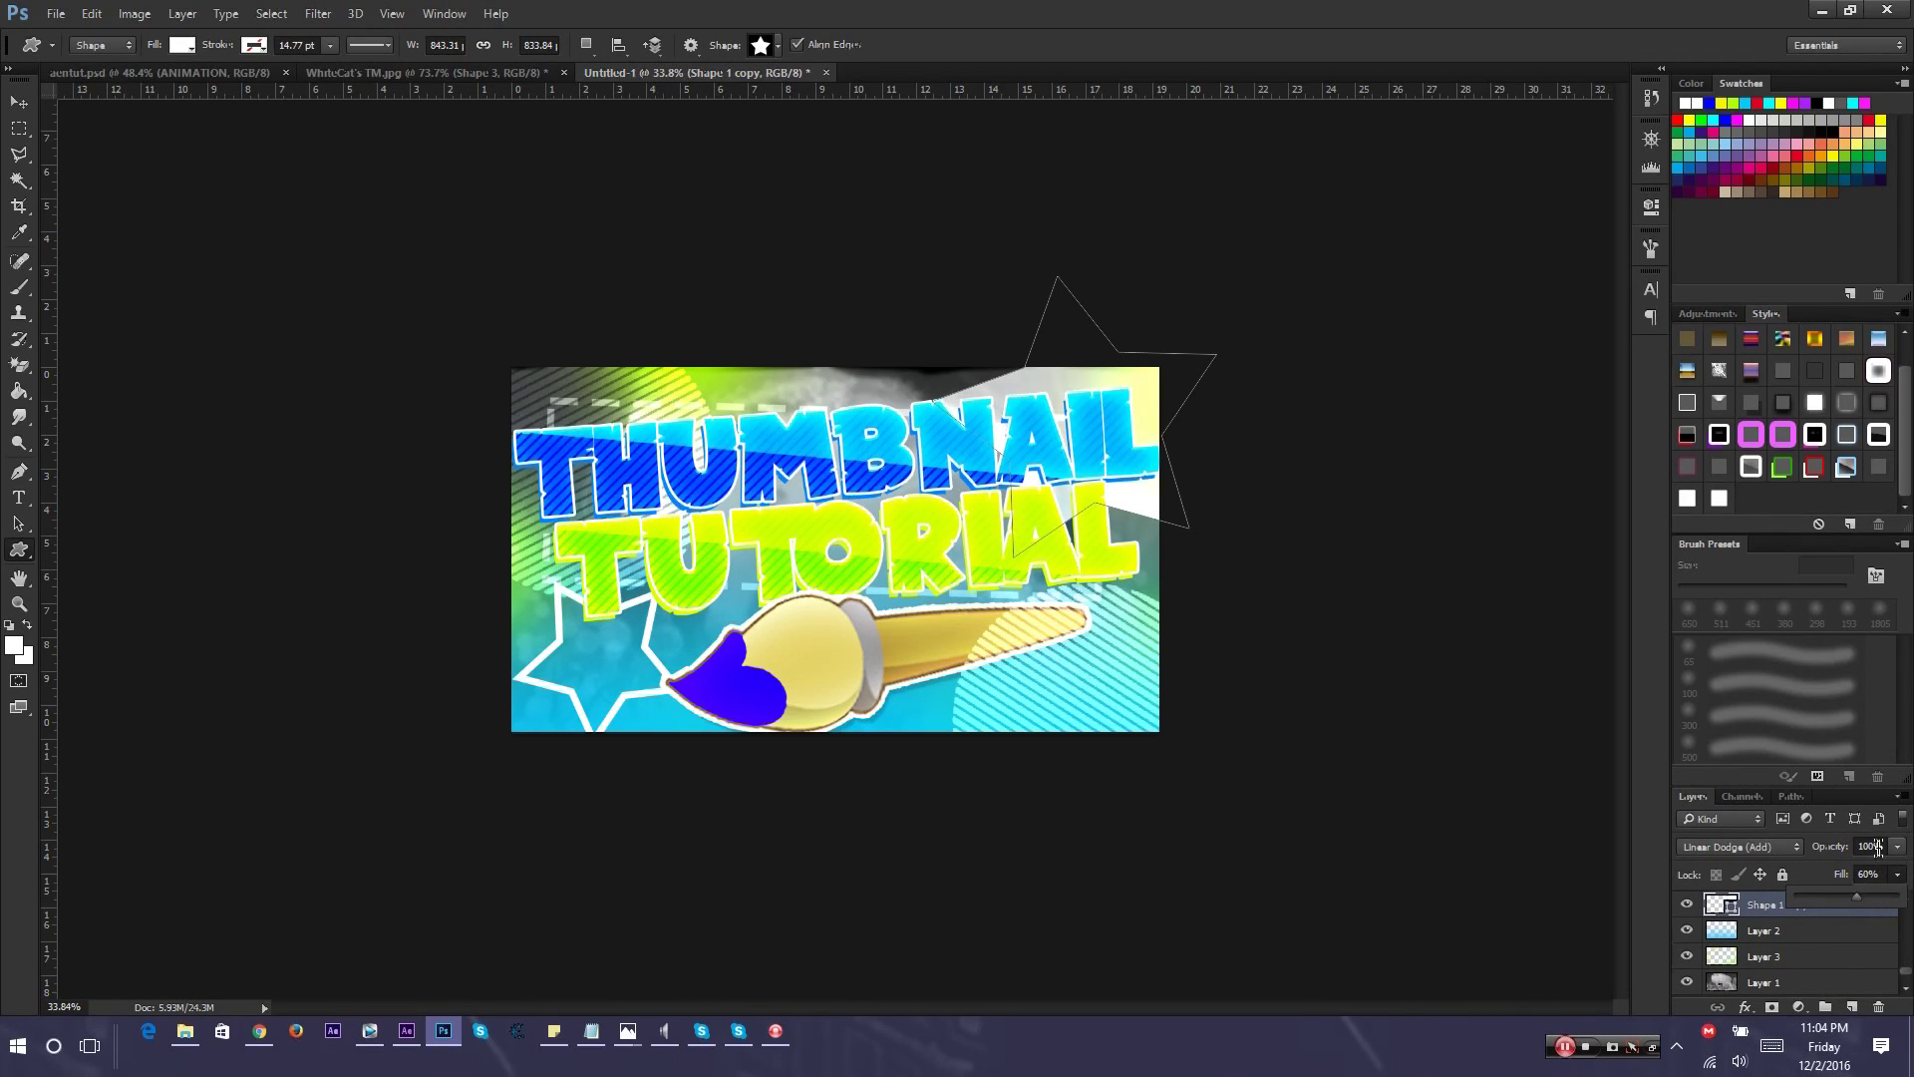
pyautogui.click(1785, 954)
pyautogui.click(1810, 915)
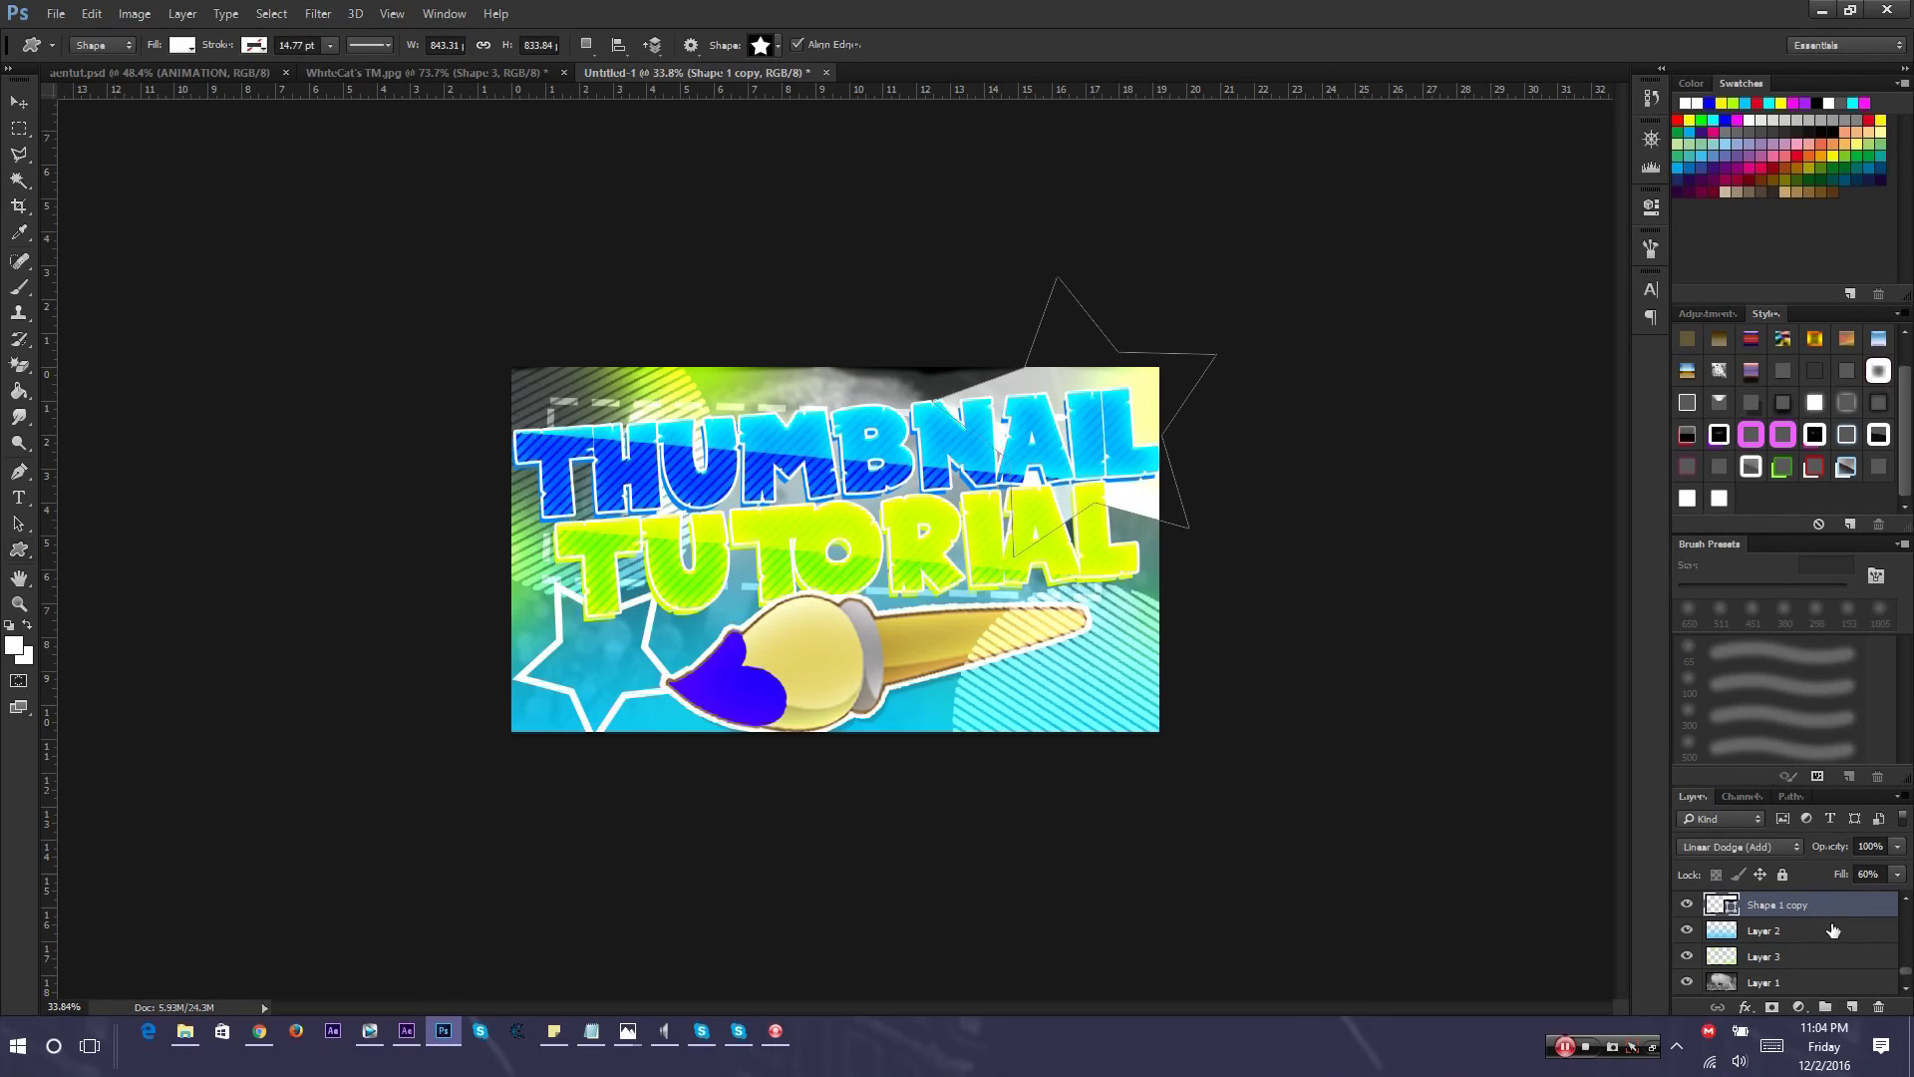
# Scale the filled star to about 88%, rotate it clockwise, and move it further into the canvas's upper-right area
pyautogui.hotkey('ctrl', 't')
pyautogui.moveTo(929, 559); pyautogui.dragTo(964, 524)
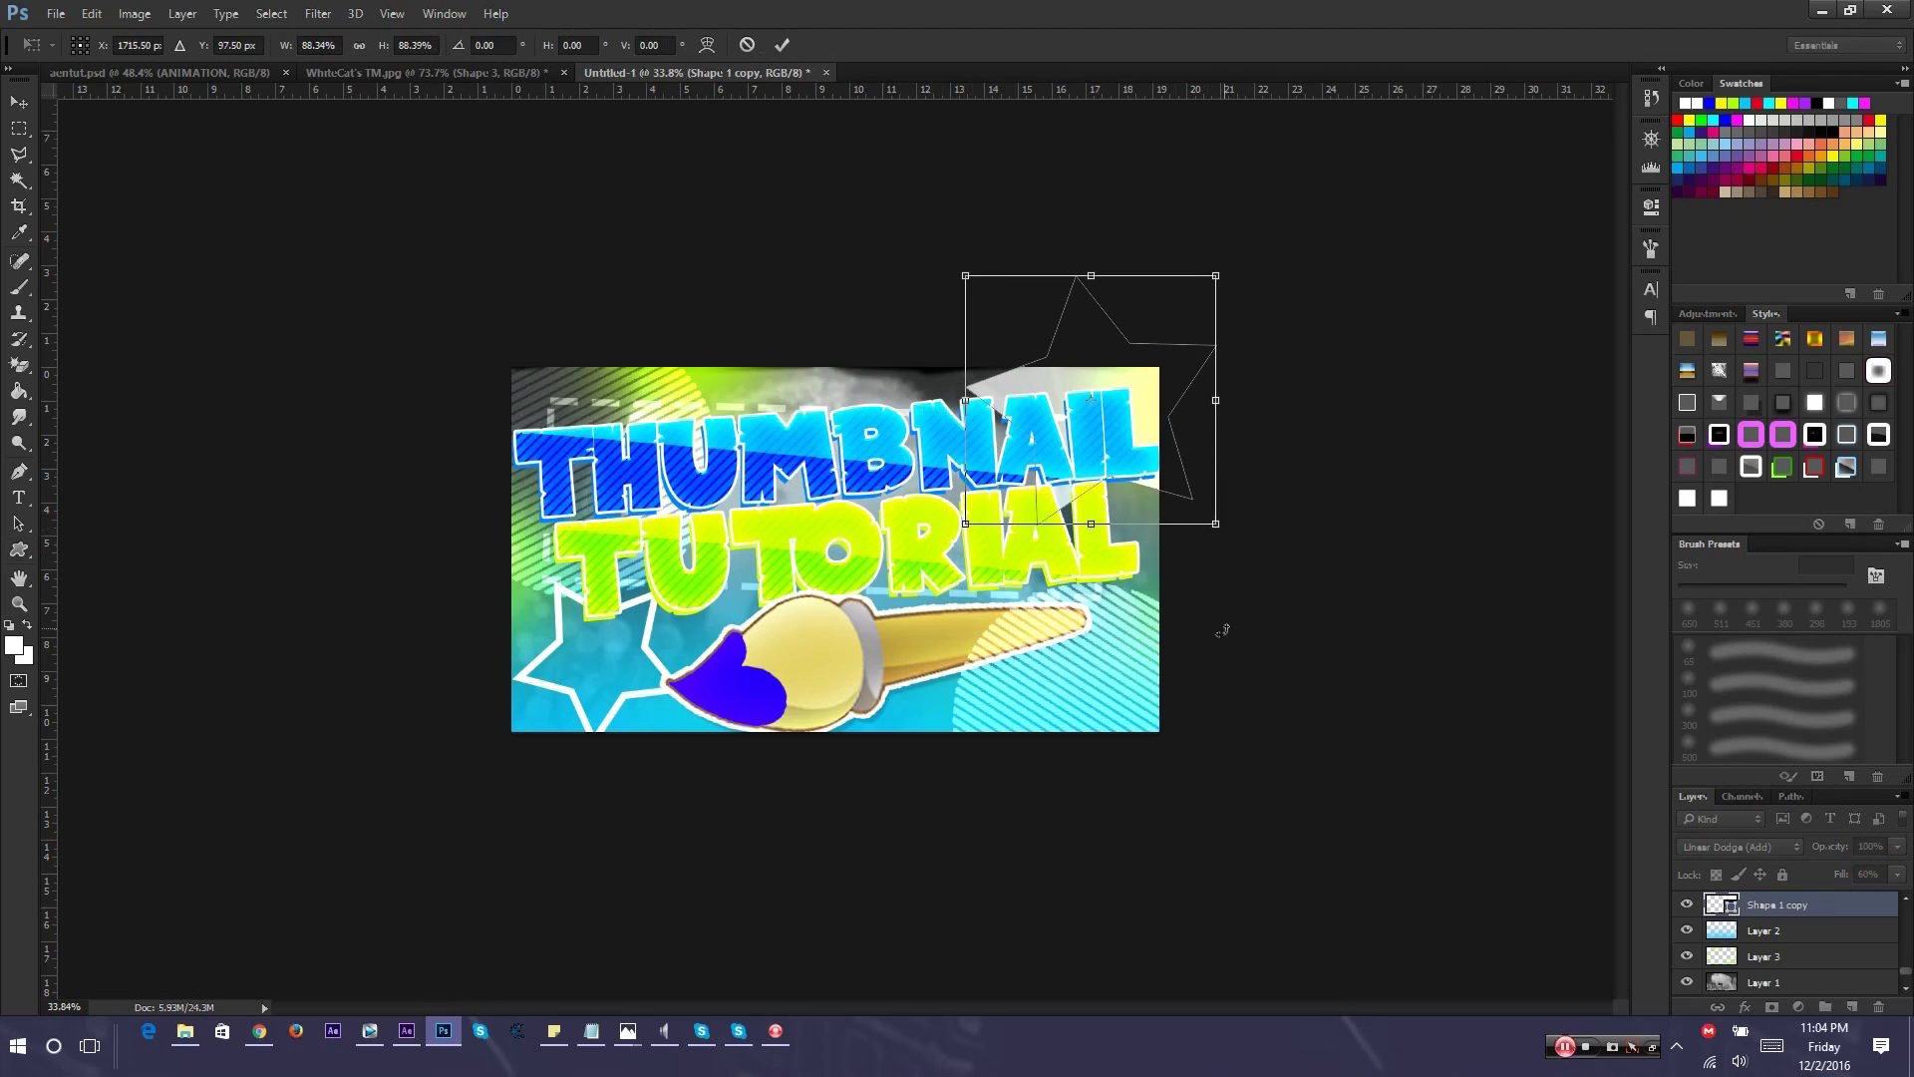
pyautogui.moveTo(1223, 631); pyautogui.dragTo(1197, 642)
pyautogui.moveTo(1111, 512); pyautogui.dragTo(1083, 540)
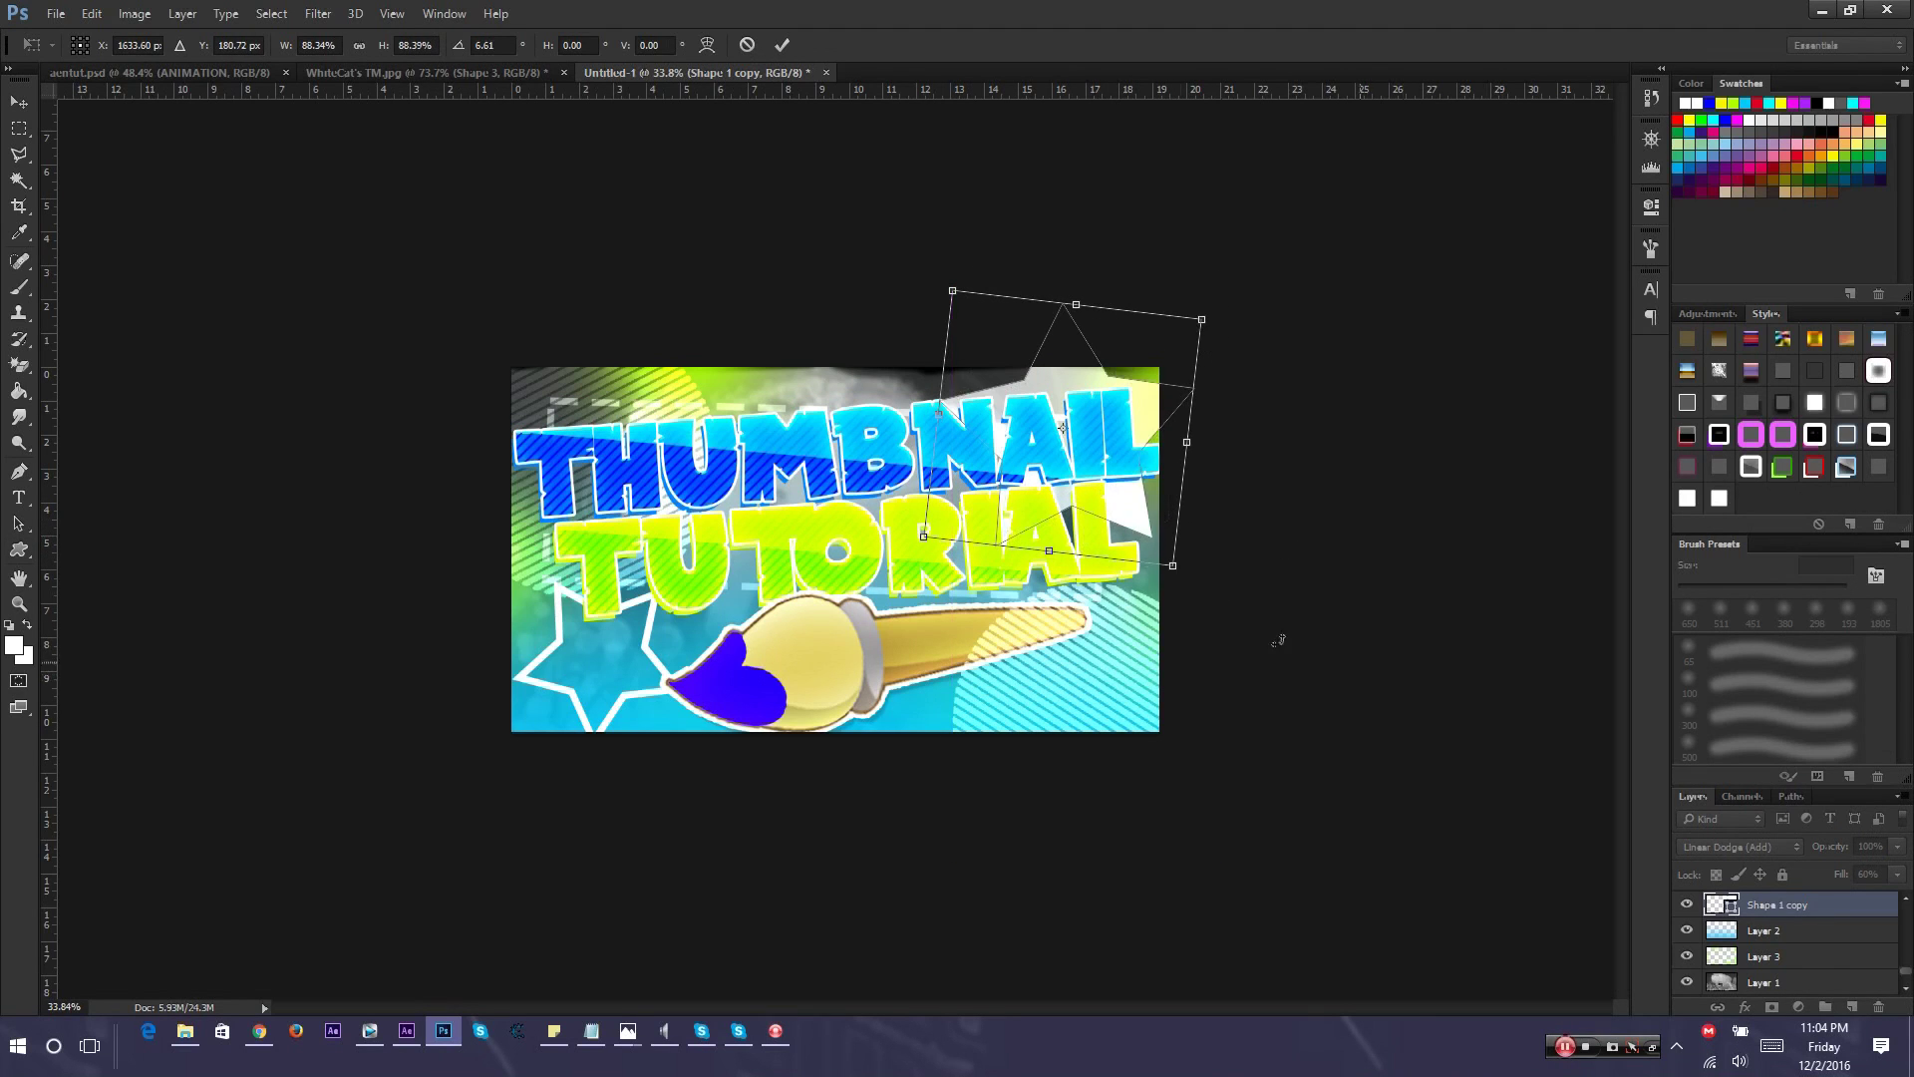
pyautogui.press('Return')
# Draw a wide rectangle with a bright blue fill behind the word TUTORIAL, on a layer just above Layer 2
pyautogui.click(1862, 928)
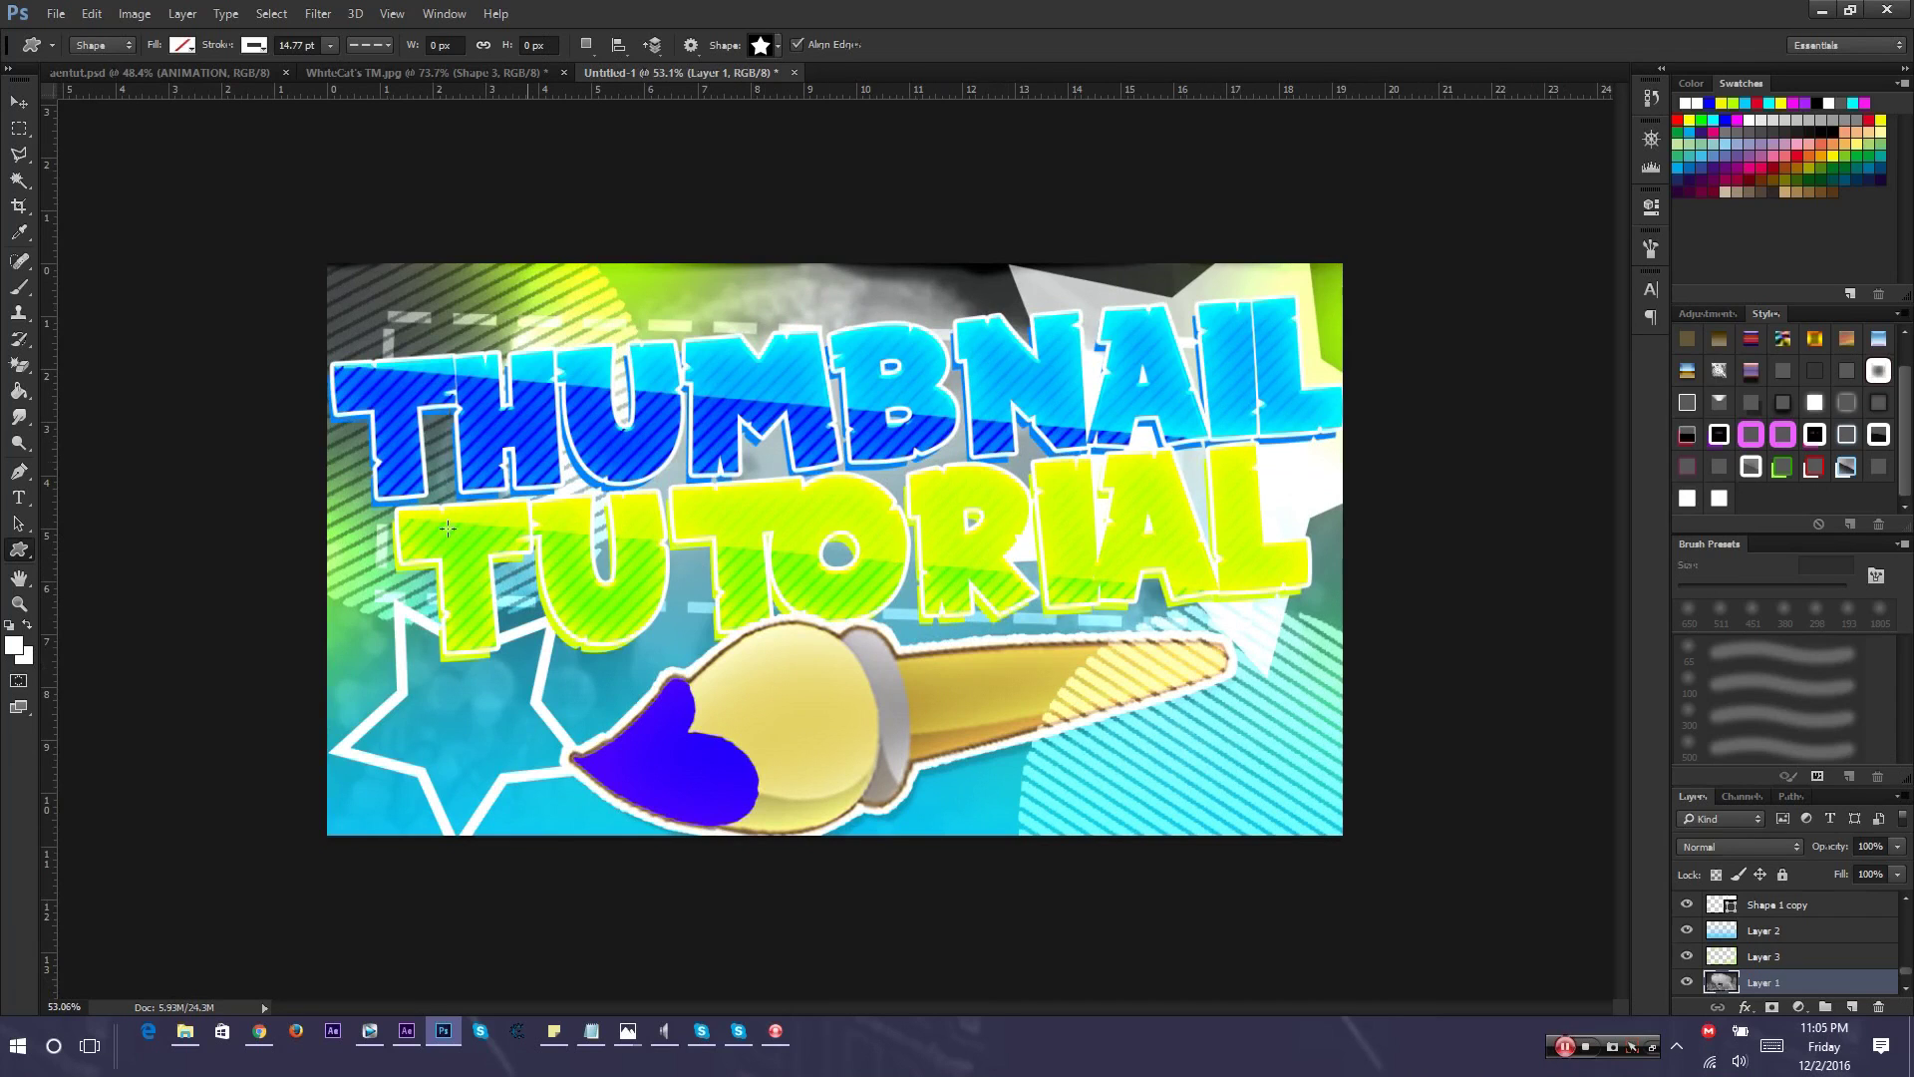
pyautogui.rightClick(20, 553)
pyautogui.click(167, 550)
pyautogui.click(182, 45)
pyautogui.click(276, 84)
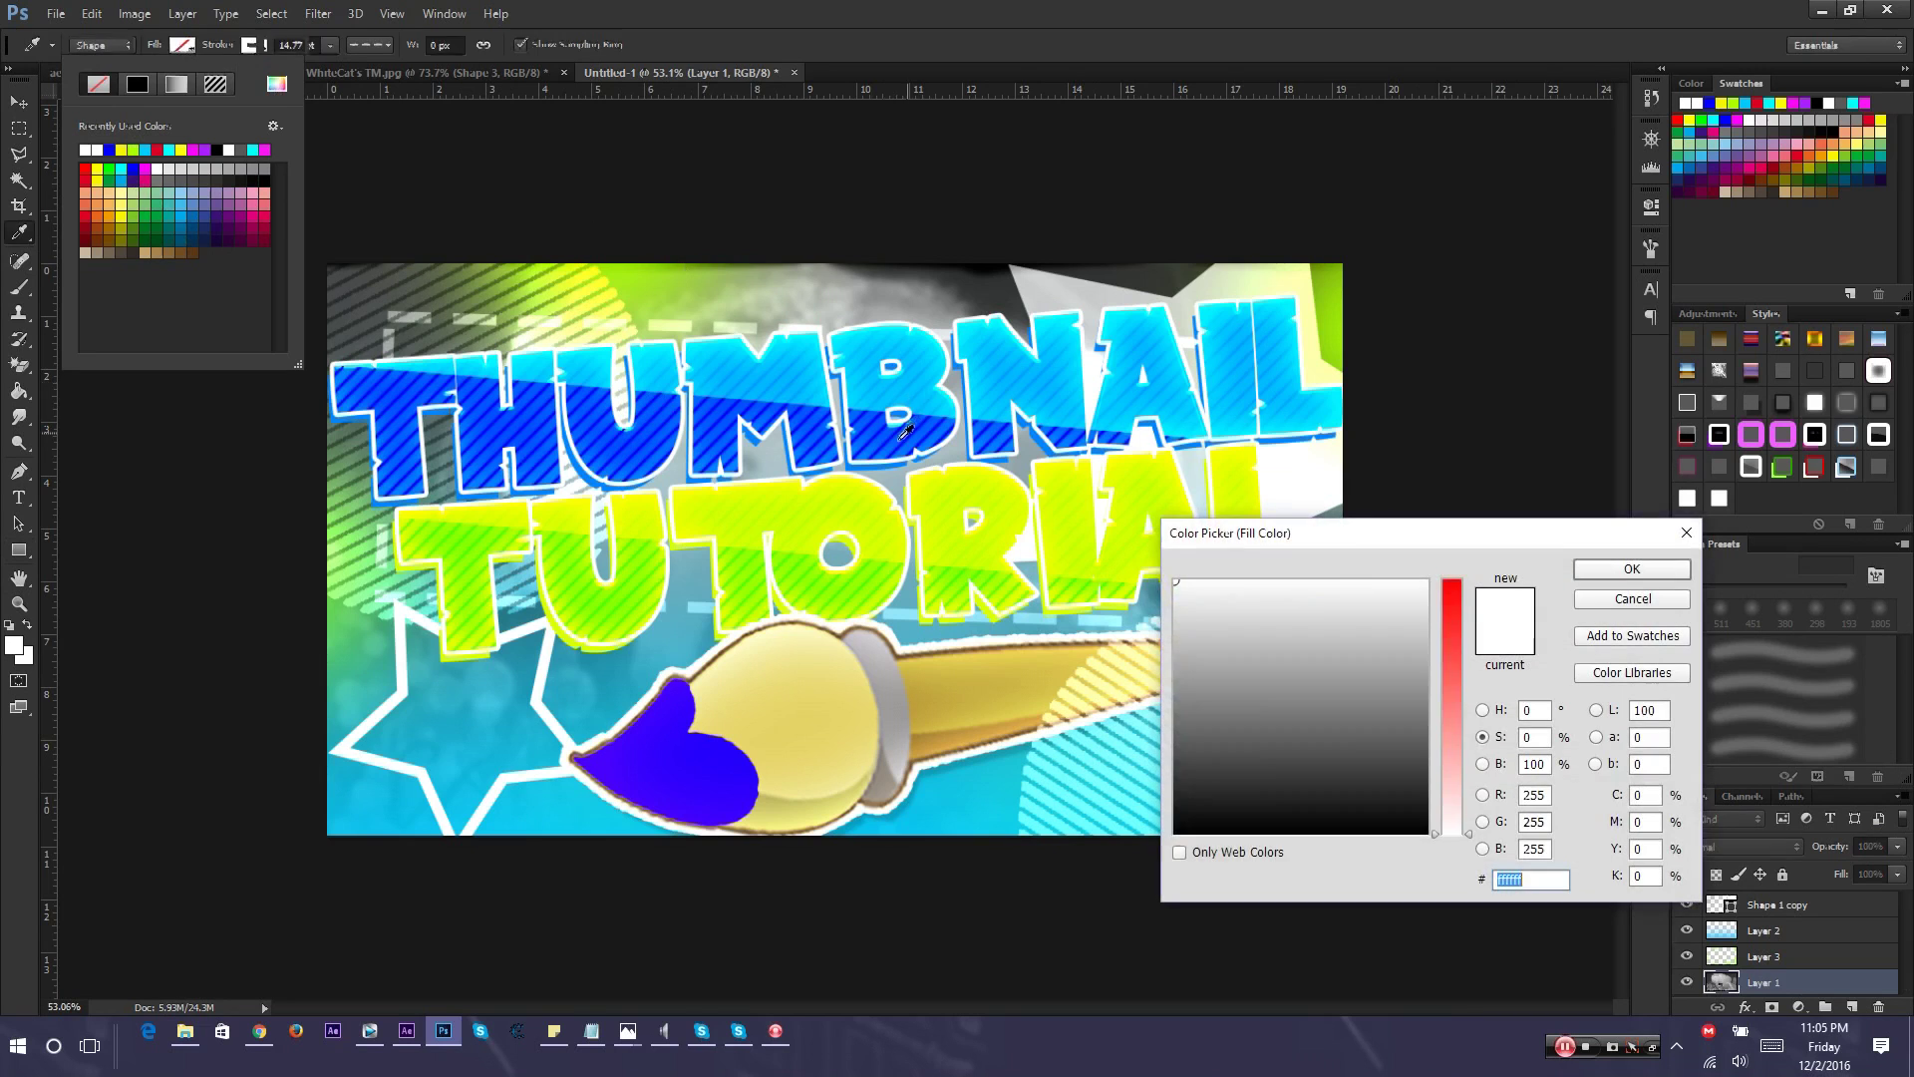
pyautogui.click(1457, 658)
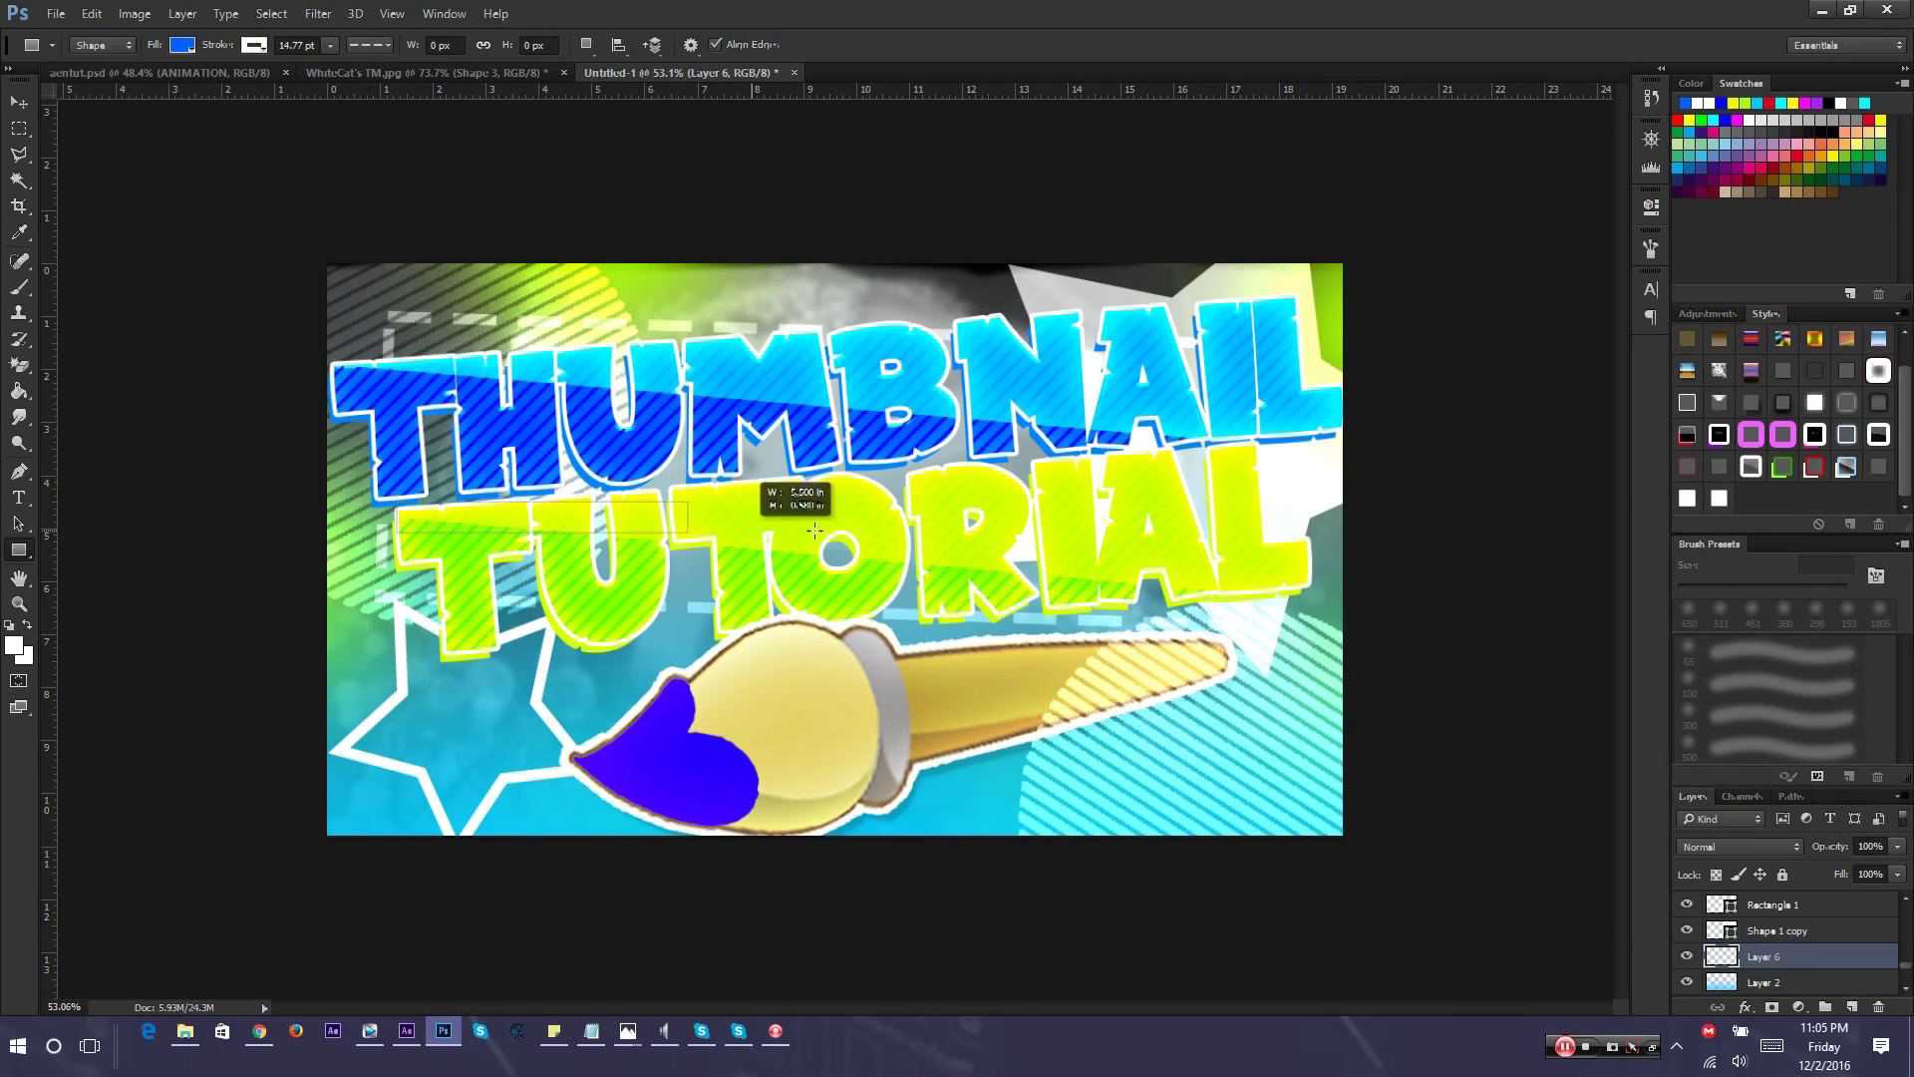
pyautogui.moveTo(816, 530); pyautogui.dragTo(1331, 653)
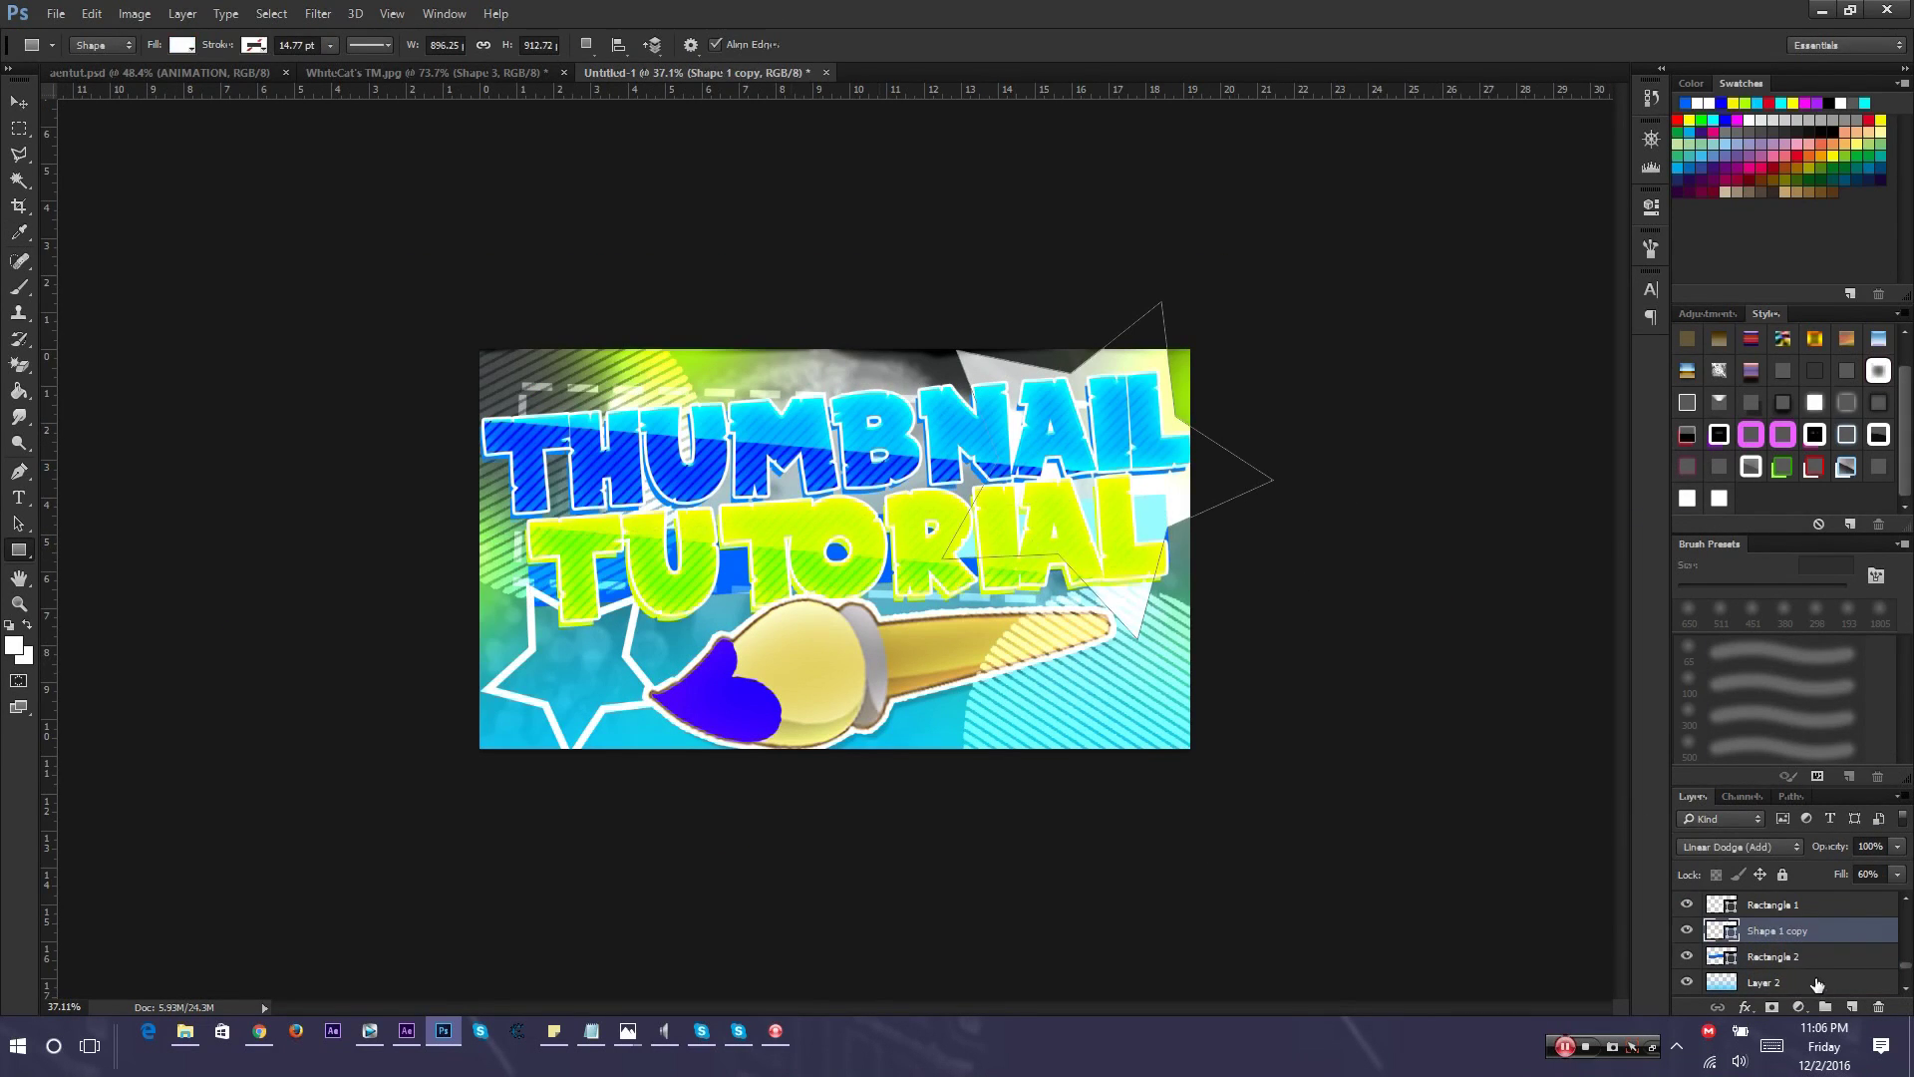
# Select Layer 2 below the blue rectangle and check the whole composition
pyautogui.click(1816, 985)
pyautogui.scroll(-10, 1225, 637)
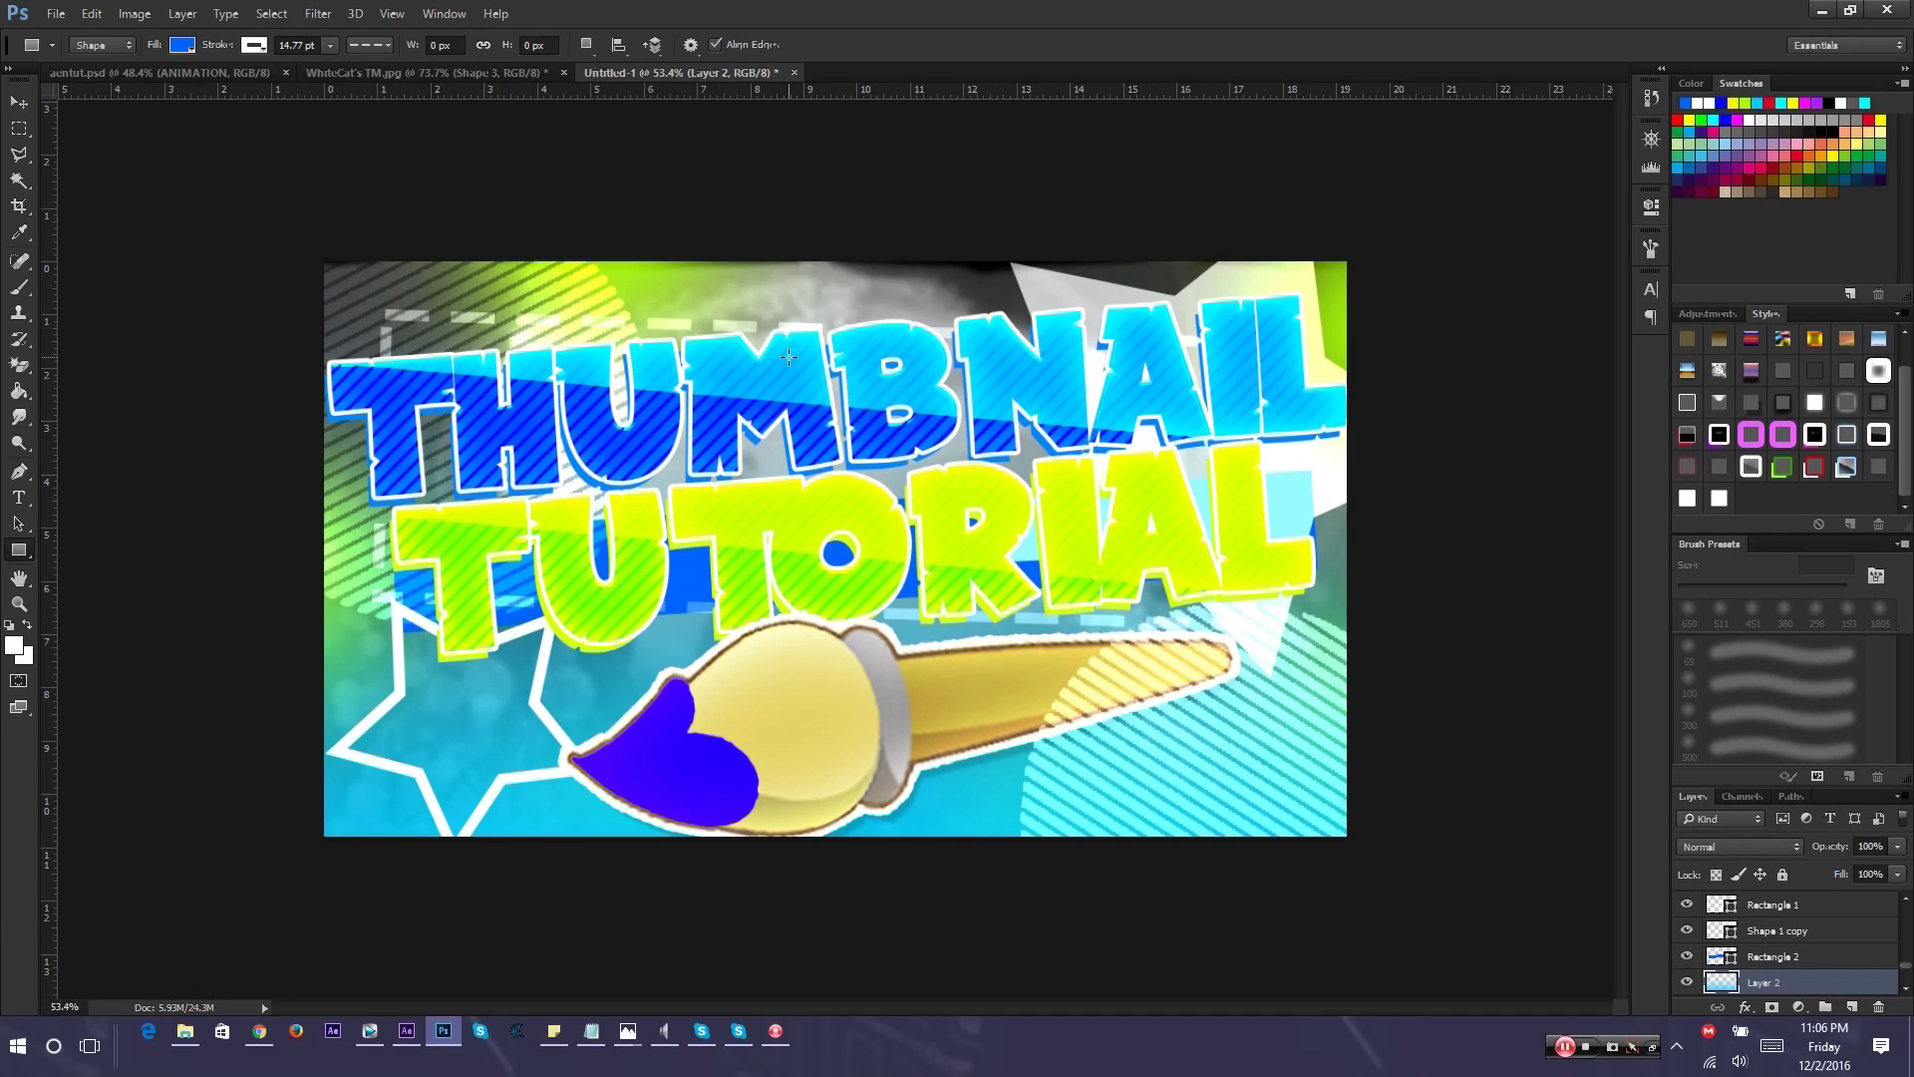
pyautogui.scroll(-3, 789, 359)
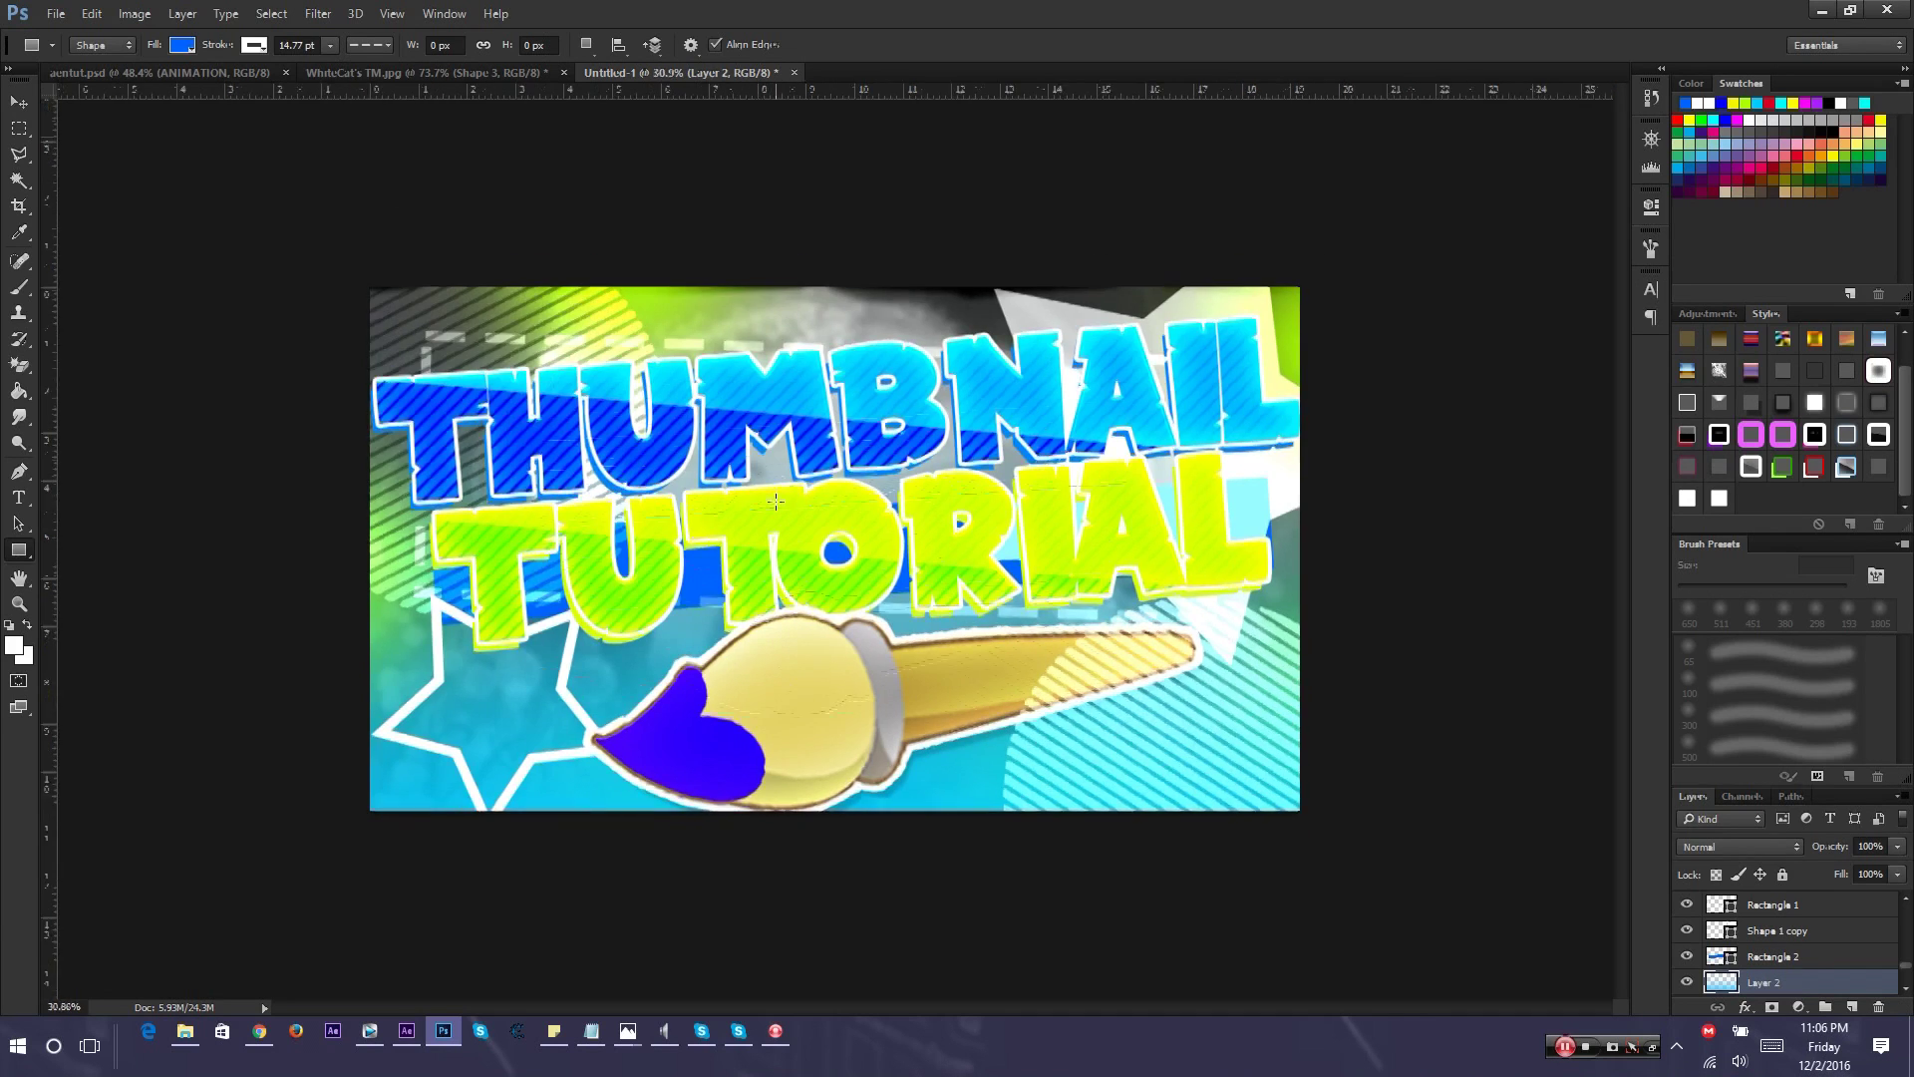
pyautogui.scroll(3, 786, 418)
pyautogui.scroll(-4, 782, 459)
pyautogui.scroll(3, 779, 496)
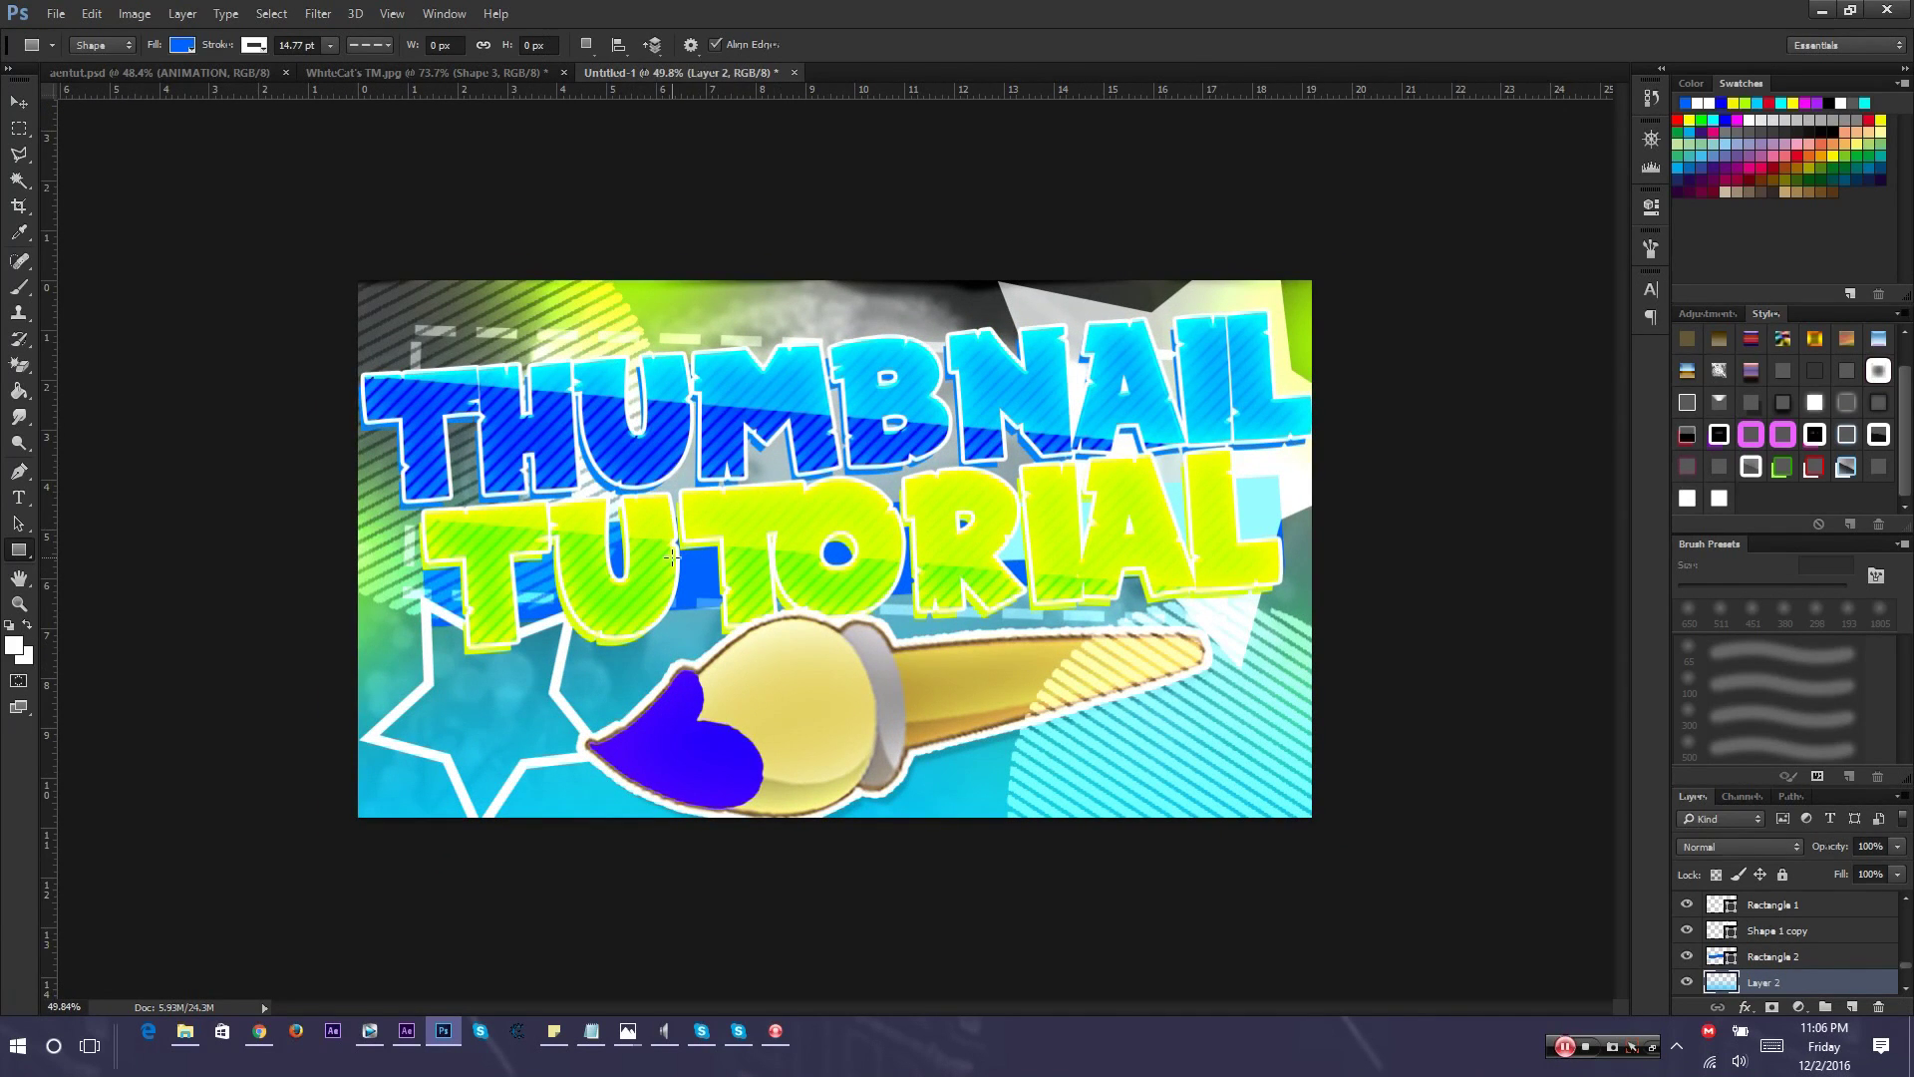